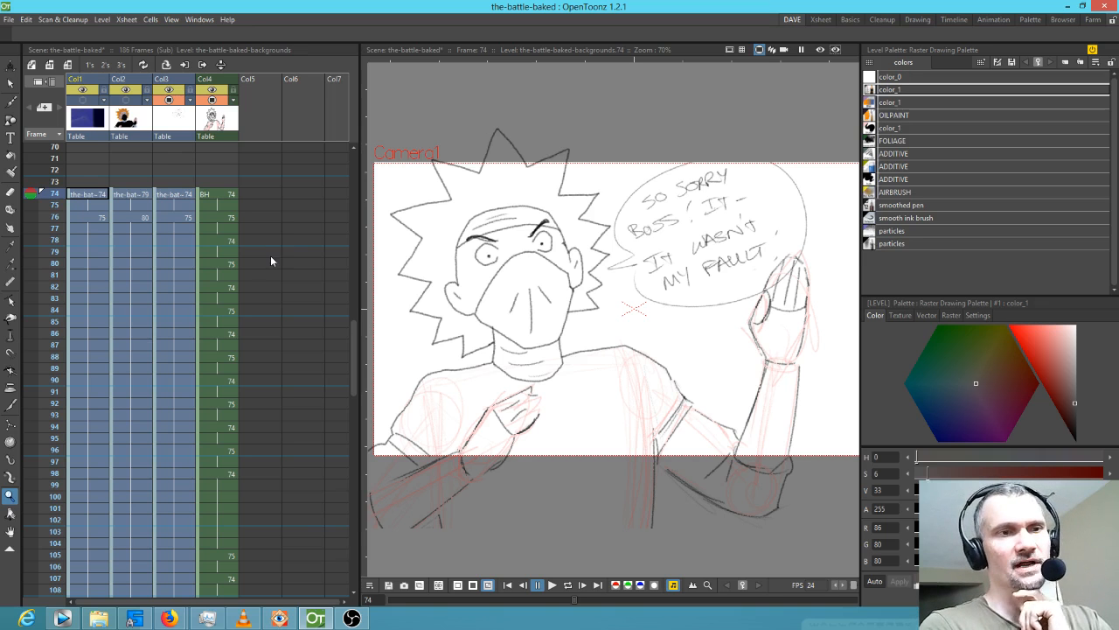
# Compare the BH level's first two drawings in column 4, at frames 74 and 76.
pyautogui.click(229, 195)
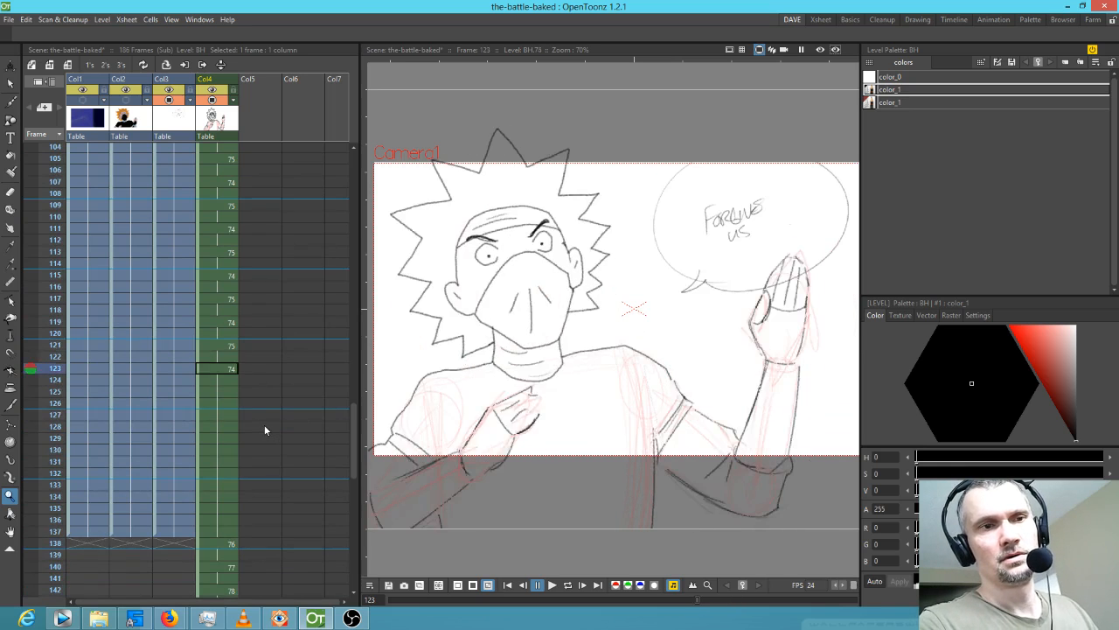
pyautogui.scroll(6, 277, 423)
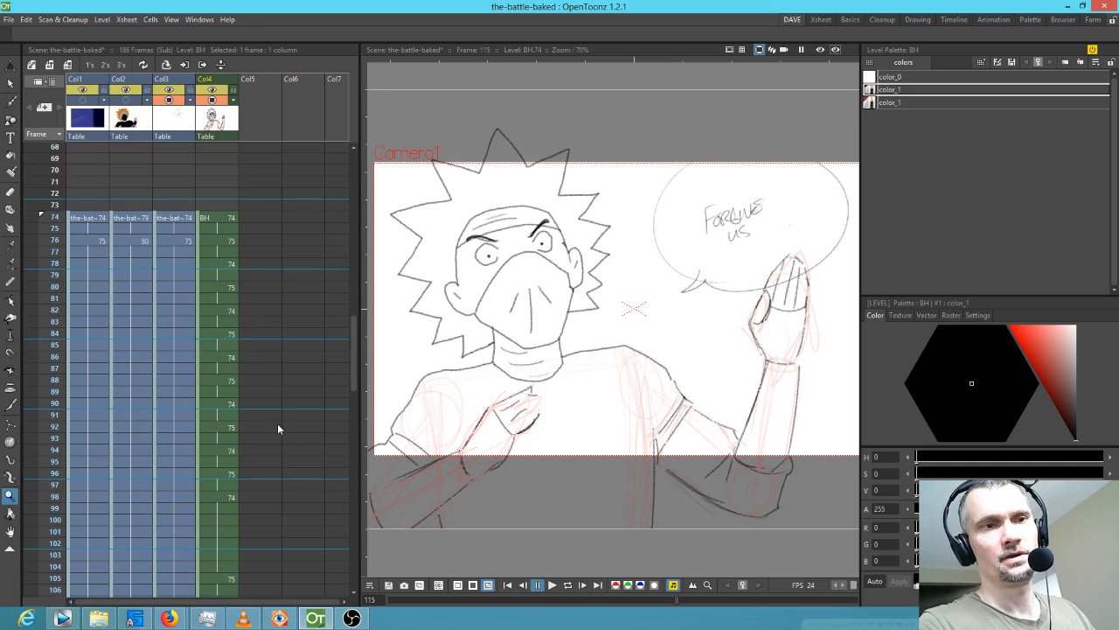
pyautogui.click(210, 218)
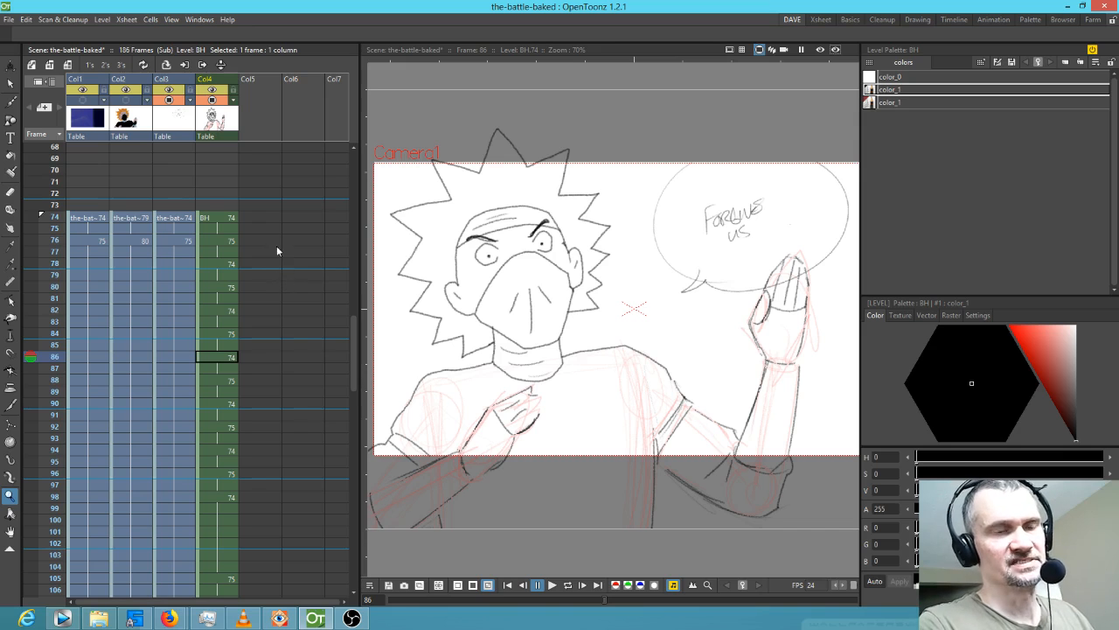
pyautogui.click(231, 219)
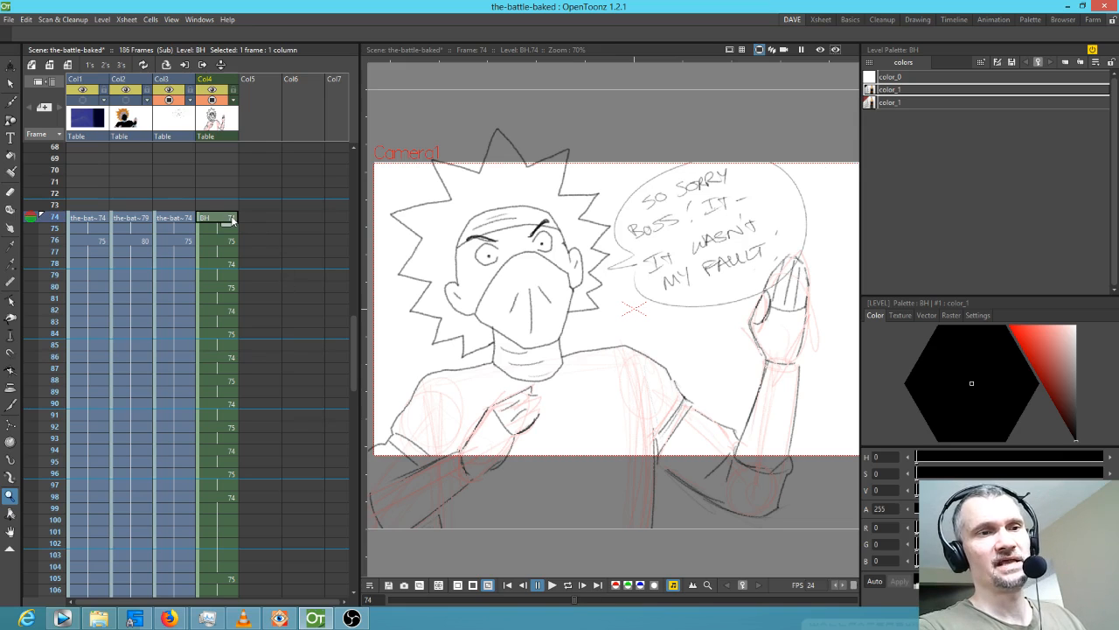
pyautogui.press('Down')
pyautogui.press('Down')
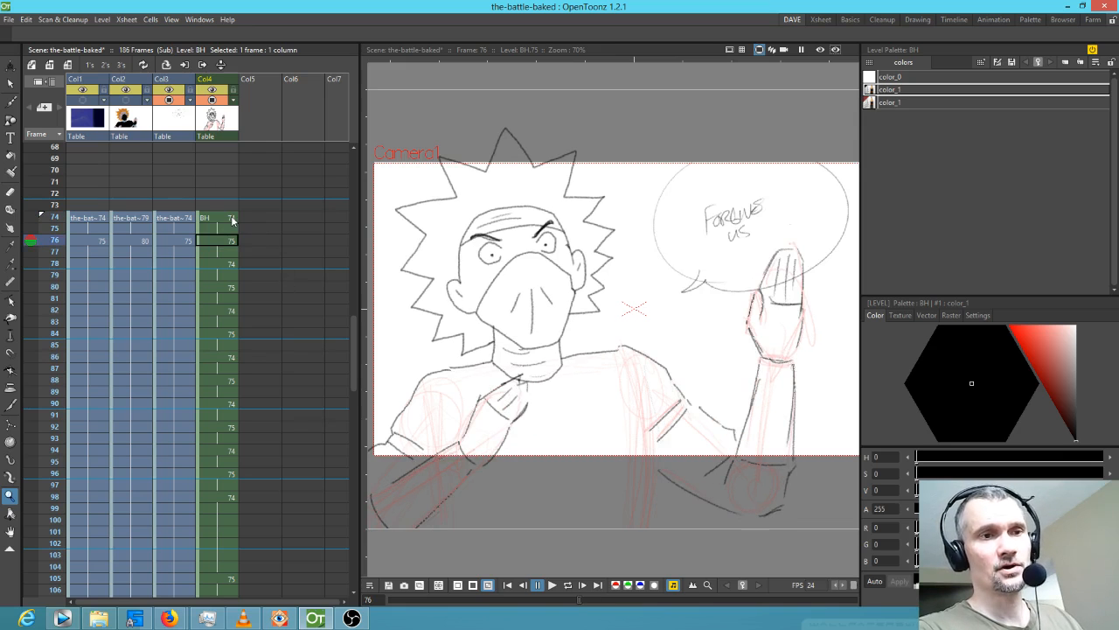
pyautogui.press('Up')
pyautogui.press('Down')
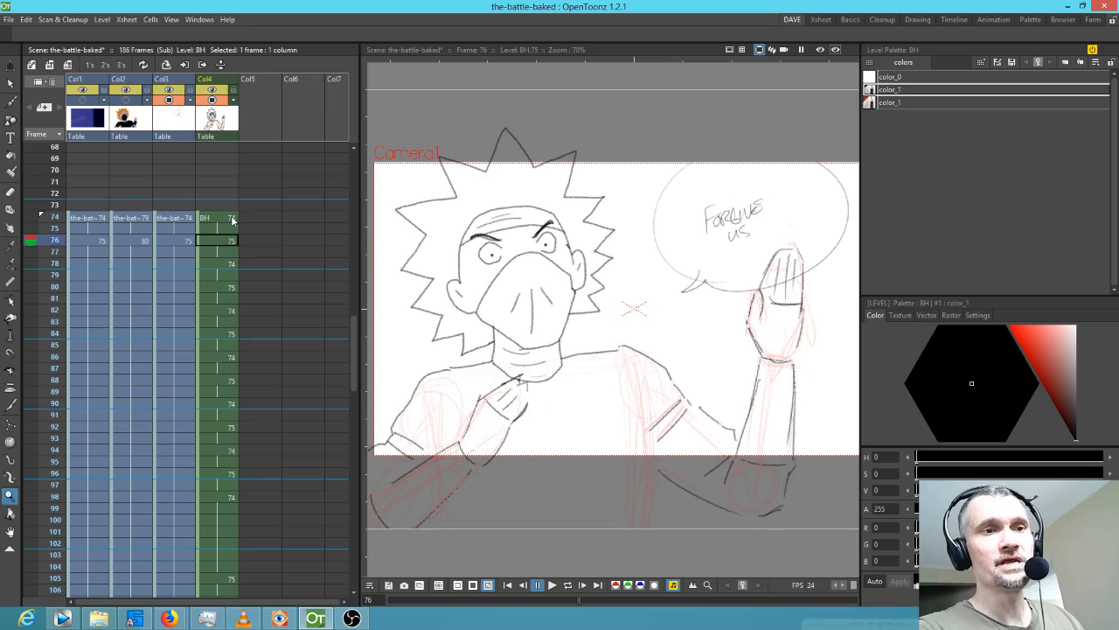
# Step through the alternating BH drawings in column 4 between frames 119 and 123.
pyautogui.scroll(-5, 215, 529)
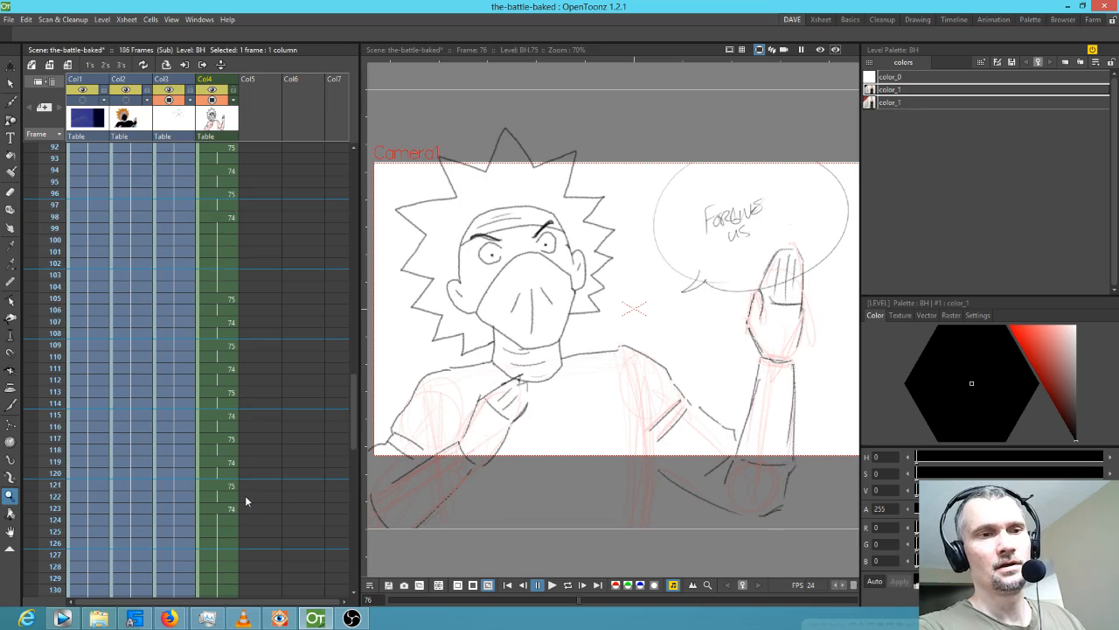
pyautogui.click(224, 416)
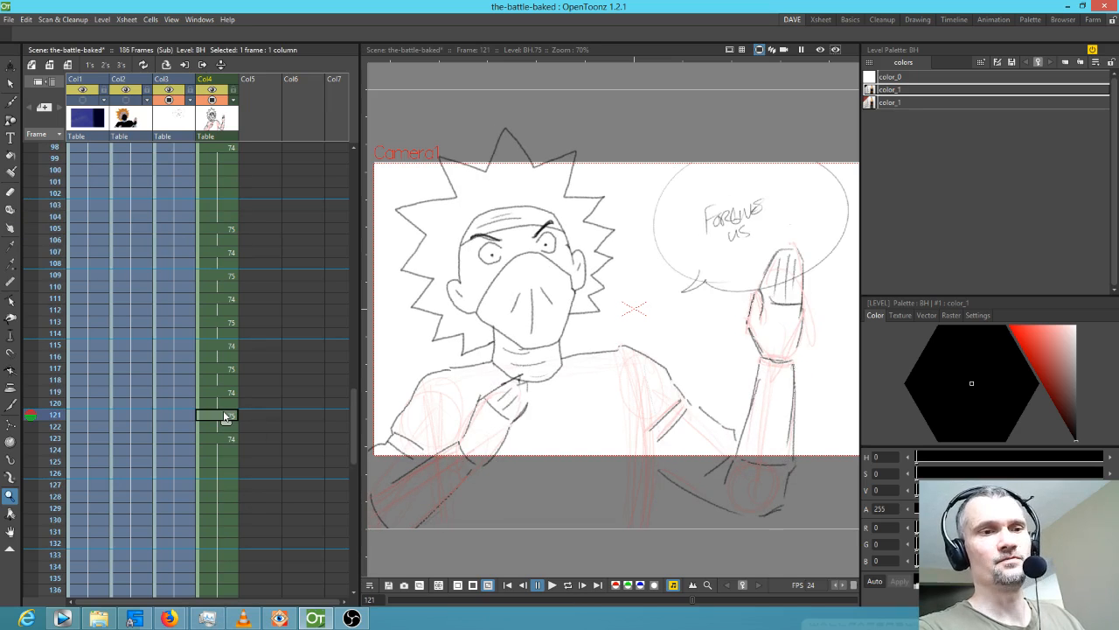
pyautogui.press('Down')
pyautogui.press('Down')
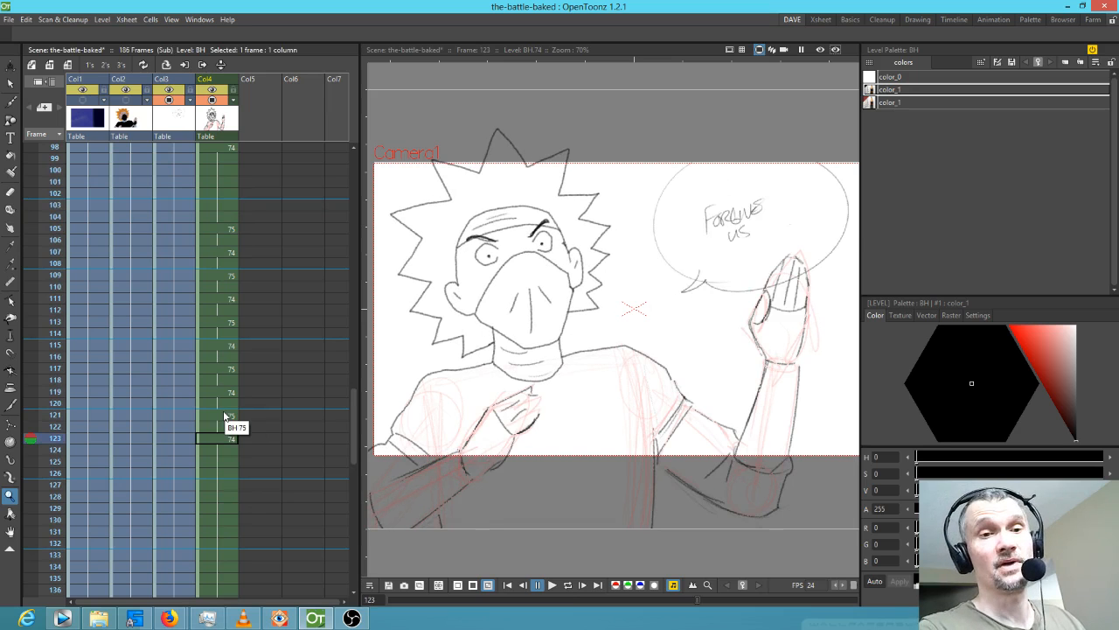
pyautogui.press('Up')
pyautogui.press('Up')
pyautogui.press('Up')
pyautogui.press('Up')
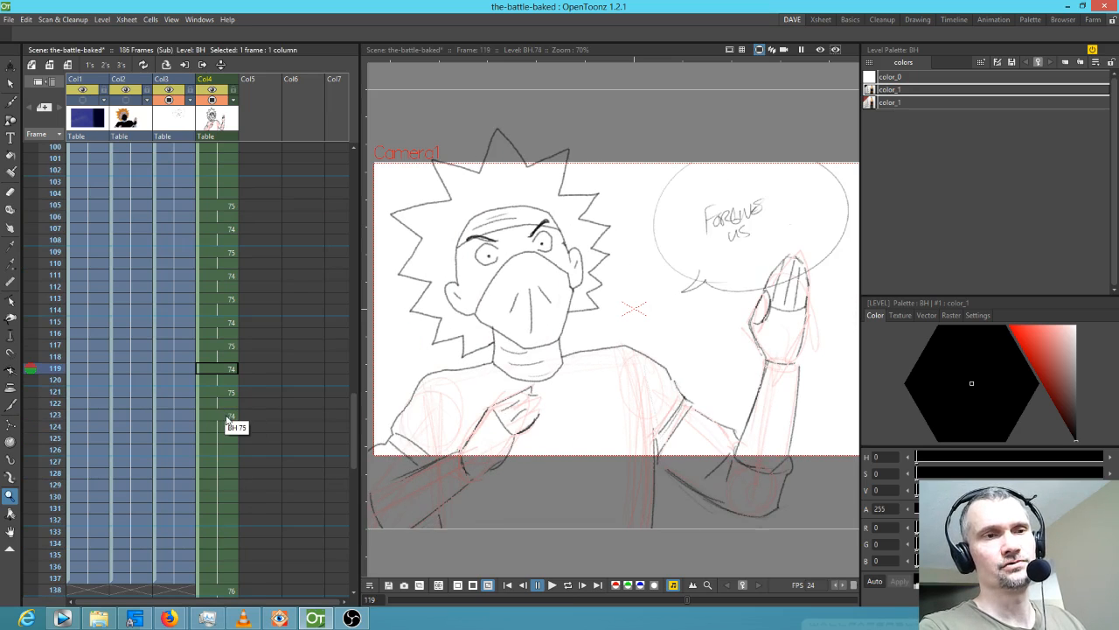
# Hide column 4's drawings in the camera view temporarily, and show them again.
pyautogui.scroll(6, 226, 421)
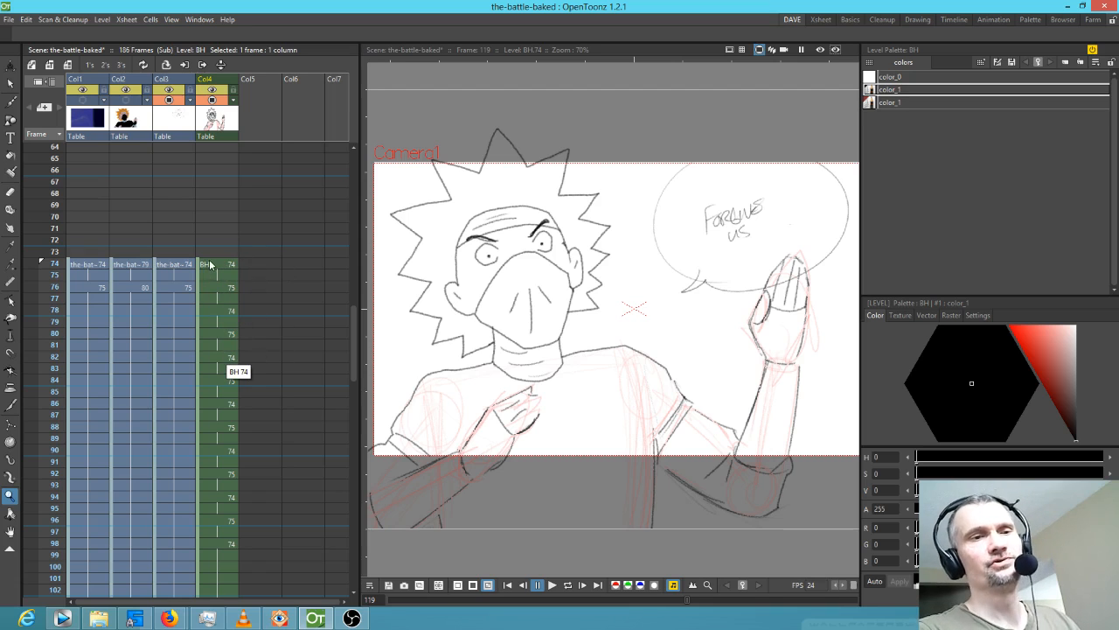
pyautogui.click(211, 100)
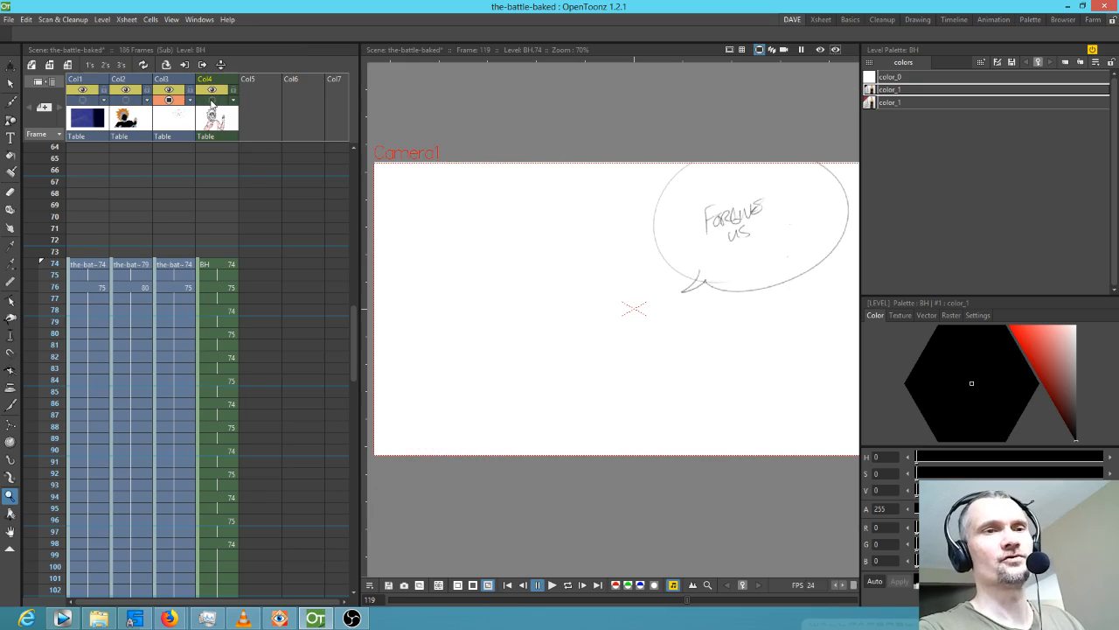
pyautogui.click(212, 100)
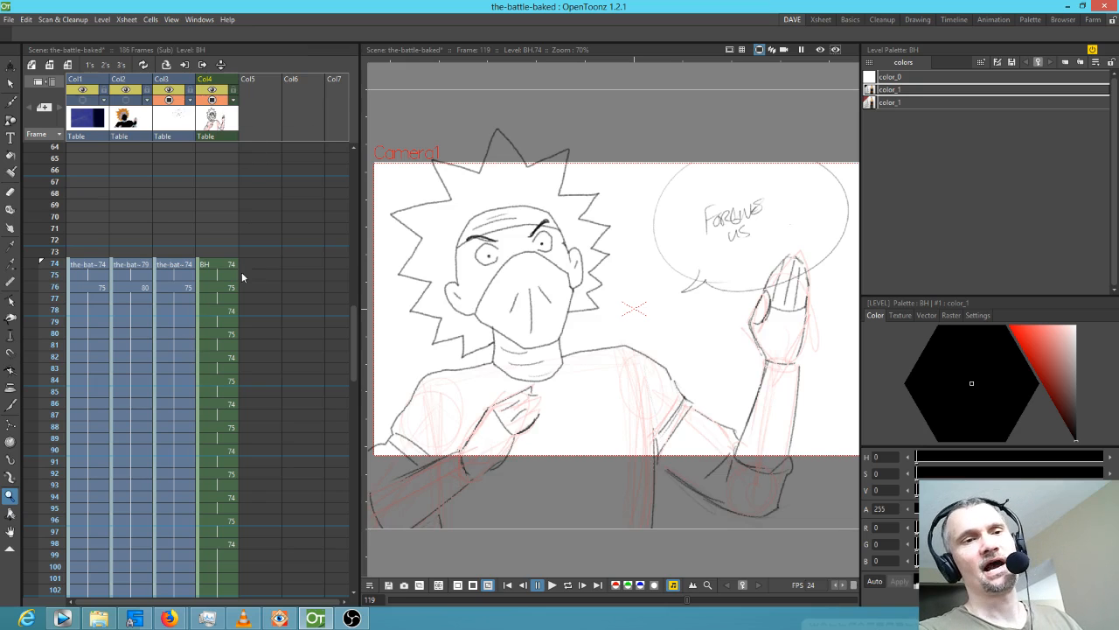
pyautogui.rightClick(278, 425)
# Examine the BH drawing at frame 142 and the held cells following it in column 4.
pyautogui.click(229, 434)
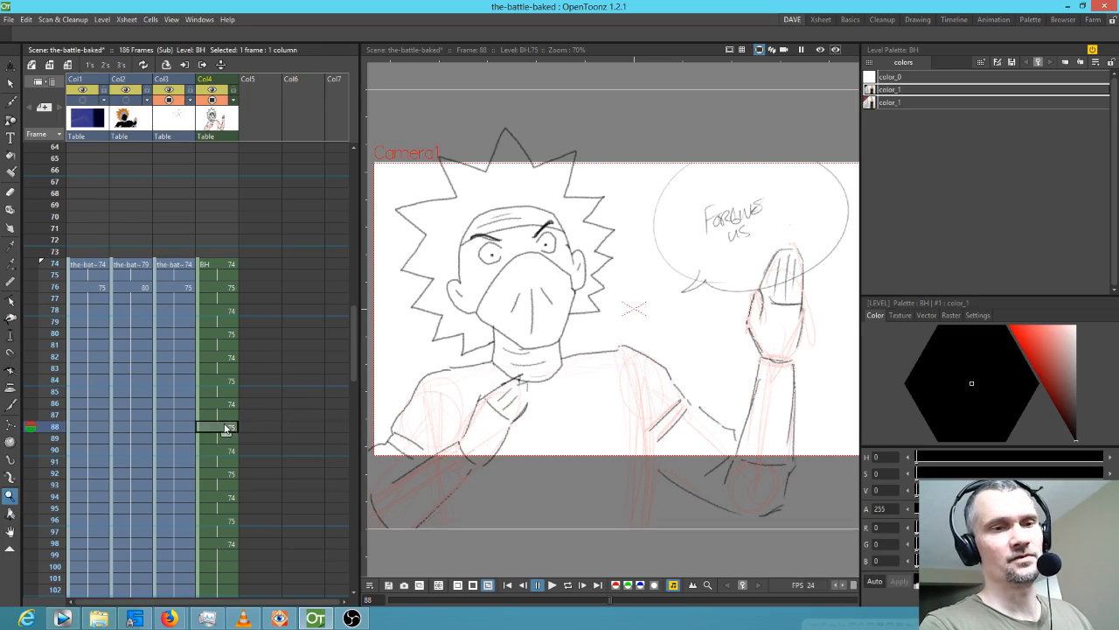
pyautogui.scroll(-10, 235, 433)
pyautogui.scroll(-2, 234, 434)
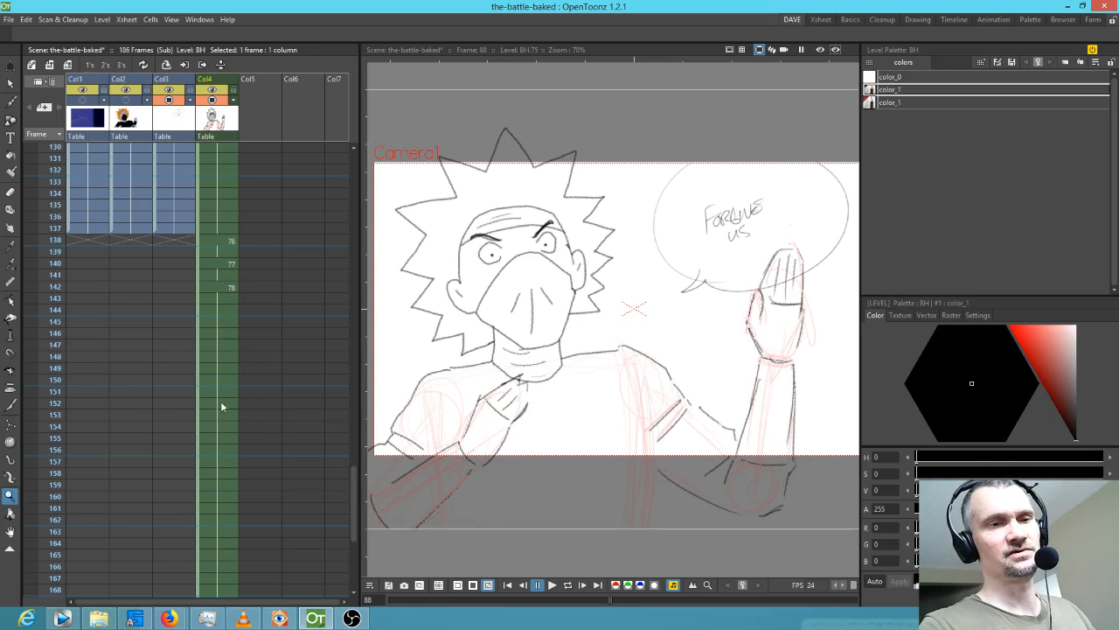
pyautogui.click(227, 285)
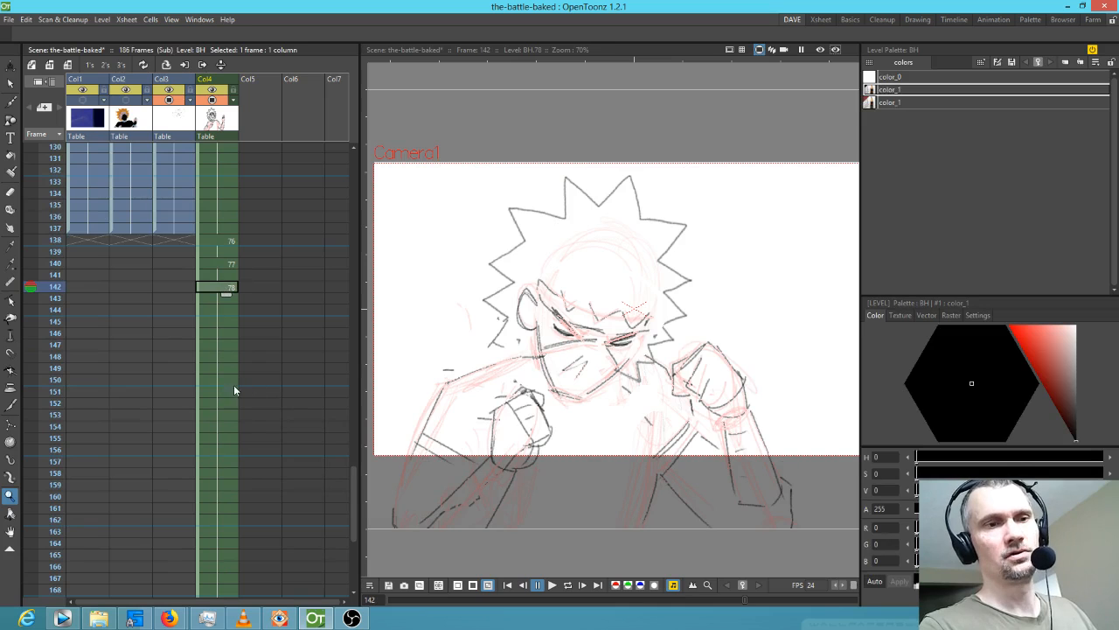
pyautogui.scroll(-6, 238, 383)
pyautogui.scroll(8, 230, 390)
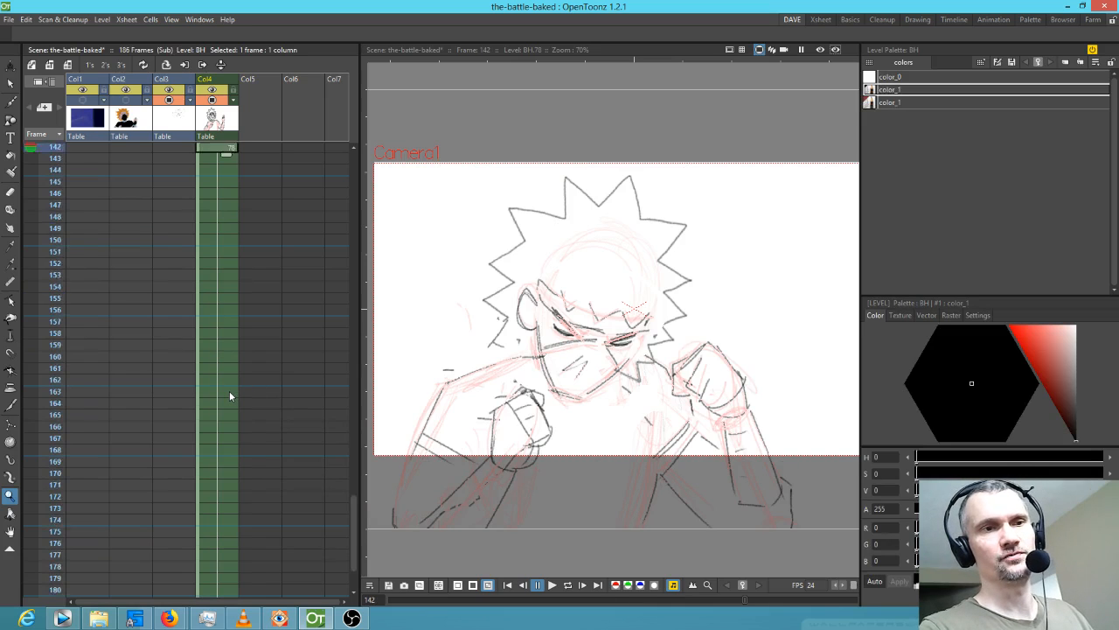
pyautogui.scroll(2, 229, 391)
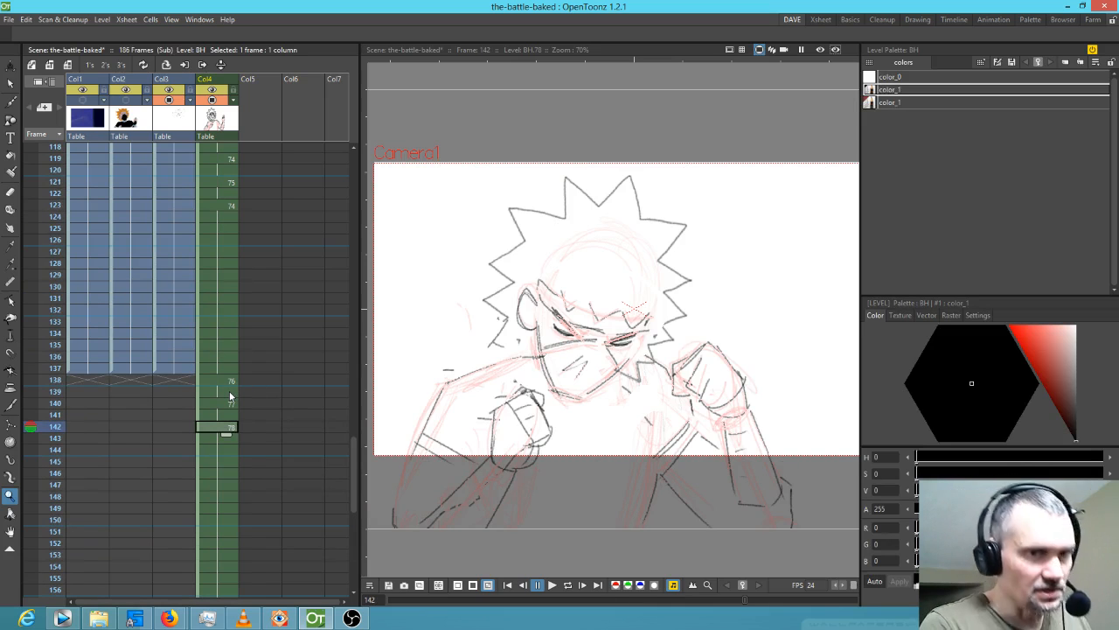
pyautogui.press('.')
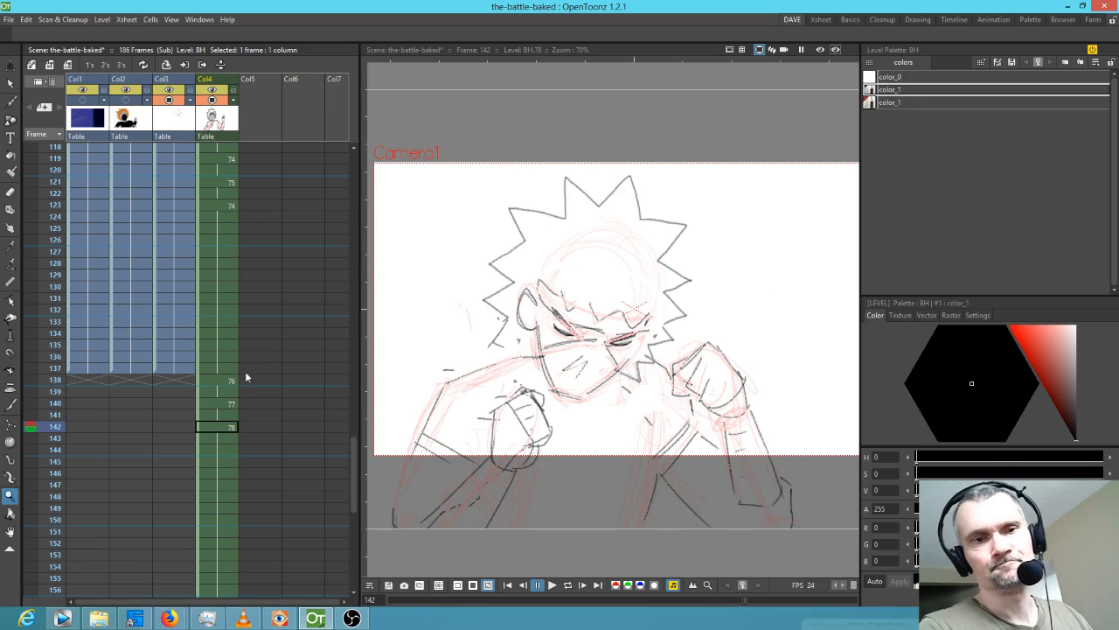
pyautogui.click(226, 451)
pyautogui.click(230, 472)
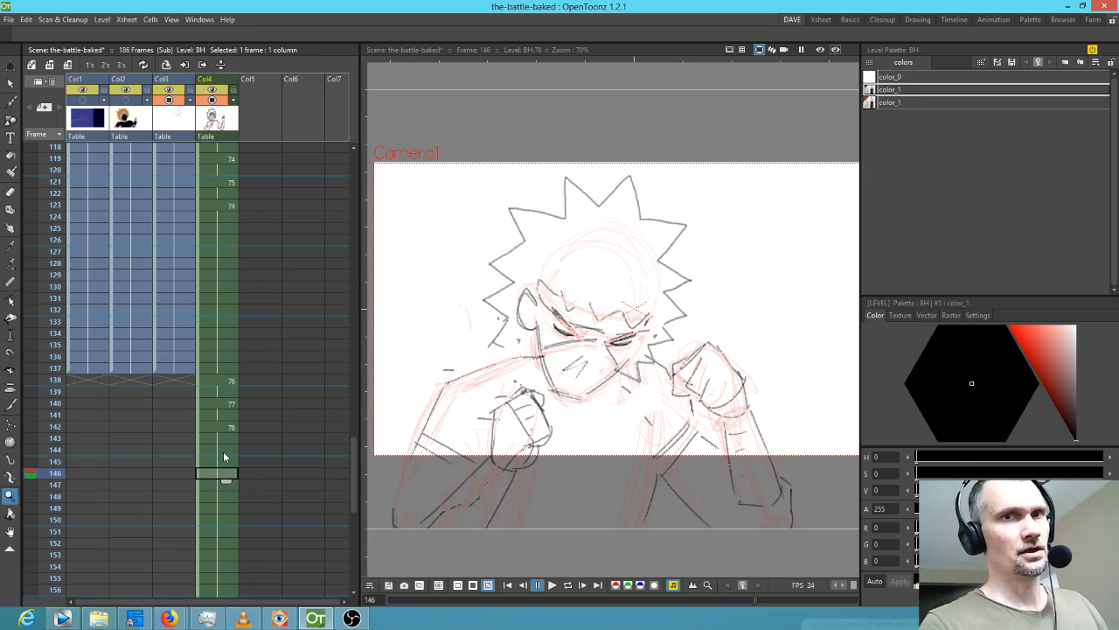
# Try moving the BH cells of frames 138 to 148 into column 5, and undo the move.
pyautogui.moveTo(215, 380)
pyautogui.mouseDown()
pyautogui.moveTo(216, 494)
pyautogui.moveTo(196, 491)
pyautogui.moveTo(241, 490)
pyautogui.mouseUp()
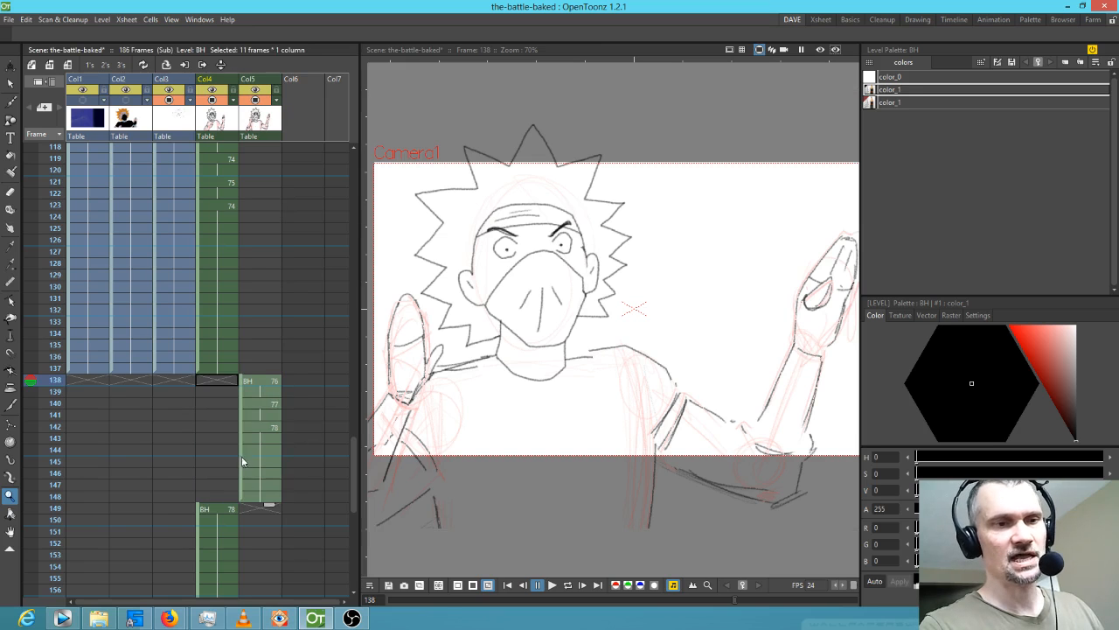
pyautogui.hotkey('ctrl', 'z')
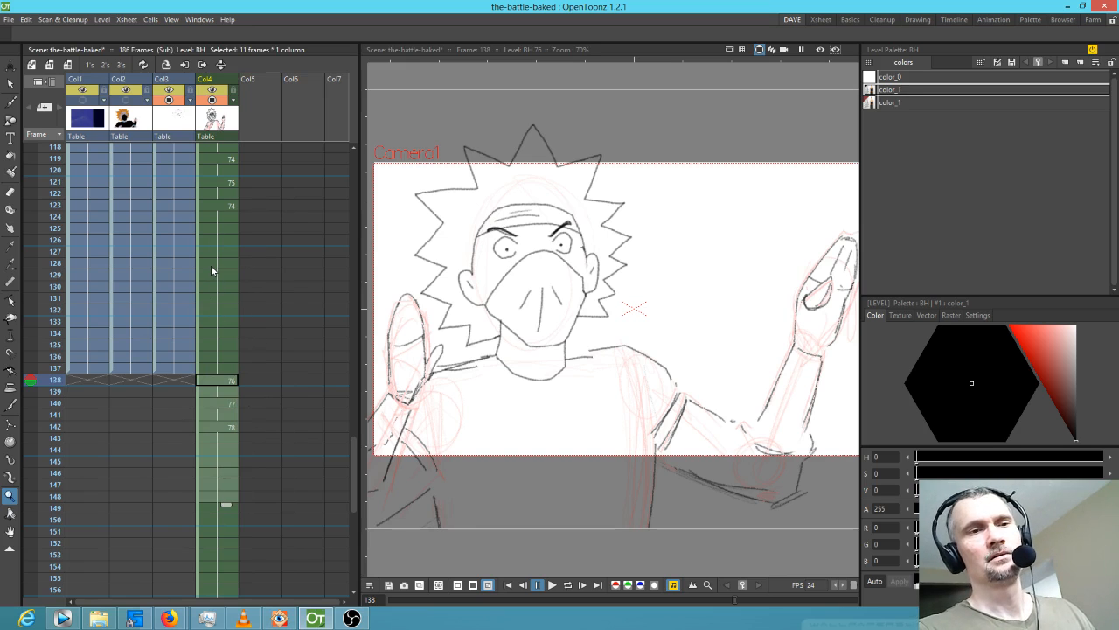
# Review the start of the BH level at frame 74 and the timing of its following drawings in column 4.
pyautogui.scroll(10, 211, 265)
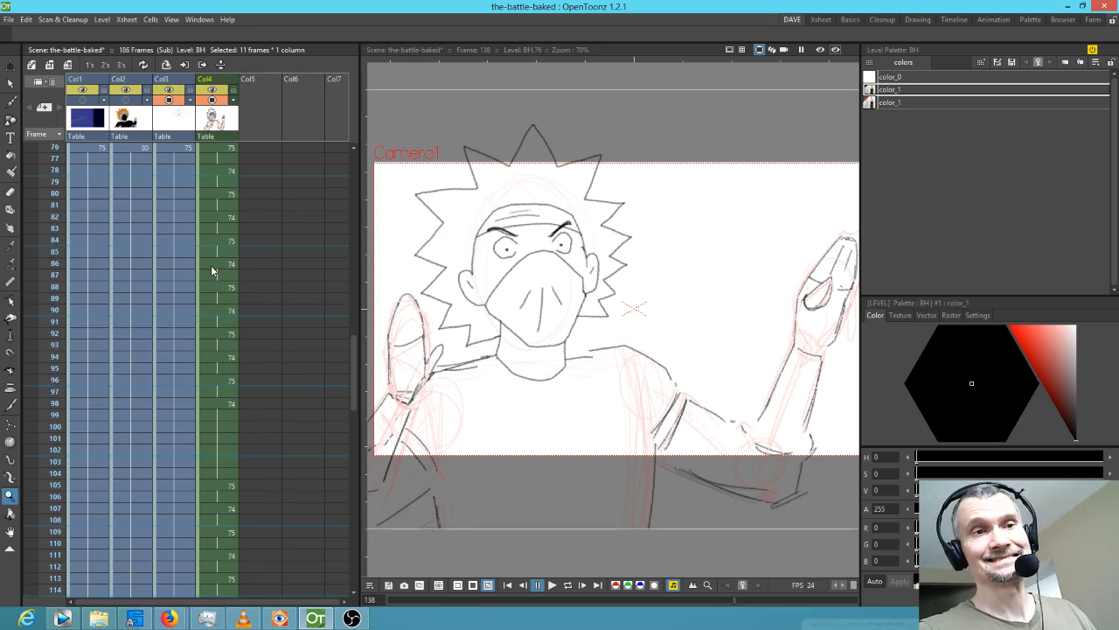
pyautogui.scroll(4, 210, 265)
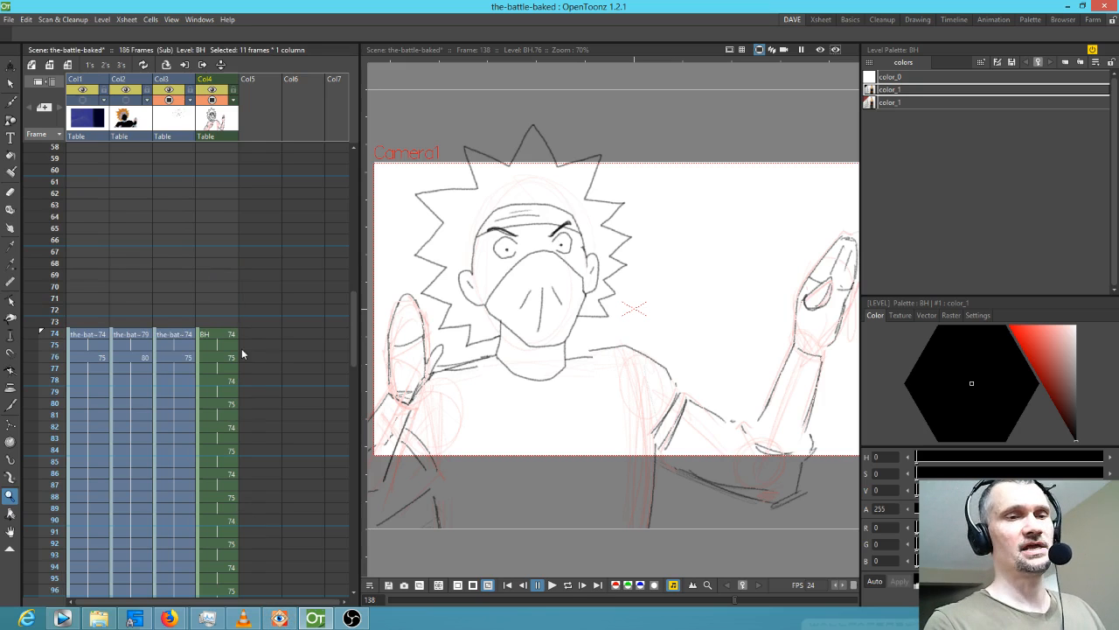
pyautogui.click(211, 333)
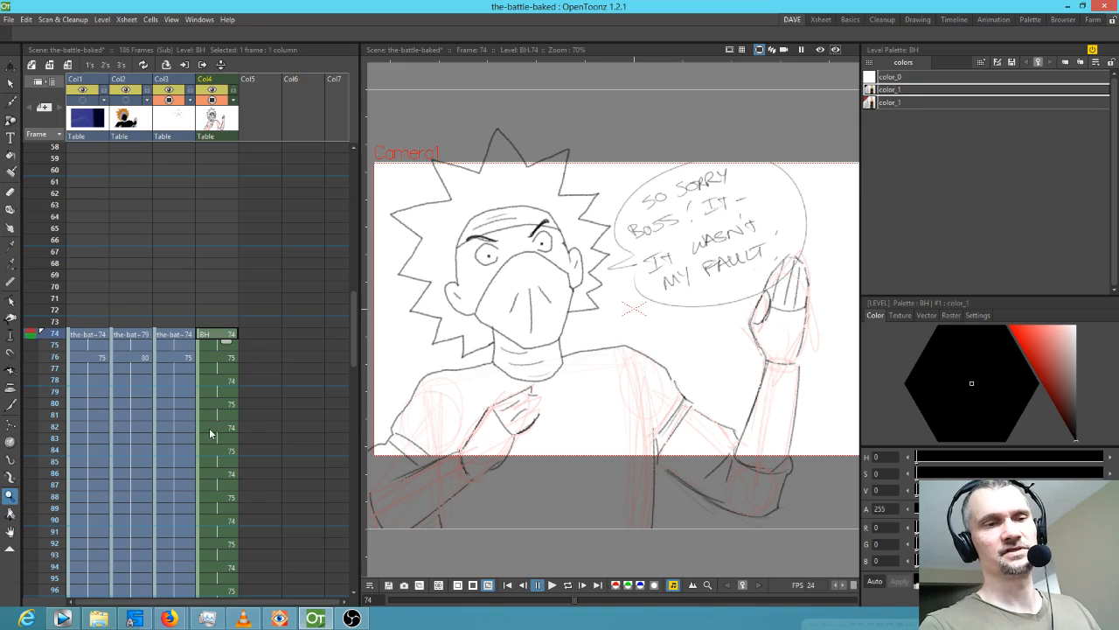
pyautogui.scroll(-2, 220, 458)
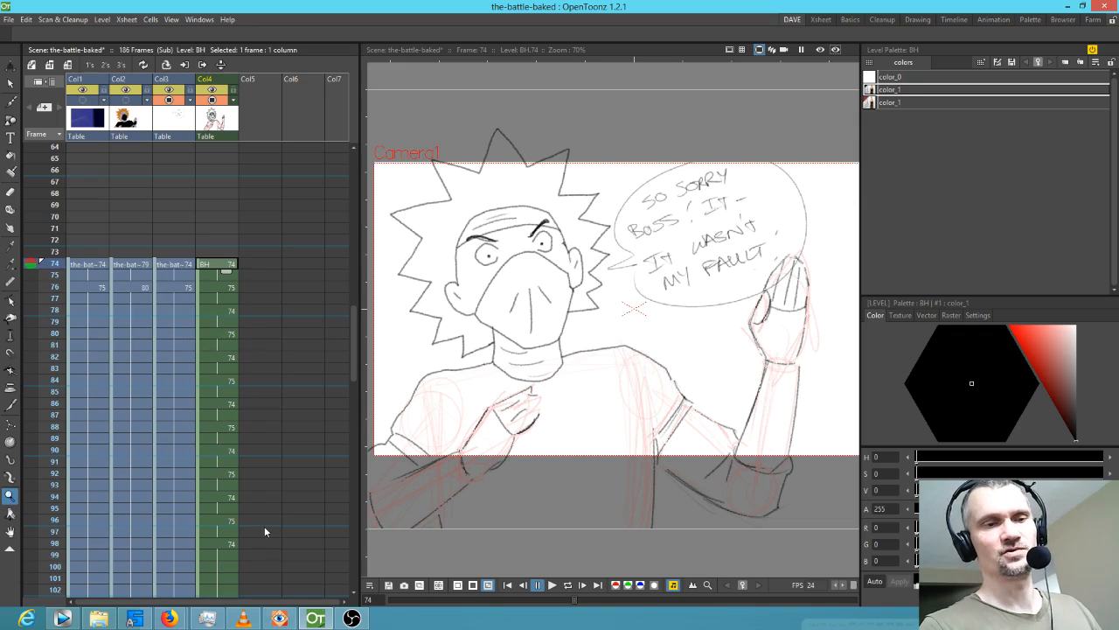
pyautogui.scroll(-2, 260, 525)
pyautogui.scroll(2, 255, 518)
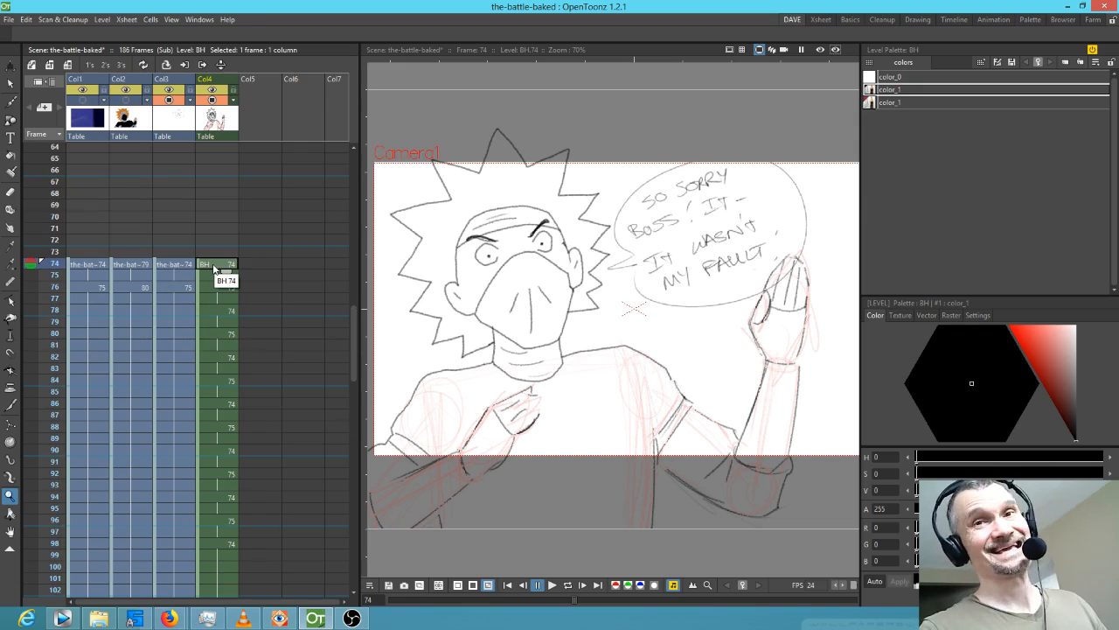
# Create new BH drawings within the held cells at frames 144 and 146, making a small brush dot on each.
pyautogui.scroll(-20, 216, 345)
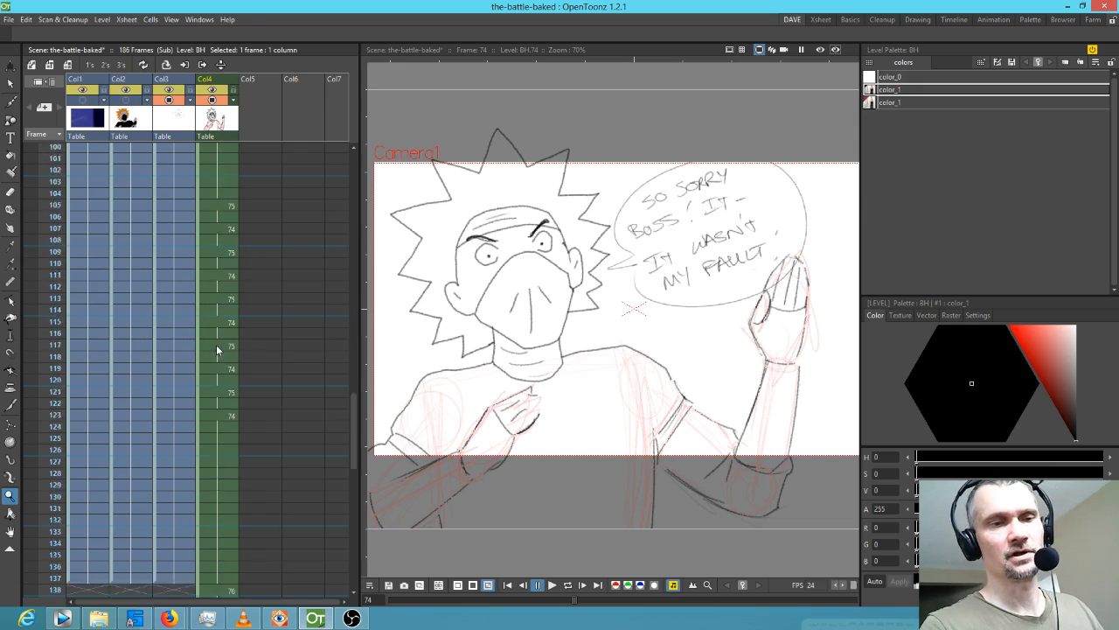
pyautogui.click(222, 240)
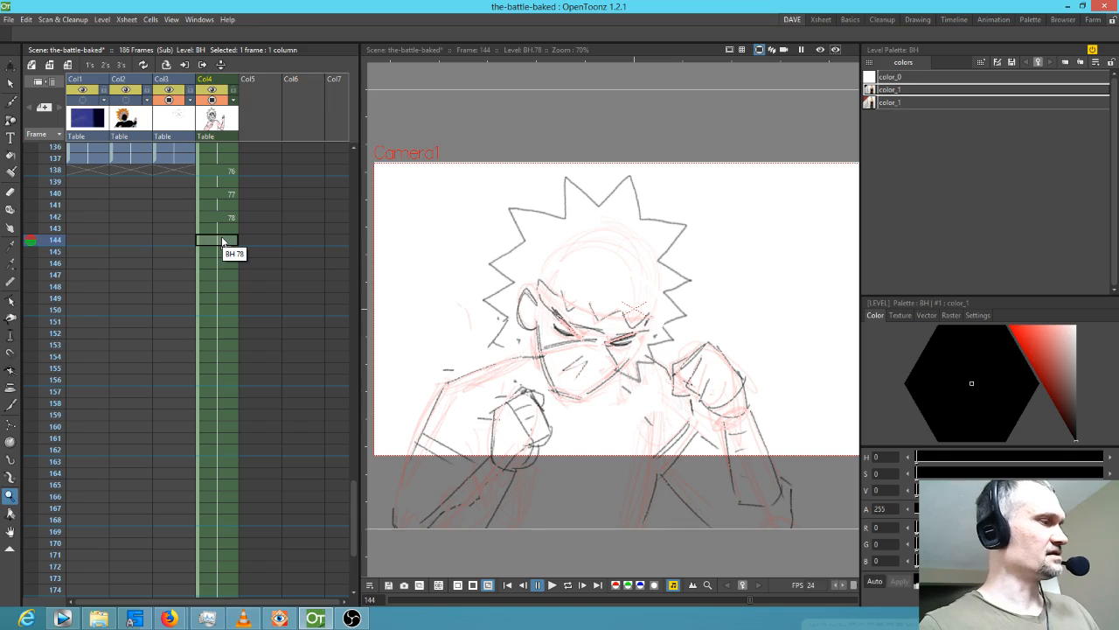
pyautogui.press('b')
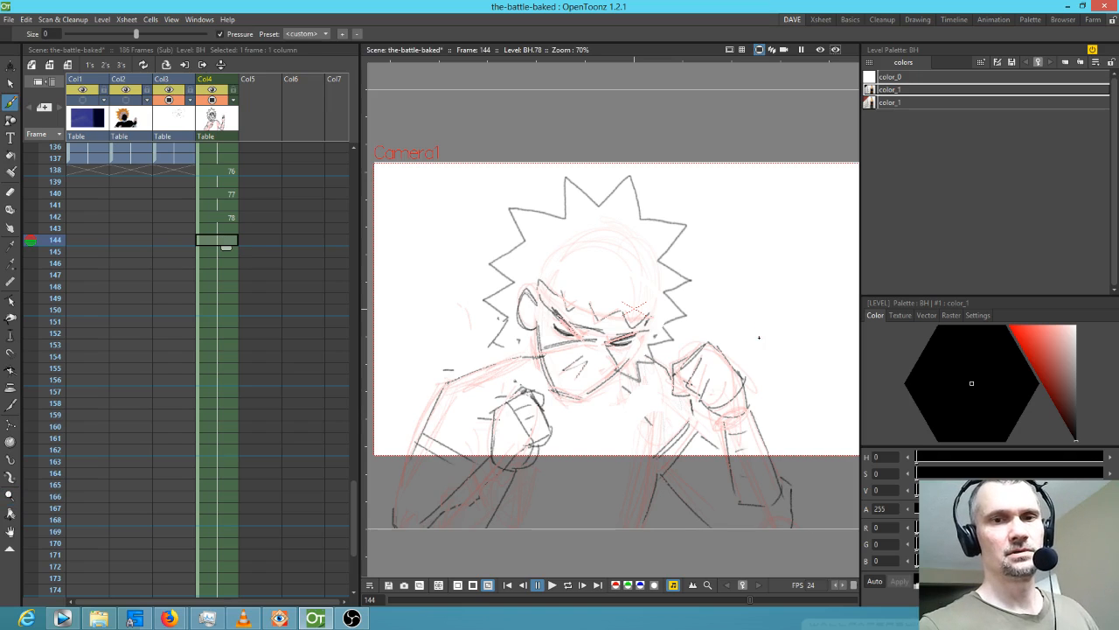
pyautogui.click(755, 344)
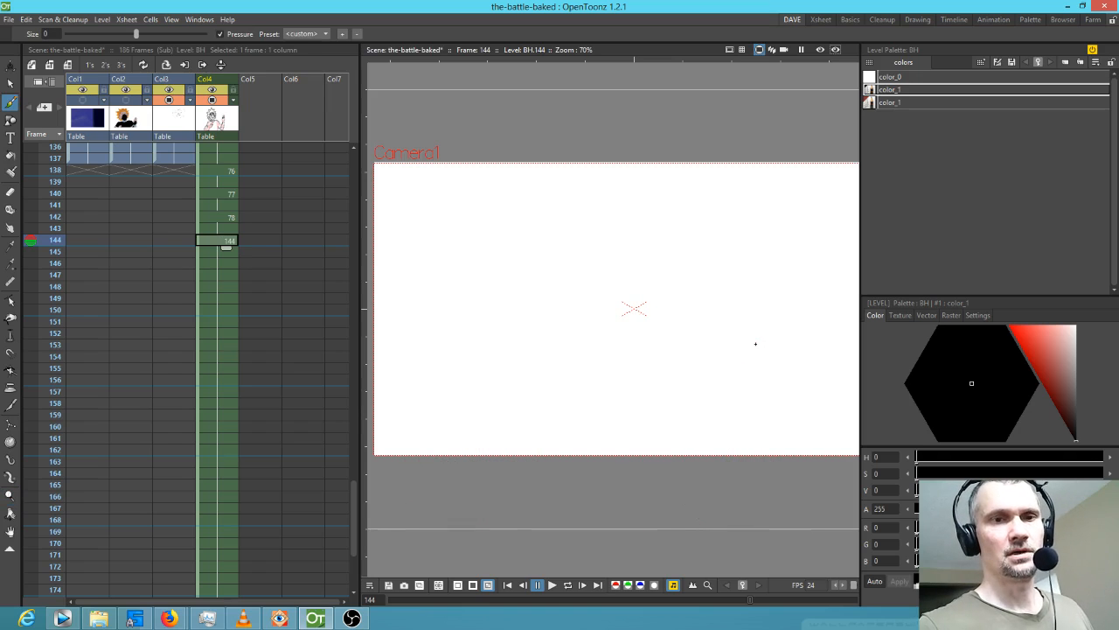
pyautogui.click(228, 264)
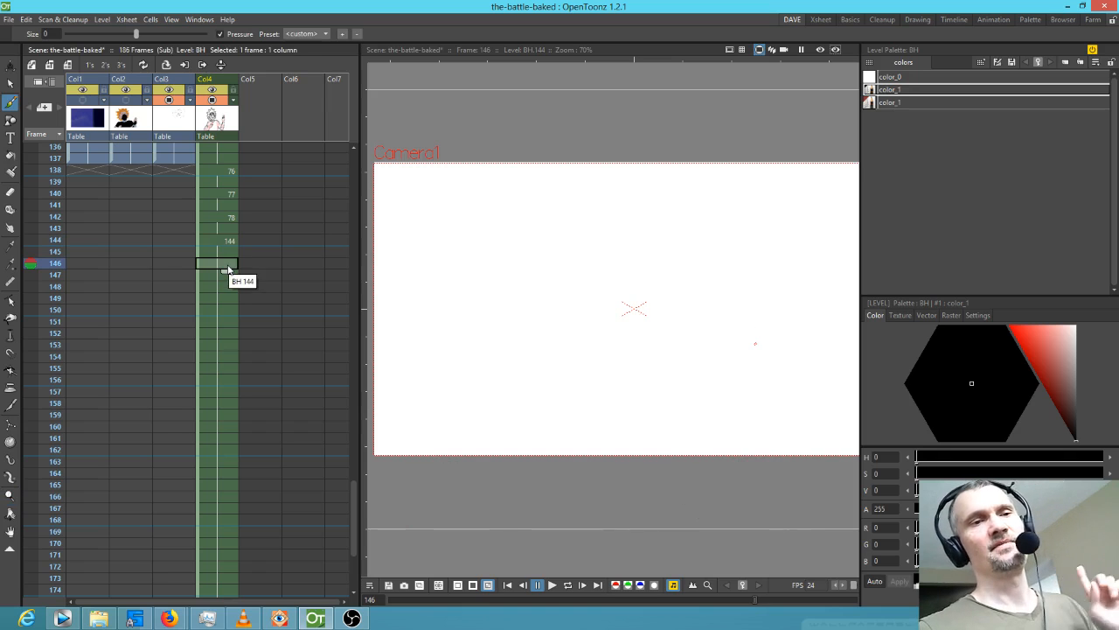
pyautogui.click(690, 328)
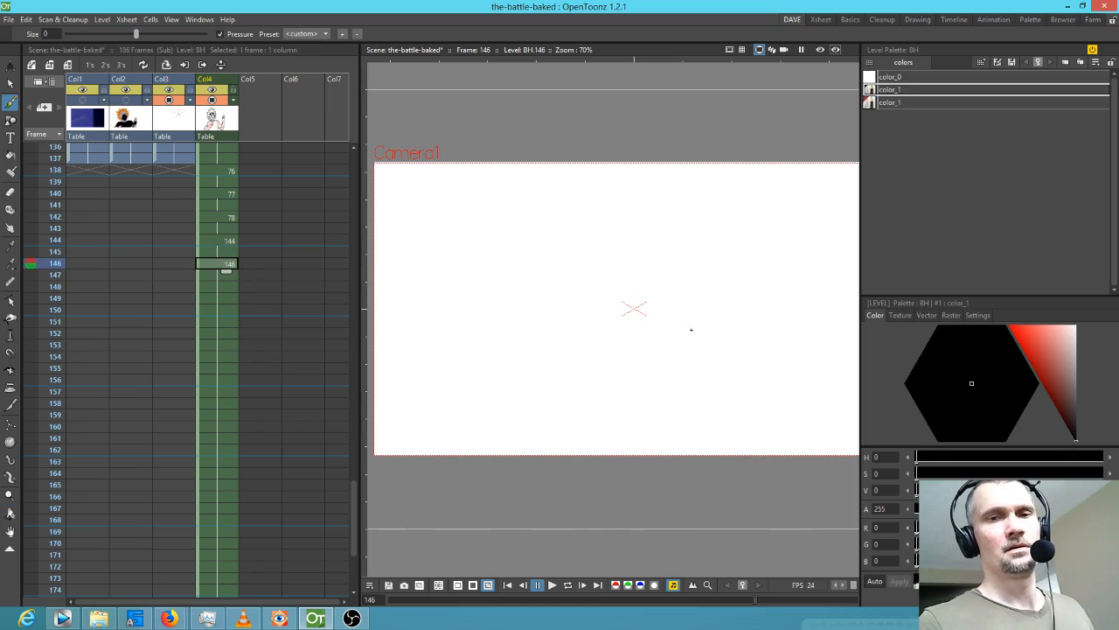
# Activate the red color_1 style for the BH drawing at frame 144, and test it with one curved stroke that is undone.
pyautogui.click(226, 243)
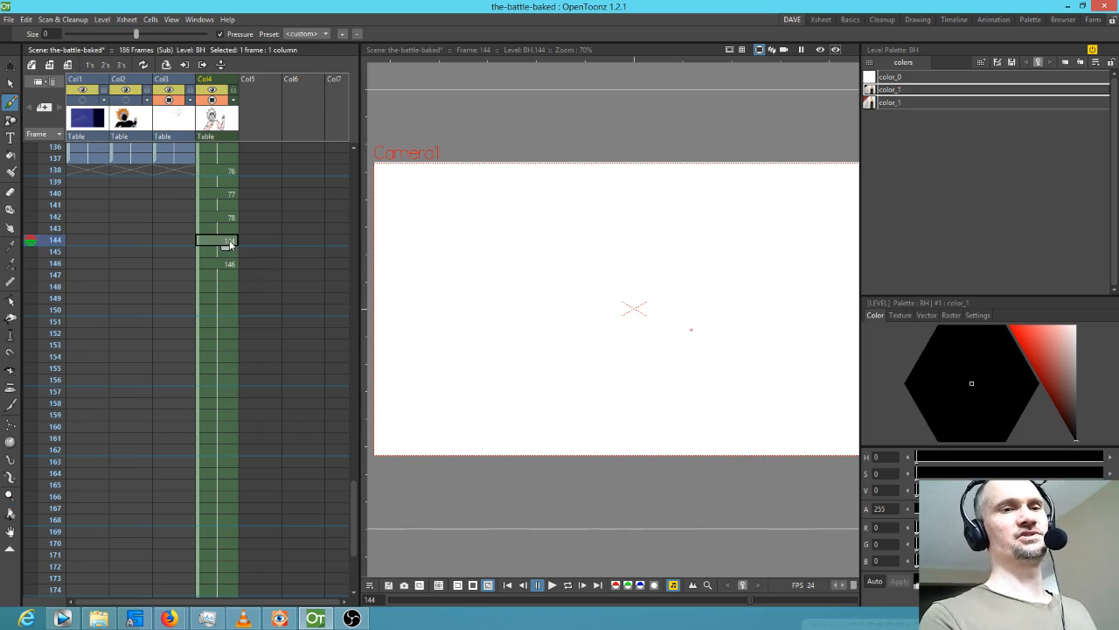
pyautogui.click(894, 103)
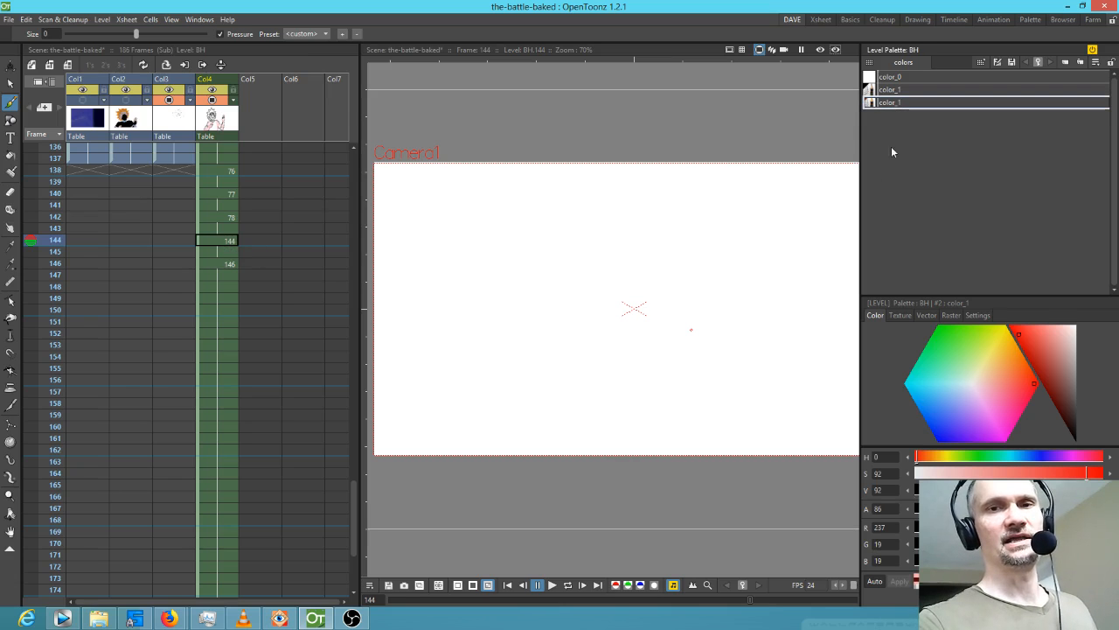
pyautogui.moveTo(513, 324); pyautogui.dragTo(649, 298)
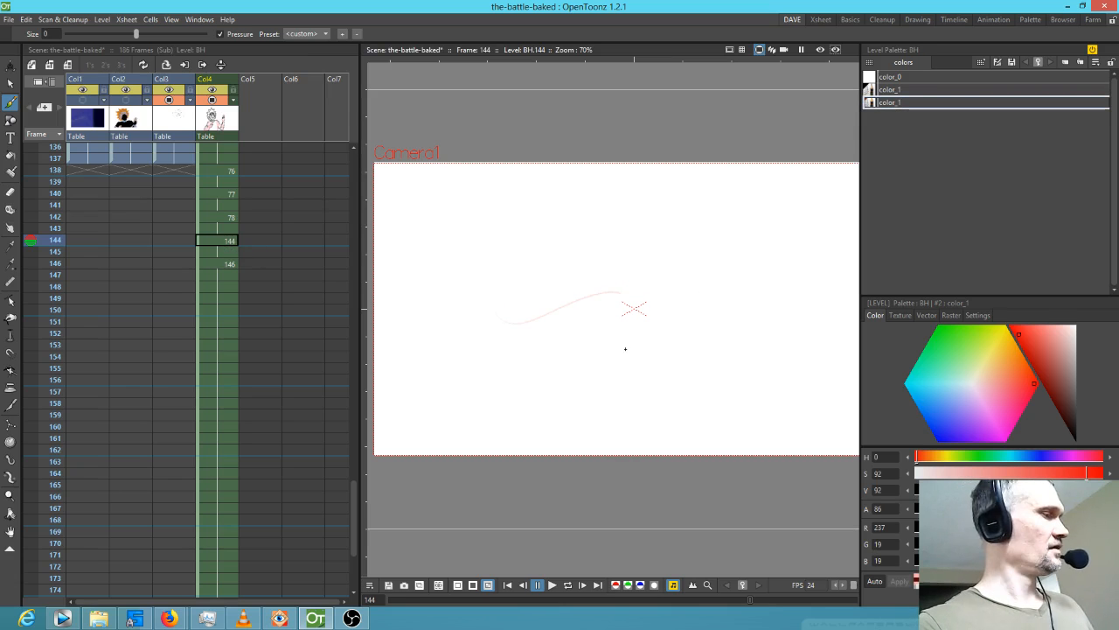
pyautogui.hotkey('ctrl', 'z')
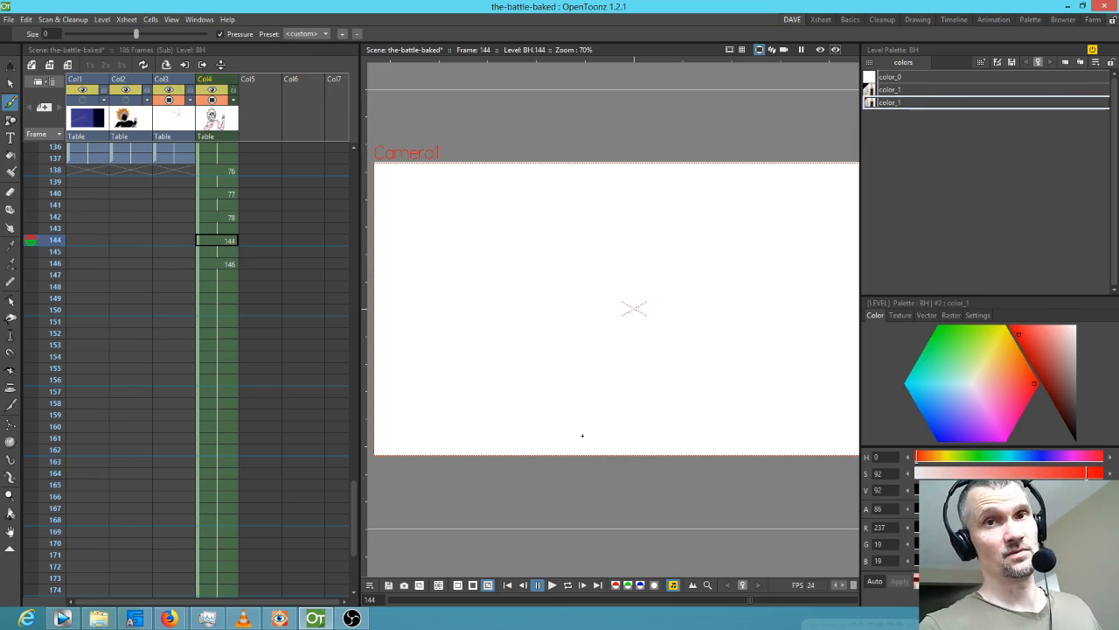
# Sketch the shoulder line as a long shallow arc at frame 144, using the drawing at frame 142 as reference.
pyautogui.press('Up')
pyautogui.press('Up')
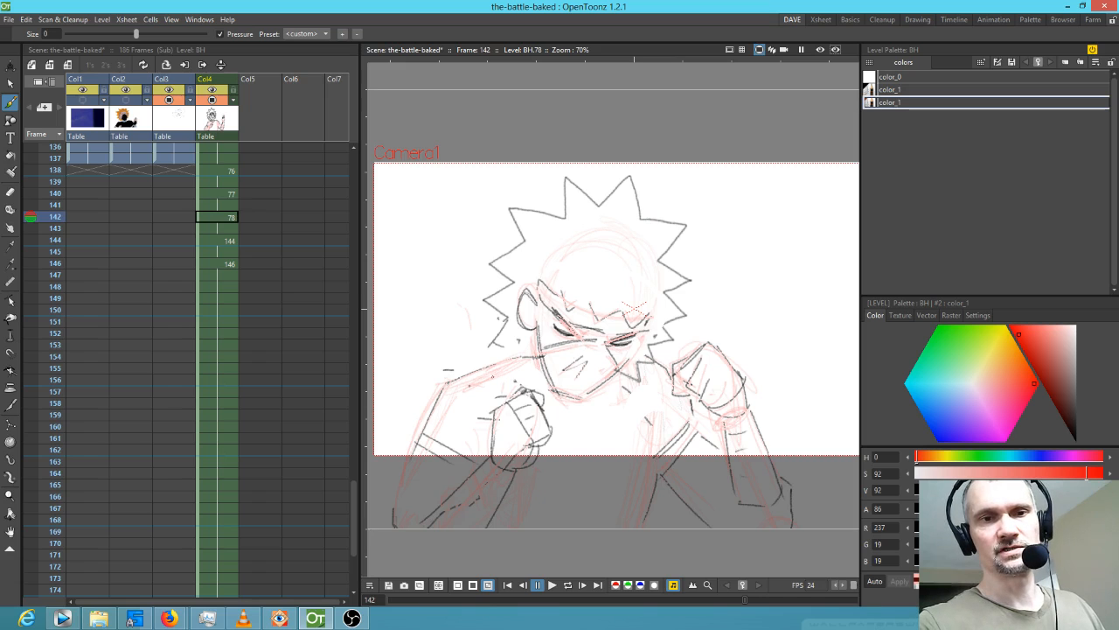
pyautogui.press('Down')
pyautogui.press('Down')
pyautogui.moveTo(476, 372); pyautogui.dragTo(656, 343)
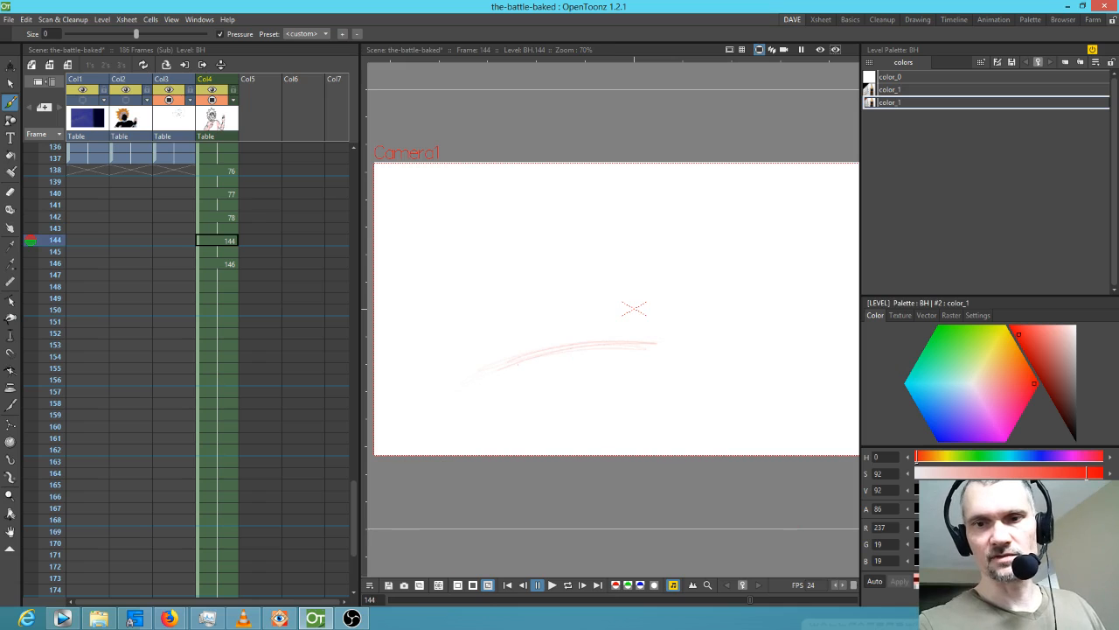
# Set the red style's alpha to 237 and compare the drawings at frames 142 and 144.
pyautogui.moveTo(986, 509); pyautogui.dragTo(1089, 509)
pyautogui.press(',')
pyautogui.press('.')
pyautogui.press(',')
pyautogui.press('.')
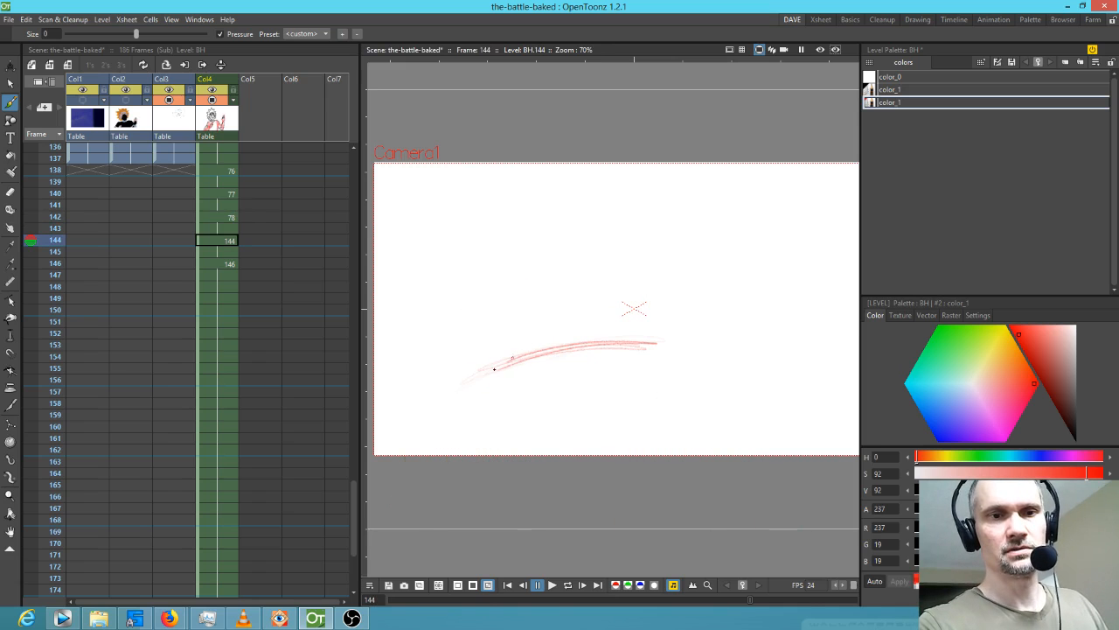
# Extend the shoulder arc down to the camera's lower edge as the left-hand upper arm at frame 144.
pyautogui.press(',')
pyautogui.press('.')
pyautogui.press(',')
pyautogui.press('.')
pyautogui.press(',')
pyautogui.press('.')
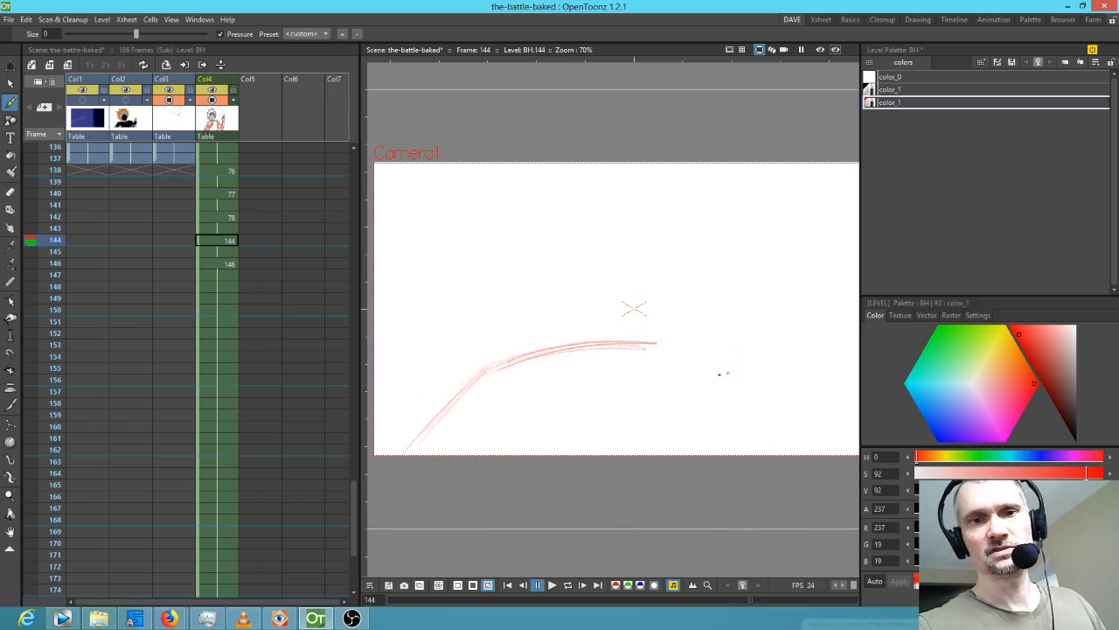
# Sketch the steep inner lines of the right-hand arm at frame 144, checking them against frame 142.
pyautogui.press(',')
pyautogui.press('.')
pyautogui.moveTo(702, 362)
pyautogui.mouseDown()
pyautogui.moveTo(712, 390)
pyautogui.moveTo(722, 477)
pyautogui.mouseUp()
pyautogui.moveTo(710, 365); pyautogui.dragTo(727, 473)
pyautogui.press(',')
pyautogui.press('.')
pyautogui.press(',')
pyautogui.press('.')
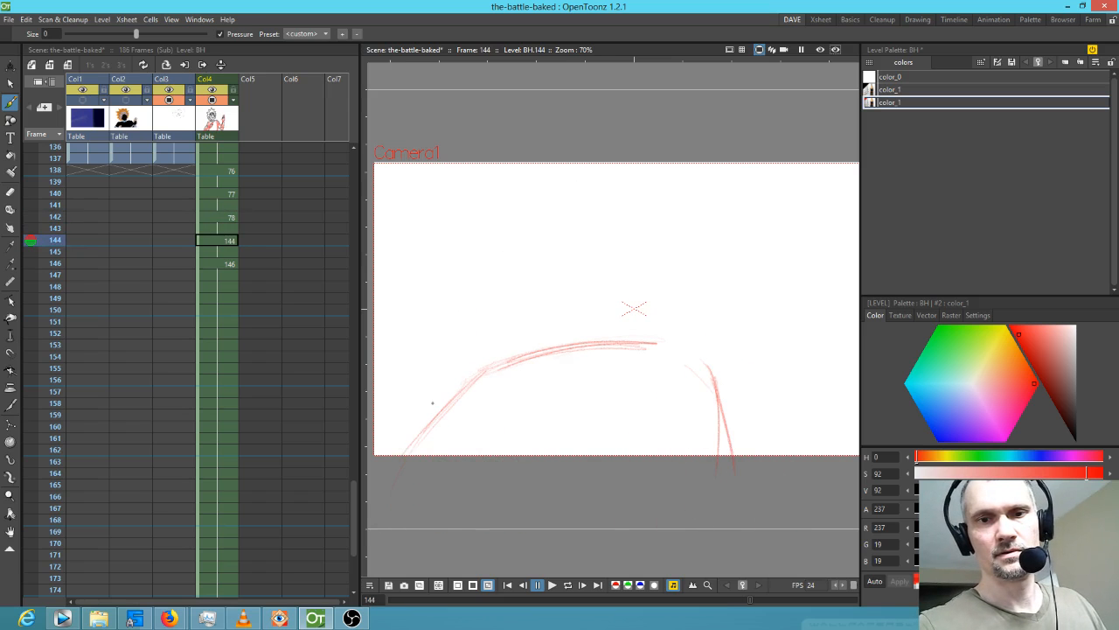
# Add a short slanted cross stroke over the upper end of the right-hand arm lines at frame 144.
pyautogui.press(',')
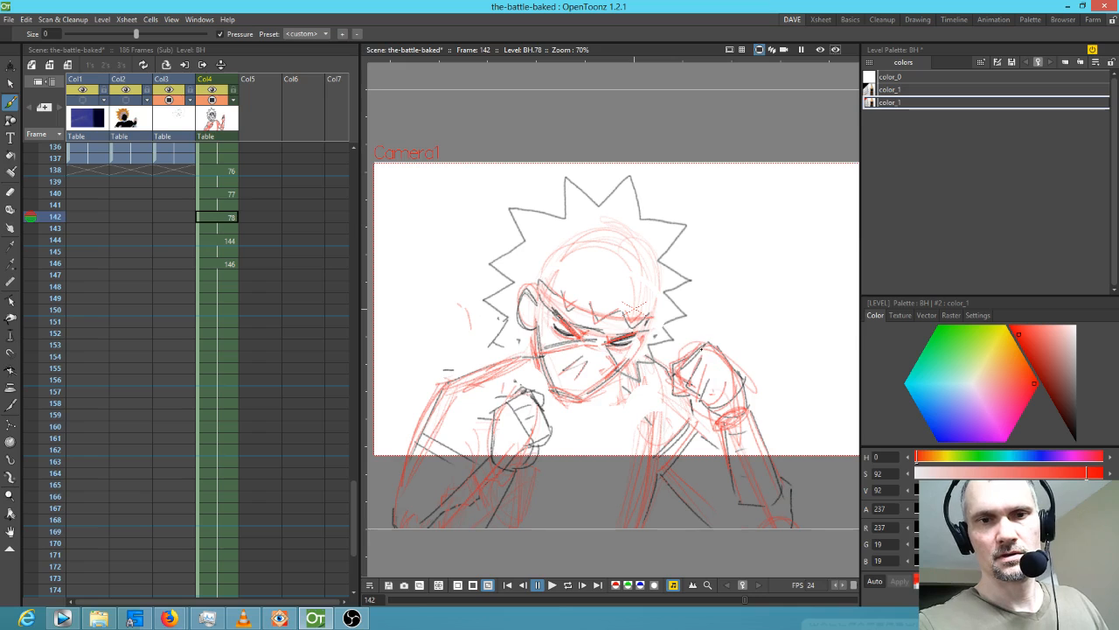
pyautogui.press('.')
pyautogui.press(',')
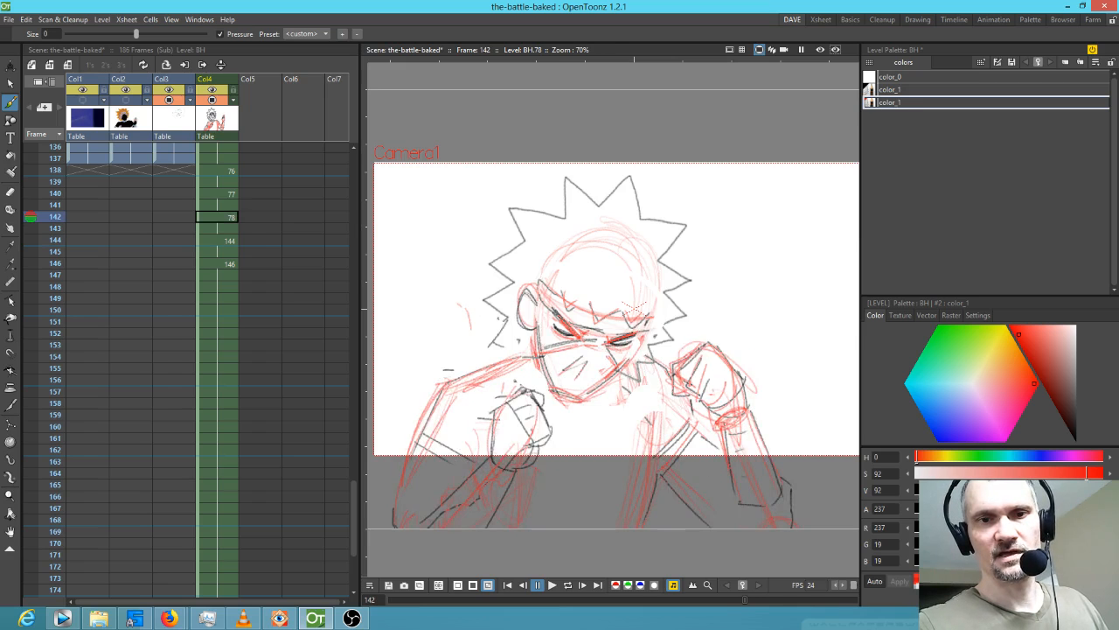
pyautogui.press('.')
pyautogui.moveTo(699, 397); pyautogui.dragTo(748, 381)
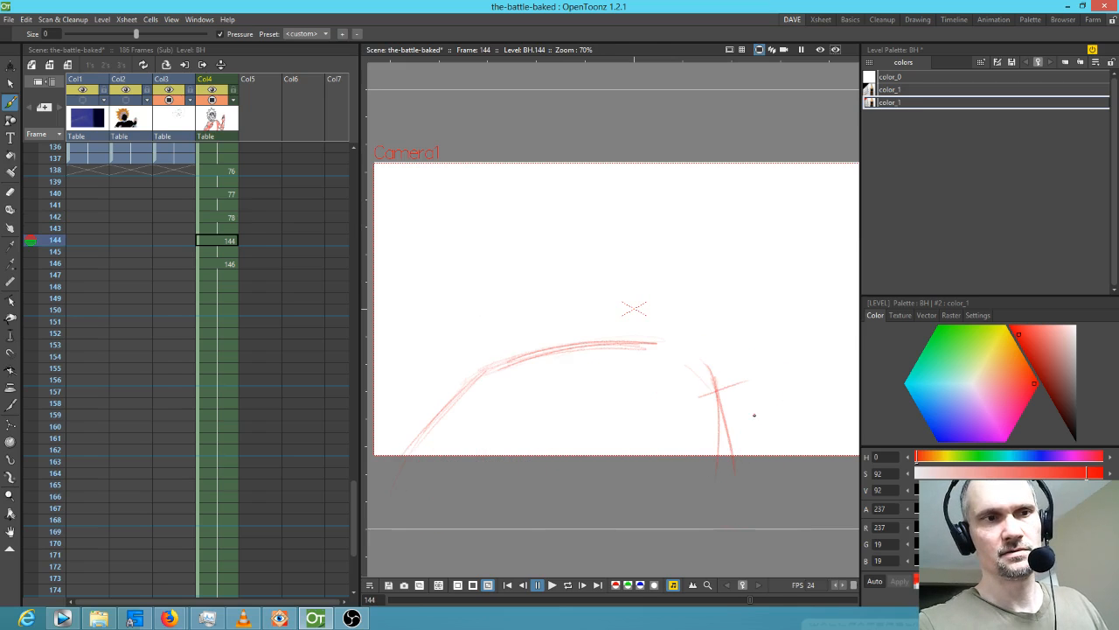
# Sketch the matching short cross stroke for the right-hand arm lower down at frame 146.
pyautogui.press('.')
pyautogui.press('.')
pyautogui.moveTo(711, 426); pyautogui.dragTo(754, 421)
pyautogui.press(',')
pyautogui.press(',')
pyautogui.press('.')
pyautogui.press('.')
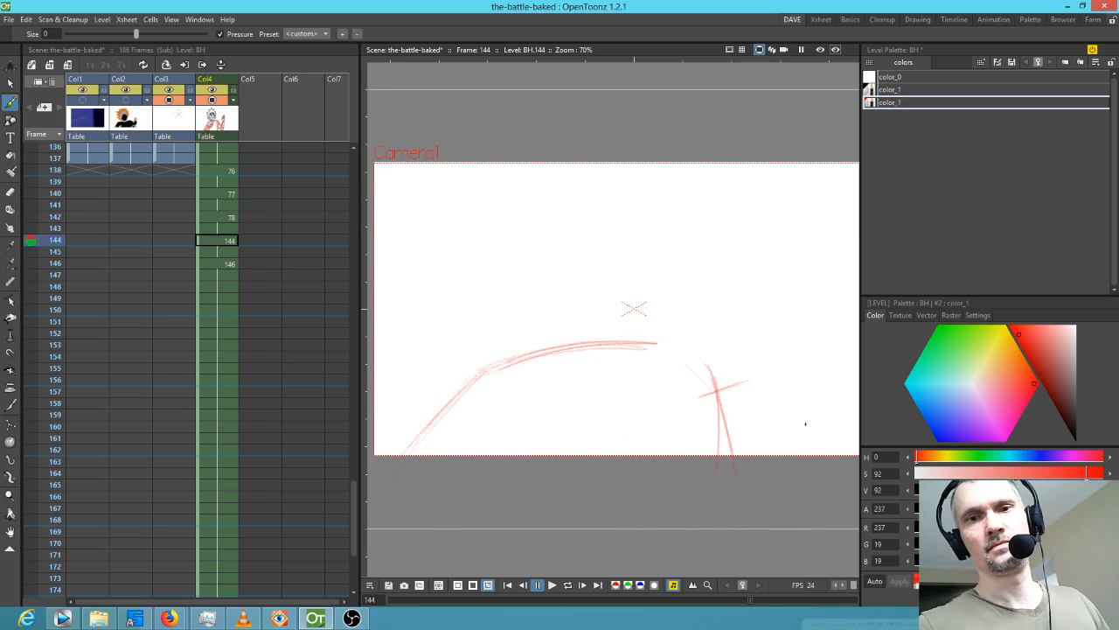
# Draw the curved outer edge of the right-hand arm at frame 144, comparing it with the neighbouring drawings.
pyautogui.press(',')
pyautogui.press(',')
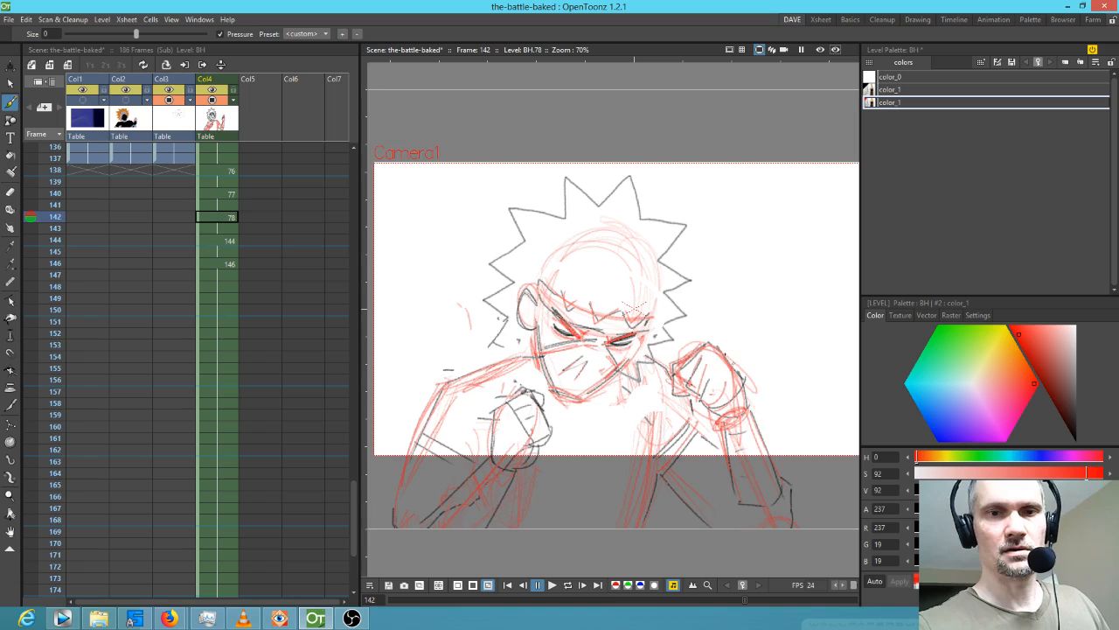
pyautogui.press('.')
pyautogui.press('.')
pyautogui.moveTo(742, 376); pyautogui.dragTo(765, 453)
pyautogui.press(',')
pyautogui.press('.')
pyautogui.press(',')
pyautogui.press('.')
pyautogui.press('.')
pyautogui.press(',')
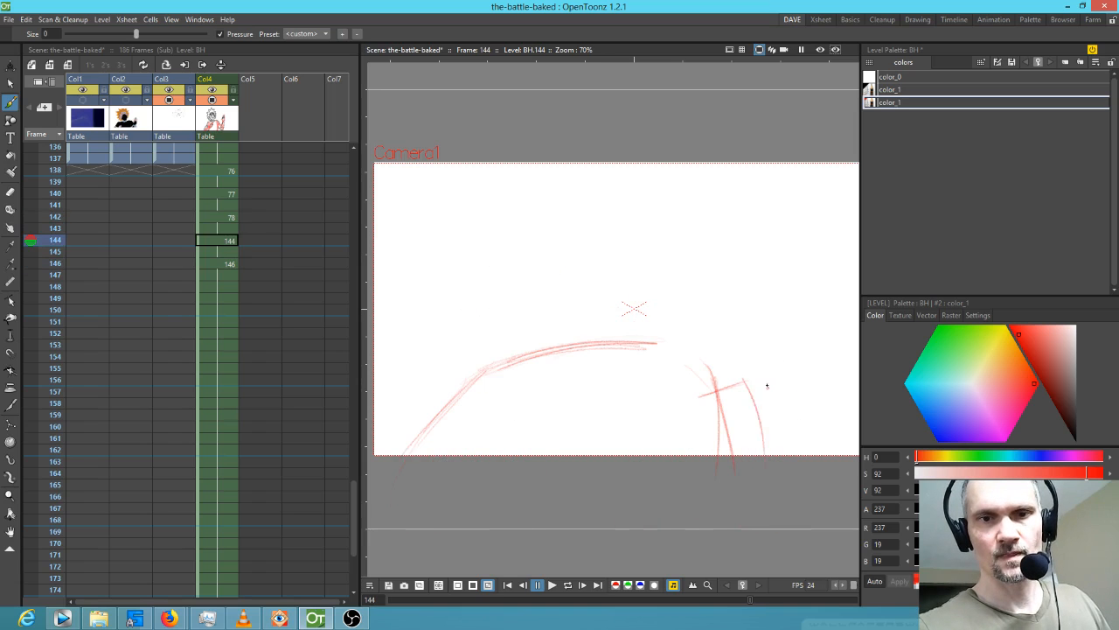
# Draw the curved outer edge of the right-hand arm downward from its cross stroke at frame 146.
pyautogui.press('.')
pyautogui.moveTo(760, 421); pyautogui.dragTo(767, 488)
pyautogui.press(',')
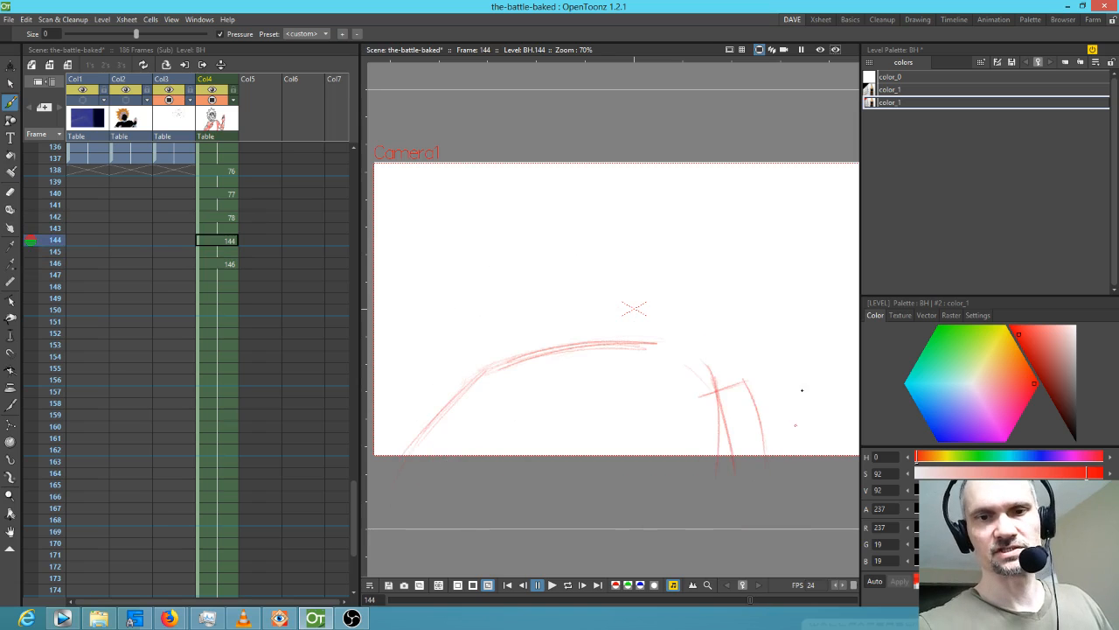
pyautogui.press('.')
# Mark a small guide circle below the left-hand shoulder at frames 142 and 144, flipping between drawings to judge its movement.
pyautogui.press(',')
pyautogui.press(',')
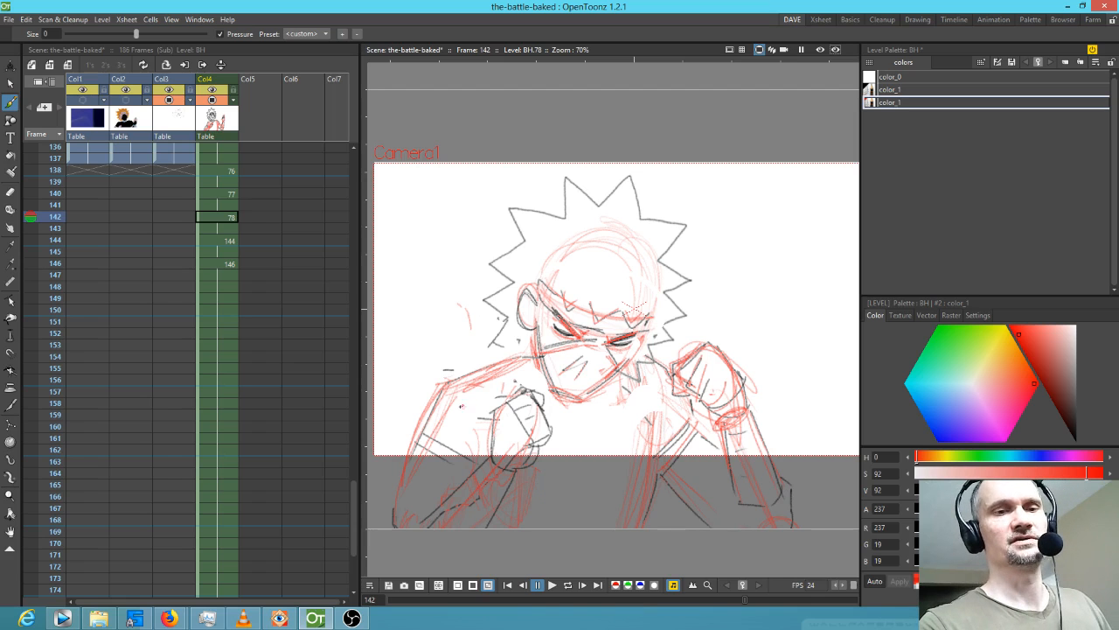
pyautogui.press('.')
pyautogui.press('.')
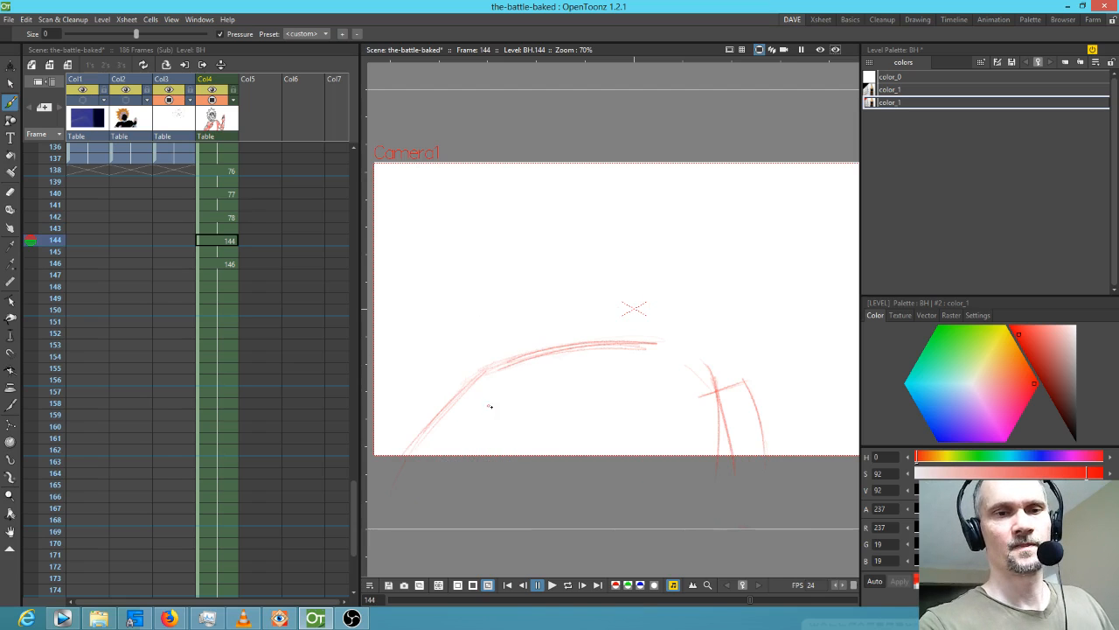
pyautogui.moveTo(496, 403); pyautogui.dragTo(502, 404)
pyautogui.press(',')
pyautogui.press('.')
pyautogui.press(',')
pyautogui.press('.')
pyautogui.press('.')
pyautogui.press(',')
pyautogui.press('.')
pyautogui.press(',')
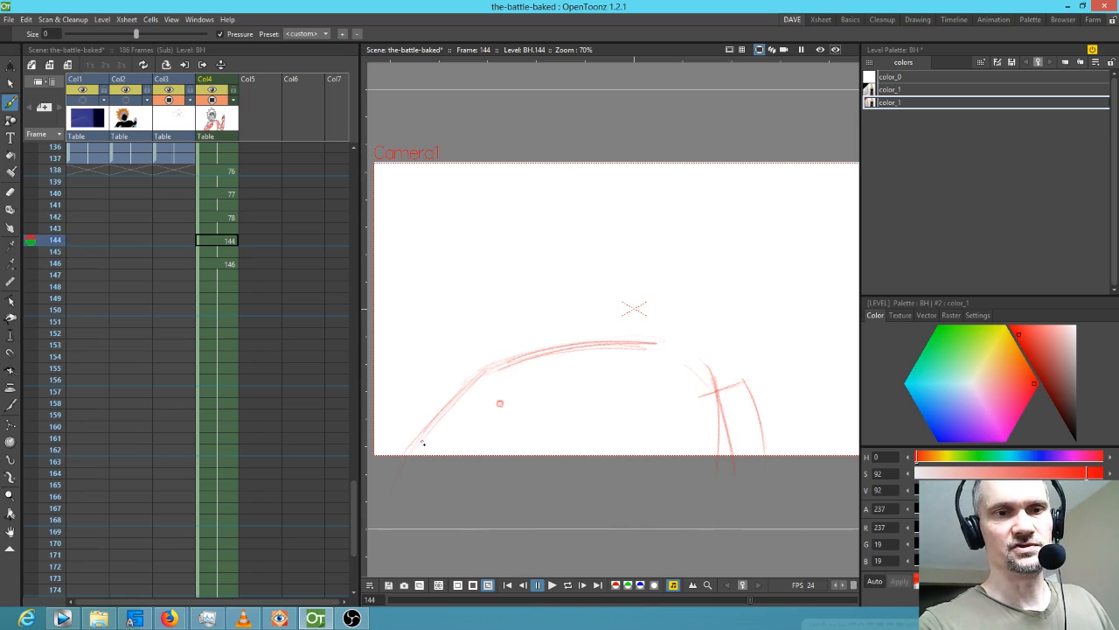
# Sketch the left-hand shoulder slope as slanted strokes at frame 146.
pyautogui.press('.')
pyautogui.press(',')
pyautogui.press('.')
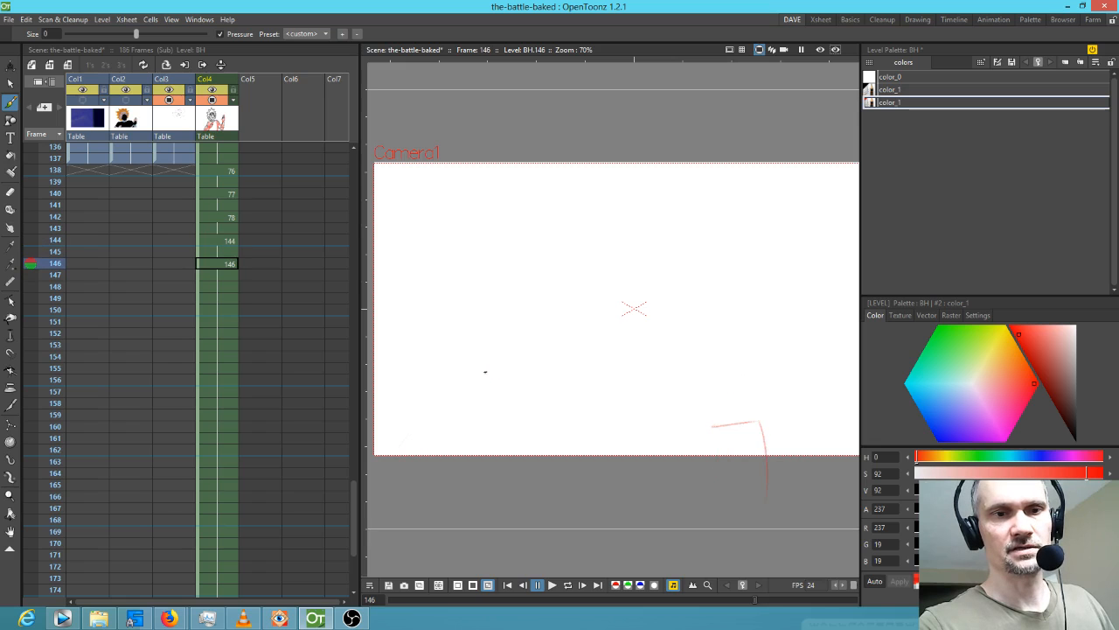
pyautogui.moveTo(495, 364); pyautogui.dragTo(403, 417)
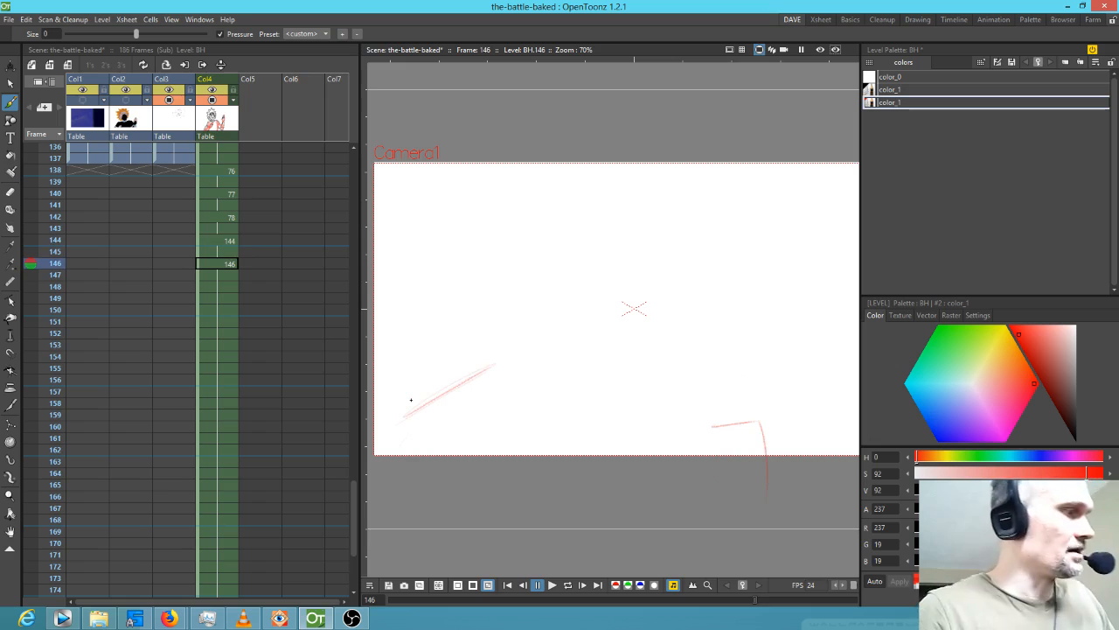
# Add the small guide circle below the shoulder slope at frame 146, comparing it with frames 142 and 144.
pyautogui.press(',')
pyautogui.press('.')
pyautogui.press(',')
pyautogui.press('.')
pyautogui.press(',')
pyautogui.press(',')
pyautogui.press('.')
pyautogui.press('.')
pyautogui.press(',')
pyautogui.press(',')
pyautogui.press('.')
pyautogui.press('.')
pyautogui.press(',')
pyautogui.press(',')
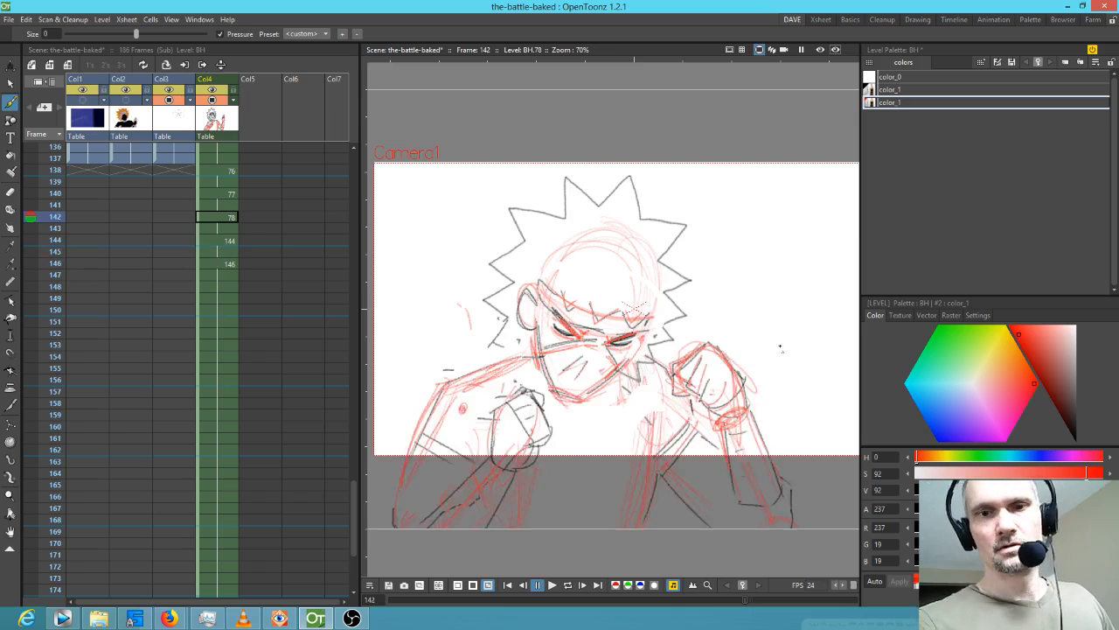
# Close the lower end of the right-hand arm with curved strokes at frames 146 and 144.
pyautogui.press('.')
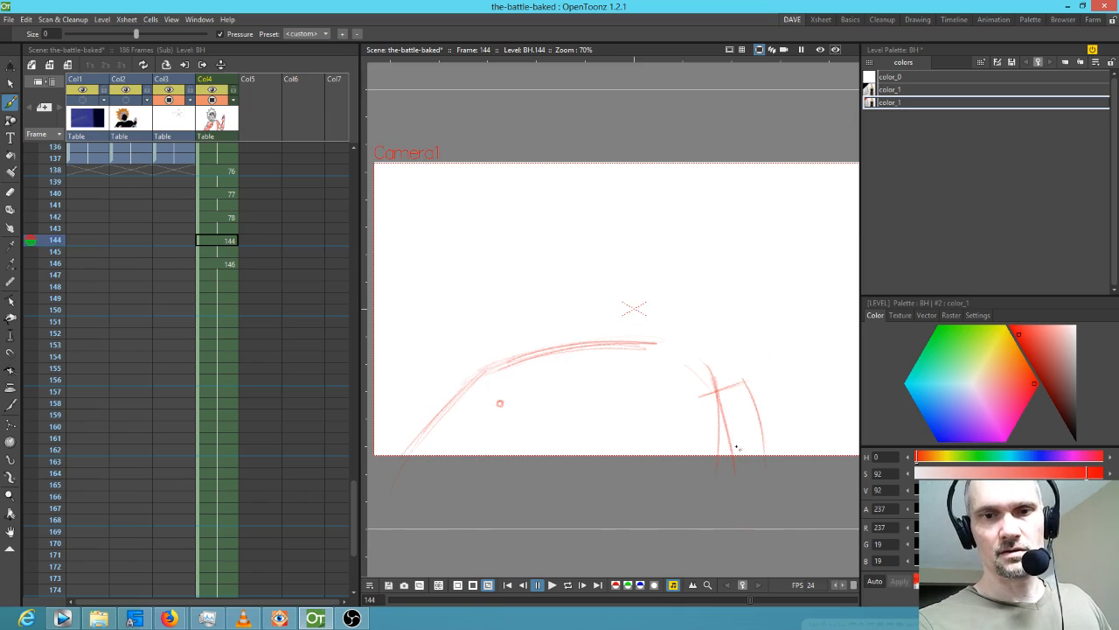
pyautogui.press('.')
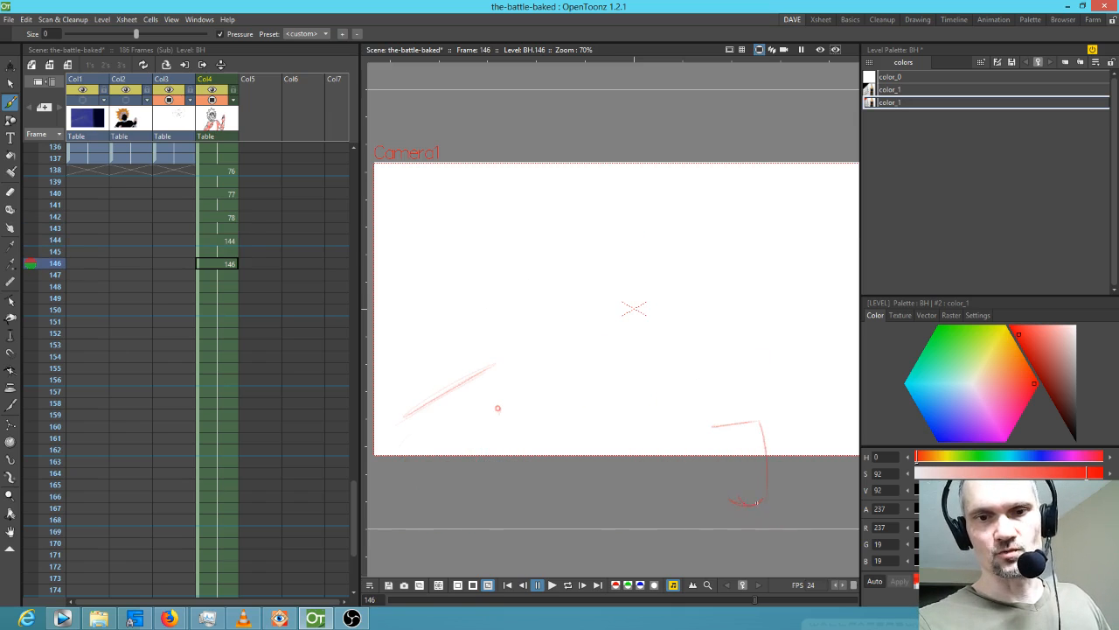
pyautogui.press(',')
pyautogui.press(',')
pyautogui.press('.')
pyautogui.press('.')
pyautogui.press(',')
pyautogui.press(',')
pyautogui.press('.')
pyautogui.press(',')
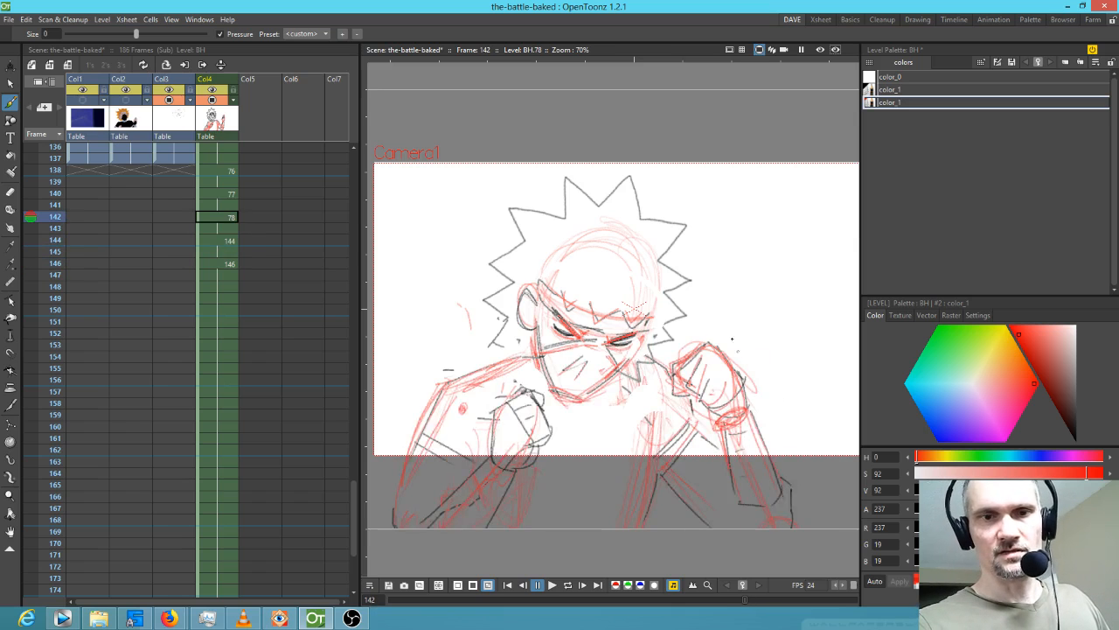
pyautogui.press('.')
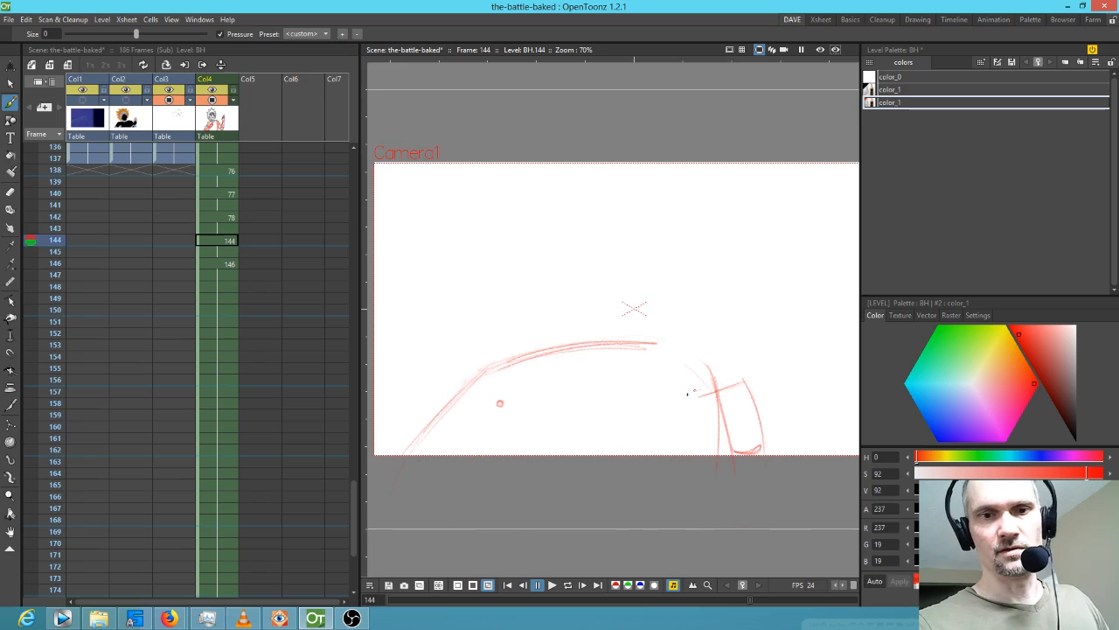
# Sketch a rounded form with overlapping loops beside the right-hand arm at frame 144.
pyautogui.moveTo(664, 388); pyautogui.dragTo(706, 421)
pyautogui.press(',')
pyautogui.press('.')
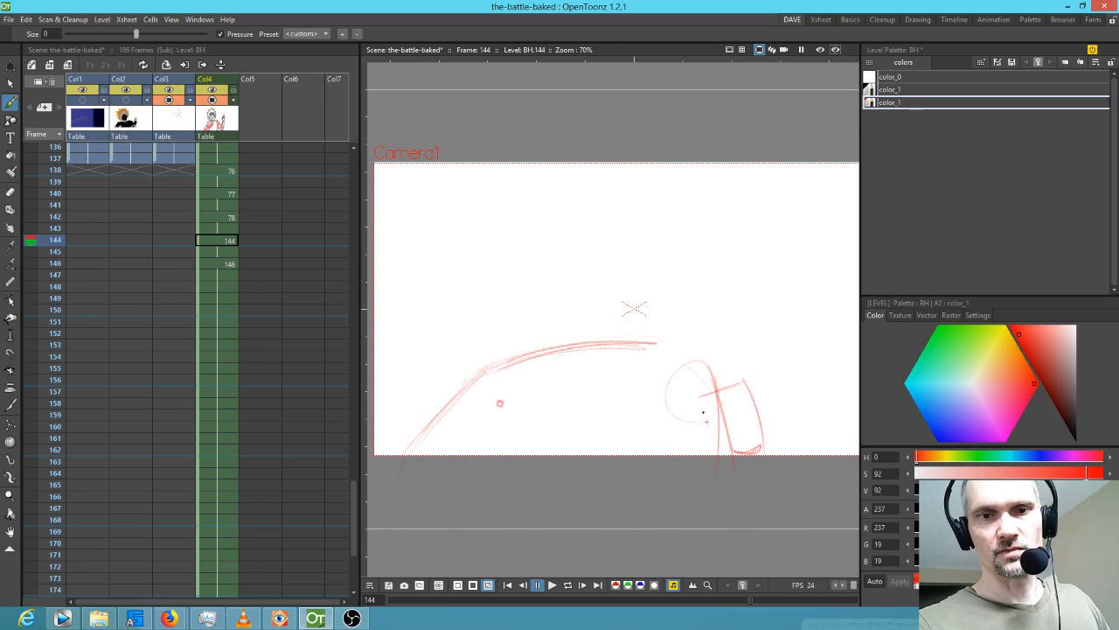
pyautogui.moveTo(701, 377)
pyautogui.mouseDown()
pyautogui.moveTo(691, 411)
pyautogui.moveTo(699, 385)
pyautogui.moveTo(713, 422)
pyautogui.mouseUp()
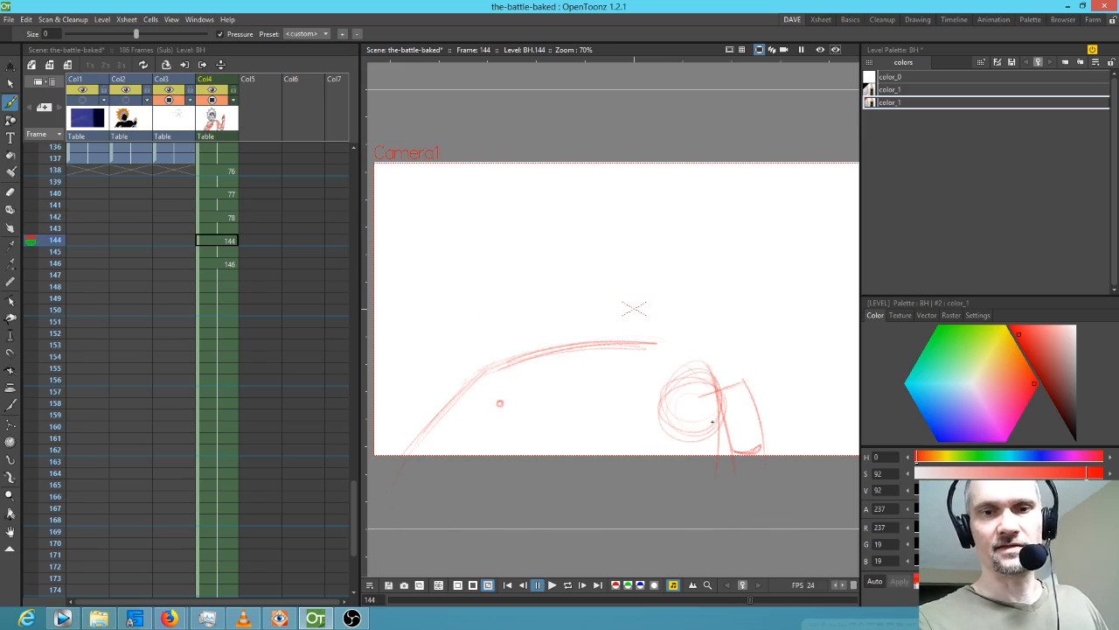
pyautogui.press(',')
pyautogui.press('.')
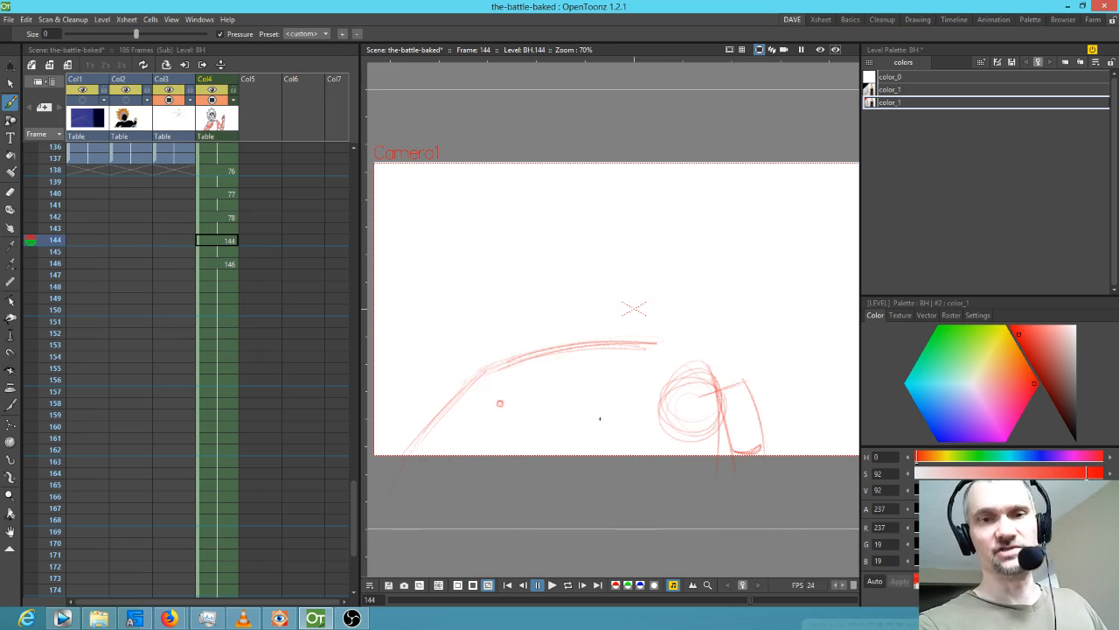
# Sketch the matching rounded form below the chin at frame 142, comparing it with the following drawings.
pyautogui.press(',')
pyautogui.press('.')
pyautogui.press('.')
pyautogui.press('.')
pyautogui.press(',')
pyautogui.press('.')
pyautogui.press(',')
pyautogui.press(',')
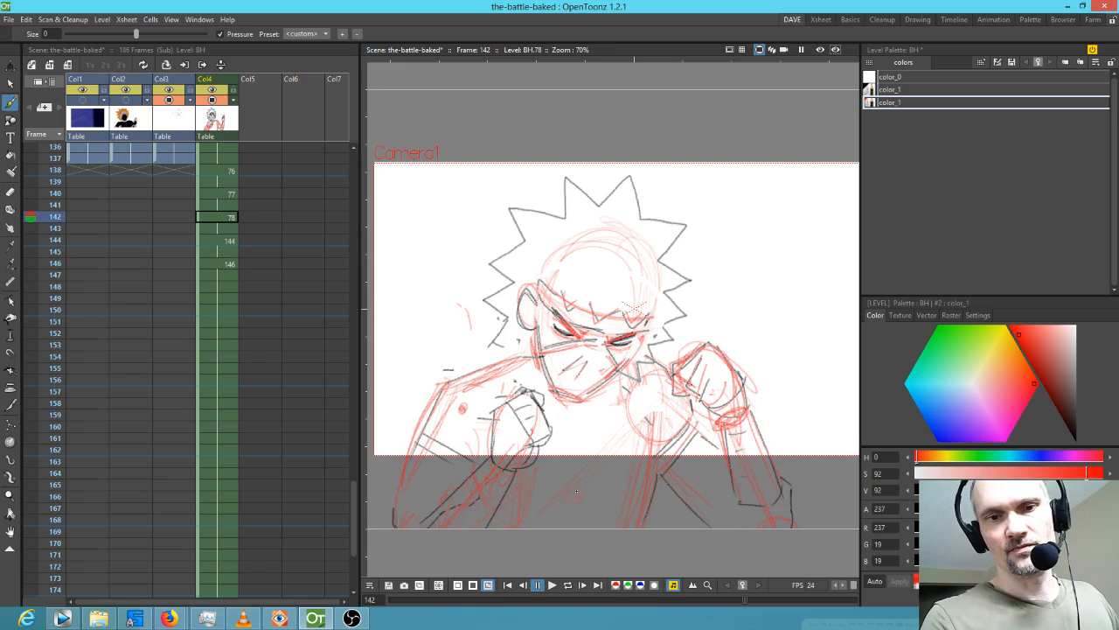
# Add body construction lines running down from the rounded form at frame 142.
pyautogui.moveTo(659, 402); pyautogui.dragTo(607, 455)
pyautogui.moveTo(650, 380)
pyautogui.mouseDown()
pyautogui.moveTo(676, 407)
pyautogui.moveTo(689, 528)
pyautogui.mouseUp()
pyautogui.moveTo(702, 456); pyautogui.dragTo(677, 390)
pyautogui.press('.')
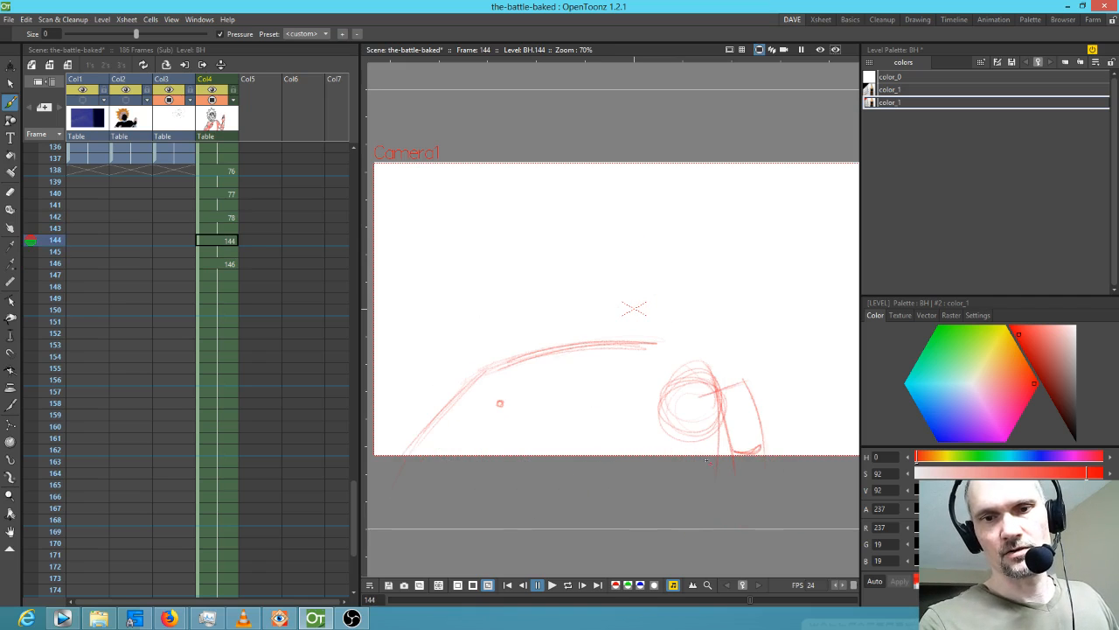
pyautogui.press(',')
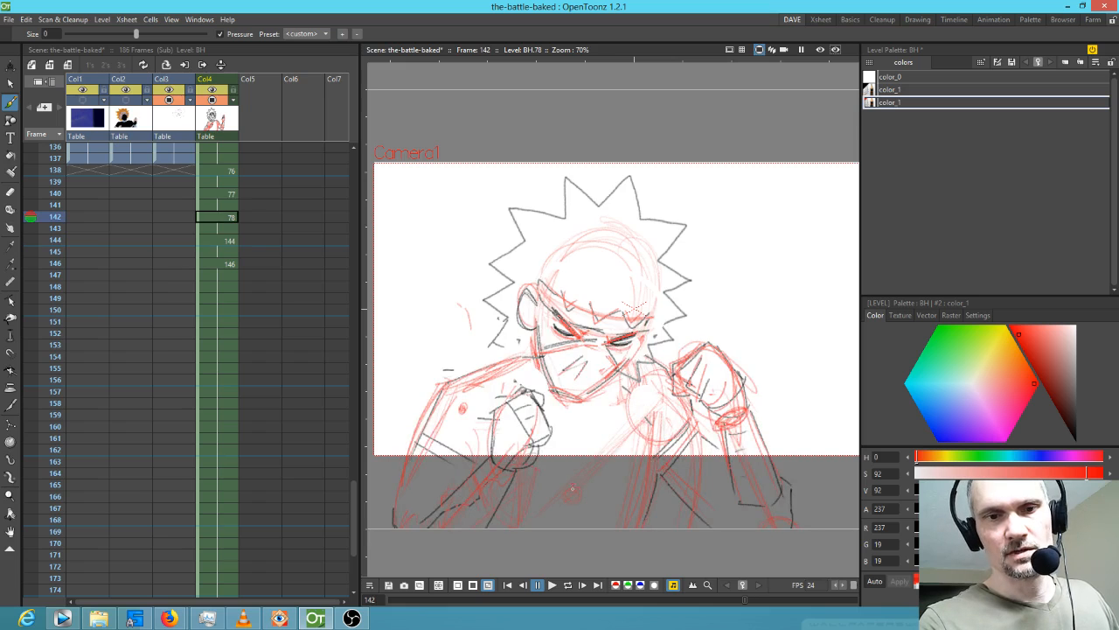
# Draw a diagonal guide line from the rounded form to a small end mark below the camera frame at frames 142 and 144.
pyautogui.press('.')
pyautogui.press('.')
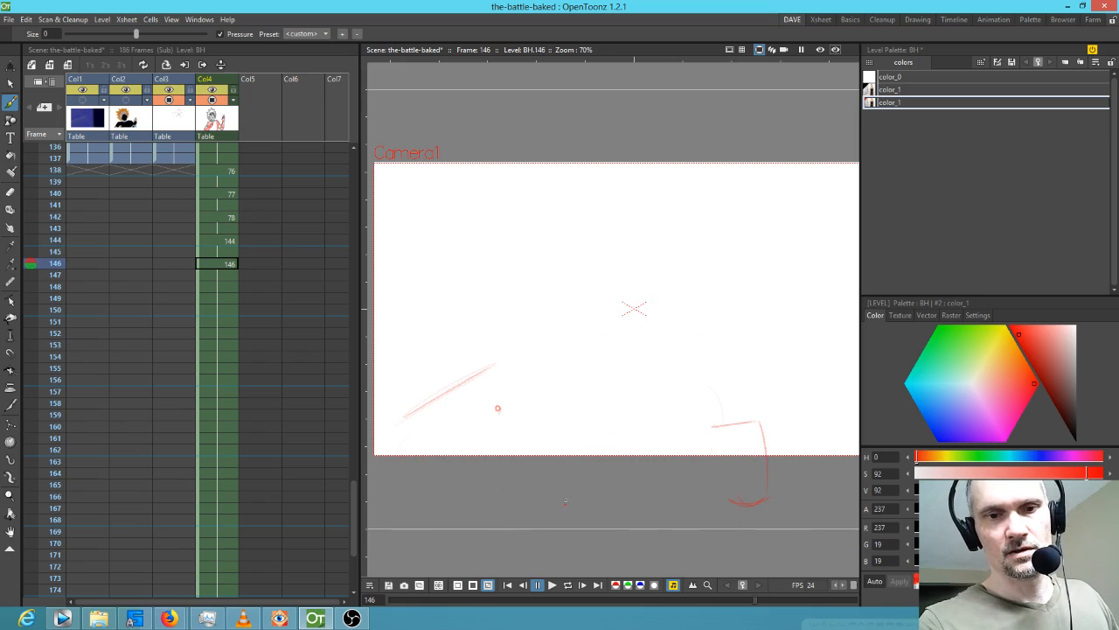
pyautogui.press(',')
pyautogui.press(',')
pyautogui.press('.')
pyautogui.press('.')
pyautogui.press(',')
pyautogui.press(',')
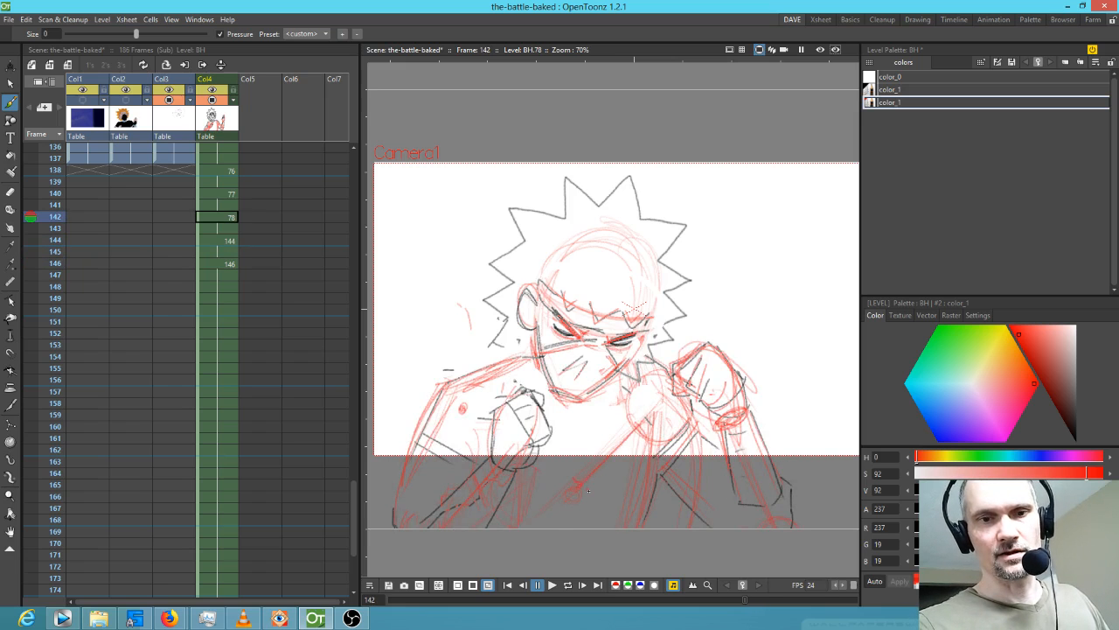
pyautogui.press('.')
pyautogui.moveTo(579, 487); pyautogui.dragTo(664, 434)
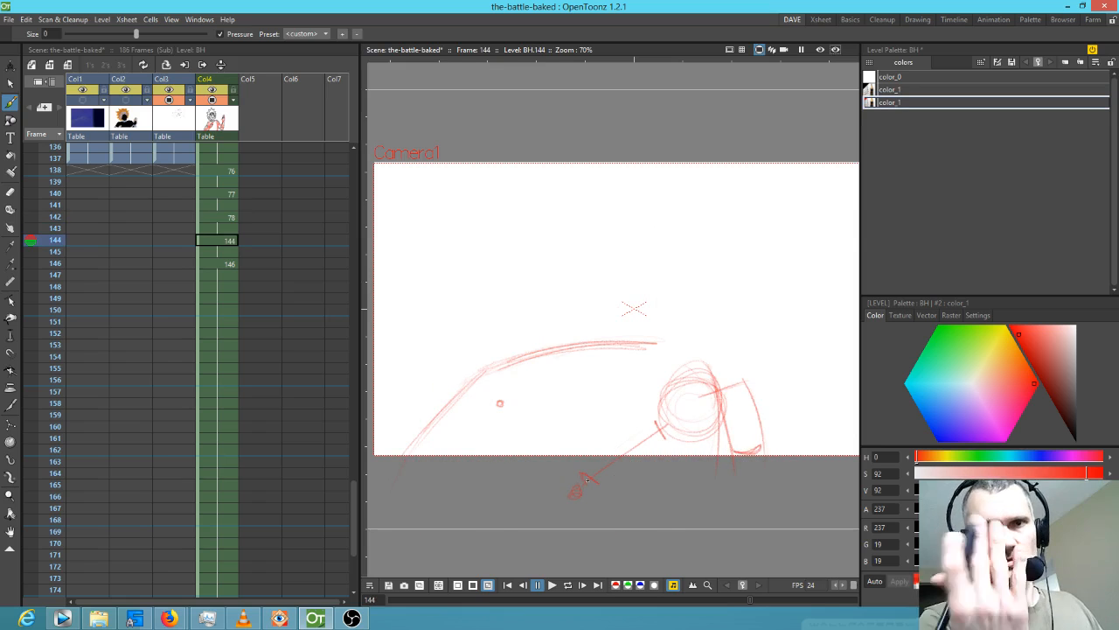
# Draw a guide line with a small end mark below the camera frame at frame 146, checking it against frame 144.
pyautogui.press('.')
pyautogui.press(',')
pyautogui.press('.')
pyautogui.press(',')
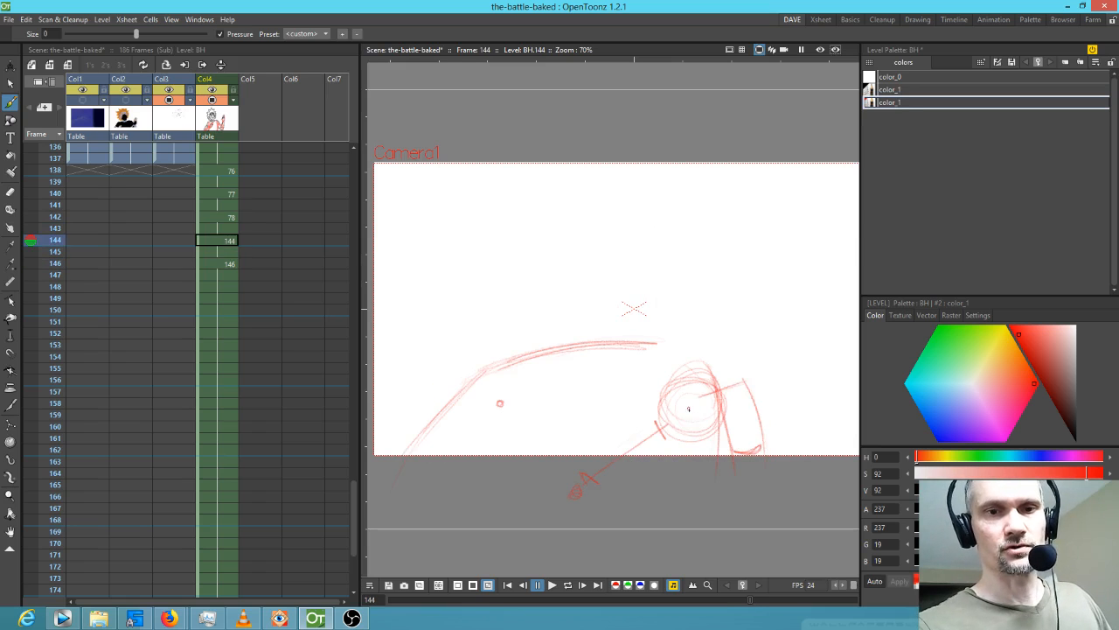
pyautogui.press('.')
pyautogui.press(',')
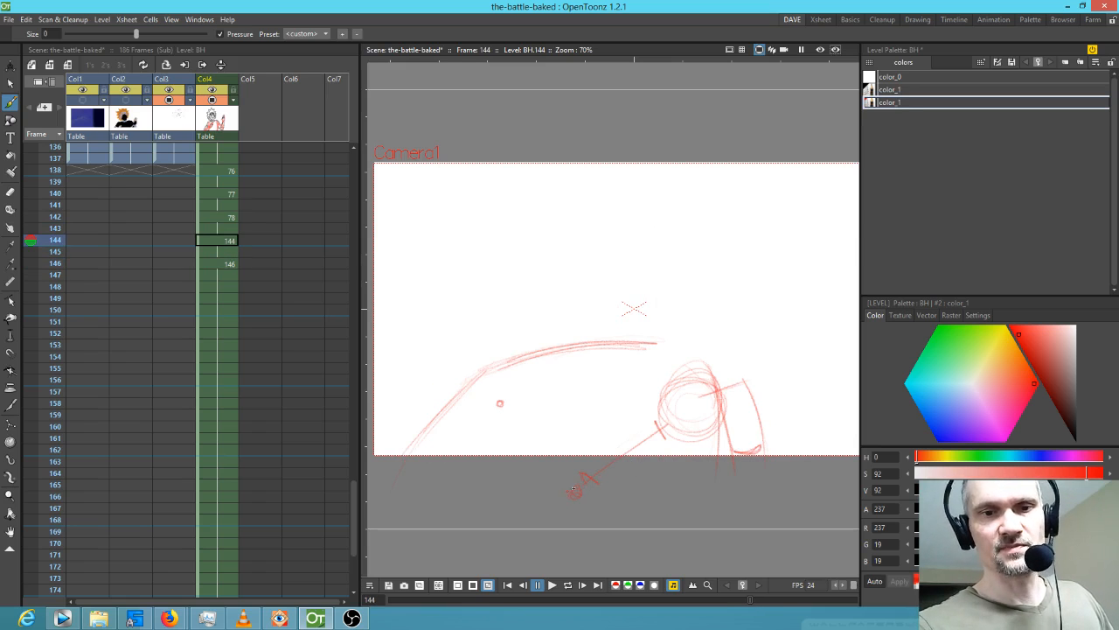
pyautogui.press('.')
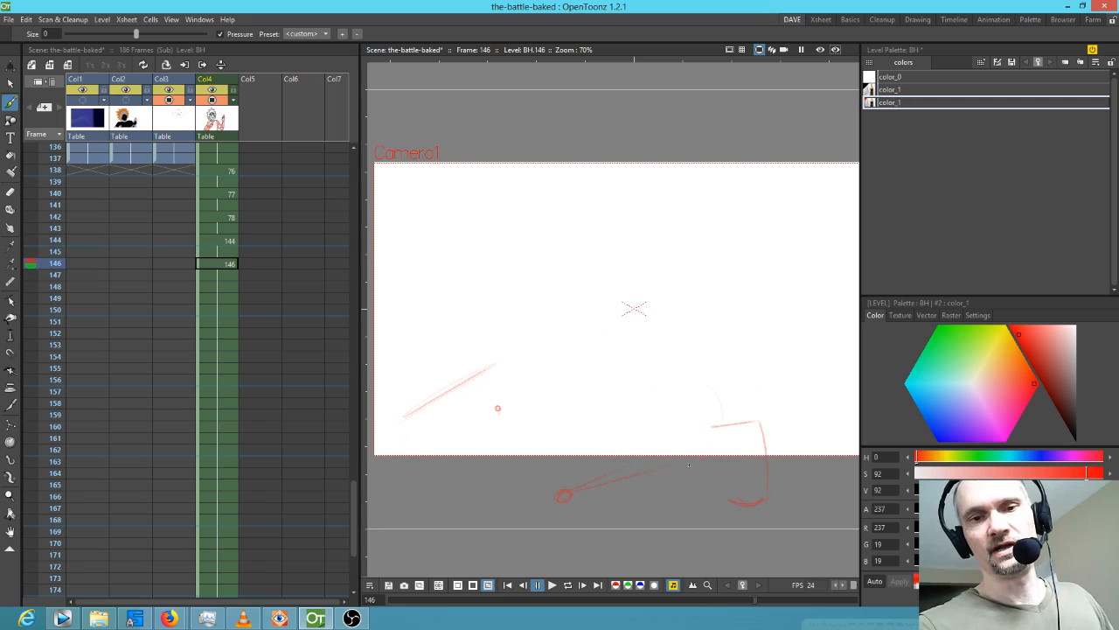
# Sketch a curved stroke crossing the diagonal guide line just beside the rounded form at frame 144, using frame 142 as reference.
pyautogui.press(',')
pyautogui.press(',')
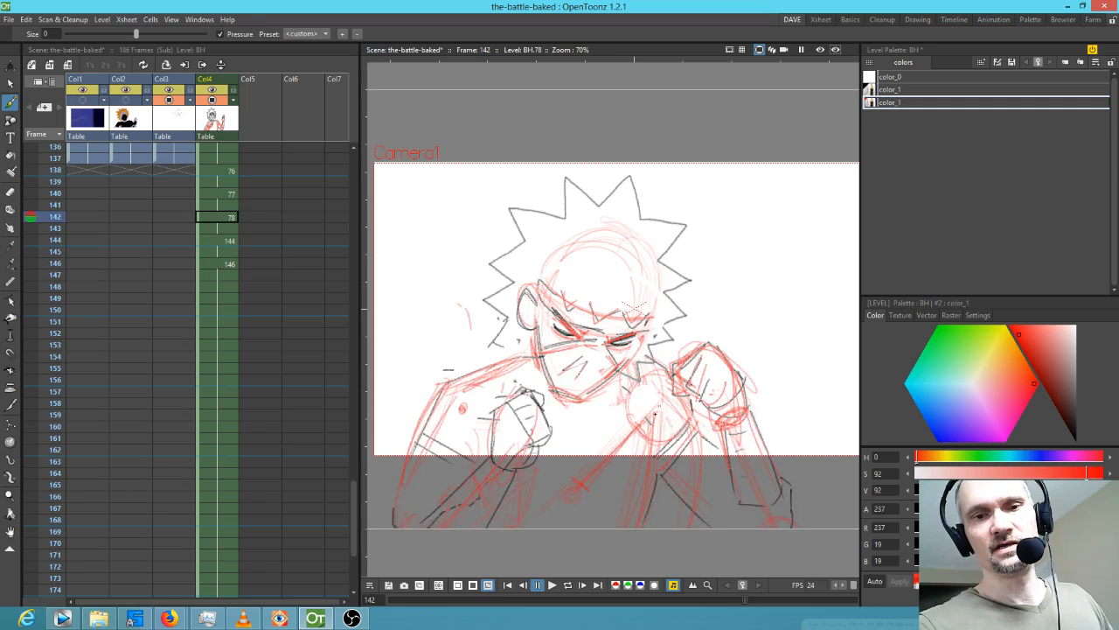
pyautogui.press('.')
pyautogui.press('.')
pyautogui.press(',')
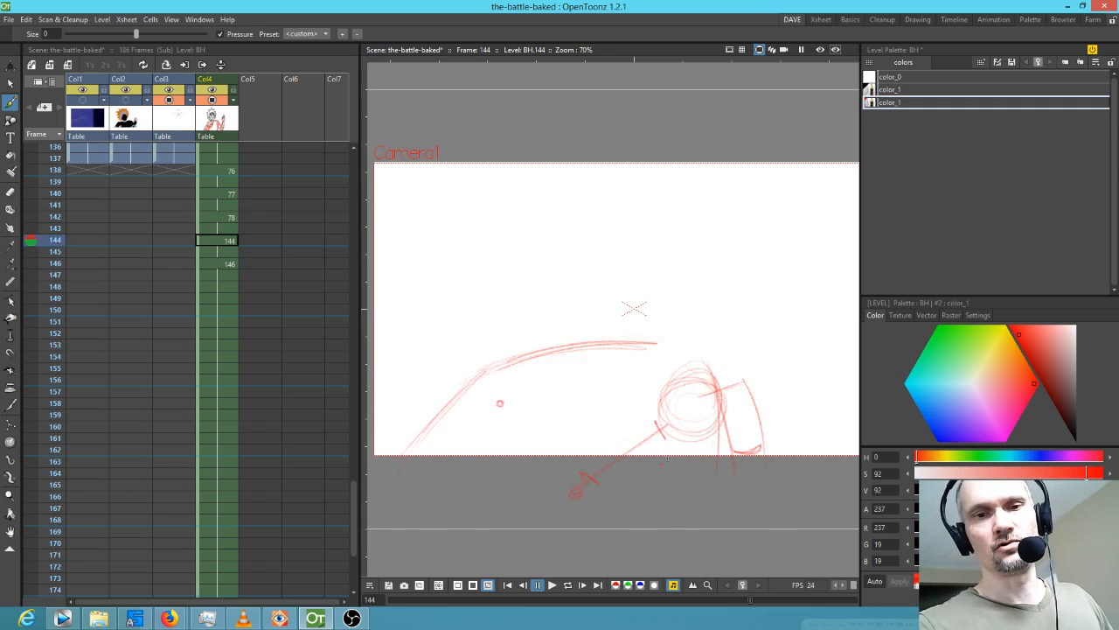
pyautogui.press(',')
pyautogui.press('.')
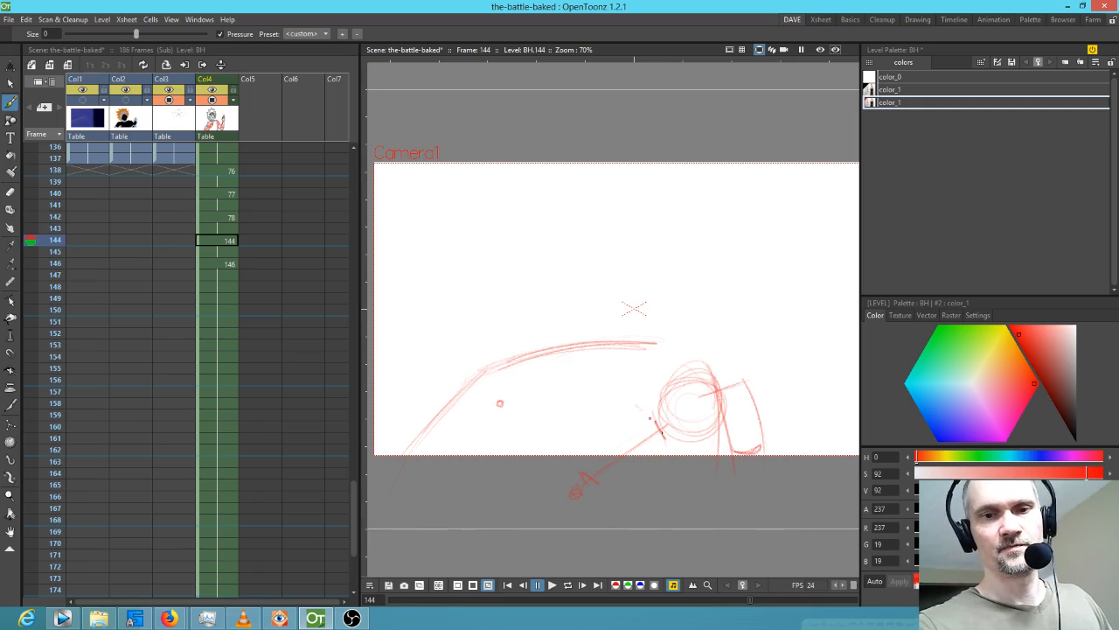
pyautogui.press(',')
pyautogui.press('.')
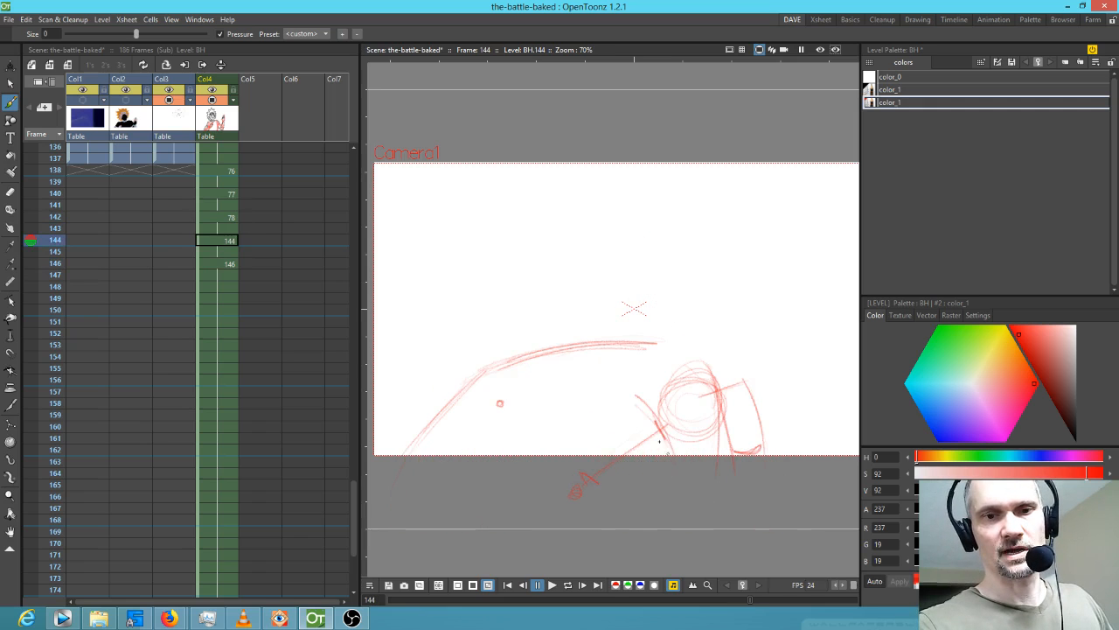
# Strengthen the diagonal guide line at frame 144 and extend it through the middle of the rounded form.
pyautogui.press('.')
pyautogui.press(',')
pyautogui.press('.')
pyautogui.press(',')
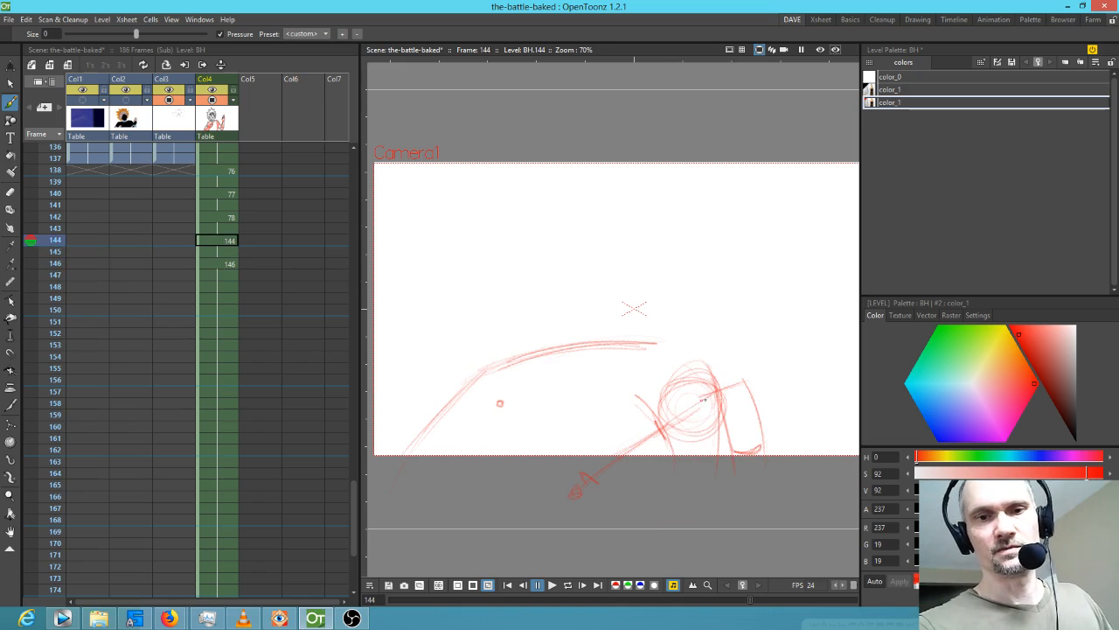
# Sketch the rounded form at the end of the guide line at frame 146 and mark the form's centre at frame 144.
pyautogui.press('.')
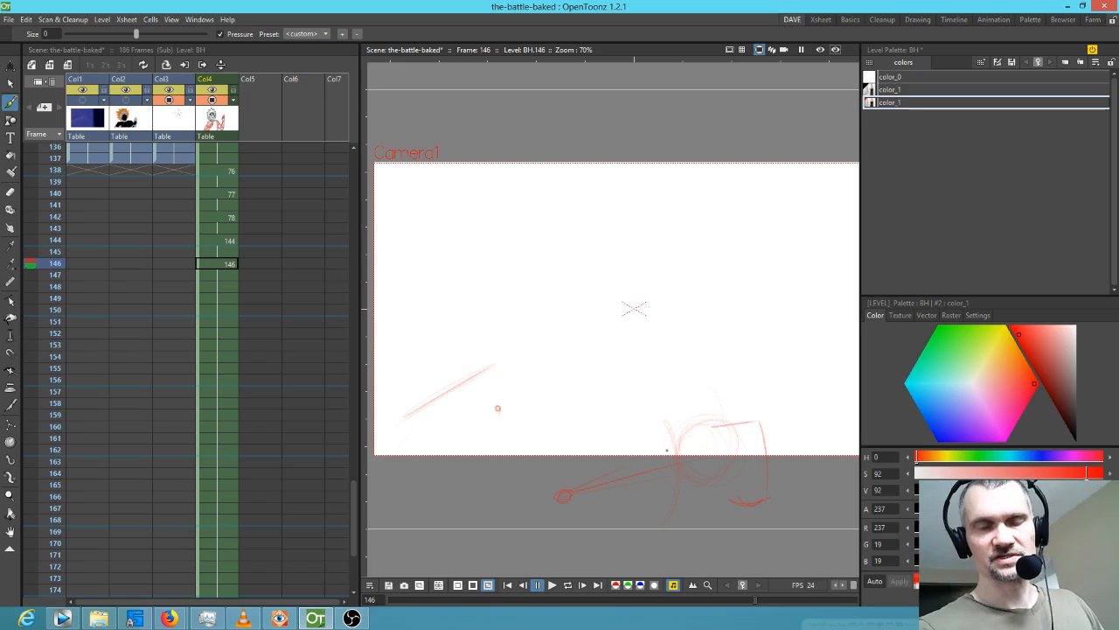
pyautogui.moveTo(704, 434)
pyautogui.mouseDown()
pyautogui.moveTo(701, 464)
pyautogui.moveTo(666, 484)
pyautogui.moveTo(644, 464)
pyautogui.moveTo(657, 433)
pyautogui.moveTo(682, 442)
pyautogui.mouseUp()
pyautogui.press(',')
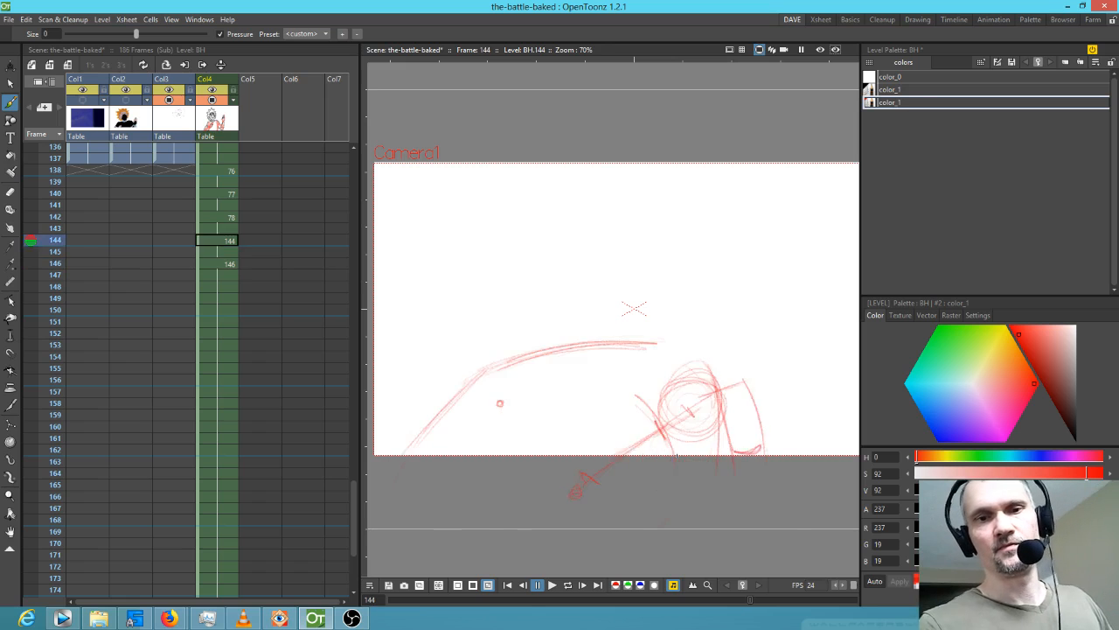
pyautogui.press('.')
pyautogui.press(',')
pyautogui.press(',')
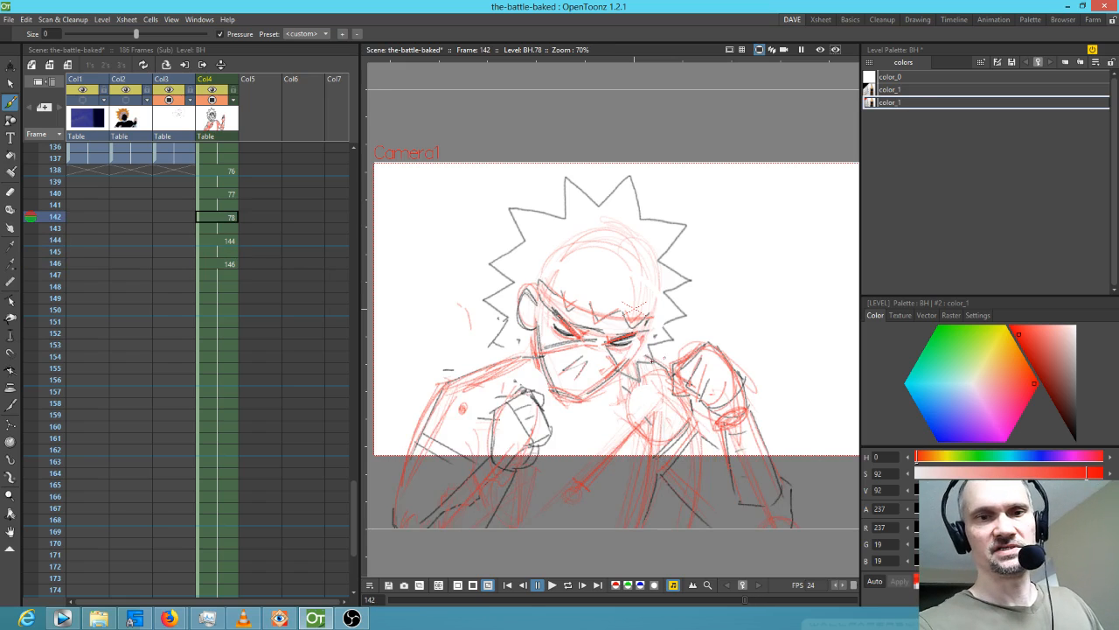
# Add a curved stroke over the upper side of the rounded form at frame 144 and a shoulder stroke at frame 142.
pyautogui.press('.')
pyautogui.moveTo(682, 365)
pyautogui.mouseDown()
pyautogui.moveTo(712, 381)
pyautogui.moveTo(713, 428)
pyautogui.moveTo(716, 385)
pyautogui.moveTo(696, 420)
pyautogui.mouseUp()
pyautogui.press('.')
pyautogui.press(',')
pyautogui.press(',')
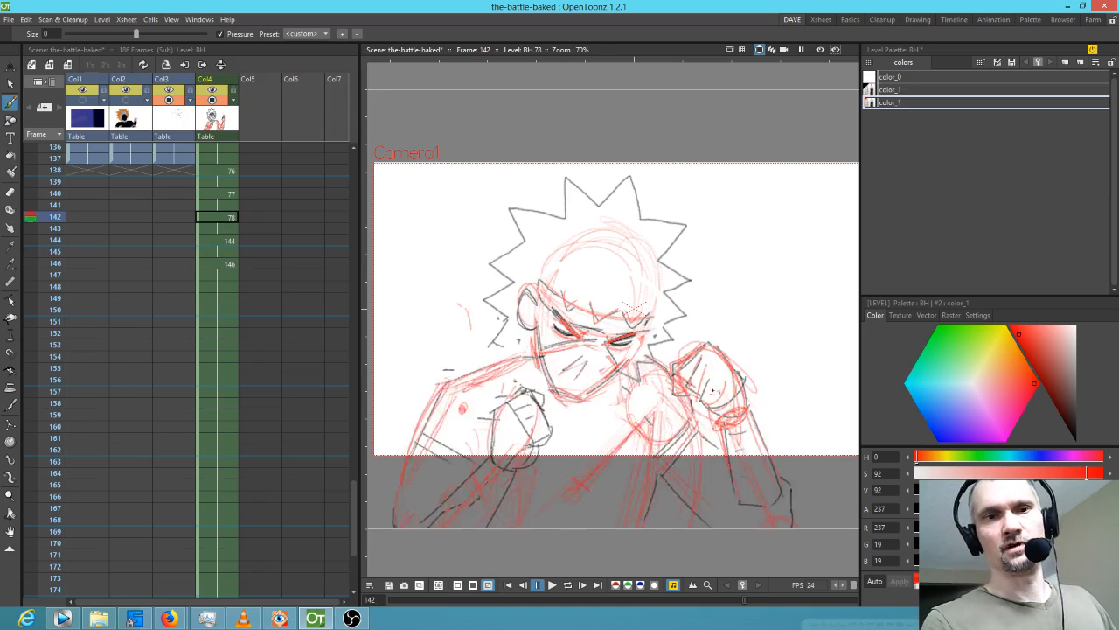
pyautogui.moveTo(464, 376); pyautogui.dragTo(575, 360)
# Erase the upper shoulder arc at frame 144, keeping the slanted arm line.
pyautogui.press('.')
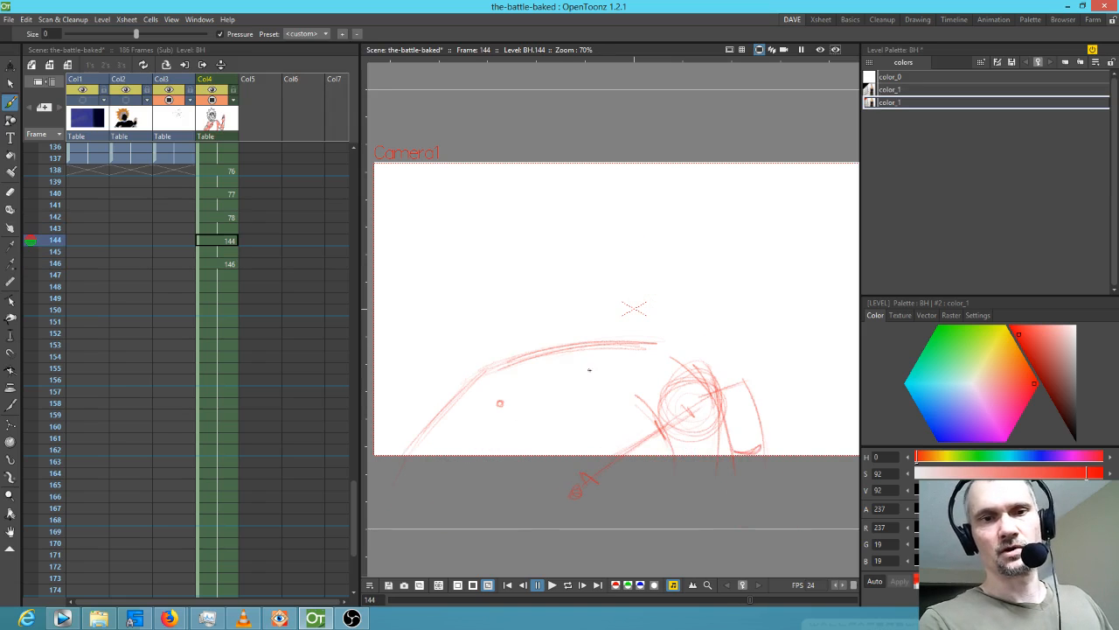
pyautogui.press('e')
pyautogui.moveTo(662, 337); pyautogui.dragTo(536, 352)
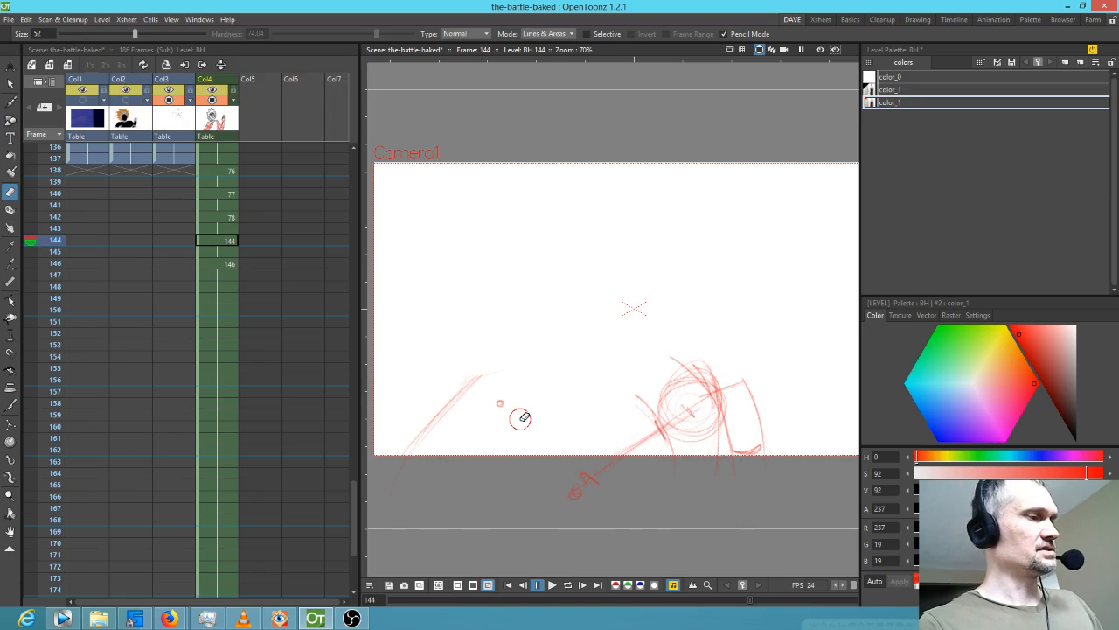
pyautogui.press('b')
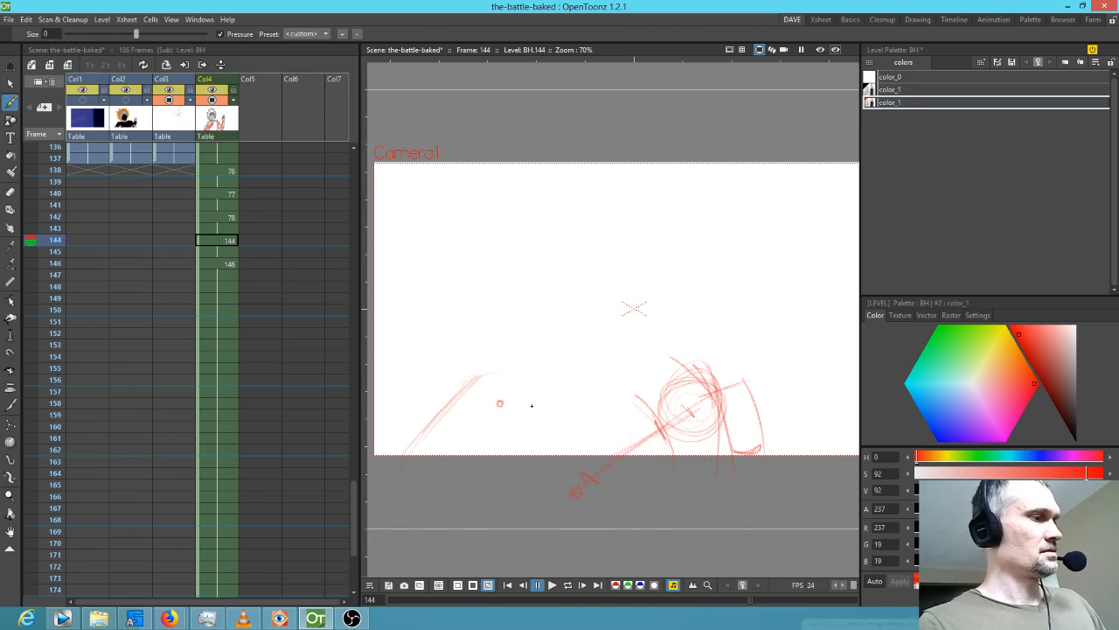
# Redraw the shoulder arc at frame 144 as a flatter curve from the arm line to the rounded form, following frames 140 and 142.
pyautogui.press(',')
pyautogui.press(',')
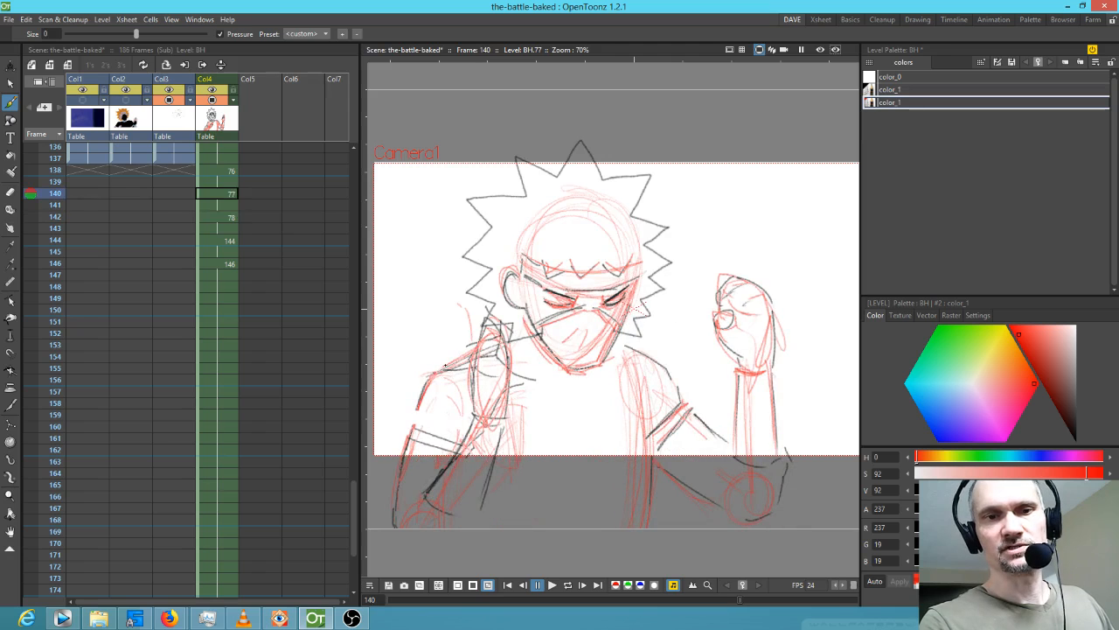
pyautogui.press('.')
pyautogui.press('.')
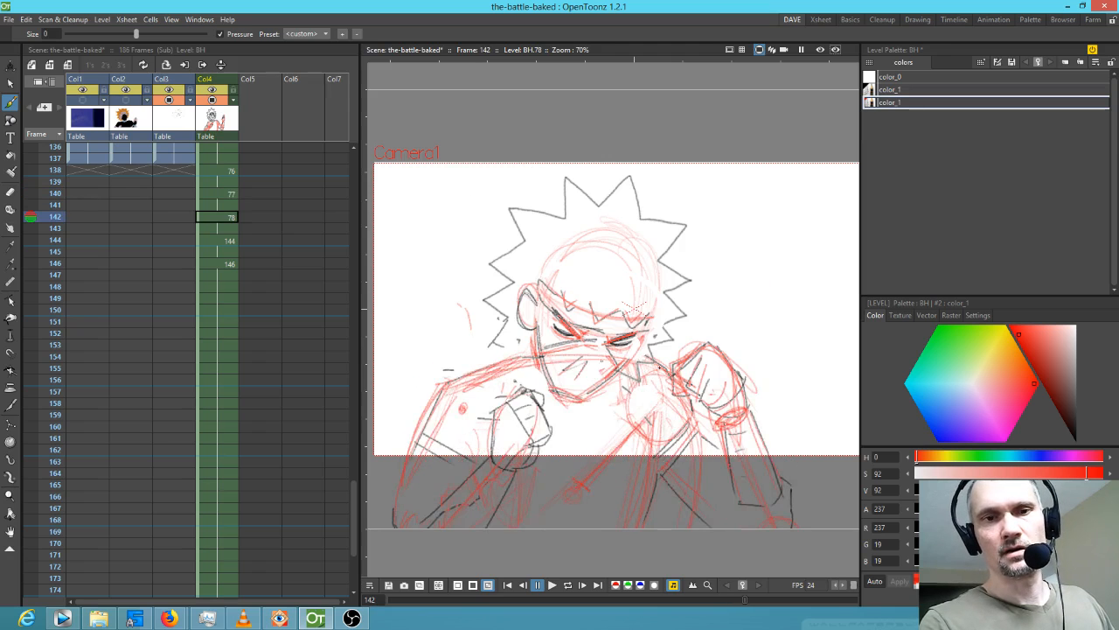
pyautogui.press('.')
pyautogui.press('.')
pyautogui.moveTo(467, 385)
pyautogui.mouseDown()
pyautogui.moveTo(515, 370)
pyautogui.moveTo(705, 393)
pyautogui.mouseUp()
pyautogui.press(',')
pyautogui.press('.')
# Draw the matching shoulder arc down to the rounded form at frame 146 and refine the form, comparing it with frame 144.
pyautogui.press('.')
pyautogui.moveTo(647, 391)
pyautogui.mouseDown()
pyautogui.moveTo(496, 368)
pyautogui.moveTo(685, 411)
pyautogui.mouseUp()
pyautogui.press(',')
pyautogui.press('.')
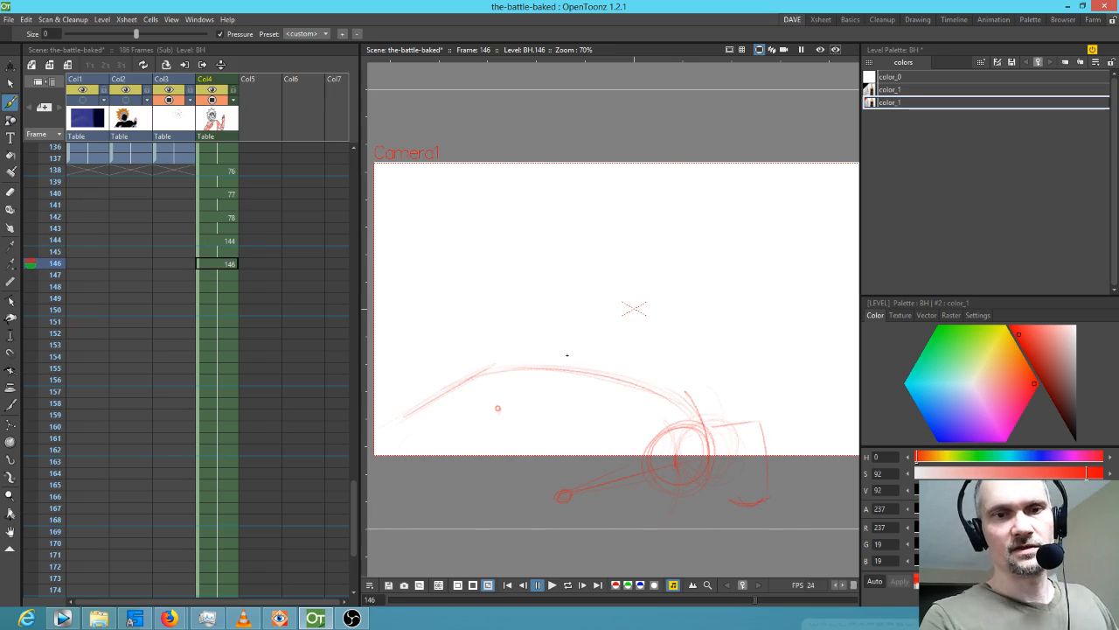
# Copy the character's head at frame 140 using a freehand selection around it.
pyautogui.press(',')
pyautogui.press(',')
pyautogui.press(',')
pyautogui.press(',')
pyautogui.press(',')
pyautogui.press(',')
pyautogui.moveTo(633, 234)
pyautogui.mouseDown()
pyautogui.moveTo(521, 303)
pyautogui.moveTo(586, 370)
pyautogui.mouseUp()
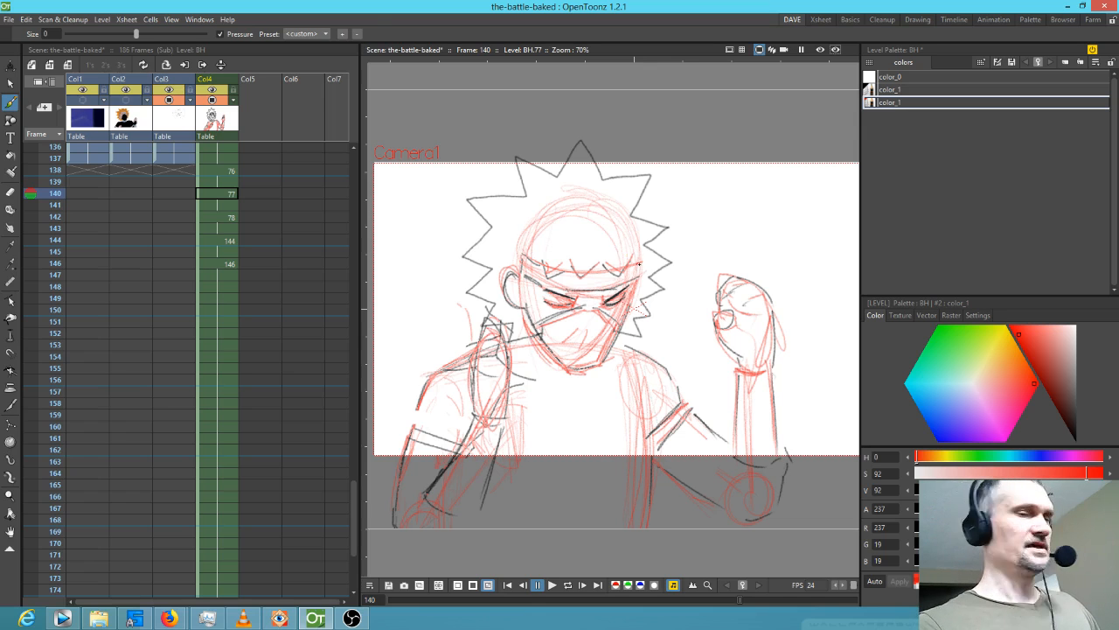
pyautogui.press('s')
pyautogui.moveTo(657, 302)
pyautogui.mouseDown()
pyautogui.moveTo(645, 212)
pyautogui.moveTo(572, 182)
pyautogui.moveTo(481, 272)
pyautogui.moveTo(534, 404)
pyautogui.moveTo(671, 282)
pyautogui.moveTo(663, 254)
pyautogui.mouseUp()
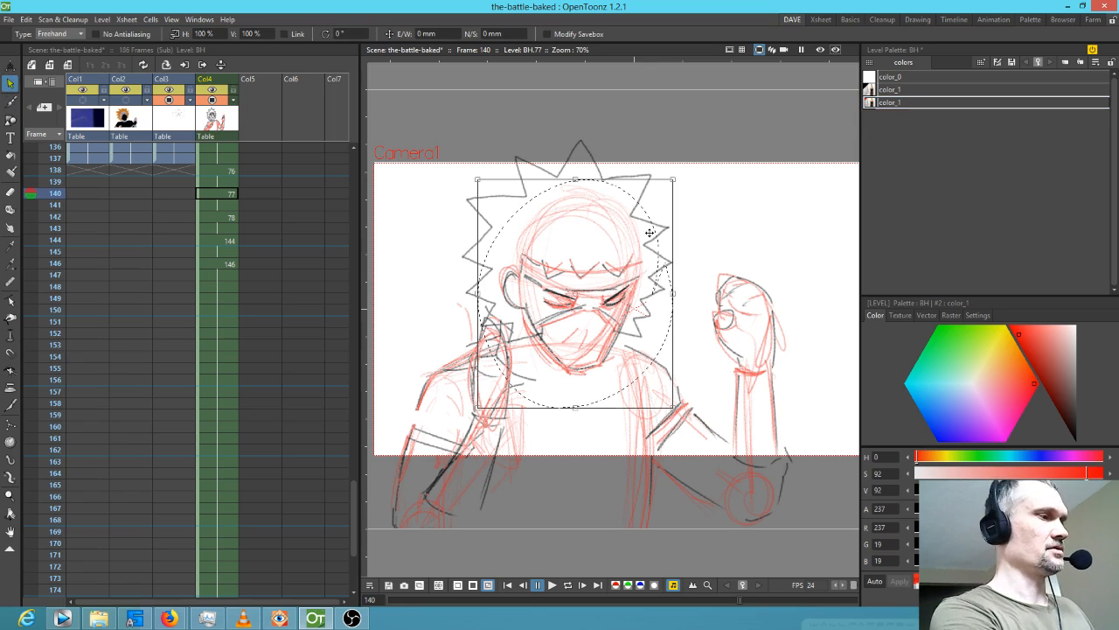
pyautogui.press('.')
pyautogui.press('.')
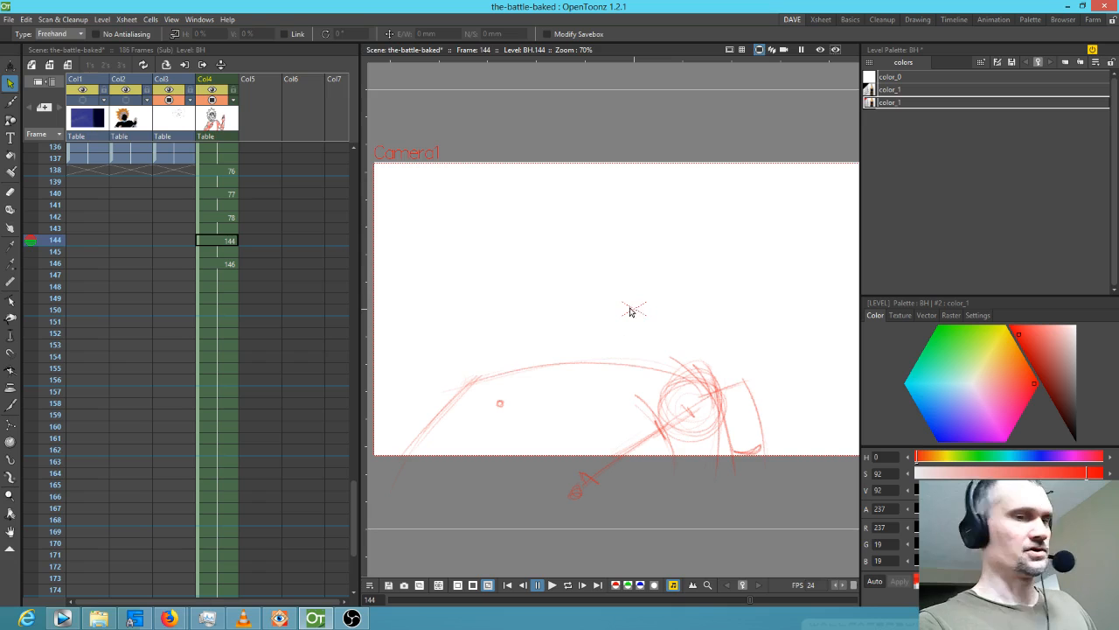
# Paste the head at frame 144, rotate it -13.57° and offset it 36.18 mm E/W and -69.63 mm N/S above the shoulders.
pyautogui.hotkey('ctrl', 'v')
pyautogui.moveTo(617, 325); pyautogui.dragTo(636, 377)
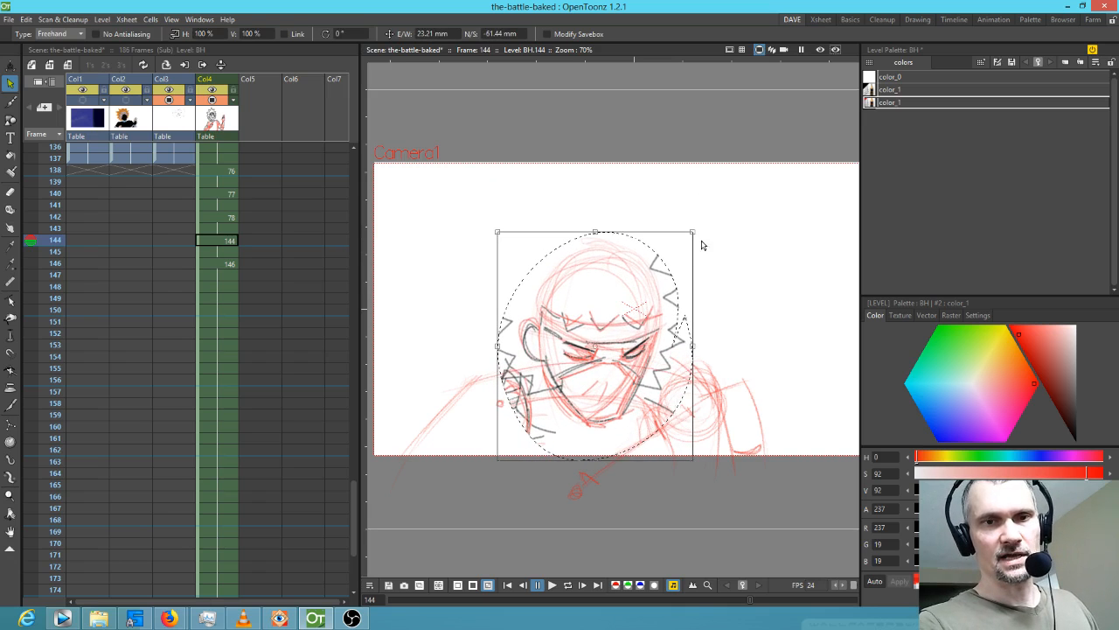
pyautogui.moveTo(694, 230); pyautogui.dragTo(721, 260)
pyautogui.moveTo(630, 335); pyautogui.dragTo(644, 344)
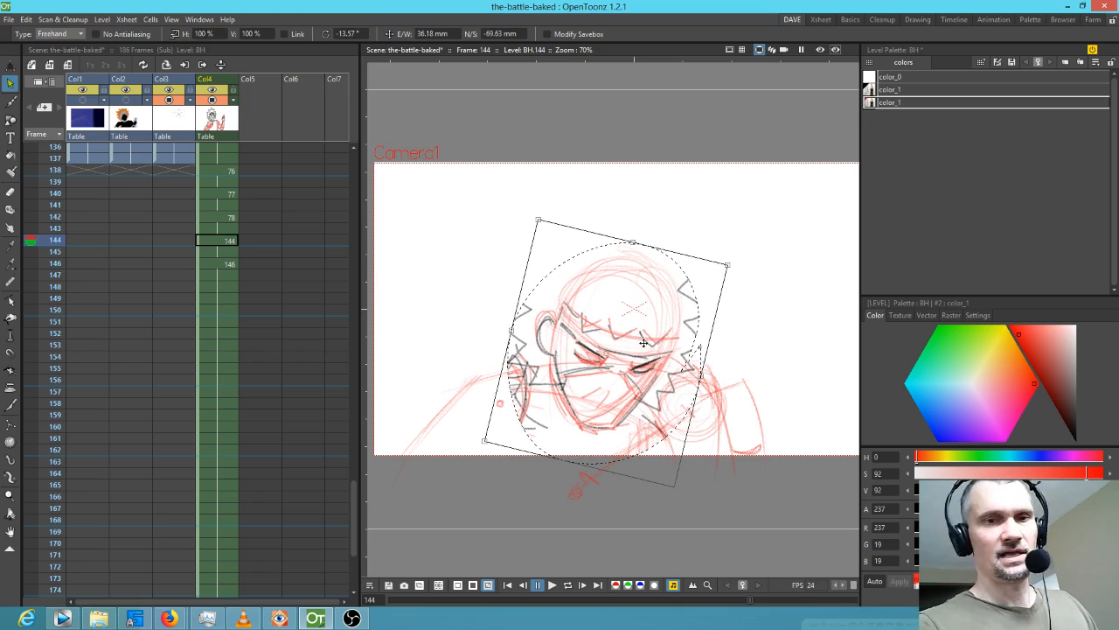
pyautogui.press(',')
pyautogui.press(',')
pyautogui.press('.')
pyautogui.press('.')
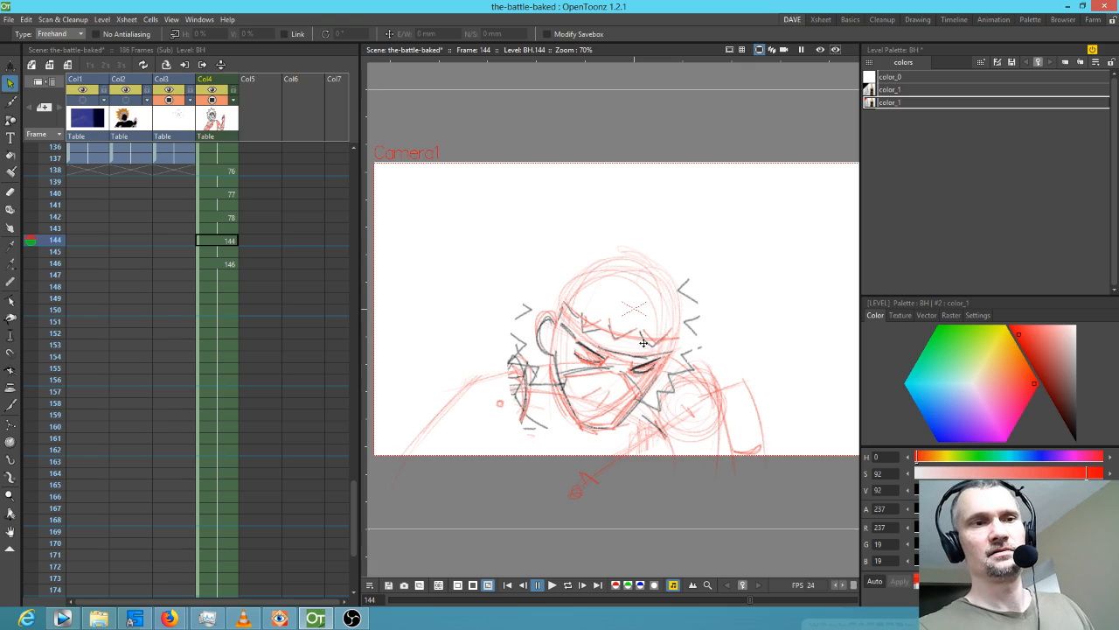
pyautogui.press('.')
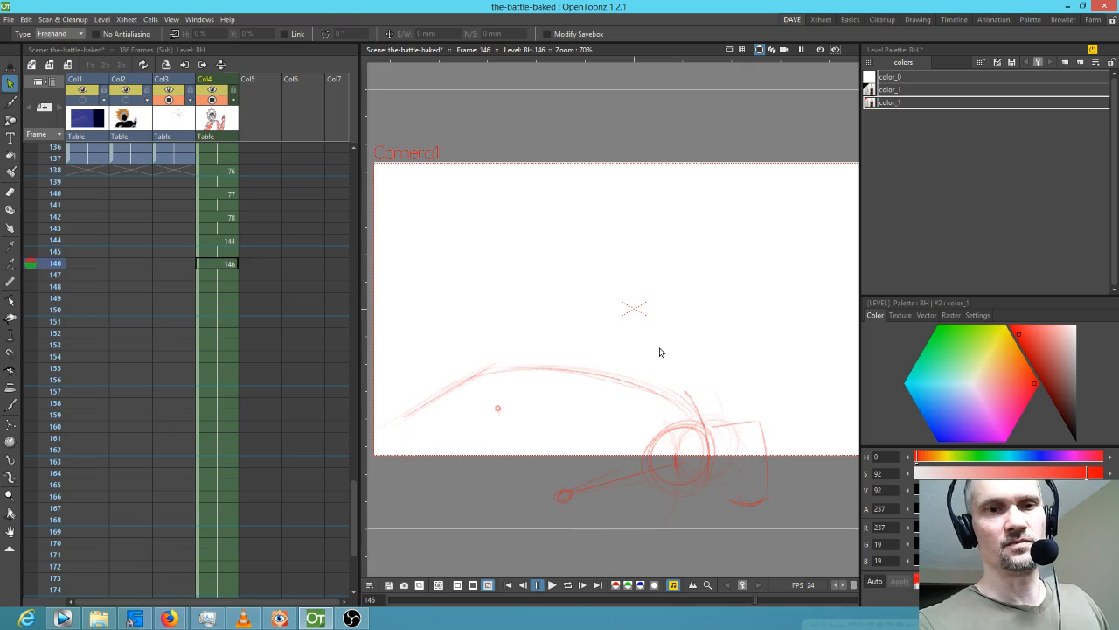
pyautogui.press(',')
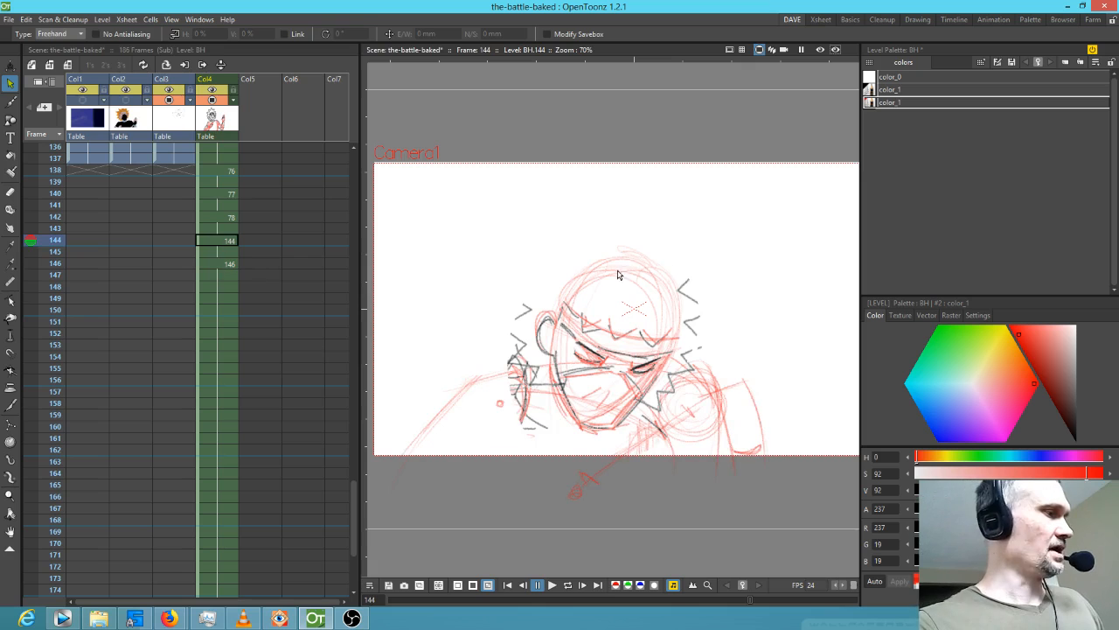
# Draw a crown arc, a curved centre line down the face and a mark between the eyes on frame 144's head.
pyautogui.press('b')
pyautogui.moveTo(586, 269)
pyautogui.mouseDown()
pyautogui.moveTo(617, 259)
pyautogui.moveTo(647, 269)
pyautogui.mouseUp()
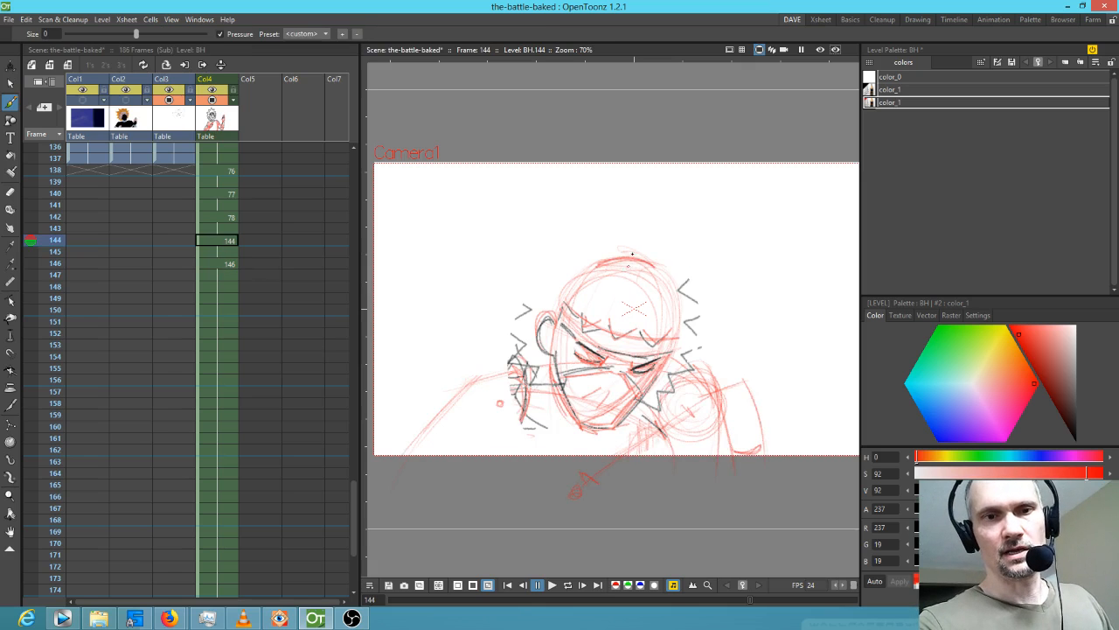
pyautogui.moveTo(646, 255)
pyautogui.mouseDown()
pyautogui.moveTo(640, 347)
pyautogui.moveTo(605, 423)
pyautogui.mouseUp()
pyautogui.moveTo(647, 263); pyautogui.dragTo(605, 425)
pyautogui.moveTo(643, 245); pyautogui.dragTo(644, 268)
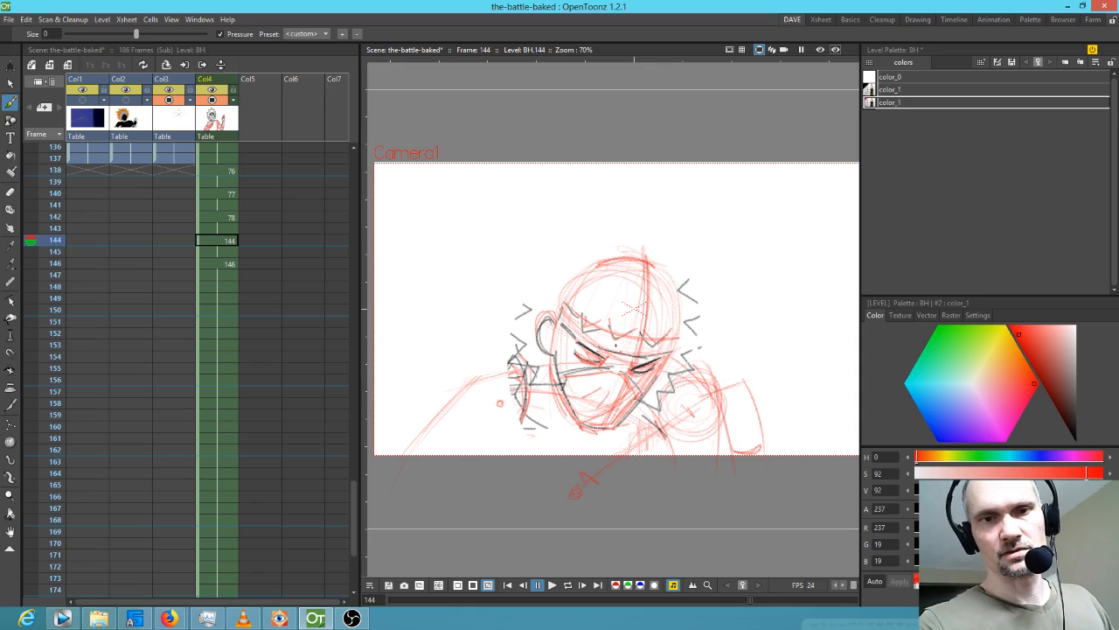
pyautogui.moveTo(613, 356); pyautogui.dragTo(613, 359)
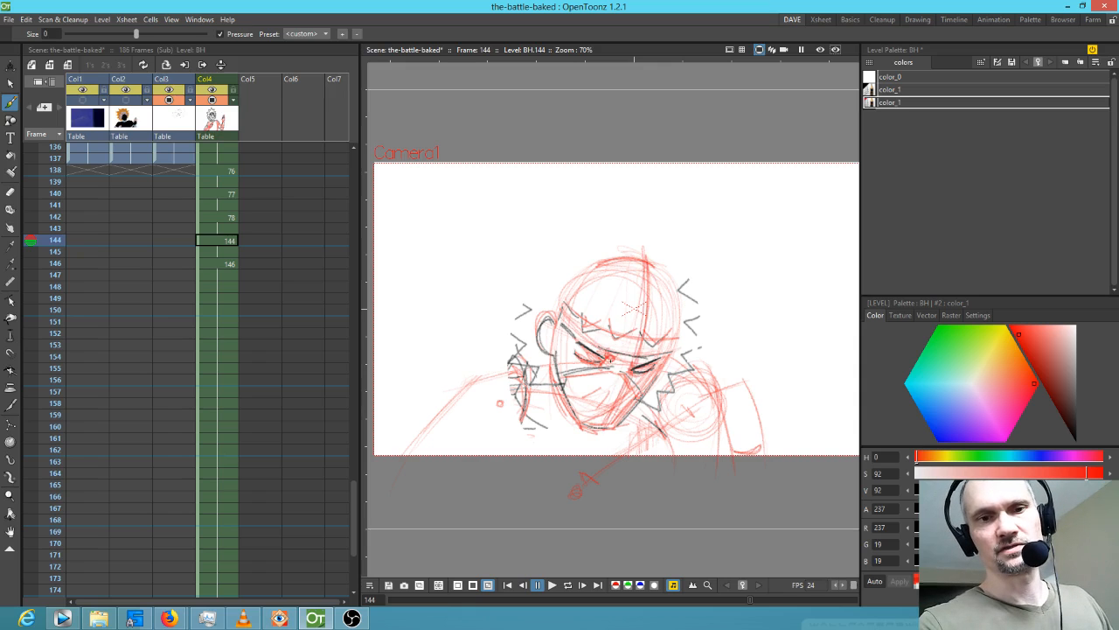
# Mark the point between the eyes at frame 146 with a small circle, comparing its position with the head at frame 144.
pyautogui.press('.')
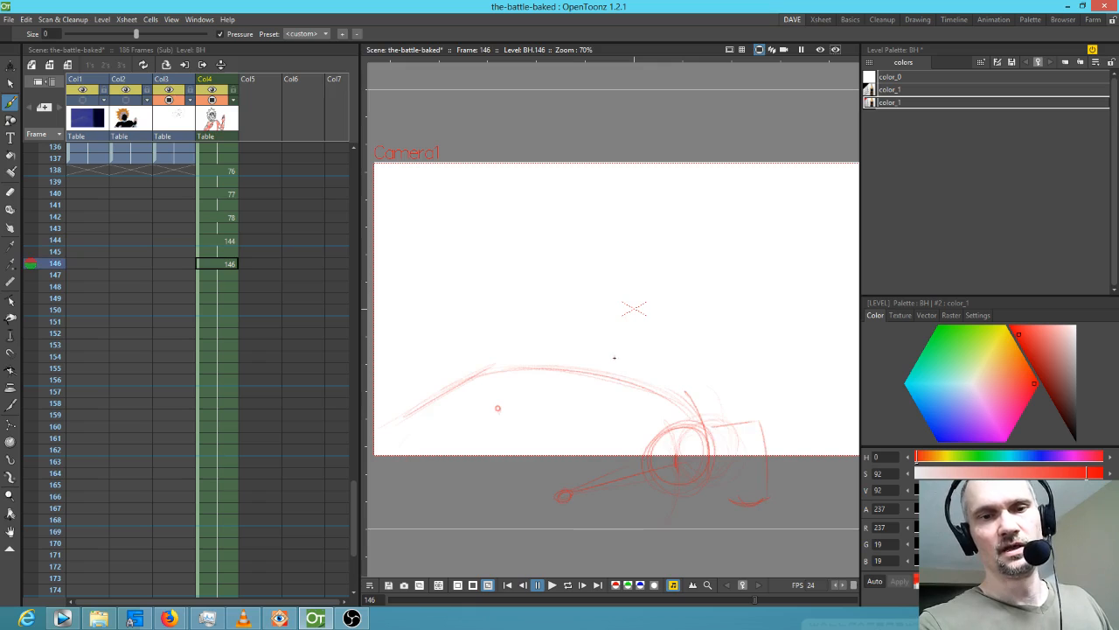
pyautogui.press(',')
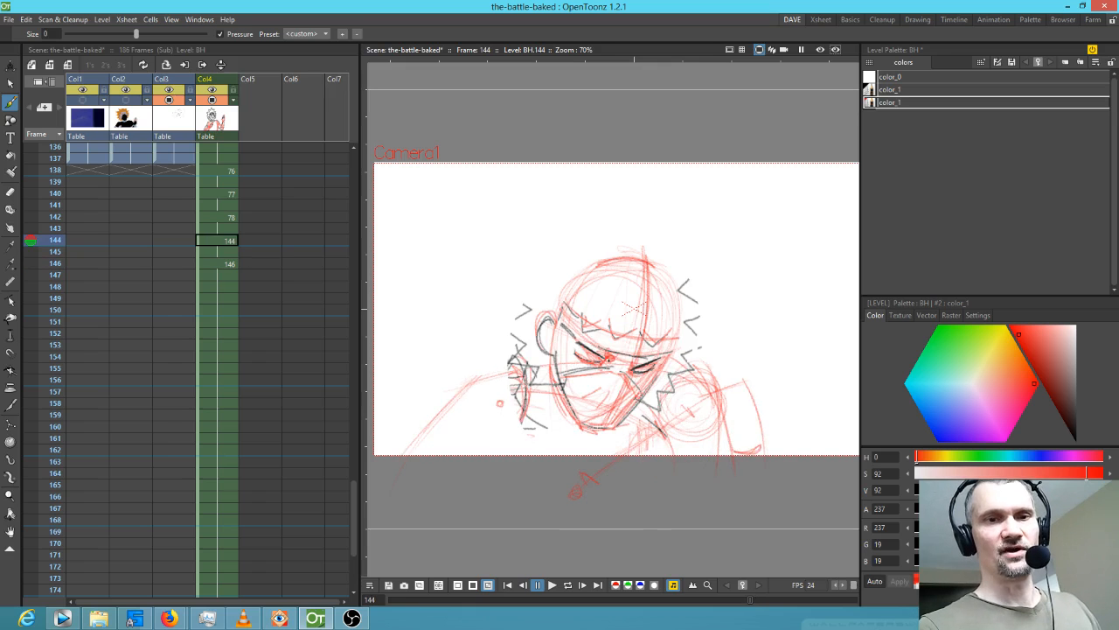
pyautogui.press('.')
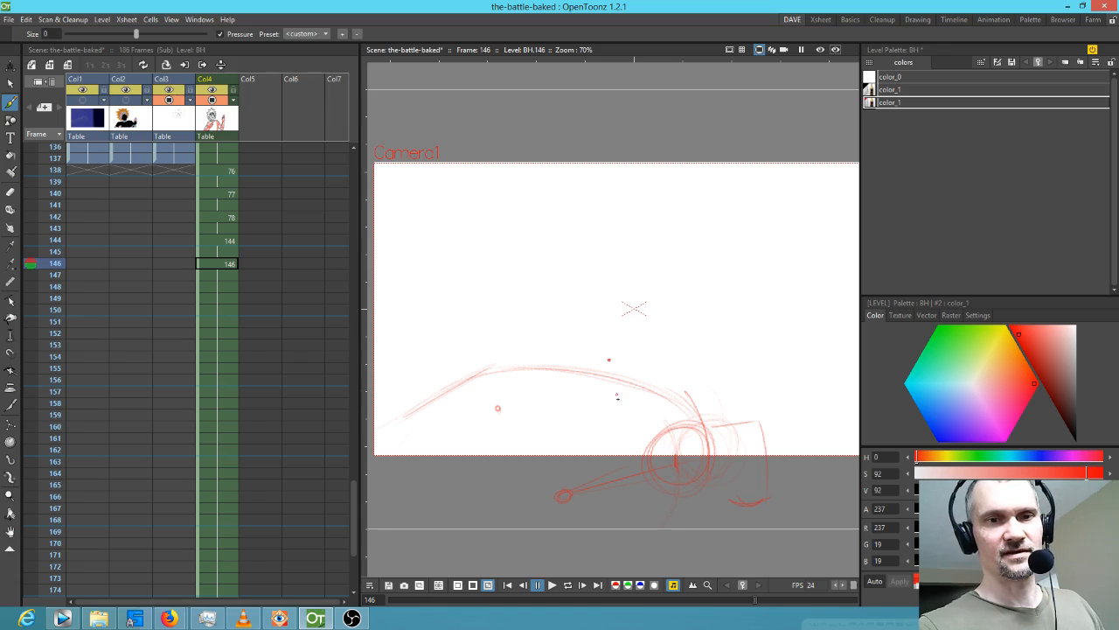
pyautogui.moveTo(612, 393); pyautogui.dragTo(621, 392)
pyautogui.press(',')
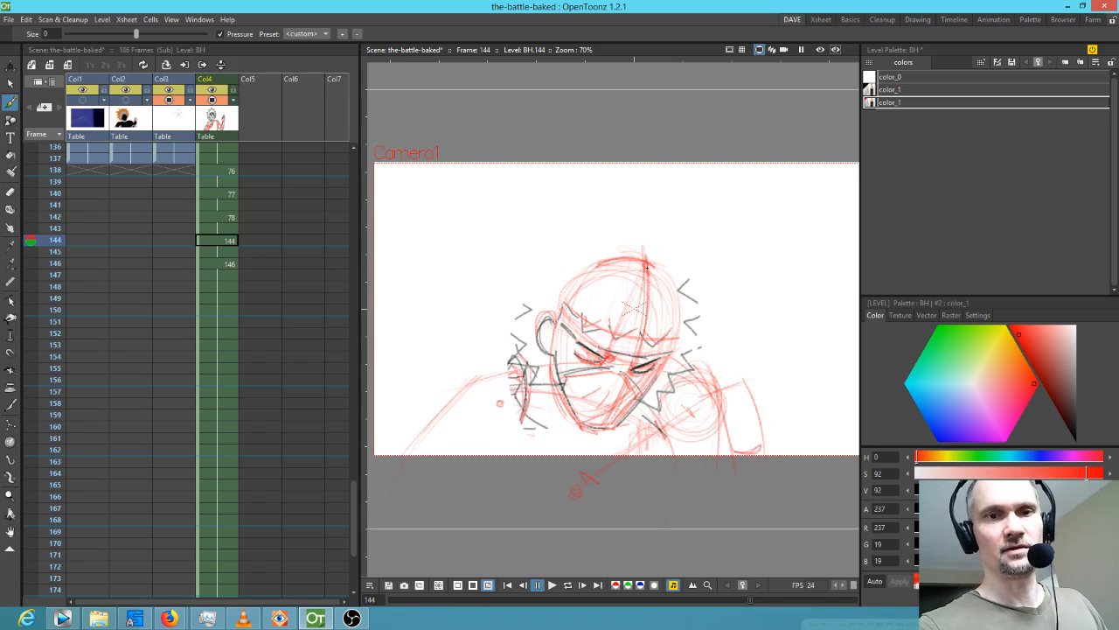
# Mark the crown position at frame 146 with a small circle and a short crossed guide line.
pyautogui.press('.')
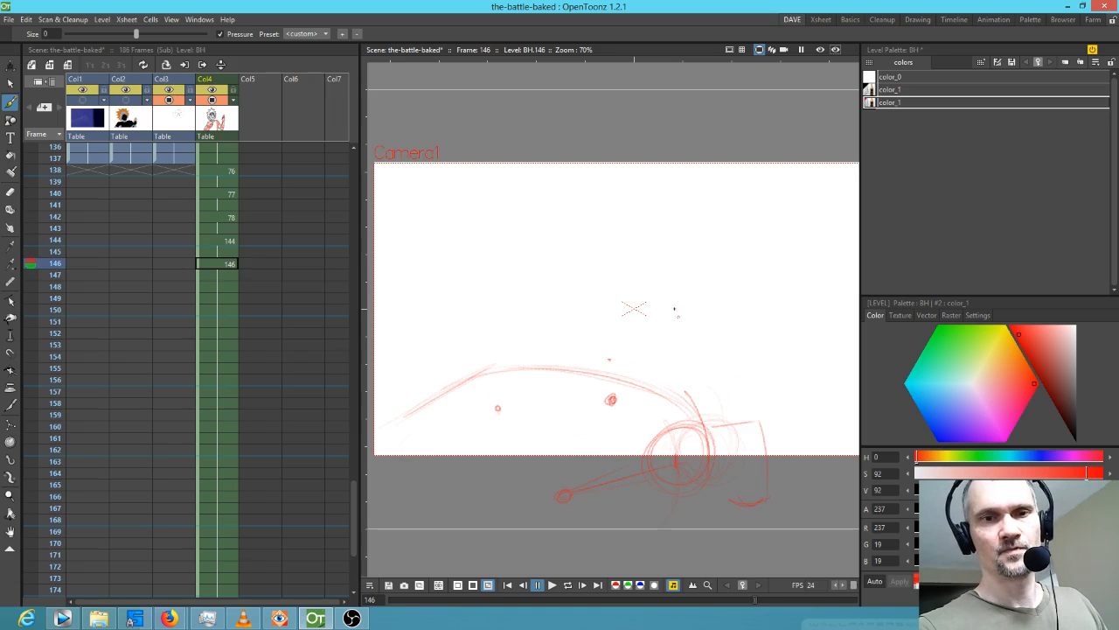
pyautogui.press(',')
pyautogui.press('.')
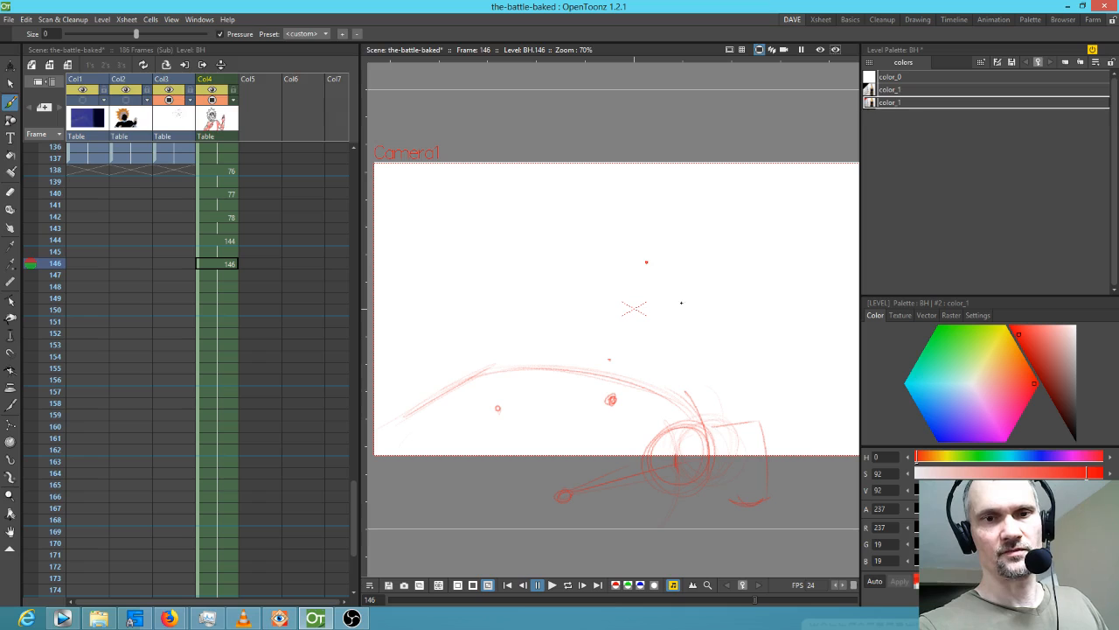
pyautogui.moveTo(695, 304)
pyautogui.mouseDown()
pyautogui.moveTo(668, 334)
pyautogui.moveTo(689, 323)
pyautogui.mouseUp()
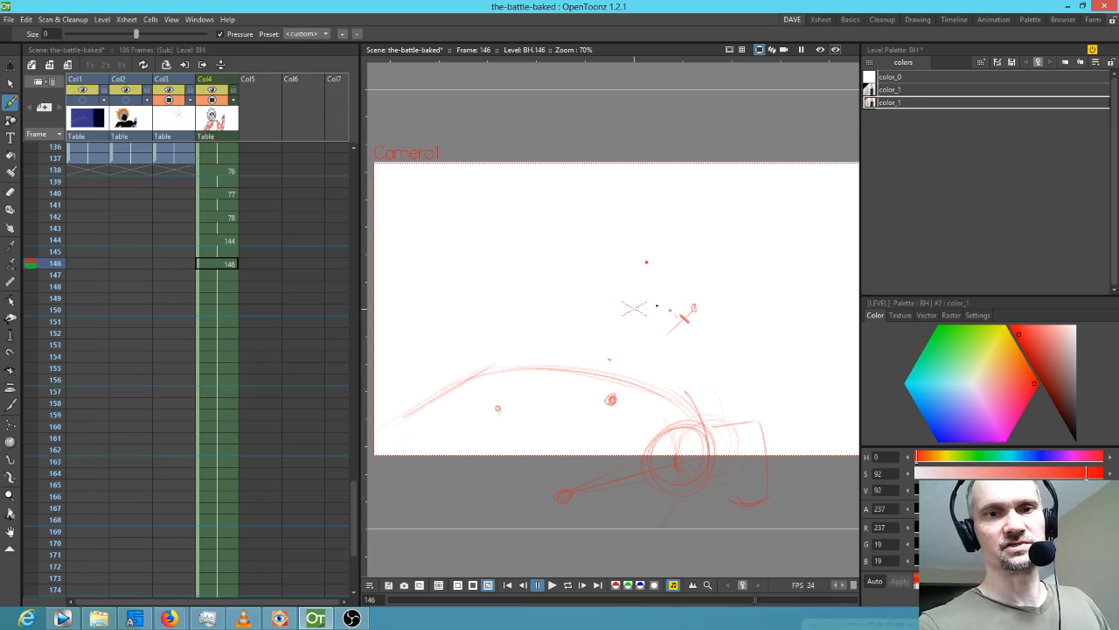
# Strengthen the skull outline on frame 144's head and sketch the matching skull circle at frame 146.
pyautogui.press(',')
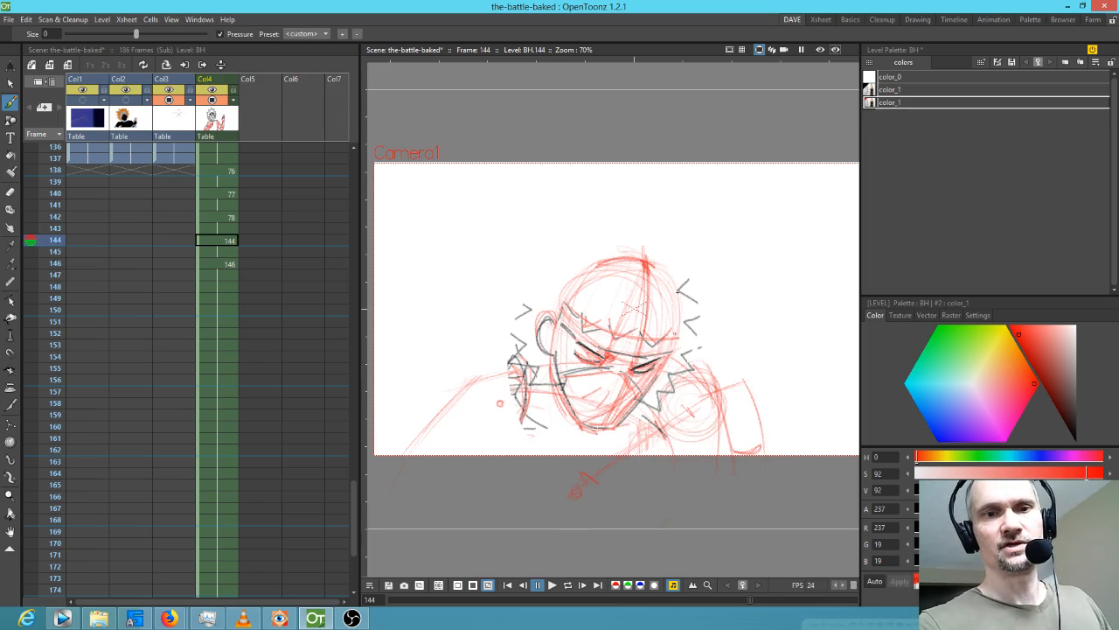
pyautogui.press('.')
pyautogui.press(',')
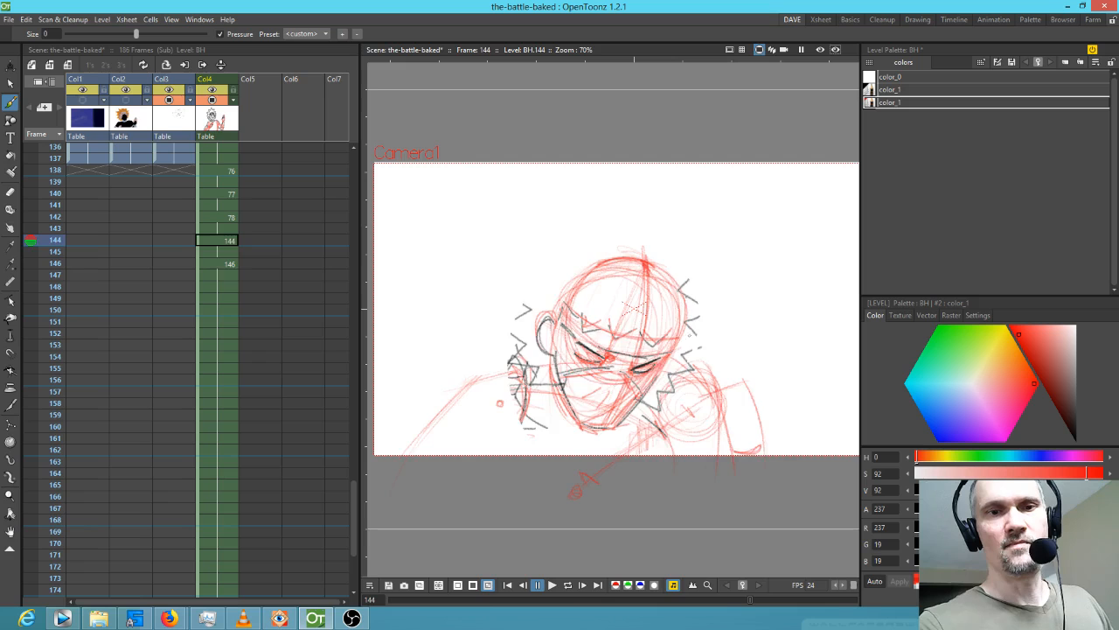
pyautogui.press('.')
pyautogui.moveTo(600, 352)
pyautogui.mouseDown()
pyautogui.moveTo(628, 313)
pyautogui.moveTo(584, 324)
pyautogui.moveTo(630, 415)
pyautogui.moveTo(697, 367)
pyautogui.mouseUp()
pyautogui.press(',')
pyautogui.press(',')
pyautogui.press('.')
pyautogui.press('.')
pyautogui.press(',')
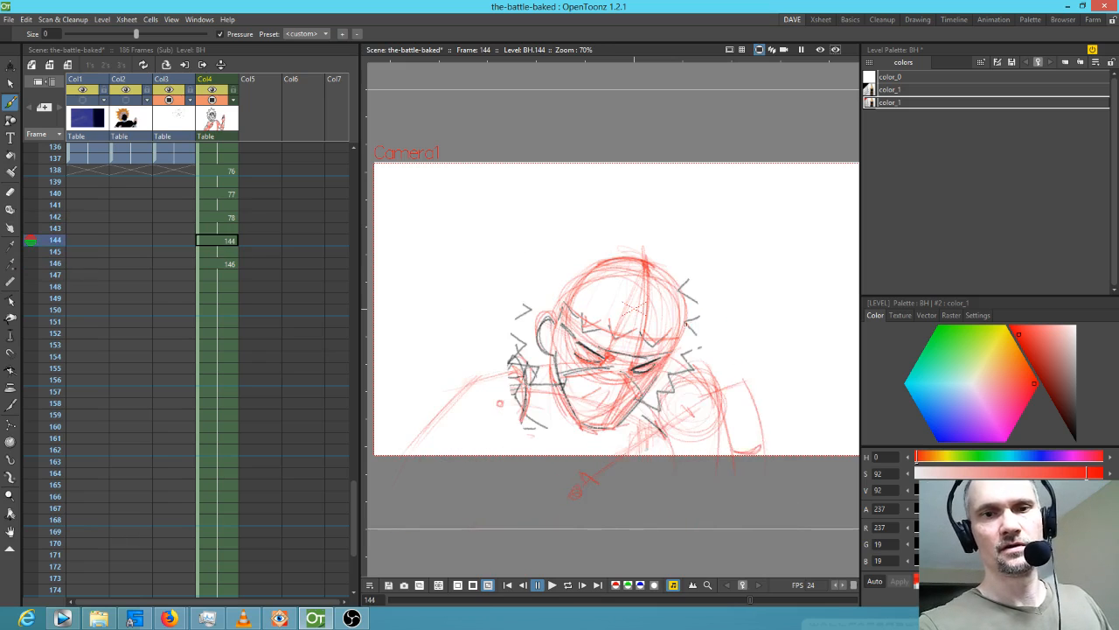
# Trace the ear on frame 144's head in red, comparing it with the poses at frames 142 and 146.
pyautogui.press('.')
pyautogui.press(',')
pyautogui.press(',')
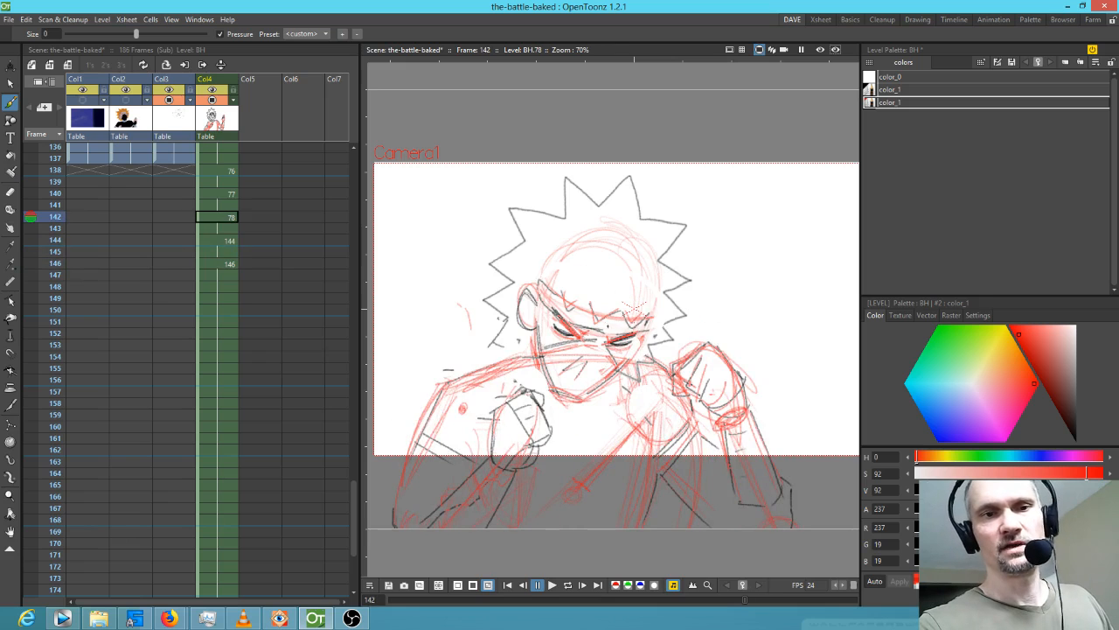
pyautogui.press('.')
pyautogui.press('.')
pyautogui.moveTo(544, 310); pyautogui.dragTo(537, 355)
pyautogui.press('.')
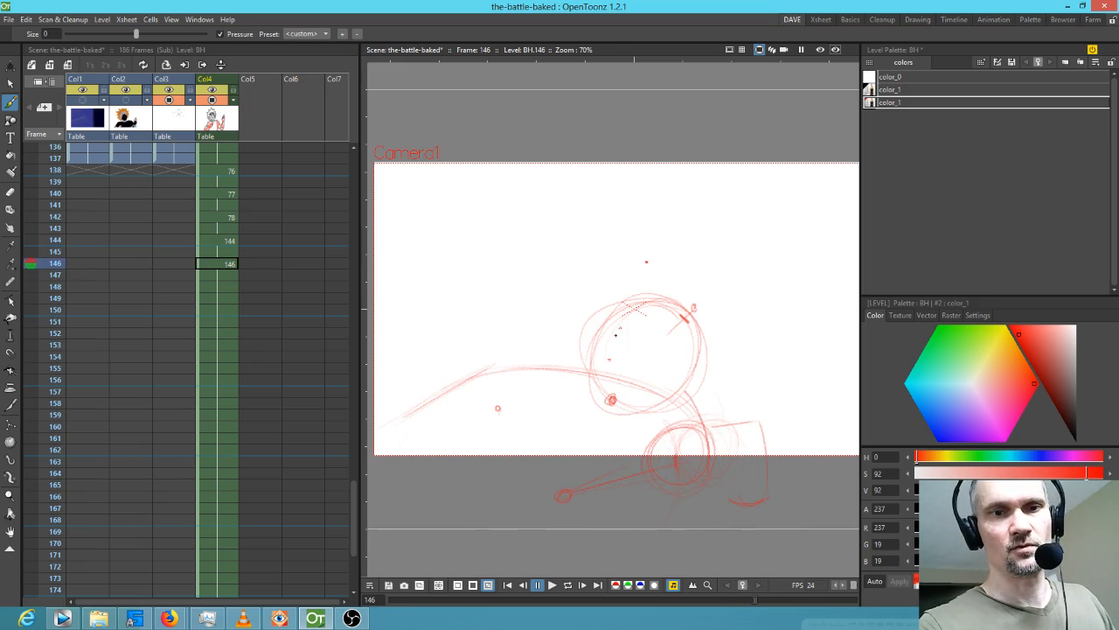
# Sketch a light cheek line and a chin mark below the skull circle at frame 146, following the earlier heads.
pyautogui.press(',')
pyautogui.press('.')
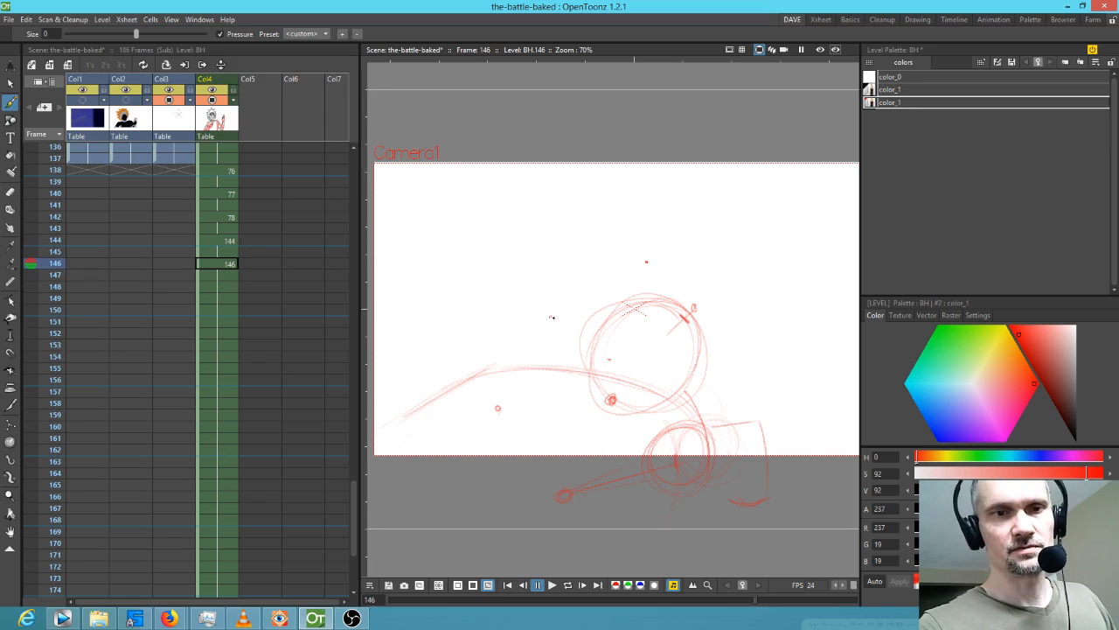
pyautogui.press(',')
pyautogui.press('.')
pyautogui.press(',')
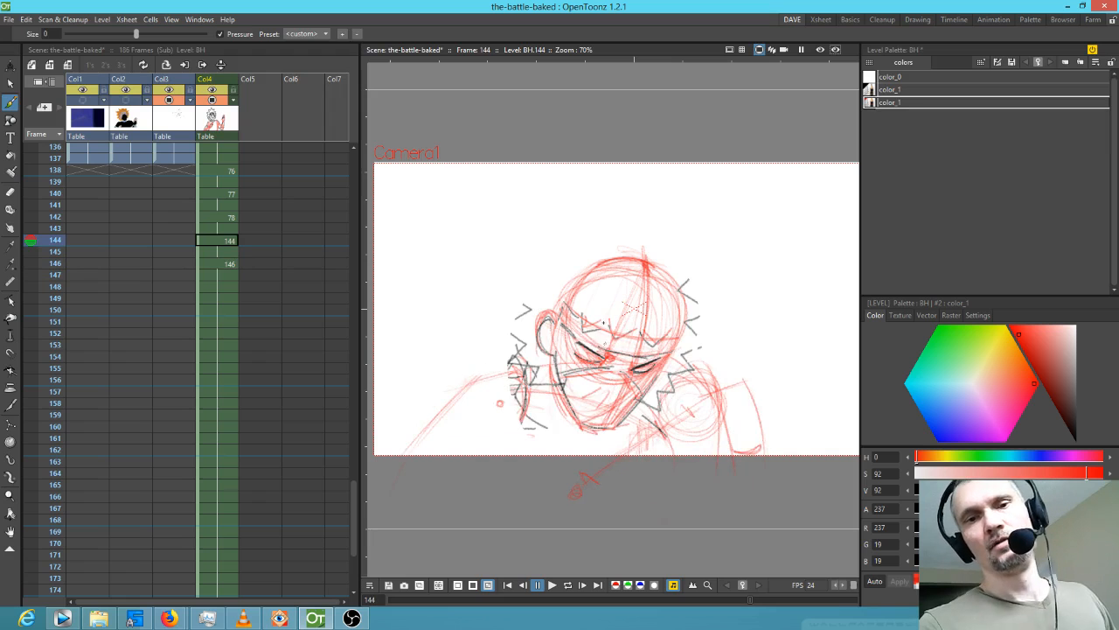
pyautogui.press('.')
pyautogui.press(',')
pyautogui.press(',')
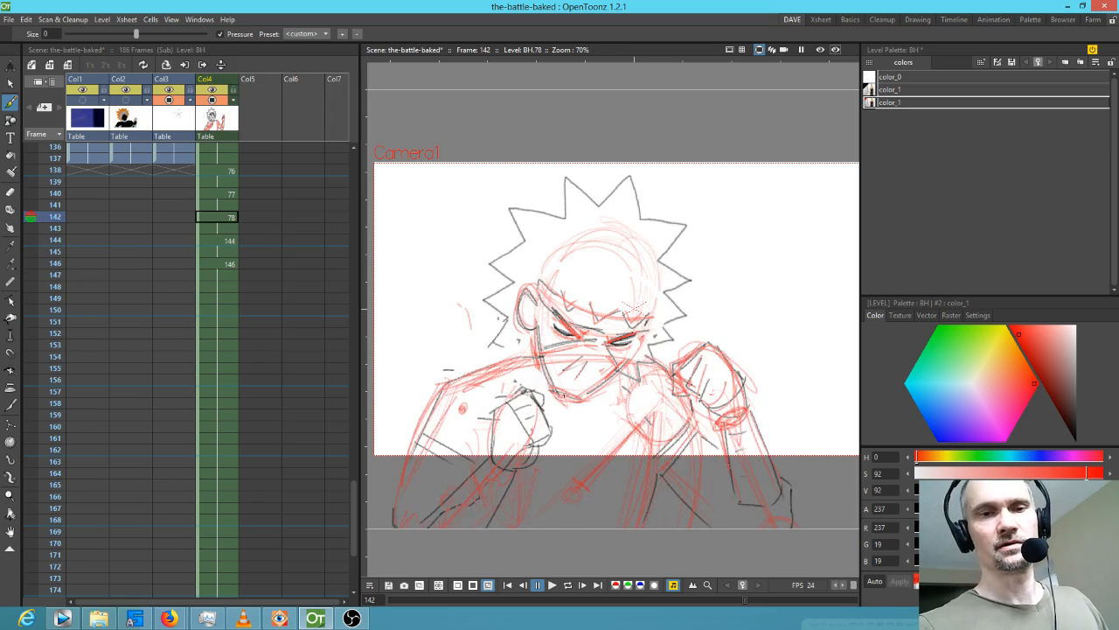
pyautogui.press('.')
pyautogui.press(',')
pyautogui.press('.')
pyautogui.press('.')
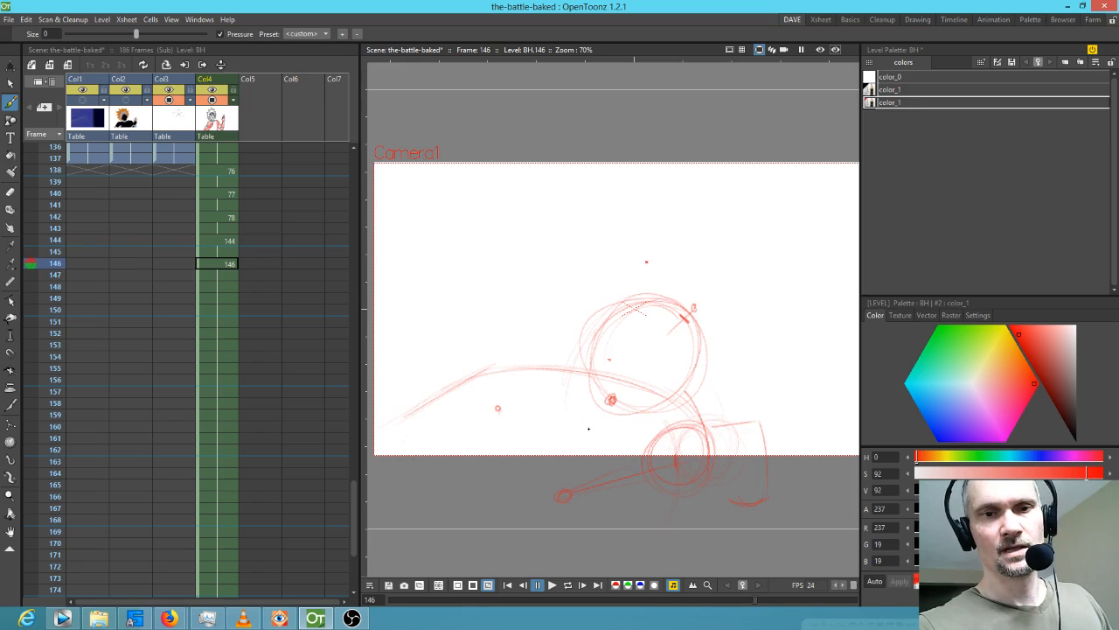
pyautogui.press(',')
pyautogui.press('.')
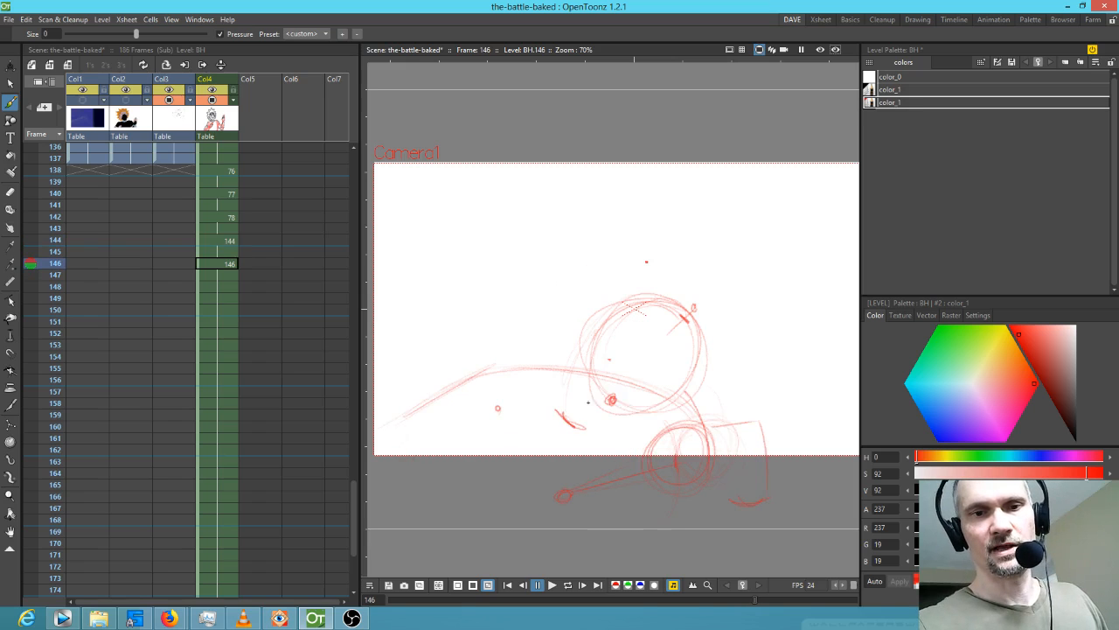
# Draw the face and jaw outline from the skull circle around the chin mark at frame 146.
pyautogui.moveTo(577, 425)
pyautogui.mouseDown()
pyautogui.moveTo(628, 302)
pyautogui.moveTo(599, 320)
pyautogui.mouseUp()
pyautogui.press(',')
pyautogui.press('.')
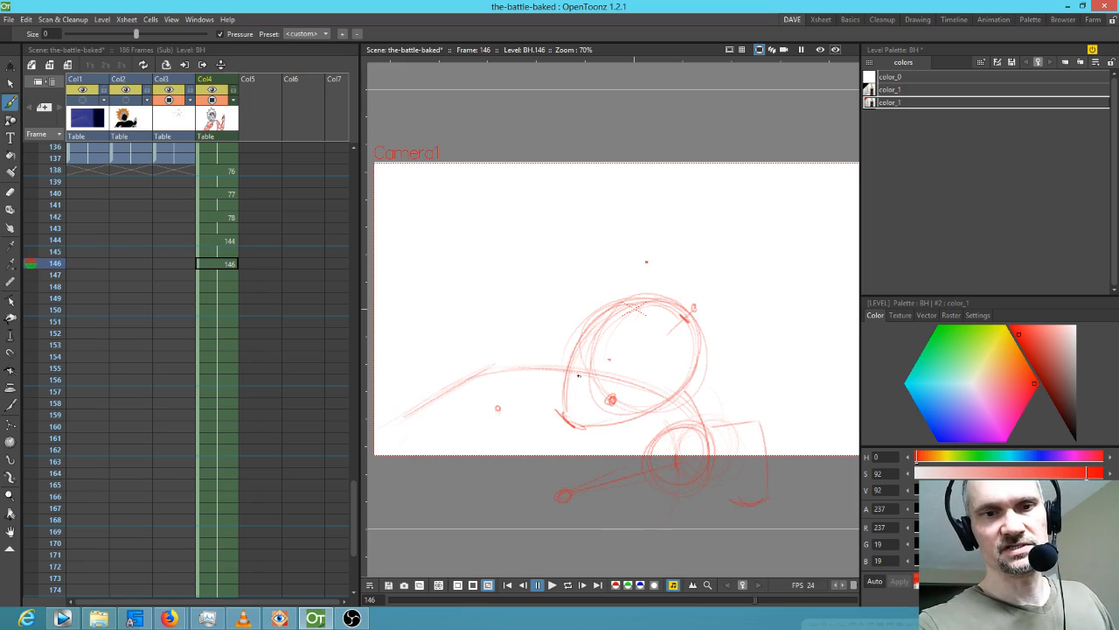
# Draw the ear on the outer side of the head at frame 146, flipping through frames 142 and 144 for placement.
pyautogui.press(',')
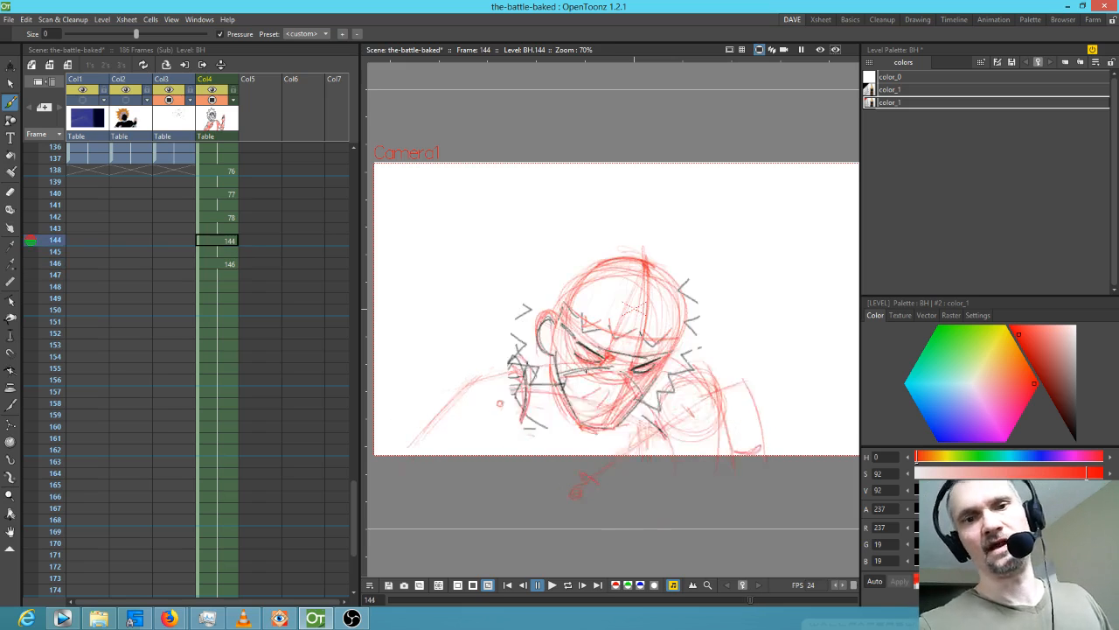
pyautogui.press(',')
pyautogui.press('.')
pyautogui.press('.')
pyautogui.press(',')
pyautogui.press(',')
pyautogui.press('.')
pyautogui.press('.')
pyautogui.press(',')
pyautogui.press(',')
pyautogui.press('.')
pyautogui.press('.')
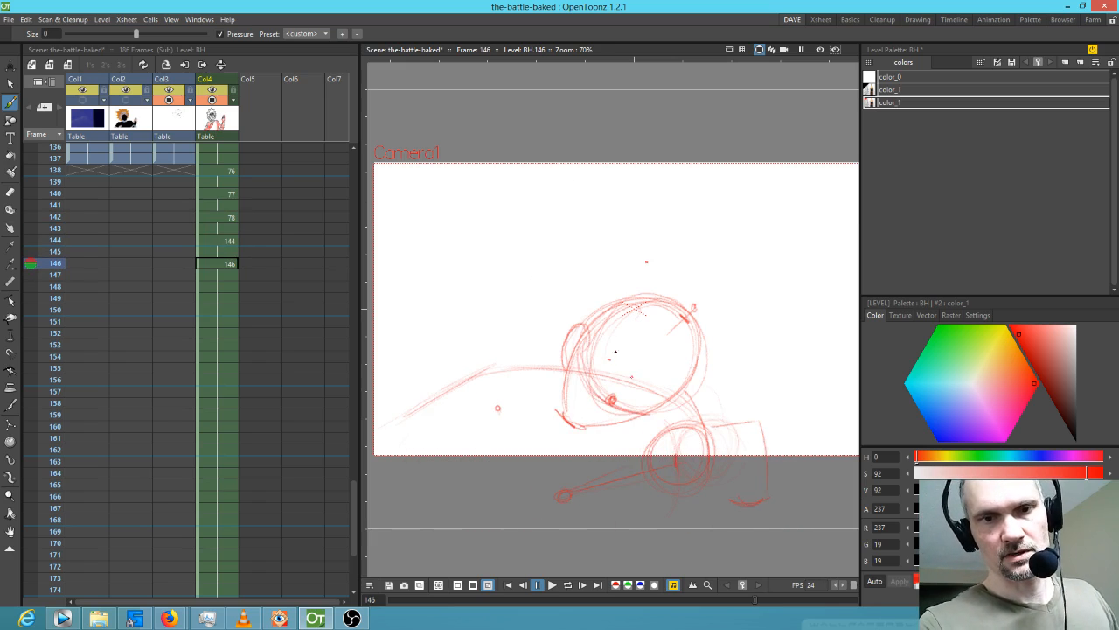
# Draw the eye line from the ear through the mark between the eyes and strengthen the head outline at frame 146.
pyautogui.press(',')
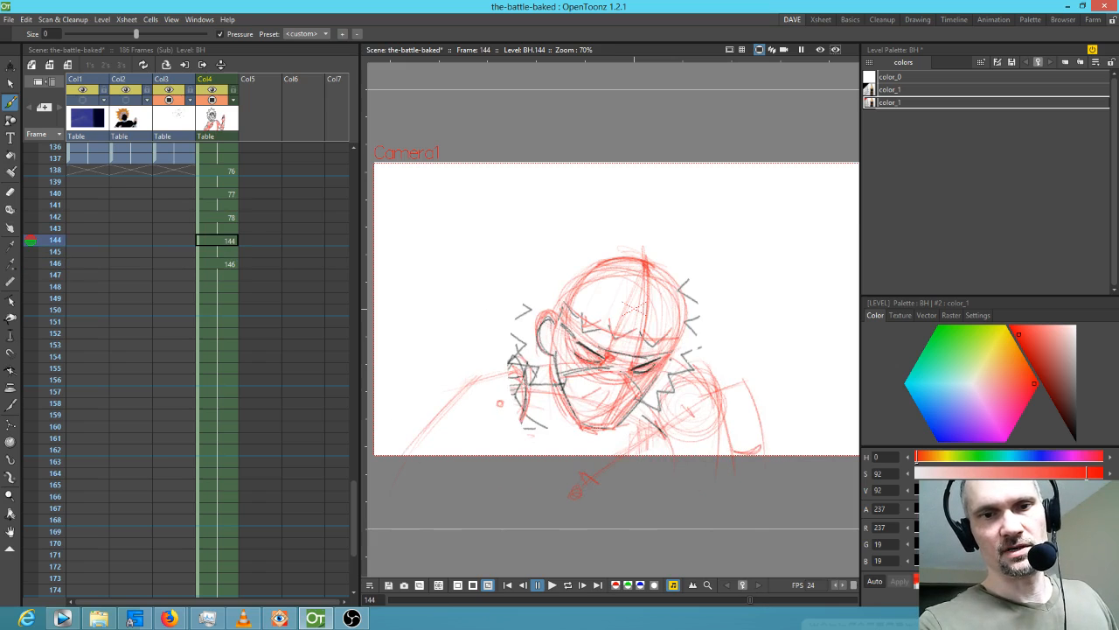
pyautogui.press('.')
pyautogui.press(',')
pyautogui.press('.')
pyautogui.moveTo(610, 404); pyautogui.dragTo(623, 419)
pyautogui.moveTo(568, 380)
pyautogui.mouseDown()
pyautogui.moveTo(573, 426)
pyautogui.moveTo(599, 433)
pyautogui.moveTo(690, 351)
pyautogui.mouseUp()
pyautogui.moveTo(683, 313); pyautogui.dragTo(583, 378)
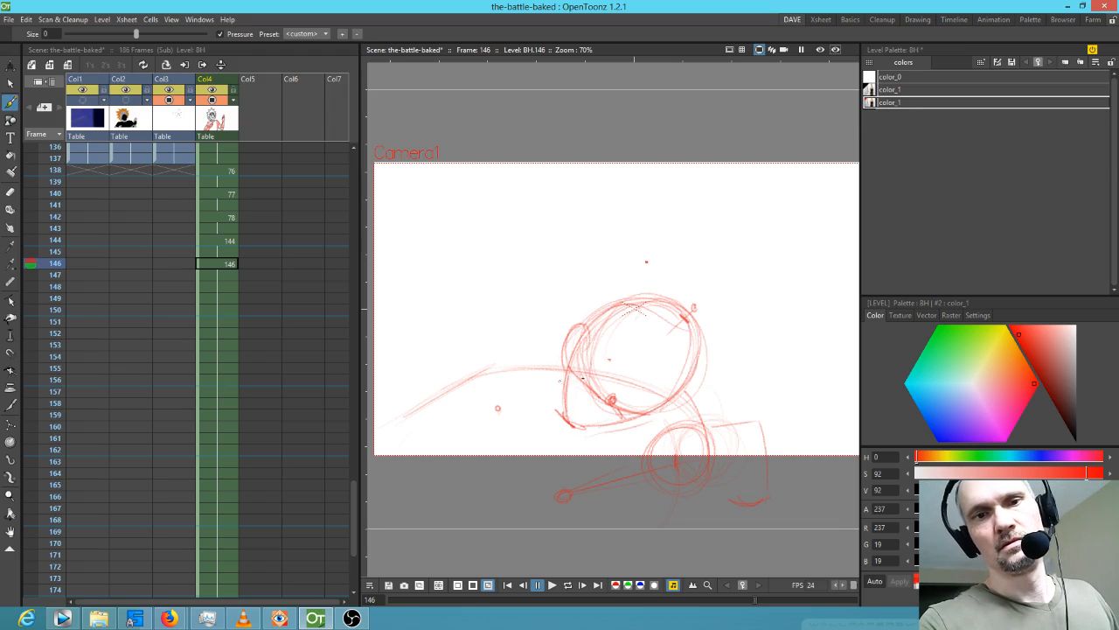
# Draw the curved face centre line from chin to crown and darken the shoulder arc at frame 146.
pyautogui.press(',')
pyautogui.press('.')
pyautogui.moveTo(572, 441); pyautogui.dragTo(673, 335)
pyautogui.press(',')
pyautogui.press('.')
pyautogui.moveTo(553, 368)
pyautogui.mouseDown()
pyautogui.moveTo(464, 379)
pyautogui.moveTo(474, 375)
pyautogui.moveTo(381, 427)
pyautogui.mouseUp()
# Trace the outline of the fist in front of the chest at frame 142 in red.
pyautogui.press(',')
pyautogui.press(',')
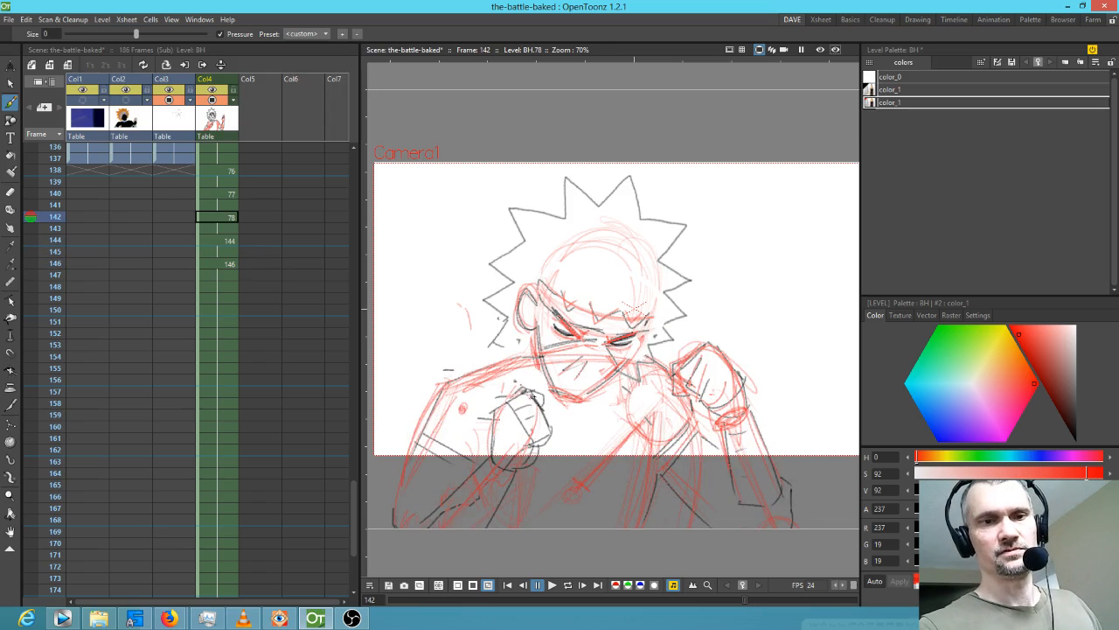
pyautogui.press(',')
pyautogui.press('.')
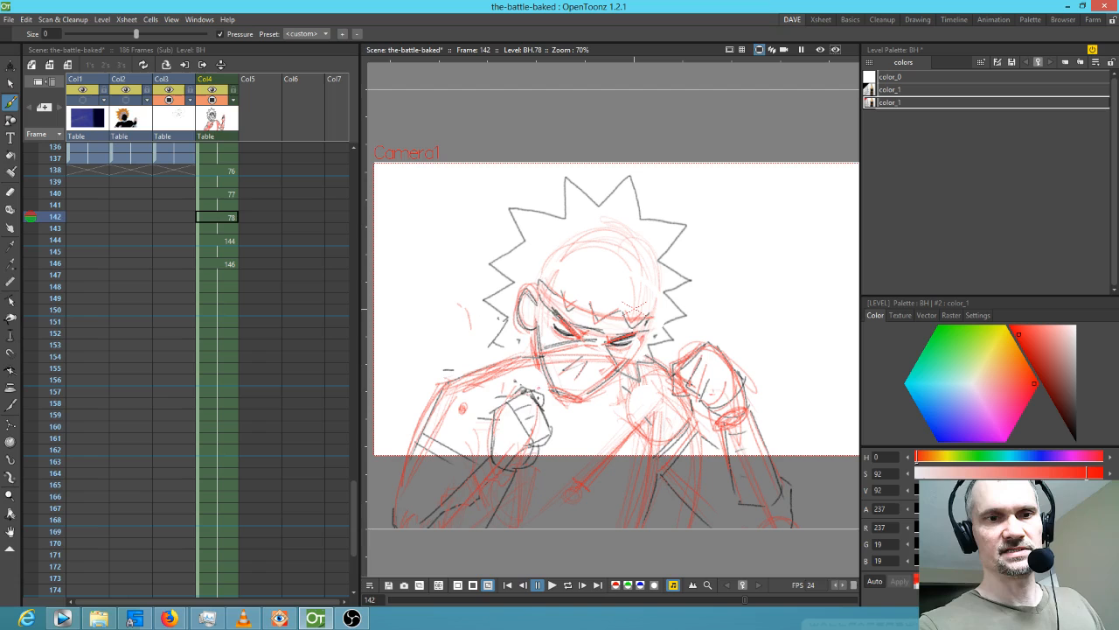
pyautogui.moveTo(488, 454)
pyautogui.mouseDown()
pyautogui.moveTo(493, 407)
pyautogui.moveTo(520, 393)
pyautogui.mouseUp()
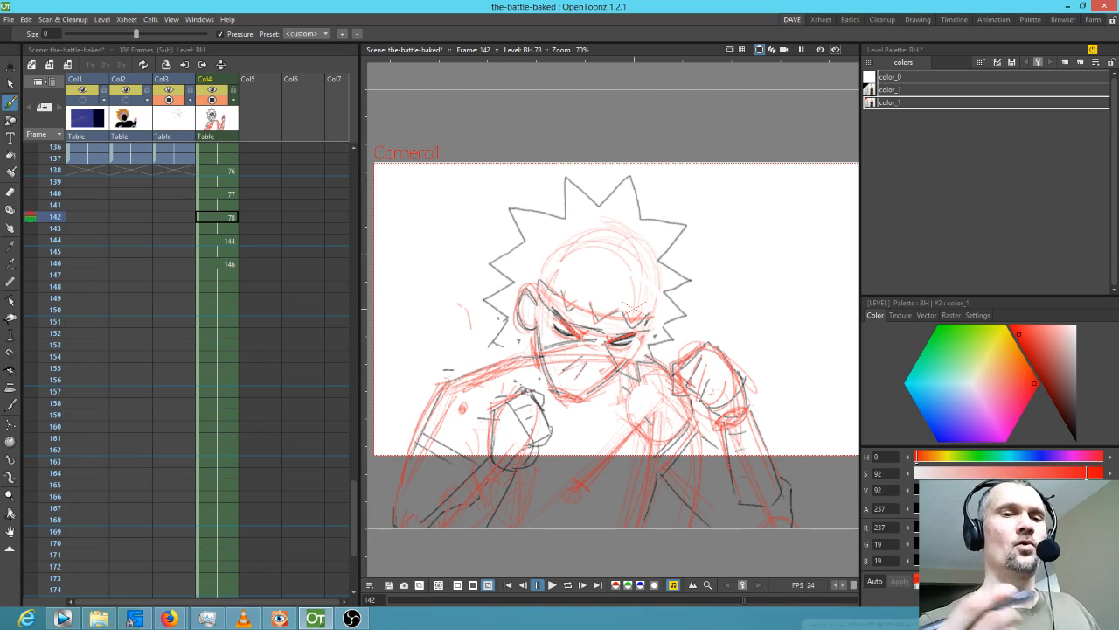
pyautogui.moveTo(527, 393); pyautogui.dragTo(550, 440)
pyautogui.moveTo(497, 411); pyautogui.dragTo(492, 456)
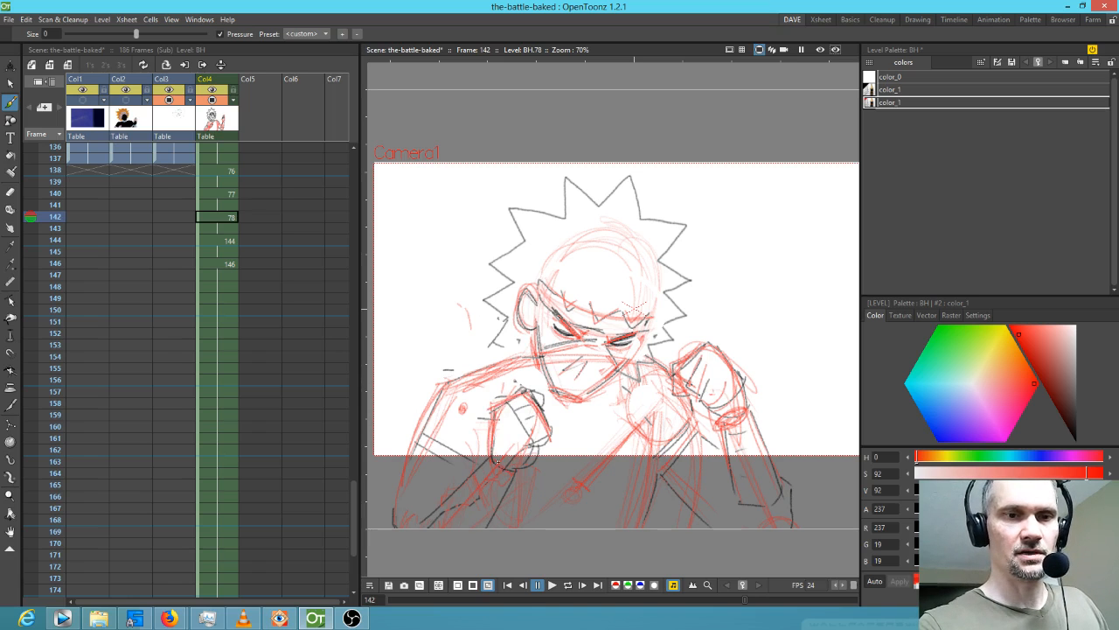
pyautogui.moveTo(553, 440)
pyautogui.mouseDown()
pyautogui.moveTo(534, 456)
pyautogui.moveTo(528, 395)
pyautogui.moveTo(509, 399)
pyautogui.mouseUp()
pyautogui.moveTo(489, 420); pyautogui.dragTo(486, 457)
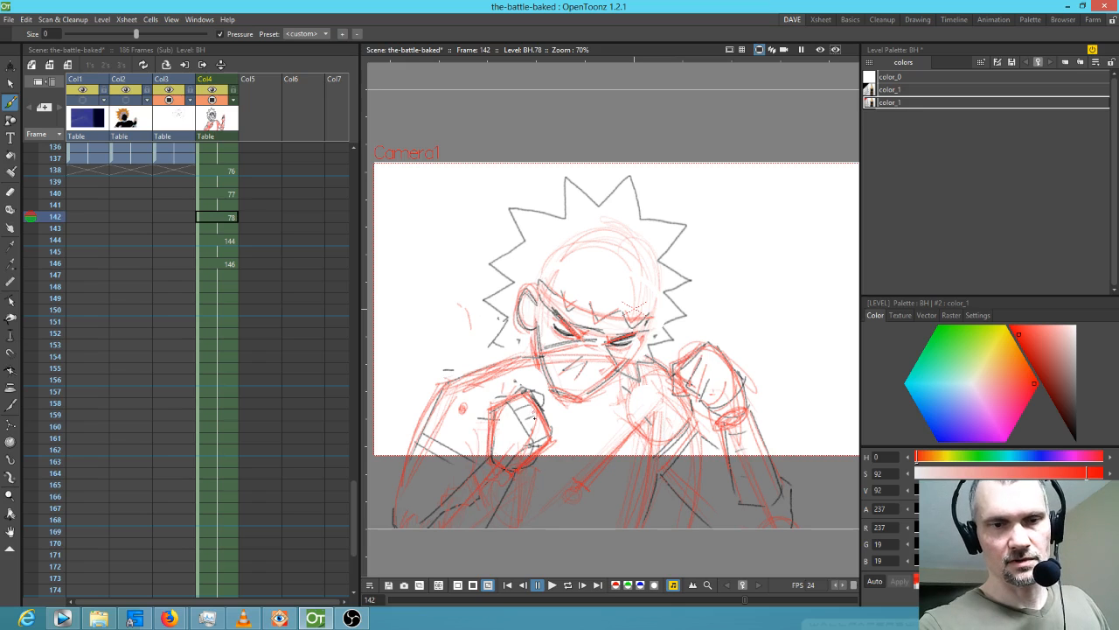
# Sketch the lowered fist and its wrist line at frame 144, flipping to frame 142 to match the traced fist.
pyautogui.press('.')
pyautogui.press(',')
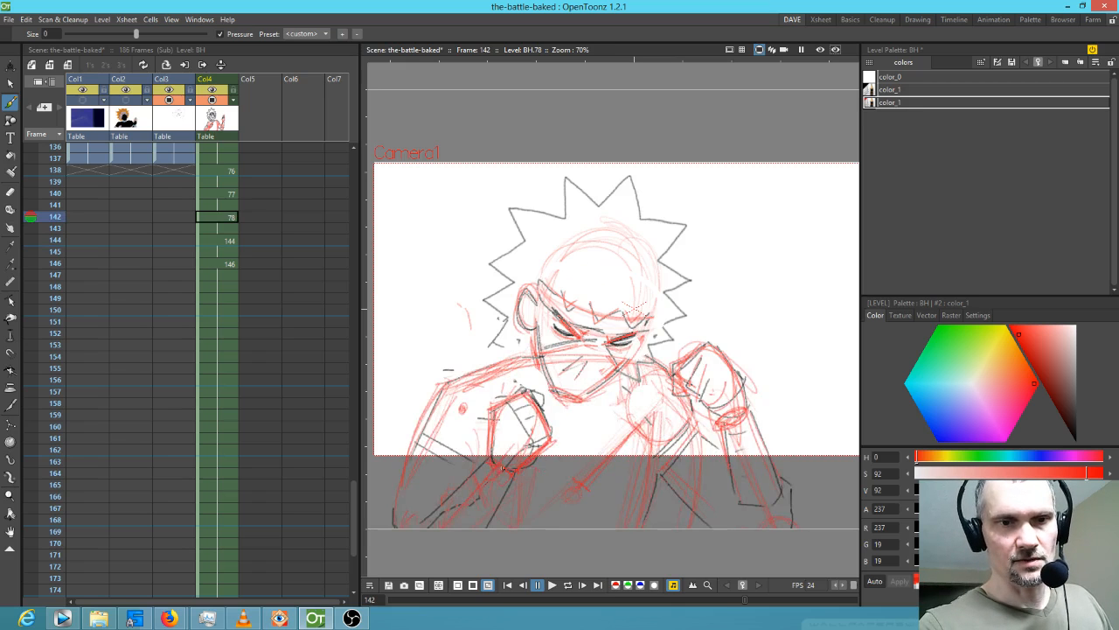
pyautogui.press('.')
pyautogui.moveTo(501, 501)
pyautogui.mouseDown()
pyautogui.moveTo(506, 509)
pyautogui.moveTo(517, 443)
pyautogui.moveTo(559, 448)
pyautogui.mouseUp()
pyautogui.press(',')
pyautogui.press('.')
pyautogui.press(',')
pyautogui.press('.')
pyautogui.press(',')
pyautogui.press('.')
pyautogui.press(',')
pyautogui.press('.')
pyautogui.moveTo(559, 449)
pyautogui.mouseDown()
pyautogui.moveTo(565, 505)
pyautogui.moveTo(543, 509)
pyautogui.mouseUp()
pyautogui.press(',')
pyautogui.press('.')
pyautogui.press(',')
pyautogui.press('.')
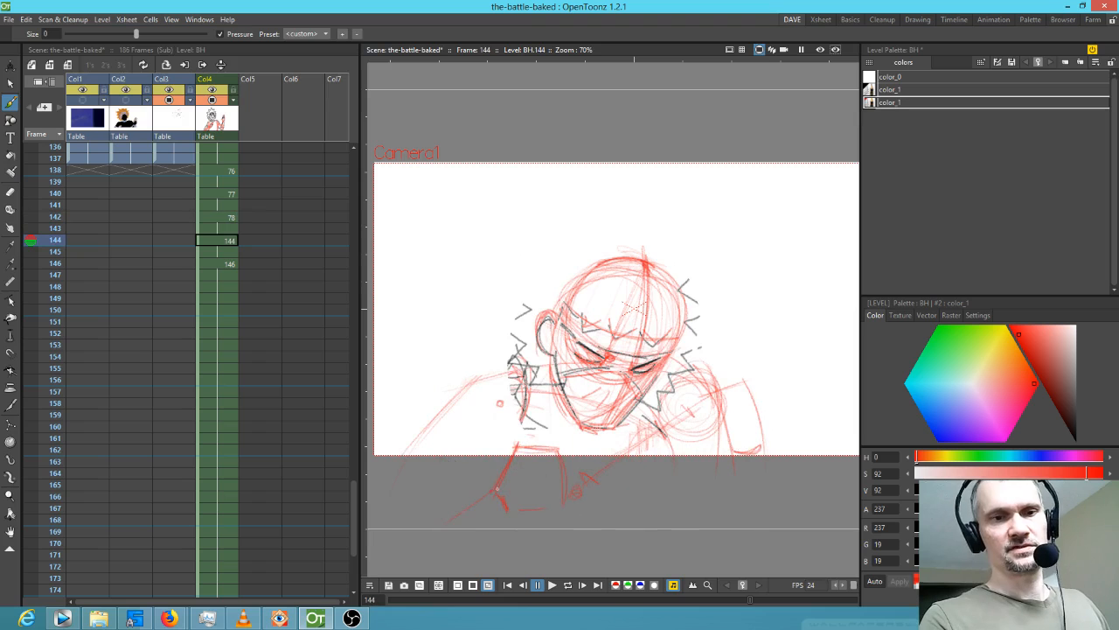
# Draw the curved shoulder and upper-arm line above the fist at frame 144, comparing it with the earlier frames.
pyautogui.press(',')
pyautogui.press('.')
pyautogui.moveTo(471, 383)
pyautogui.mouseDown()
pyautogui.moveTo(427, 425)
pyautogui.moveTo(402, 477)
pyautogui.mouseUp()
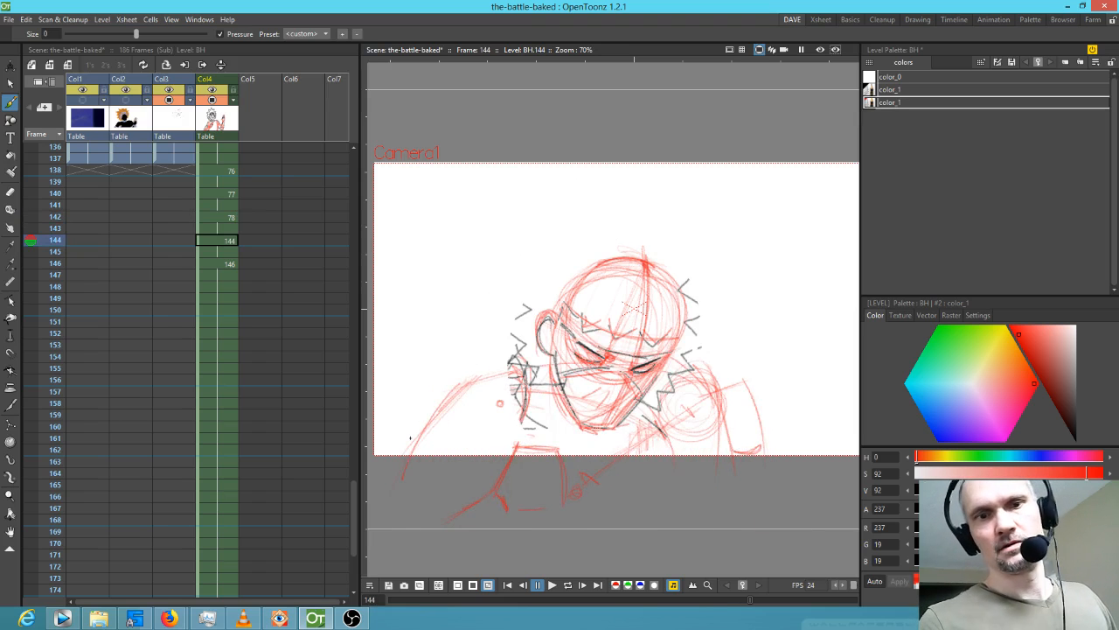
pyautogui.press(',')
pyautogui.press(',')
pyautogui.press('.')
pyautogui.press('.')
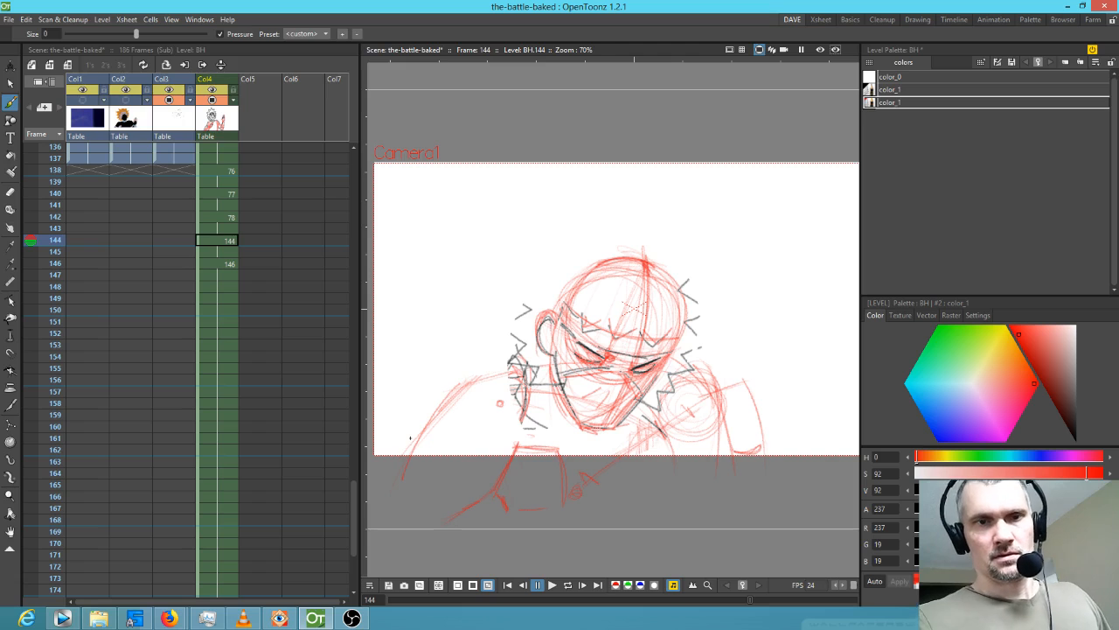
# Mark the hair spike tips above the head at frames 144 and 146, flipping back to frame 142 for reference.
pyautogui.press(',')
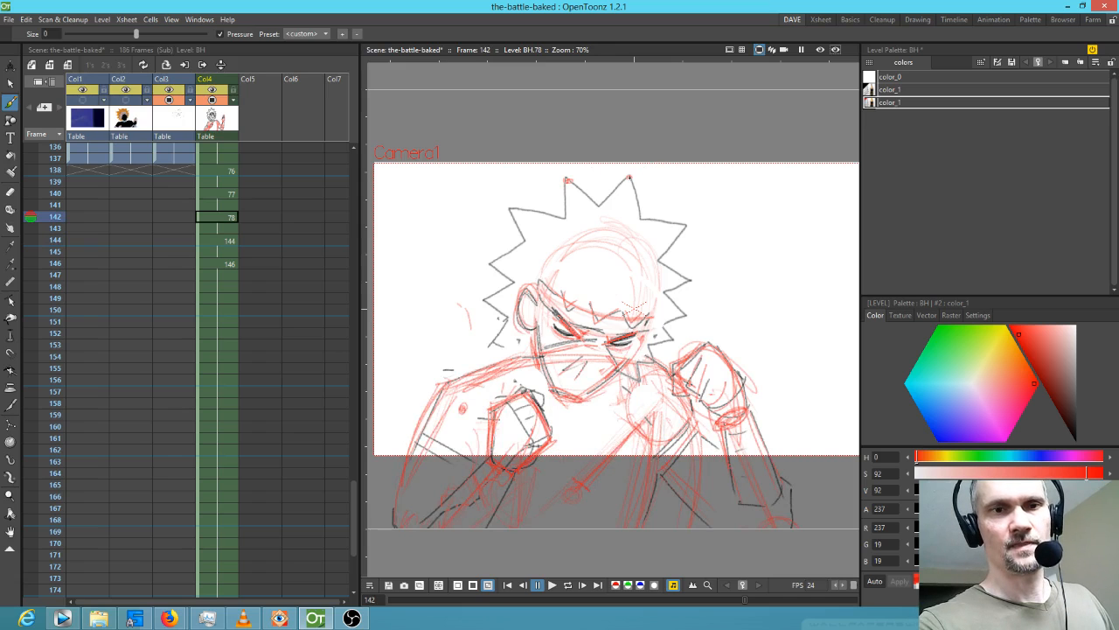
pyautogui.press('.')
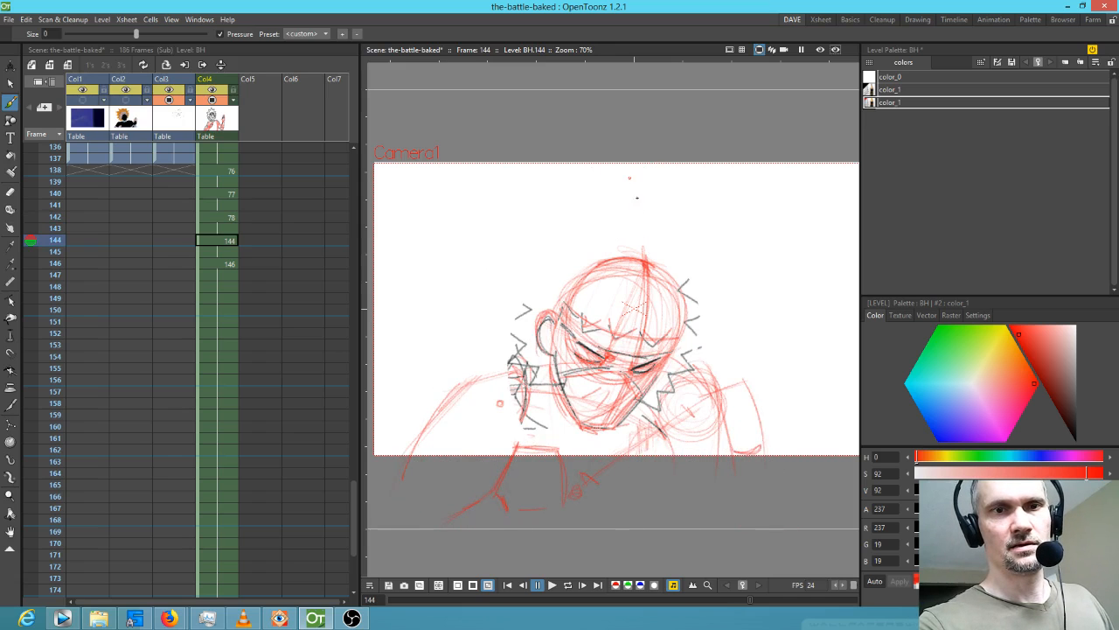
pyautogui.press('.')
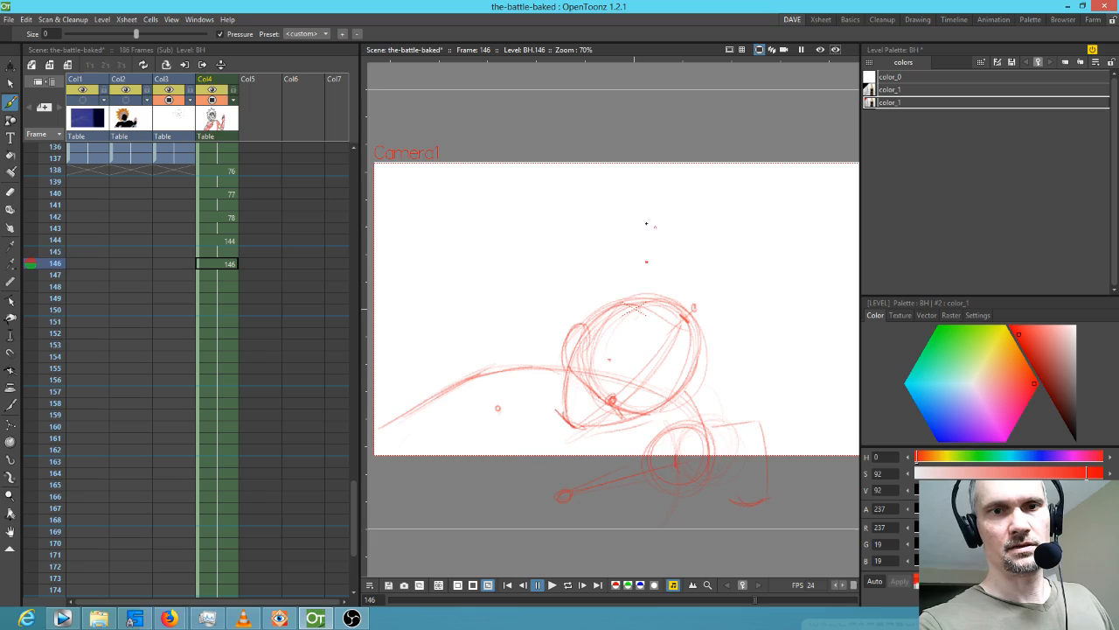
pyautogui.press(',')
pyautogui.press('.')
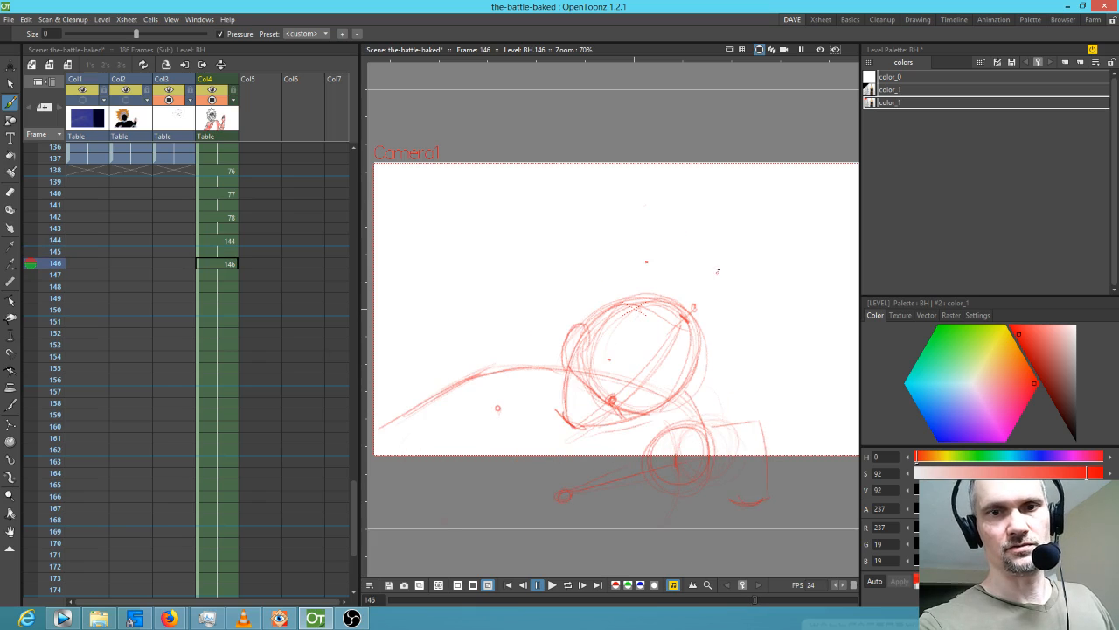
pyautogui.press(',')
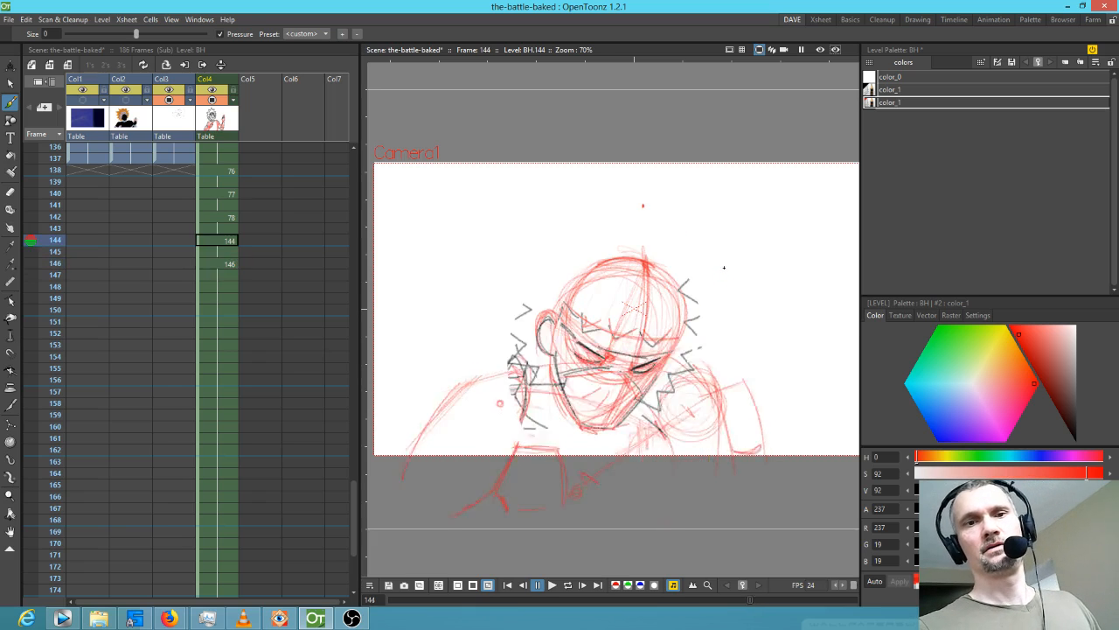
pyautogui.press(',')
pyautogui.press('.')
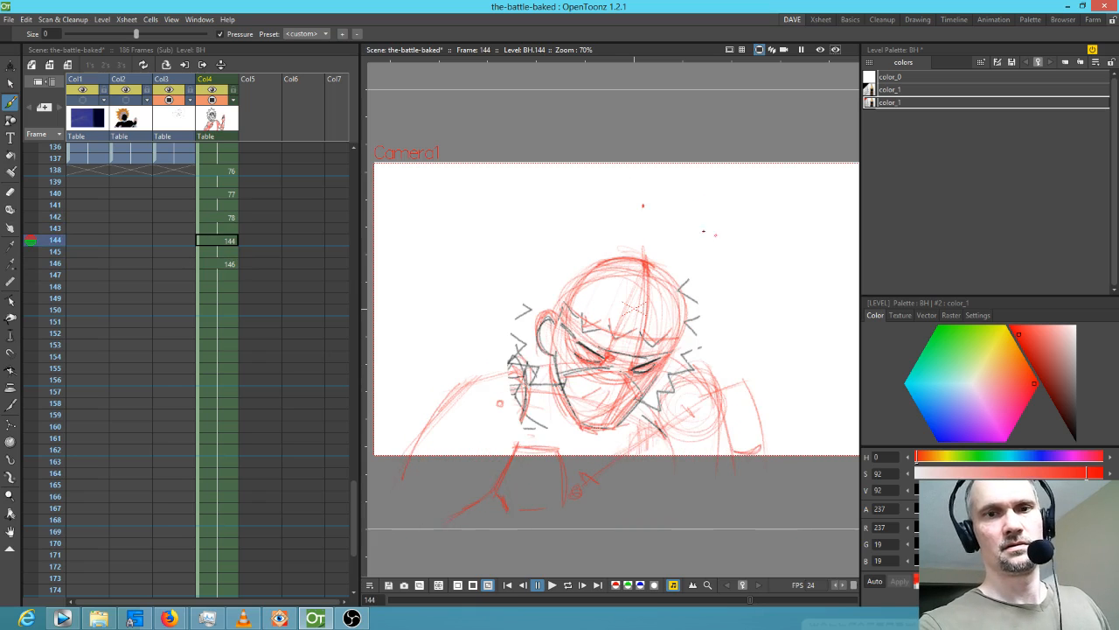
# Draw the upper edge of the right hair spike at frame 146, out to its marked tip.
pyautogui.press(',')
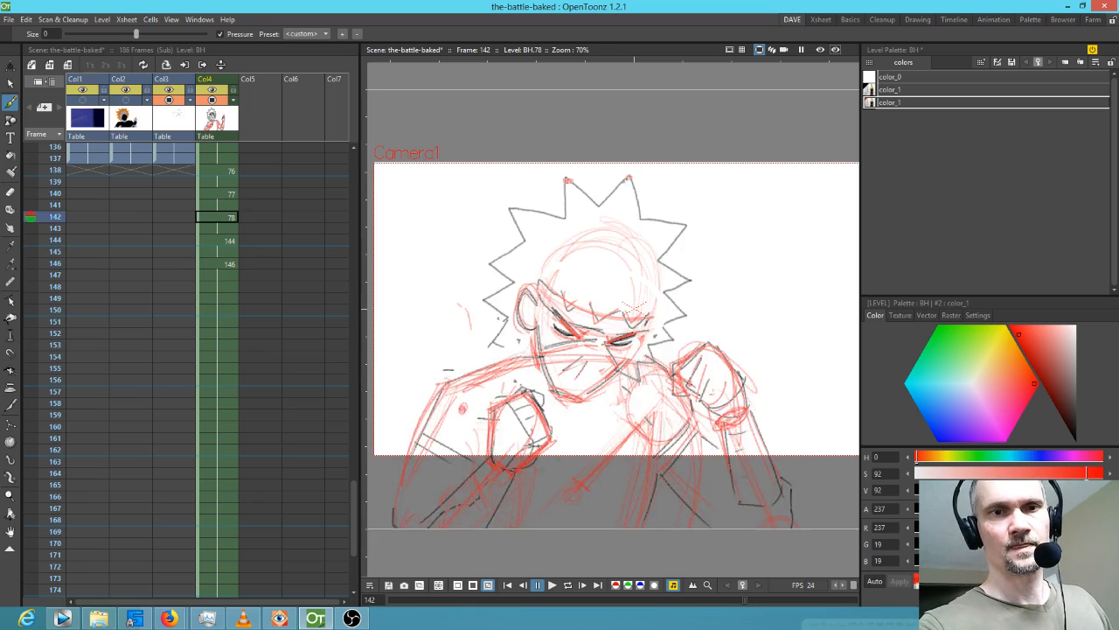
pyautogui.press('.')
pyautogui.press(',')
pyautogui.press('.')
pyautogui.press('.')
pyautogui.moveTo(683, 279); pyautogui.dragTo(721, 273)
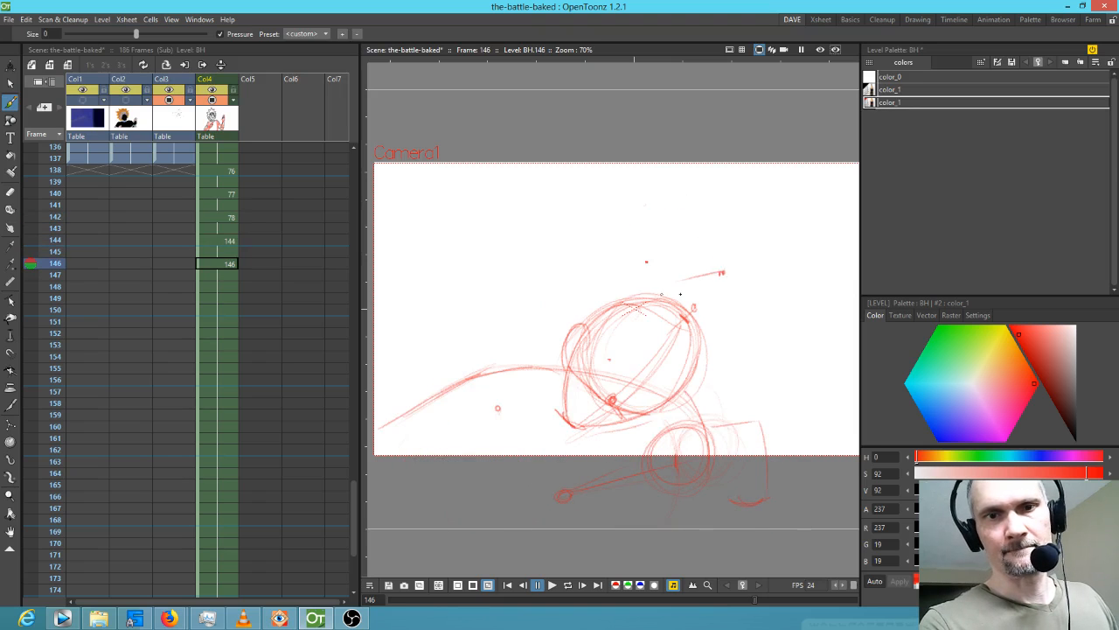
# Sketch the V-shaped notch between the two top hair spikes at frame 144, comparing it with the neighbouring frames.
pyautogui.press(',')
pyautogui.press('.')
pyautogui.press(',')
pyautogui.press('.')
pyautogui.press(',')
pyautogui.press(',')
pyautogui.press('.')
pyautogui.press(',')
pyautogui.press('.')
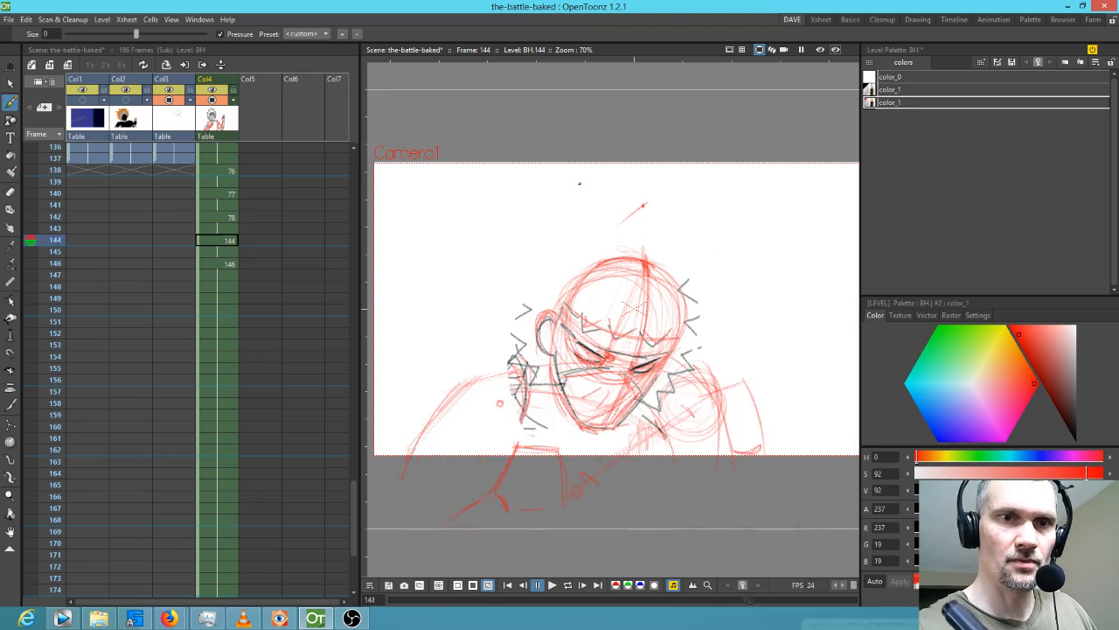
pyautogui.moveTo(616, 229); pyautogui.dragTo(583, 192)
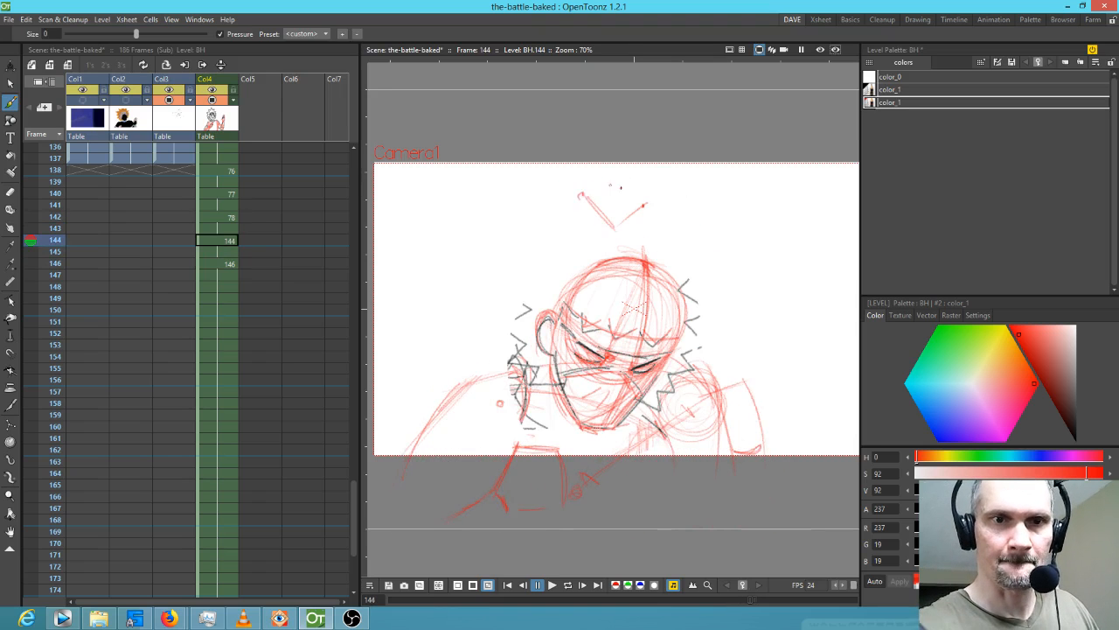
# Sketch both sides of the pointed top hair spike at frame 146, flipping against frame 144.
pyautogui.press('.')
pyautogui.moveTo(675, 247); pyautogui.dragTo(679, 264)
pyautogui.moveTo(671, 221); pyautogui.dragTo(680, 280)
pyautogui.moveTo(673, 225); pyautogui.dragTo(663, 230)
pyautogui.press(',')
pyautogui.press('.')
pyautogui.press(',')
pyautogui.press('.')
pyautogui.press('.')
pyautogui.press(',')
pyautogui.press('.')
pyautogui.press(',')
pyautogui.press('.')
# Trace the upper-left hair spikes at frame 142 in red.
pyautogui.press(',')
pyautogui.press(',')
pyautogui.moveTo(567, 182)
pyautogui.mouseDown()
pyautogui.moveTo(568, 219)
pyautogui.moveTo(510, 209)
pyautogui.moveTo(524, 240)
pyautogui.mouseUp()
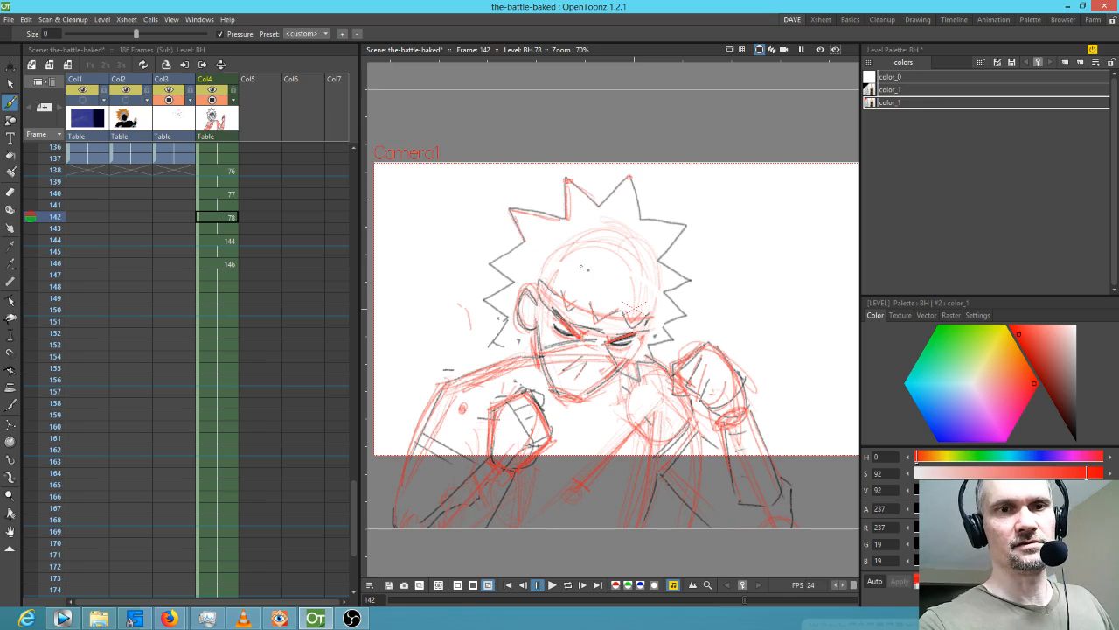
# Draw the left edge of the left top hair spike at frame 144, matching the traced shape at frame 142.
pyautogui.press('.')
pyautogui.moveTo(581, 194); pyautogui.dragTo(574, 234)
pyautogui.press(',')
pyautogui.press('.')
pyautogui.moveTo(579, 196); pyautogui.dragTo(582, 224)
pyautogui.press(',')
pyautogui.press('.')
# Darken the left edge of the top hair spike at frame 146, flipping against frame 144.
pyautogui.press('.')
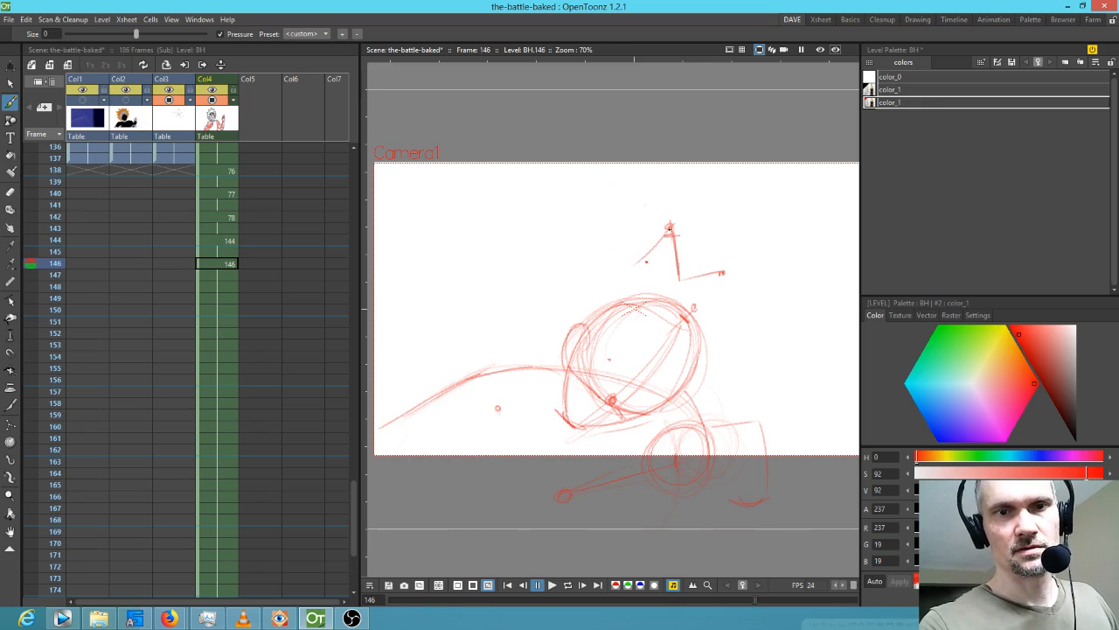
pyautogui.press(',')
pyautogui.press('.')
pyautogui.press(',')
pyautogui.press('.')
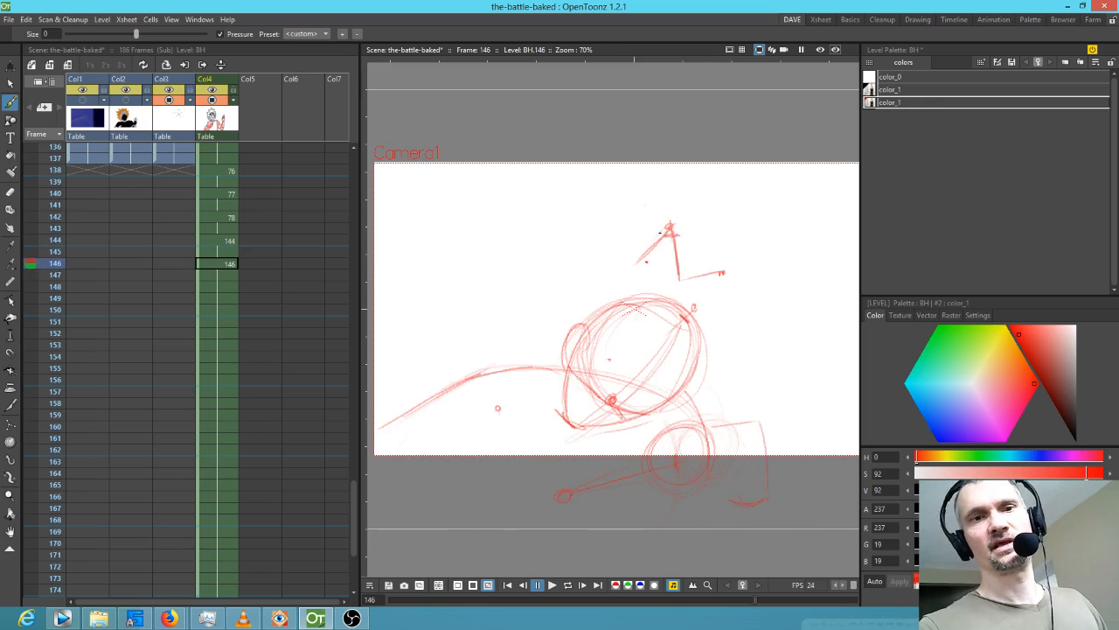
# Sketch the upper and lower edges of the upper-left hair spike at frame 144, checking them against frame 142.
pyautogui.press(',')
pyautogui.press(',')
pyautogui.press('.')
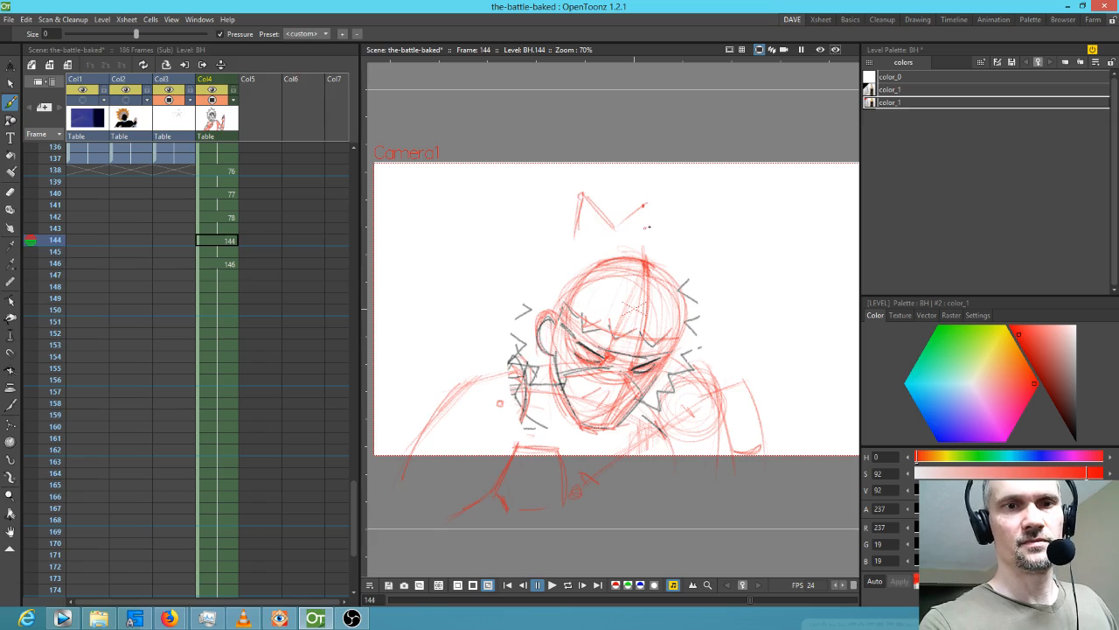
pyautogui.press(',')
pyautogui.press('.')
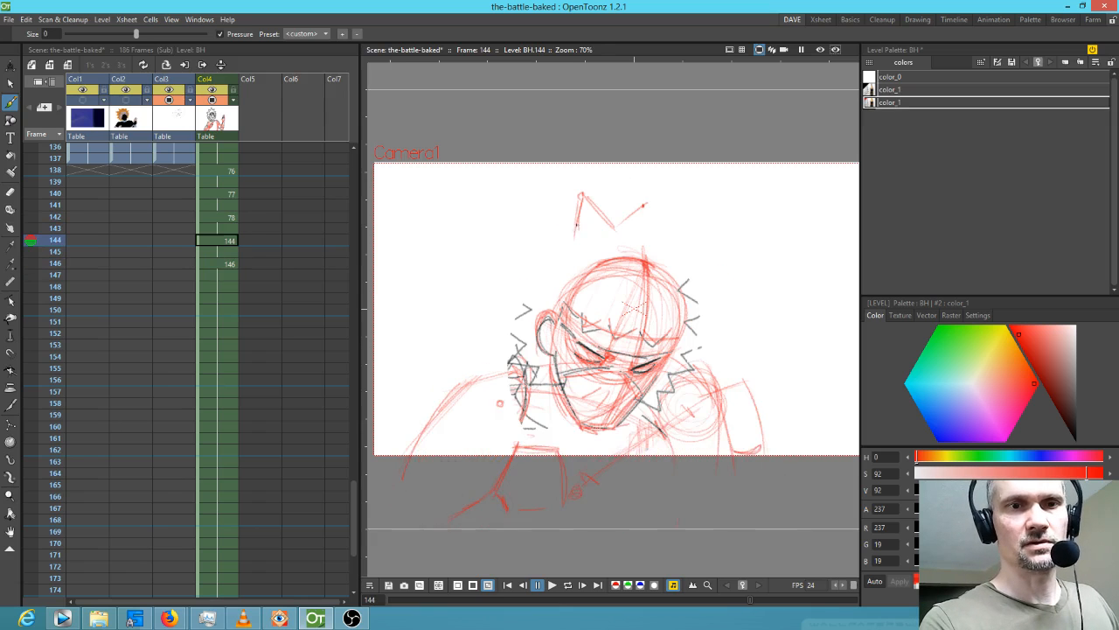
pyautogui.press(',')
pyautogui.press('.')
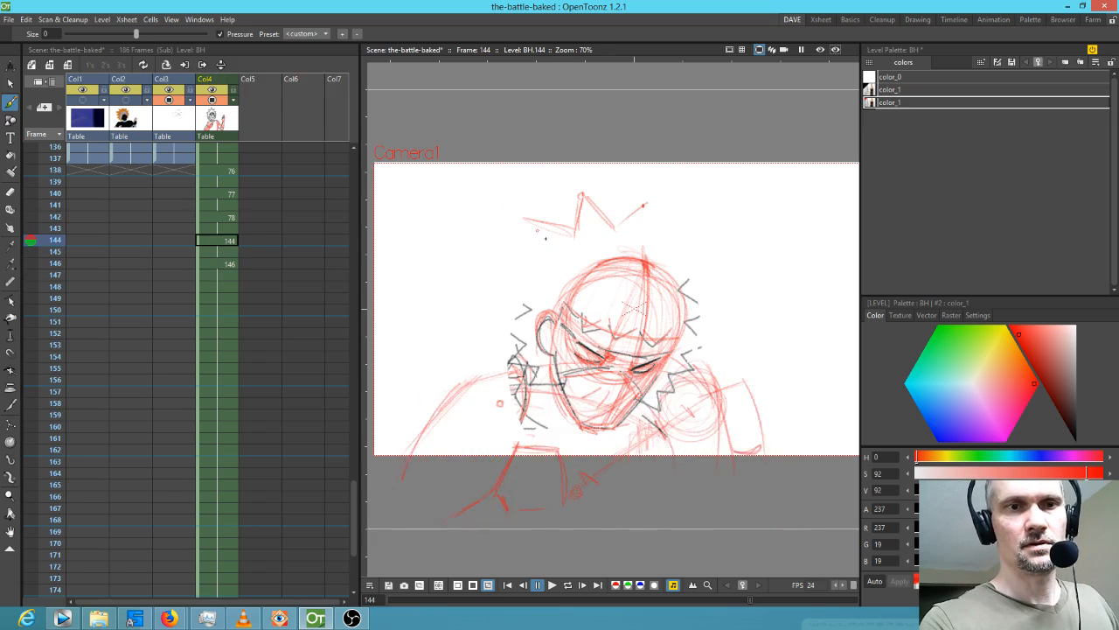
pyautogui.moveTo(522, 224); pyautogui.dragTo(534, 267)
pyautogui.press(',')
pyautogui.press('.')
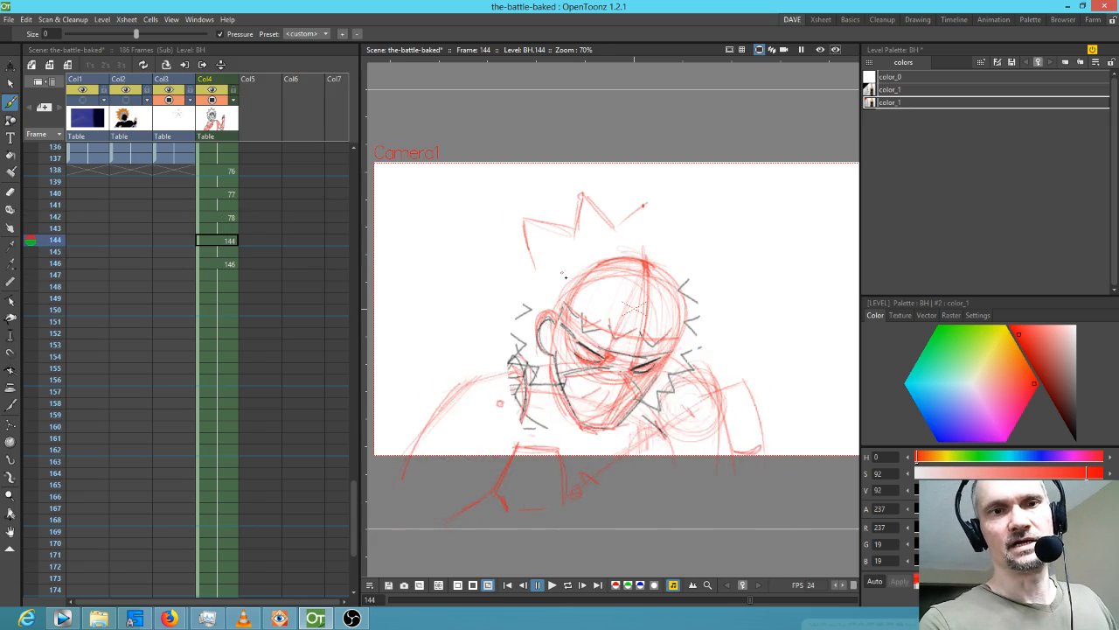
pyautogui.moveTo(523, 221)
pyautogui.mouseDown()
pyautogui.moveTo(546, 282)
pyautogui.moveTo(544, 262)
pyautogui.moveTo(545, 273)
pyautogui.moveTo(504, 281)
pyautogui.moveTo(567, 294)
pyautogui.moveTo(536, 272)
pyautogui.mouseUp()
# Add the two smaller hair spikes down the left side of the head at frame 144, following frame 142.
pyautogui.press(',')
pyautogui.press('.')
pyautogui.press(',')
pyautogui.press('.')
pyautogui.press(',')
pyautogui.press('.')
pyautogui.press(',')
pyautogui.press('.')
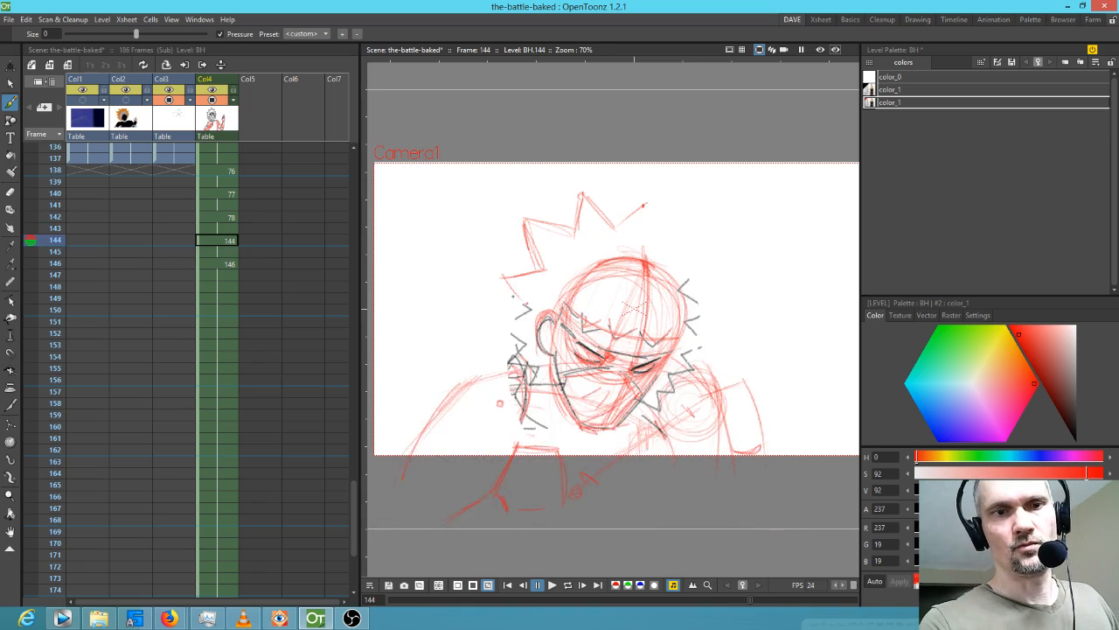
pyautogui.press(',')
pyautogui.press('.')
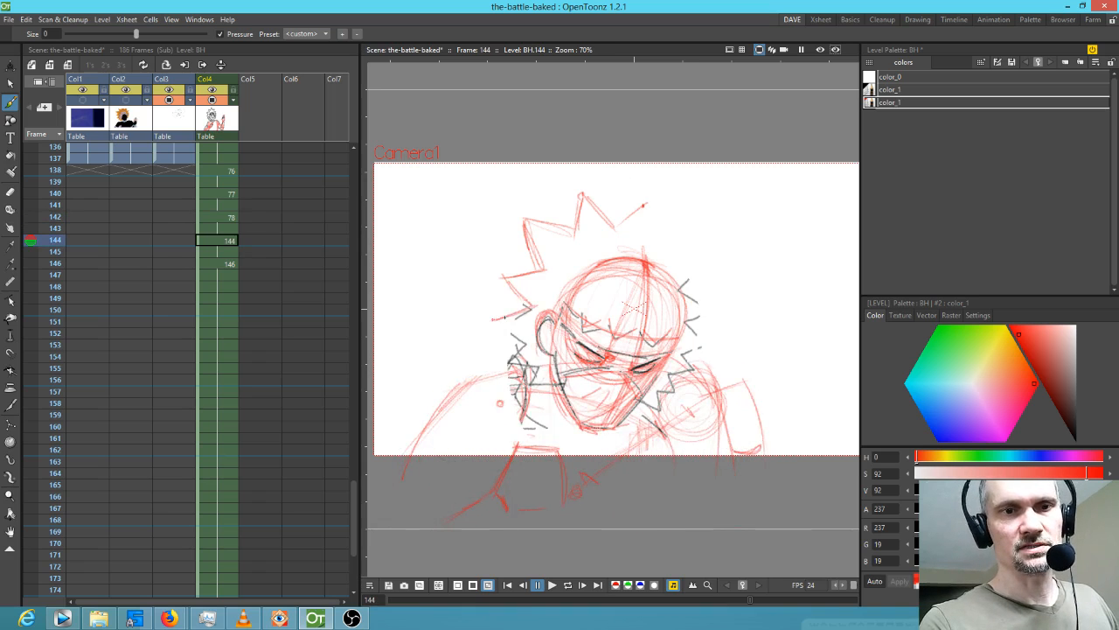
pyautogui.press(',')
pyautogui.press('.')
pyautogui.moveTo(496, 321); pyautogui.dragTo(520, 343)
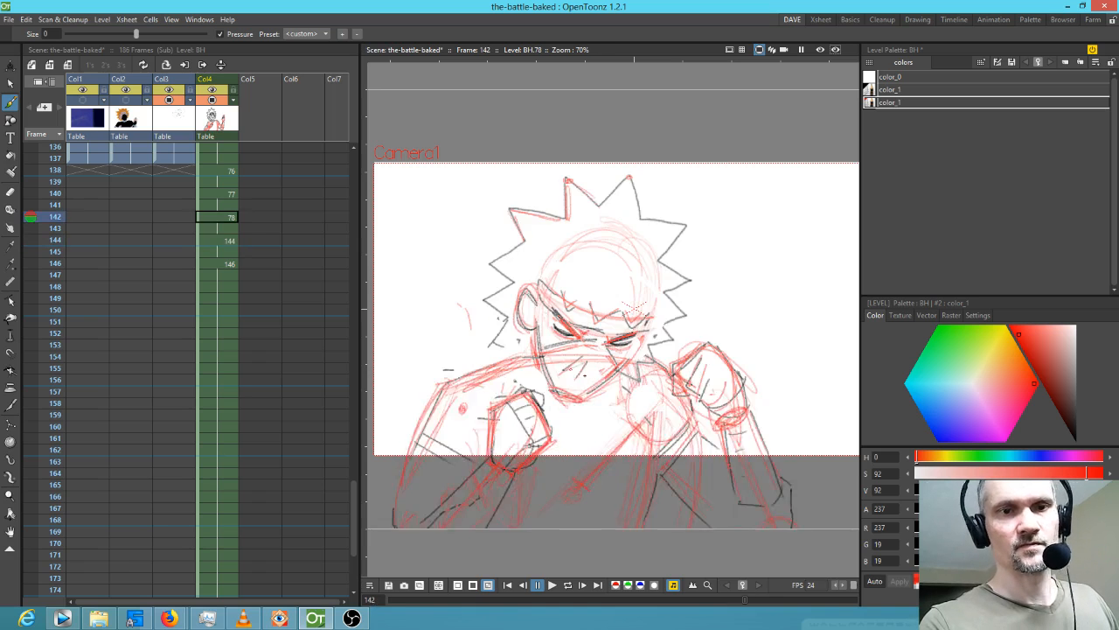
# Complete the right top hair spike at frame 144 with its tip and right edge, comparing it with frame 142.
pyautogui.press(',')
pyautogui.press('.')
pyautogui.press(',')
pyautogui.press('.')
pyautogui.moveTo(666, 203)
pyautogui.mouseDown()
pyautogui.moveTo(612, 229)
pyautogui.moveTo(662, 199)
pyautogui.mouseUp()
pyautogui.press(',')
pyautogui.press('.')
pyautogui.moveTo(666, 245); pyautogui.dragTo(661, 197)
pyautogui.press(',')
pyautogui.press('.')
# Sketch the hair spikes down the right side of the head at frame 144, flipping to frame 142 for reference.
pyautogui.moveTo(667, 246)
pyautogui.mouseDown()
pyautogui.moveTo(712, 245)
pyautogui.moveTo(663, 250)
pyautogui.moveTo(714, 250)
pyautogui.moveTo(680, 290)
pyautogui.moveTo(714, 261)
pyautogui.moveTo(714, 317)
pyautogui.mouseUp()
pyautogui.press(',')
pyautogui.press('.')
pyautogui.press(',')
pyautogui.press('.')
pyautogui.press(',')
pyautogui.press('.')
pyautogui.press(',')
pyautogui.press('.')
pyautogui.press(',')
pyautogui.press('.')
pyautogui.press(',')
pyautogui.press('.')
pyautogui.moveTo(716, 316)
pyautogui.mouseDown()
pyautogui.moveTo(684, 325)
pyautogui.moveTo(714, 317)
pyautogui.moveTo(702, 349)
pyautogui.moveTo(678, 353)
pyautogui.mouseUp()
# Flip between frames 142 and 144 to examine how the hair outline moves.
pyautogui.press(',')
pyautogui.press('.')
pyautogui.press(',')
pyautogui.press('.')
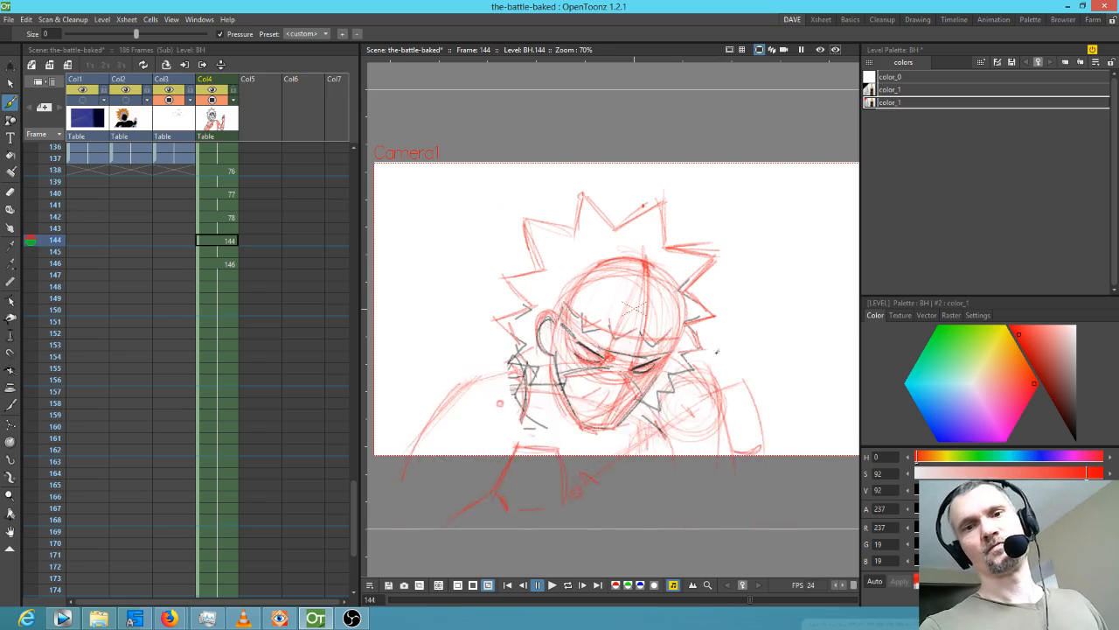
pyautogui.press(',')
pyautogui.press('.')
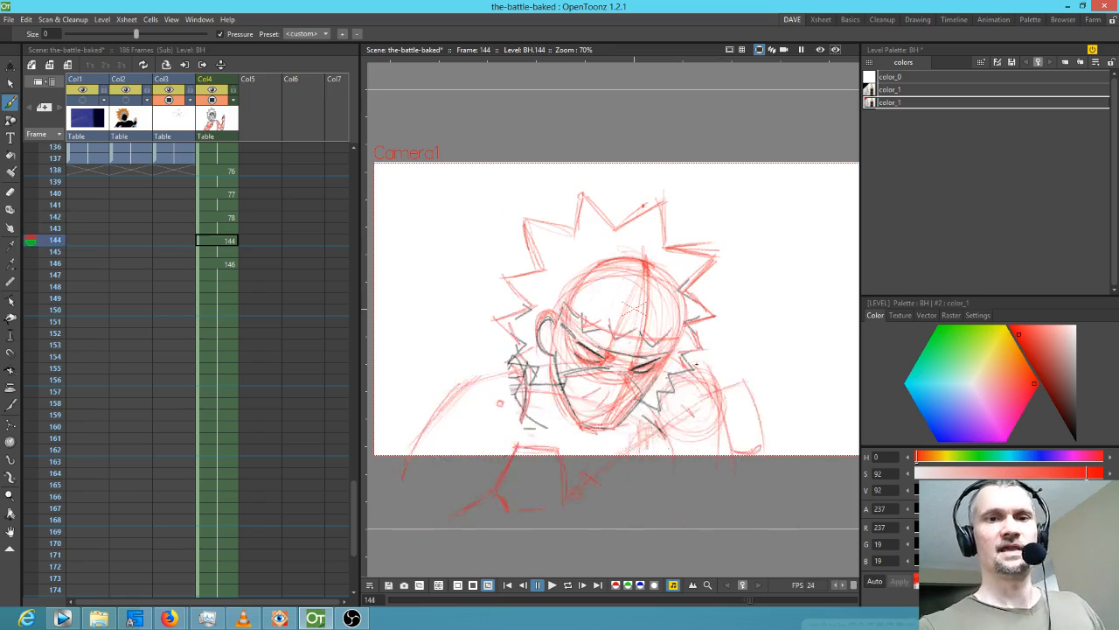
pyautogui.press(',')
pyautogui.press('.')
# Finish the right hair spike at frame 146 by drawing its tip and lower edge.
pyautogui.press('.')
pyautogui.press(',')
pyautogui.press('.')
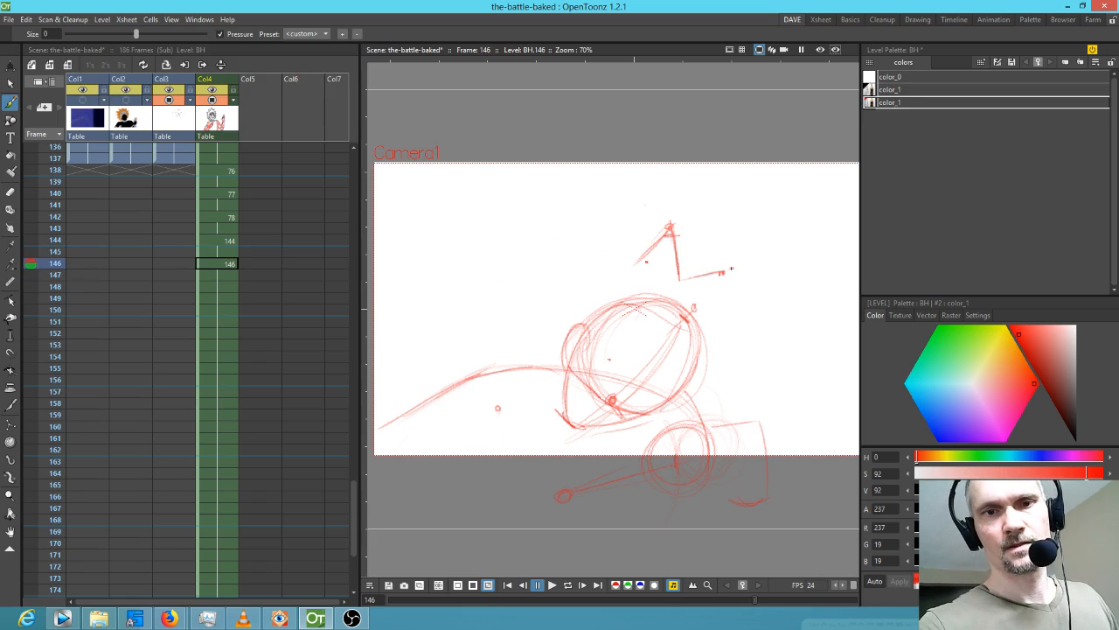
pyautogui.moveTo(731, 269); pyautogui.dragTo(719, 319)
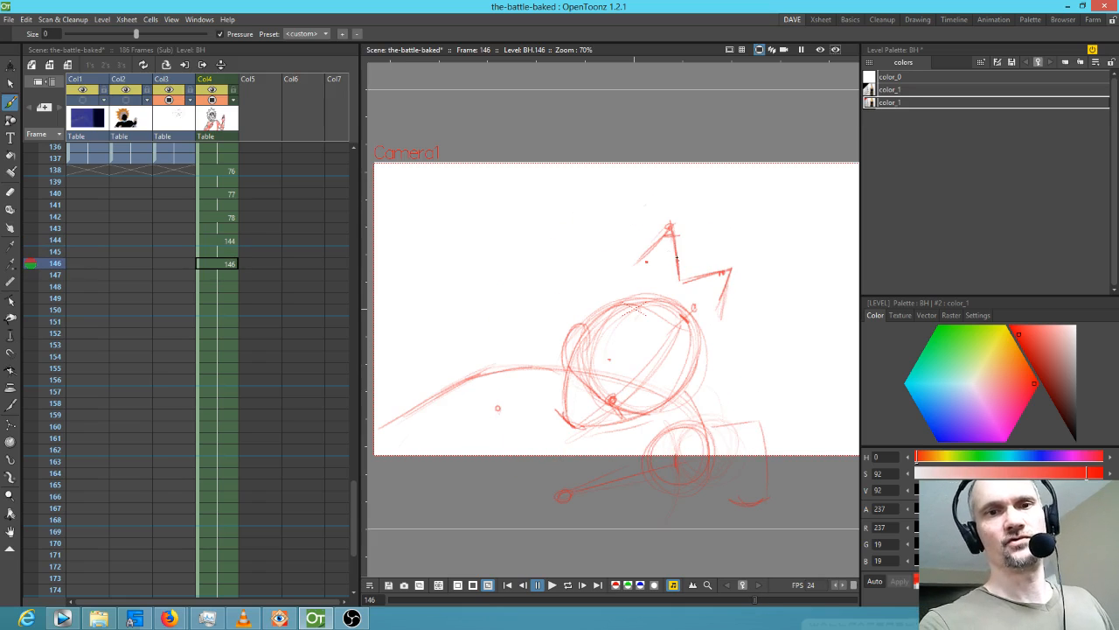
# Select the top hair spike at frame 146, rotate it 11.39° and shift it 3.1 mm E/W and -15.24 mm N/S, checking against frame 144.
pyautogui.press('s')
pyautogui.moveTo(691, 240)
pyautogui.mouseDown()
pyautogui.moveTo(649, 295)
pyautogui.moveTo(680, 226)
pyautogui.moveTo(668, 264)
pyautogui.mouseUp()
pyautogui.moveTo(702, 315)
pyautogui.mouseDown()
pyautogui.moveTo(675, 301)
pyautogui.moveTo(684, 286)
pyautogui.mouseUp()
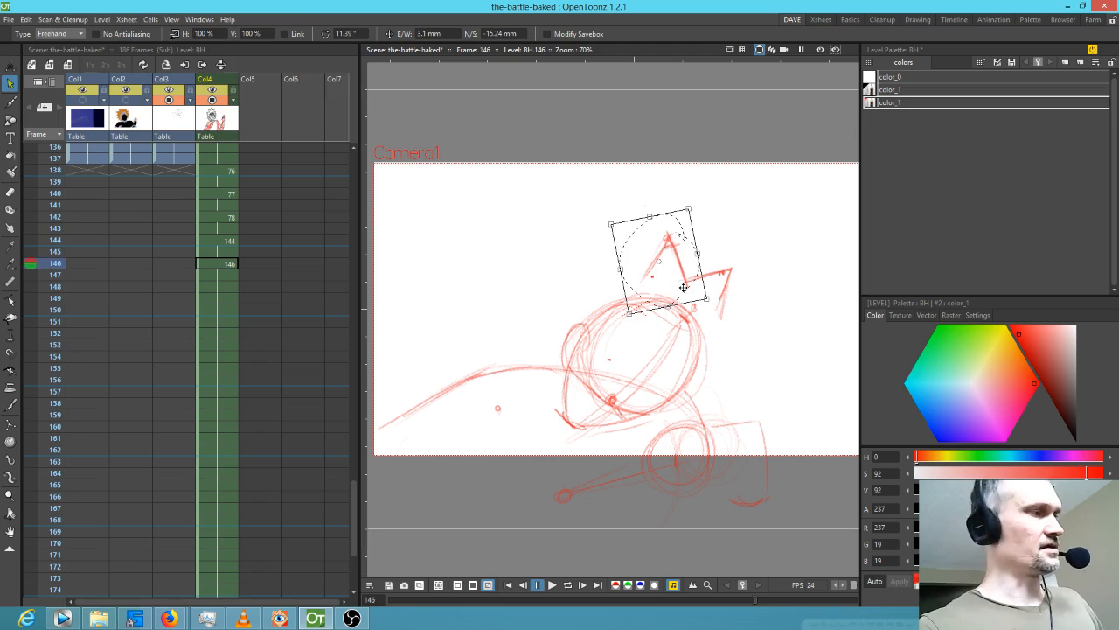
pyautogui.press(',')
pyautogui.press('.')
pyautogui.press(',')
pyautogui.press('.')
pyautogui.press(',')
pyautogui.press('.')
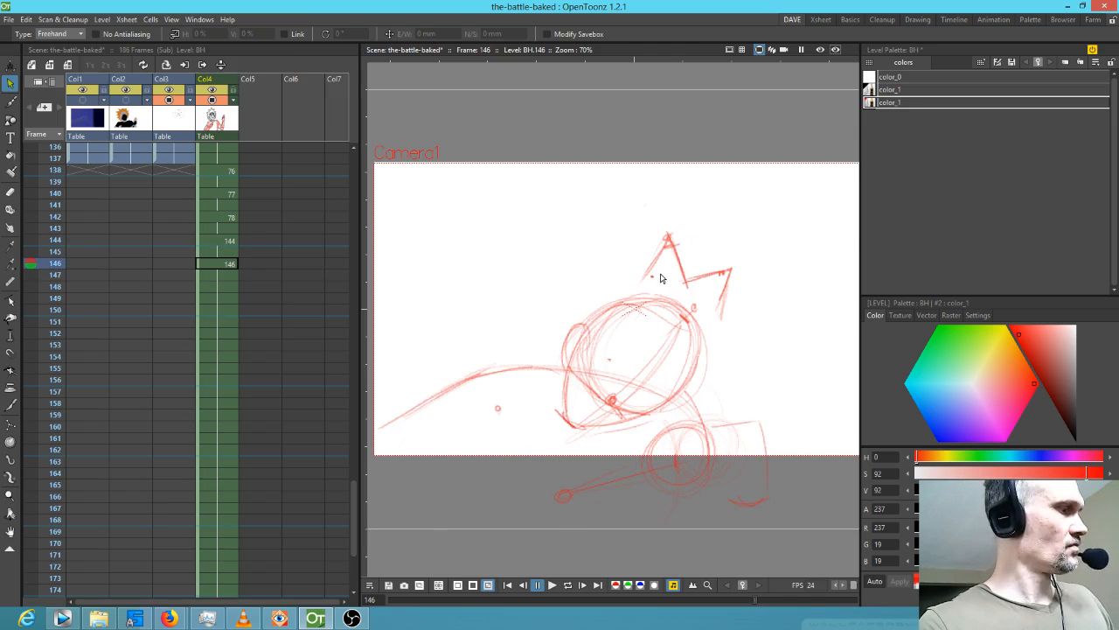
# Sketch the second top hair spike left of the repositioned one at frame 146 with the brush, comparing with frame 144.
pyautogui.press('b')
pyautogui.moveTo(615, 238); pyautogui.dragTo(647, 277)
pyautogui.press(',')
pyautogui.press('.')
pyautogui.press(',')
pyautogui.press('.')
pyautogui.press(',')
pyautogui.press('.')
pyautogui.moveTo(603, 243); pyautogui.dragTo(601, 282)
pyautogui.press(',')
pyautogui.press('.')
# Draw the upper-left hair spike at frame 146, flipping through the earlier frames to match its motion.
pyautogui.moveTo(602, 242)
pyautogui.mouseDown()
pyautogui.moveTo(600, 291)
pyautogui.moveTo(562, 288)
pyautogui.mouseUp()
pyautogui.press(',')
pyautogui.press('.')
pyautogui.press(',')
pyautogui.press('.')
pyautogui.press(',')
pyautogui.press('.')
pyautogui.press(',')
pyautogui.press('.')
pyautogui.press(',')
pyautogui.press(',')
pyautogui.press('.')
pyautogui.press('.')
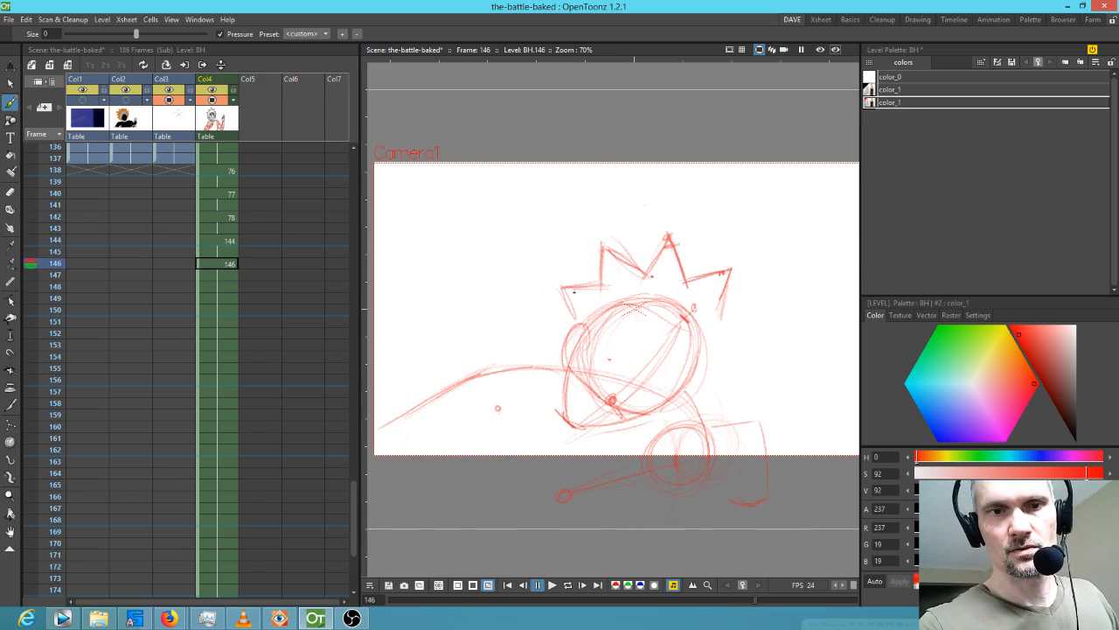
# Add the lower-left hair spike beside the ear at frame 146, checking it against frame 144.
pyautogui.press(',')
pyautogui.press('.')
pyautogui.moveTo(572, 317)
pyautogui.mouseDown()
pyautogui.moveTo(533, 328)
pyautogui.moveTo(553, 358)
pyautogui.moveTo(544, 362)
pyautogui.mouseUp()
pyautogui.press(',')
pyautogui.press('.')
pyautogui.press(',')
pyautogui.press('.')
pyautogui.press(',')
pyautogui.press('.')
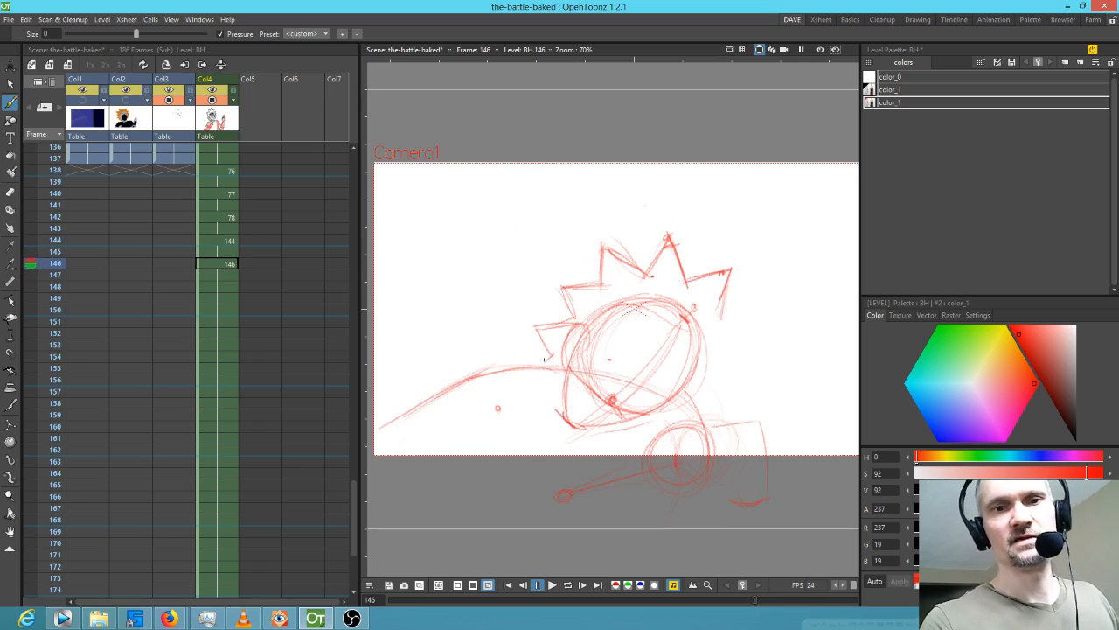
pyautogui.press(',')
pyautogui.press('.')
pyautogui.press(',')
pyautogui.press('.')
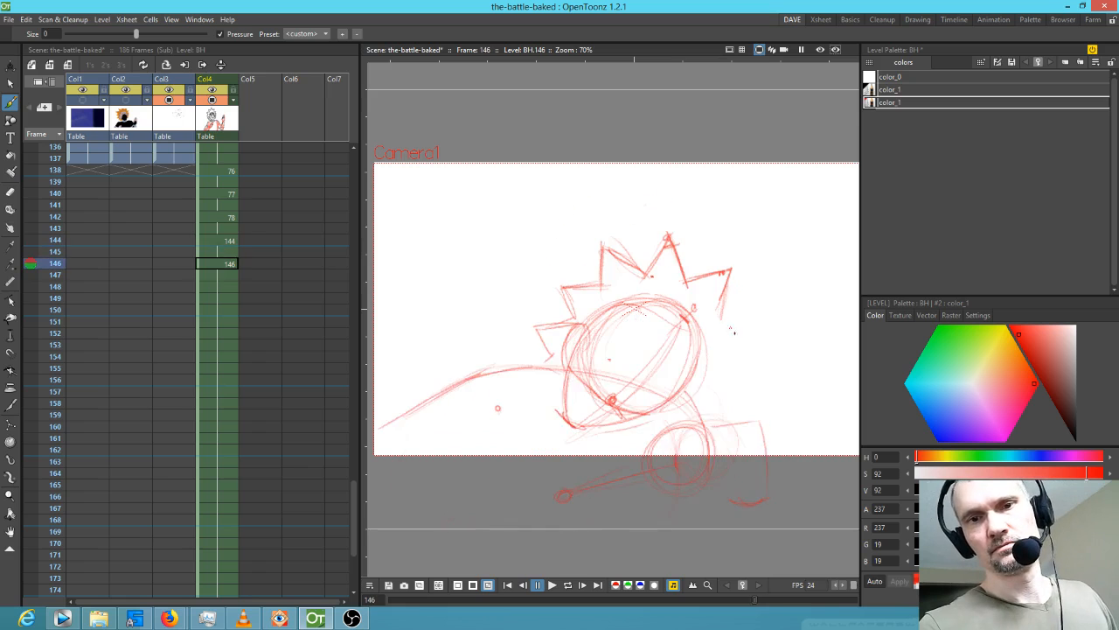
# Draw the right-hand hair spikes down to the cheek at frame 146, checking their placement against frame 144.
pyautogui.press(',')
pyautogui.press('.')
pyautogui.moveTo(715, 322)
pyautogui.mouseDown()
pyautogui.moveTo(753, 349)
pyautogui.moveTo(712, 363)
pyautogui.moveTo(738, 367)
pyautogui.moveTo(721, 394)
pyautogui.moveTo(705, 363)
pyautogui.moveTo(694, 394)
pyautogui.mouseUp()
pyautogui.press(',')
pyautogui.press('.')
pyautogui.moveTo(718, 396)
pyautogui.mouseDown()
pyautogui.moveTo(695, 394)
pyautogui.moveTo(696, 414)
pyautogui.mouseUp()
pyautogui.moveTo(696, 416); pyautogui.dragTo(687, 399)
pyautogui.press(',')
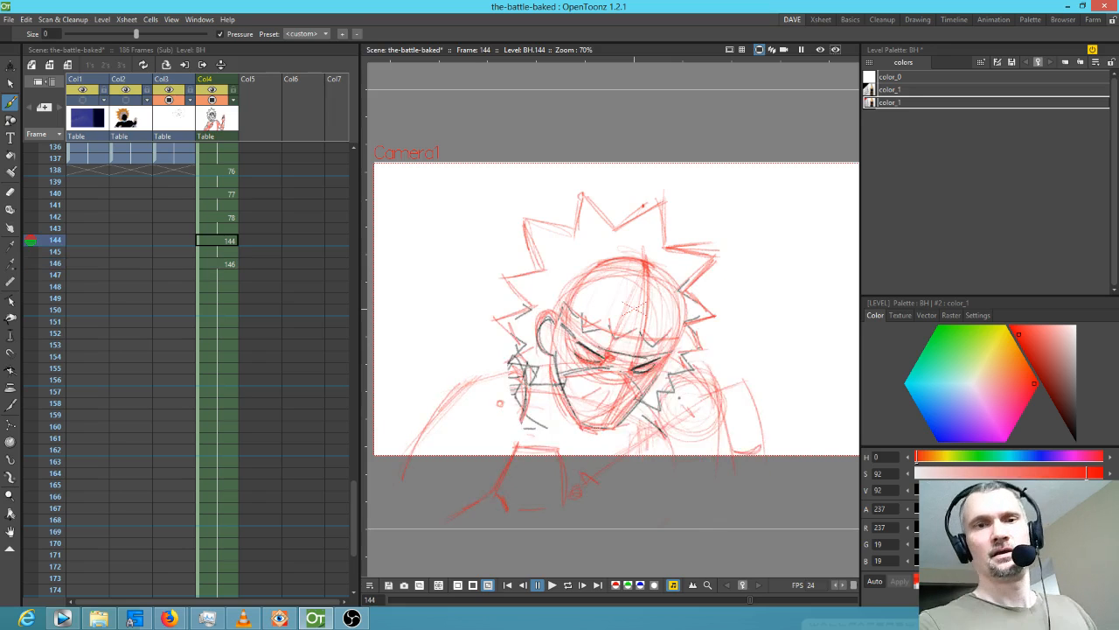
# Sketch brow construction curves across the tilted head at frame 146, comparing them with frame 144.
pyautogui.press('.')
pyautogui.moveTo(600, 383); pyautogui.dragTo(642, 410)
pyautogui.moveTo(588, 336)
pyautogui.mouseDown()
pyautogui.moveTo(628, 398)
pyautogui.moveTo(589, 341)
pyautogui.moveTo(646, 400)
pyautogui.moveTo(661, 396)
pyautogui.moveTo(622, 383)
pyautogui.moveTo(673, 399)
pyautogui.mouseUp()
pyautogui.moveTo(602, 378); pyautogui.dragTo(648, 398)
pyautogui.press(',')
pyautogui.press('.')
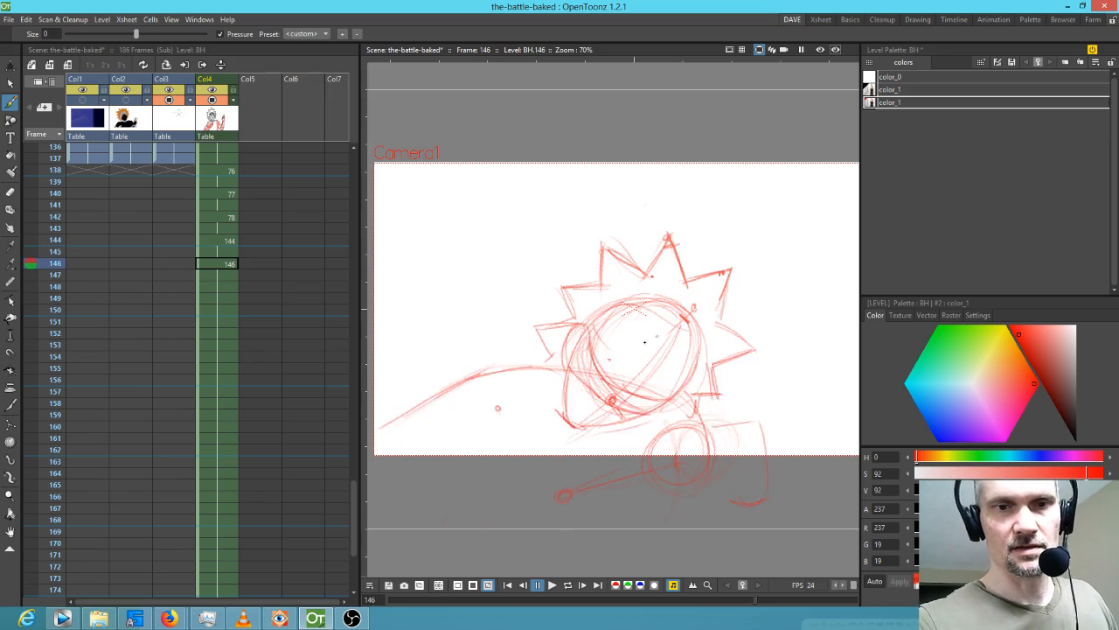
# Draw the forehead hairline with its small fringe spikes along the brow at frame 146, flipping to frame 144 for reference.
pyautogui.moveTo(599, 330)
pyautogui.mouseDown()
pyautogui.moveTo(651, 379)
pyautogui.moveTo(604, 335)
pyautogui.moveTo(686, 387)
pyautogui.moveTo(632, 376)
pyautogui.moveTo(651, 384)
pyautogui.moveTo(595, 333)
pyautogui.moveTo(682, 392)
pyautogui.mouseUp()
pyautogui.moveTo(592, 334); pyautogui.dragTo(612, 390)
pyautogui.moveTo(592, 345); pyautogui.dragTo(654, 404)
pyautogui.press(',')
pyautogui.press('.')
pyautogui.moveTo(614, 350)
pyautogui.mouseDown()
pyautogui.moveTo(648, 361)
pyautogui.moveTo(663, 381)
pyautogui.moveTo(642, 369)
pyautogui.moveTo(668, 394)
pyautogui.mouseUp()
pyautogui.press(',')
pyautogui.press('.')
pyautogui.press(',')
pyautogui.press('.')
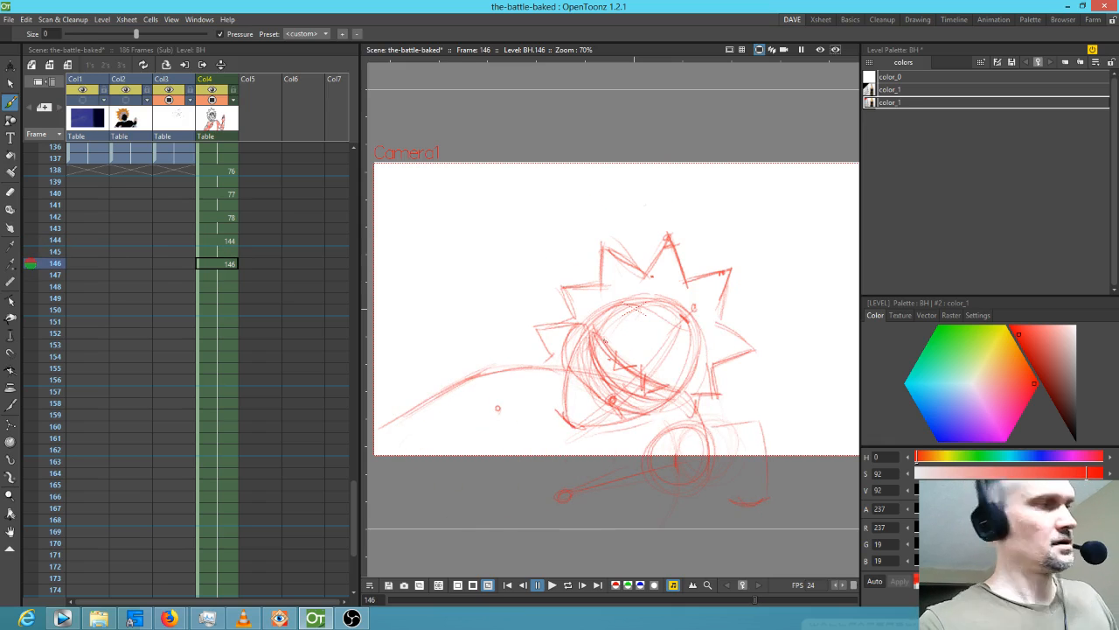
# Erase the stray construction lines around the lower face at frame 146 and compare the face with frame 144.
pyautogui.press('a')
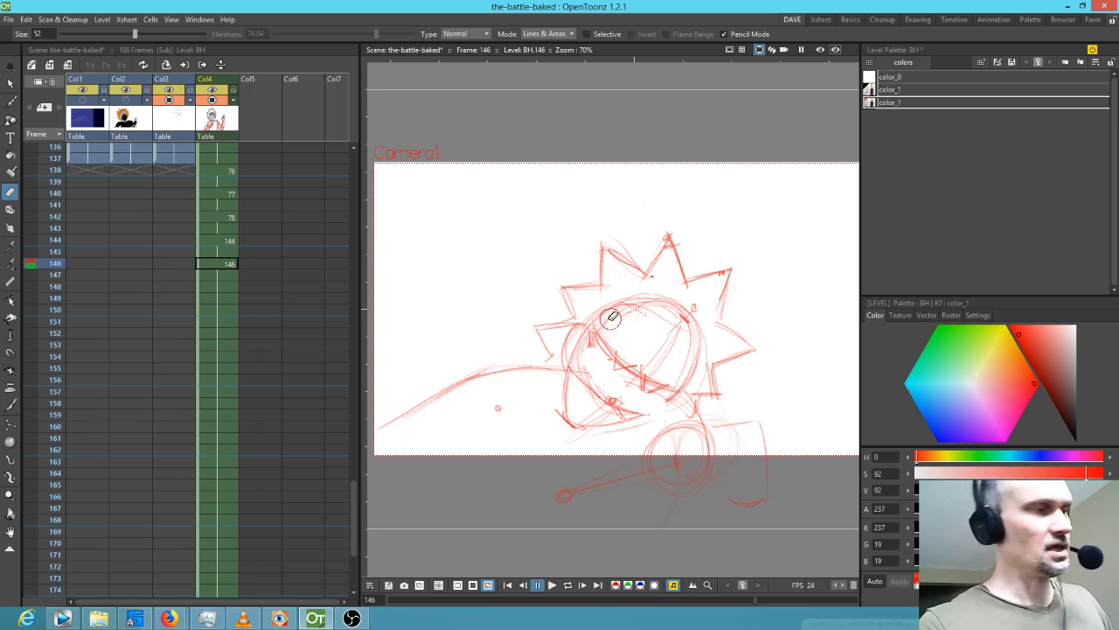
pyautogui.press('b')
pyautogui.press(',')
pyautogui.press('.')
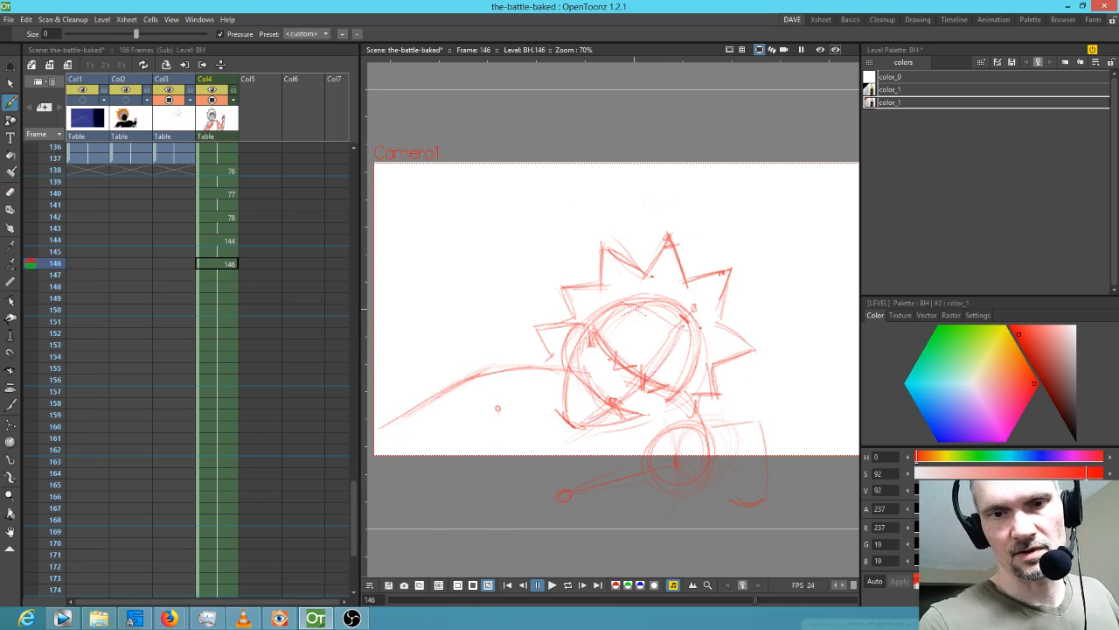
pyautogui.press(',')
pyautogui.press('.')
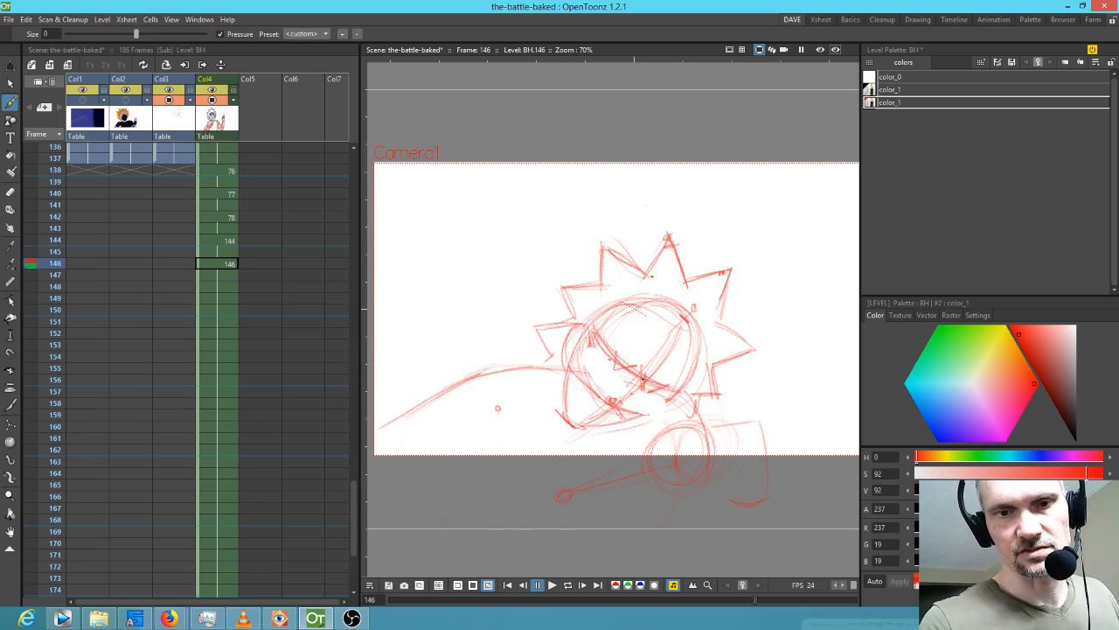
pyautogui.press(',')
pyautogui.press('.')
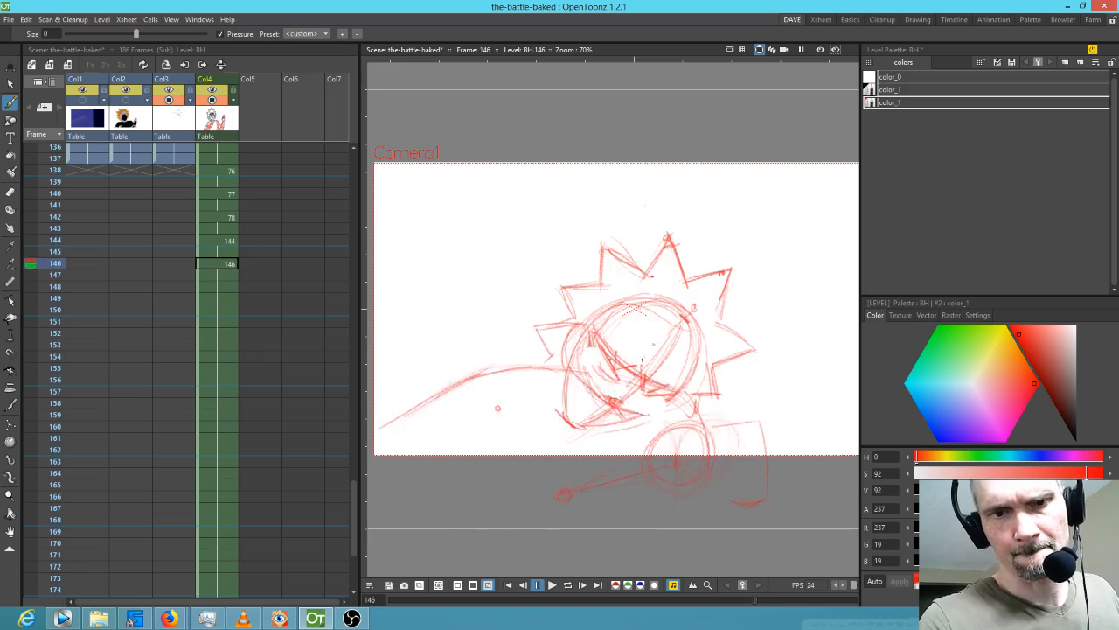
# Sketch both angry eyes beneath the hairline at frame 146, flipping repeatedly to frame 144 to match them.
pyautogui.moveTo(599, 359); pyautogui.dragTo(657, 401)
pyautogui.press(',')
pyautogui.press('.')
pyautogui.press(',')
pyautogui.press('.')
pyautogui.press(',')
pyautogui.press('.')
# Strengthen the face outline and sketch the ear beside the hairline at frame 146, checking against frame 144.
pyautogui.moveTo(664, 404)
pyautogui.mouseDown()
pyautogui.moveTo(634, 423)
pyautogui.moveTo(656, 411)
pyautogui.moveTo(572, 425)
pyautogui.moveTo(575, 354)
pyautogui.mouseUp()
pyautogui.press(',')
pyautogui.press('.')
pyautogui.moveTo(587, 316); pyautogui.dragTo(585, 349)
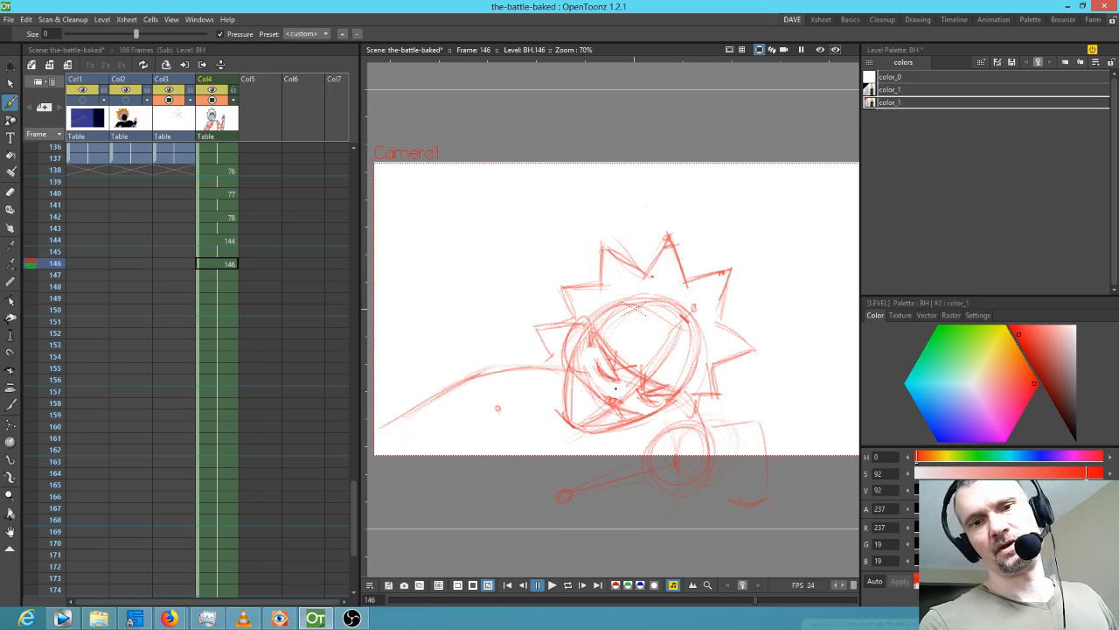
# Try to distort the lassoed jaw downward at frame 146, checking the face in a mirrored view.
pyautogui.press('s')
pyautogui.moveTo(661, 427)
pyautogui.mouseDown()
pyautogui.moveTo(627, 402)
pyautogui.moveTo(544, 418)
pyautogui.moveTo(662, 428)
pyautogui.mouseUp()
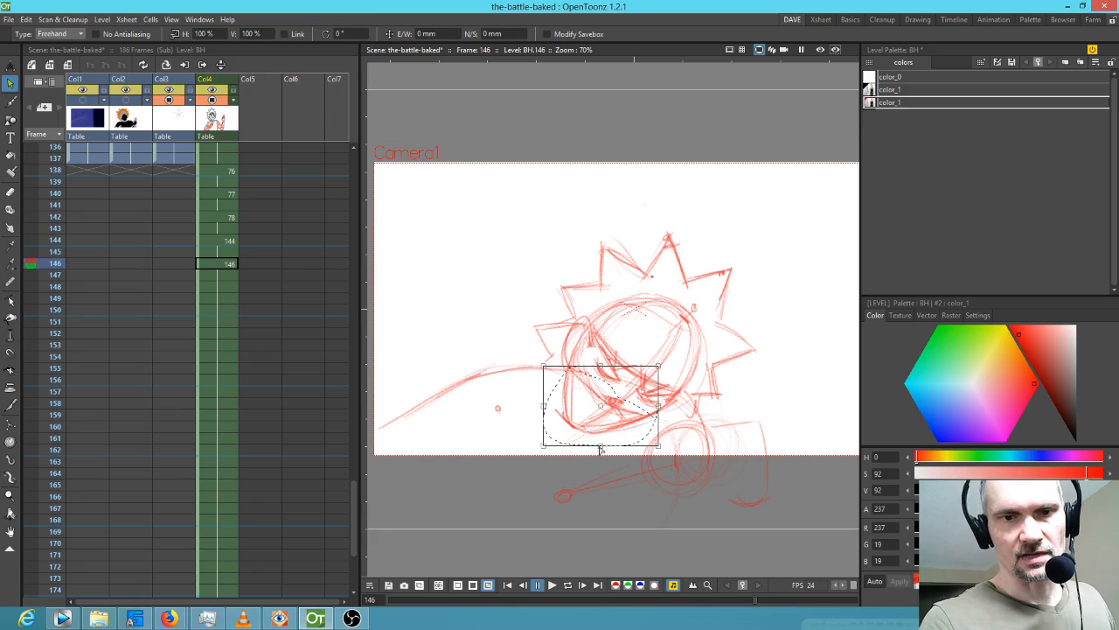
pyautogui.moveTo(601, 448)
pyautogui.mouseDown()
pyautogui.moveTo(605, 462)
pyautogui.moveTo(634, 467)
pyautogui.moveTo(548, 464)
pyautogui.moveTo(556, 476)
pyautogui.moveTo(559, 458)
pyautogui.mouseUp()
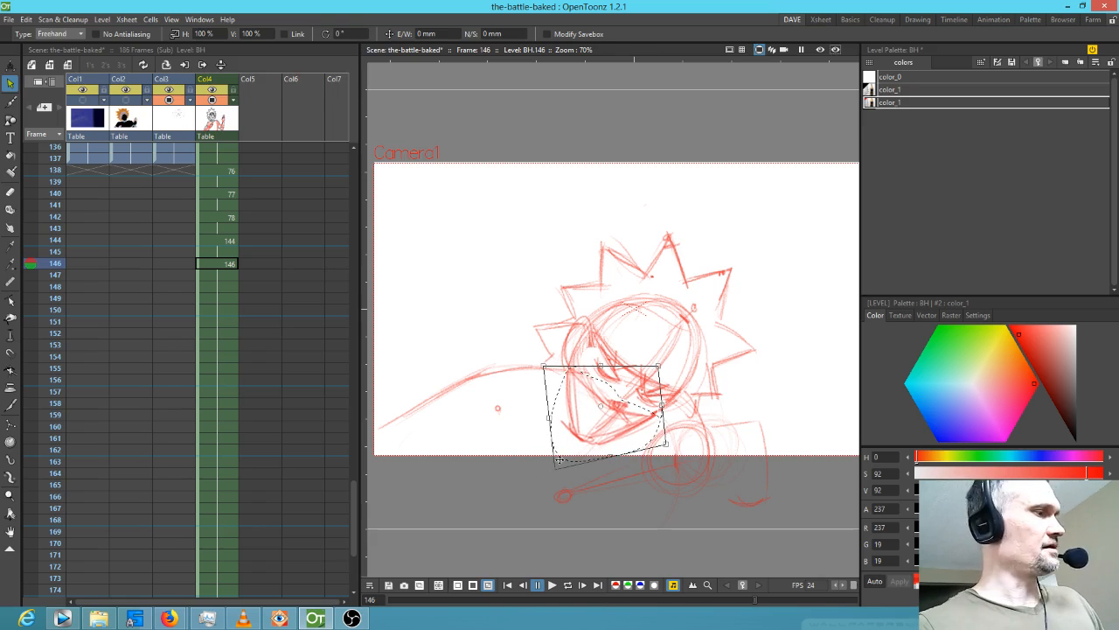
pyautogui.hotkey('shift', 'h')
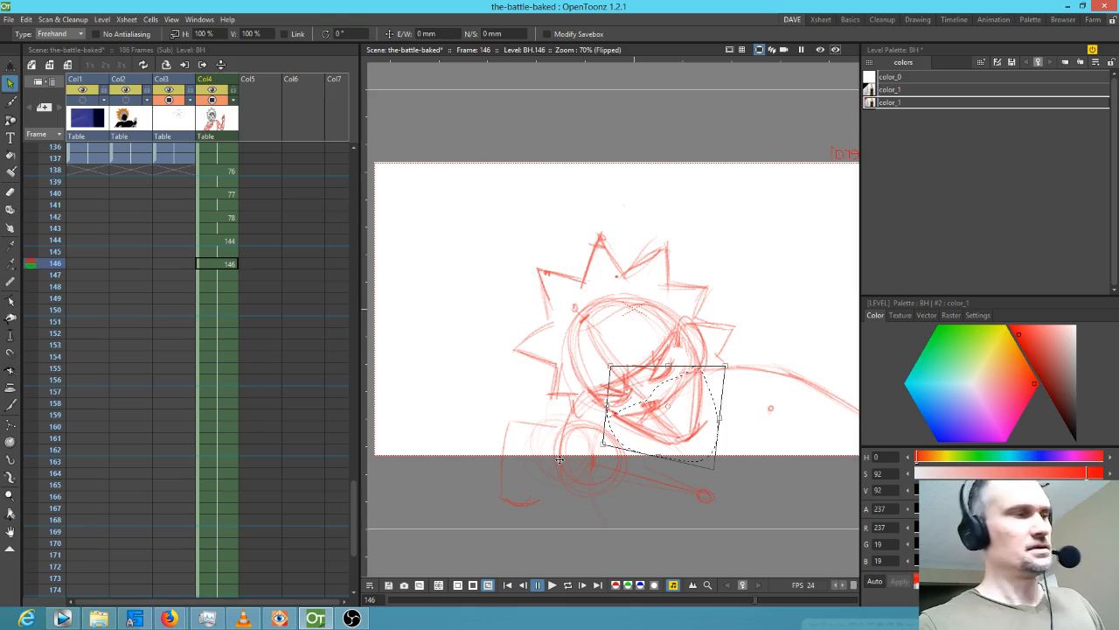
pyautogui.hotkey('shift', 'h')
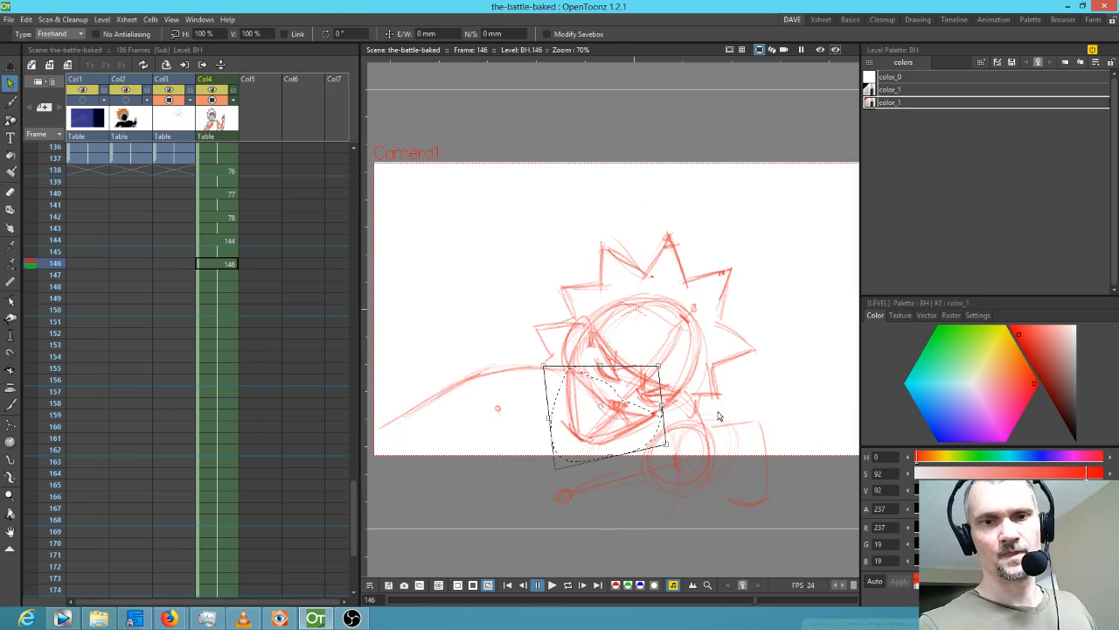
# Delete the selected jaw at frame 146 and restore its outline with the brush, using frame 144 as reference.
pyautogui.press('Delete')
pyautogui.press('b')
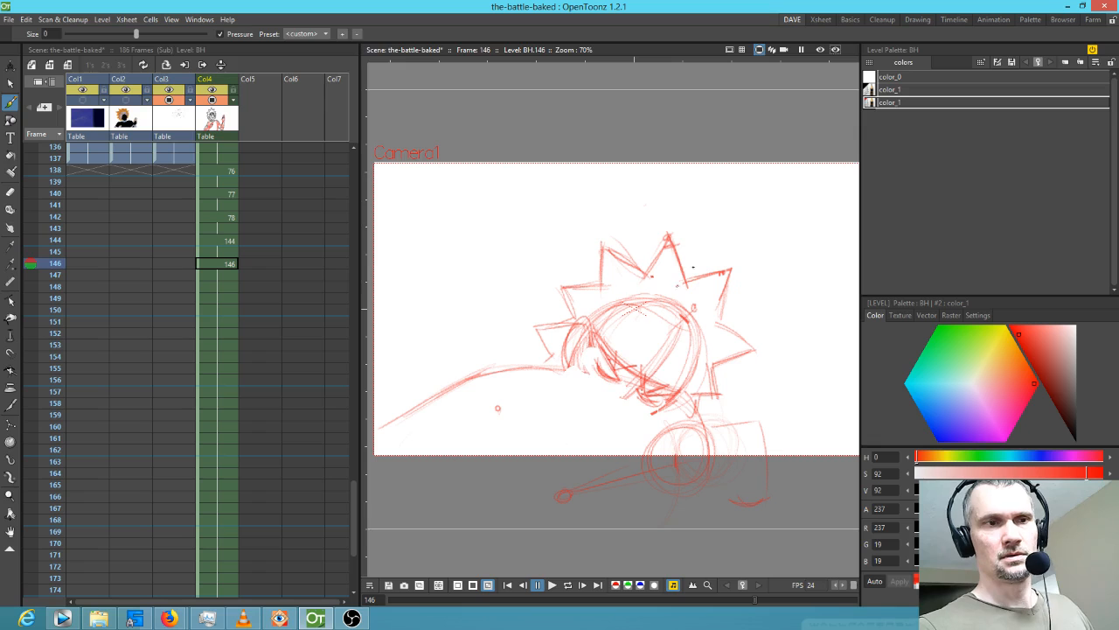
pyautogui.click(223, 241)
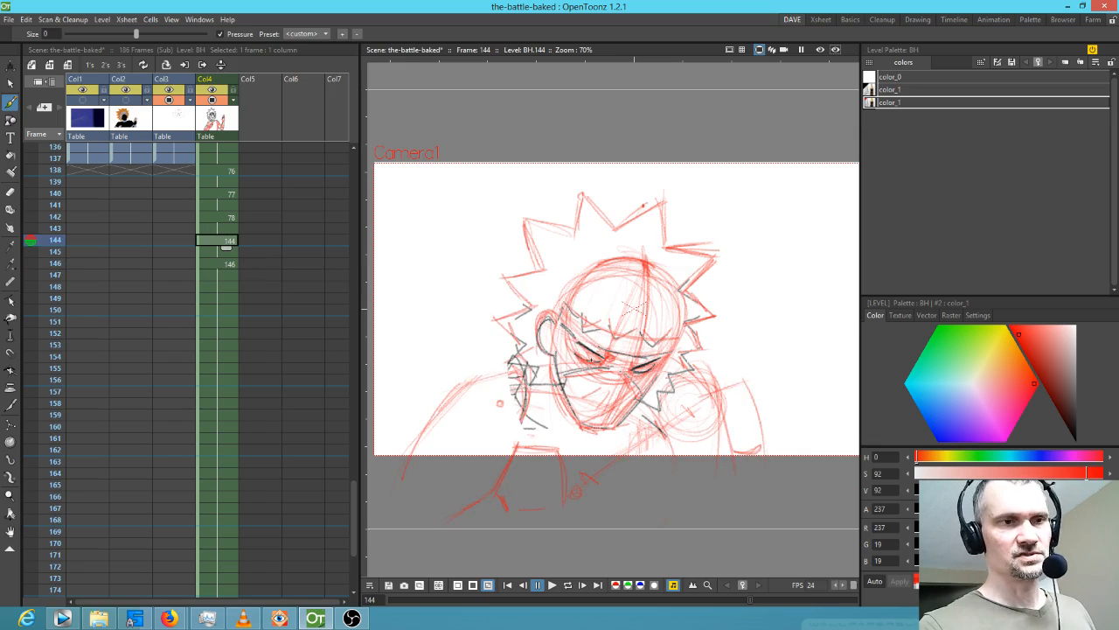
pyautogui.press('.')
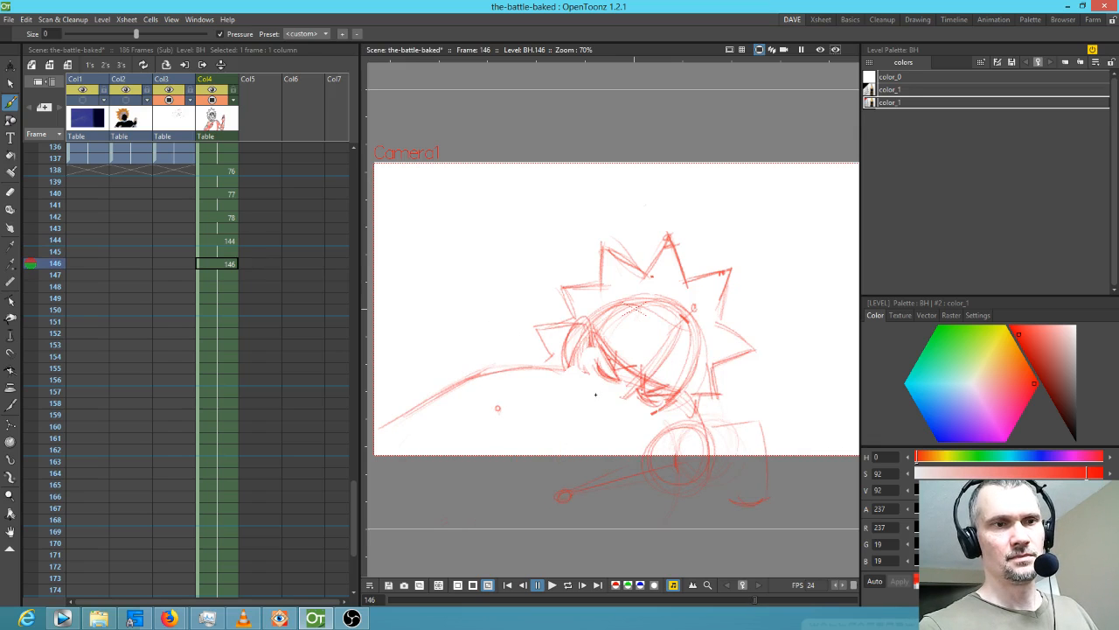
pyautogui.moveTo(647, 387); pyautogui.dragTo(654, 385)
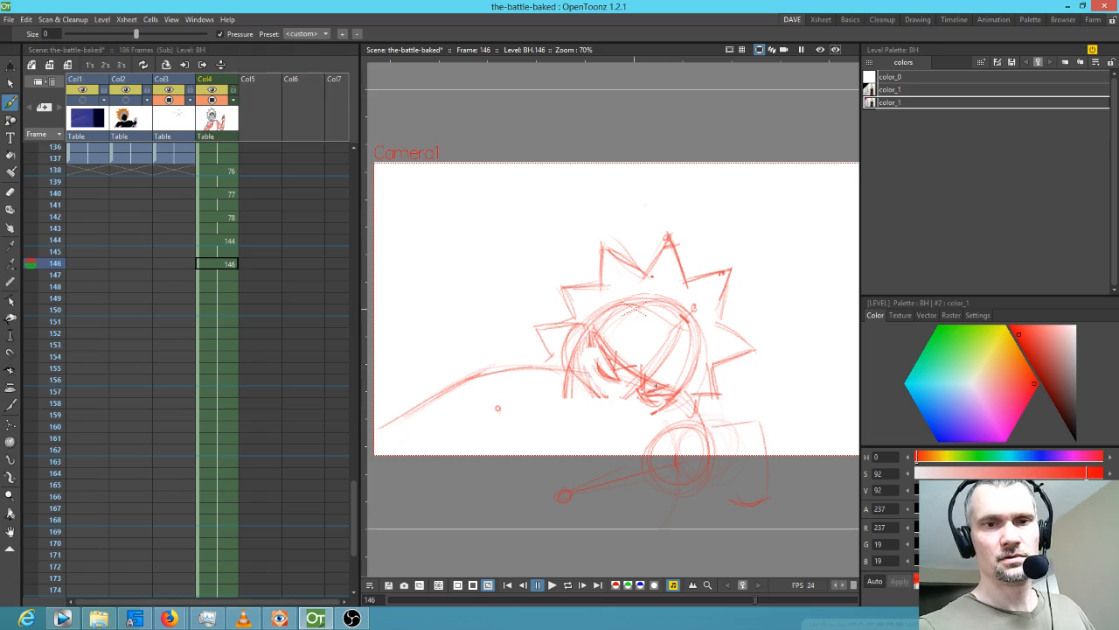
pyautogui.moveTo(567, 354)
pyautogui.mouseDown()
pyautogui.moveTo(577, 427)
pyautogui.moveTo(649, 415)
pyautogui.mouseUp()
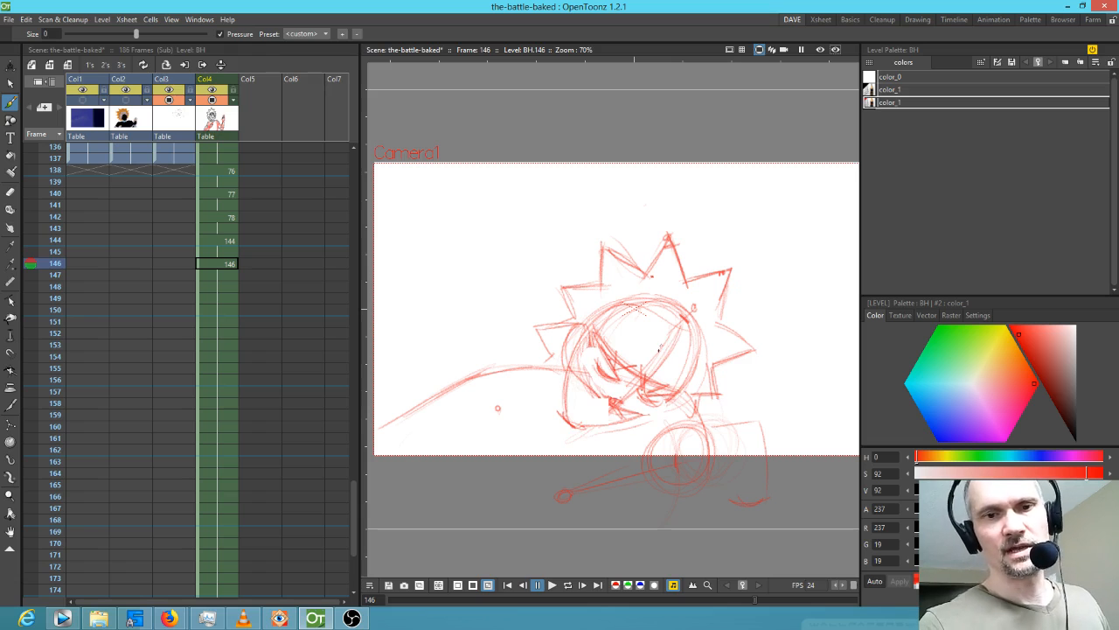
# Lasso the jaw at frame 146 and stretch its lower-left corner downward to lengthen the chin.
pyautogui.press('s')
pyautogui.moveTo(652, 418)
pyautogui.mouseDown()
pyautogui.moveTo(639, 440)
pyautogui.moveTo(657, 411)
pyautogui.moveTo(568, 365)
pyautogui.moveTo(650, 407)
pyautogui.mouseUp()
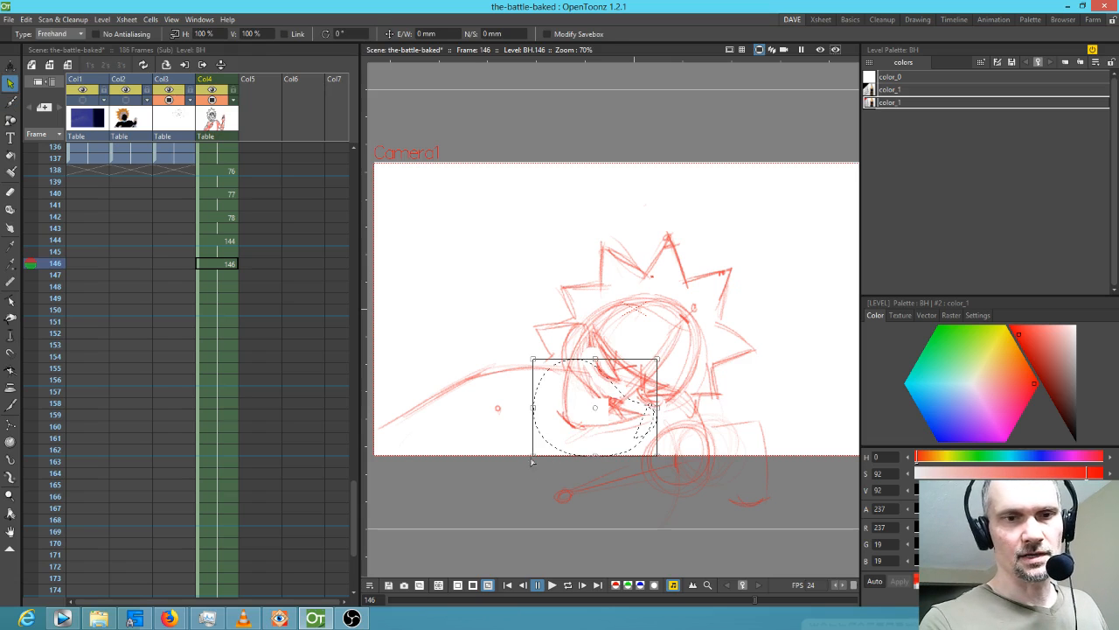
pyautogui.moveTo(534, 456); pyautogui.dragTo(549, 491)
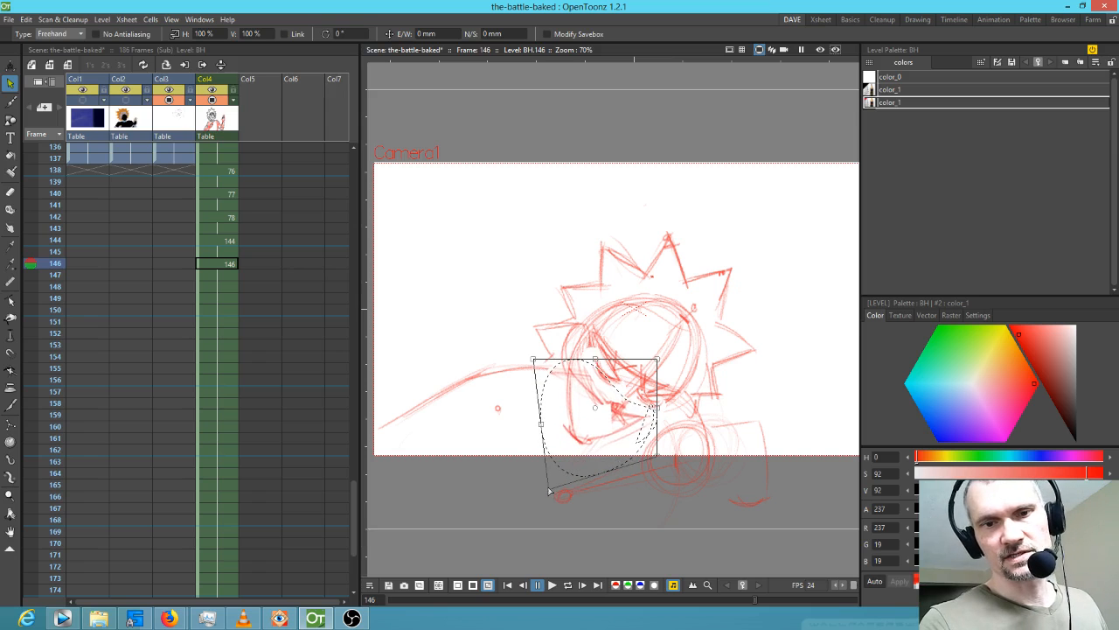
pyautogui.click(662, 459)
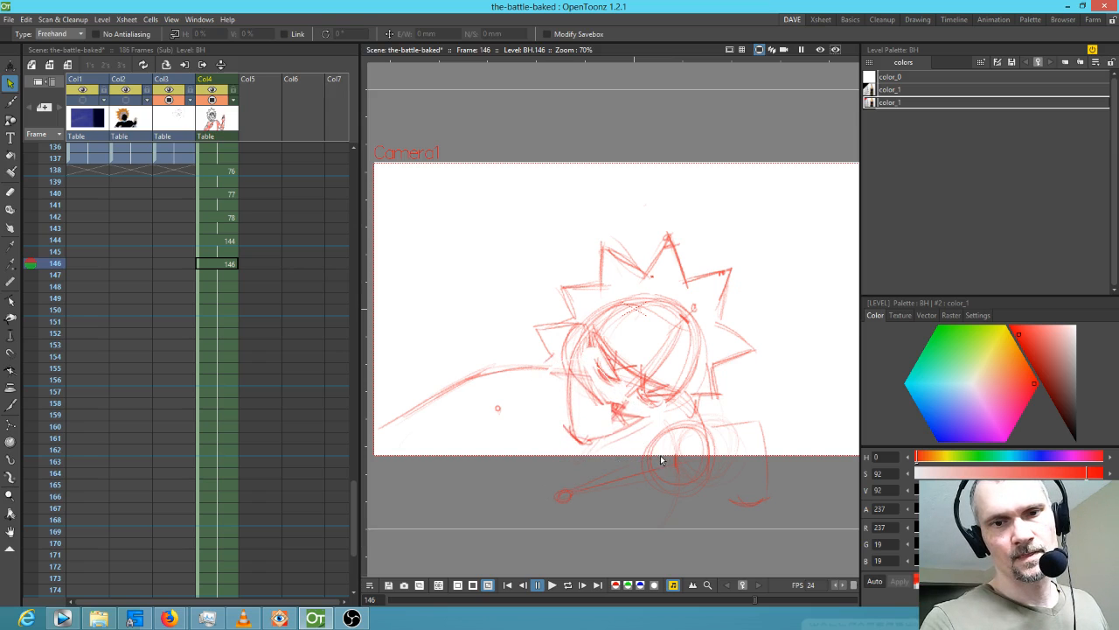
# Reselect the lower face at frame 146 and distort its corners to refine the jaw, checking it in a mirrored view.
pyautogui.moveTo(657, 420)
pyautogui.mouseDown()
pyautogui.moveTo(600, 394)
pyautogui.moveTo(664, 408)
pyautogui.moveTo(672, 427)
pyautogui.moveTo(680, 418)
pyautogui.mouseUp()
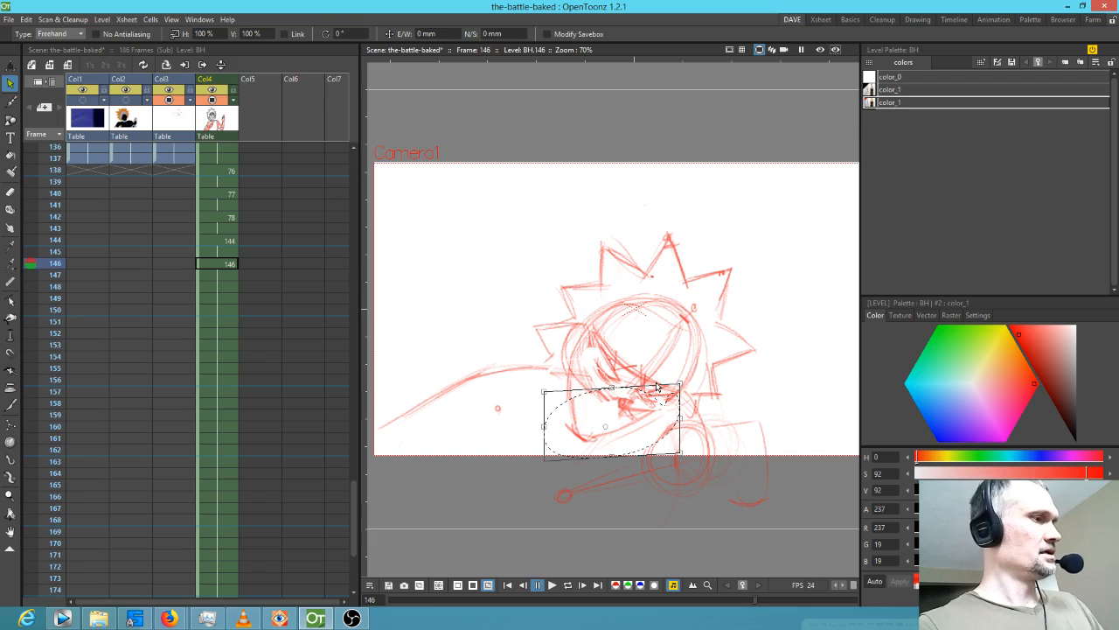
pyautogui.hotkey('shift', 'h')
pyautogui.hotkey('shift', 'h')
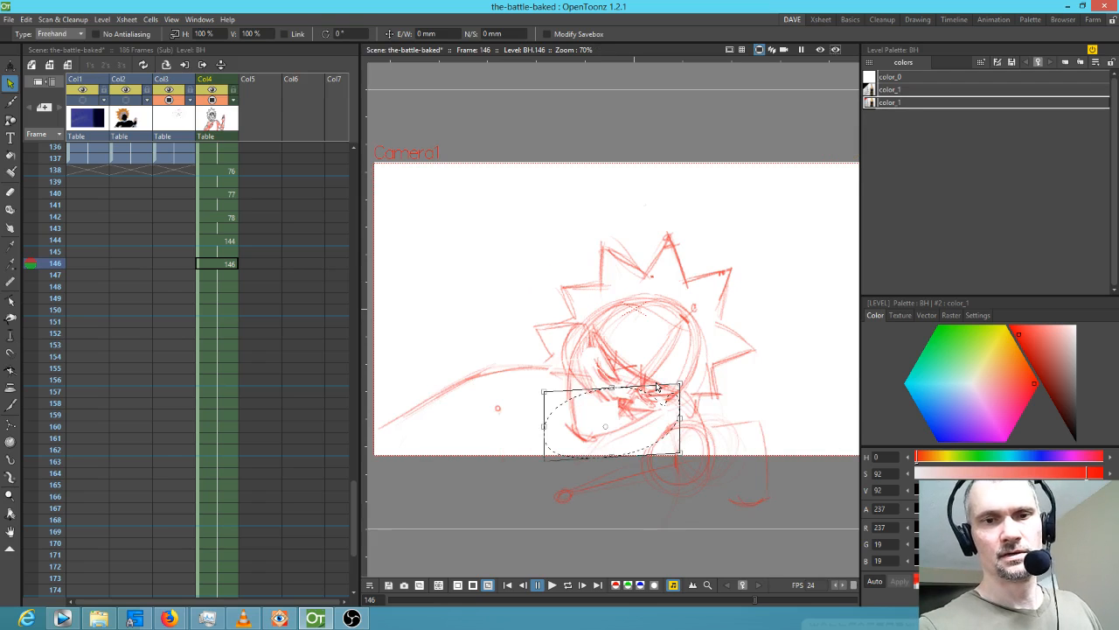
pyautogui.moveTo(544, 392); pyautogui.dragTo(542, 383)
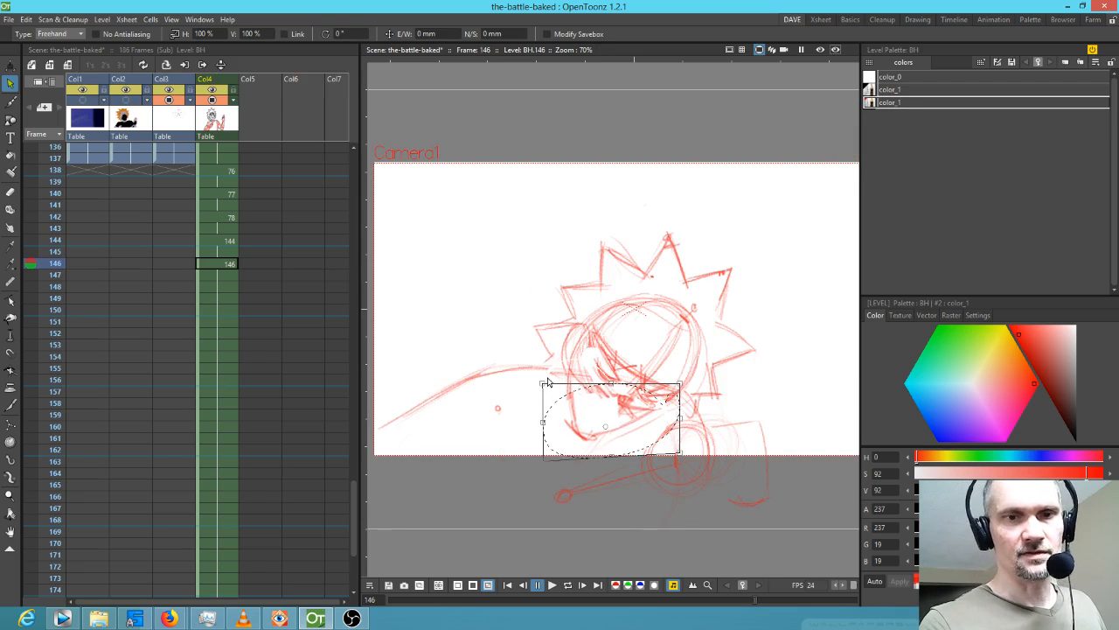
pyautogui.moveTo(544, 467); pyautogui.dragTo(551, 462)
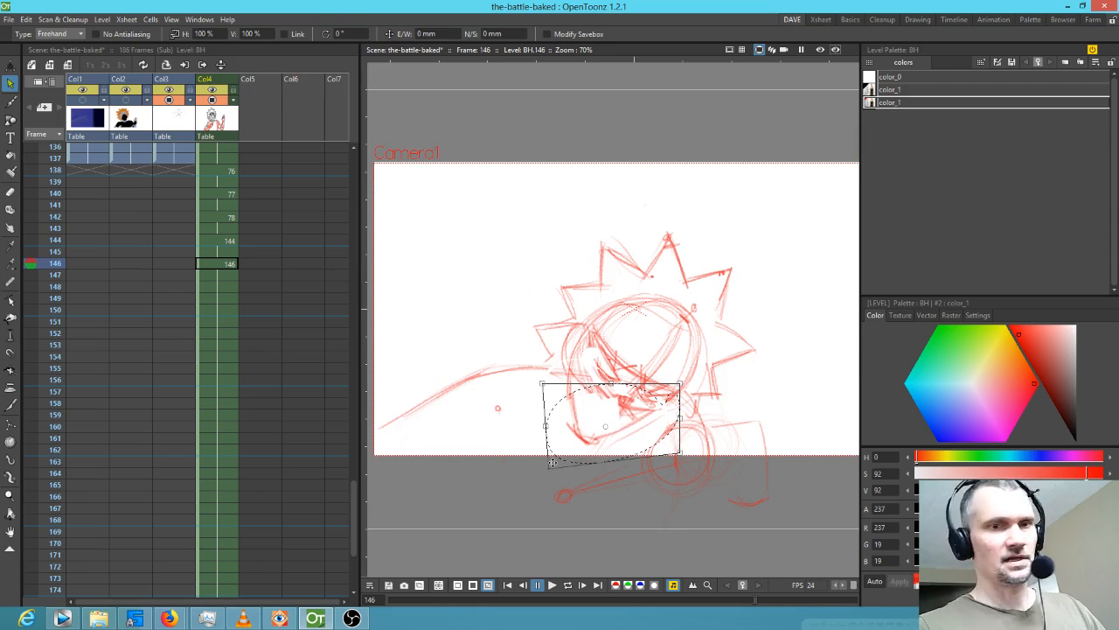
pyautogui.click(744, 381)
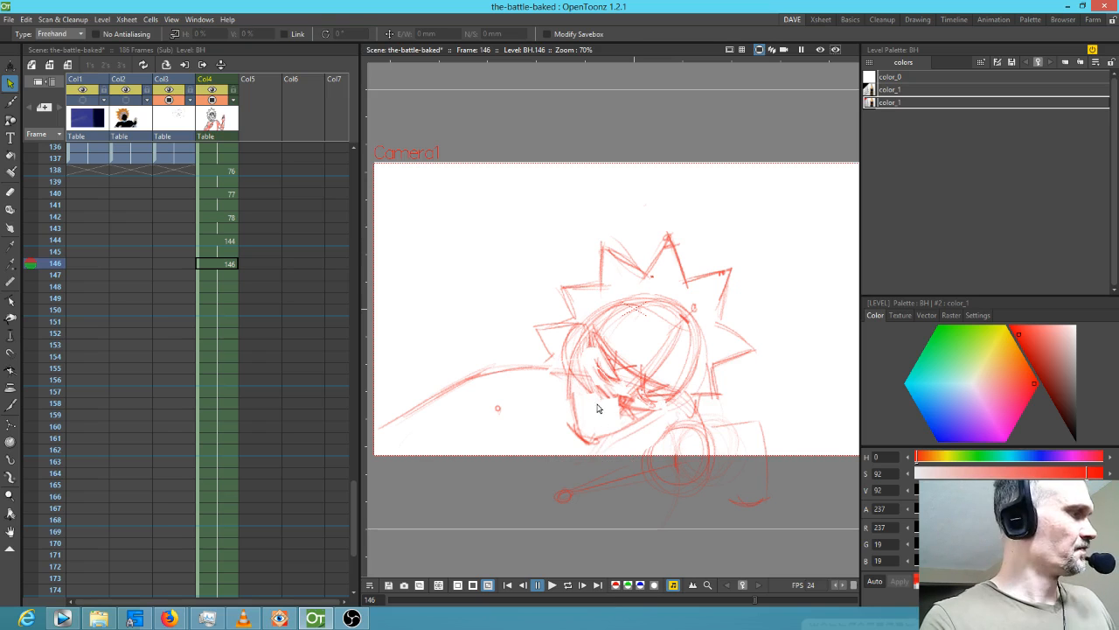
# Erase the leftover marks inside the lower face at frame 146 and sketch the mask's edge and folds.
pyautogui.press('a')
pyautogui.moveTo(585, 394)
pyautogui.mouseDown()
pyautogui.moveTo(627, 405)
pyautogui.moveTo(592, 393)
pyautogui.moveTo(609, 402)
pyautogui.mouseUp()
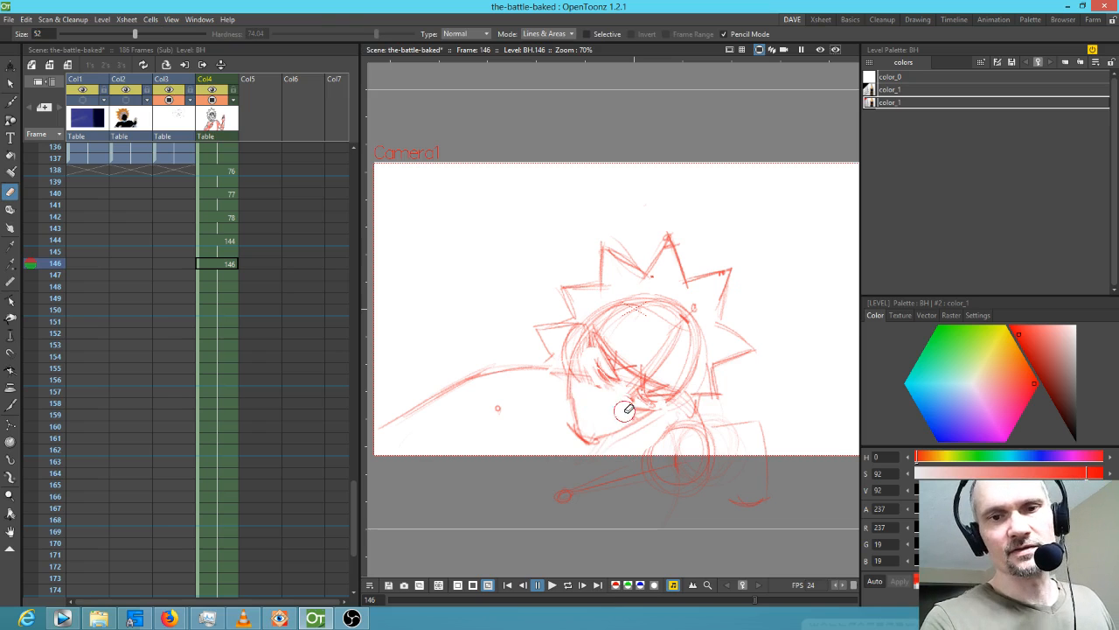
pyautogui.press('b')
pyautogui.moveTo(583, 384)
pyautogui.mouseDown()
pyautogui.moveTo(652, 405)
pyautogui.moveTo(635, 399)
pyautogui.moveTo(641, 413)
pyautogui.moveTo(574, 381)
pyautogui.moveTo(601, 403)
pyautogui.moveTo(616, 400)
pyautogui.moveTo(595, 425)
pyautogui.mouseUp()
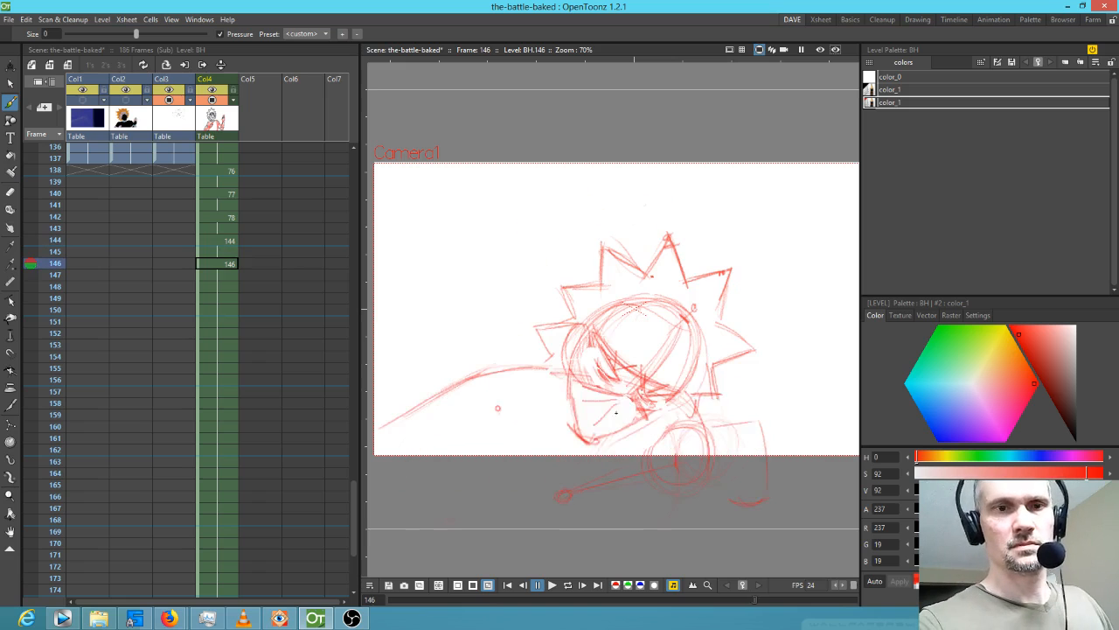
# Redraw the two left-hand hair spikes with longer, more outward points at frame 146.
pyautogui.moveTo(560, 273); pyautogui.dragTo(580, 322)
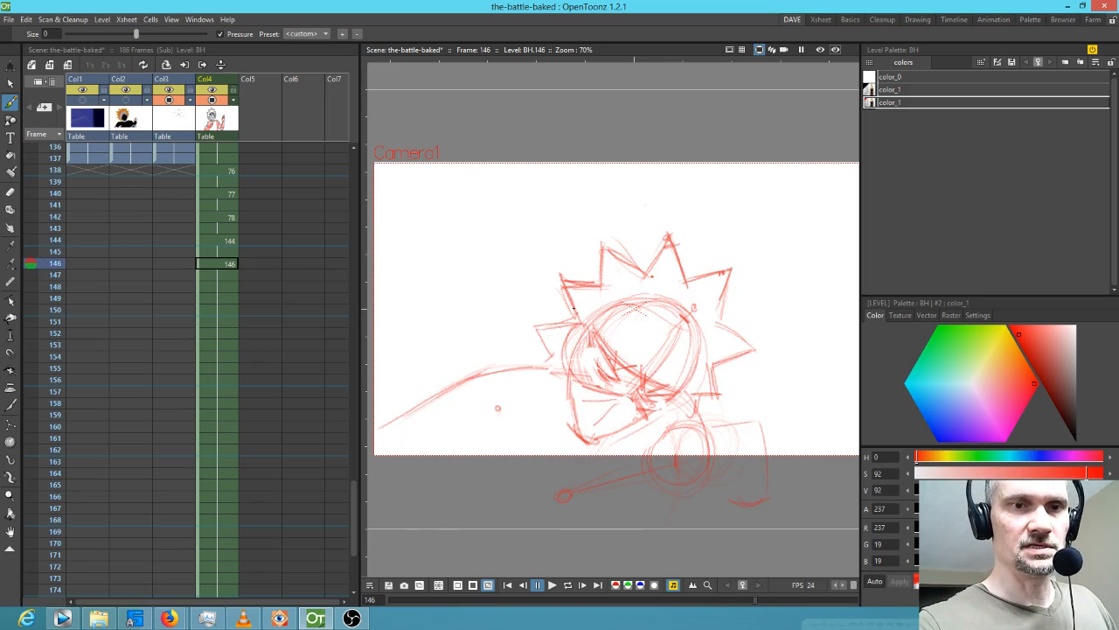
pyautogui.press('.')
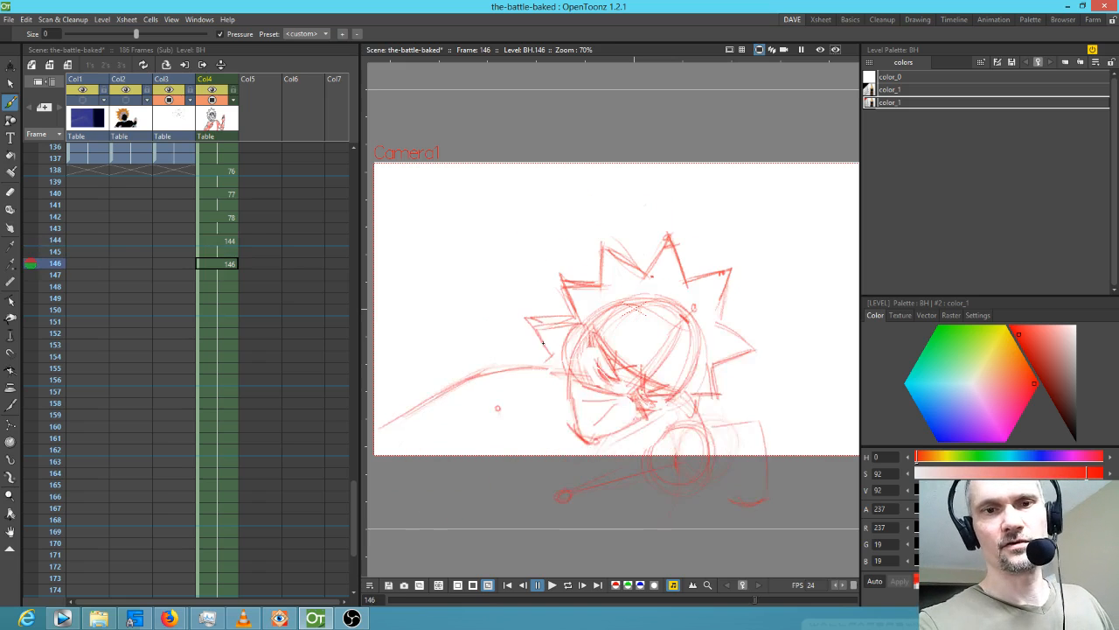
# Erase the upper skull construction lines inside the hair at frame 144.
pyautogui.press('.')
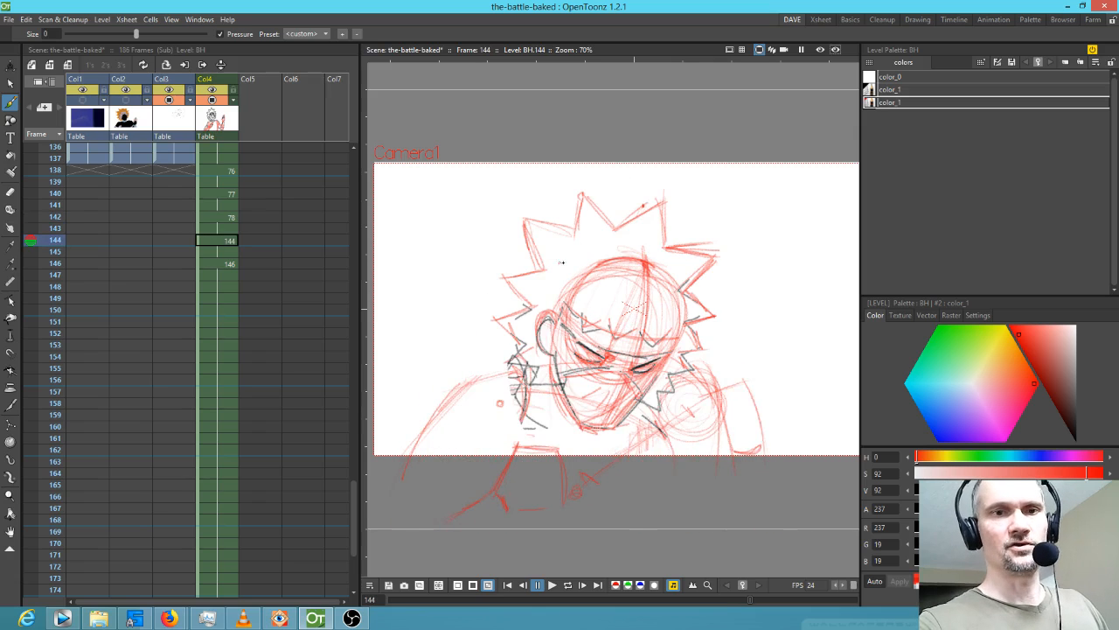
pyautogui.press('a')
pyautogui.moveTo(621, 257)
pyautogui.mouseDown()
pyautogui.moveTo(603, 267)
pyautogui.moveTo(651, 297)
pyautogui.mouseUp()
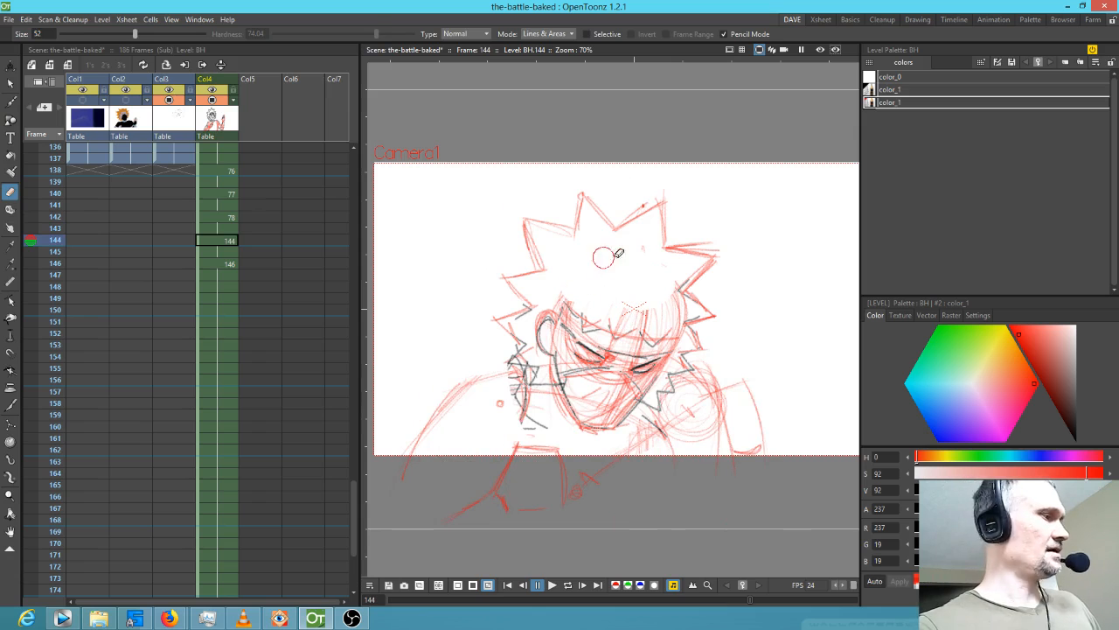
# Lasso the upper hair spikes at frame 144, shift them 7.14 mm E/W and -13.65 mm N/S, and distort the selection's upper corners.
pyautogui.press('s')
pyautogui.moveTo(715, 218)
pyautogui.mouseDown()
pyautogui.moveTo(629, 168)
pyautogui.moveTo(521, 184)
pyautogui.moveTo(473, 243)
pyautogui.moveTo(482, 292)
pyautogui.moveTo(545, 300)
pyautogui.moveTo(616, 264)
pyautogui.moveTo(677, 297)
pyautogui.moveTo(741, 223)
pyautogui.moveTo(715, 217)
pyautogui.mouseUp()
pyautogui.moveTo(711, 257); pyautogui.dragTo(716, 269)
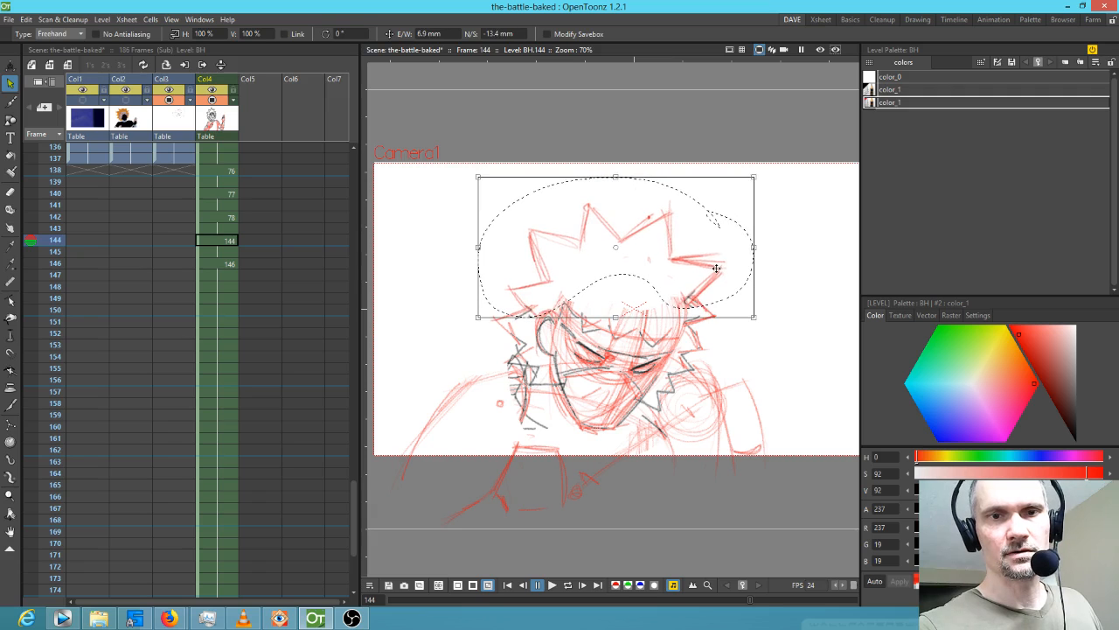
pyautogui.moveTo(758, 181); pyautogui.dragTo(765, 182)
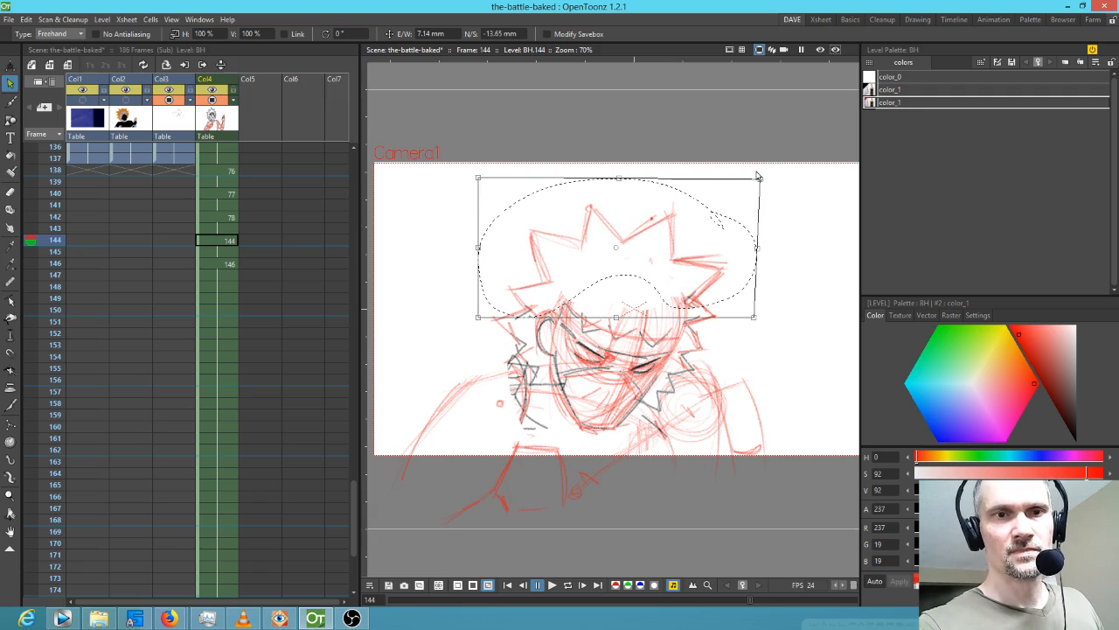
pyautogui.moveTo(479, 179); pyautogui.dragTo(492, 171)
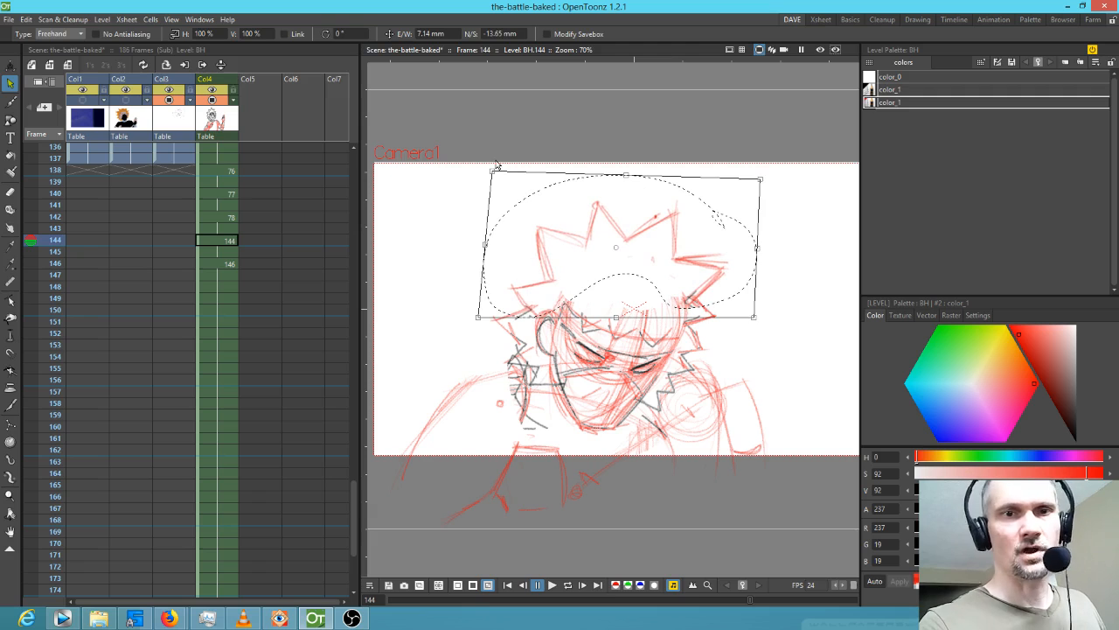
pyautogui.moveTo(762, 183); pyautogui.dragTo(753, 180)
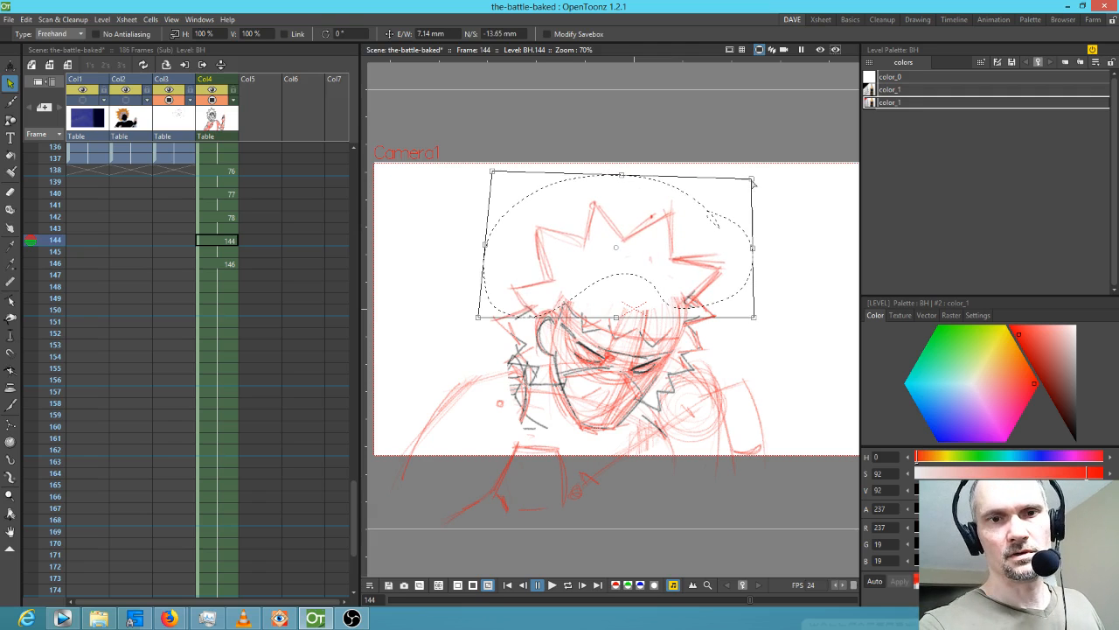
# Distort a lower corner of the lassoed hair spikes at frame 144 and compare the pose with frame 146.
pyautogui.moveTo(757, 319); pyautogui.dragTo(756, 324)
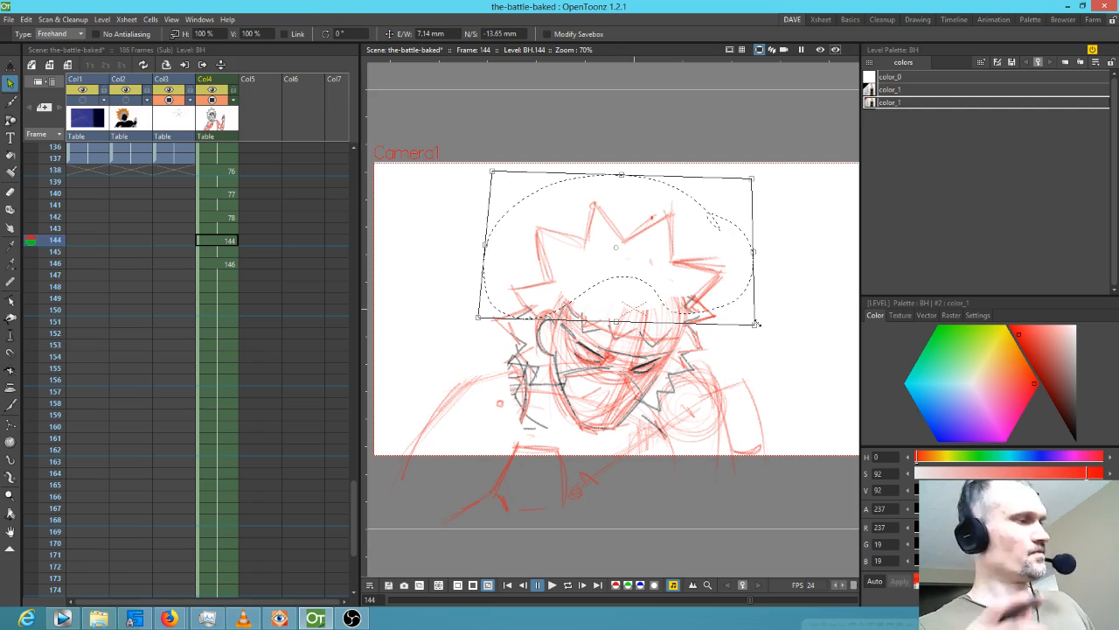
pyautogui.press(',')
pyautogui.press('.')
pyautogui.press(',')
pyautogui.press('.')
pyautogui.press(',')
pyautogui.press('.')
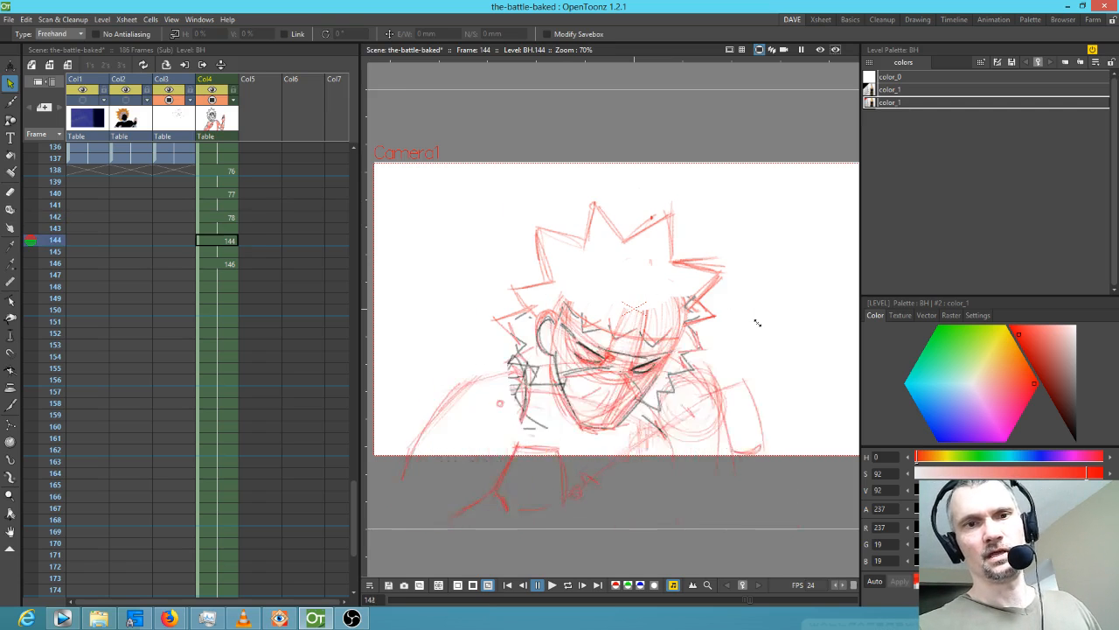
pyautogui.press('.')
pyautogui.press(',')
pyautogui.press('.')
pyautogui.press(',')
pyautogui.press('.')
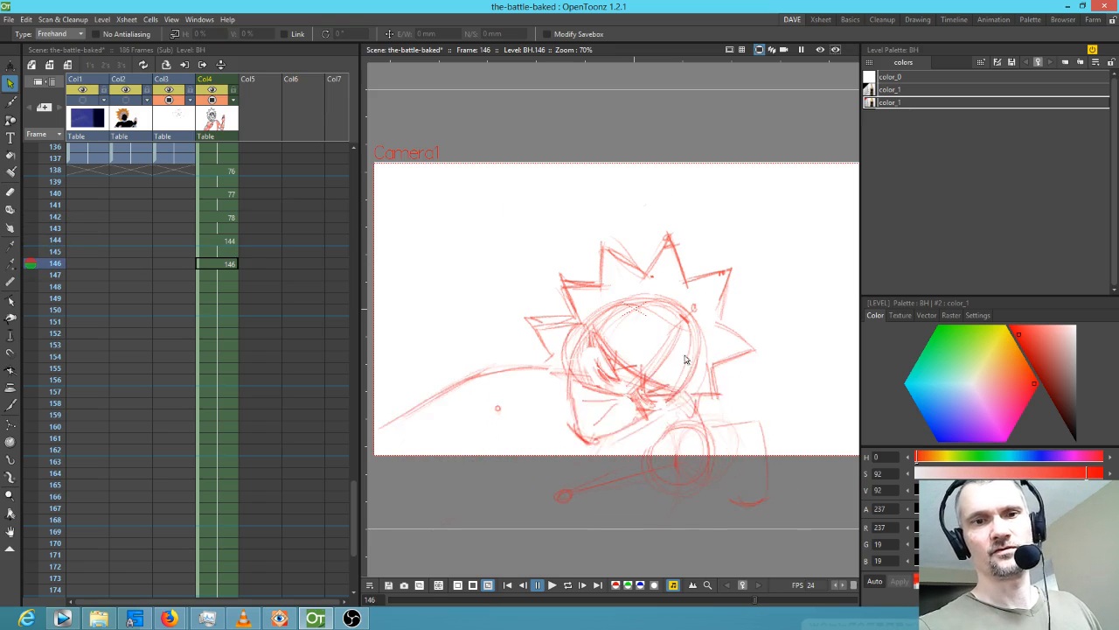
# Refine the jaw line and shoulder outline at frame 146 with the Brush, adding a curved sleeve seam across the shoulder.
pyautogui.moveTo(606, 448); pyautogui.dragTo(653, 414)
pyautogui.press('b')
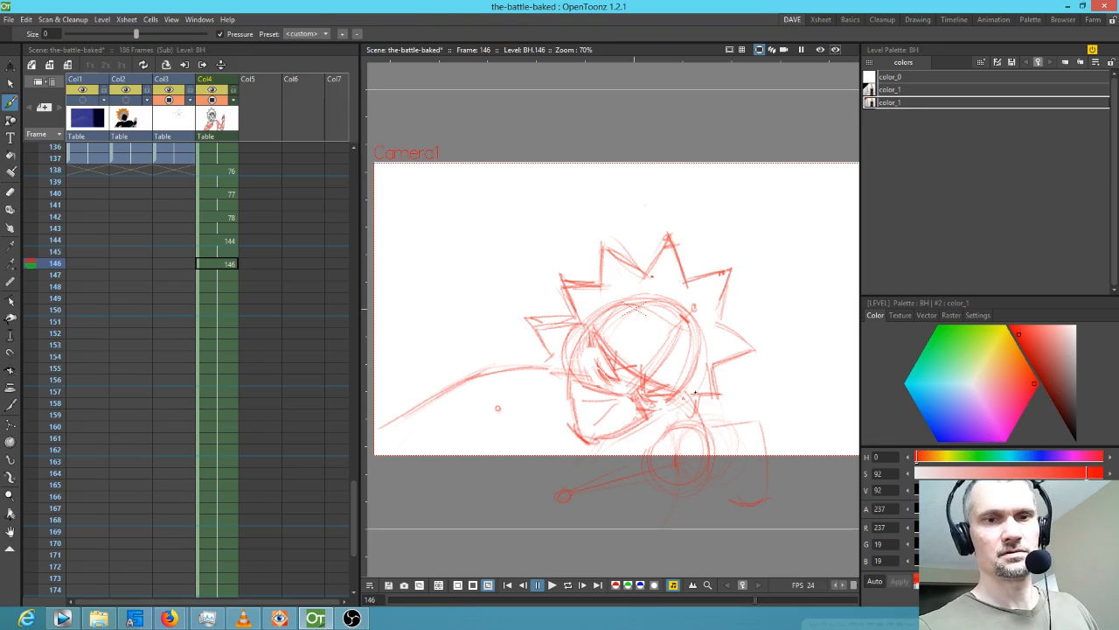
pyautogui.press(',')
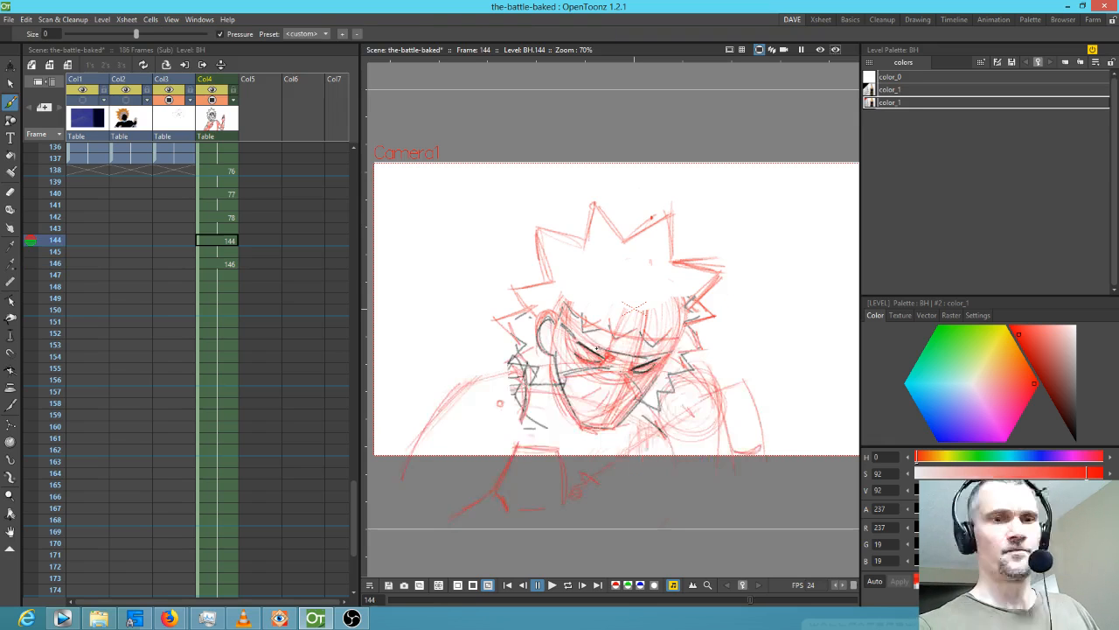
pyautogui.press('.')
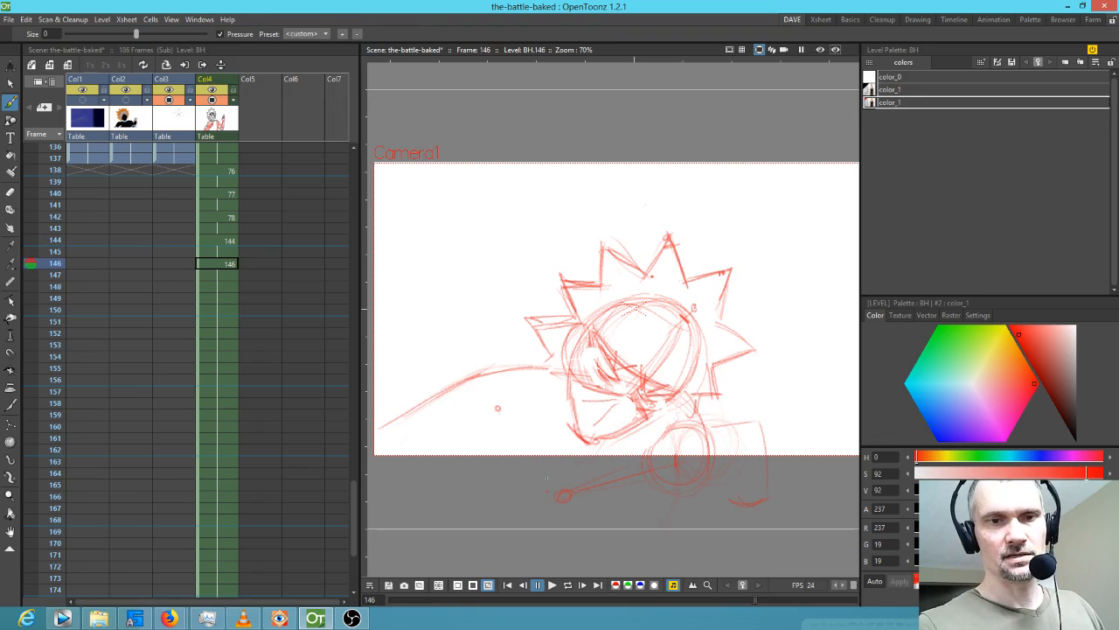
pyautogui.press(',')
pyautogui.press('.')
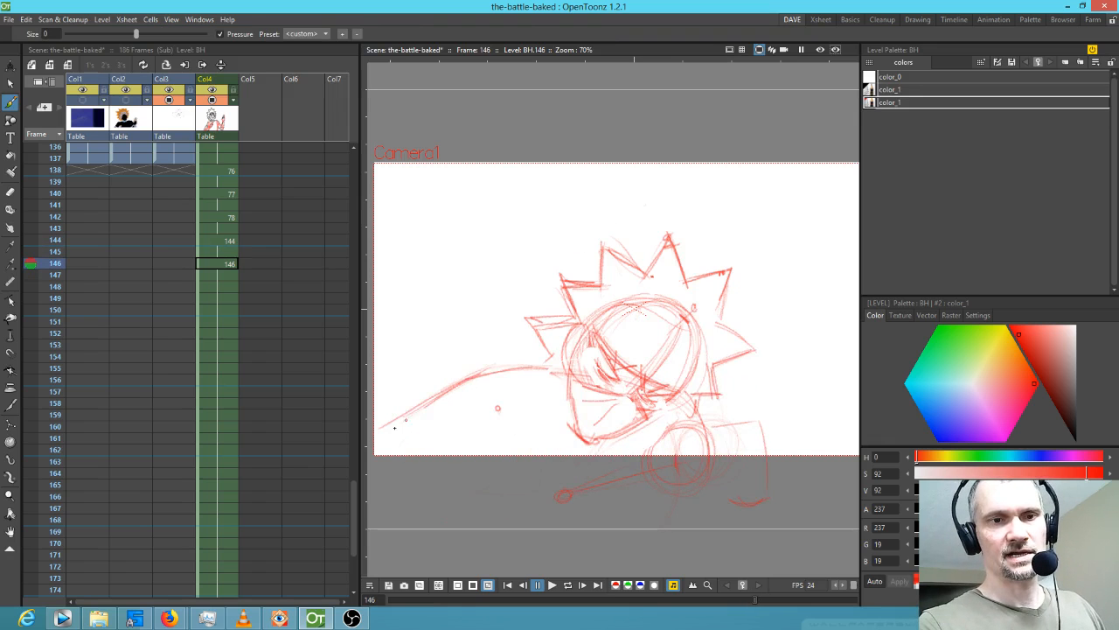
pyautogui.press(',')
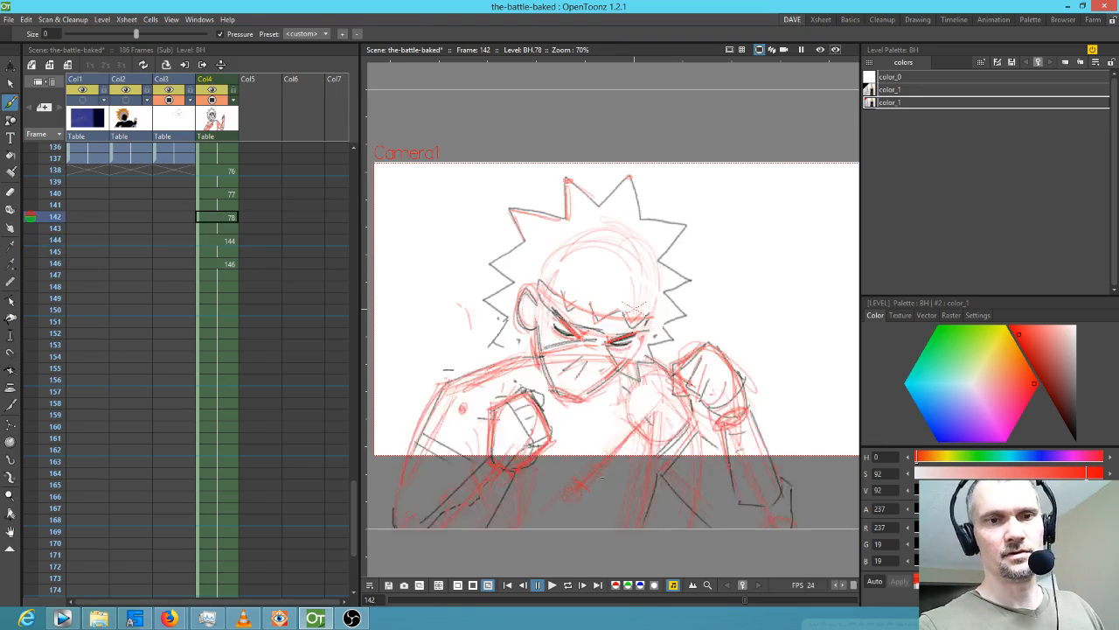
pyautogui.press('.')
pyautogui.press(',')
pyautogui.press('.')
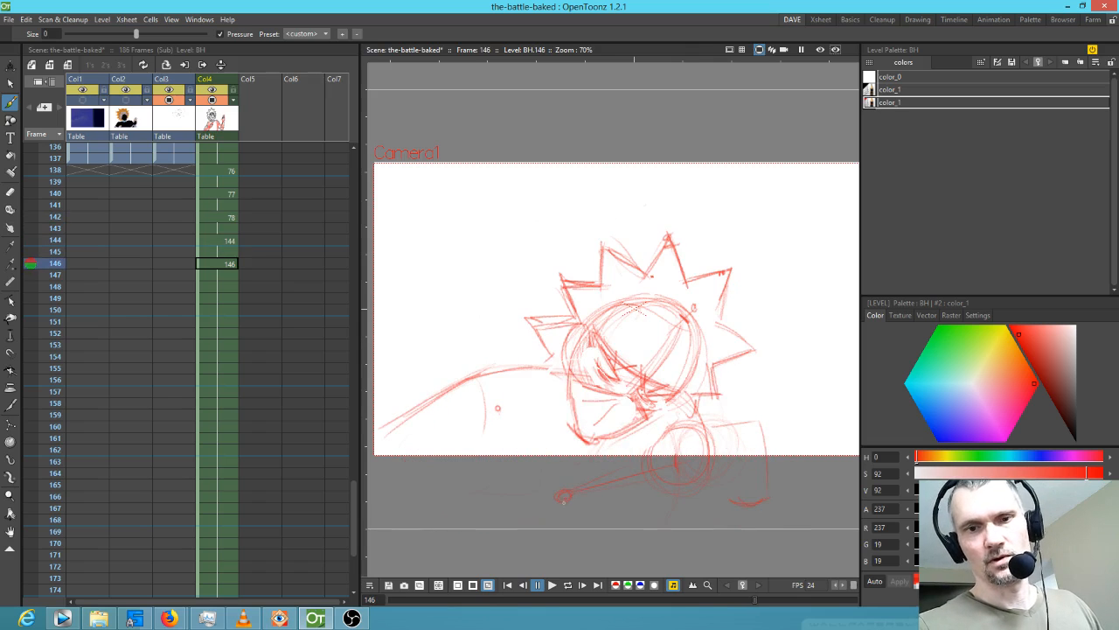
# Sketch the matching shoulder seam and the raised forearm and fist outline at frame 144, using frame 142 as reference.
pyautogui.press(',')
pyautogui.press('.')
pyautogui.press(',')
pyautogui.press(',')
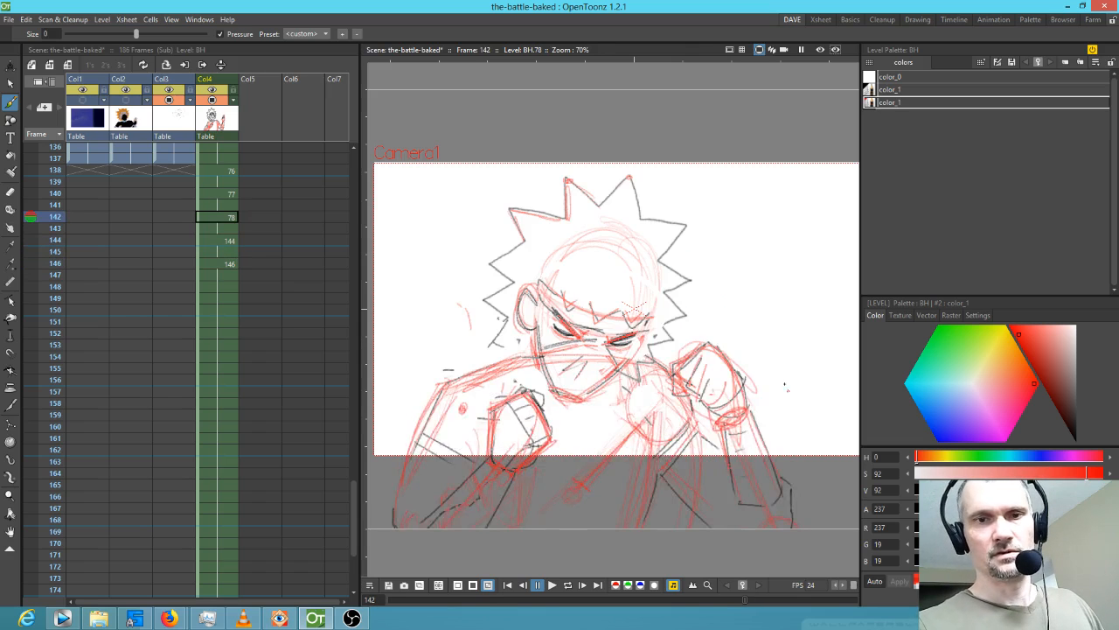
pyautogui.press('.')
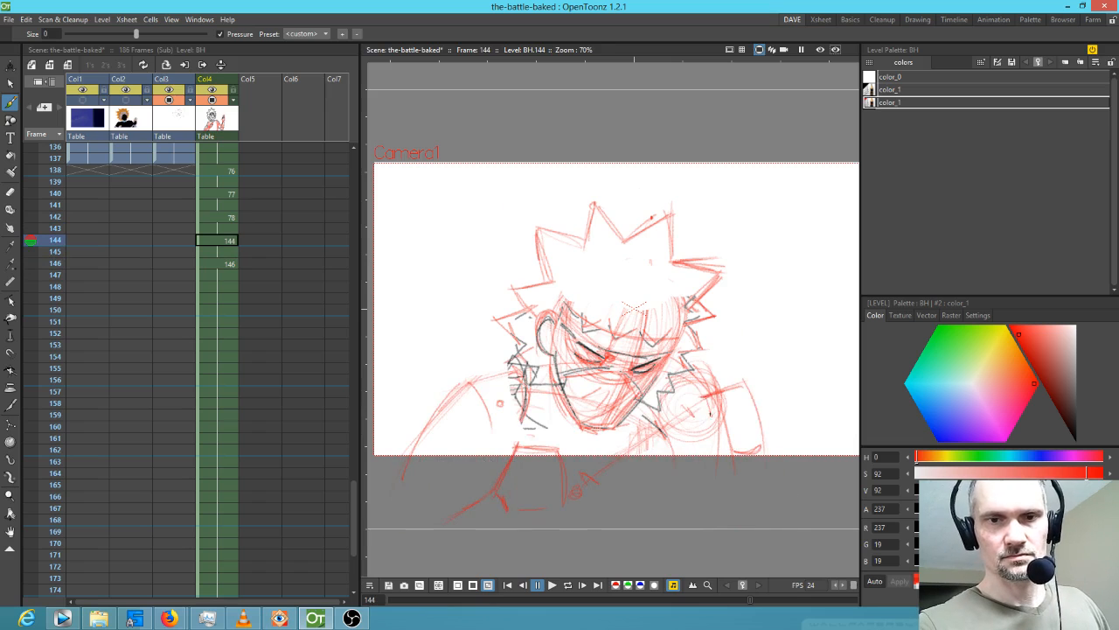
pyautogui.press(',')
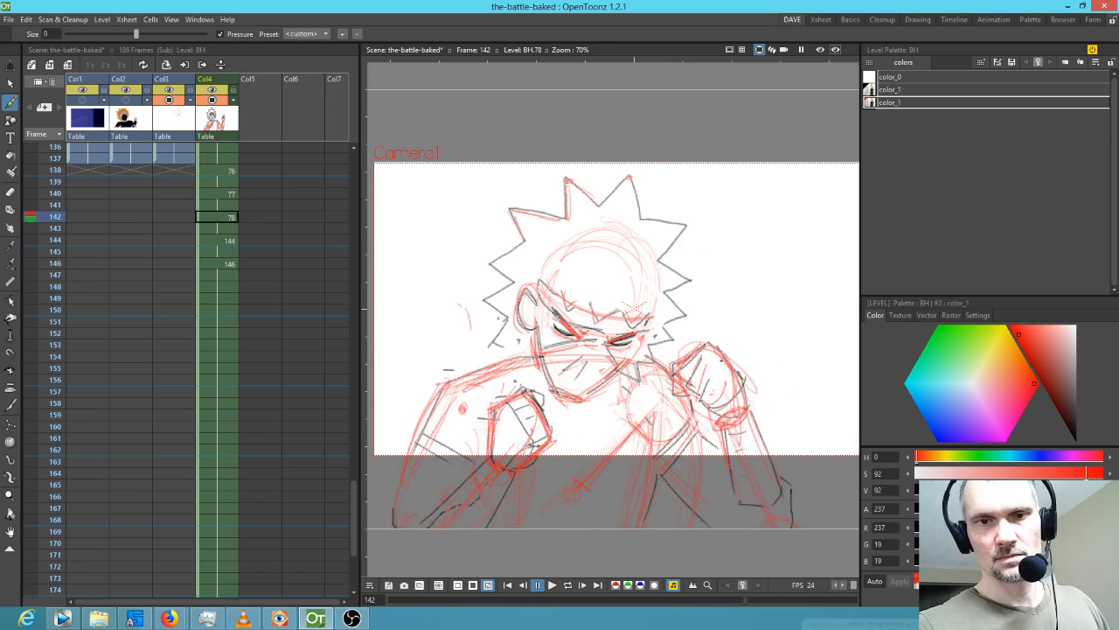
pyautogui.press('.')
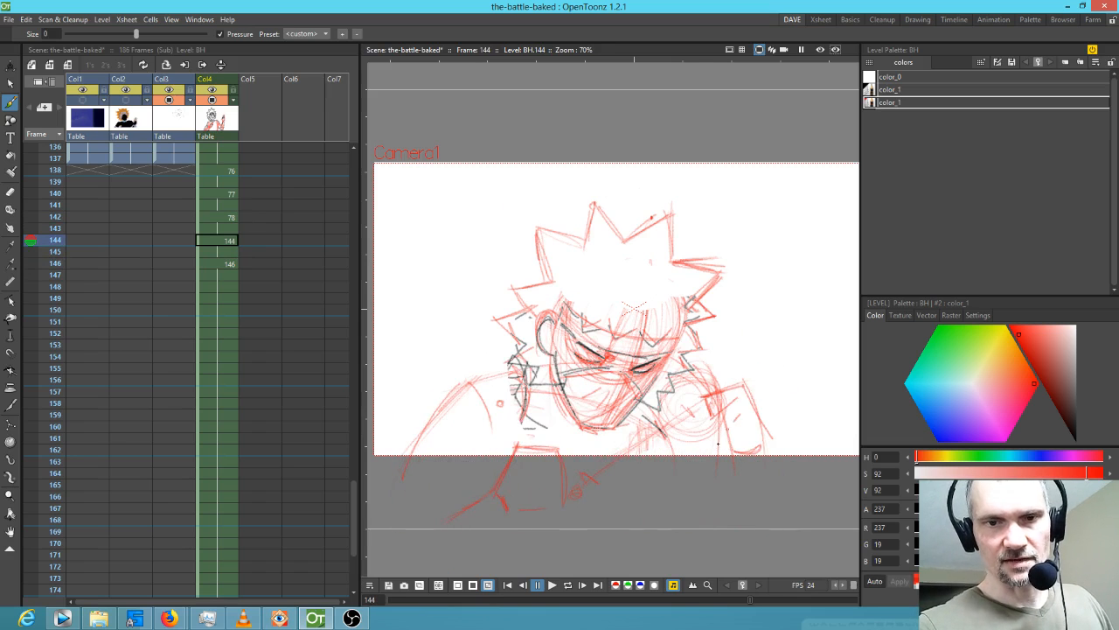
# Sketch the blocky fist beside the shoulder circle at frame 146.
pyautogui.press('.')
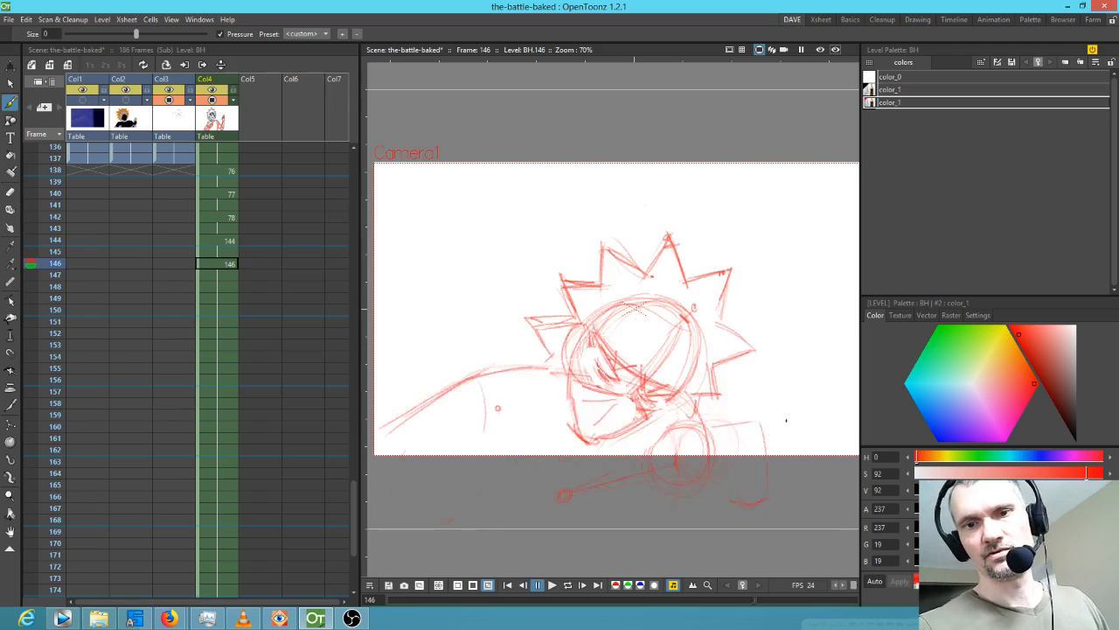
pyautogui.moveTo(750, 429)
pyautogui.mouseDown()
pyautogui.moveTo(722, 434)
pyautogui.moveTo(760, 426)
pyautogui.moveTo(729, 431)
pyautogui.moveTo(717, 450)
pyautogui.mouseUp()
pyautogui.press(',')
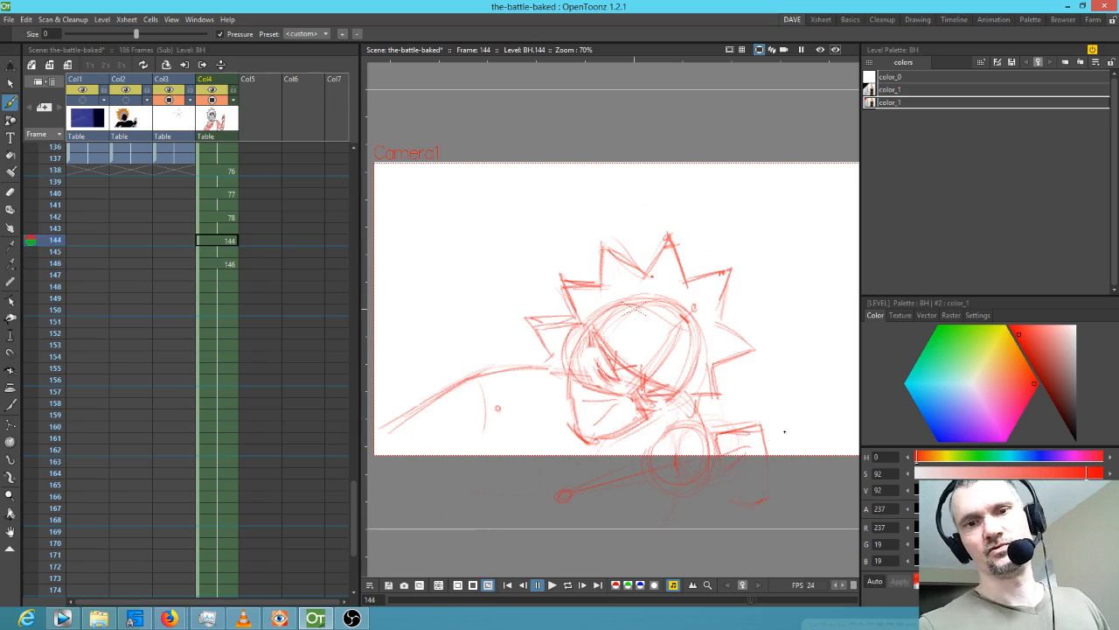
# Add the thumb and finger lines to the raised fist at frame 144, checking against frame 142.
pyautogui.press(',')
pyautogui.press(',')
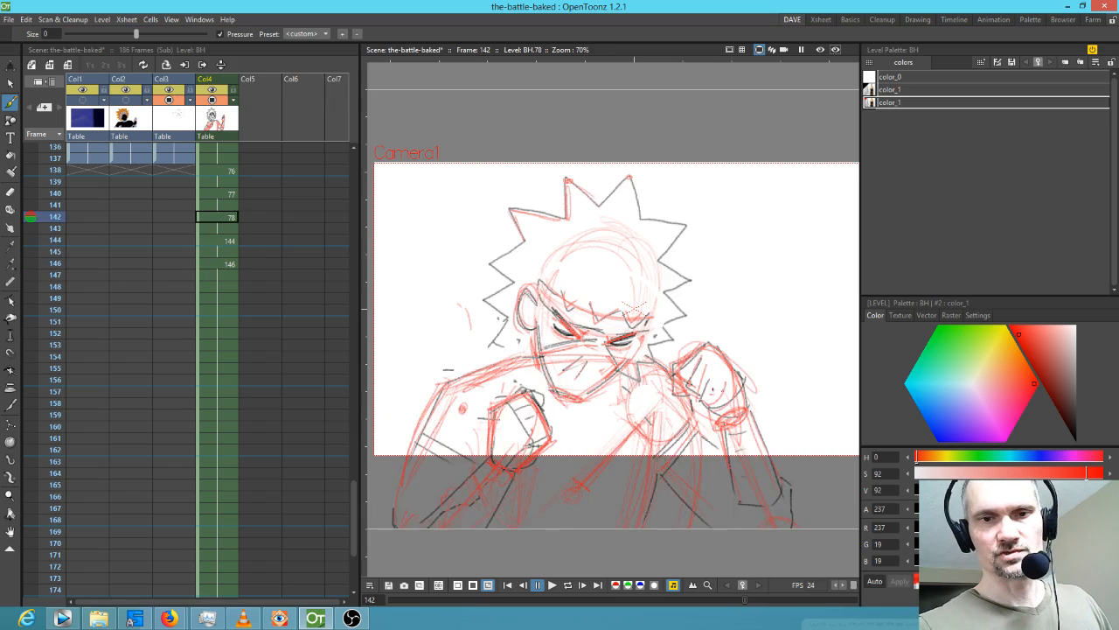
pyautogui.press('.')
pyautogui.press('.')
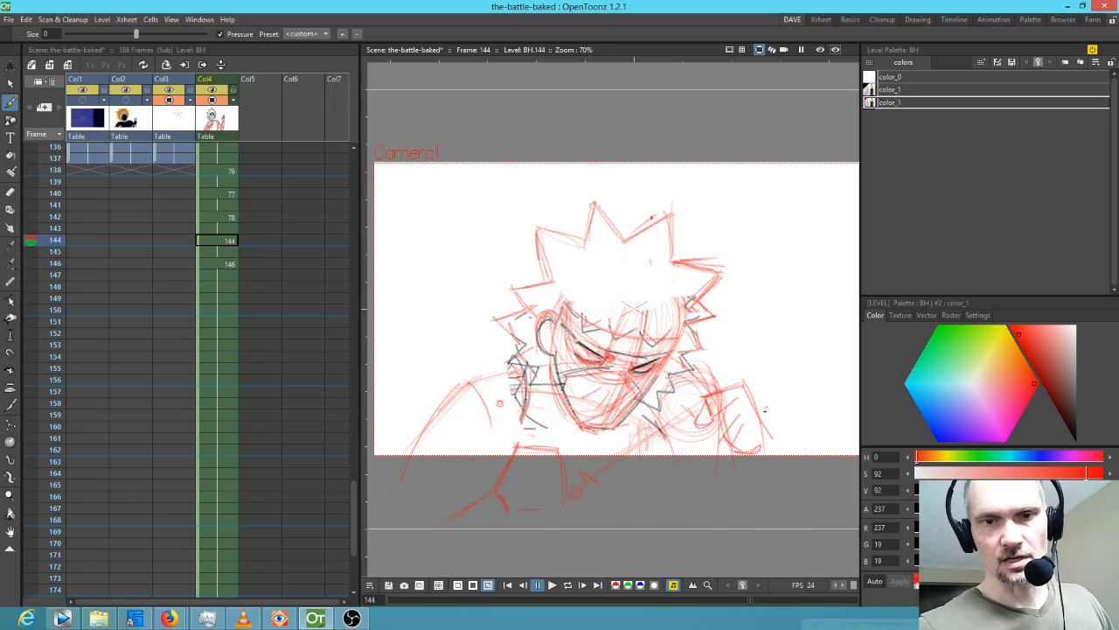
# Erase the shoulder circle and the upper-arm construction line with its elbow joint at frame 146.
pyautogui.press('.')
pyautogui.press('.')
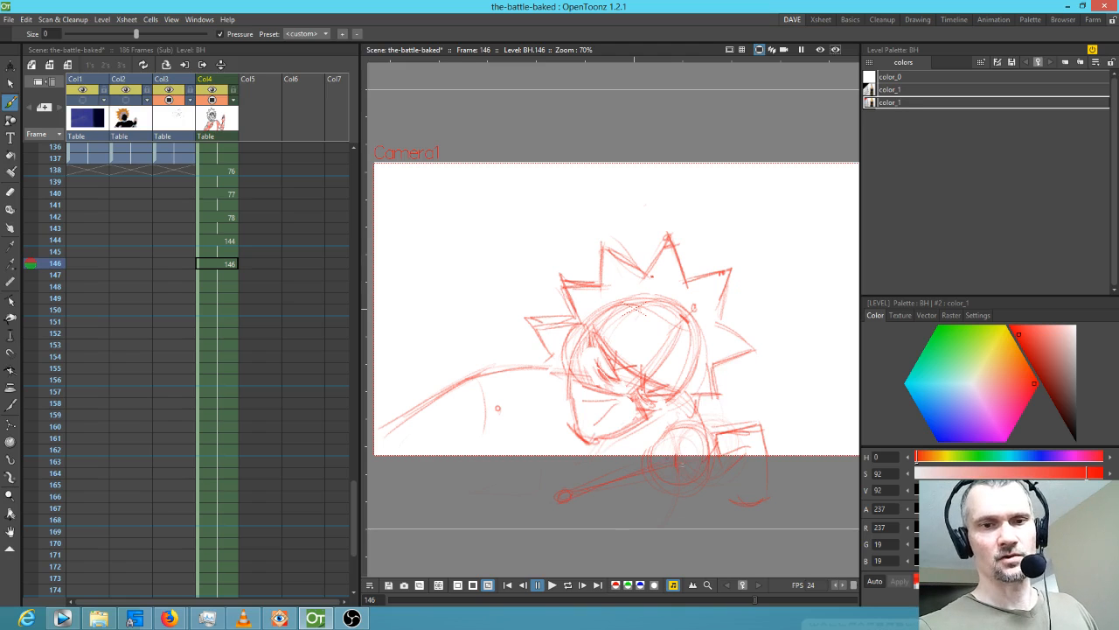
pyautogui.press('a')
pyautogui.moveTo(675, 478)
pyautogui.mouseDown()
pyautogui.moveTo(645, 482)
pyautogui.moveTo(679, 457)
pyautogui.moveTo(587, 499)
pyautogui.moveTo(506, 515)
pyautogui.mouseUp()
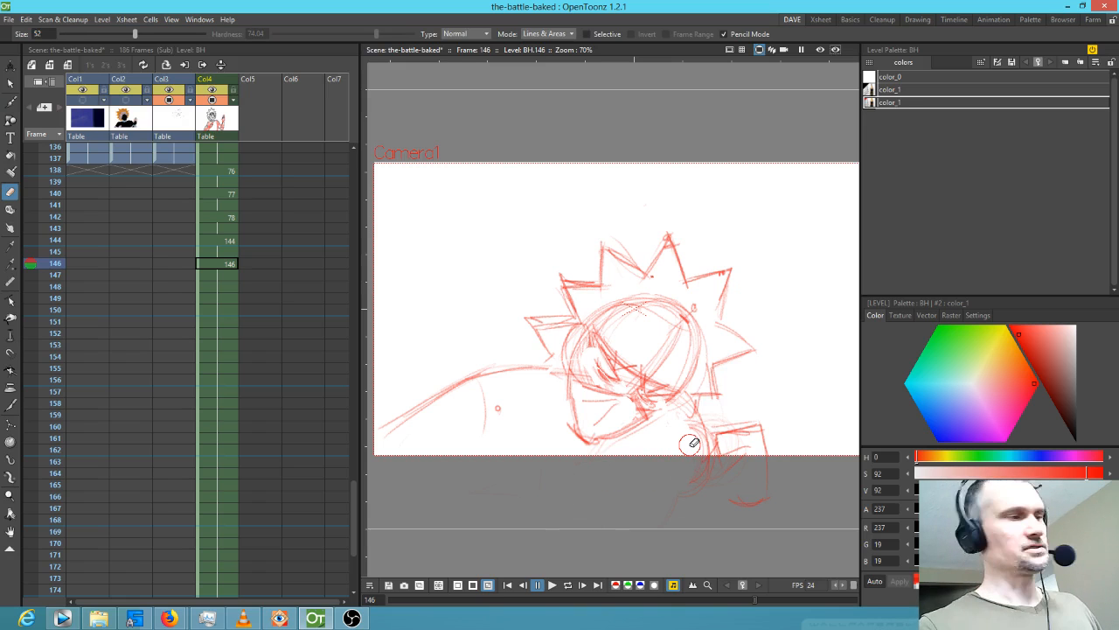
pyautogui.press('b')
# Flip back and forth through frames 138 to 146 to examine how the head and neck move between poses.
pyautogui.press(',')
pyautogui.press(',')
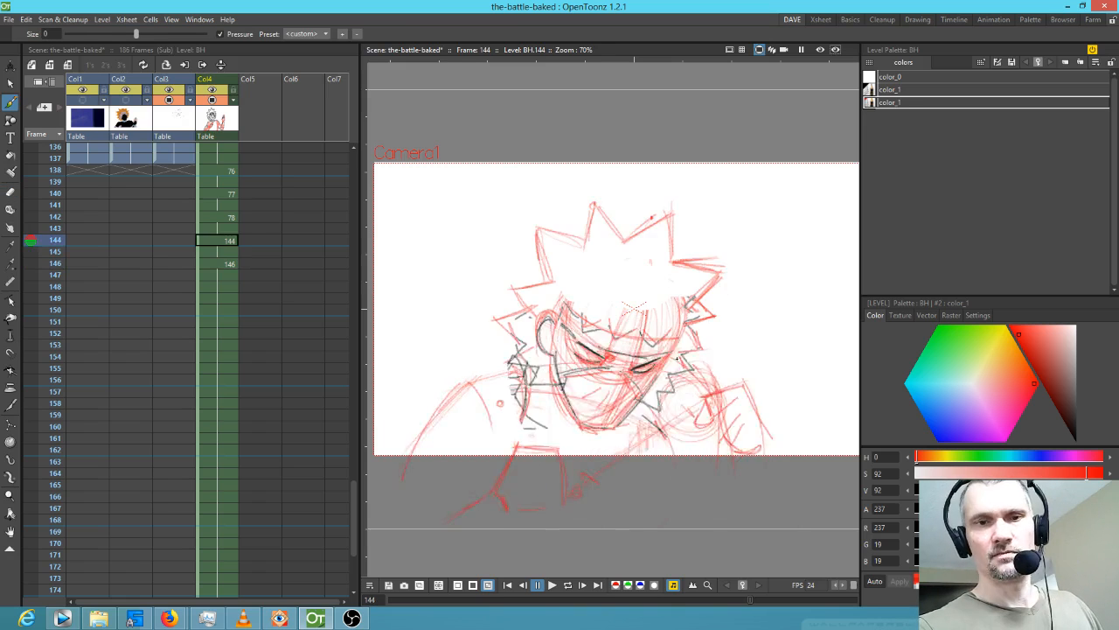
pyautogui.press(',')
pyautogui.press(',')
pyautogui.press(',')
pyautogui.press(',')
pyautogui.press(',')
pyautogui.press(',')
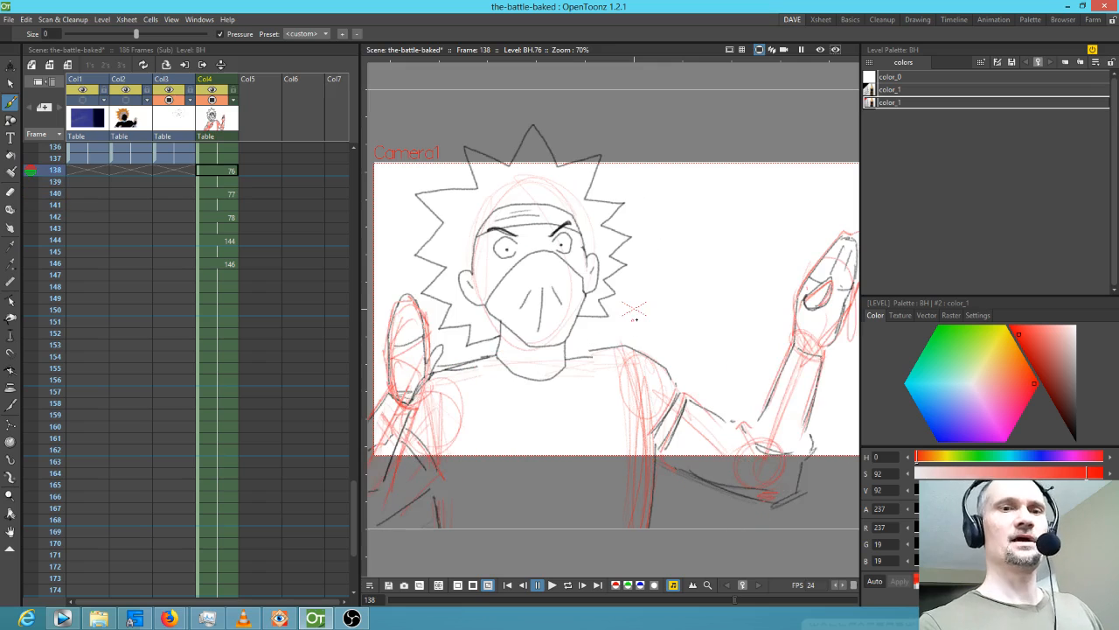
pyautogui.press('.')
pyautogui.press('.')
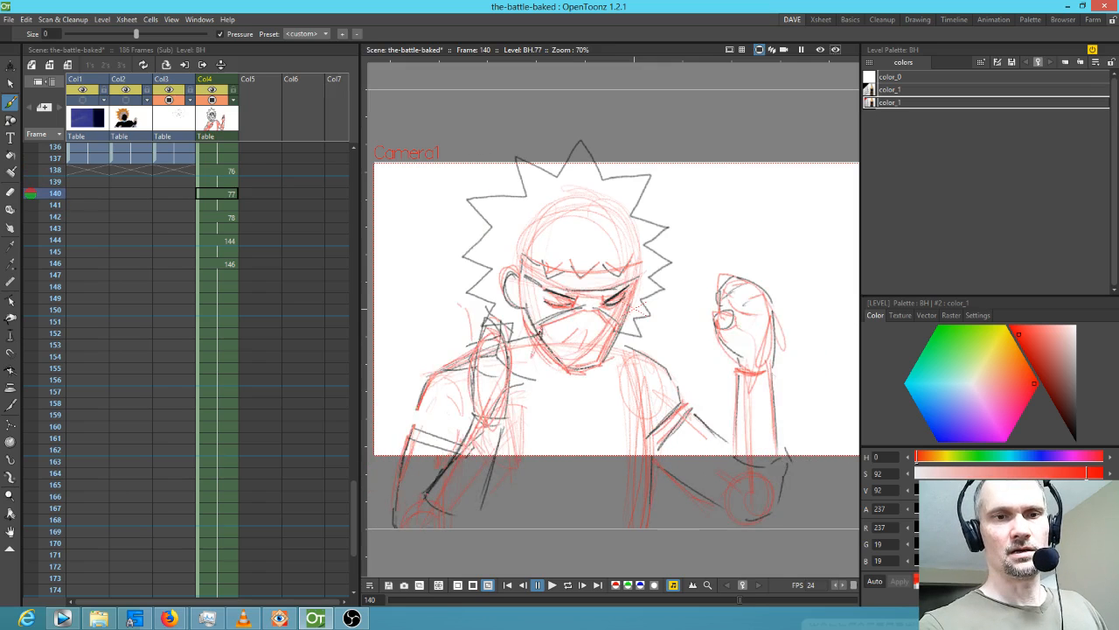
pyautogui.press(',')
pyautogui.press('.')
pyautogui.press('.')
pyautogui.press('.')
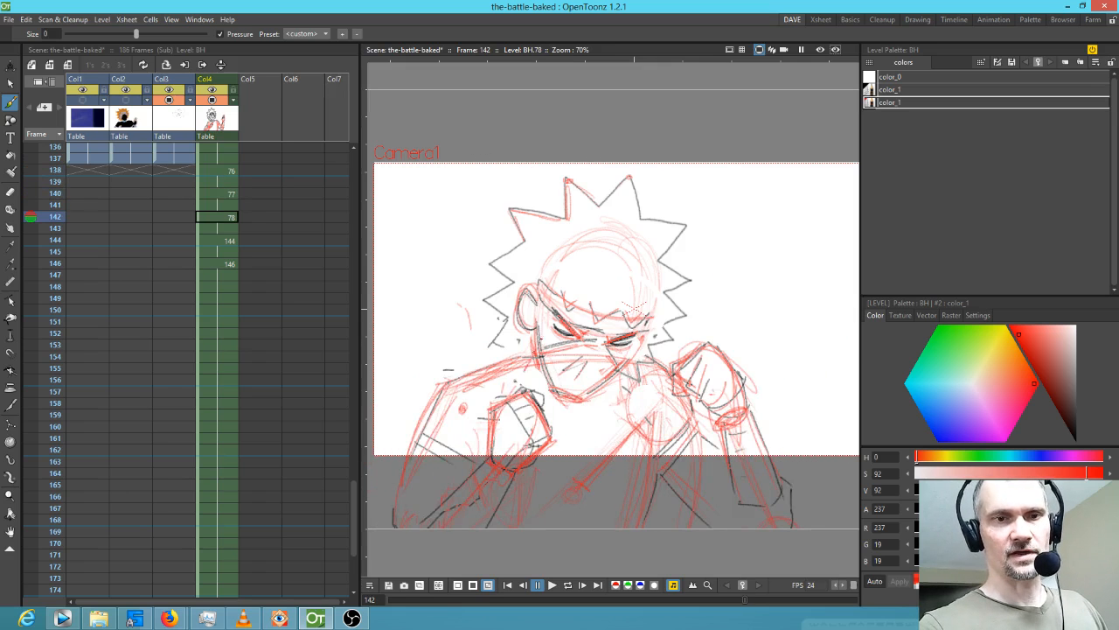
pyautogui.press('.')
pyautogui.press('.')
pyautogui.press(',')
pyautogui.press(',')
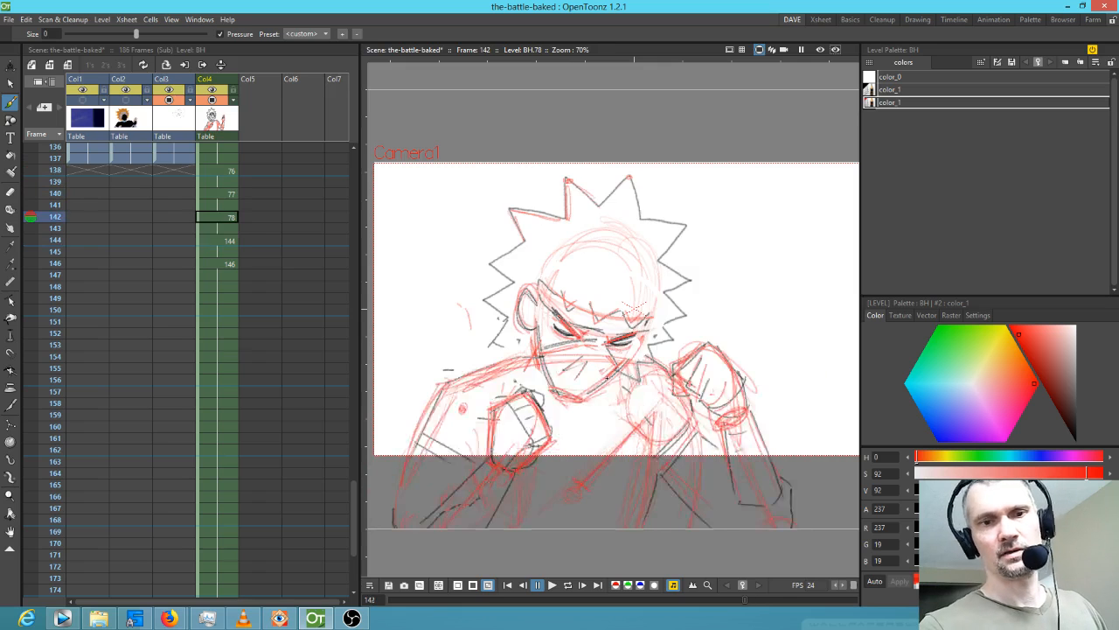
# Sketch the curved collar line around the lower face at frame 146.
pyautogui.press('.')
pyautogui.press('.')
pyautogui.press('.')
pyautogui.press('.')
pyautogui.moveTo(573, 359)
pyautogui.mouseDown()
pyautogui.moveTo(546, 410)
pyautogui.moveTo(554, 400)
pyautogui.moveTo(595, 433)
pyautogui.mouseUp()
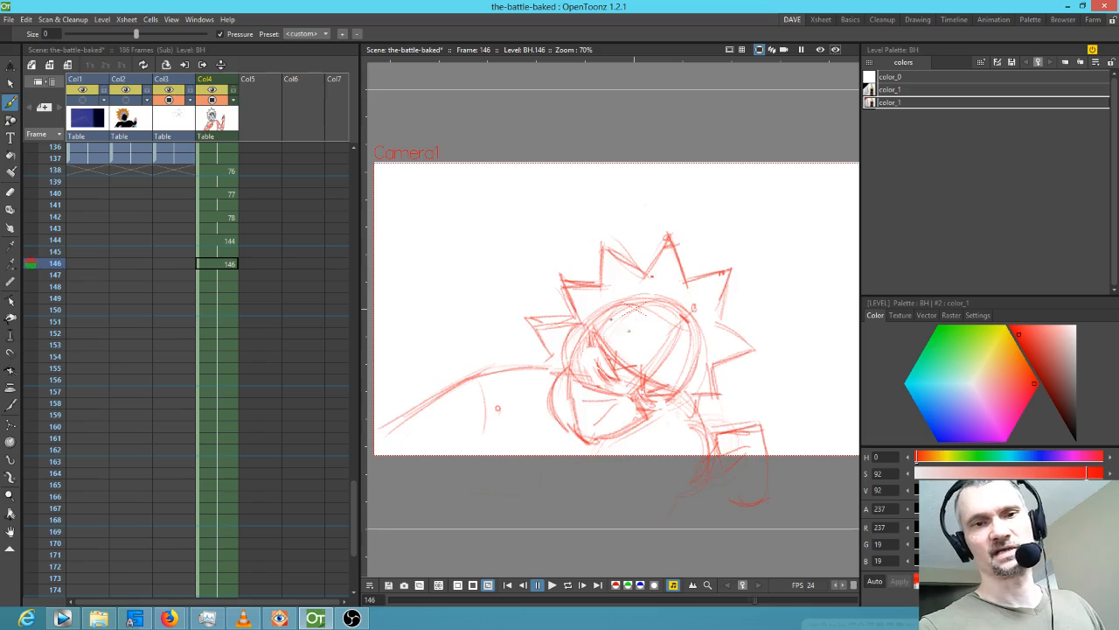
# Sketch the collar curve below the ear and around the jaw at frame 144.
pyautogui.press(',')
pyautogui.press(',')
pyautogui.moveTo(557, 359)
pyautogui.mouseDown()
pyautogui.moveTo(548, 397)
pyautogui.moveTo(578, 429)
pyautogui.mouseUp()
pyautogui.moveTo(544, 387); pyautogui.dragTo(597, 436)
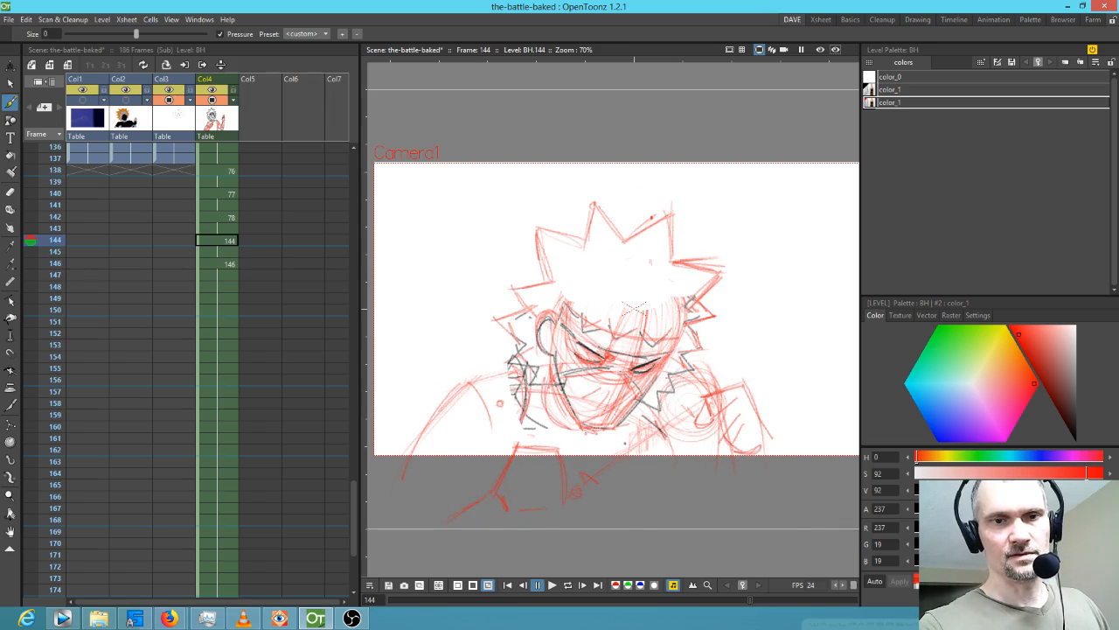
# Sketch the matching collar curve around the jaw at frame 142.
pyautogui.press(',')
pyautogui.press(',')
pyautogui.moveTo(532, 360)
pyautogui.mouseDown()
pyautogui.moveTo(532, 389)
pyautogui.moveTo(567, 415)
pyautogui.mouseUp()
pyautogui.moveTo(525, 367)
pyautogui.mouseDown()
pyautogui.moveTo(527, 389)
pyautogui.moveTo(583, 407)
pyautogui.moveTo(608, 388)
pyautogui.moveTo(547, 413)
pyautogui.moveTo(575, 413)
pyautogui.mouseUp()
# Sketch the collar below the mask at frame 140, using the neck at frame 138 as reference.
pyautogui.press(',')
pyautogui.press(',')
pyautogui.press('.')
pyautogui.press('.')
pyautogui.press(',')
pyautogui.press(',')
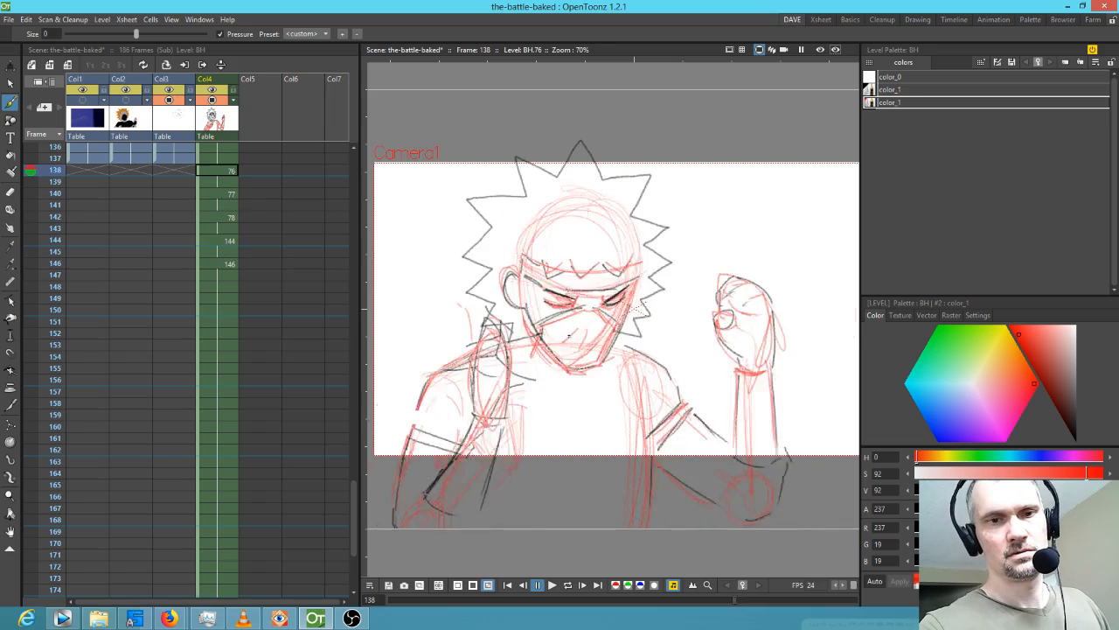
pyautogui.press(',')
pyautogui.press(',')
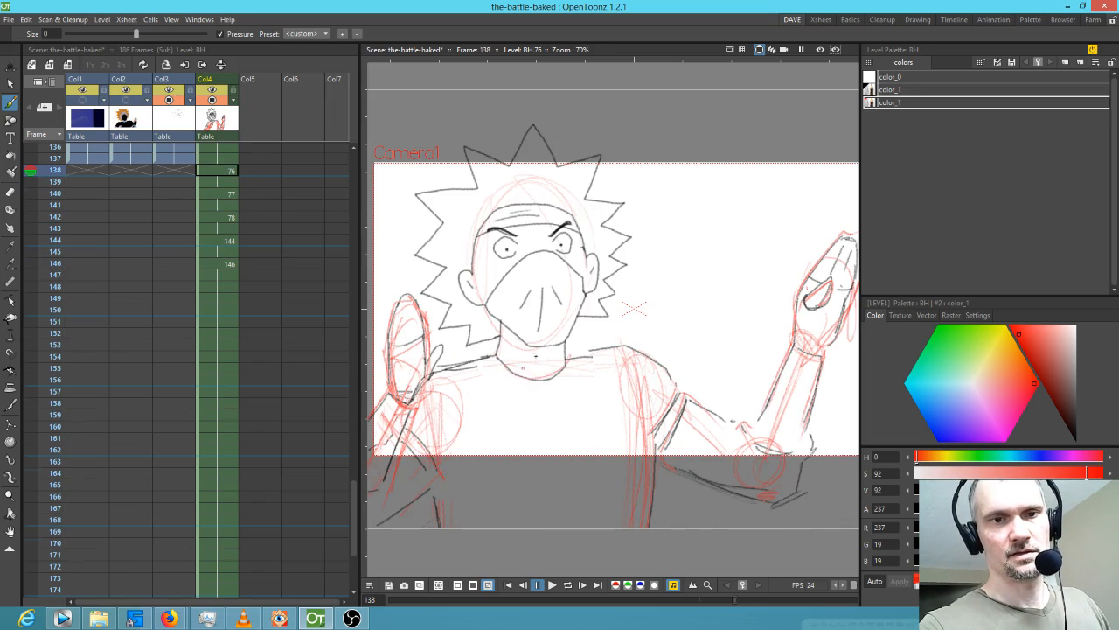
pyautogui.press('.')
pyautogui.press('.')
pyautogui.moveTo(528, 363)
pyautogui.mouseDown()
pyautogui.moveTo(538, 400)
pyautogui.moveTo(586, 404)
pyautogui.moveTo(556, 392)
pyautogui.mouseUp()
pyautogui.moveTo(530, 344)
pyautogui.mouseDown()
pyautogui.moveTo(537, 373)
pyautogui.moveTo(601, 381)
pyautogui.moveTo(598, 371)
pyautogui.moveTo(572, 388)
pyautogui.moveTo(549, 352)
pyautogui.mouseUp()
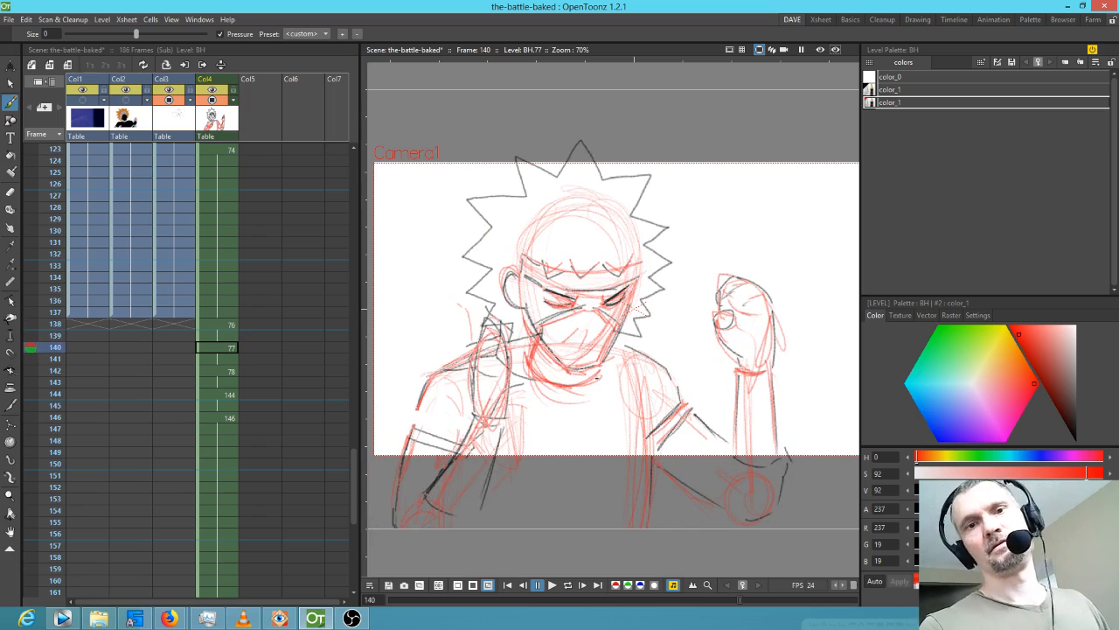
# Flip through frames 138 to 142 to check how the collar follows the head.
pyautogui.press(',')
pyautogui.press(',')
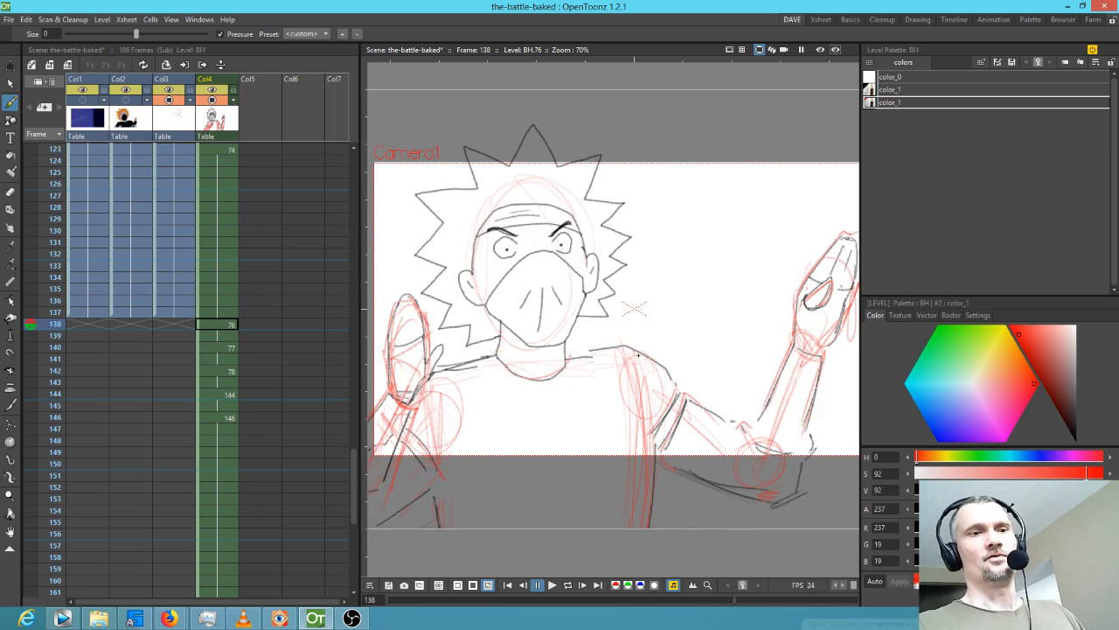
pyautogui.press('.')
pyautogui.press('.')
pyautogui.press('.')
pyautogui.press(',')
pyautogui.press(',')
pyautogui.press(',')
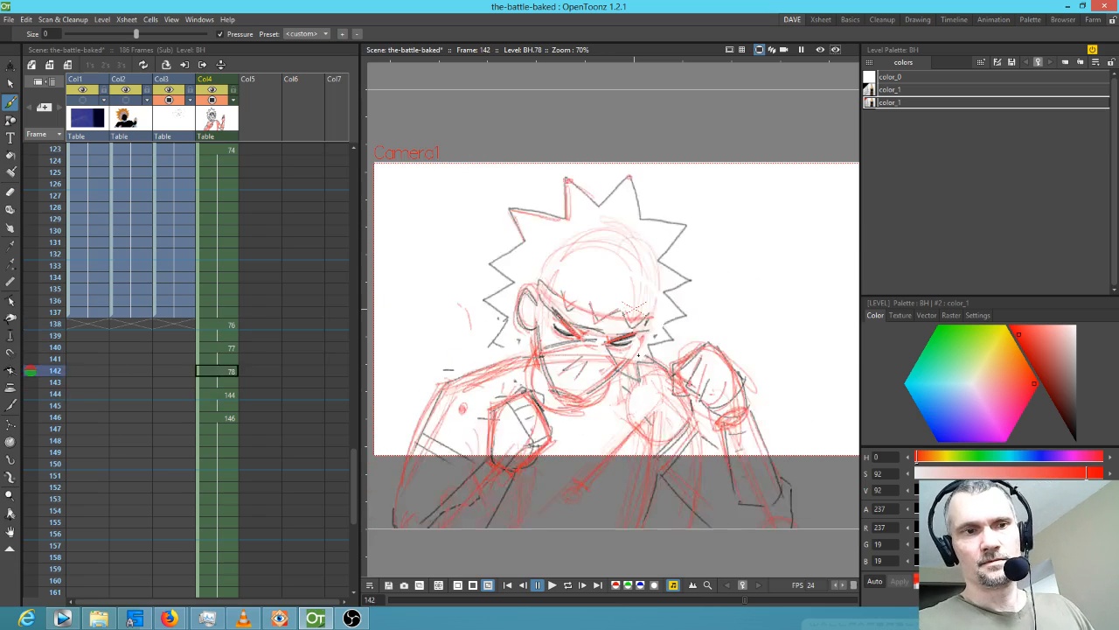
# Play back the rough animation from frame 74 to review the motion through the new poses.
pyautogui.press('p')
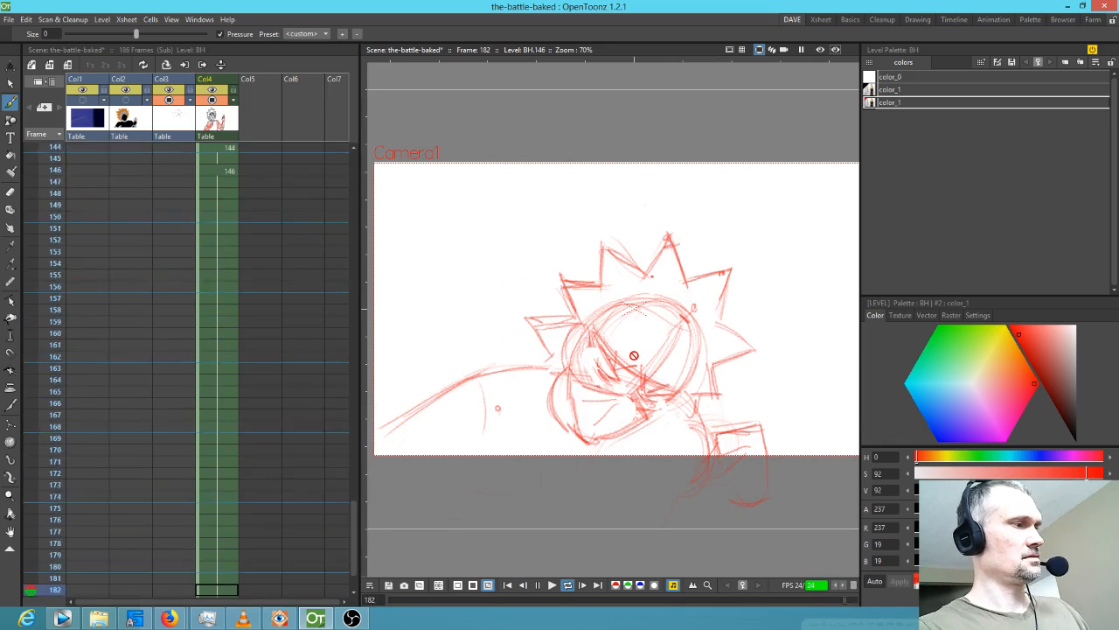
pyautogui.press('l')
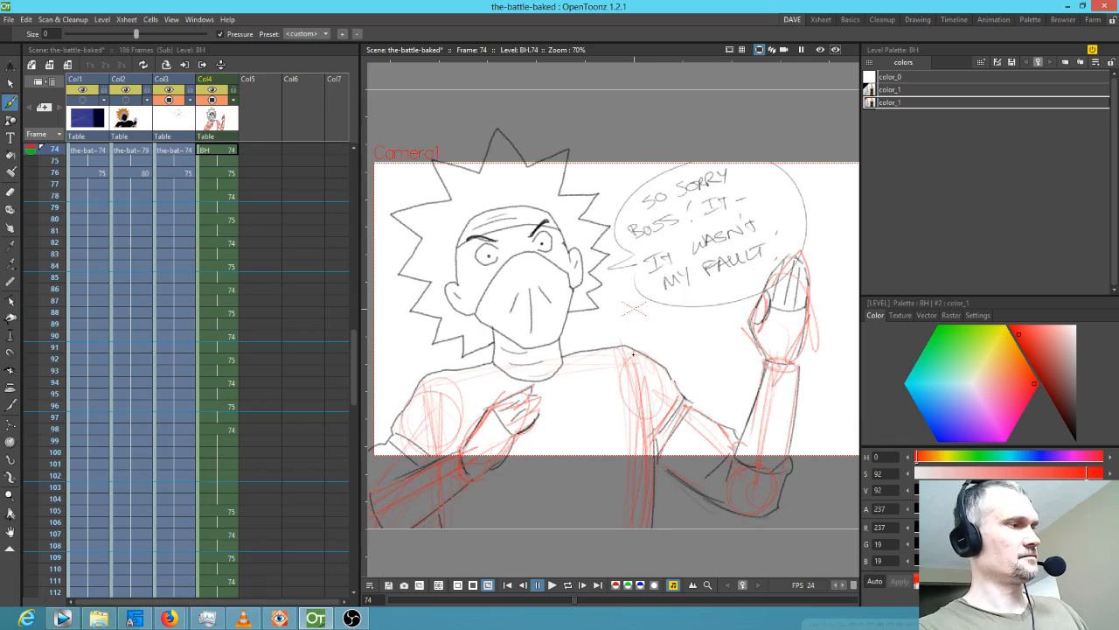
pyautogui.press('p')
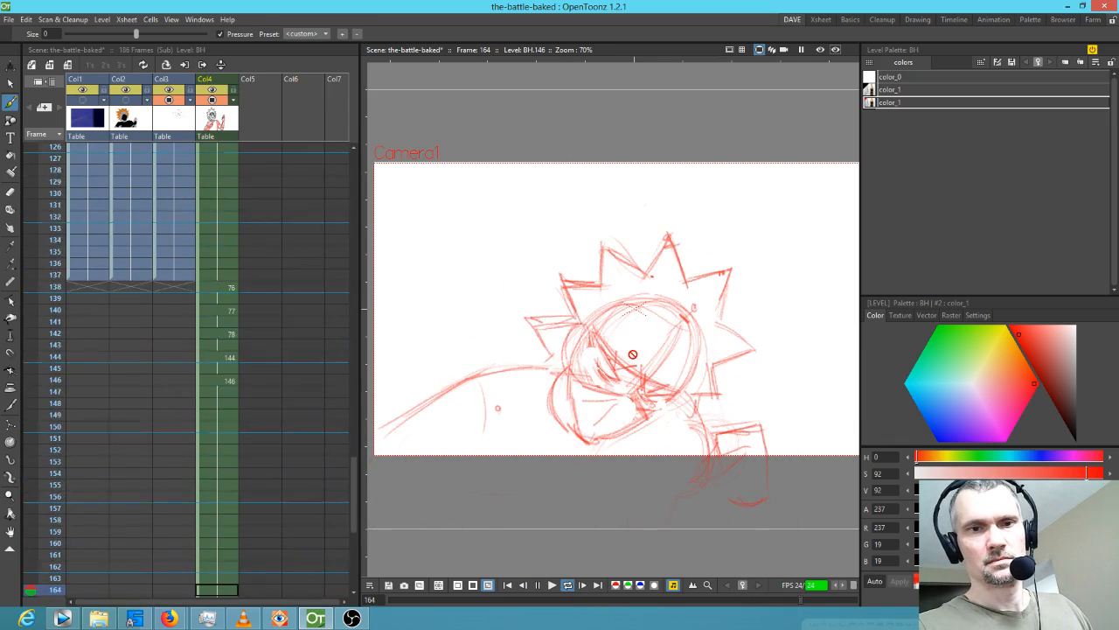
pyautogui.press('l')
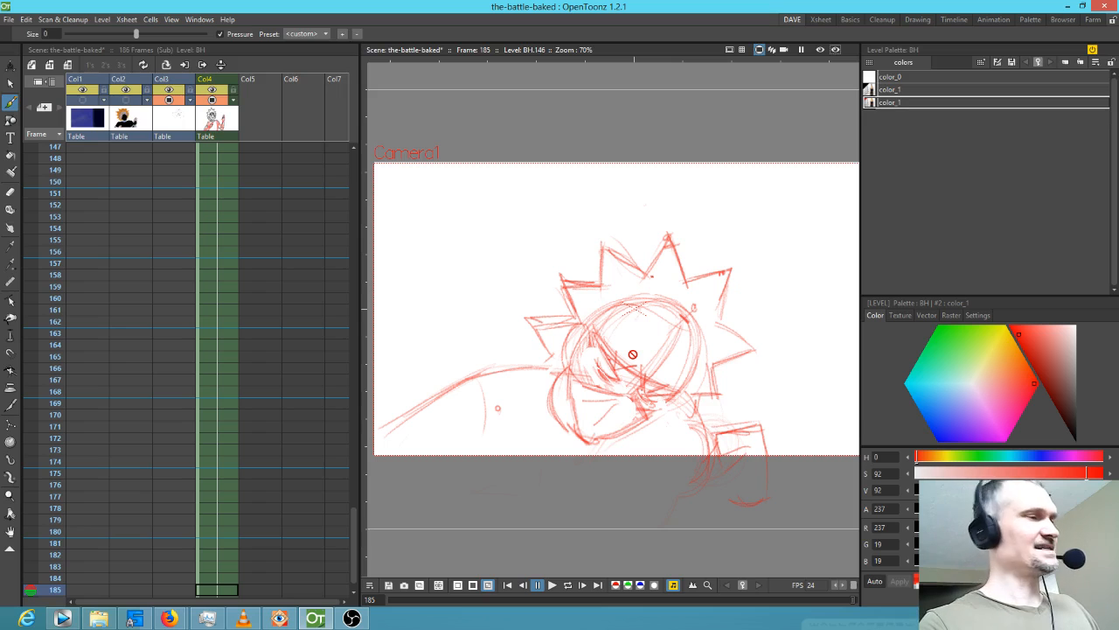
# Reinforce the top contour of the shoulder beside the hair at frame 144.
pyautogui.press(',')
pyautogui.moveTo(469, 384)
pyautogui.mouseDown()
pyautogui.moveTo(410, 457)
pyautogui.moveTo(449, 389)
pyautogui.moveTo(517, 373)
pyautogui.mouseUp()
pyautogui.moveTo(459, 384); pyautogui.dragTo(492, 379)
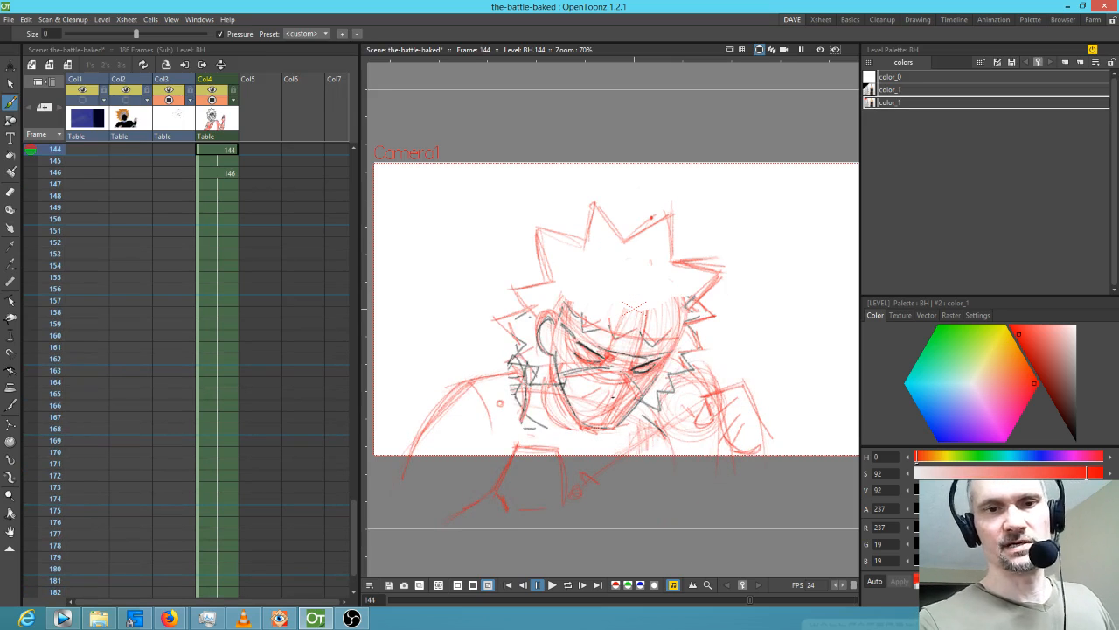
# Erase the head construction lines inside the hair at frame 146 and flip against frame 144 to compare.
pyautogui.press('.')
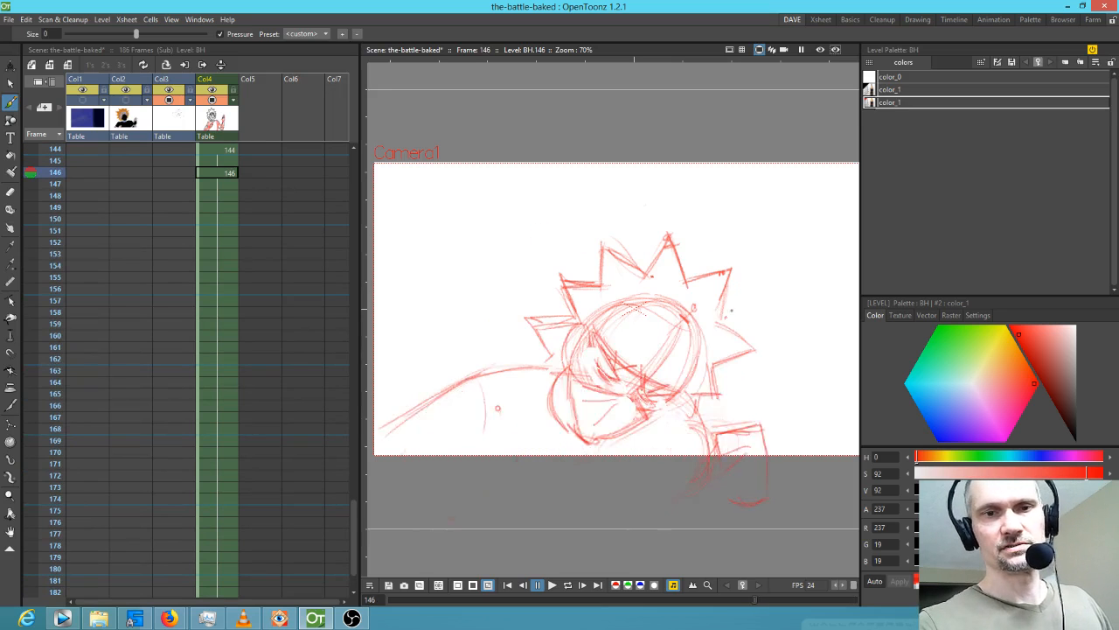
pyautogui.press('a')
pyautogui.moveTo(691, 330)
pyautogui.mouseDown()
pyautogui.moveTo(672, 303)
pyautogui.moveTo(610, 306)
pyautogui.moveTo(661, 359)
pyautogui.moveTo(682, 361)
pyautogui.moveTo(686, 319)
pyautogui.mouseUp()
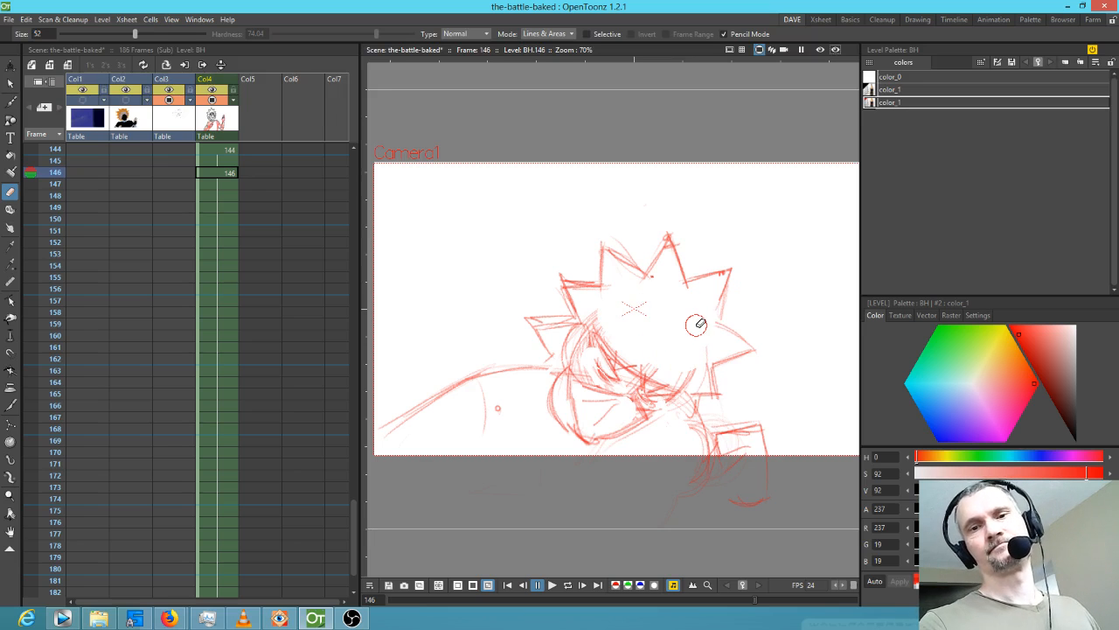
pyautogui.press(',')
pyautogui.press(',')
pyautogui.press('.')
pyautogui.press('.')
# Brush in the upper edge of the mask across the nose at frame 144.
pyautogui.press(',')
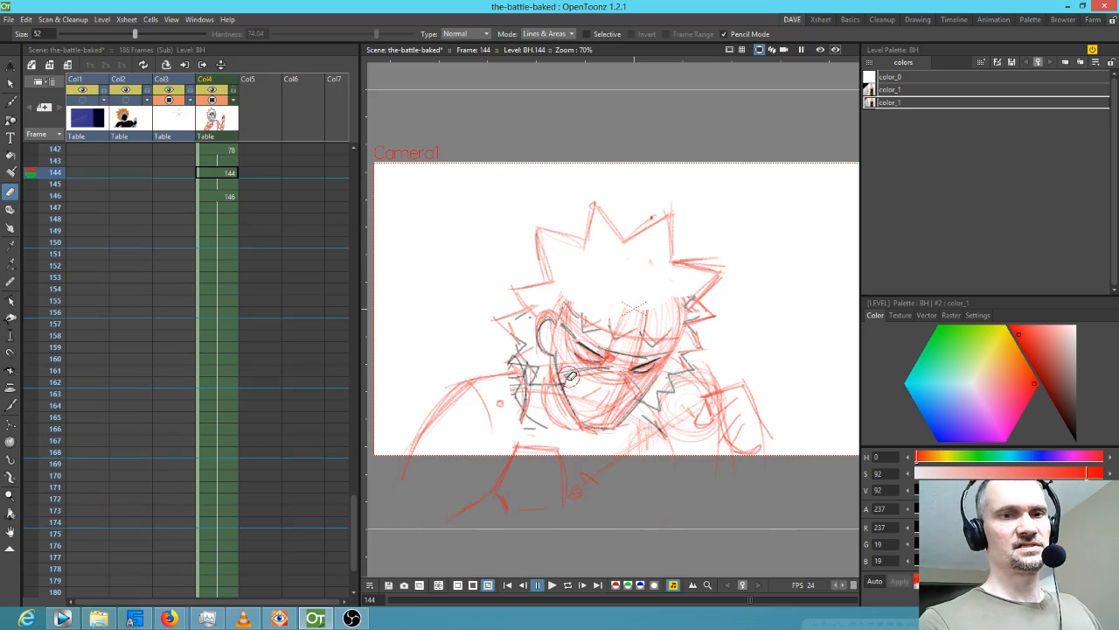
pyautogui.press('b')
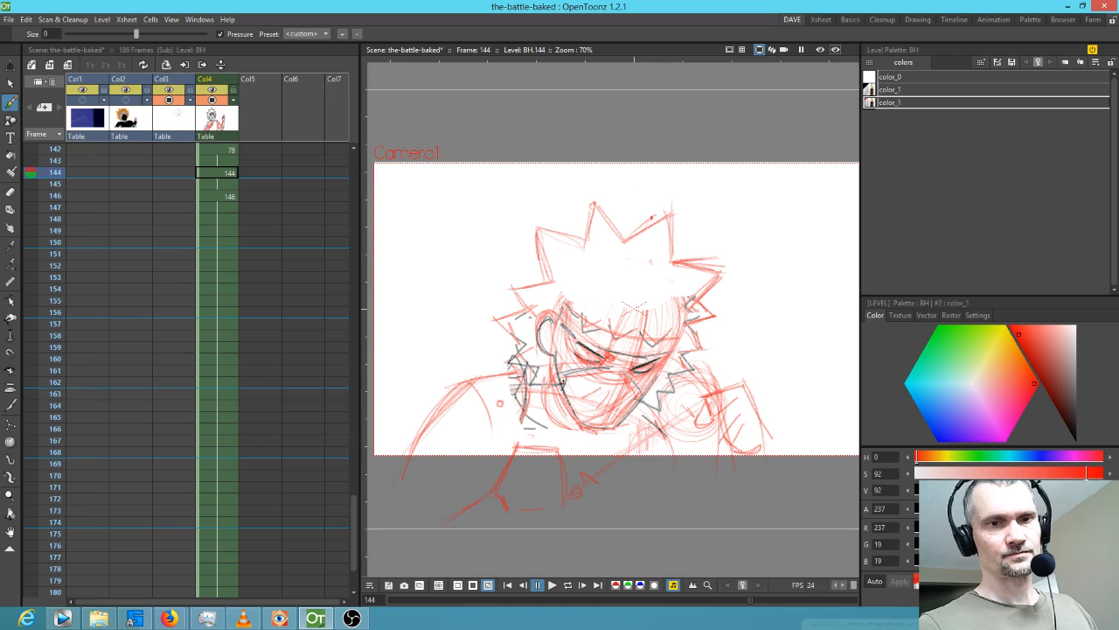
pyautogui.moveTo(619, 369)
pyautogui.mouseDown()
pyautogui.moveTo(577, 374)
pyautogui.moveTo(639, 389)
pyautogui.moveTo(561, 376)
pyautogui.mouseUp()
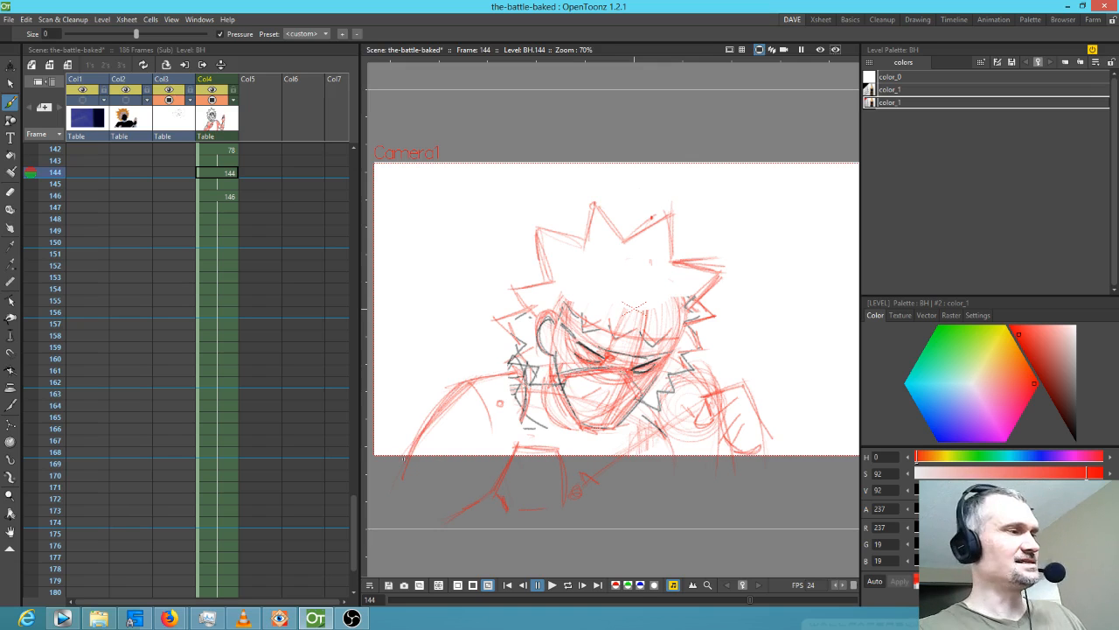
# Extend the outer arm line below the shoulder at frame 144, comparing it with frames 142 and 146.
pyautogui.press('Up')
pyautogui.press('Up')
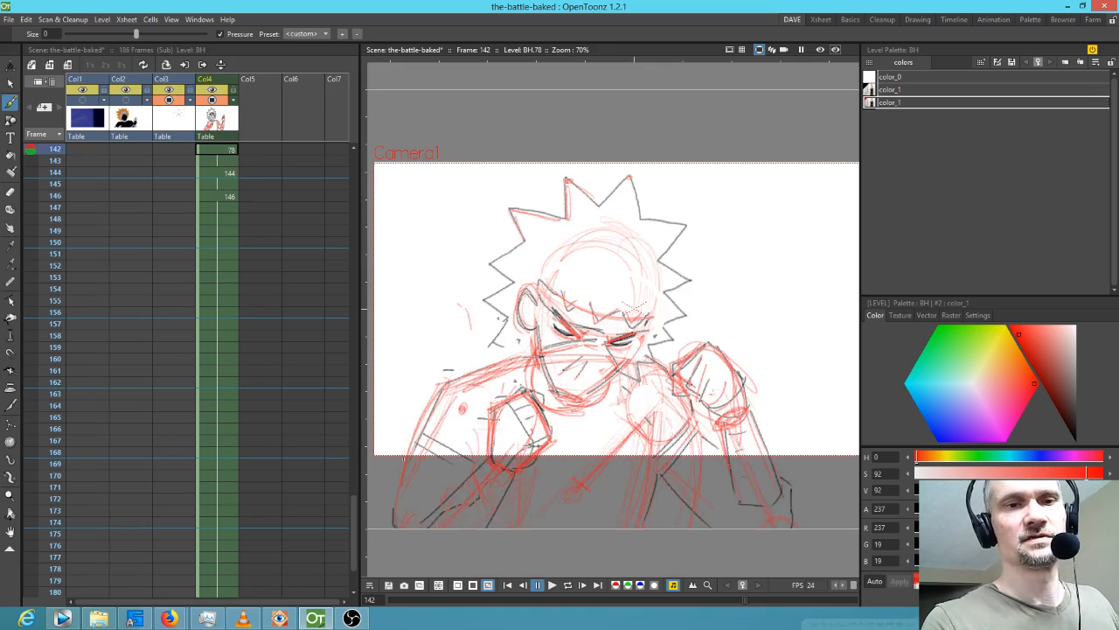
pyautogui.press('Down')
pyautogui.press('Down')
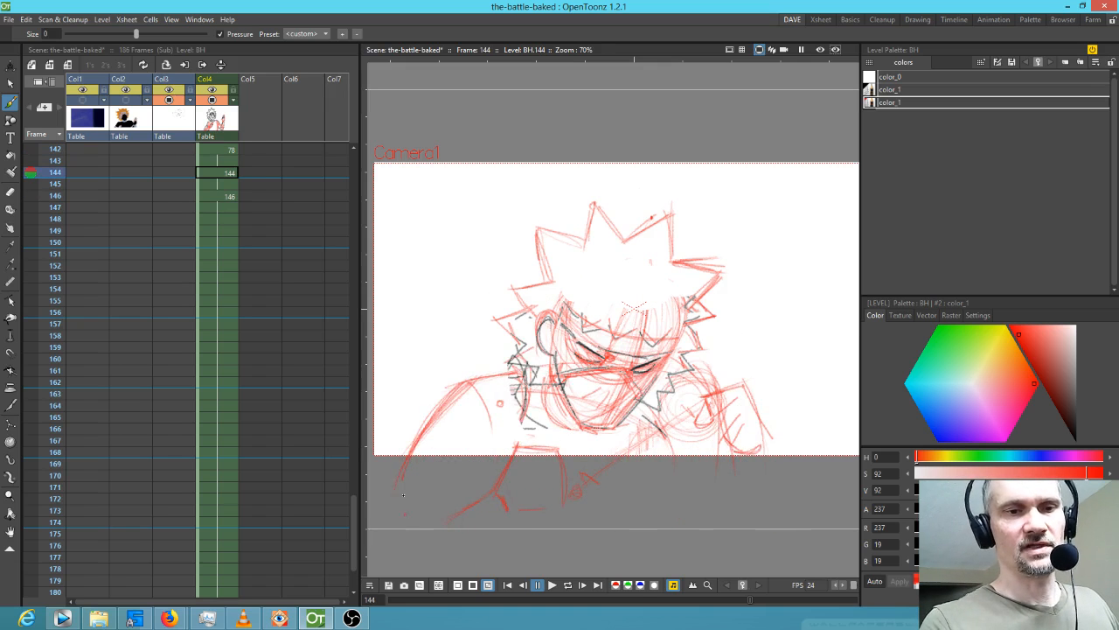
pyautogui.press('Down')
pyautogui.press('Down')
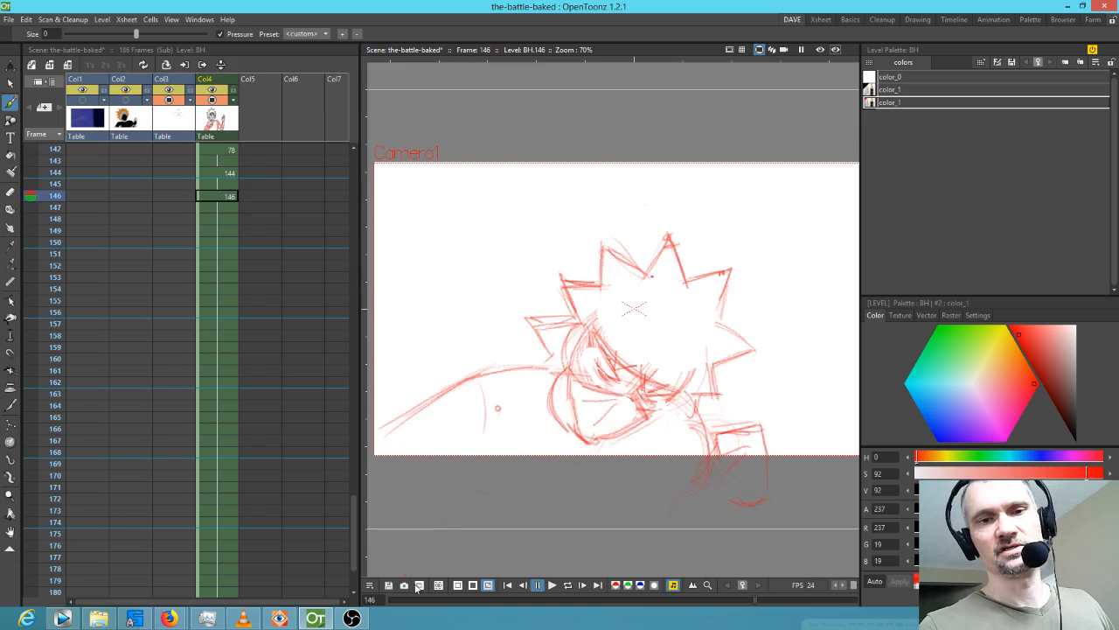
pyautogui.press('Up')
pyautogui.press('Up')
pyautogui.press('Down')
pyautogui.press('Down')
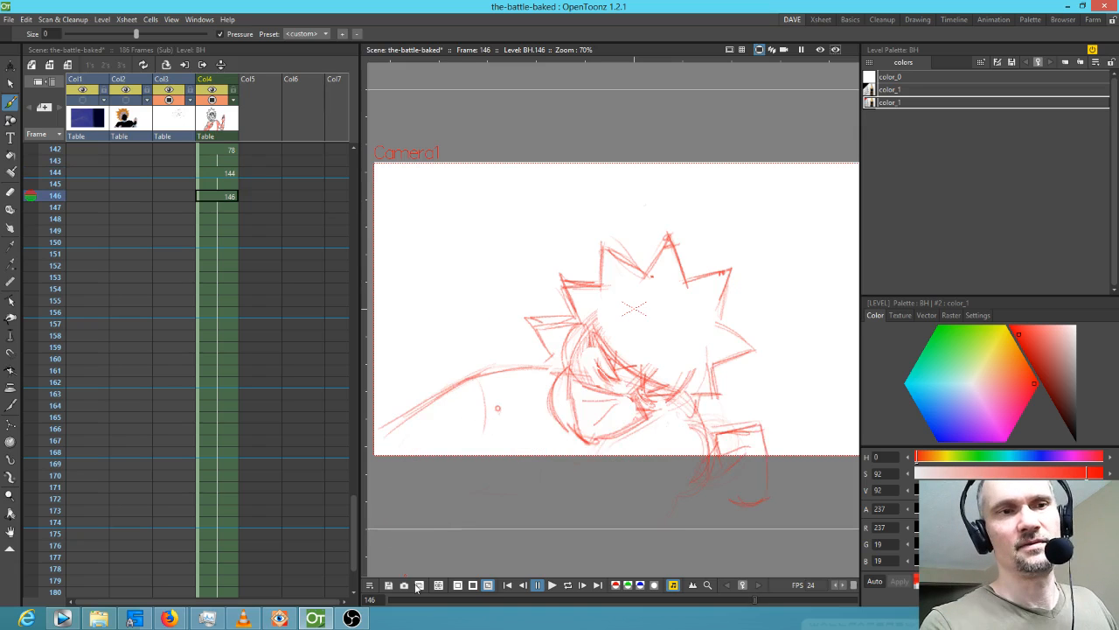
pyautogui.press('Up')
pyautogui.press('Up')
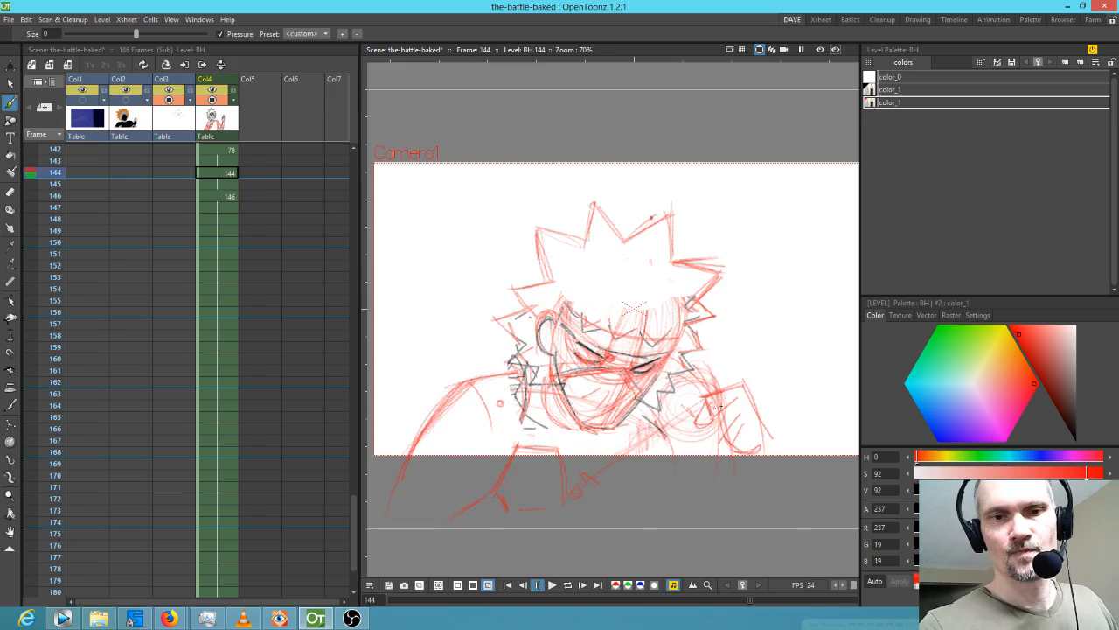
# Add a short sketch line beside the thumb of the raised fist at frame 144, checking against frame 146.
pyautogui.press('Down')
pyautogui.press('Down')
pyautogui.press('Up')
pyautogui.press('Up')
pyautogui.press('Down')
pyautogui.press('Down')
pyautogui.press('Up')
pyautogui.press('Up')
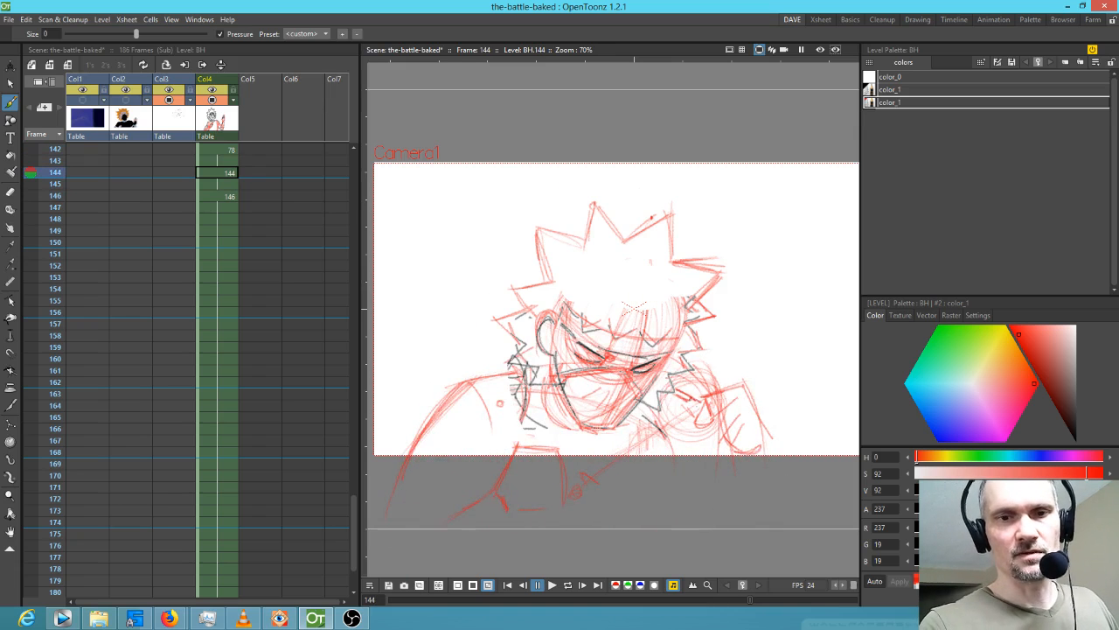
# Sketch both sides of the forearm below the raised fist at frame 144, comparing with the fist at frame 146.
pyautogui.press('Down')
pyautogui.press('Down')
pyautogui.press('Up')
pyautogui.press('Up')
pyautogui.moveTo(761, 423)
pyautogui.mouseDown()
pyautogui.moveTo(726, 446)
pyautogui.moveTo(770, 432)
pyautogui.moveTo(775, 480)
pyautogui.mouseUp()
pyautogui.press('Down')
pyautogui.press('Down')
pyautogui.press('Up')
pyautogui.press('Up')
pyautogui.moveTo(770, 442); pyautogui.dragTo(780, 505)
pyautogui.moveTo(735, 449); pyautogui.dragTo(738, 499)
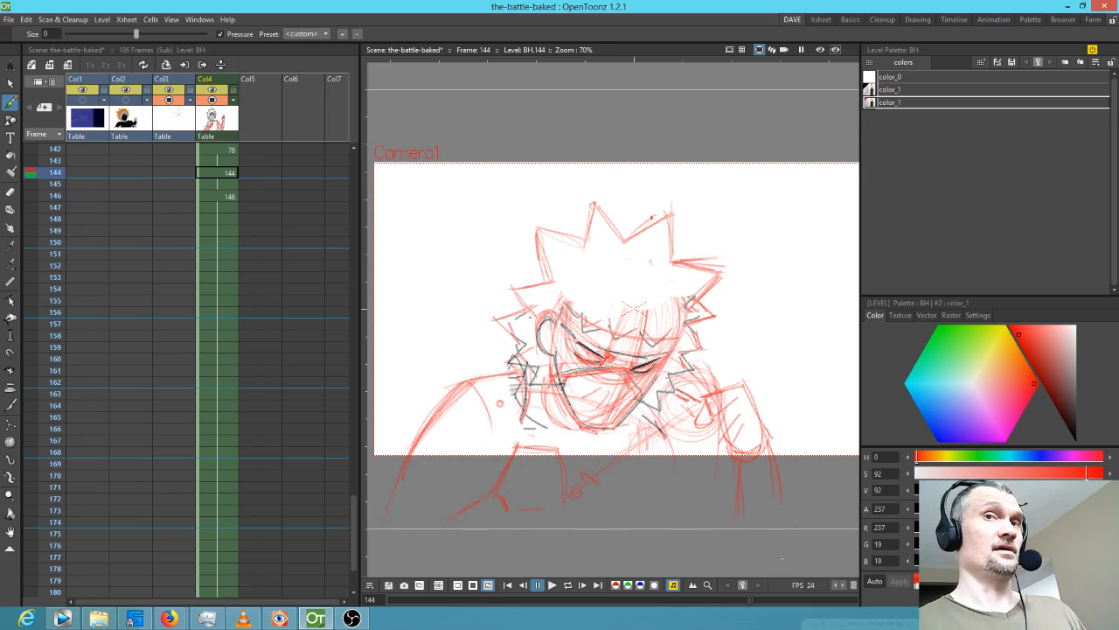
# Flip back and forth through frames 138 to 146 to check how the arms and head move.
pyautogui.press('Up')
pyautogui.press('Up')
pyautogui.press('Up')
pyautogui.press('Up')
pyautogui.press('Down')
pyautogui.press('Down')
pyautogui.press('Down')
pyautogui.press('Down')
pyautogui.press('Down')
pyautogui.press('Down')
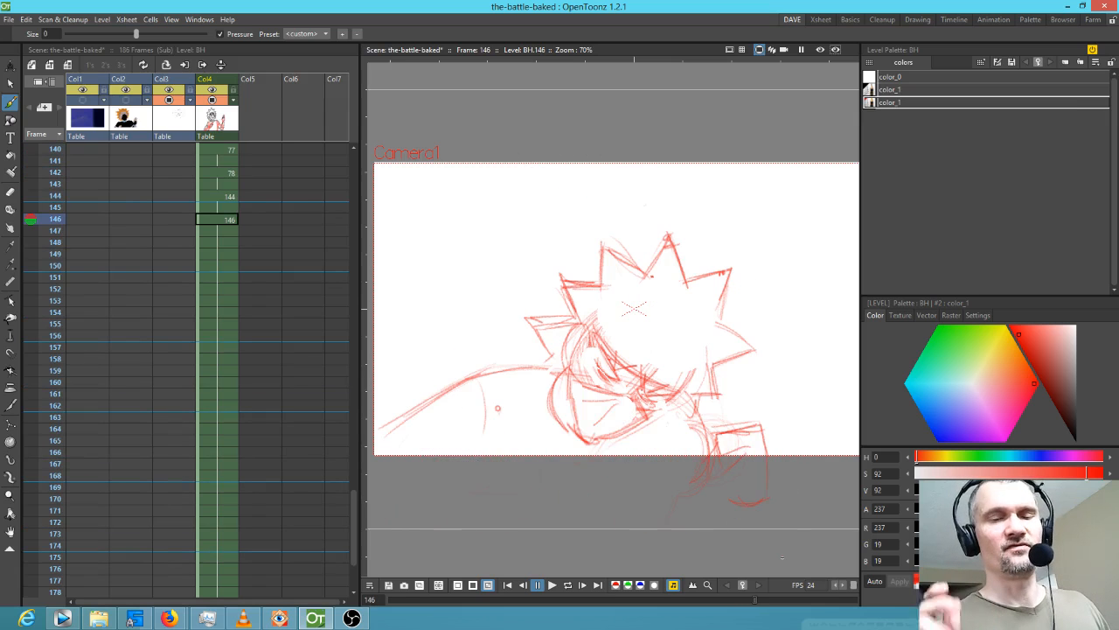
pyautogui.press('Up')
pyautogui.press('Up')
pyautogui.press('Up')
pyautogui.press('Up')
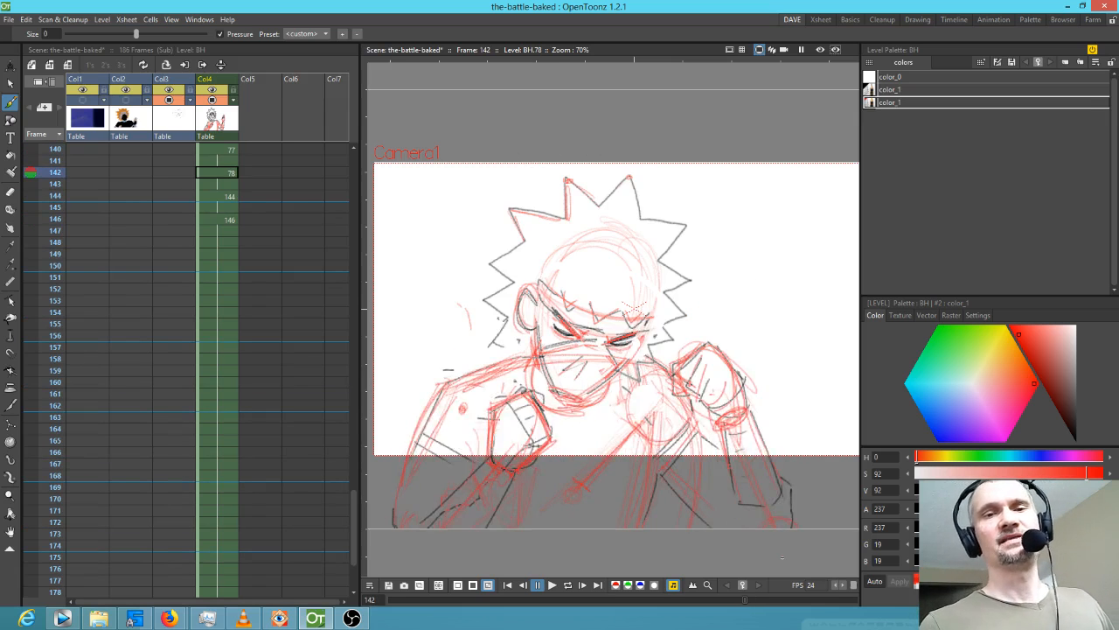
pyautogui.press('Up')
pyautogui.press('Up')
pyautogui.press('Up')
pyautogui.press('Up')
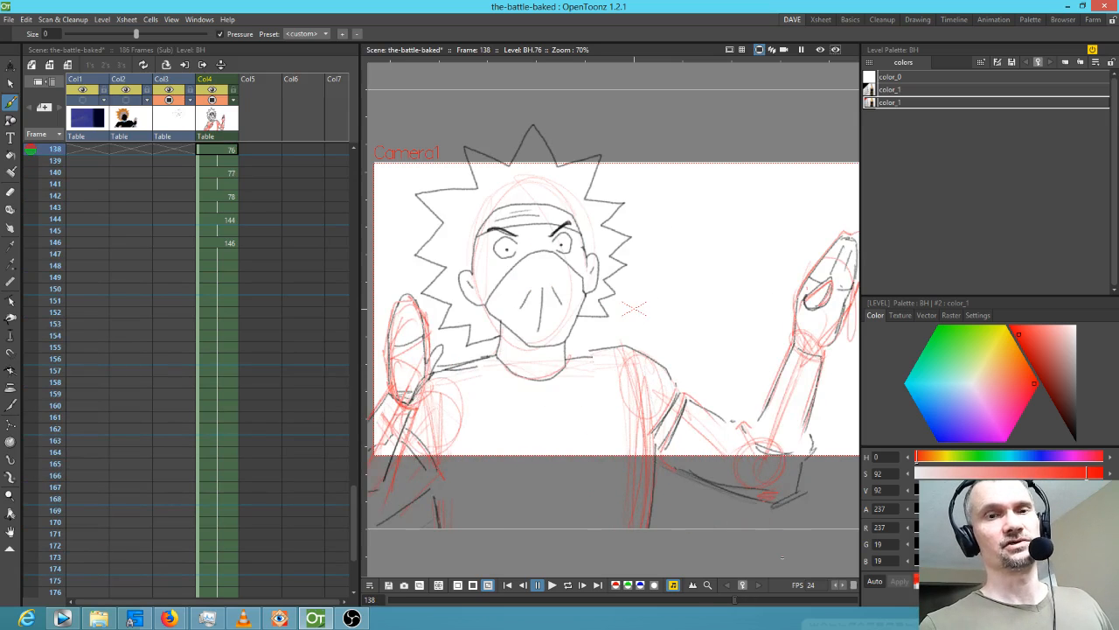
# Step back to frame 123 and flip through the drawings to frame 146 to review the whole movement.
pyautogui.press('Up')
pyautogui.press('Up')
pyautogui.press('Up')
pyautogui.press('Up')
pyautogui.press('Up')
pyautogui.press('Up')
pyautogui.press('Up')
pyautogui.press('Up')
pyautogui.press('Up')
pyautogui.press('Up')
pyautogui.press('Up')
pyautogui.press('Up')
pyautogui.press('Up')
pyautogui.press('Up')
pyautogui.press('Up')
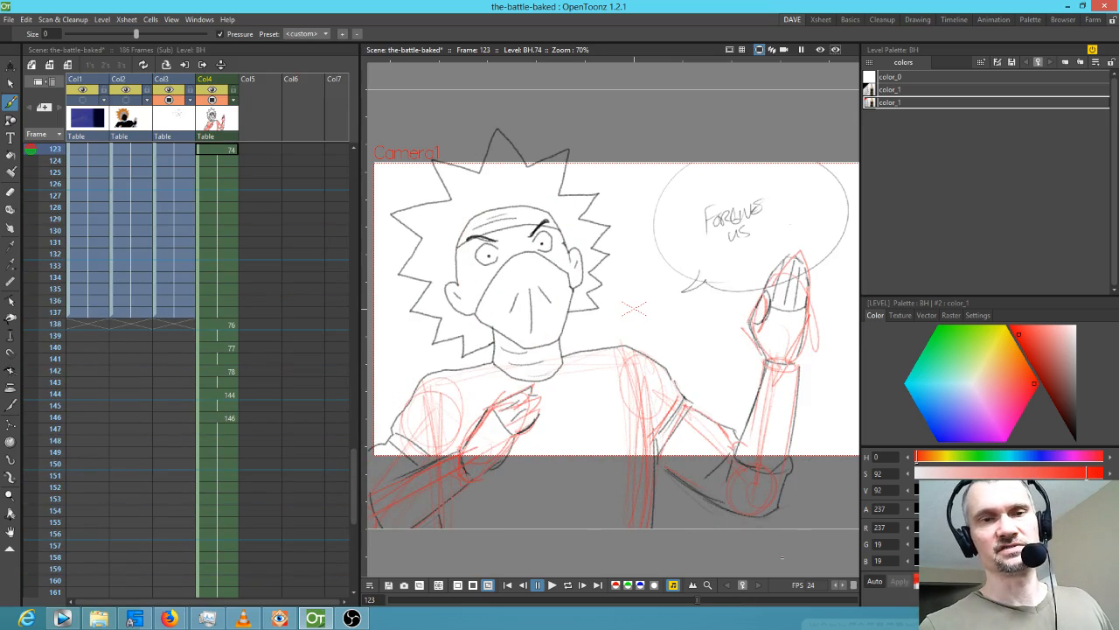
pyautogui.press('.')
pyautogui.press('.')
pyautogui.press('.')
pyautogui.press('.')
pyautogui.press('.')
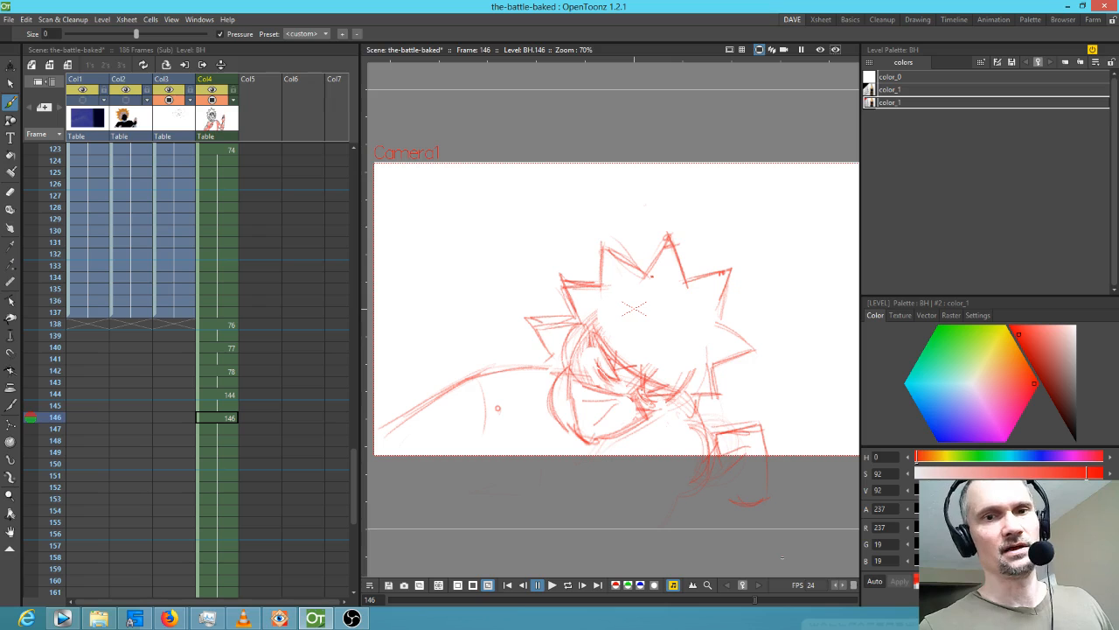
# Flip between frames 140 and 146 to compare the fist positions.
pyautogui.press(',')
pyautogui.press(',')
pyautogui.press(',')
pyautogui.press(',')
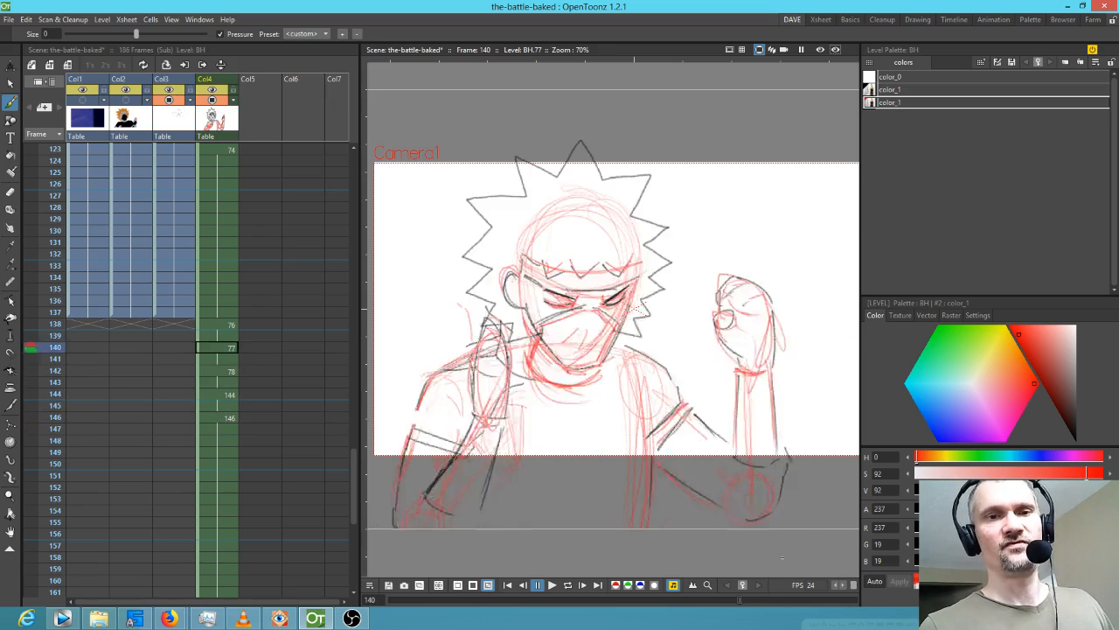
pyautogui.press('.')
pyautogui.press('.')
pyautogui.press('.')
pyautogui.press('.')
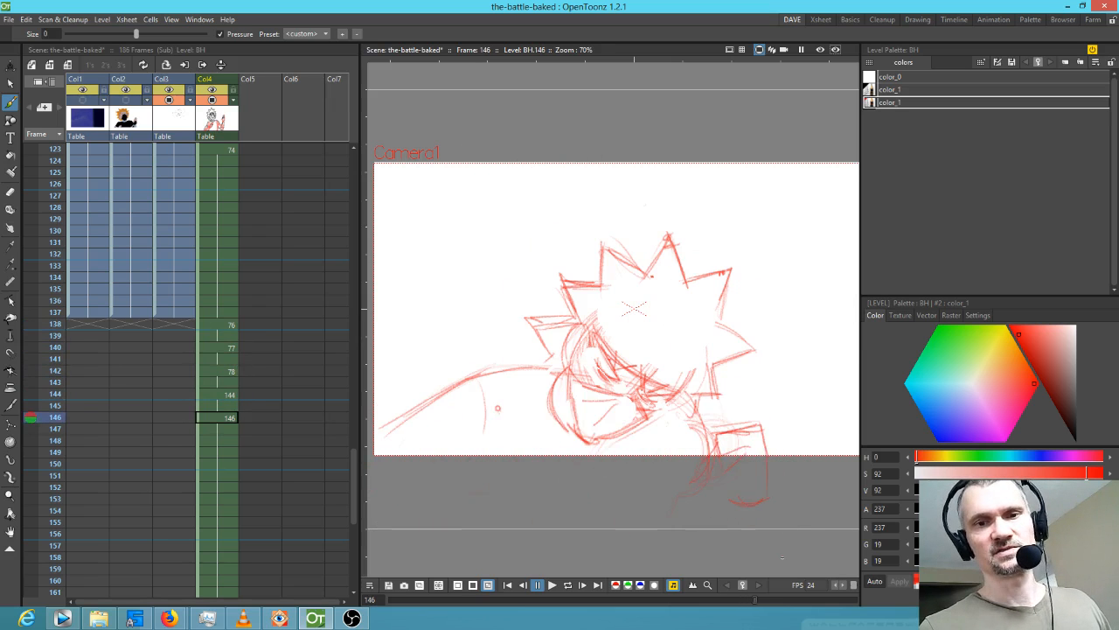
pyautogui.press(',')
pyautogui.press(',')
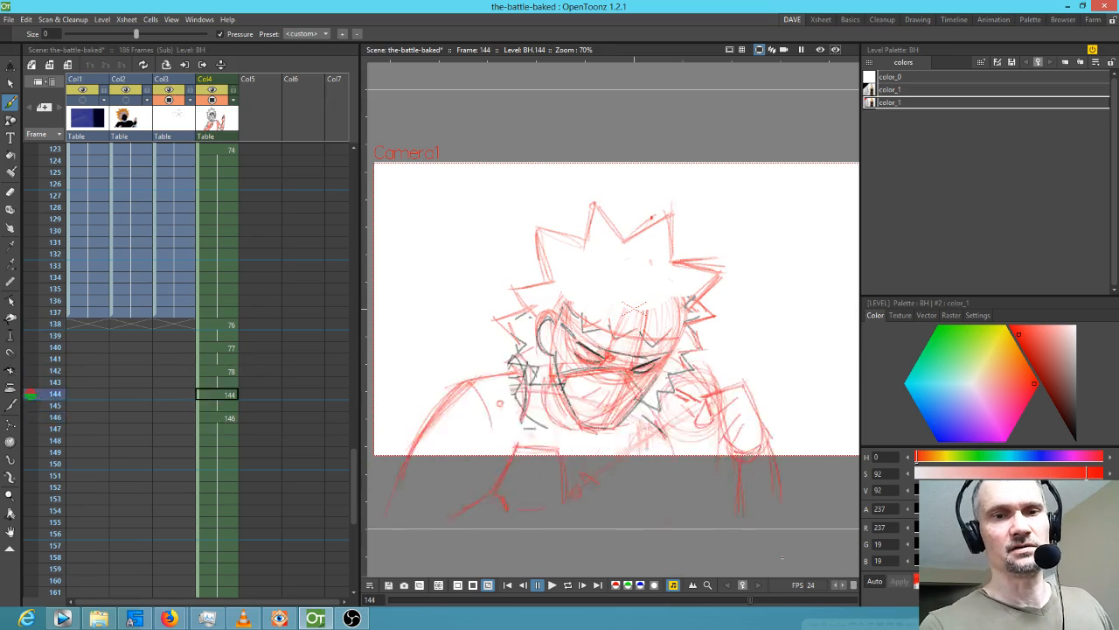
# Sketch the lowered fist beneath the camera border at frame 146.
pyautogui.press('.')
pyautogui.press('.')
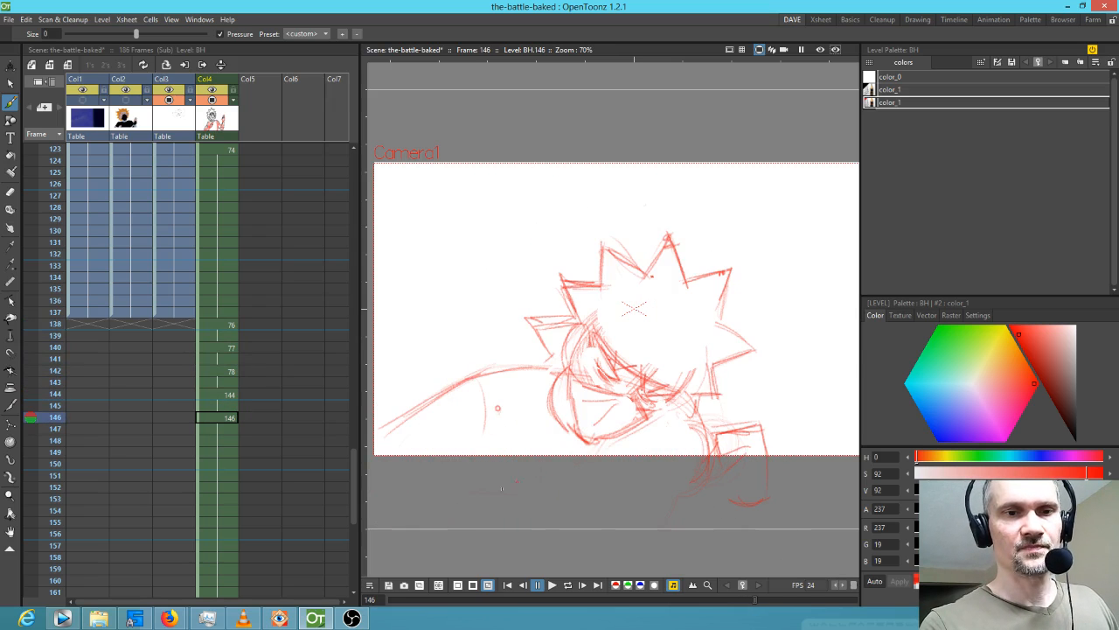
pyautogui.moveTo(514, 479)
pyautogui.mouseDown()
pyautogui.moveTo(546, 461)
pyautogui.moveTo(566, 501)
pyautogui.mouseUp()
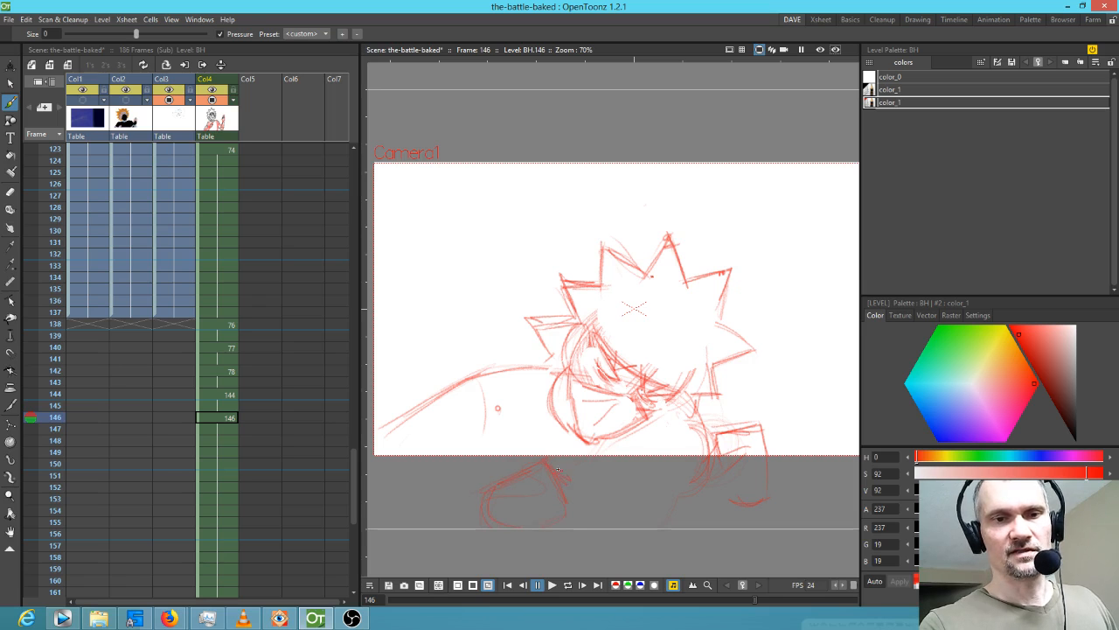
# Sketch the sleeve cuff on the arm below the raised fist at frame 144, using frames 138 to 142 as reference.
pyautogui.press(',')
pyautogui.press(',')
pyautogui.press(',')
pyautogui.press(',')
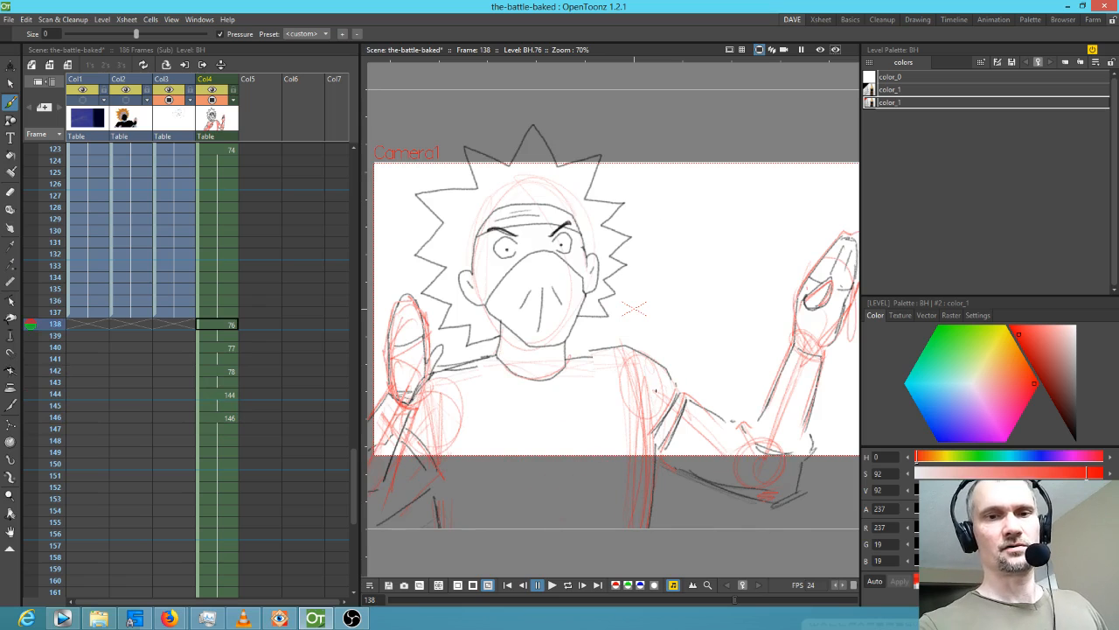
pyautogui.press('.')
pyautogui.press('.')
pyautogui.press('.')
pyautogui.press('.')
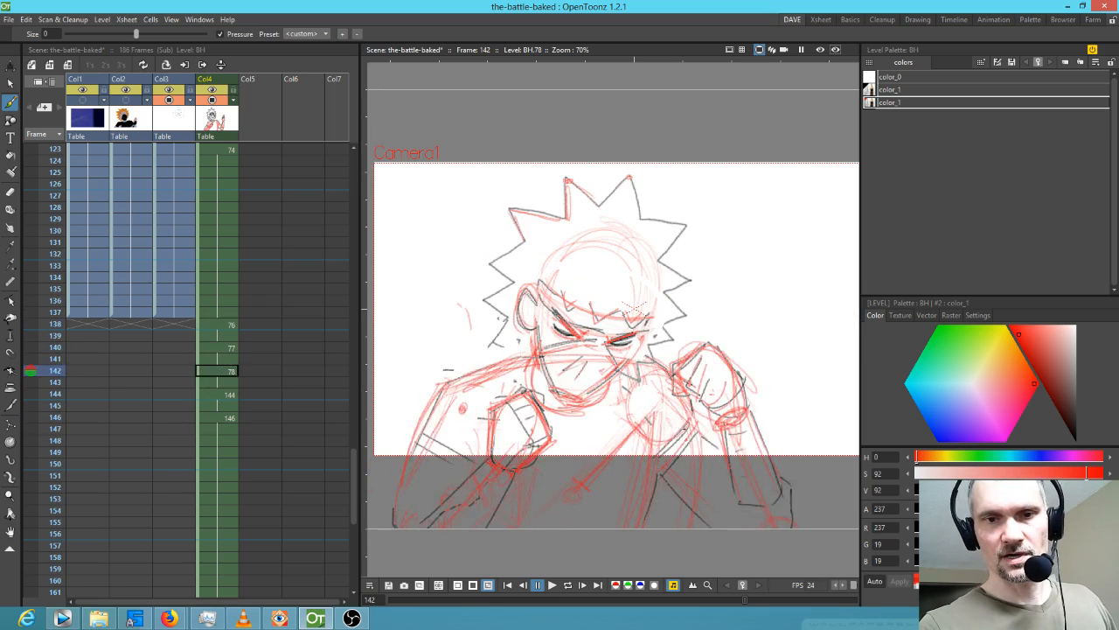
pyautogui.press('.')
pyautogui.press('.')
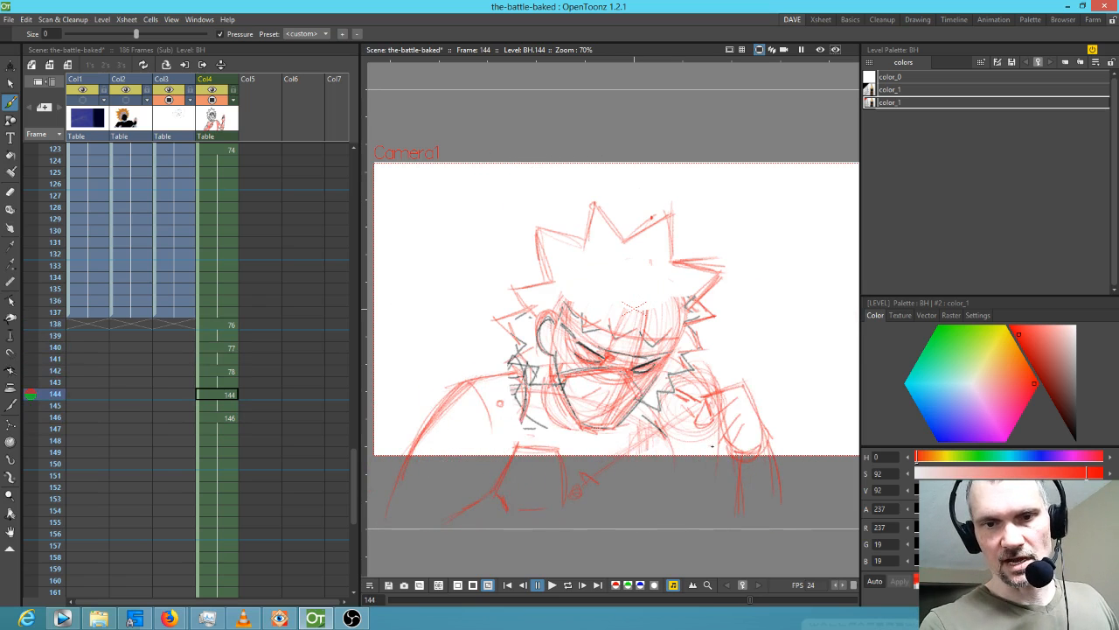
pyautogui.moveTo(711, 446)
pyautogui.mouseDown()
pyautogui.moveTo(678, 470)
pyautogui.moveTo(686, 490)
pyautogui.mouseUp()
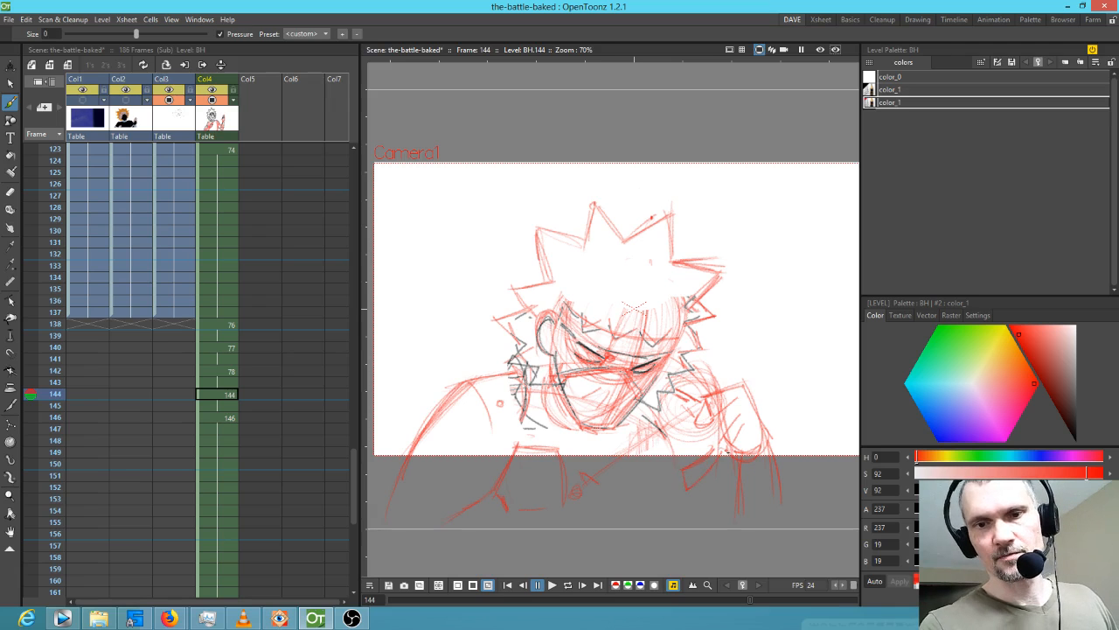
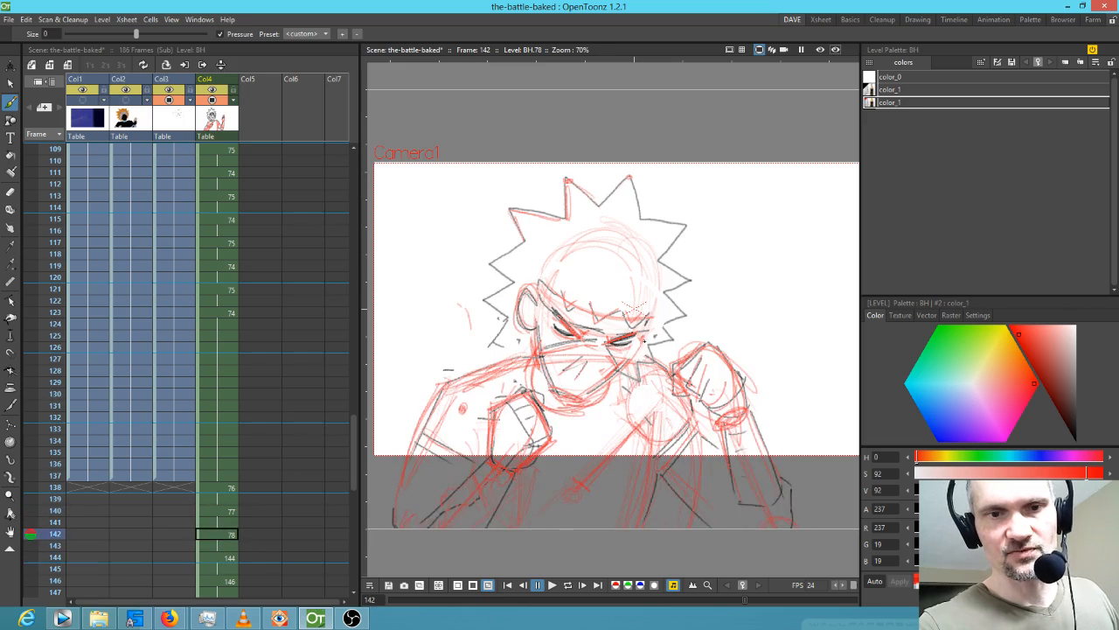
# Lasso the eyes with the freehand selection and reposition them on the face at frames 142 and 144.
pyautogui.press('s')
pyautogui.moveTo(644, 335)
pyautogui.mouseDown()
pyautogui.moveTo(590, 332)
pyautogui.moveTo(572, 313)
pyautogui.moveTo(537, 321)
pyautogui.moveTo(568, 356)
pyautogui.moveTo(598, 363)
pyautogui.moveTo(643, 332)
pyautogui.mouseUp()
pyautogui.moveTo(537, 306); pyautogui.dragTo(542, 310)
pyautogui.moveTo(617, 352); pyautogui.dragTo(614, 351)
pyautogui.press('.')
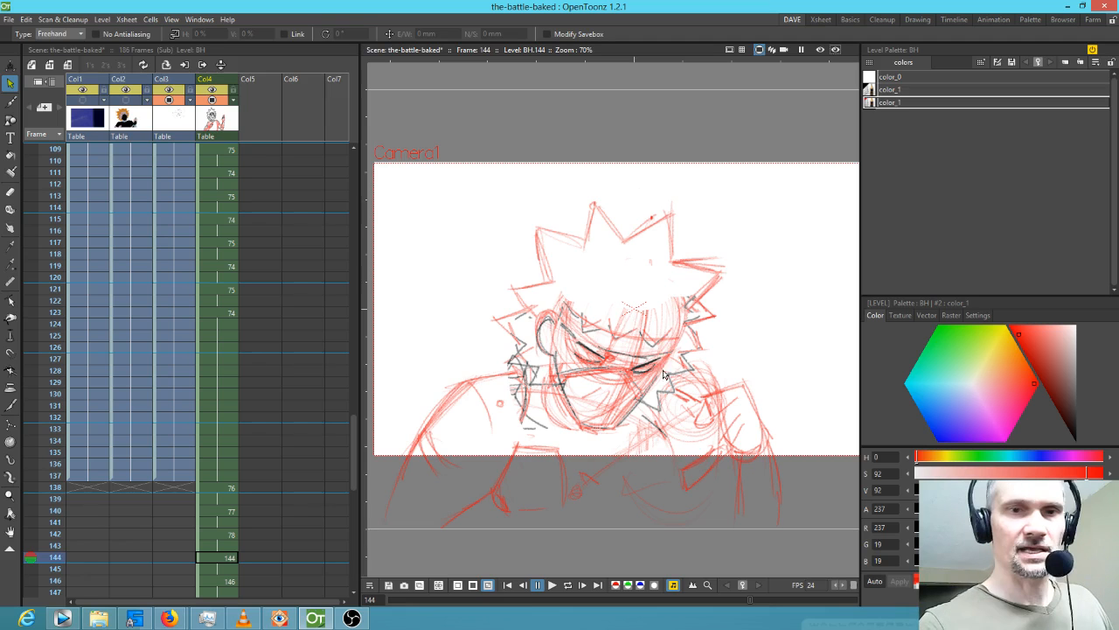
pyautogui.moveTo(639, 365)
pyautogui.mouseDown()
pyautogui.moveTo(593, 345)
pyautogui.moveTo(588, 377)
pyautogui.moveTo(647, 374)
pyautogui.moveTo(656, 343)
pyautogui.moveTo(649, 371)
pyautogui.moveTo(657, 366)
pyautogui.mouseUp()
# Shift the selected eye at frame 146 by 6.85 mm E/W and -5.68 mm N/S, and redraw both eyes with the brush.
pyautogui.press('p')
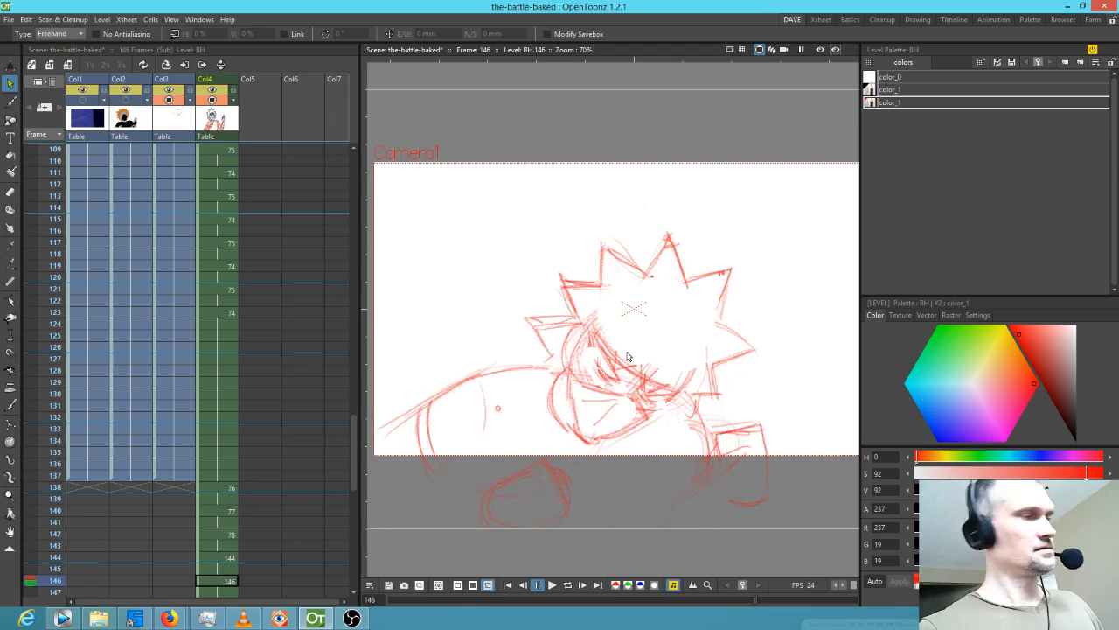
pyautogui.moveTo(630, 383)
pyautogui.mouseDown()
pyautogui.moveTo(611, 354)
pyautogui.moveTo(591, 389)
pyautogui.moveTo(617, 381)
pyautogui.mouseUp()
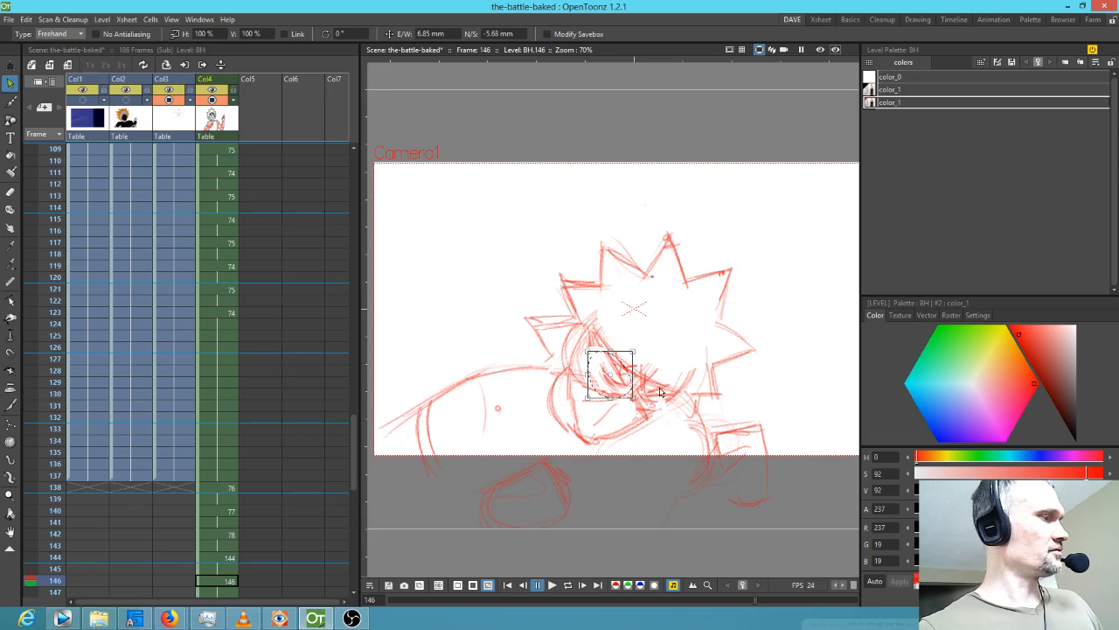
pyautogui.press('b')
pyautogui.moveTo(610, 359)
pyautogui.mouseDown()
pyautogui.moveTo(624, 388)
pyautogui.moveTo(669, 395)
pyautogui.moveTo(651, 393)
pyautogui.moveTo(661, 403)
pyautogui.mouseUp()
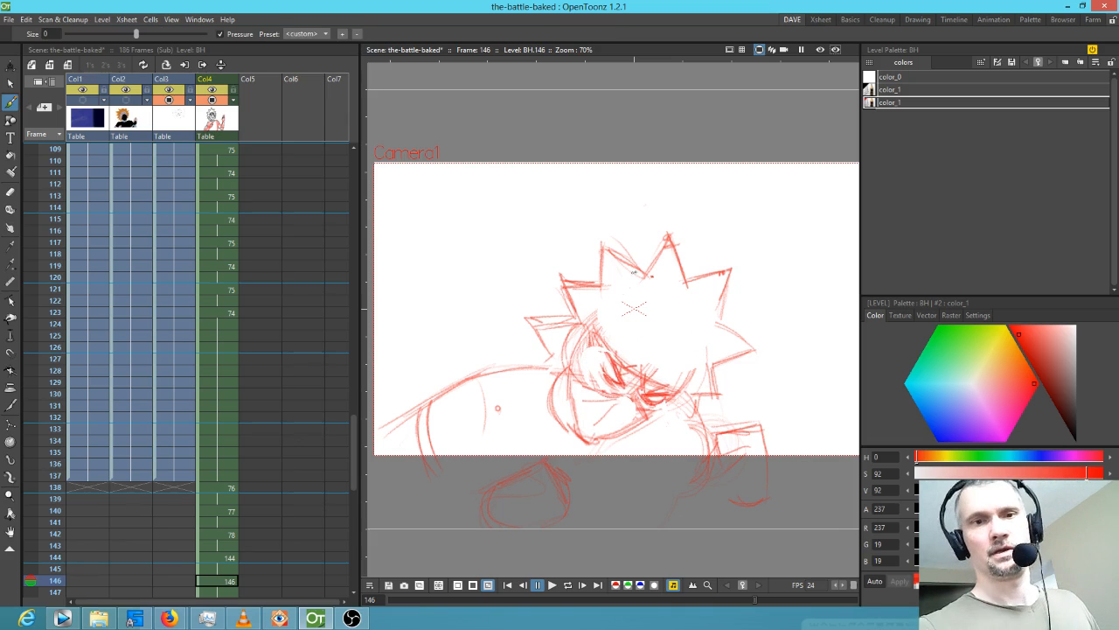
# Erase the old hairline above the eyes at frame 146 and redraw it as a cleaner curve, using frame 144 as reference.
pyautogui.press(',')
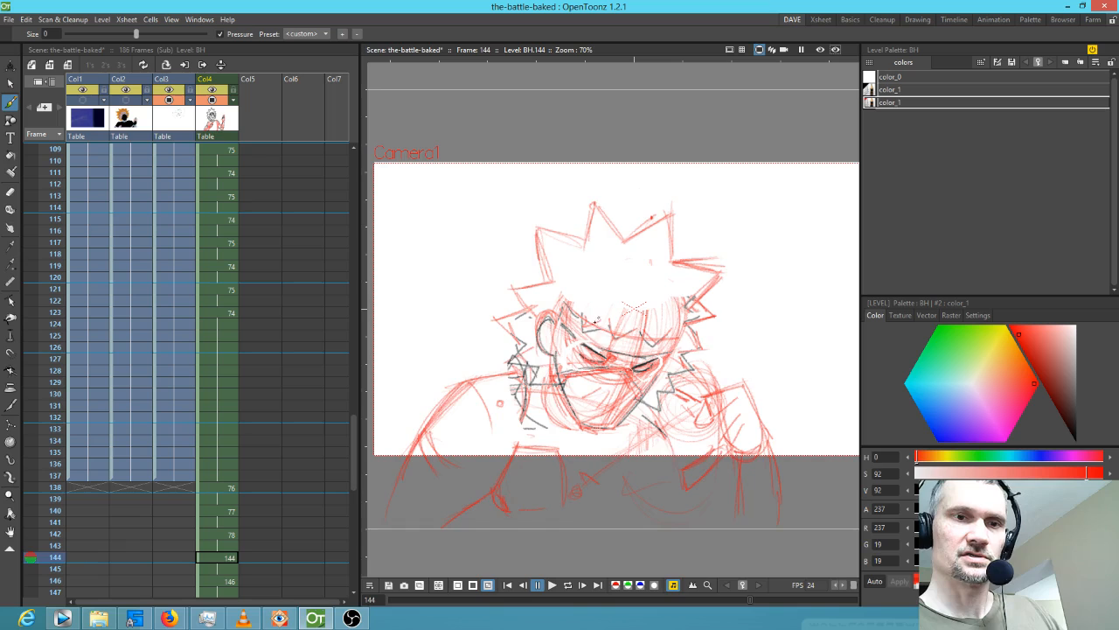
pyautogui.press('.')
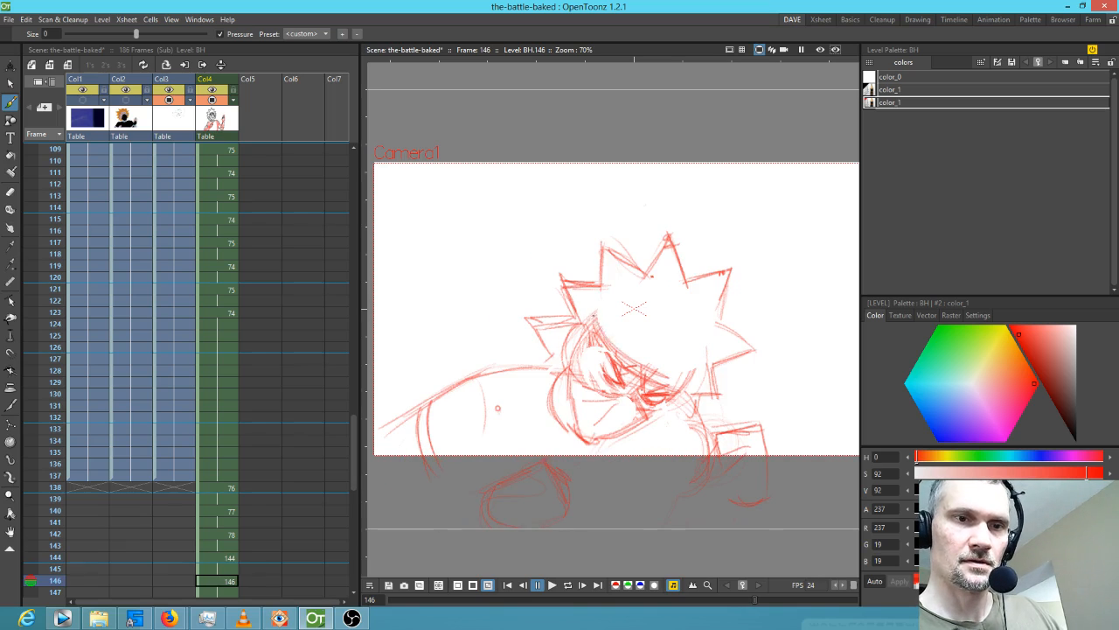
pyautogui.press('a')
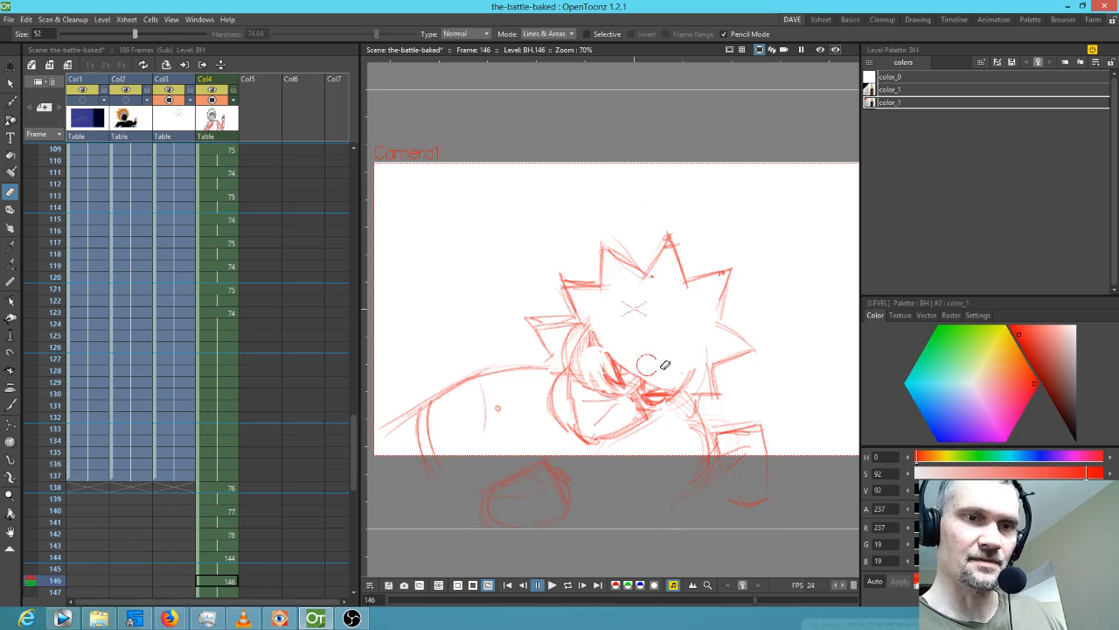
pyautogui.press('b')
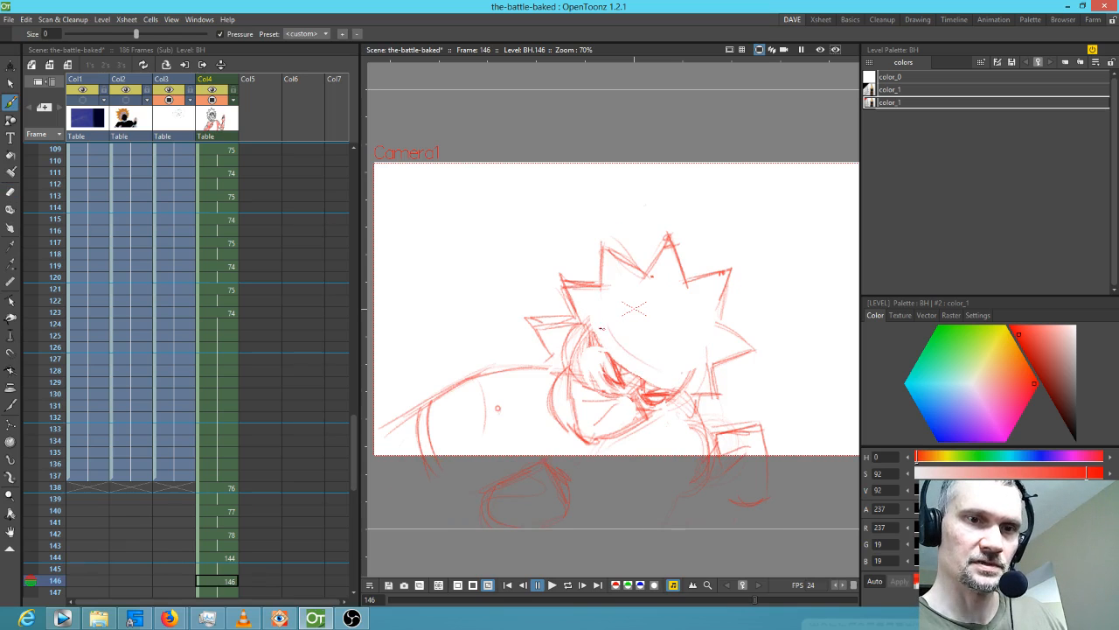
pyautogui.press(',')
pyautogui.press('.')
pyautogui.press(',')
pyautogui.press('.')
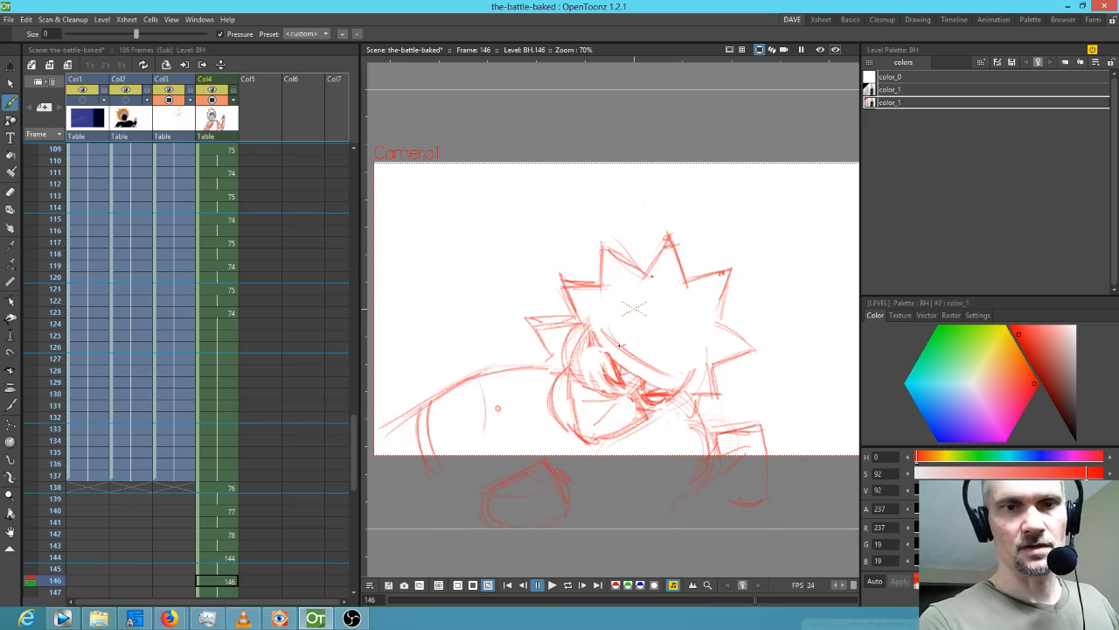
# Sketch jagged fringe points along the hairline at frame 146 and redraw the mask's outer edge.
pyautogui.moveTo(615, 349)
pyautogui.mouseDown()
pyautogui.moveTo(665, 362)
pyautogui.moveTo(640, 356)
pyautogui.moveTo(669, 365)
pyautogui.mouseUp()
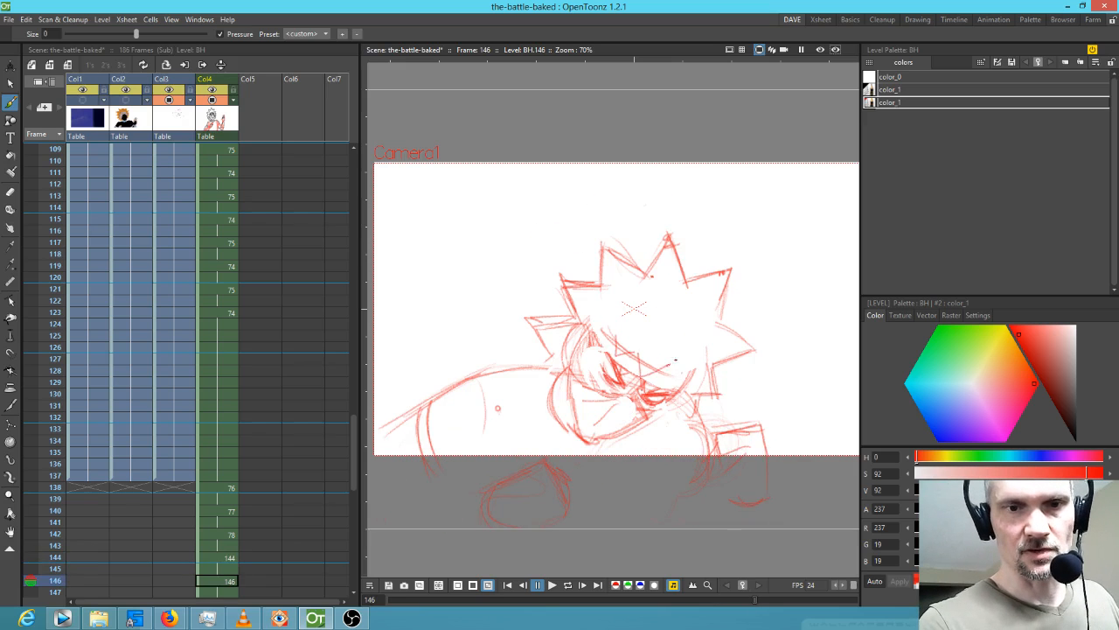
pyautogui.press(',')
pyautogui.press('.')
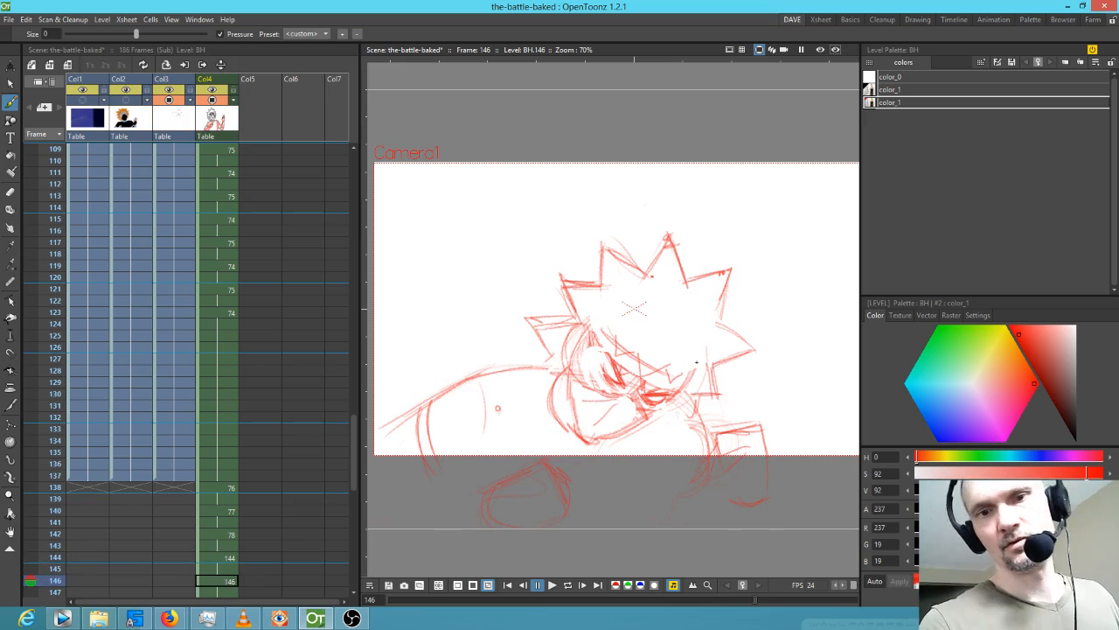
pyautogui.press('a')
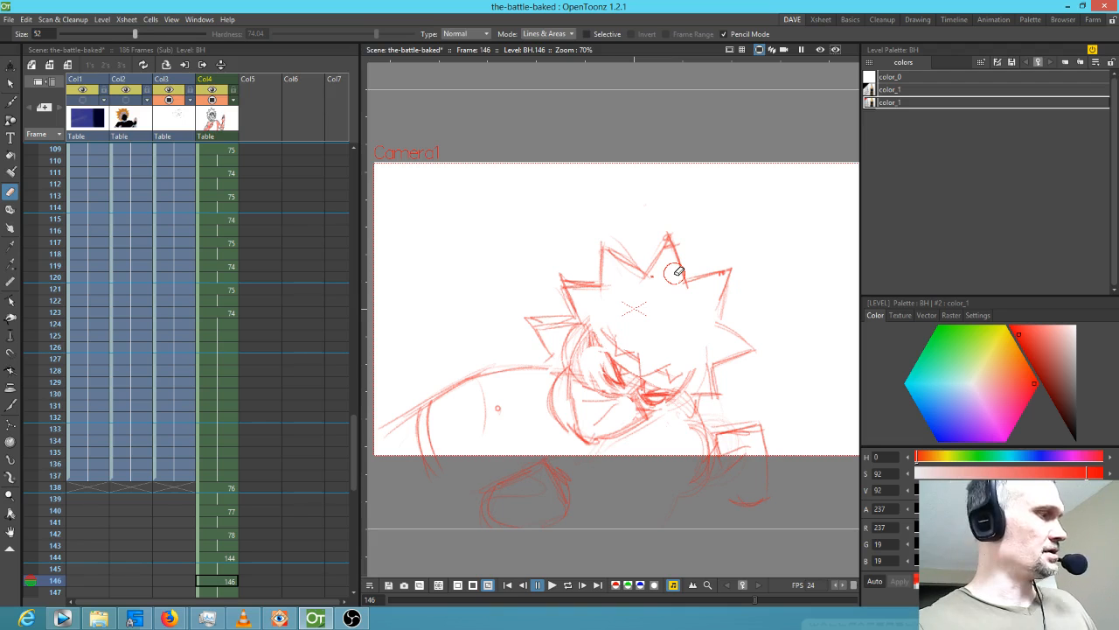
pyautogui.press('b')
pyautogui.moveTo(573, 380)
pyautogui.mouseDown()
pyautogui.moveTo(577, 432)
pyautogui.moveTo(612, 448)
pyautogui.mouseUp()
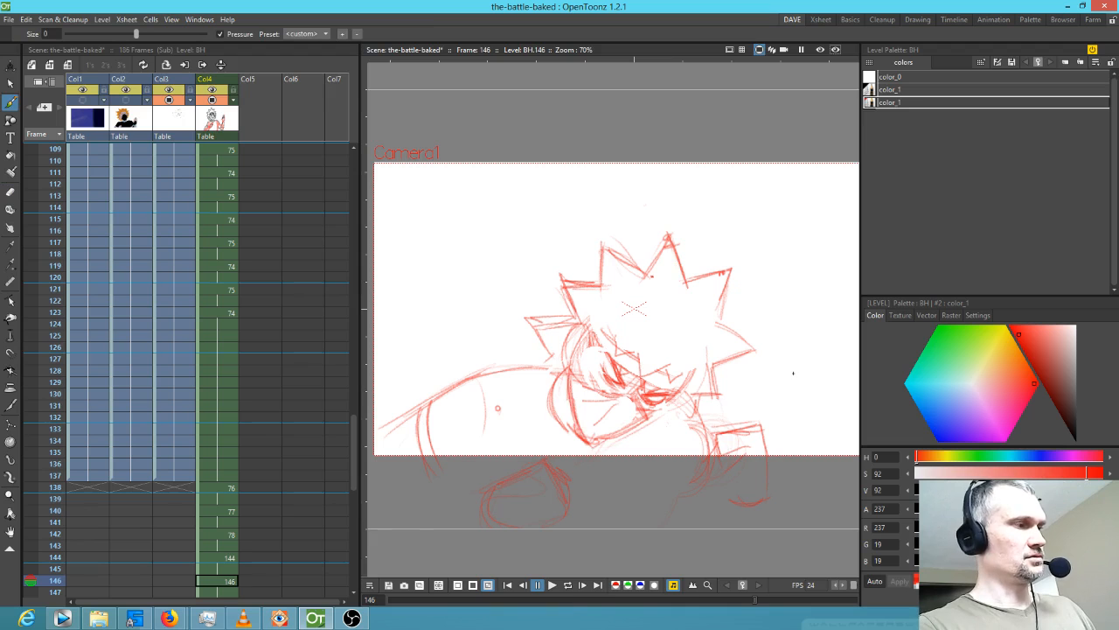
# Set the start marker at frame 122 and play back the animation from there.
pyautogui.hotkey('alt', ',')
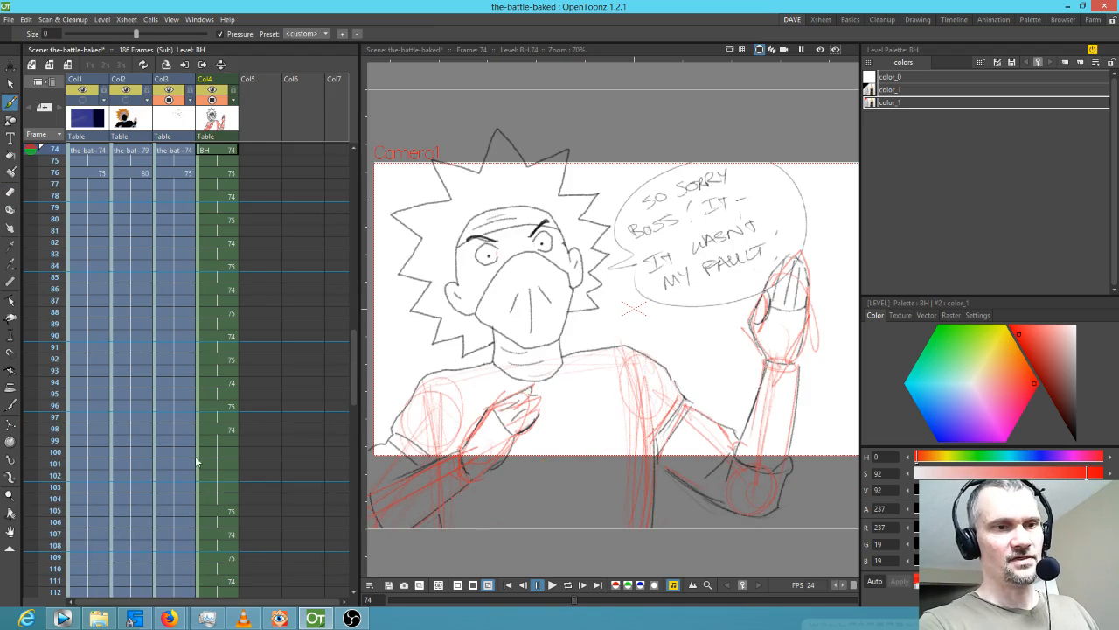
pyautogui.scroll(-10, 215, 456)
pyautogui.scroll(-4, 219, 441)
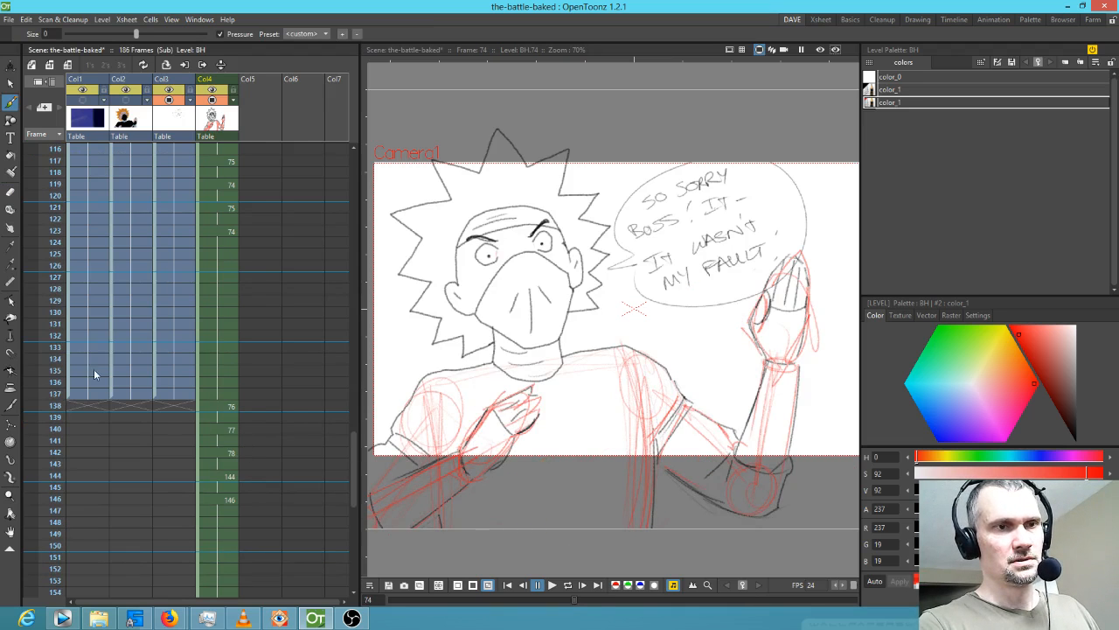
pyautogui.rightClick(43, 222)
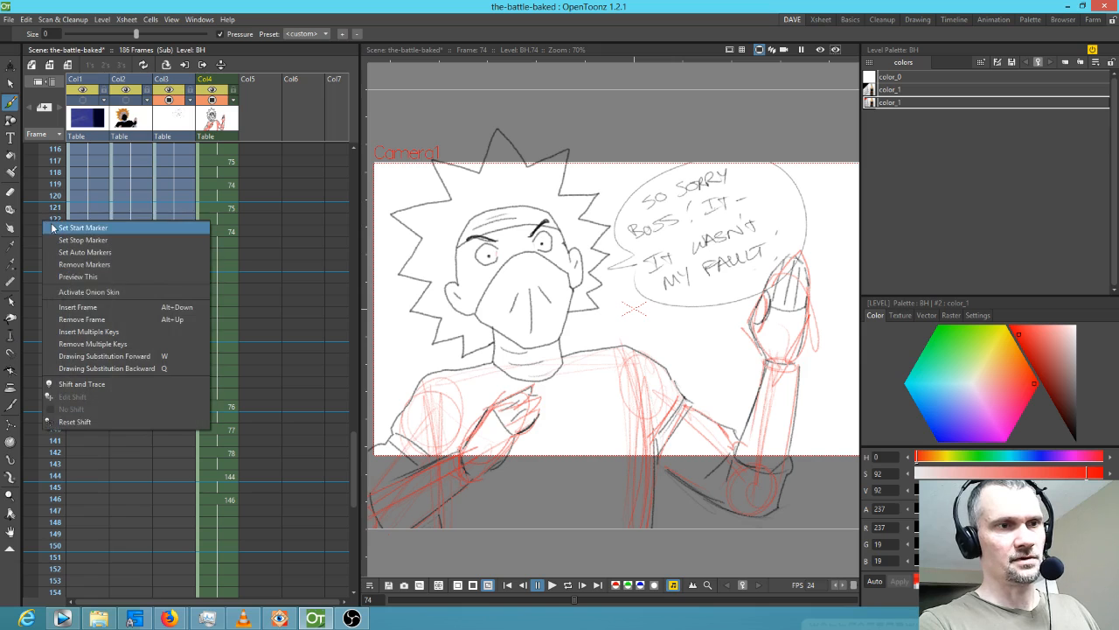
pyautogui.click(83, 228)
pyautogui.press('p')
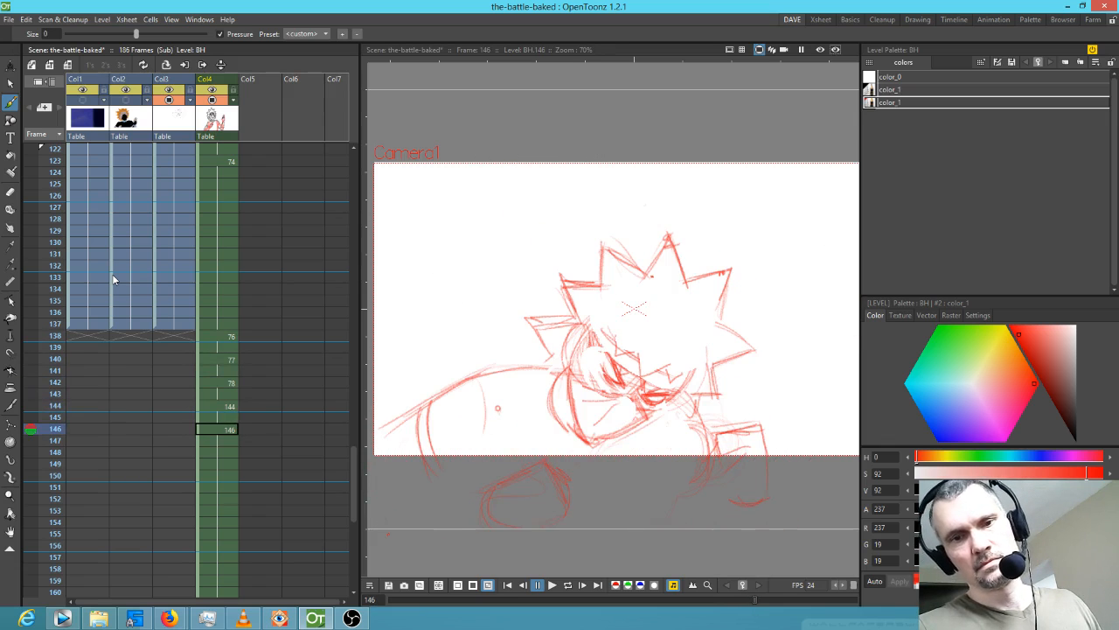
# Erase the head, hair and face from the drawing at frame 146, keeping the shoulder and fists.
pyautogui.press('a')
pyautogui.moveTo(732, 283)
pyautogui.mouseDown()
pyautogui.moveTo(539, 275)
pyautogui.moveTo(538, 296)
pyautogui.moveTo(576, 309)
pyautogui.moveTo(772, 303)
pyautogui.moveTo(749, 355)
pyautogui.moveTo(659, 425)
pyautogui.moveTo(596, 441)
pyautogui.moveTo(626, 377)
pyautogui.moveTo(601, 303)
pyautogui.moveTo(532, 303)
pyautogui.moveTo(530, 289)
pyautogui.moveTo(598, 393)
pyautogui.moveTo(569, 298)
pyautogui.moveTo(574, 347)
pyautogui.moveTo(623, 374)
pyautogui.mouseUp()
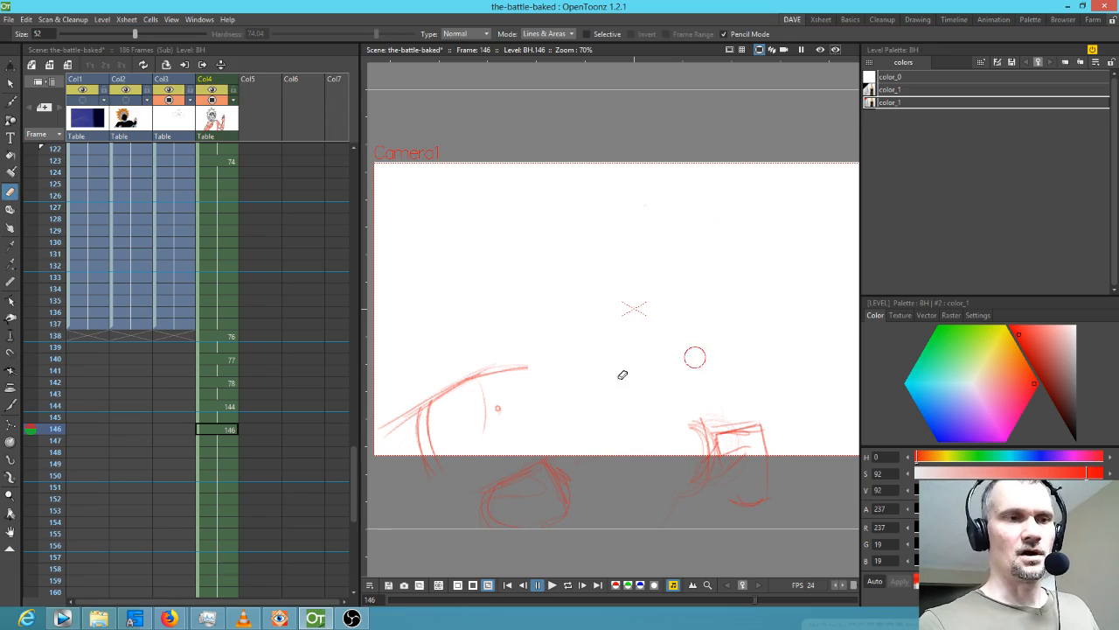
# Sketch a new head construction at frame 146 over the previous drawing's onion skin, and switch the onion skin off.
pyautogui.click(32, 416)
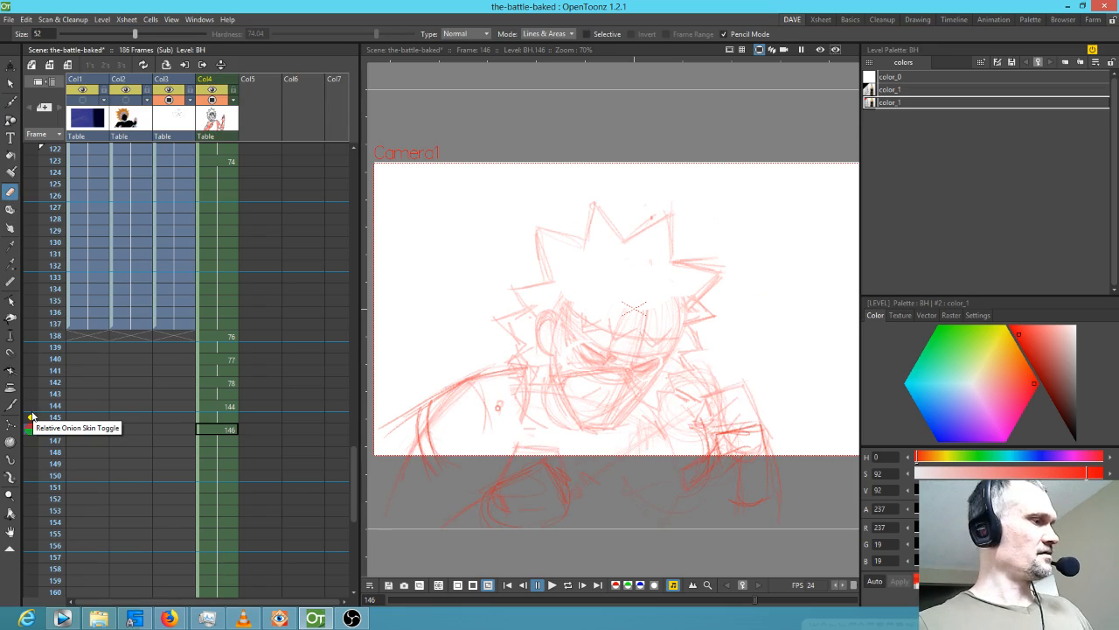
pyautogui.press('b')
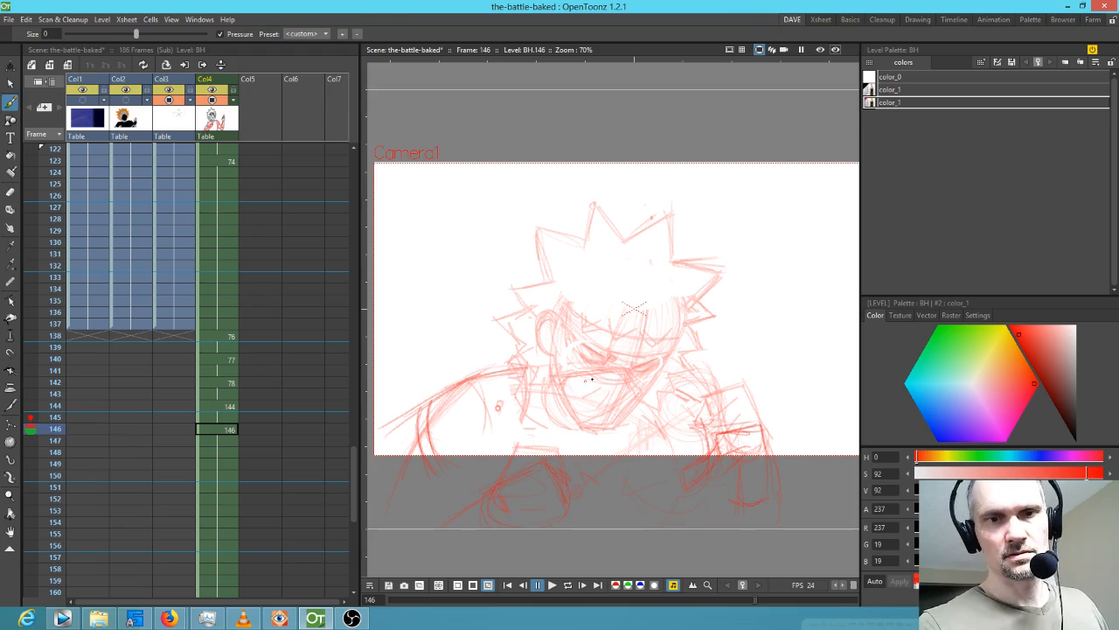
pyautogui.moveTo(579, 304)
pyautogui.mouseDown()
pyautogui.moveTo(689, 308)
pyautogui.moveTo(647, 274)
pyautogui.moveTo(560, 333)
pyautogui.moveTo(687, 308)
pyautogui.moveTo(558, 377)
pyautogui.moveTo(577, 439)
pyautogui.mouseUp()
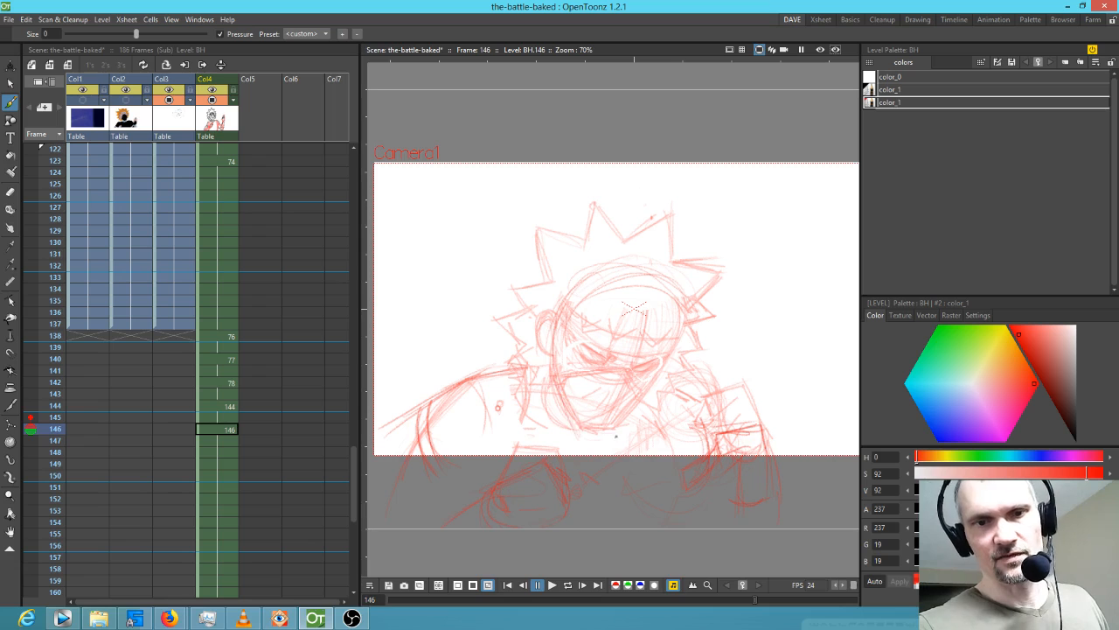
pyautogui.moveTo(691, 336)
pyautogui.mouseDown()
pyautogui.moveTo(626, 408)
pyautogui.moveTo(663, 285)
pyautogui.moveTo(576, 314)
pyautogui.moveTo(644, 408)
pyautogui.moveTo(631, 400)
pyautogui.mouseUp()
pyautogui.moveTo(560, 362)
pyautogui.mouseDown()
pyautogui.moveTo(575, 407)
pyautogui.moveTo(627, 410)
pyautogui.mouseUp()
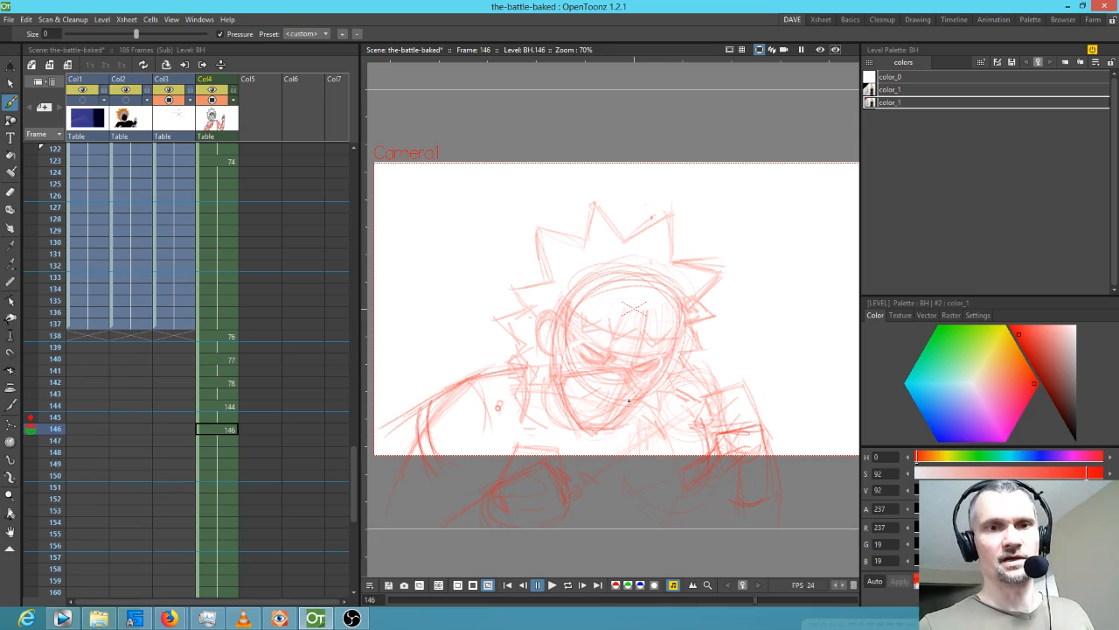
pyautogui.click(30, 418)
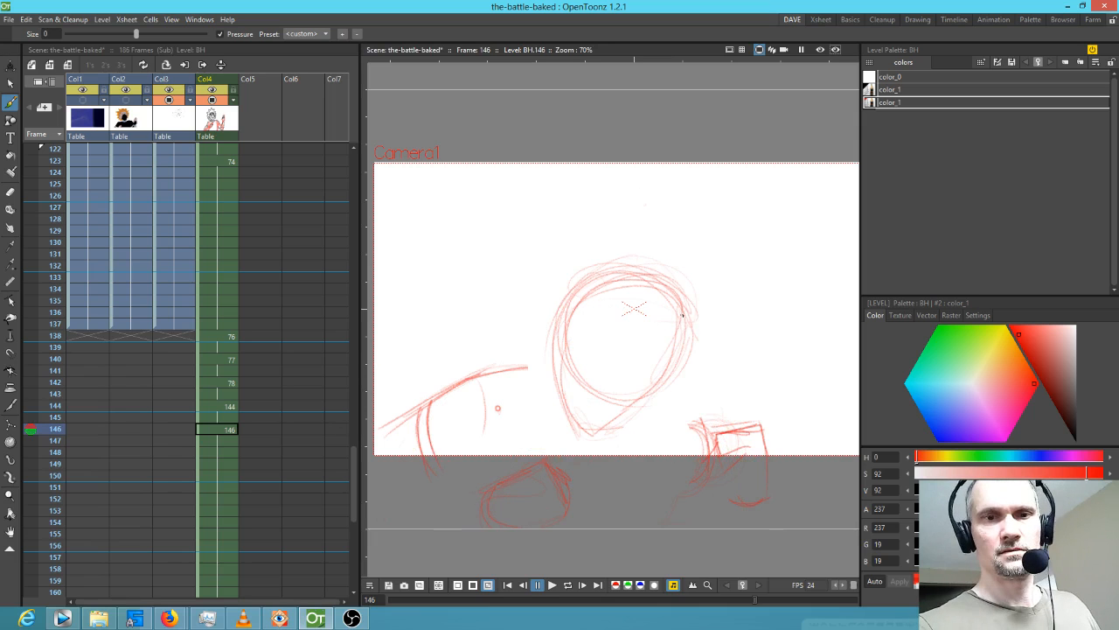
# Strengthen the jaw and chin lines and add a face guideline at frame 146, flipping to the previous drawing for comparison.
pyautogui.moveTo(591, 429)
pyautogui.mouseDown()
pyautogui.moveTo(638, 421)
pyautogui.moveTo(672, 379)
pyautogui.mouseUp()
pyautogui.moveTo(564, 327)
pyautogui.mouseDown()
pyautogui.moveTo(565, 404)
pyautogui.moveTo(601, 431)
pyautogui.moveTo(656, 414)
pyautogui.mouseUp()
pyautogui.moveTo(595, 435)
pyautogui.mouseDown()
pyautogui.moveTo(655, 336)
pyautogui.moveTo(631, 411)
pyautogui.mouseUp()
pyautogui.press('Up')
pyautogui.press('Up')
pyautogui.press('Down')
pyautogui.press('Down')
pyautogui.moveTo(604, 435)
pyautogui.mouseDown()
pyautogui.moveTo(580, 398)
pyautogui.moveTo(632, 428)
pyautogui.moveTo(564, 353)
pyautogui.mouseUp()
pyautogui.press('Up')
pyautogui.press('Up')
pyautogui.press('Down')
pyautogui.press('Down')
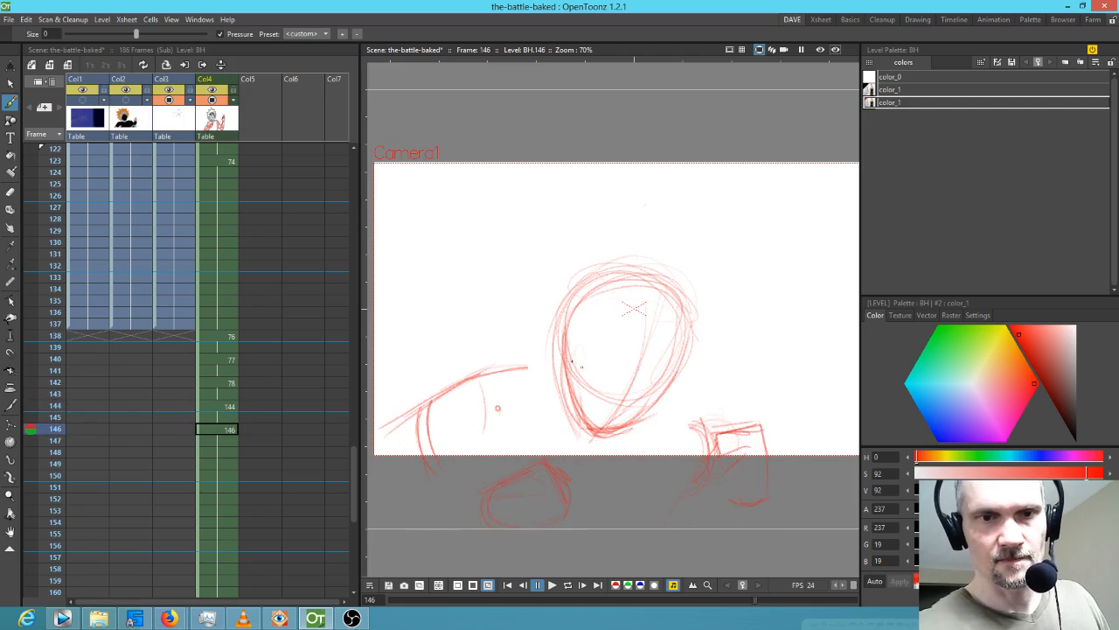
# Sketch curved brow lines across the lower part of the head at frame 146.
pyautogui.moveTo(576, 338)
pyautogui.mouseDown()
pyautogui.moveTo(552, 358)
pyautogui.moveTo(567, 315)
pyautogui.moveTo(613, 363)
pyautogui.moveTo(578, 337)
pyautogui.moveTo(659, 394)
pyautogui.mouseUp()
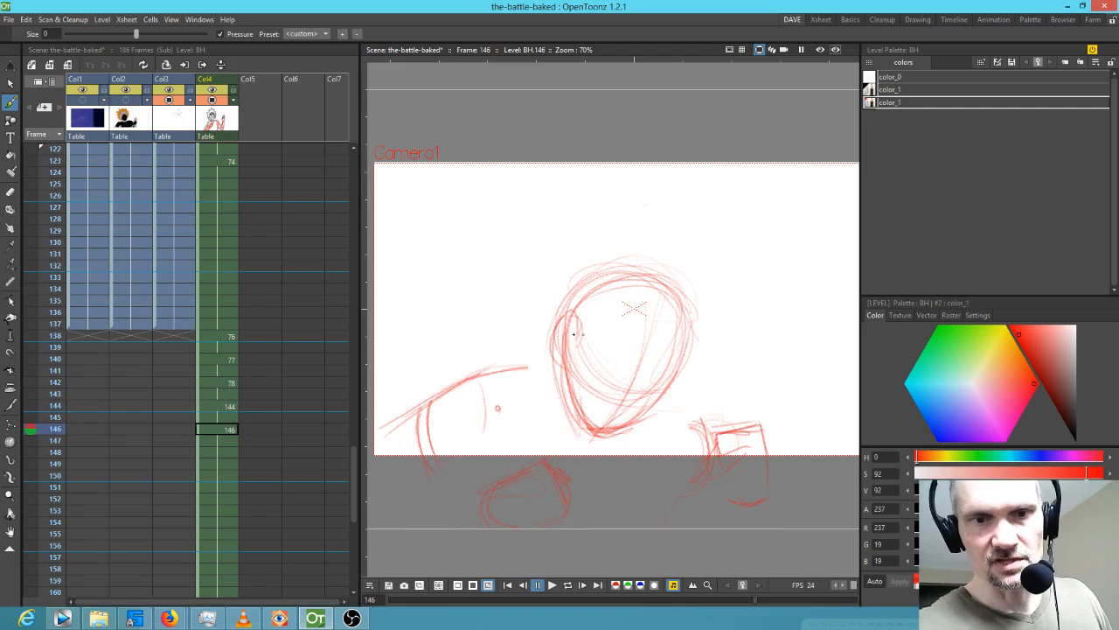
pyautogui.moveTo(574, 334); pyautogui.dragTo(656, 384)
pyautogui.moveTo(623, 385); pyautogui.dragTo(670, 395)
pyautogui.moveTo(553, 375)
pyautogui.mouseDown()
pyautogui.moveTo(560, 306)
pyautogui.moveTo(633, 389)
pyautogui.moveTo(675, 391)
pyautogui.mouseUp()
pyautogui.moveTo(605, 378); pyautogui.dragTo(685, 381)
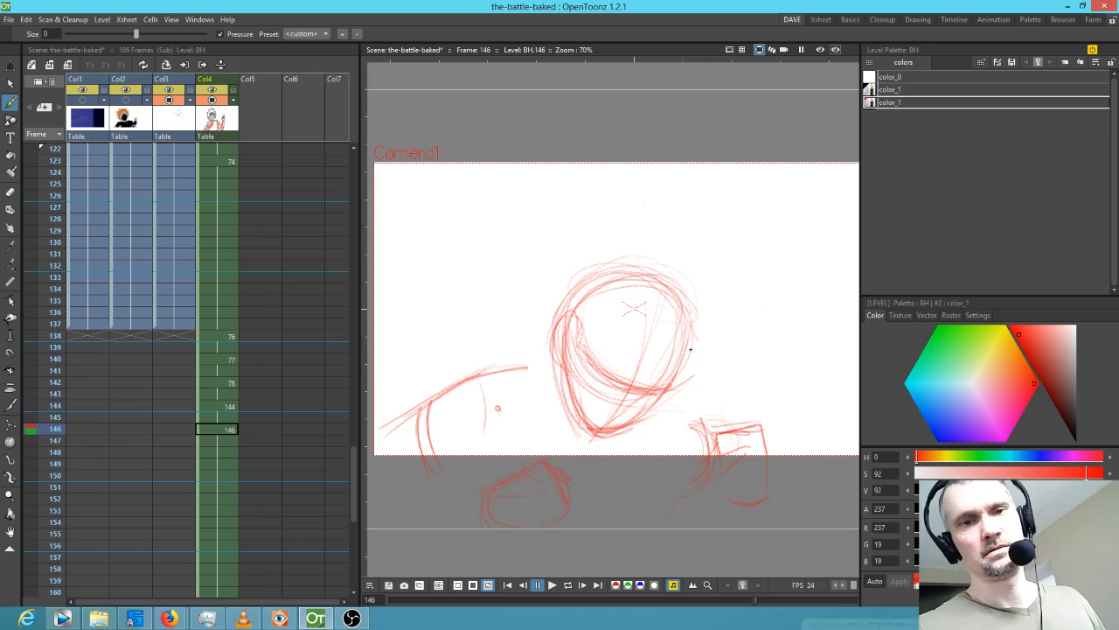
# Erase the entire head construction sketch at frame 146 and return to the brush.
pyautogui.press('a')
pyautogui.moveTo(673, 266)
pyautogui.mouseDown()
pyautogui.moveTo(574, 283)
pyautogui.moveTo(670, 275)
pyautogui.moveTo(620, 350)
pyautogui.moveTo(657, 386)
pyautogui.moveTo(569, 414)
pyautogui.moveTo(599, 311)
pyautogui.moveTo(595, 350)
pyautogui.mouseUp()
pyautogui.press('b')
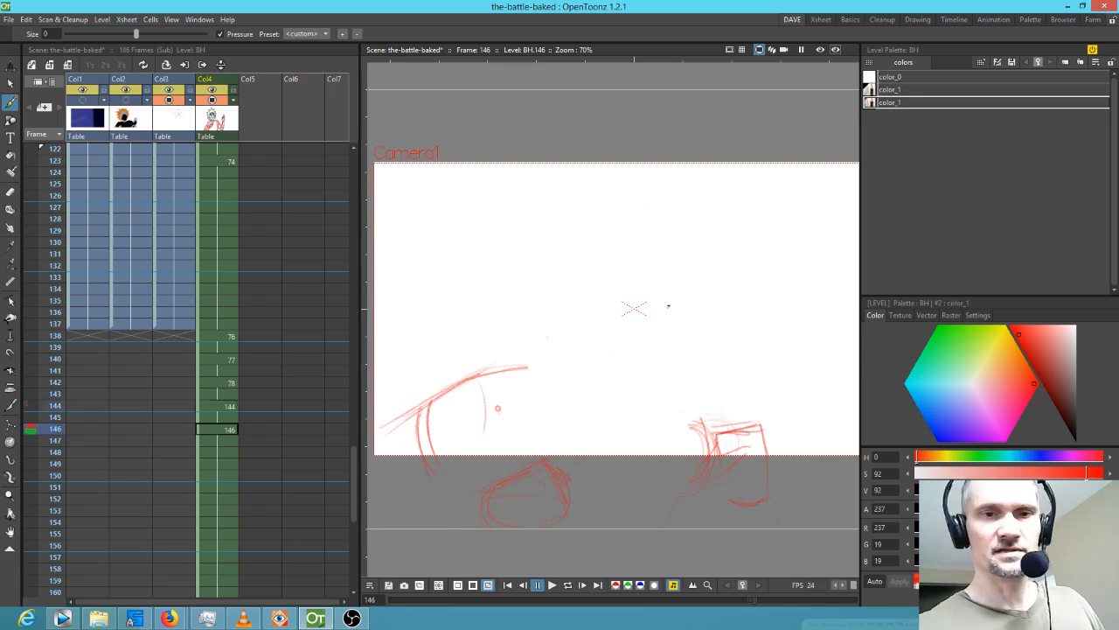
# Mark the chin position with a short stroke at frame 146, comparing it with frame 144.
pyautogui.press(',')
pyautogui.press('.')
pyautogui.moveTo(585, 422); pyautogui.dragTo(604, 422)
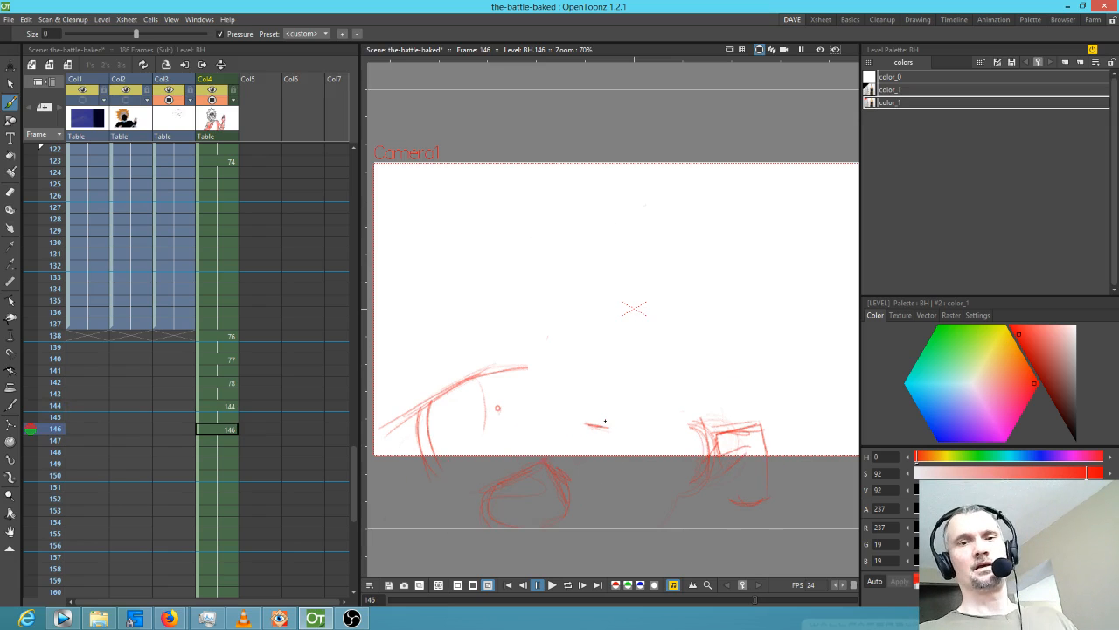
pyautogui.press(',')
pyautogui.press('.')
pyautogui.press(',')
pyautogui.press('.')
# Sketch the rounded skull and jaw of the lowered head around the chin mark at frame 146.
pyautogui.moveTo(682, 383)
pyautogui.mouseDown()
pyautogui.moveTo(626, 280)
pyautogui.moveTo(693, 333)
pyautogui.mouseUp()
pyautogui.moveTo(599, 289)
pyautogui.mouseDown()
pyautogui.moveTo(674, 341)
pyautogui.moveTo(664, 390)
pyautogui.moveTo(600, 429)
pyautogui.moveTo(558, 358)
pyautogui.moveTo(550, 316)
pyautogui.mouseUp()
pyautogui.moveTo(565, 385)
pyautogui.mouseDown()
pyautogui.moveTo(570, 426)
pyautogui.moveTo(628, 276)
pyautogui.moveTo(663, 287)
pyautogui.mouseUp()
pyautogui.moveTo(603, 281); pyautogui.dragTo(565, 401)
pyautogui.moveTo(575, 303)
pyautogui.mouseDown()
pyautogui.moveTo(594, 427)
pyautogui.moveTo(683, 391)
pyautogui.mouseUp()
pyautogui.moveTo(599, 422)
pyautogui.mouseDown()
pyautogui.moveTo(660, 390)
pyautogui.moveTo(698, 318)
pyautogui.moveTo(668, 400)
pyautogui.moveTo(539, 344)
pyautogui.moveTo(578, 413)
pyautogui.mouseUp()
pyautogui.moveTo(568, 308)
pyautogui.mouseDown()
pyautogui.moveTo(556, 354)
pyautogui.moveTo(601, 428)
pyautogui.mouseUp()
pyautogui.moveTo(561, 352)
pyautogui.mouseDown()
pyautogui.moveTo(578, 413)
pyautogui.moveTo(602, 431)
pyautogui.mouseUp()
pyautogui.moveTo(573, 385); pyautogui.dragTo(590, 405)
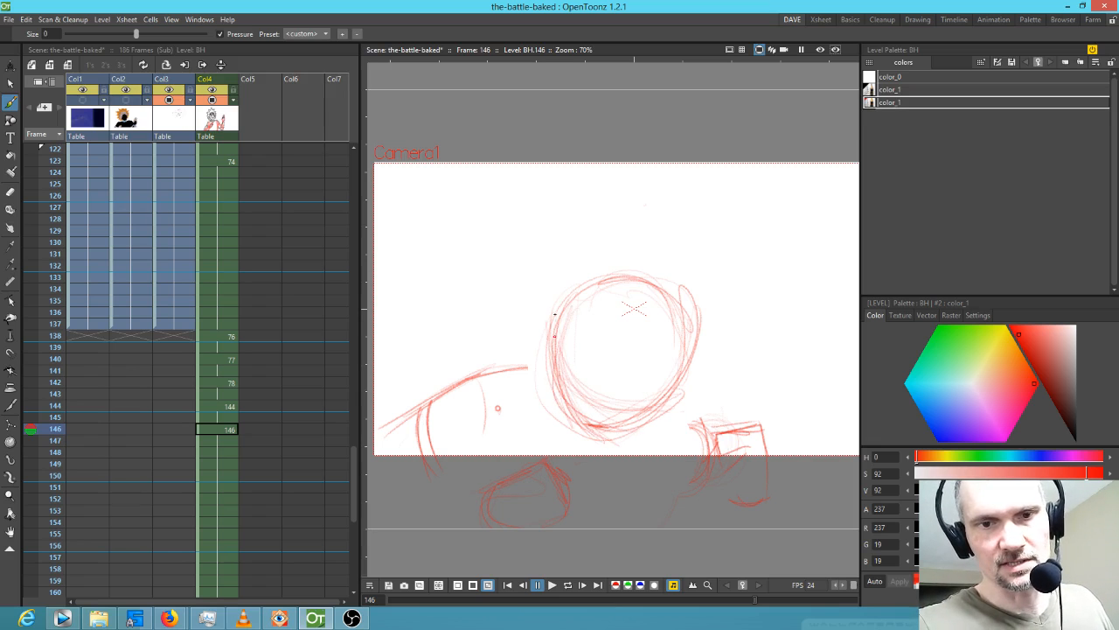
# Add the face's centre guideline and curved brow lines to the lowered head at frame 146, checking against the previous drawing.
pyautogui.press(',')
pyautogui.press('.')
pyautogui.moveTo(643, 372); pyautogui.dragTo(598, 425)
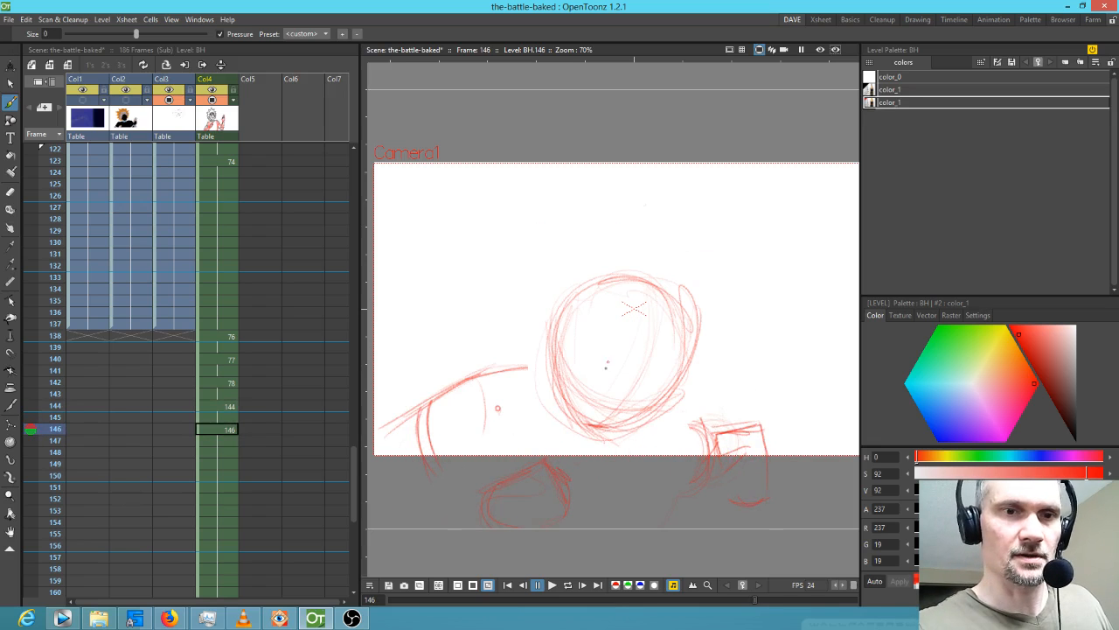
pyautogui.moveTo(562, 348)
pyautogui.mouseDown()
pyautogui.moveTo(624, 398)
pyautogui.moveTo(662, 399)
pyautogui.mouseUp()
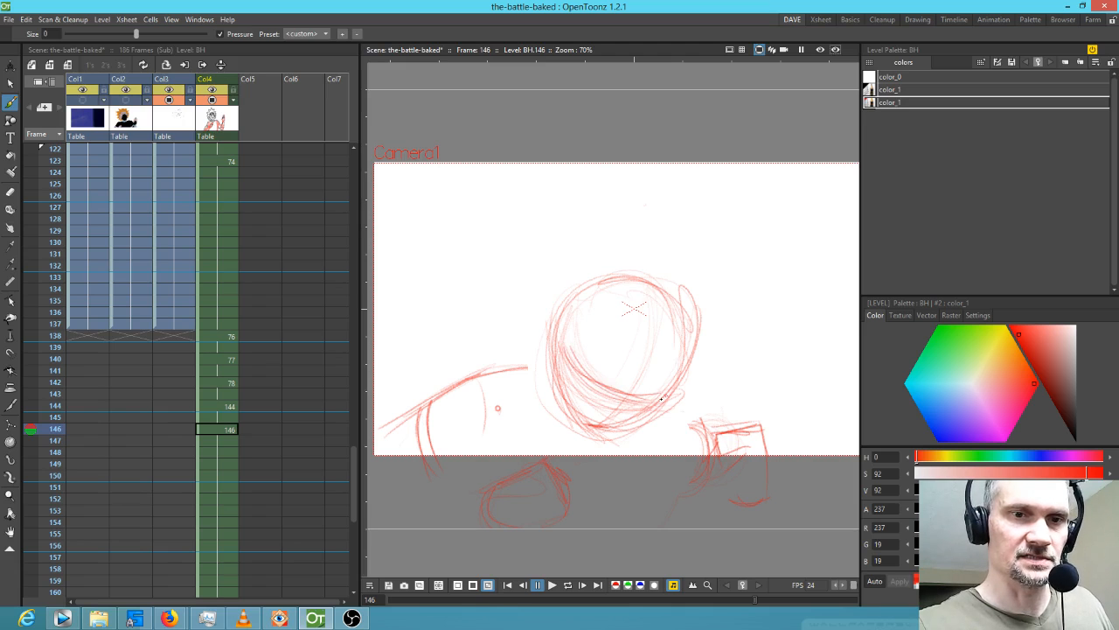
pyautogui.moveTo(569, 350)
pyautogui.mouseDown()
pyautogui.moveTo(620, 413)
pyautogui.moveTo(586, 393)
pyautogui.moveTo(670, 400)
pyautogui.mouseUp()
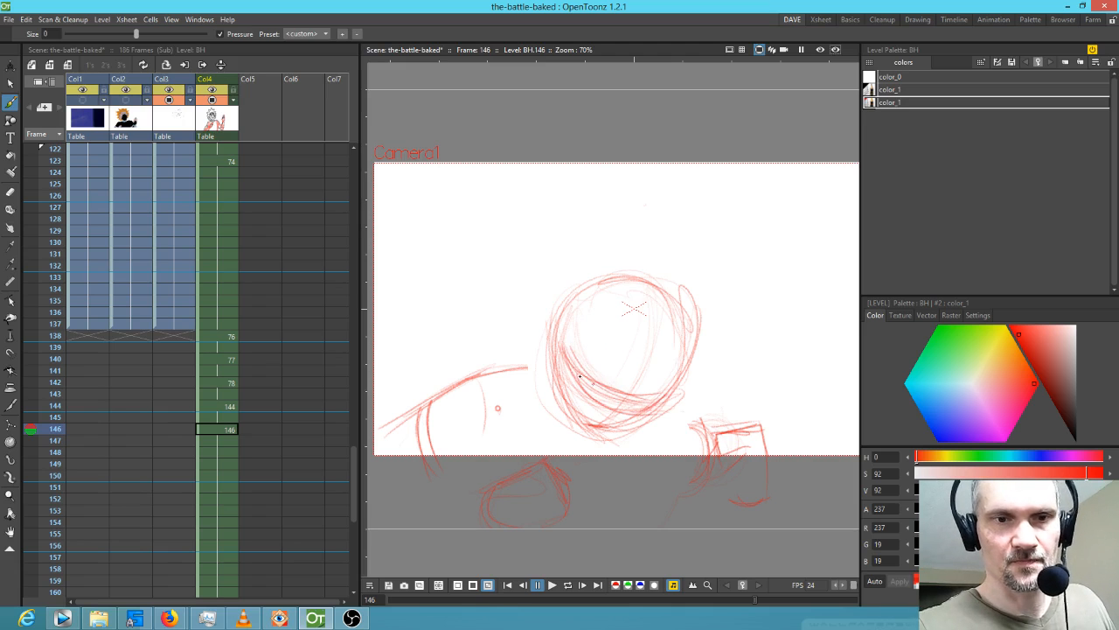
pyautogui.moveTo(580, 390); pyautogui.dragTo(613, 426)
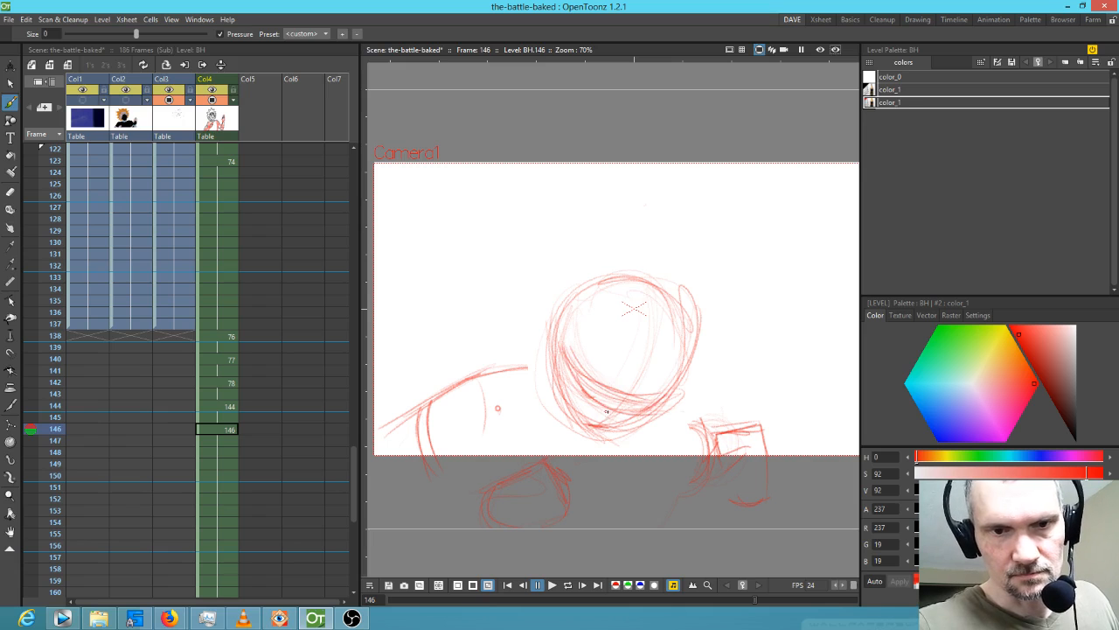
pyautogui.hotkey('shift', ',')
pyautogui.hotkey('shift', '.')
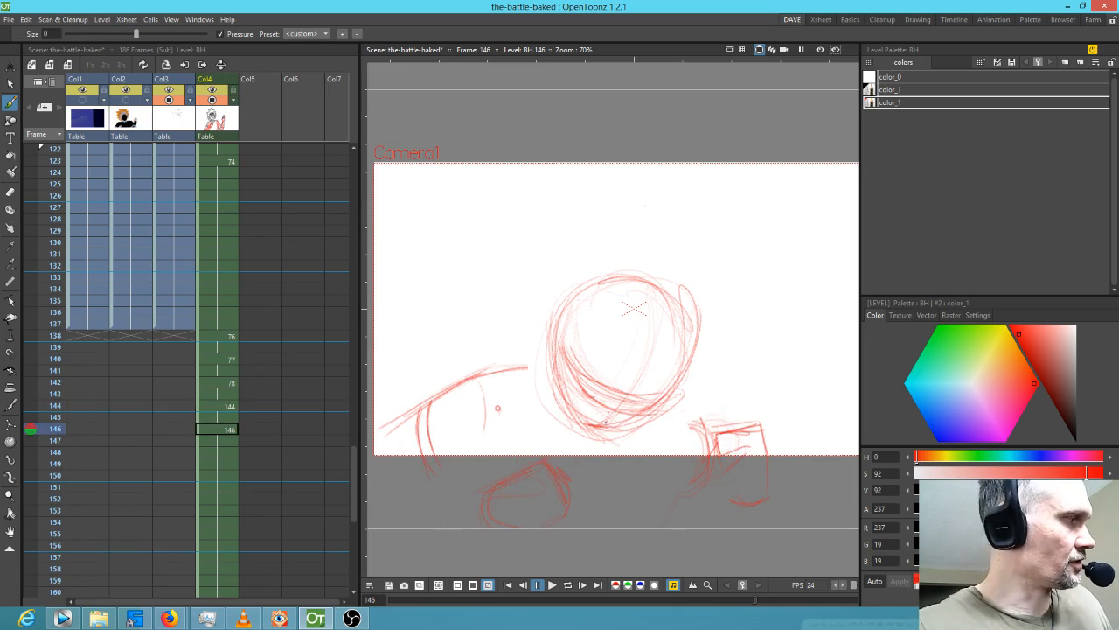
# Erase the rough chin lines at frame 146 and draw the two angry eyes with the mask beneath them.
pyautogui.press('a')
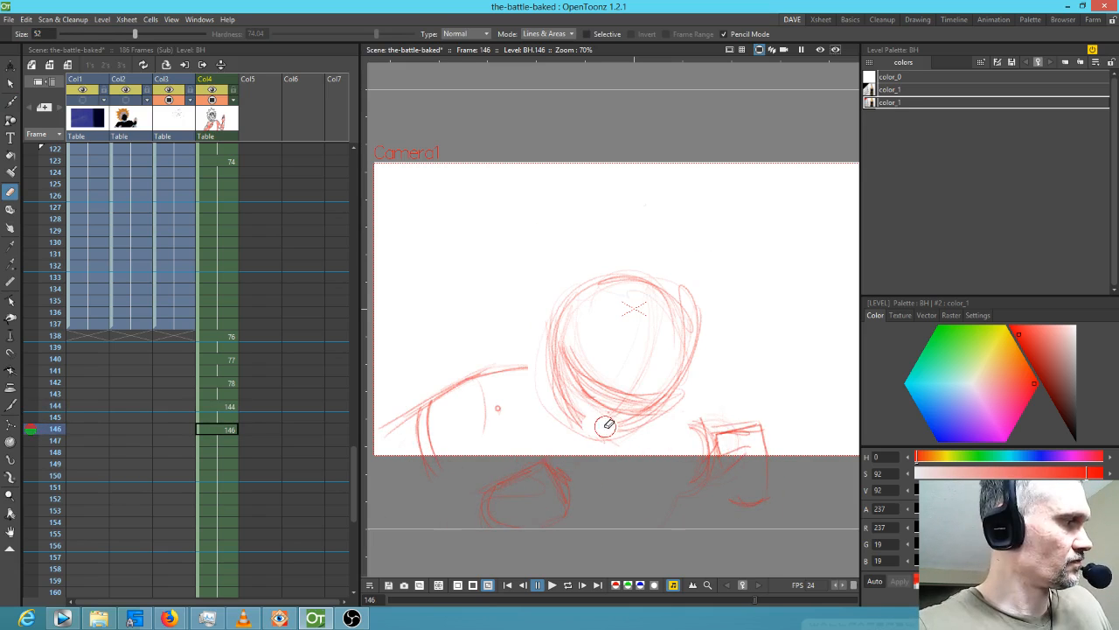
pyautogui.press('b')
pyautogui.moveTo(612, 417)
pyautogui.mouseDown()
pyautogui.moveTo(573, 411)
pyautogui.moveTo(573, 424)
pyautogui.moveTo(601, 439)
pyautogui.moveTo(641, 426)
pyautogui.moveTo(597, 412)
pyautogui.moveTo(589, 350)
pyautogui.moveTo(585, 392)
pyautogui.moveTo(598, 407)
pyautogui.moveTo(582, 391)
pyautogui.moveTo(638, 421)
pyautogui.moveTo(627, 417)
pyautogui.moveTo(648, 410)
pyautogui.moveTo(620, 414)
pyautogui.moveTo(658, 411)
pyautogui.mouseUp()
pyautogui.moveTo(580, 385); pyautogui.dragTo(602, 406)
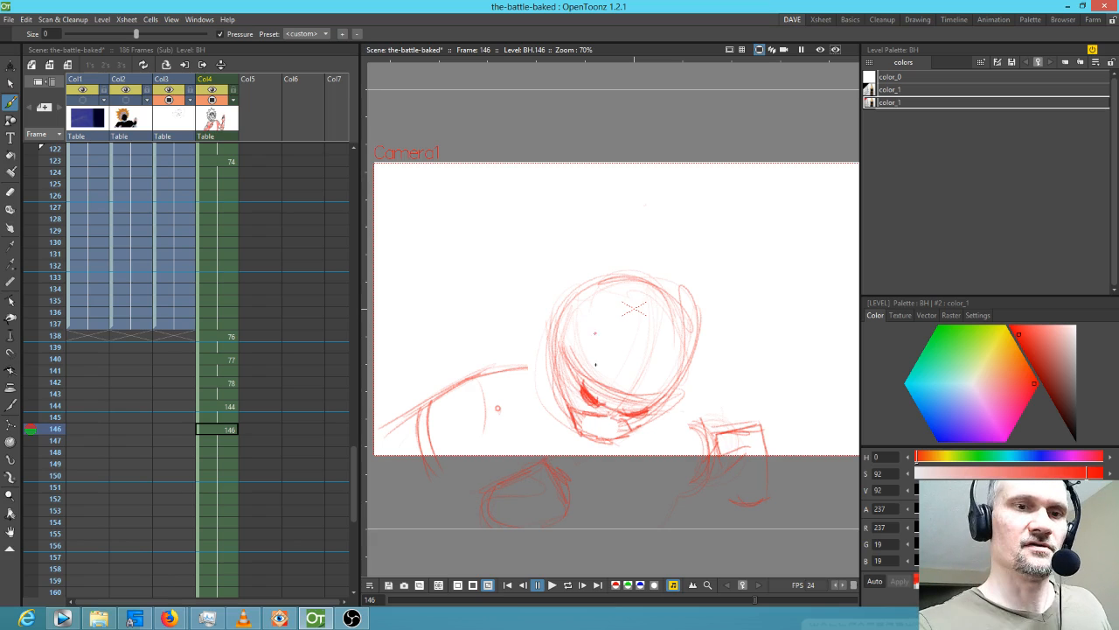
# Darken the curved brow above the eyes and draw the ear at the side of the head at frame 146.
pyautogui.moveTo(569, 356)
pyautogui.mouseDown()
pyautogui.moveTo(604, 404)
pyautogui.moveTo(652, 404)
pyautogui.mouseUp()
pyautogui.moveTo(574, 349)
pyautogui.mouseDown()
pyautogui.moveTo(591, 376)
pyautogui.moveTo(623, 390)
pyautogui.mouseUp()
pyautogui.moveTo(594, 394); pyautogui.dragTo(655, 376)
pyautogui.moveTo(568, 353)
pyautogui.mouseDown()
pyautogui.moveTo(546, 338)
pyautogui.moveTo(579, 363)
pyautogui.moveTo(582, 338)
pyautogui.moveTo(570, 348)
pyautogui.moveTo(562, 338)
pyautogui.moveTo(551, 373)
pyautogui.moveTo(546, 334)
pyautogui.moveTo(560, 376)
pyautogui.moveTo(540, 359)
pyautogui.moveTo(549, 332)
pyautogui.mouseUp()
pyautogui.press(',')
pyautogui.press('.')
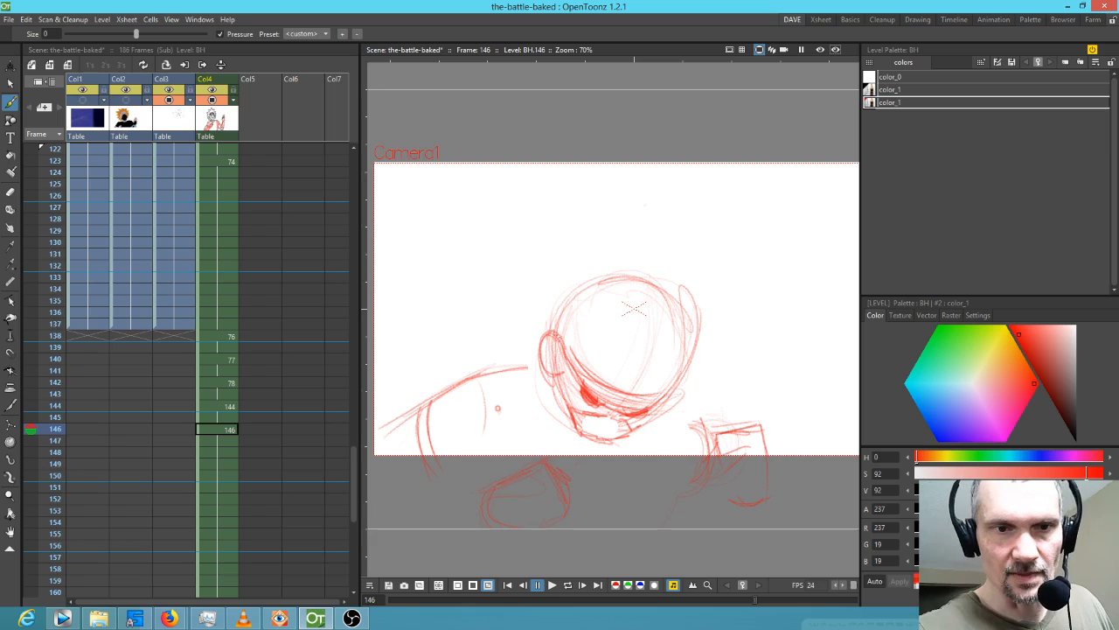
# Sketch spiky hair at the top of the lowered head at frame 146, with light guide strokes around both sides, checking the previous drawing.
pyautogui.press(',')
pyautogui.press('.')
pyautogui.moveTo(661, 261); pyautogui.dragTo(717, 243)
pyautogui.moveTo(717, 244)
pyautogui.mouseDown()
pyautogui.moveTo(697, 291)
pyautogui.moveTo(672, 262)
pyautogui.moveTo(715, 246)
pyautogui.mouseUp()
pyautogui.press(',')
pyautogui.press('.')
pyautogui.moveTo(656, 269); pyautogui.dragTo(625, 229)
pyautogui.moveTo(559, 262); pyautogui.dragTo(537, 261)
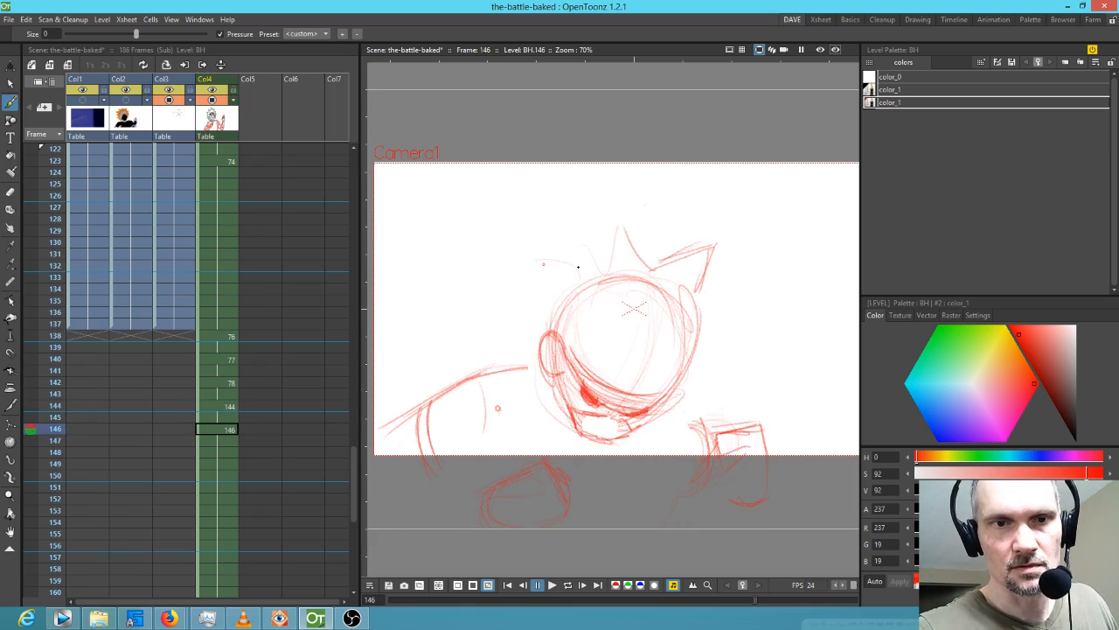
pyautogui.moveTo(715, 368); pyautogui.dragTo(703, 391)
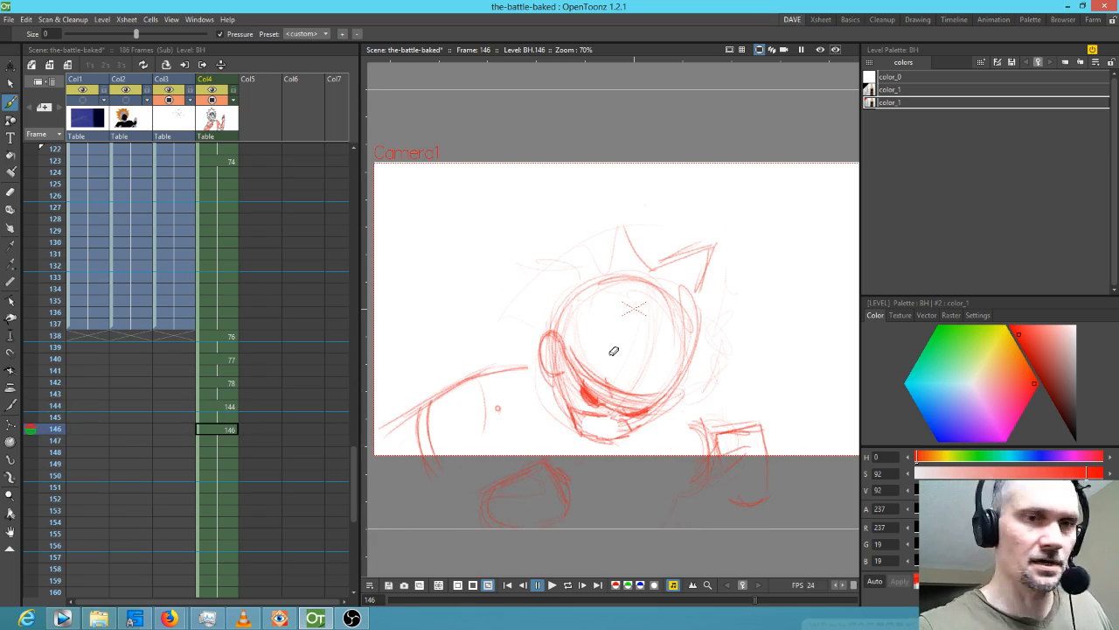
# Erase stray construction lines inside the lowered head at frame 146 and draw pointed fringe tips over the brow.
pyautogui.press('a')
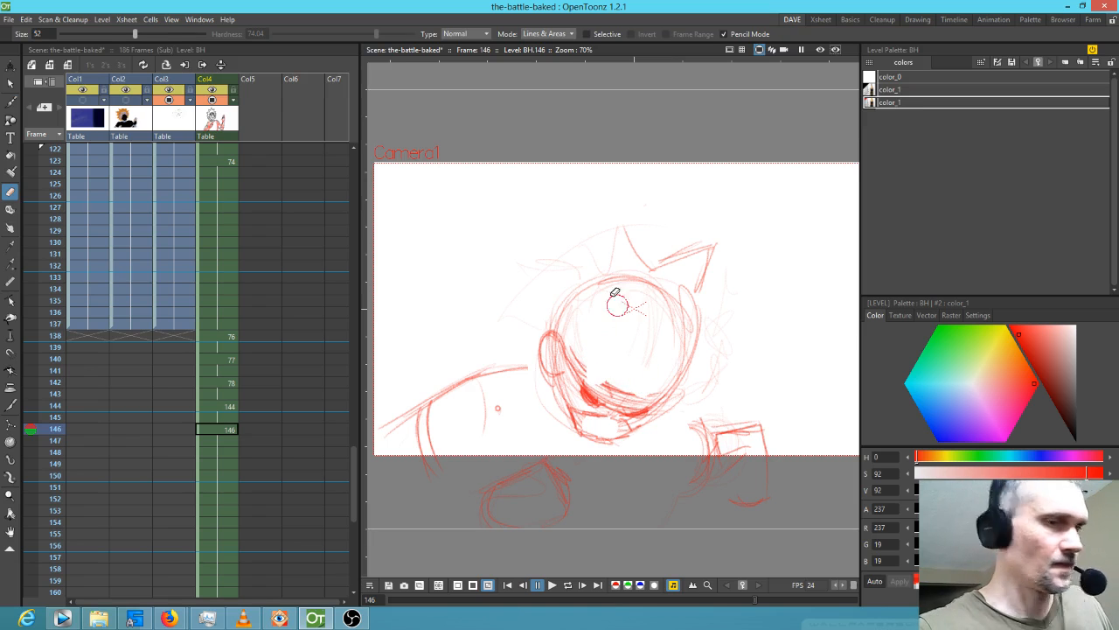
pyautogui.press('b')
pyautogui.moveTo(585, 368)
pyautogui.mouseDown()
pyautogui.moveTo(612, 384)
pyautogui.moveTo(619, 408)
pyautogui.moveTo(644, 390)
pyautogui.moveTo(634, 396)
pyautogui.moveTo(651, 402)
pyautogui.mouseUp()
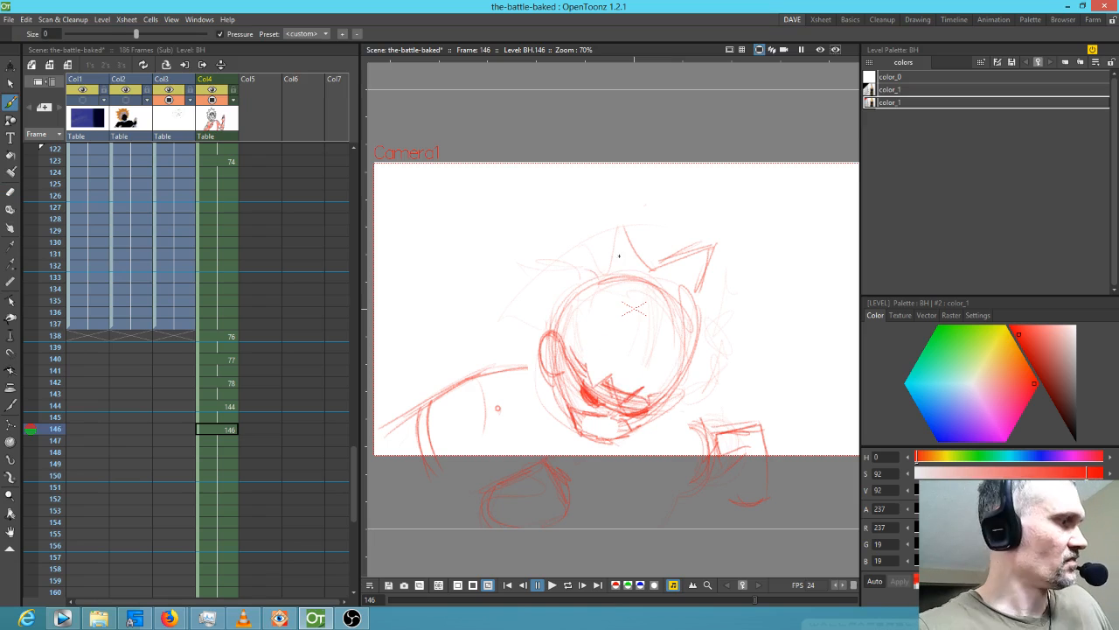
# Draw the hair spikes down the side of the head opposite the ear at frame 146, comparing with the preceding drawings.
pyautogui.press(',')
pyautogui.press('.')
pyautogui.press(',')
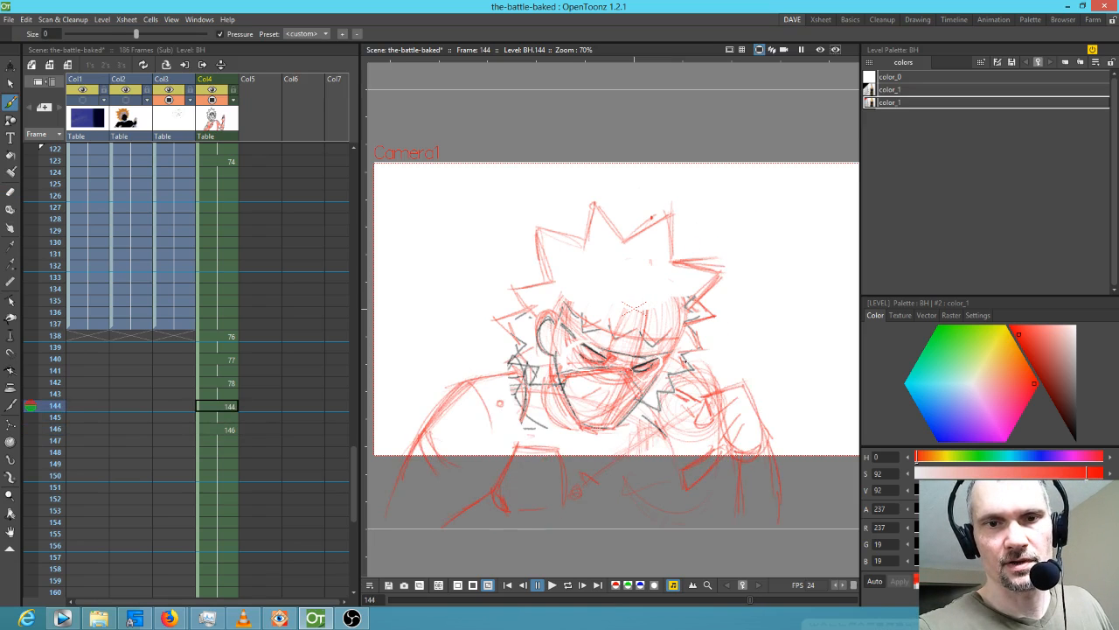
pyautogui.press('.')
pyautogui.moveTo(700, 297)
pyautogui.mouseDown()
pyautogui.moveTo(743, 321)
pyautogui.moveTo(710, 355)
pyautogui.moveTo(701, 341)
pyautogui.moveTo(715, 379)
pyautogui.moveTo(672, 407)
pyautogui.mouseUp()
pyautogui.moveTo(703, 349)
pyautogui.mouseDown()
pyautogui.moveTo(723, 382)
pyautogui.moveTo(691, 379)
pyautogui.moveTo(718, 383)
pyautogui.moveTo(691, 404)
pyautogui.mouseUp()
pyautogui.press(',')
pyautogui.press(',')
pyautogui.press('.')
pyautogui.press(',')
pyautogui.press('.')
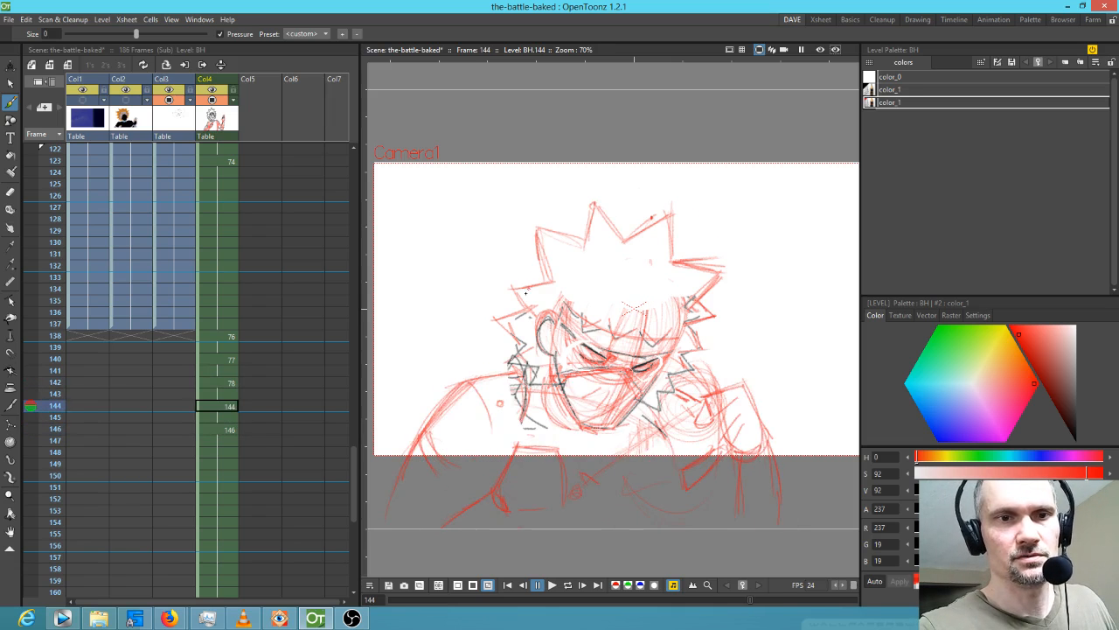
pyautogui.press(',')
pyautogui.press('.')
pyautogui.press('.')
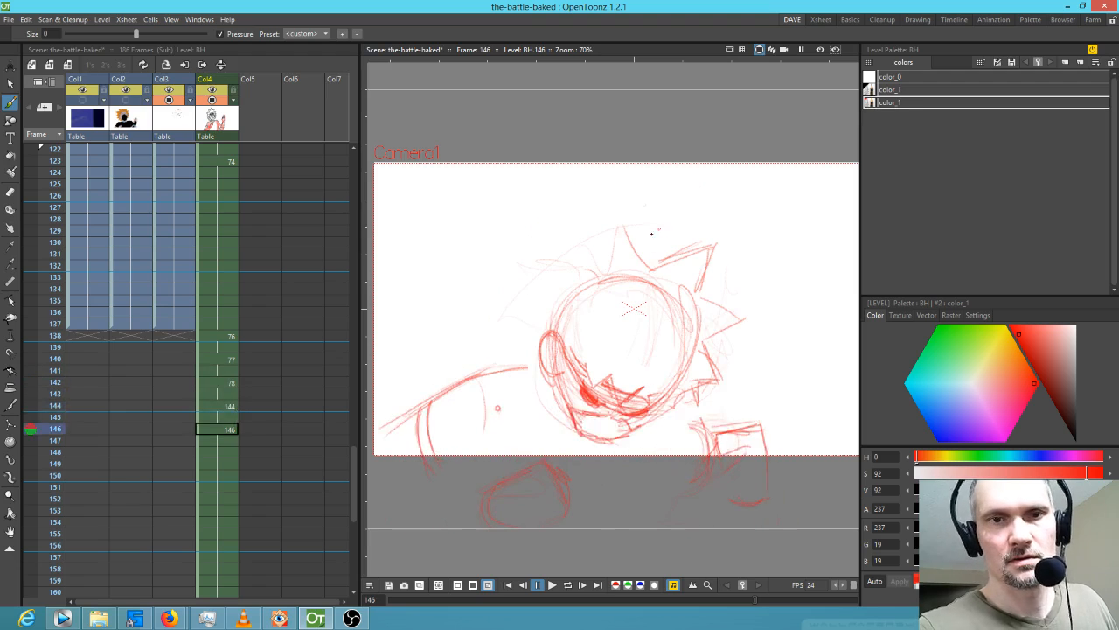
# Draw the remaining hair spikes from the crown down to the ear at frame 146, flipping through the earlier drawings for comparison.
pyautogui.moveTo(624, 236)
pyautogui.mouseDown()
pyautogui.moveTo(592, 283)
pyautogui.moveTo(553, 278)
pyautogui.mouseUp()
pyautogui.moveTo(563, 253)
pyautogui.mouseDown()
pyautogui.moveTo(551, 297)
pyautogui.moveTo(517, 312)
pyautogui.moveTo(519, 328)
pyautogui.mouseUp()
pyautogui.press(',')
pyautogui.press(',')
pyautogui.press('.')
pyautogui.press('.')
pyautogui.press(',')
pyautogui.press(',')
pyautogui.press('.')
pyautogui.press('.')
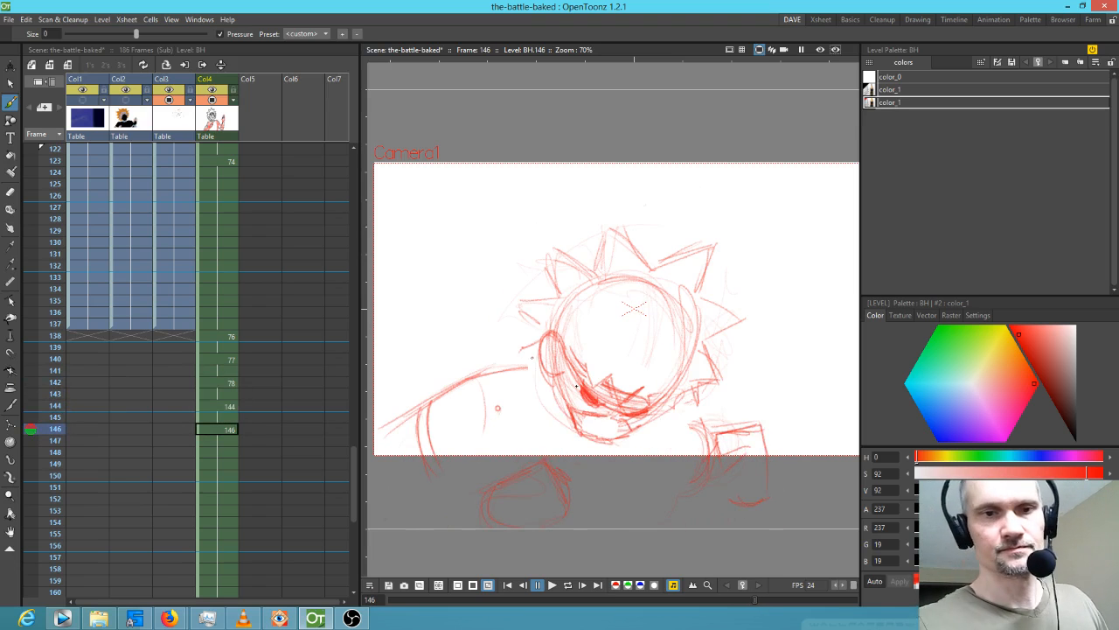
# Darken the jaw and mask outline of the lowered head at frame 146, clean up its inner lines, and play back the animation.
pyautogui.moveTo(565, 399)
pyautogui.mouseDown()
pyautogui.moveTo(587, 448)
pyautogui.moveTo(665, 414)
pyautogui.moveTo(622, 446)
pyautogui.moveTo(587, 444)
pyautogui.moveTo(648, 427)
pyautogui.mouseUp()
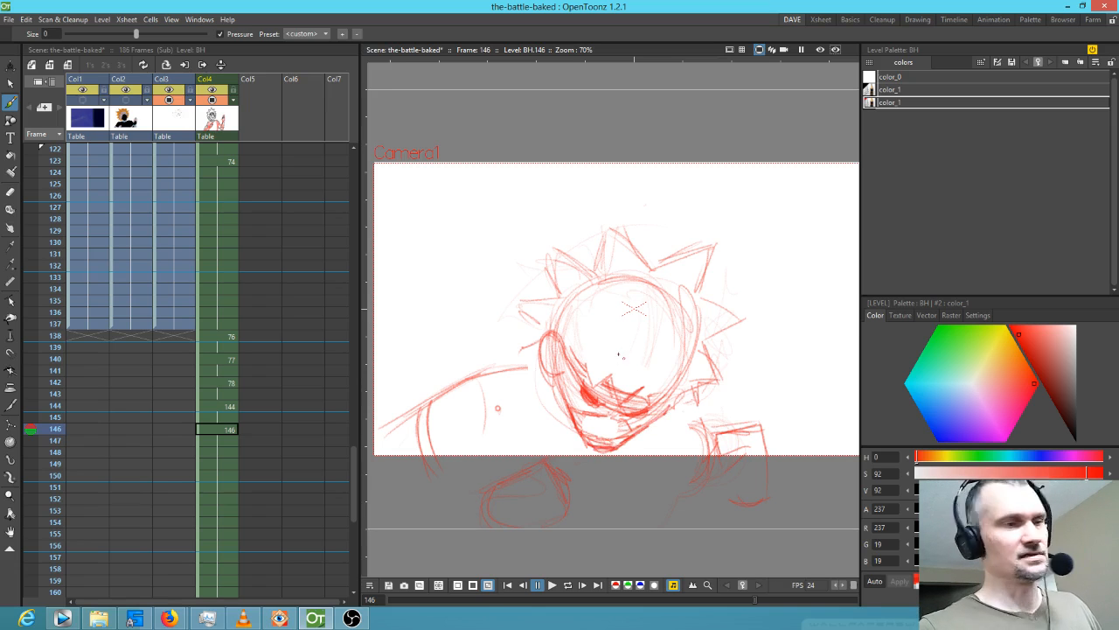
pyautogui.press('a')
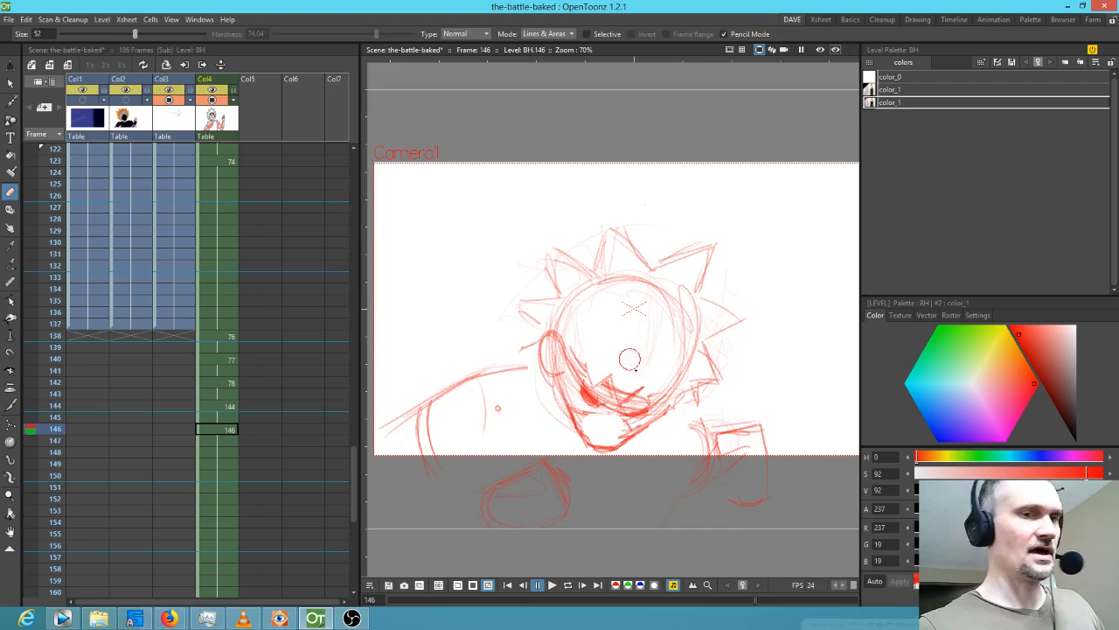
pyautogui.press('b')
pyautogui.moveTo(577, 412); pyautogui.dragTo(646, 429)
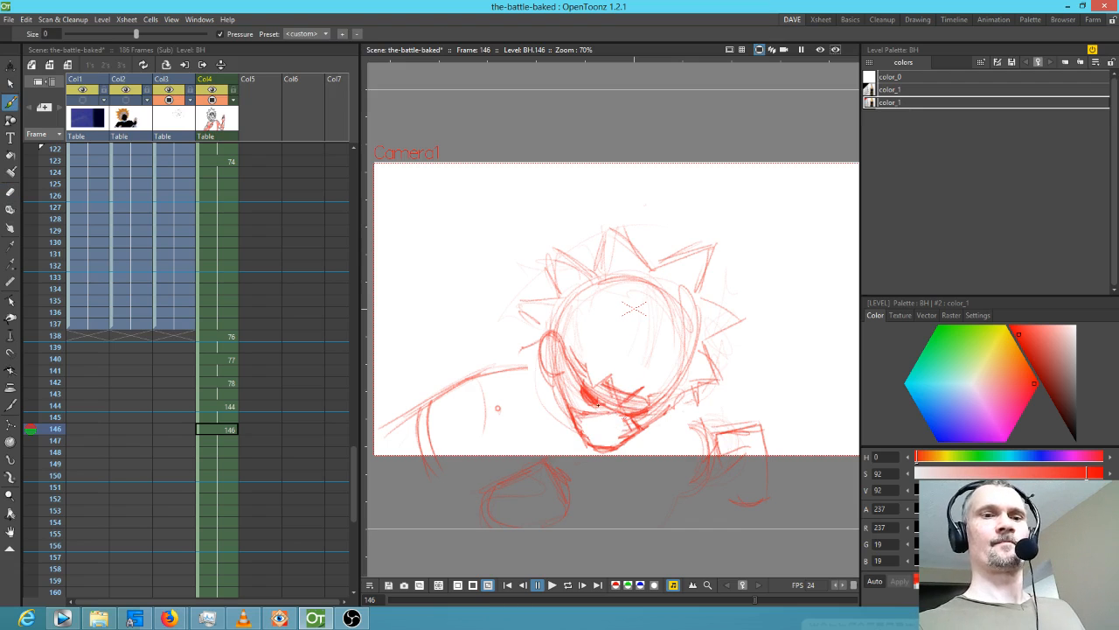
pyautogui.press('p')
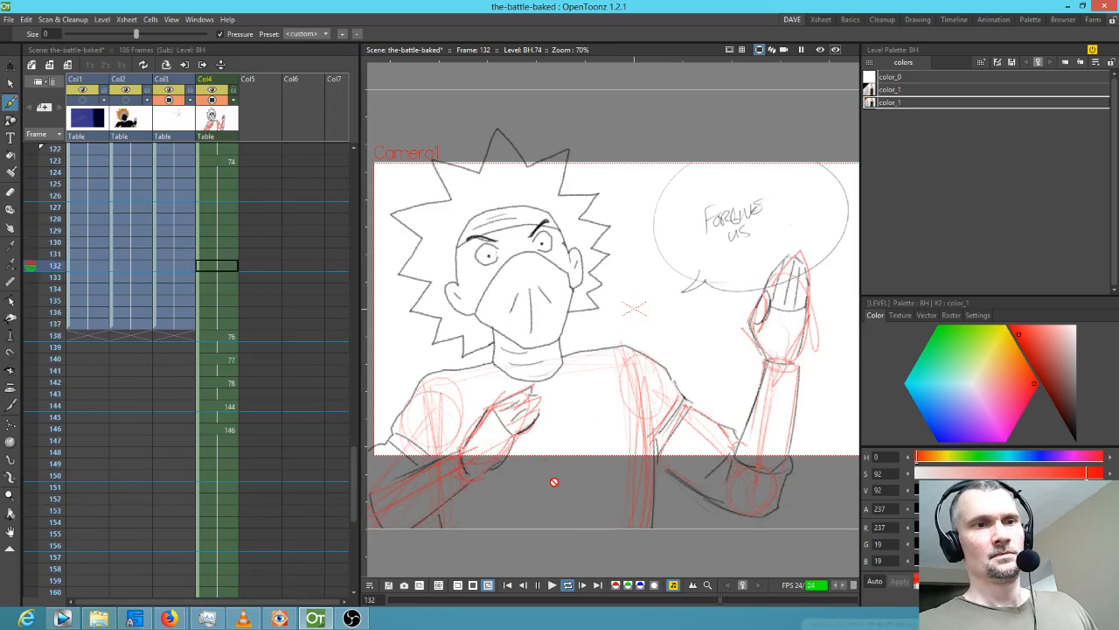
pyautogui.press('p')
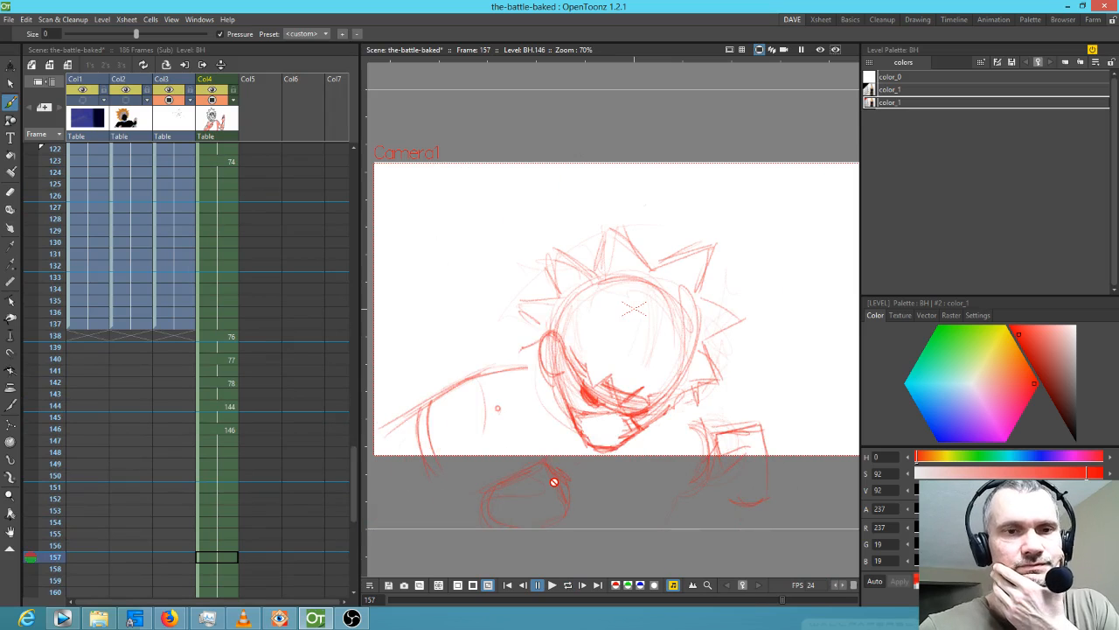
# Sketch a second character's head beside the raised hand at frame 138, with skull, ear, headband, eyes and mask edge.
pyautogui.moveTo(689, 357); pyautogui.dragTo(627, 351)
pyautogui.click(226, 336)
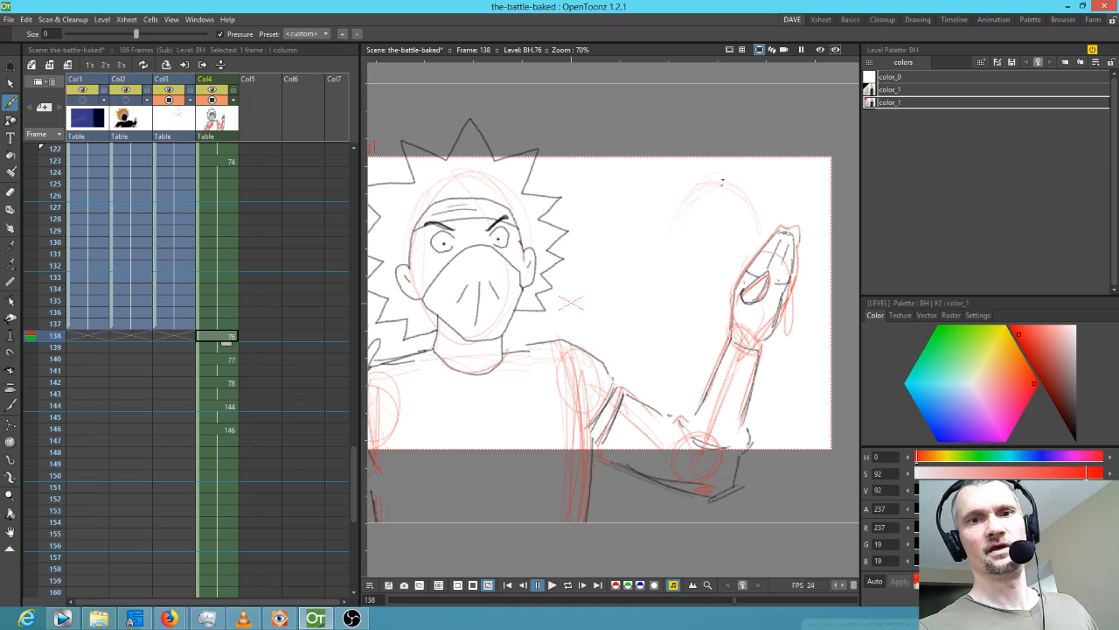
pyautogui.moveTo(669, 229)
pyautogui.mouseDown()
pyautogui.moveTo(710, 301)
pyautogui.moveTo(726, 306)
pyautogui.mouseUp()
pyautogui.moveTo(685, 192)
pyautogui.mouseDown()
pyautogui.moveTo(663, 234)
pyautogui.moveTo(687, 251)
pyautogui.moveTo(673, 242)
pyautogui.moveTo(678, 278)
pyautogui.mouseUp()
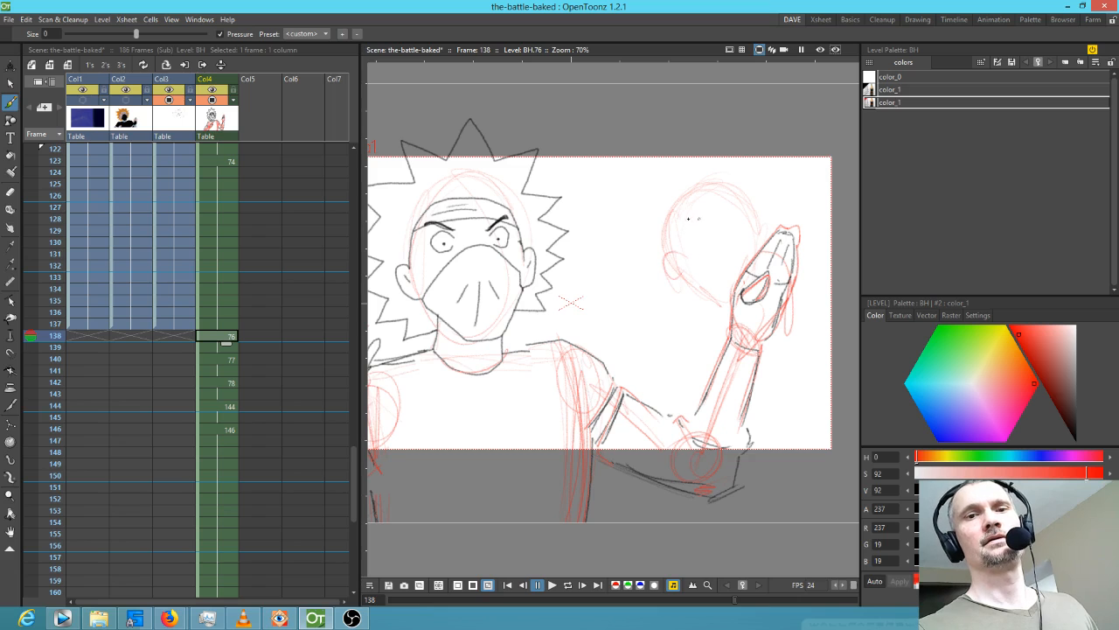
pyautogui.moveTo(670, 237)
pyautogui.mouseDown()
pyautogui.moveTo(705, 212)
pyautogui.moveTo(670, 238)
pyautogui.moveTo(754, 213)
pyautogui.moveTo(666, 229)
pyautogui.moveTo(718, 213)
pyautogui.moveTo(672, 234)
pyautogui.moveTo(749, 217)
pyautogui.moveTo(798, 187)
pyautogui.moveTo(713, 234)
pyautogui.mouseUp()
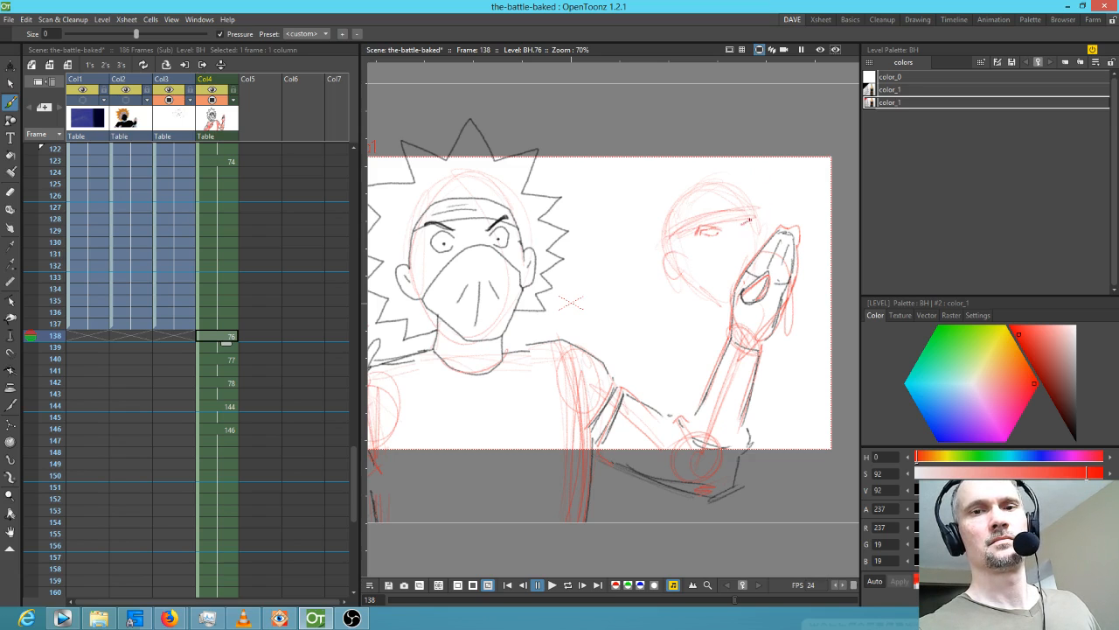
pyautogui.moveTo(747, 227); pyautogui.dragTo(751, 230)
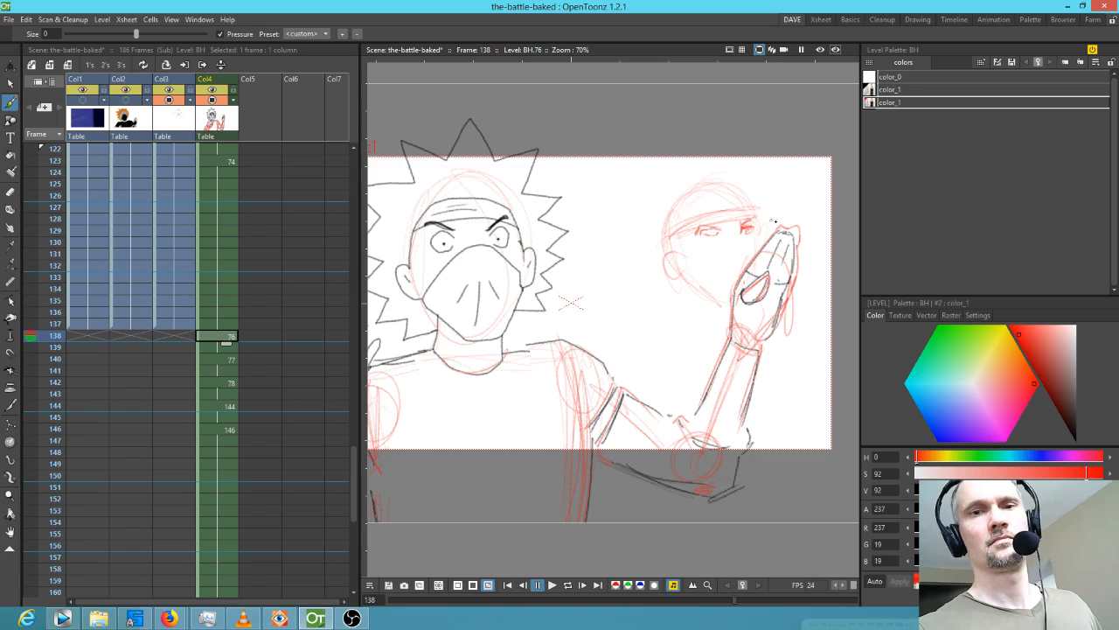
pyautogui.moveTo(697, 272); pyautogui.dragTo(741, 238)
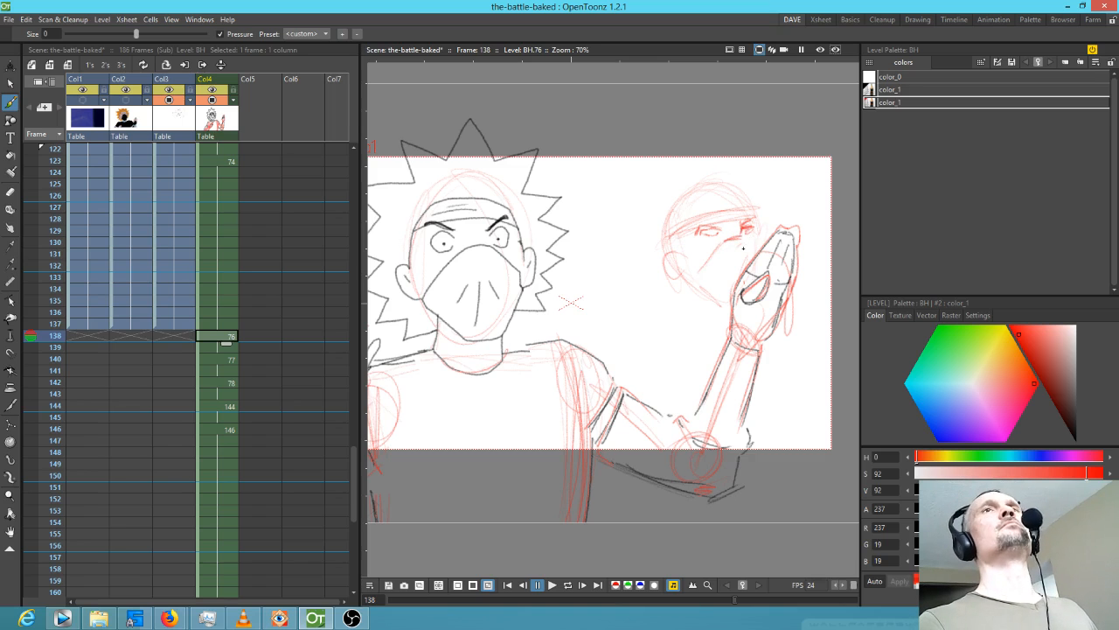
pyautogui.moveTo(710, 189); pyautogui.dragTo(661, 225)
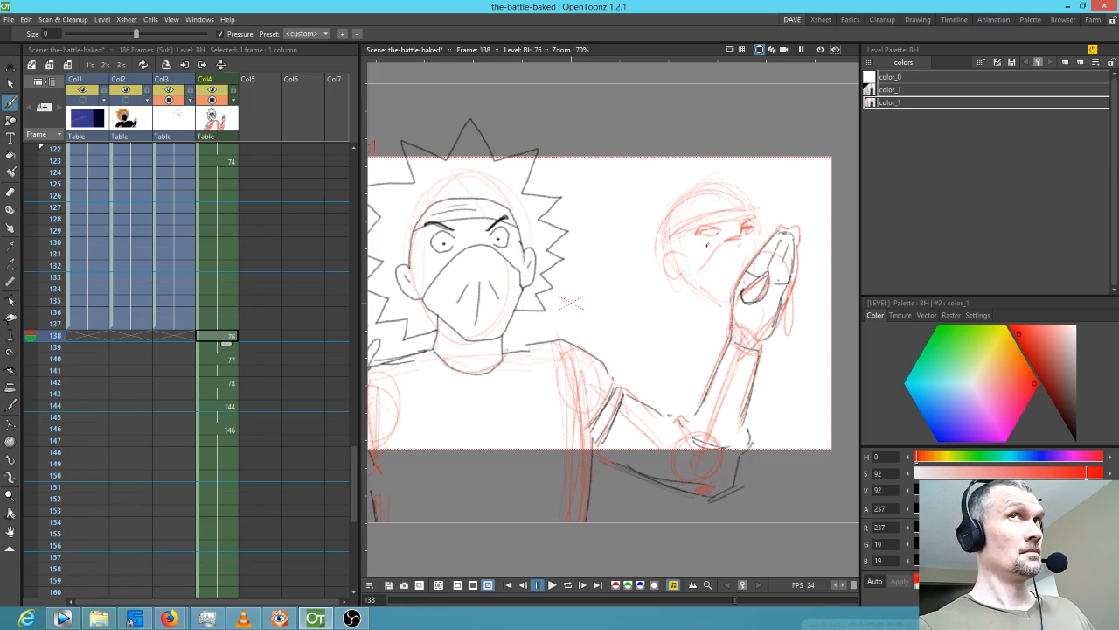
pyautogui.moveTo(751, 204)
pyautogui.mouseDown()
pyautogui.moveTo(724, 184)
pyautogui.moveTo(693, 189)
pyautogui.moveTo(658, 259)
pyautogui.moveTo(686, 282)
pyautogui.mouseUp()
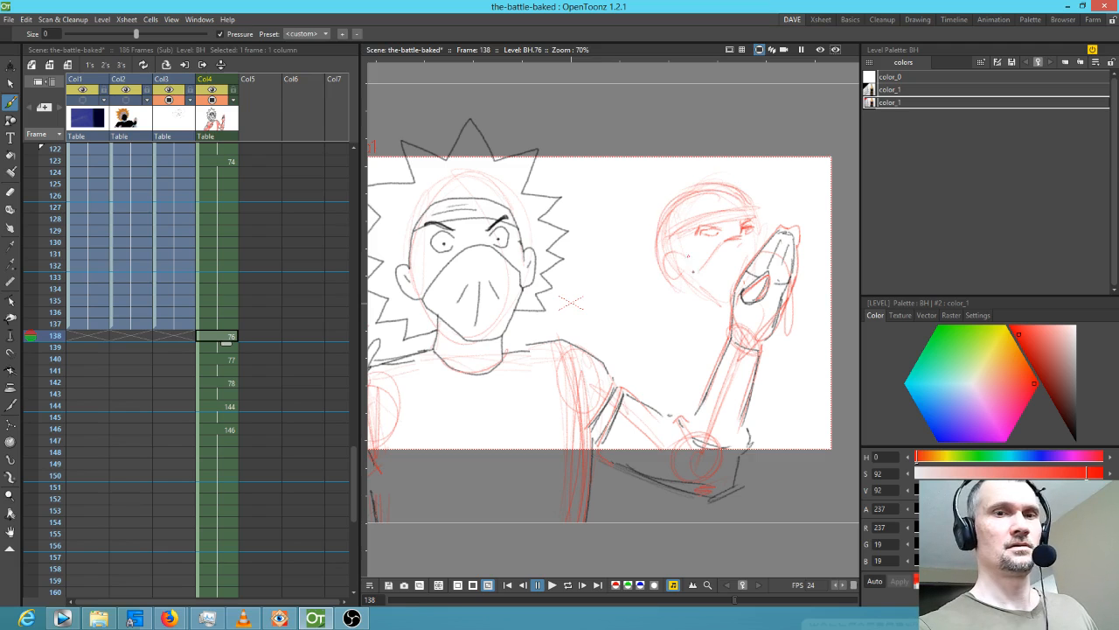
# Add the second character's neck and shoulders at frame 138 and darken the edge of the mask.
pyautogui.moveTo(672, 259)
pyautogui.mouseDown()
pyautogui.moveTo(657, 278)
pyautogui.moveTo(689, 273)
pyautogui.moveTo(739, 302)
pyautogui.moveTo(724, 295)
pyautogui.moveTo(757, 235)
pyautogui.moveTo(755, 299)
pyautogui.moveTo(687, 309)
pyautogui.moveTo(674, 317)
pyautogui.moveTo(682, 328)
pyautogui.moveTo(623, 346)
pyautogui.mouseUp()
pyautogui.moveTo(686, 332); pyautogui.dragTo(615, 360)
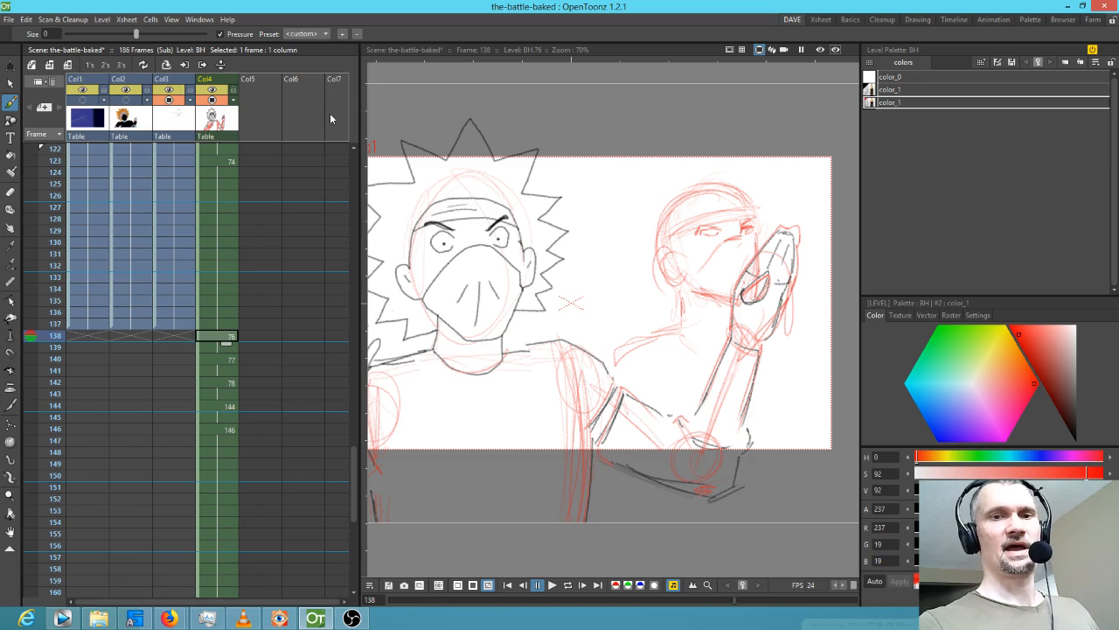
pyautogui.moveTo(782, 349); pyautogui.dragTo(799, 361)
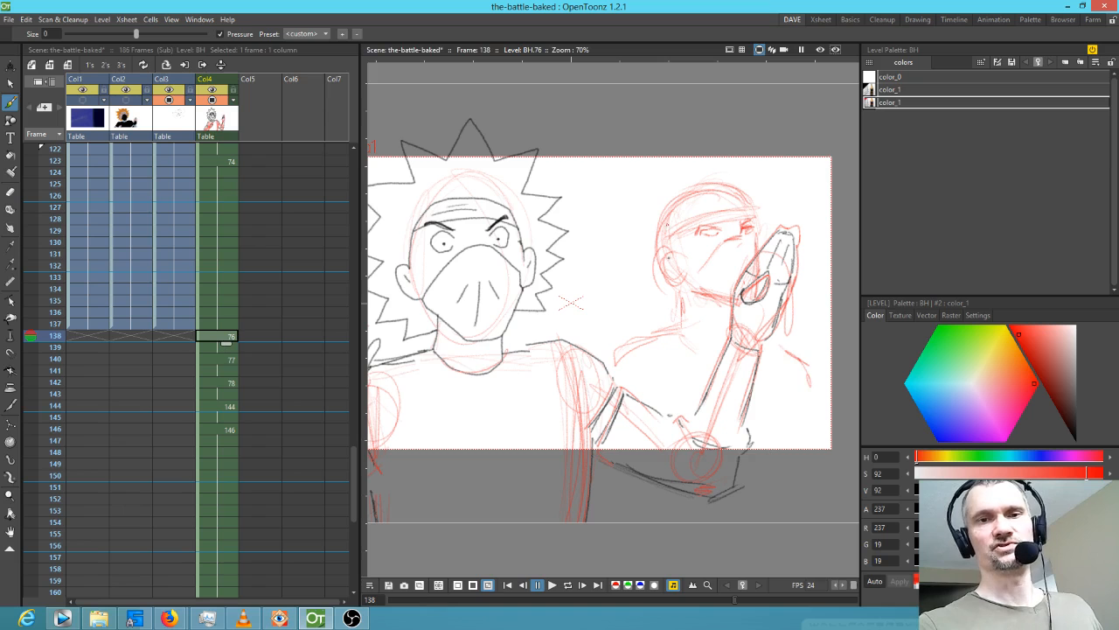
pyautogui.moveTo(725, 241)
pyautogui.mouseDown()
pyautogui.moveTo(688, 280)
pyautogui.moveTo(711, 296)
pyautogui.moveTo(677, 325)
pyautogui.mouseUp()
pyautogui.moveTo(650, 339); pyautogui.dragTo(616, 349)
# Sketch tall vertical lines rising above the second character's head and a small zigzag between the two heads at frame 138.
pyautogui.moveTo(765, 133)
pyautogui.mouseDown()
pyautogui.moveTo(764, 210)
pyautogui.moveTo(767, 183)
pyautogui.mouseUp()
pyautogui.moveTo(748, 101); pyautogui.dragTo(745, 204)
pyautogui.moveTo(743, 128); pyautogui.dragTo(744, 196)
pyautogui.moveTo(765, 154); pyautogui.dragTo(764, 196)
pyautogui.moveTo(581, 175); pyautogui.dragTo(603, 196)
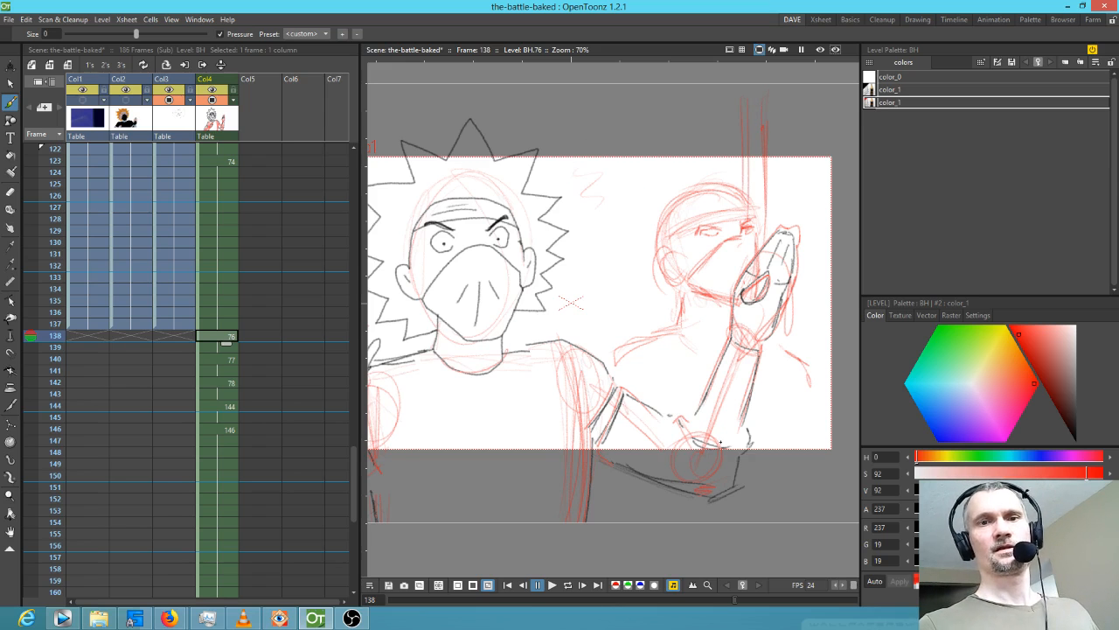
# Draw the second character's collar, chest and outer arm lines at frame 138.
pyautogui.moveTo(659, 336)
pyautogui.mouseDown()
pyautogui.moveTo(700, 378)
pyautogui.moveTo(704, 361)
pyautogui.mouseUp()
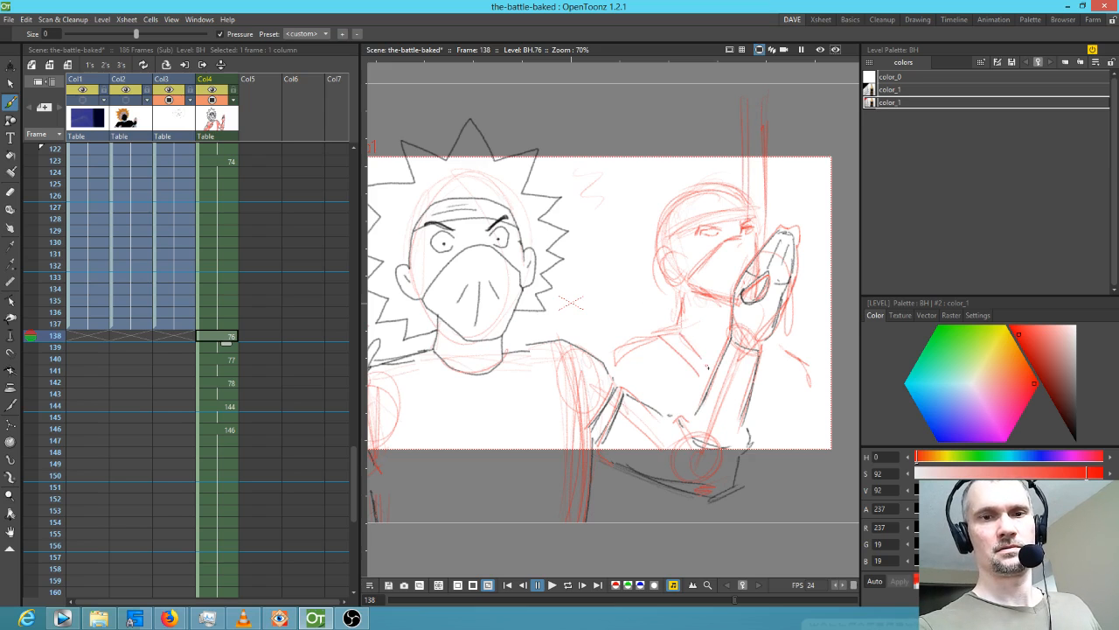
pyautogui.moveTo(626, 378); pyautogui.dragTo(651, 391)
pyautogui.moveTo(812, 369); pyautogui.dragTo(820, 393)
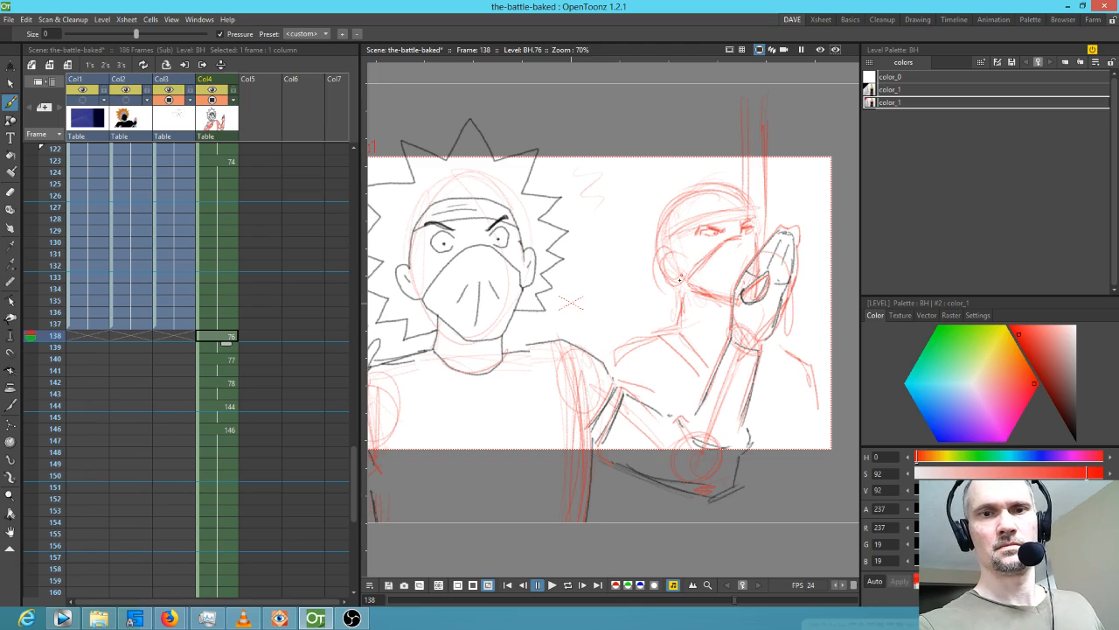
# Start a new drawing level in Col5 at frame 138 with a small brush mark, and reselect the BH drawing in Col4.
pyautogui.click(231, 362)
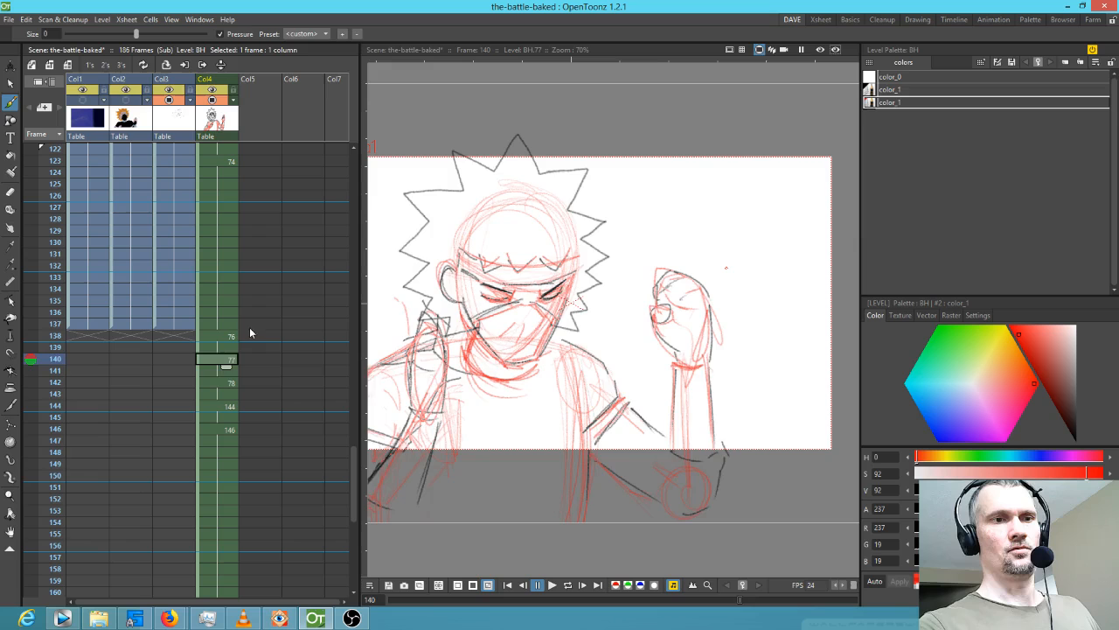
pyautogui.click(231, 337)
pyautogui.click(255, 337)
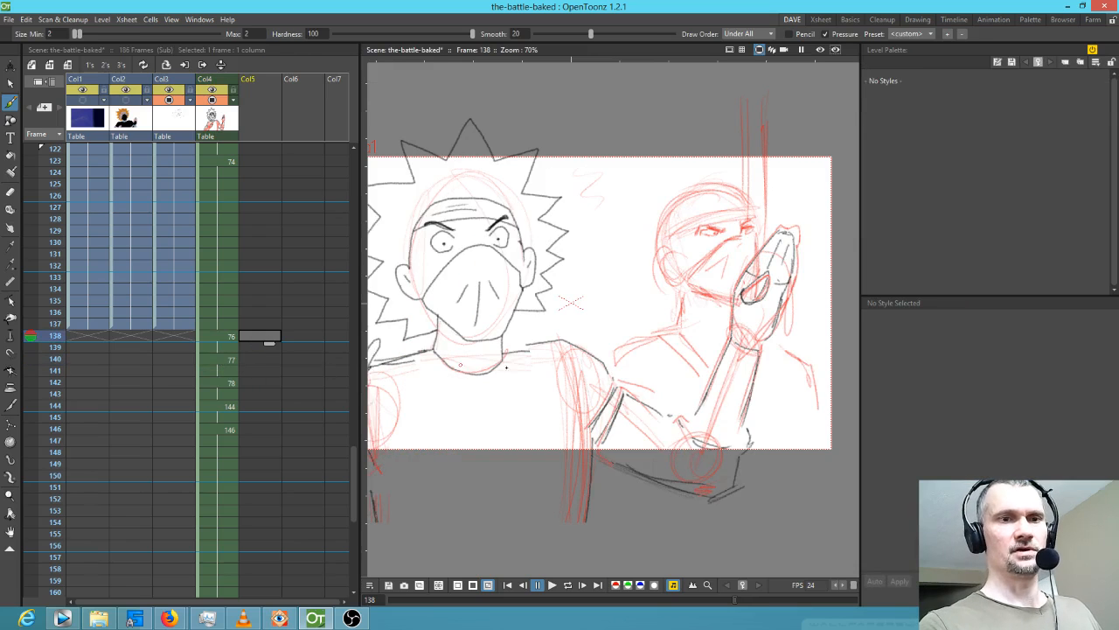
pyautogui.click(540, 370)
pyautogui.click(227, 337)
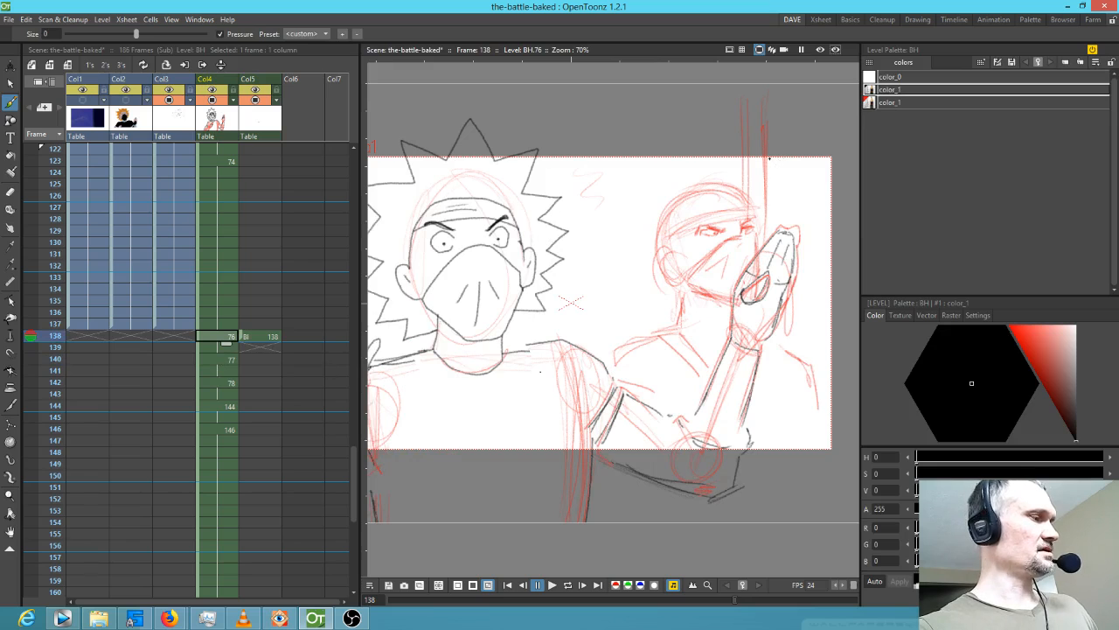
# Lasso the second character's head and shoulder sketch in BH at frame 138 and transfer it to the BI drawing in Col5.
pyautogui.press('s')
pyautogui.moveTo(771, 220)
pyautogui.mouseDown()
pyautogui.moveTo(745, 182)
pyautogui.moveTo(679, 188)
pyautogui.moveTo(624, 308)
pyautogui.moveTo(620, 364)
pyautogui.moveTo(657, 394)
pyautogui.moveTo(709, 367)
pyautogui.moveTo(715, 322)
pyautogui.moveTo(761, 238)
pyautogui.moveTo(758, 197)
pyautogui.mouseUp()
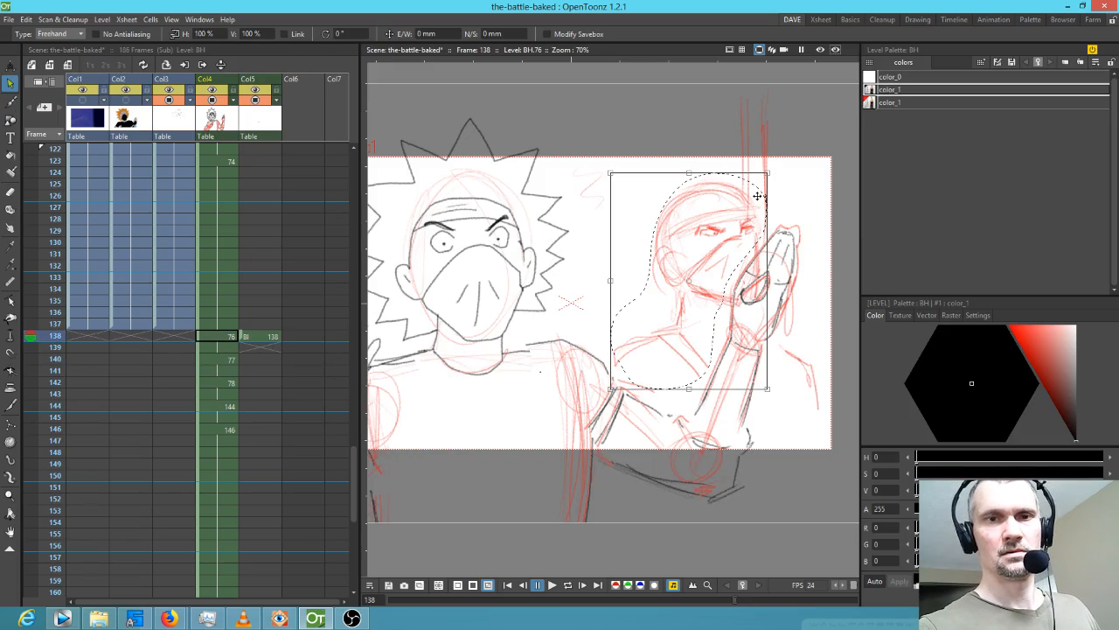
pyautogui.press('Delete')
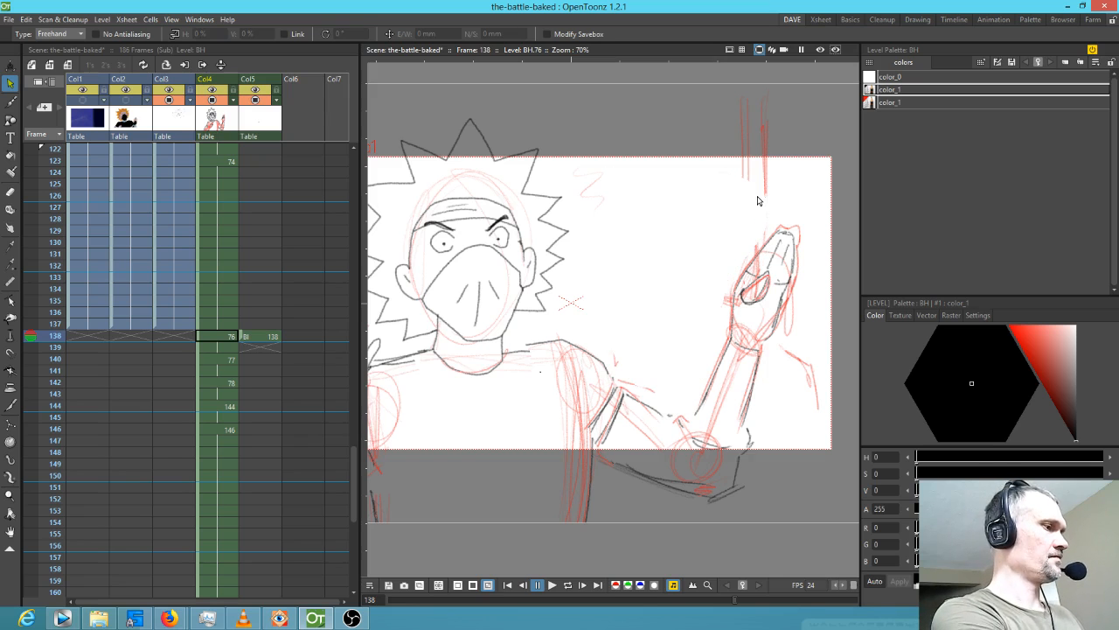
pyautogui.click(267, 338)
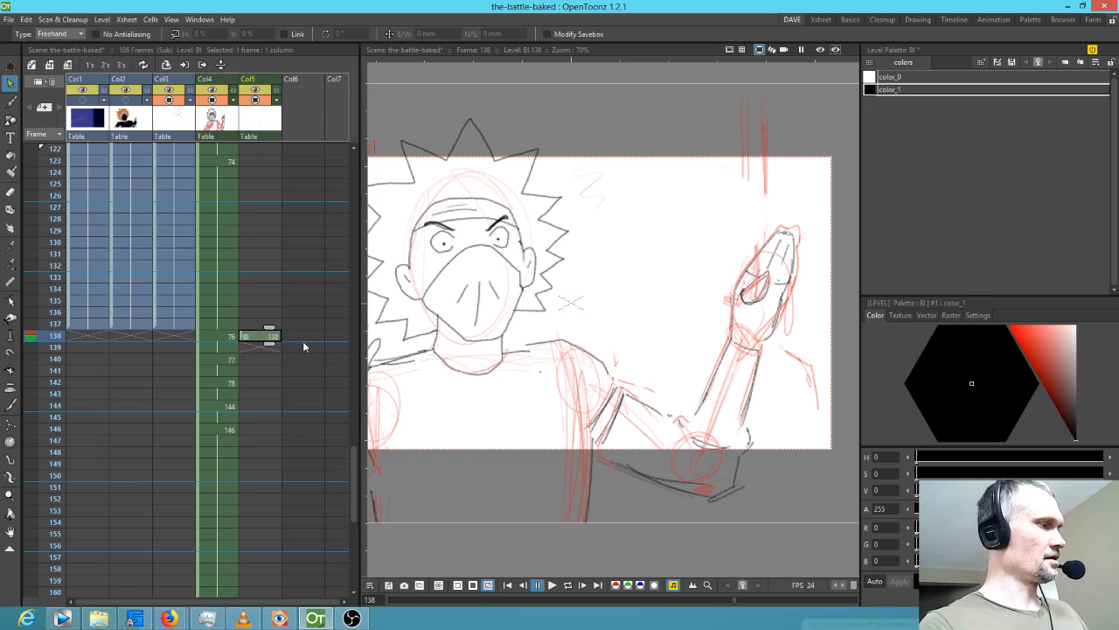
pyautogui.hotkey('ctrl', 'z')
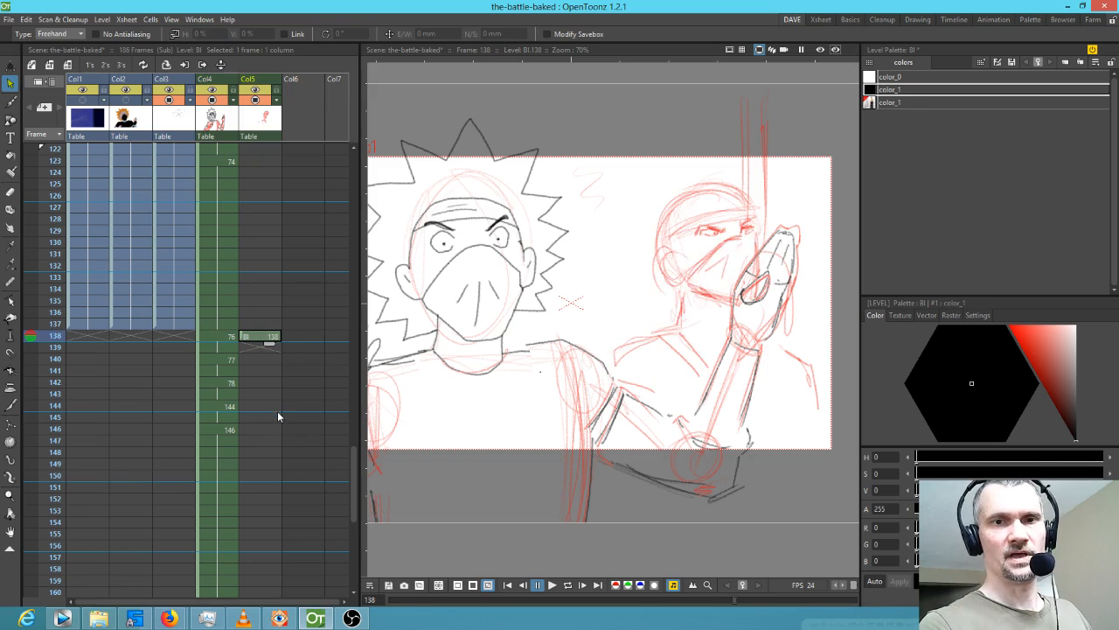
# Lasso the second character's outer arm lines in BH at frame 138 and transfer them to the BI drawing in Col5.
pyautogui.click(222, 339)
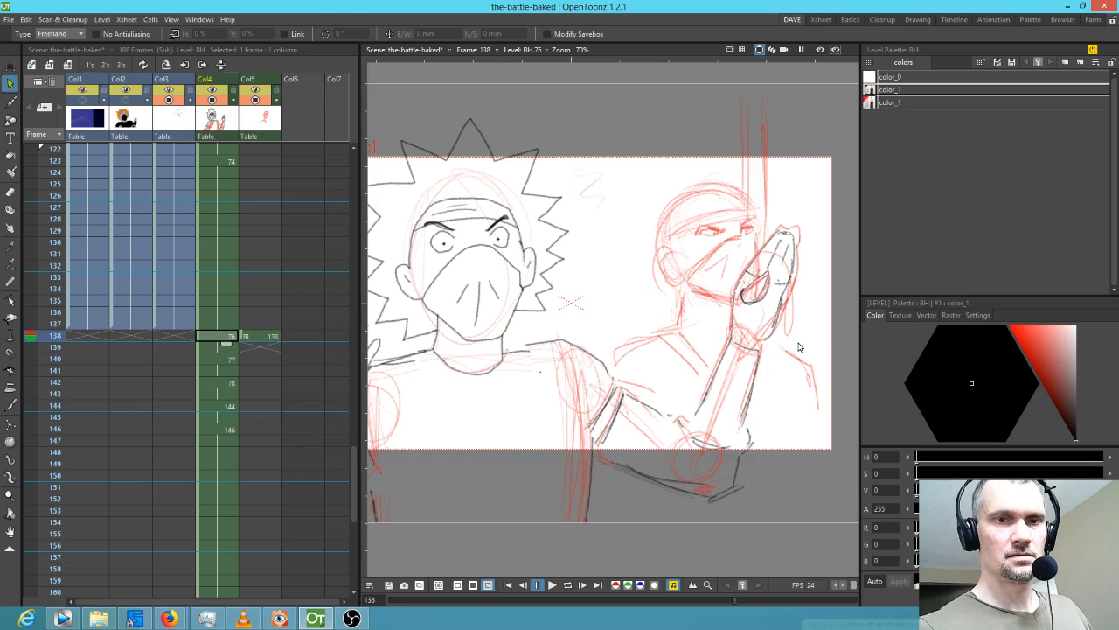
pyautogui.moveTo(801, 334)
pyautogui.mouseDown()
pyautogui.moveTo(827, 393)
pyautogui.moveTo(813, 331)
pyautogui.mouseUp()
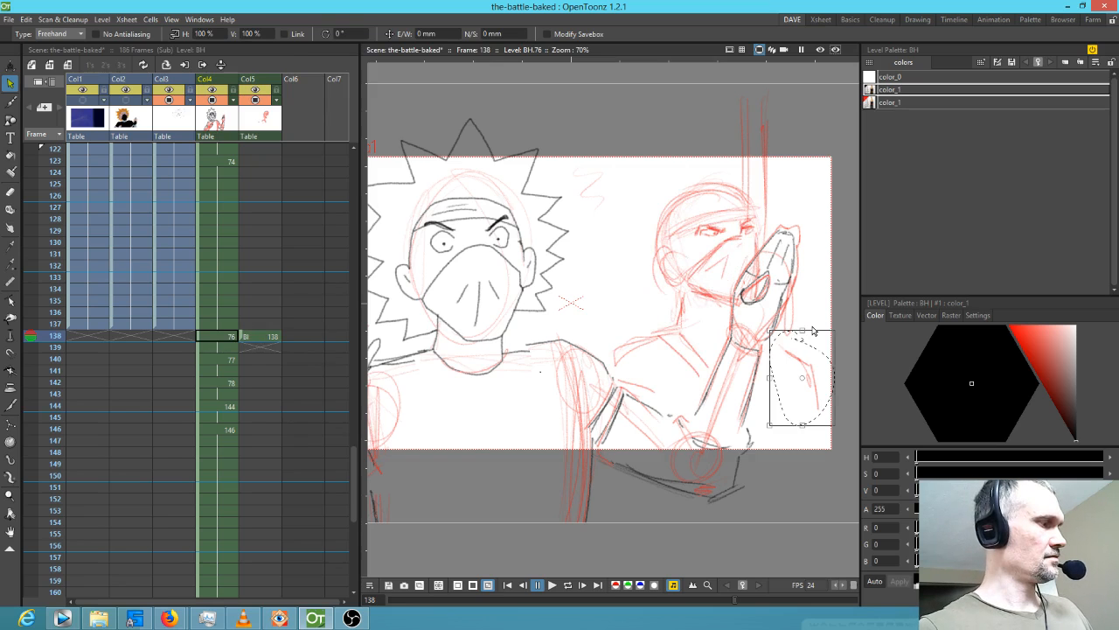
pyautogui.press('Delete')
pyautogui.click(265, 336)
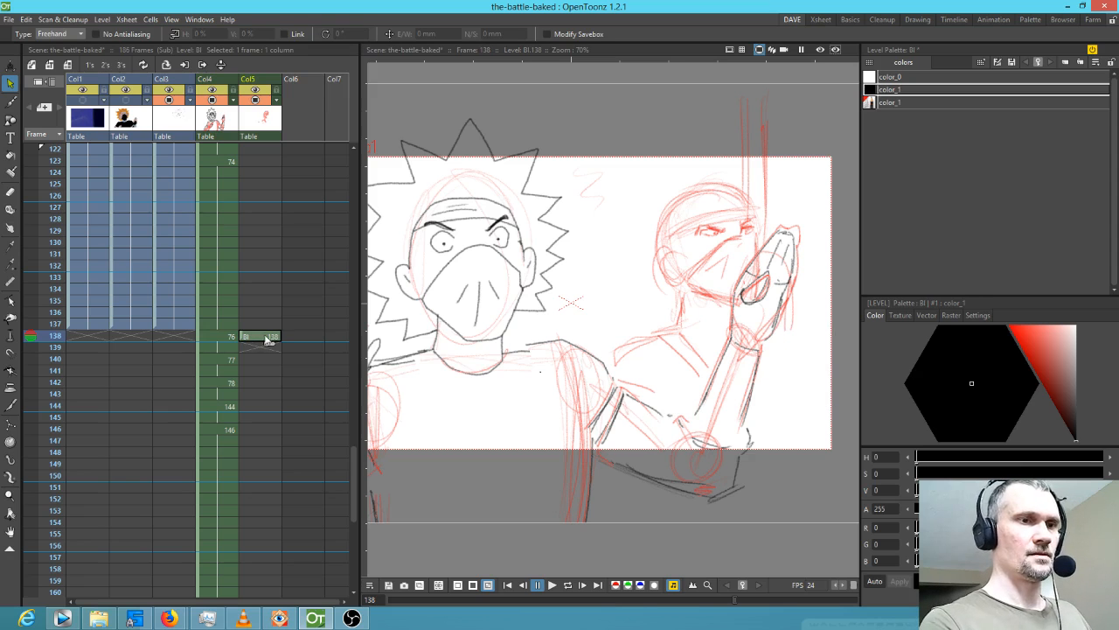
pyautogui.hotkey('ctrl', 'z')
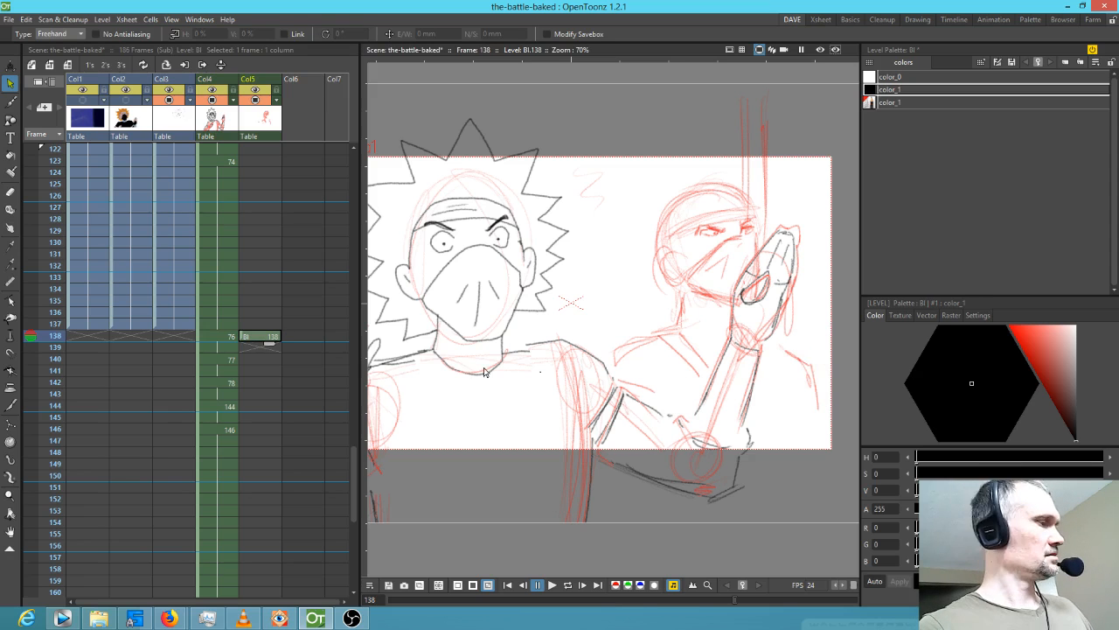
# Save the scene and extend the BI drawing's exposure in Col5 from frame 138 through frame 186.
pyautogui.hotkey('ctrl', 's')
pyautogui.moveTo(270, 347); pyautogui.dragTo(267, 534)
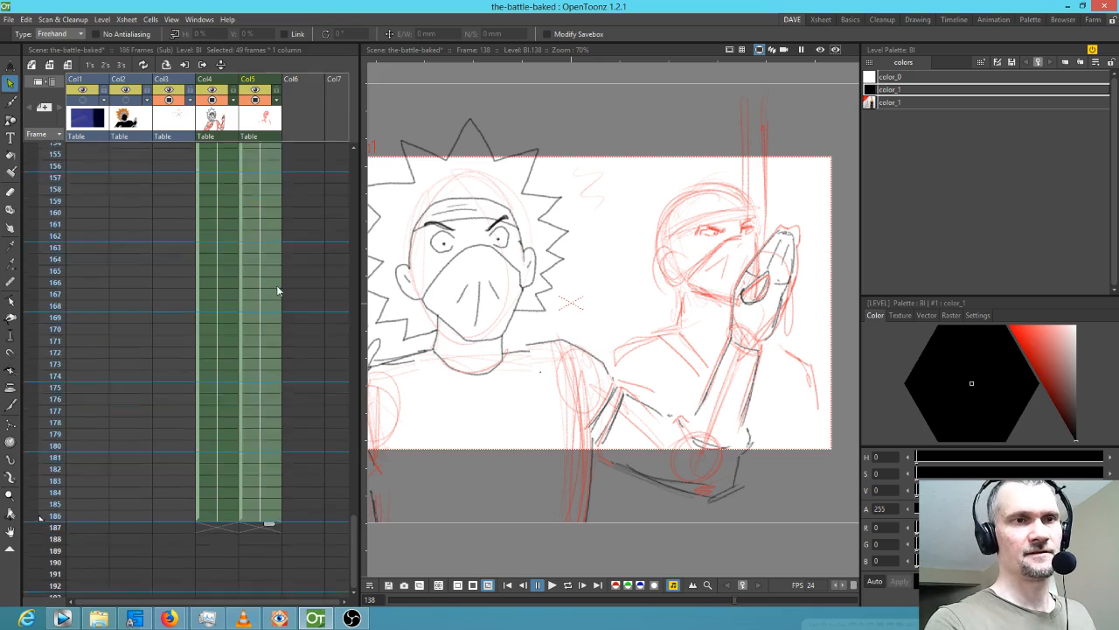
pyautogui.scroll(5, 277, 272)
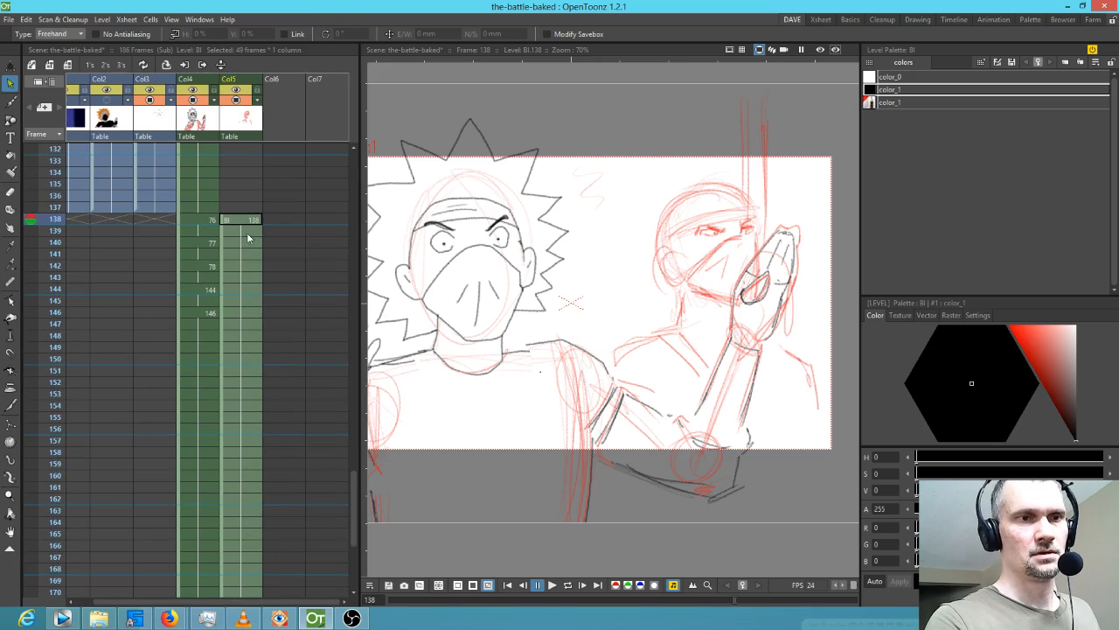
pyautogui.click(55, 327)
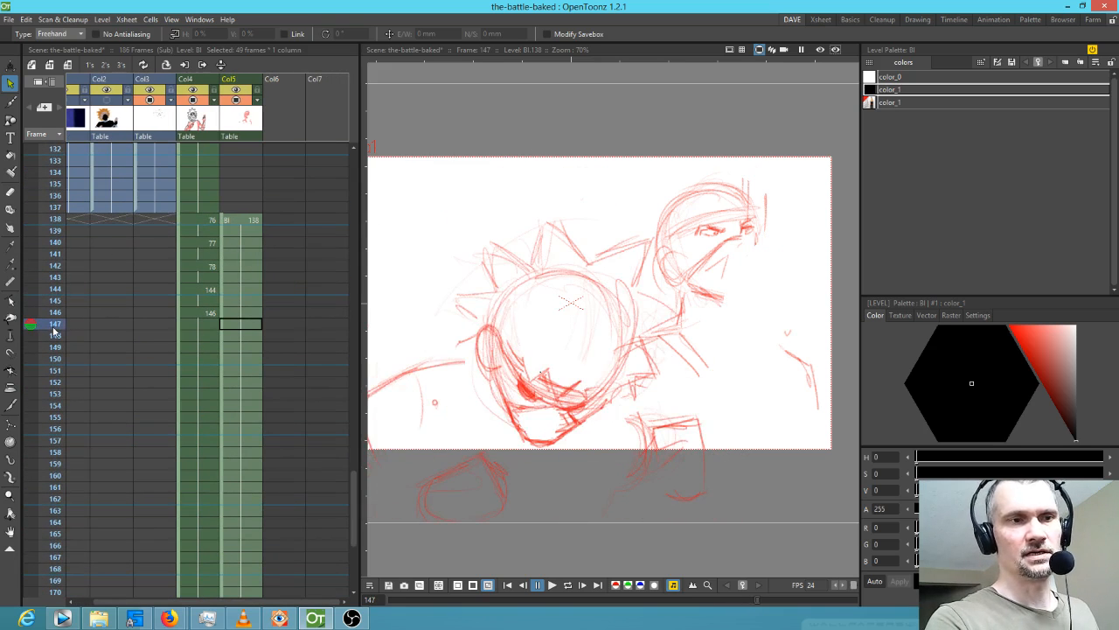
pyautogui.click(249, 339)
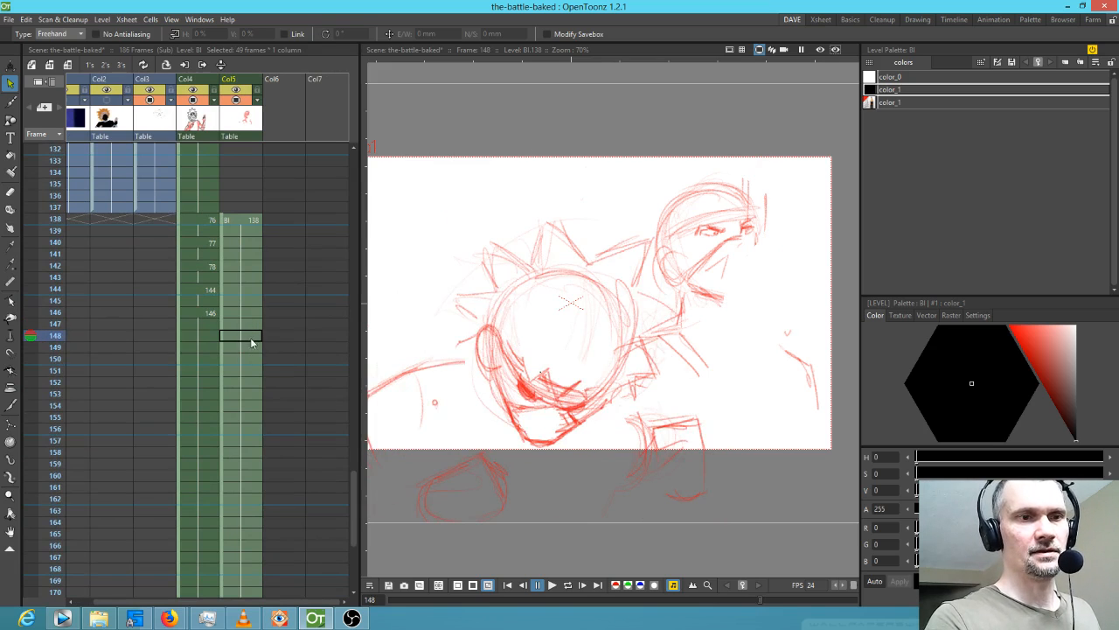
pyautogui.click(249, 343)
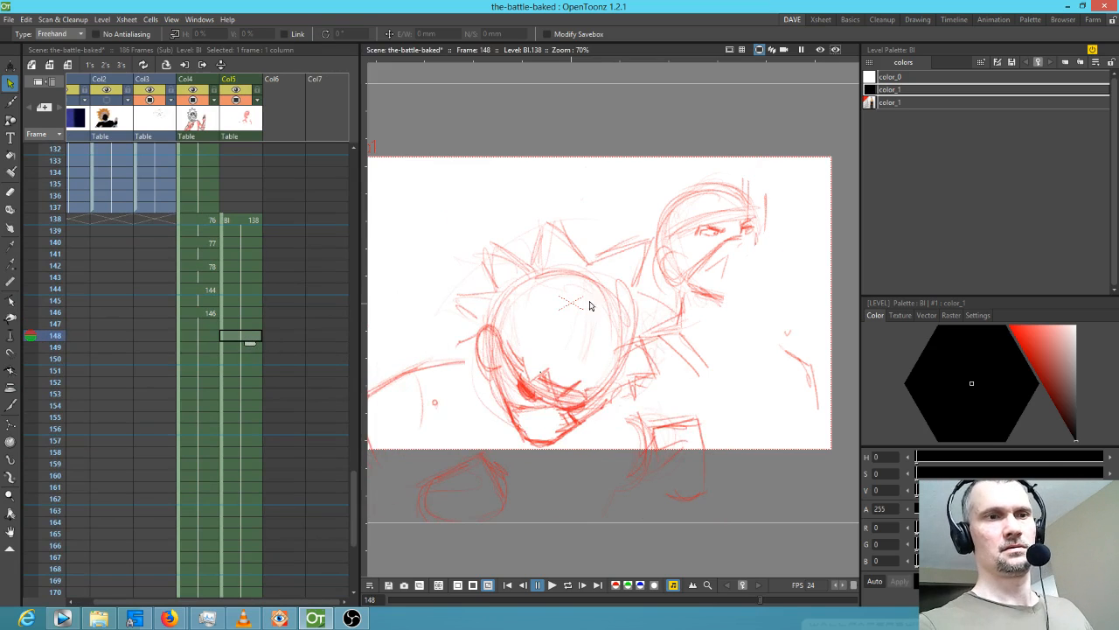
pyautogui.click(249, 371)
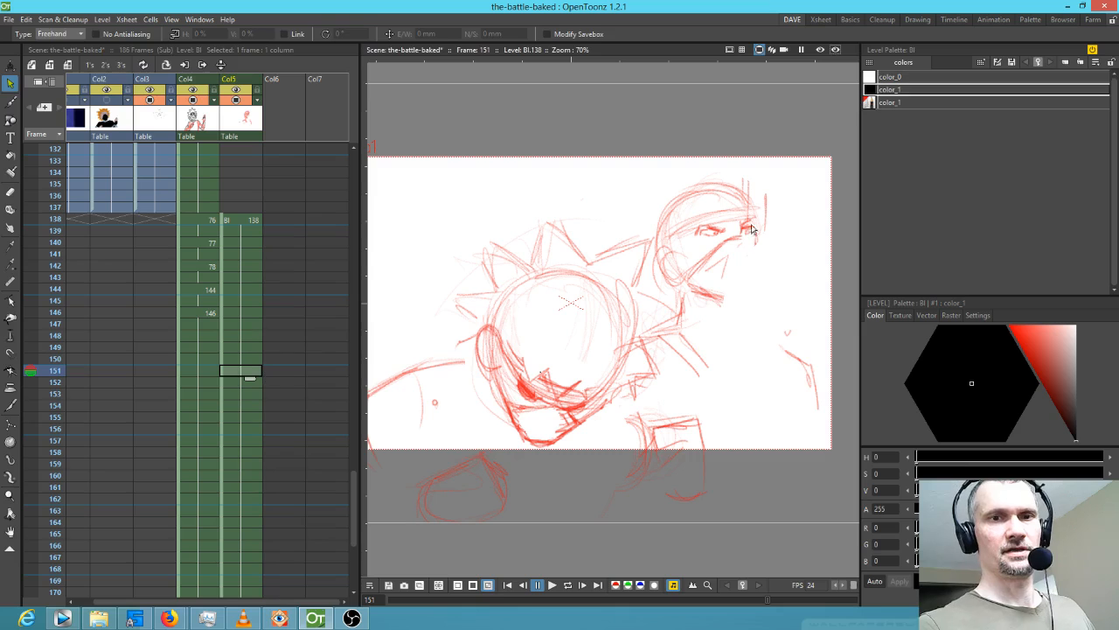
# Draw the second character's mask edge in black and the neck and shoulder lines in red on BI at frame 138.
pyautogui.click(249, 219)
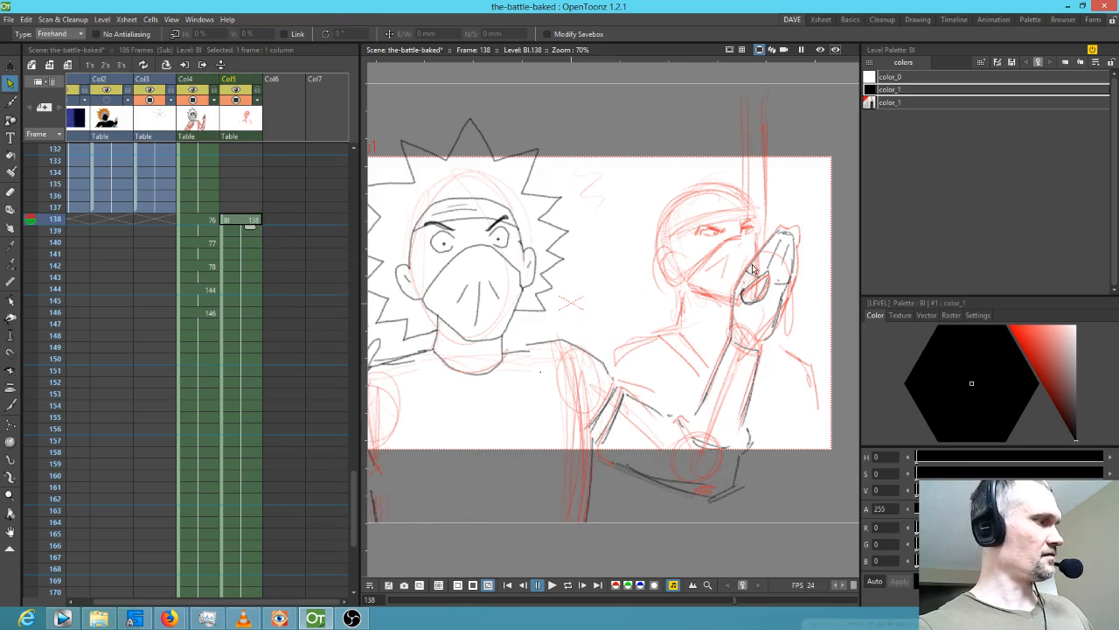
pyautogui.press('b')
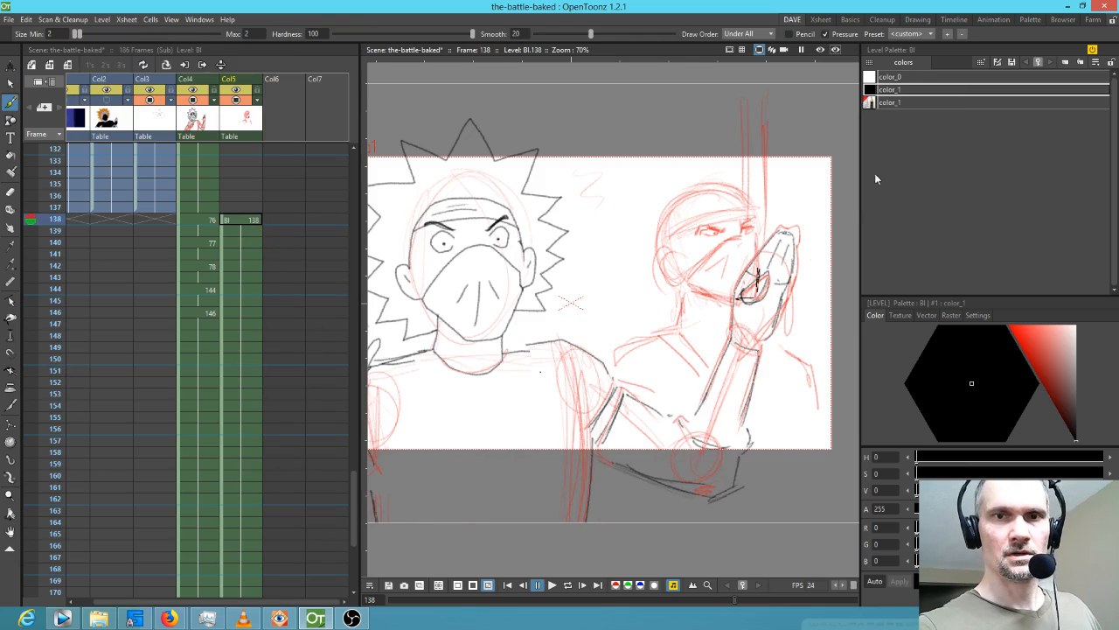
pyautogui.click(890, 102)
pyautogui.click(244, 219)
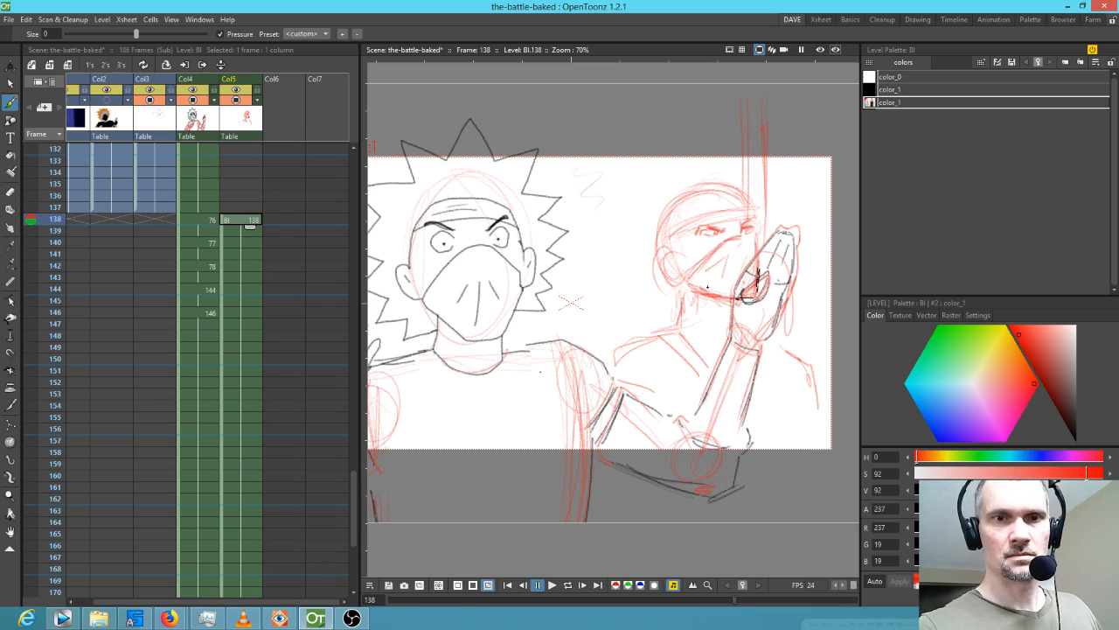
pyautogui.moveTo(746, 307)
pyautogui.mouseDown()
pyautogui.moveTo(739, 335)
pyautogui.moveTo(745, 325)
pyautogui.moveTo(787, 352)
pyautogui.mouseUp()
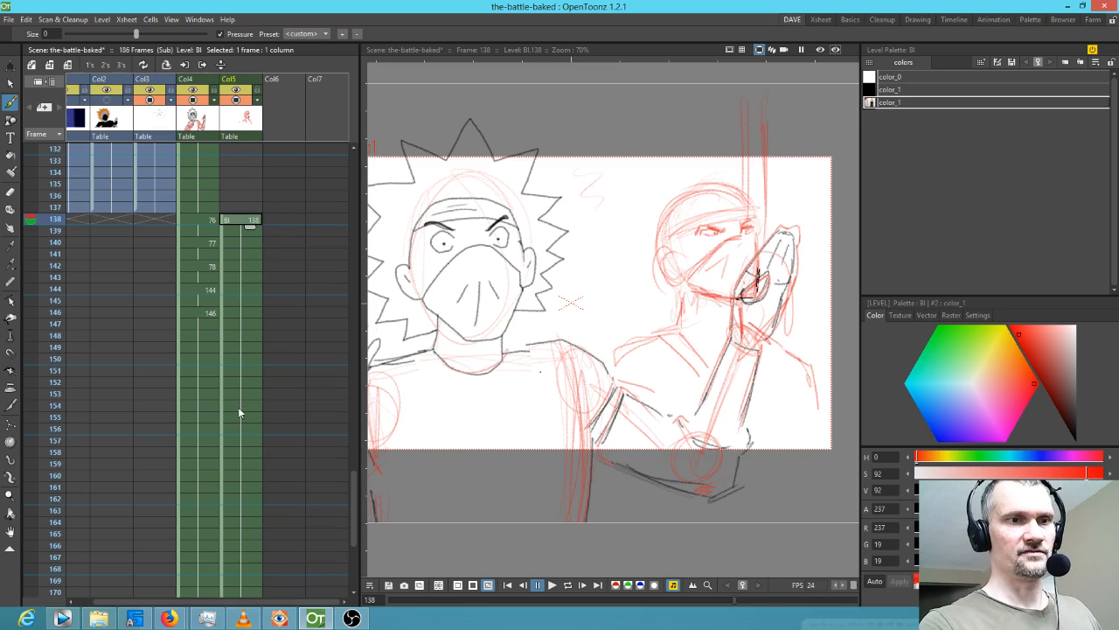
# Duplicate the BI drawing in Col5 as new drawings at frames 151, 153 and 155.
pyautogui.click(242, 372)
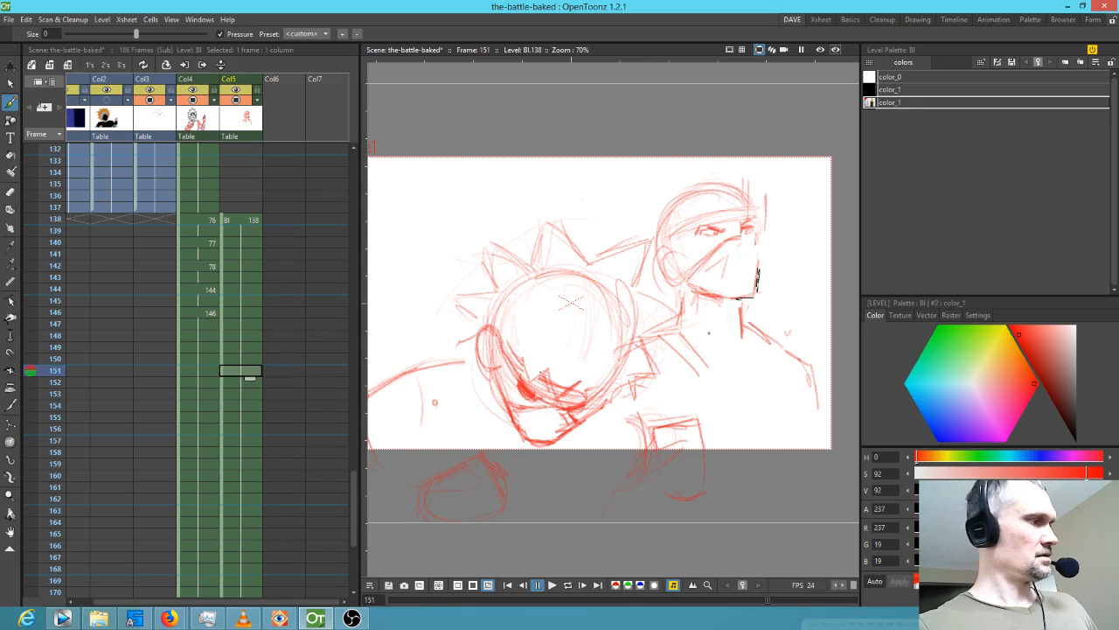
pyautogui.press('d')
pyautogui.click(253, 393)
pyautogui.press('d')
pyautogui.click(251, 418)
pyautogui.press('d')
# Remove the second character's head sketch from the BI drawings at frames 151 and 153.
pyautogui.click(252, 371)
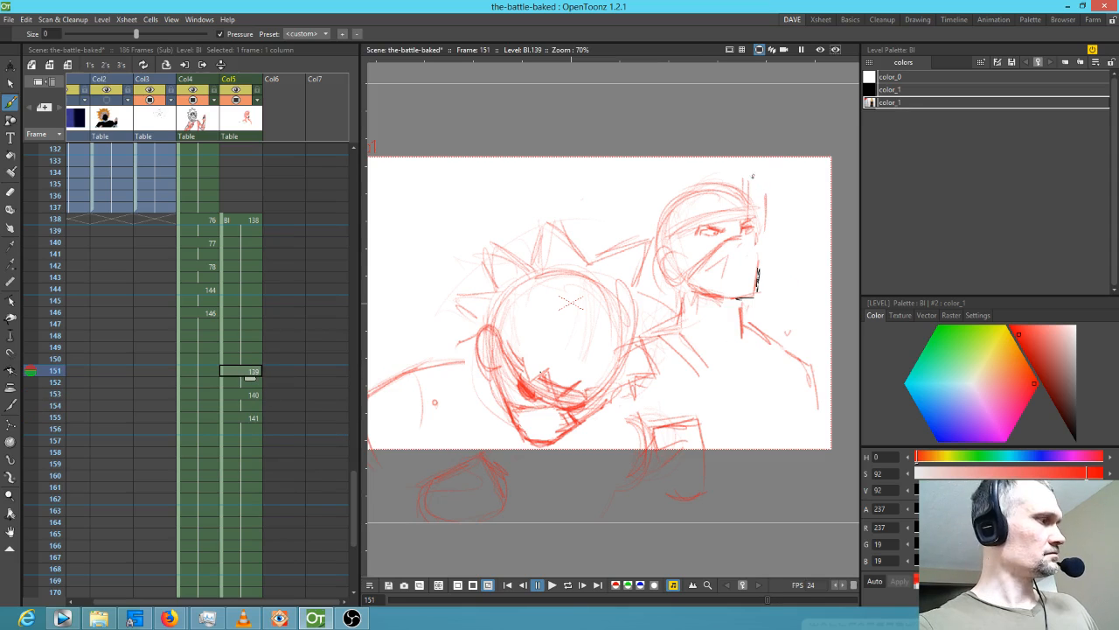
pyautogui.press('a')
pyautogui.moveTo(761, 184)
pyautogui.mouseDown()
pyautogui.moveTo(730, 182)
pyautogui.moveTo(676, 211)
pyautogui.moveTo(669, 272)
pyautogui.moveTo(709, 226)
pyautogui.moveTo(741, 220)
pyautogui.moveTo(738, 260)
pyautogui.moveTo(709, 292)
pyautogui.moveTo(759, 213)
pyautogui.moveTo(732, 192)
pyautogui.moveTo(755, 212)
pyautogui.moveTo(658, 246)
pyautogui.mouseUp()
pyautogui.click(251, 417)
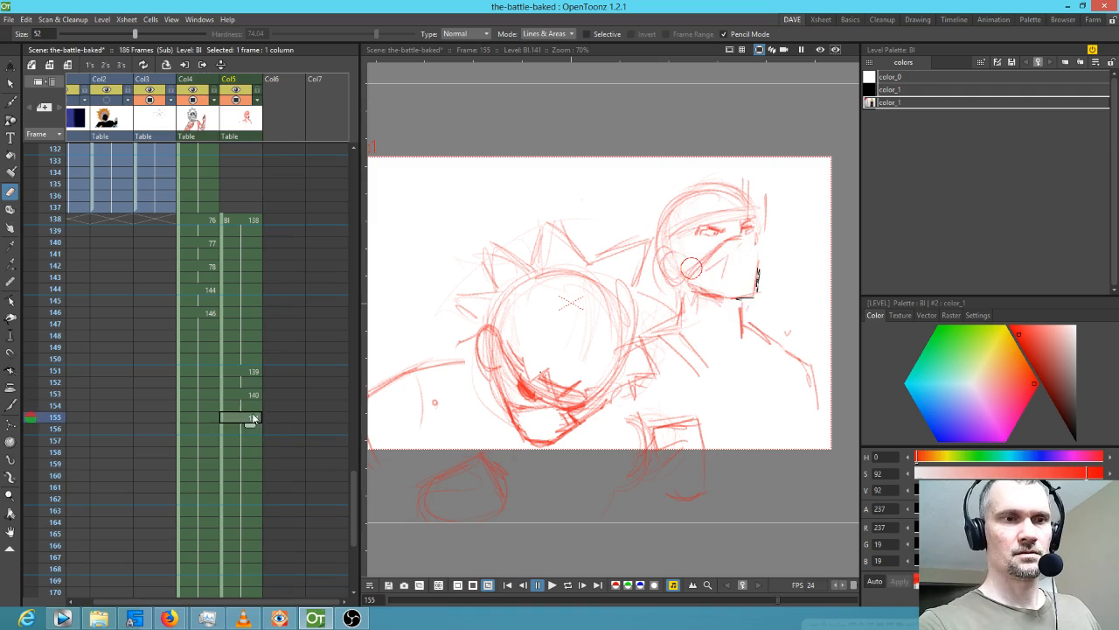
pyautogui.press('Up')
pyautogui.press('Up')
pyautogui.press('s')
pyautogui.moveTo(777, 189)
pyautogui.mouseDown()
pyautogui.moveTo(739, 175)
pyautogui.moveTo(702, 310)
pyautogui.moveTo(776, 189)
pyautogui.mouseUp()
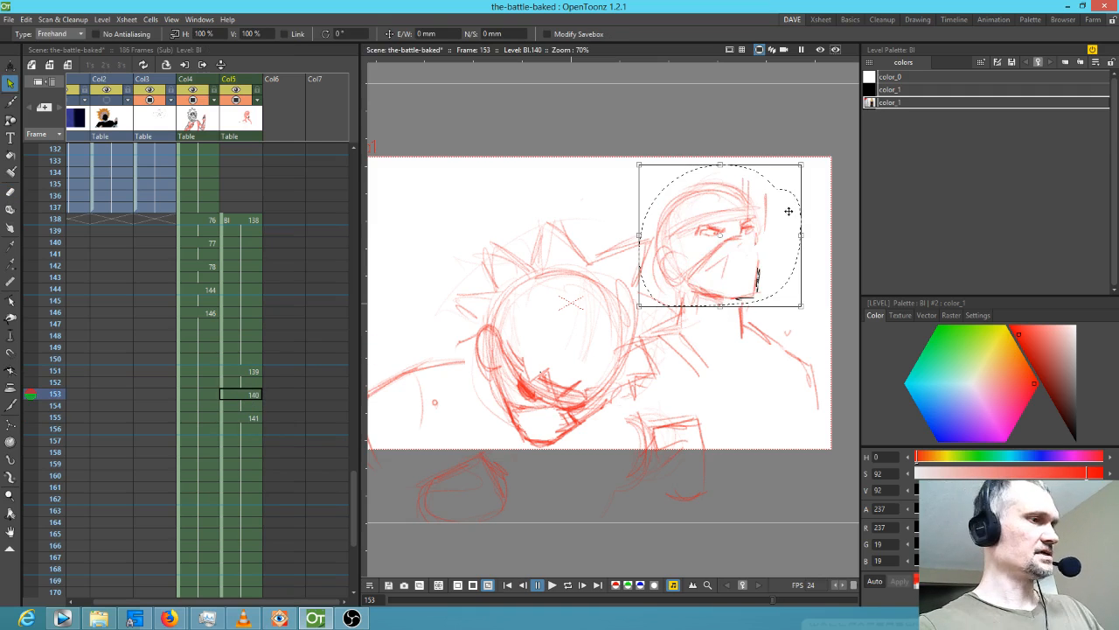
pyautogui.press('Delete')
# Lasso the second character's head in the BI drawing at frame 155 and delete it.
pyautogui.click(241, 417)
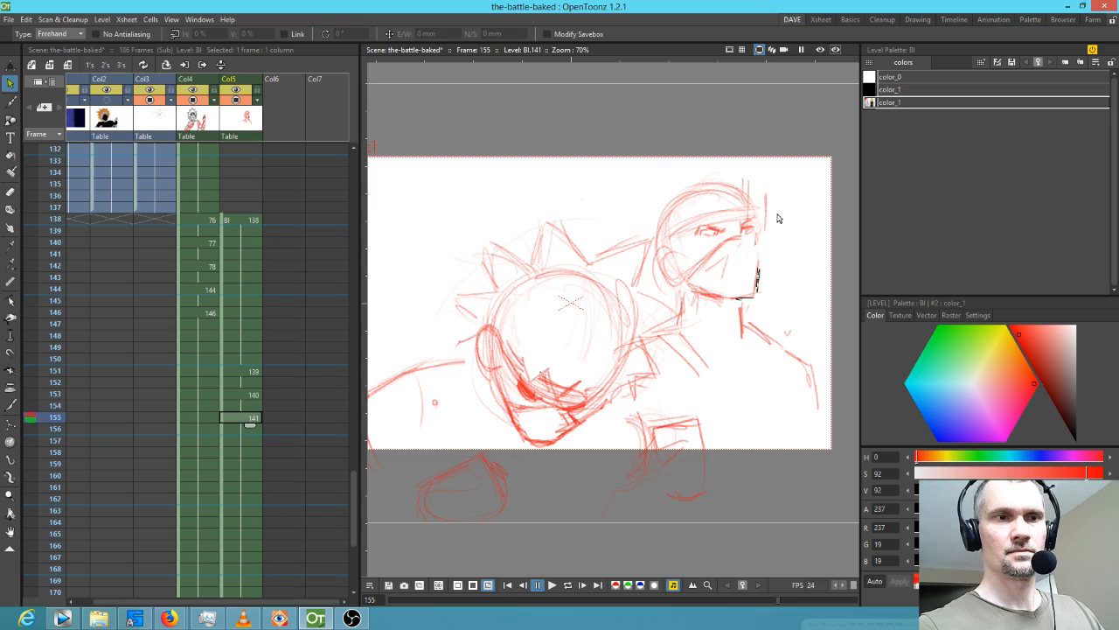
pyautogui.press('Insert')
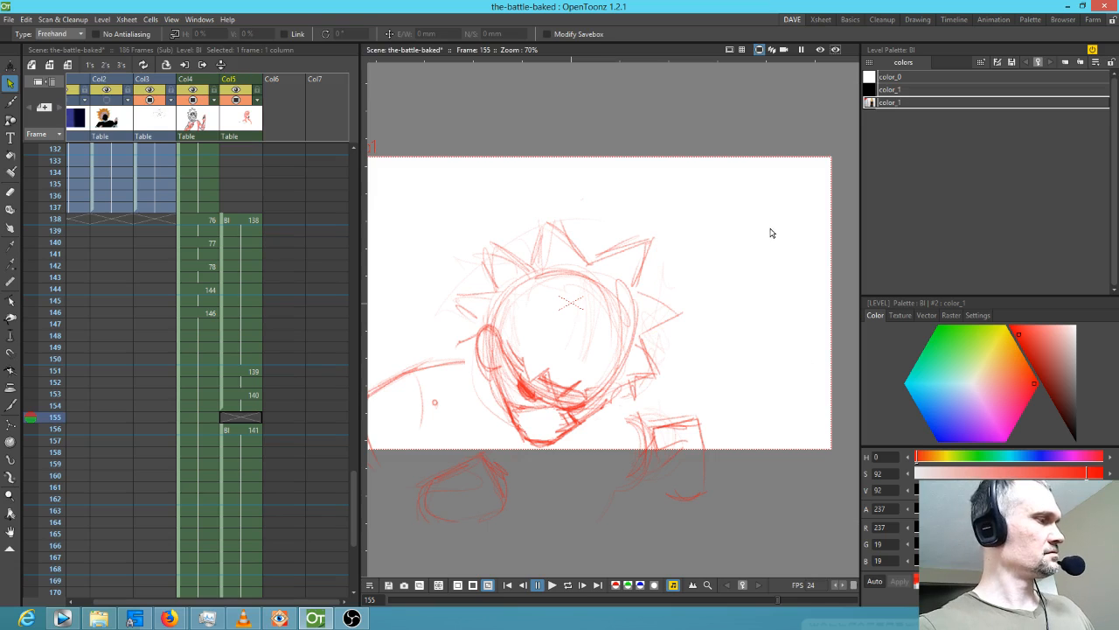
pyautogui.hotkey('ctrl', 'z')
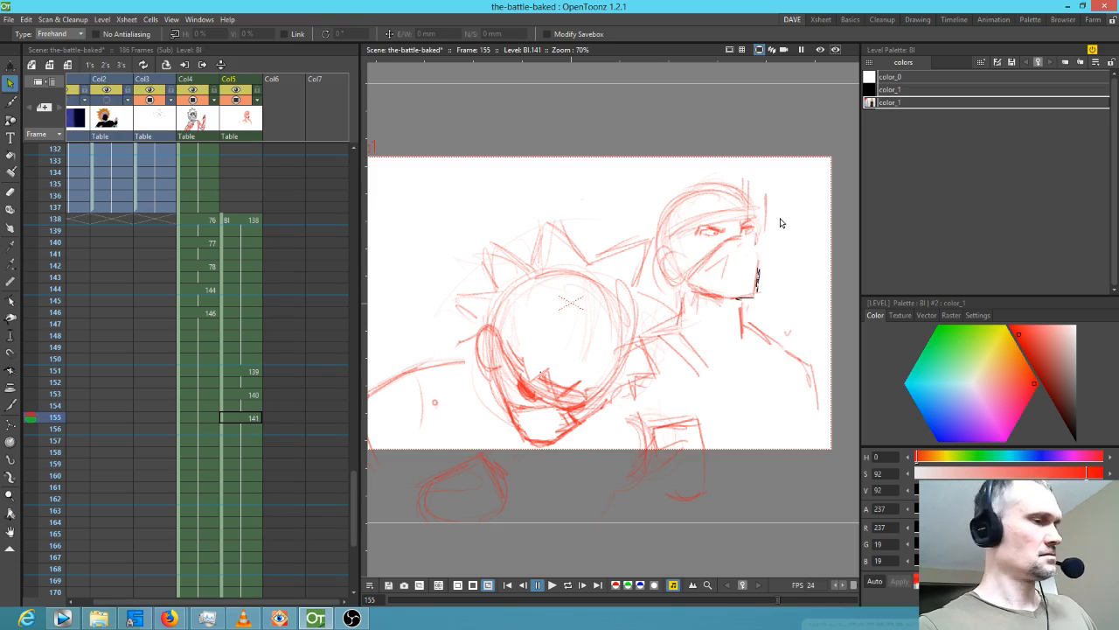
pyautogui.moveTo(785, 222)
pyautogui.mouseDown()
pyautogui.moveTo(662, 197)
pyautogui.moveTo(776, 288)
pyautogui.moveTo(786, 185)
pyautogui.mouseUp()
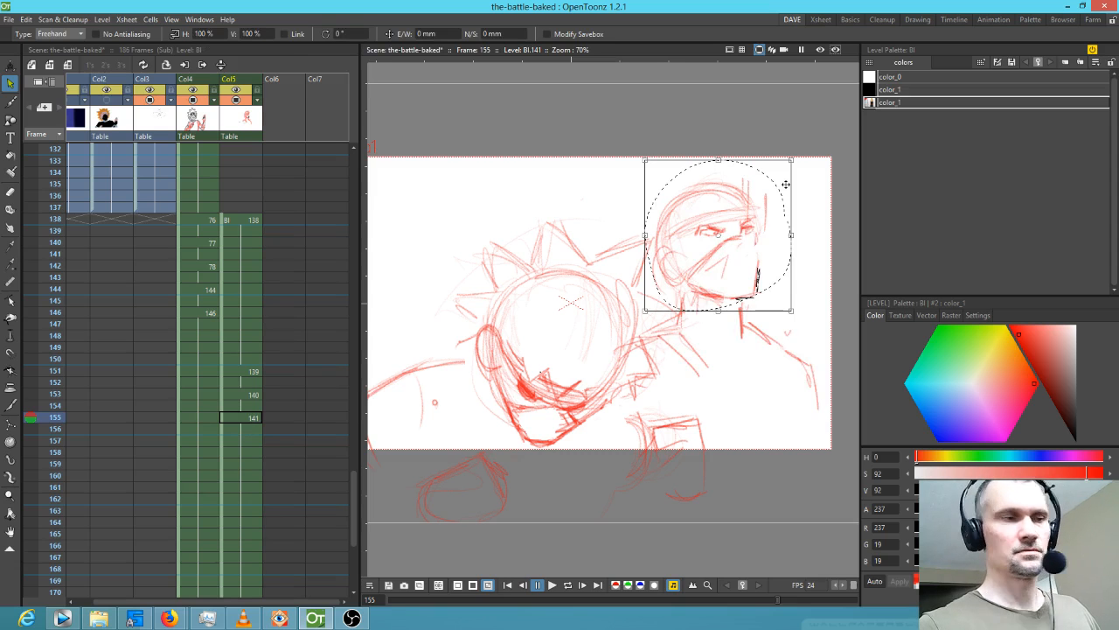
pyautogui.press('Delete')
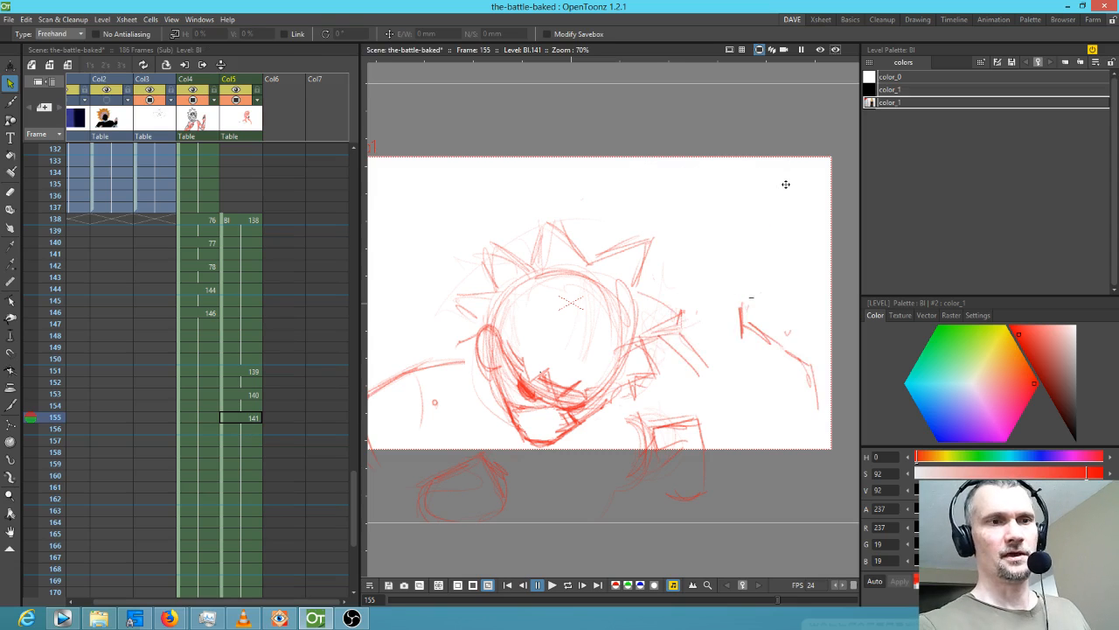
# Flip between the BI drawings from frame 138 to frame 155 to compare the second character's head position.
pyautogui.click(248, 221)
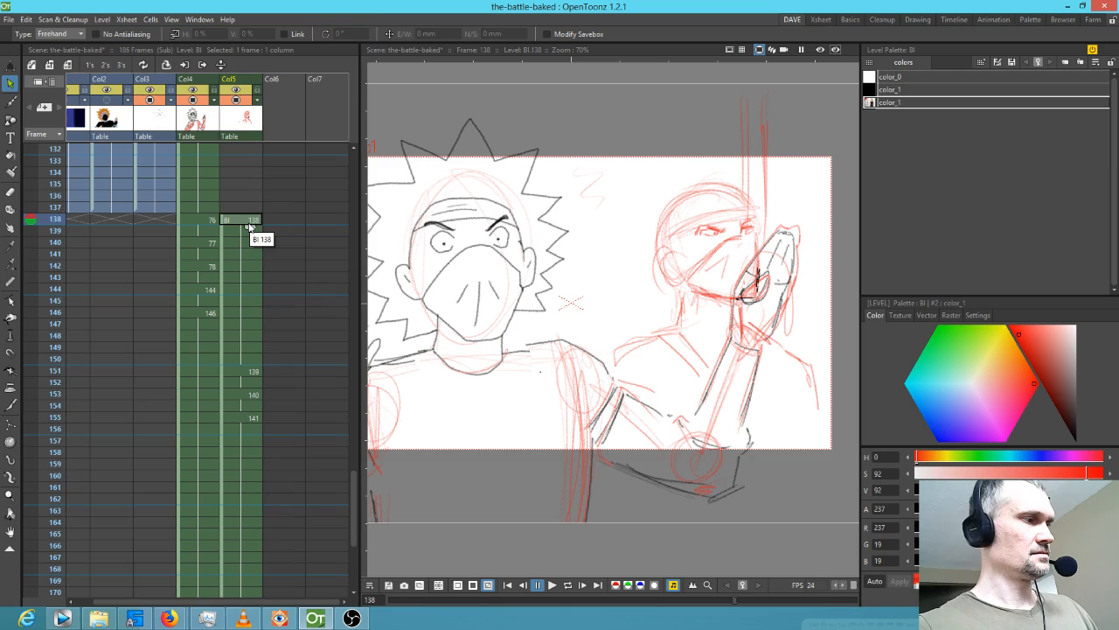
pyautogui.press('b')
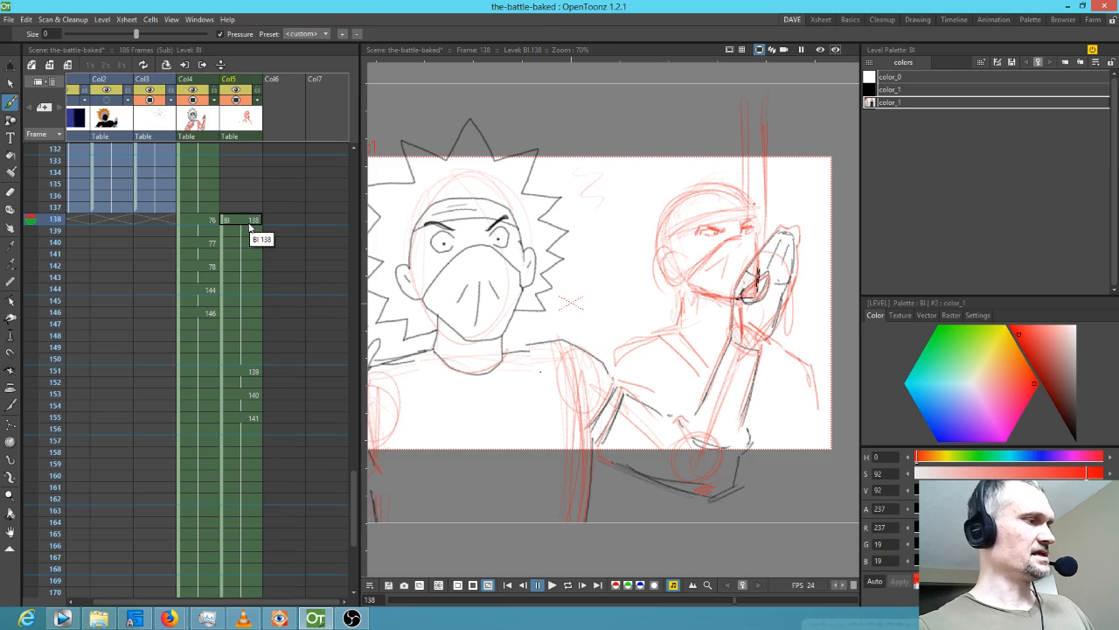
pyautogui.click(253, 418)
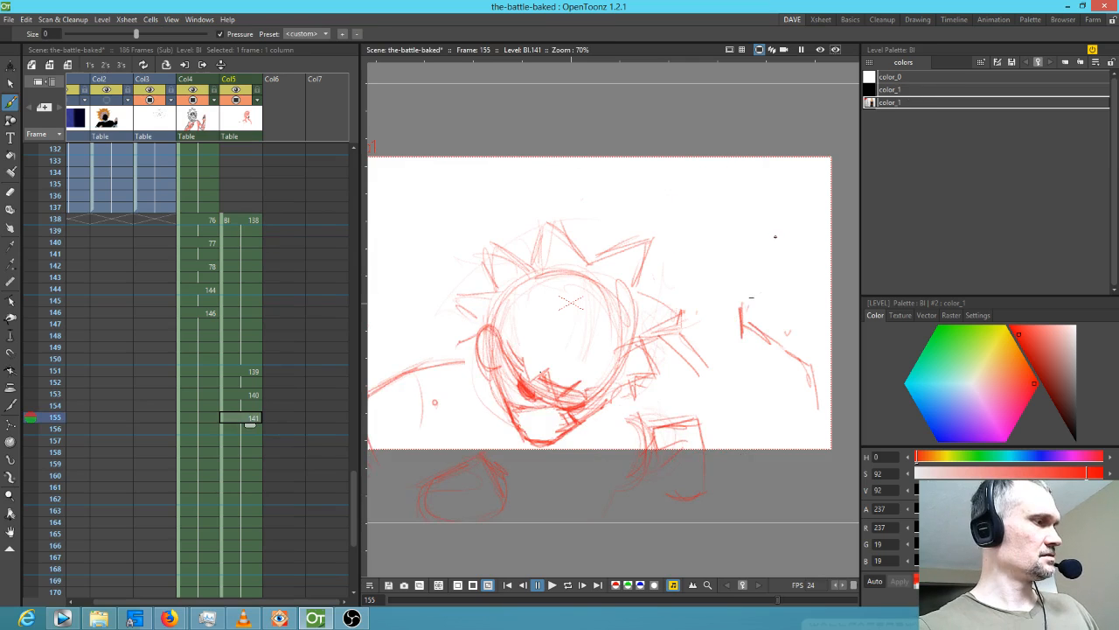
pyautogui.press(',')
pyautogui.press(',')
pyautogui.press(',')
pyautogui.press('.')
pyautogui.press(',')
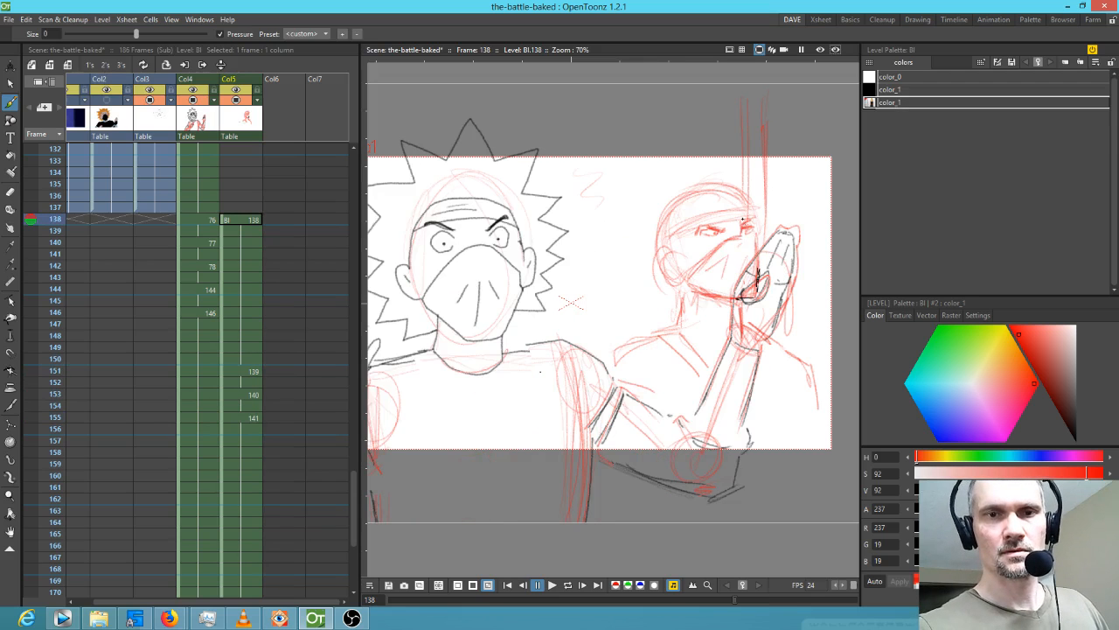
pyautogui.press('.')
pyautogui.press('.')
pyautogui.press('.')
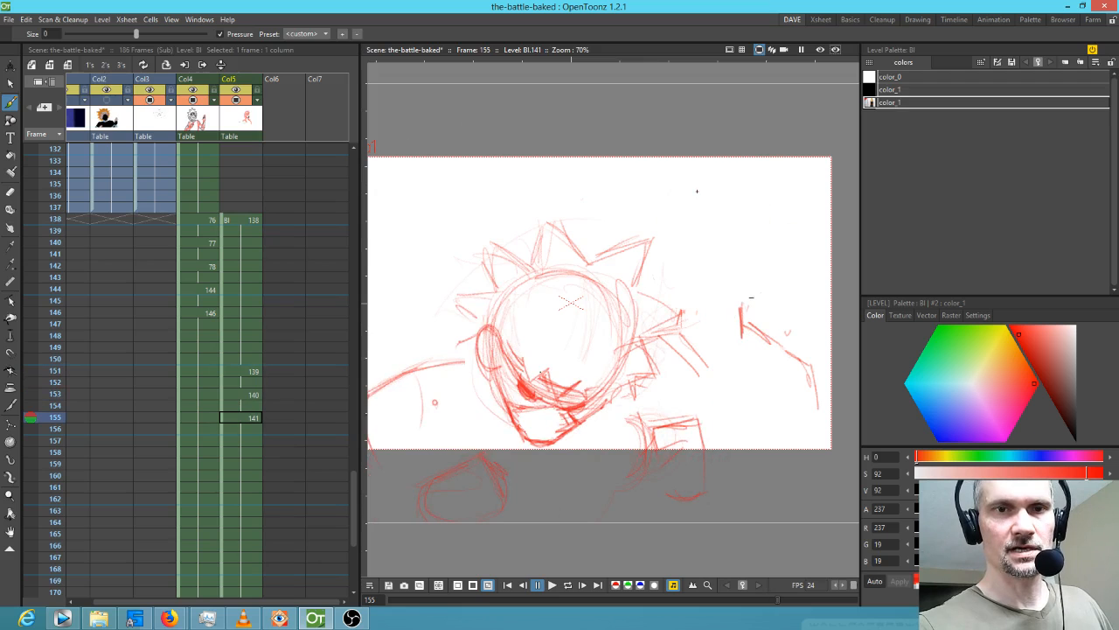
# Sketch the second character's front-facing head outline, ear and brow line in red on BI at frame 155.
pyautogui.moveTo(750, 202); pyautogui.dragTo(684, 191)
pyautogui.moveTo(756, 201); pyautogui.dragTo(683, 191)
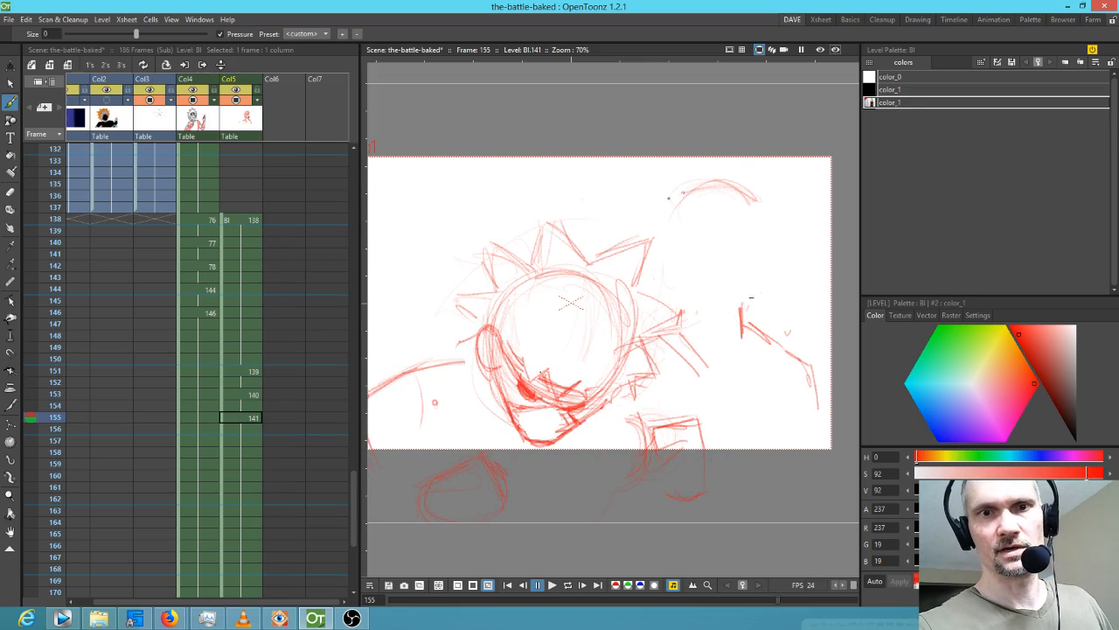
pyautogui.moveTo(714, 327)
pyautogui.mouseDown()
pyautogui.moveTo(745, 302)
pyautogui.moveTo(740, 312)
pyautogui.moveTo(762, 209)
pyautogui.moveTo(735, 308)
pyautogui.mouseUp()
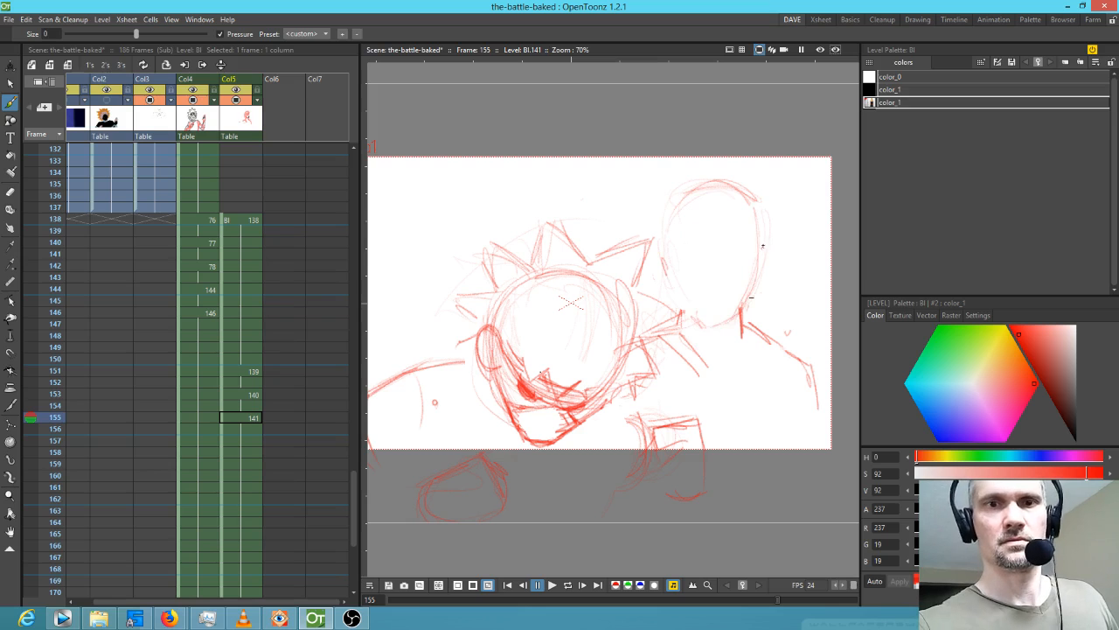
pyautogui.moveTo(761, 242); pyautogui.dragTo(772, 254)
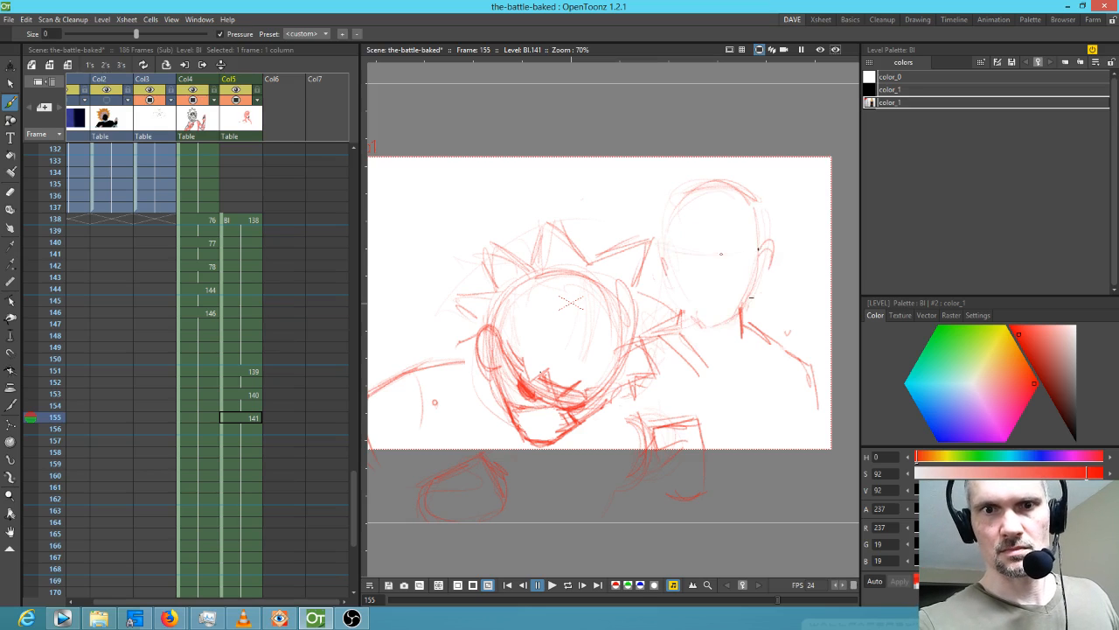
pyautogui.moveTo(676, 253); pyautogui.dragTo(691, 255)
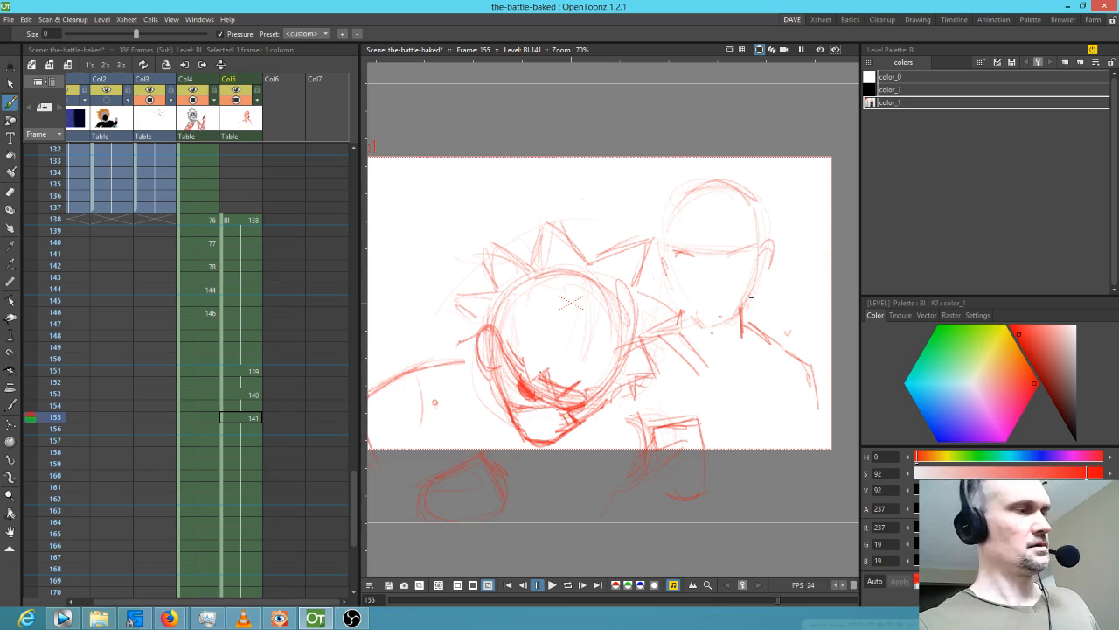
# Draw both angry eyes with pupils and slanted brows on the second character's face at frame 155.
pyautogui.scroll(5, 750, 297)
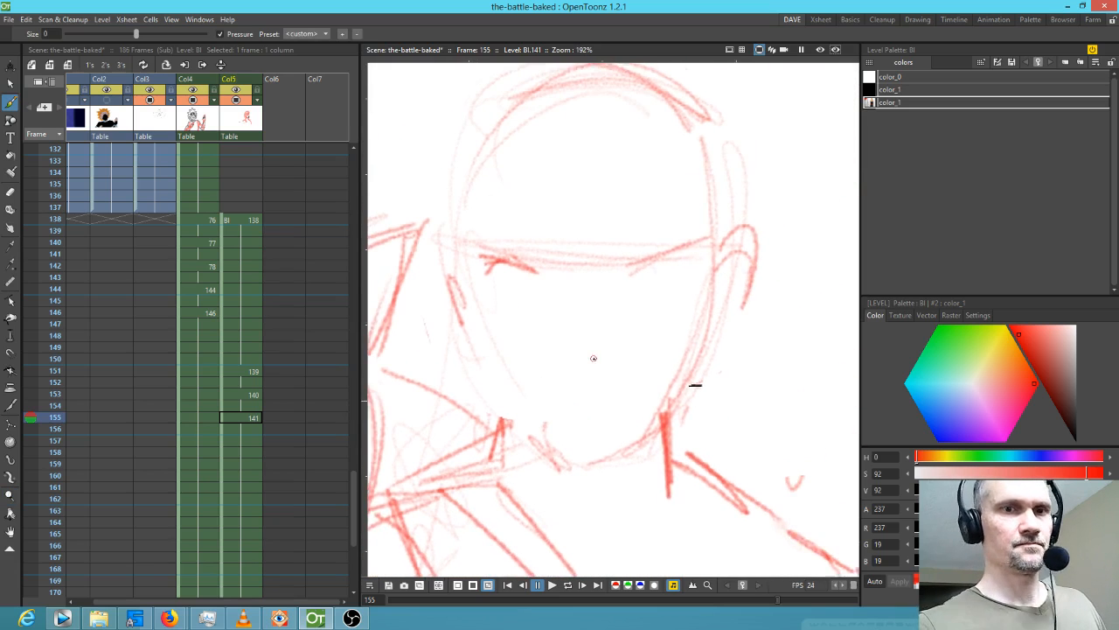
pyautogui.moveTo(618, 271)
pyautogui.mouseDown()
pyautogui.moveTo(649, 264)
pyautogui.moveTo(619, 276)
pyautogui.moveTo(656, 265)
pyautogui.moveTo(644, 280)
pyautogui.moveTo(665, 280)
pyautogui.moveTo(640, 278)
pyautogui.moveTo(662, 278)
pyautogui.mouseUp()
pyautogui.moveTo(528, 270)
pyautogui.mouseDown()
pyautogui.moveTo(499, 260)
pyautogui.moveTo(549, 276)
pyautogui.moveTo(569, 266)
pyautogui.moveTo(586, 281)
pyautogui.moveTo(500, 264)
pyautogui.moveTo(543, 287)
pyautogui.moveTo(525, 280)
pyautogui.moveTo(542, 269)
pyautogui.mouseUp()
pyautogui.moveTo(639, 269)
pyautogui.mouseDown()
pyautogui.moveTo(619, 262)
pyautogui.moveTo(614, 281)
pyautogui.moveTo(657, 265)
pyautogui.mouseUp()
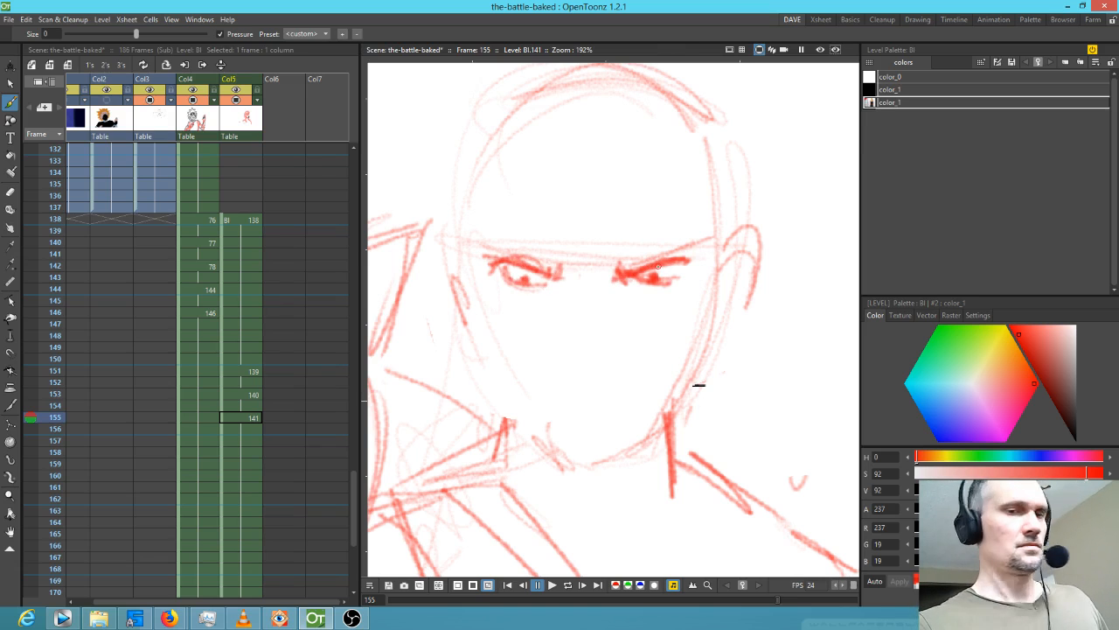
# Refine the masked character's jawline, chin and left ear on the frame 155 drawing, mirroring the view to check proportions.
pyautogui.press('h')
pyautogui.moveTo(458, 370); pyautogui.dragTo(854, 332)
pyautogui.moveTo(531, 358); pyautogui.dragTo(463, 348)
pyautogui.press('h')
pyautogui.moveTo(787, 376); pyautogui.dragTo(339, 306)
pyautogui.moveTo(605, 241)
pyautogui.mouseDown()
pyautogui.moveTo(584, 259)
pyautogui.moveTo(620, 242)
pyautogui.moveTo(733, 291)
pyautogui.mouseUp()
pyautogui.moveTo(548, 261); pyautogui.dragTo(534, 287)
pyautogui.moveTo(541, 341)
pyautogui.mouseDown()
pyautogui.moveTo(579, 387)
pyautogui.moveTo(622, 409)
pyautogui.moveTo(640, 410)
pyautogui.moveTo(724, 355)
pyautogui.mouseUp()
# Strengthen the skull outline on the frame 155 head and add a topknot at the crown.
pyautogui.moveTo(760, 220)
pyautogui.mouseDown()
pyautogui.moveTo(757, 201)
pyautogui.moveTo(792, 238)
pyautogui.moveTo(769, 278)
pyautogui.moveTo(752, 275)
pyautogui.mouseUp()
pyautogui.moveTo(497, 203)
pyautogui.mouseDown()
pyautogui.moveTo(470, 192)
pyautogui.moveTo(477, 262)
pyautogui.moveTo(511, 296)
pyautogui.moveTo(529, 289)
pyautogui.moveTo(530, 168)
pyautogui.moveTo(637, 121)
pyautogui.mouseUp()
pyautogui.scroll(5, 670, 384)
pyautogui.moveTo(525, 212)
pyautogui.mouseDown()
pyautogui.moveTo(590, 136)
pyautogui.moveTo(759, 168)
pyautogui.mouseUp()
pyautogui.moveTo(708, 127)
pyautogui.mouseDown()
pyautogui.moveTo(786, 234)
pyautogui.moveTo(794, 283)
pyautogui.mouseUp()
pyautogui.moveTo(643, 116); pyautogui.dragTo(737, 170)
pyautogui.moveTo(647, 117)
pyautogui.mouseDown()
pyautogui.moveTo(532, 222)
pyautogui.moveTo(677, 127)
pyautogui.mouseUp()
pyautogui.moveTo(662, 101)
pyautogui.mouseDown()
pyautogui.moveTo(658, 68)
pyautogui.moveTo(692, 85)
pyautogui.moveTo(705, 118)
pyautogui.mouseUp()
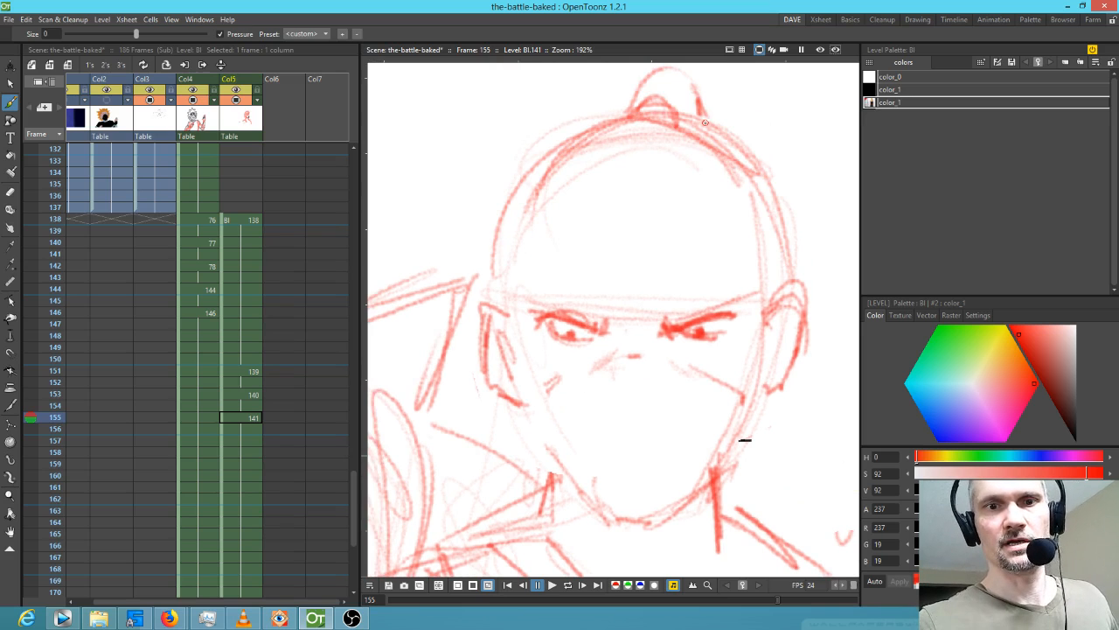
# Sketch the face mask's upper edges below the eyes and the headband lines across the forehead on frame 155.
pyautogui.moveTo(613, 356); pyautogui.dragTo(535, 390)
pyautogui.moveTo(661, 348); pyautogui.dragTo(757, 403)
pyautogui.moveTo(515, 294)
pyautogui.mouseDown()
pyautogui.moveTo(678, 304)
pyautogui.moveTo(780, 285)
pyautogui.mouseUp()
pyautogui.moveTo(747, 294)
pyautogui.mouseDown()
pyautogui.moveTo(492, 290)
pyautogui.moveTo(733, 302)
pyautogui.mouseUp()
pyautogui.moveTo(508, 262); pyautogui.dragTo(754, 259)
pyautogui.moveTo(525, 253); pyautogui.dragTo(775, 254)
pyautogui.moveTo(774, 254); pyautogui.dragTo(558, 270)
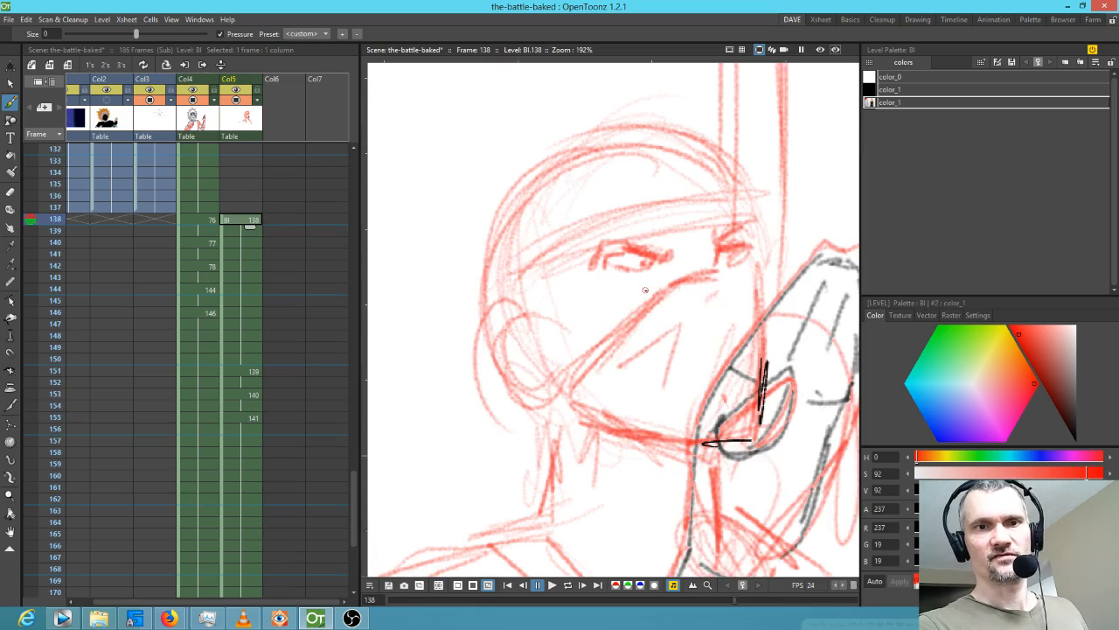
# Sketch a long ponytail hanging behind the head on the frame 138 drawing.
pyautogui.scroll(-1, 643, 289)
pyautogui.moveTo(564, 188)
pyautogui.mouseDown()
pyautogui.moveTo(522, 214)
pyautogui.moveTo(541, 190)
pyautogui.moveTo(477, 255)
pyautogui.mouseUp()
pyautogui.moveTo(500, 192); pyautogui.dragTo(481, 459)
pyautogui.moveTo(477, 284); pyautogui.dragTo(483, 392)
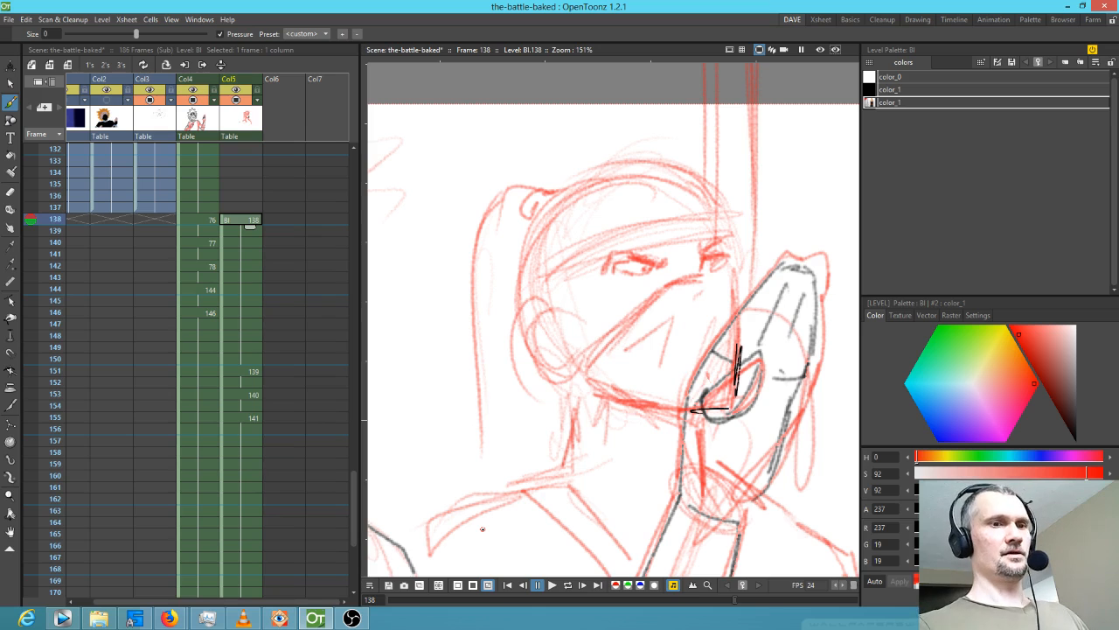
# Flip through the Col5 drawings around frames 151 and 153 to compare the head positions between the key poses.
pyautogui.click(251, 370)
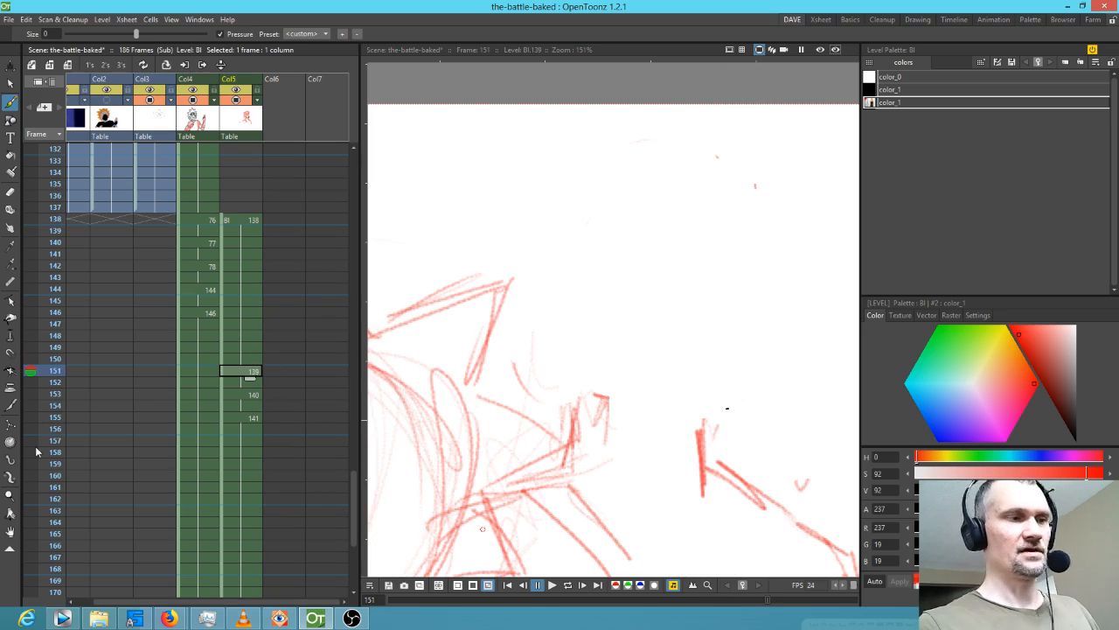
pyautogui.press('Down')
pyautogui.press('Down')
pyautogui.press('Down')
pyautogui.press('Down')
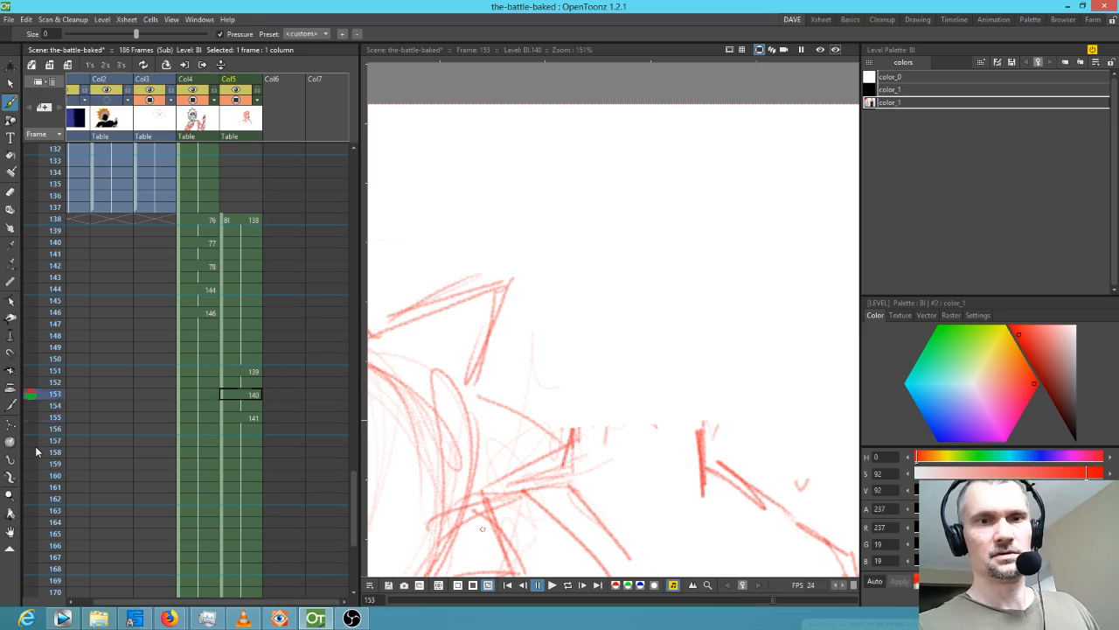
pyautogui.press(',')
pyautogui.press(',')
pyautogui.press(',')
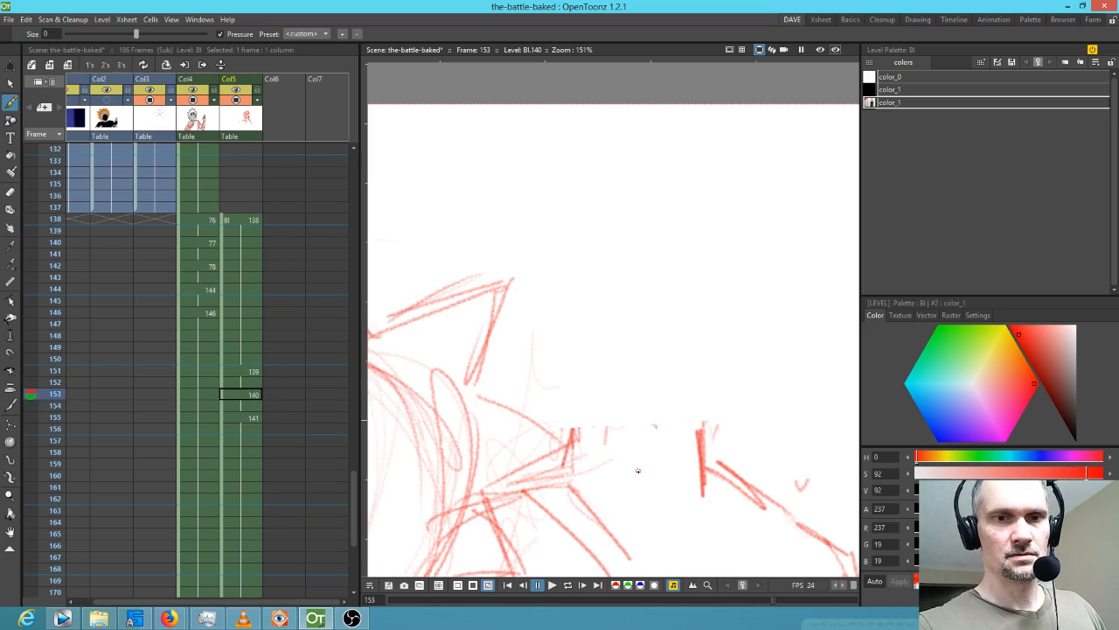
pyautogui.press('.')
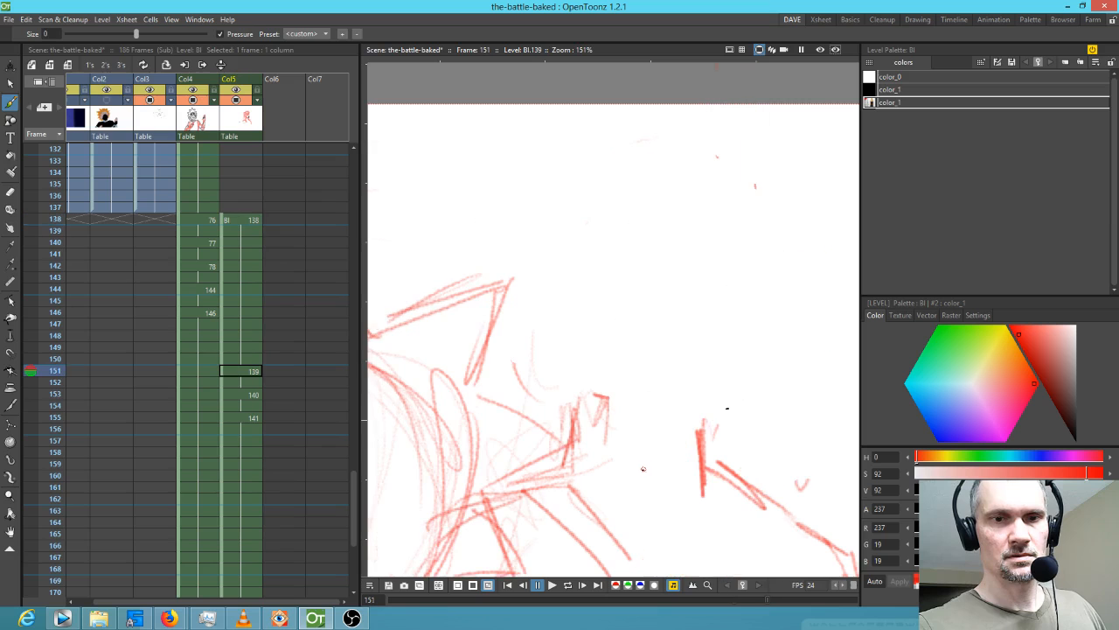
pyautogui.press('.')
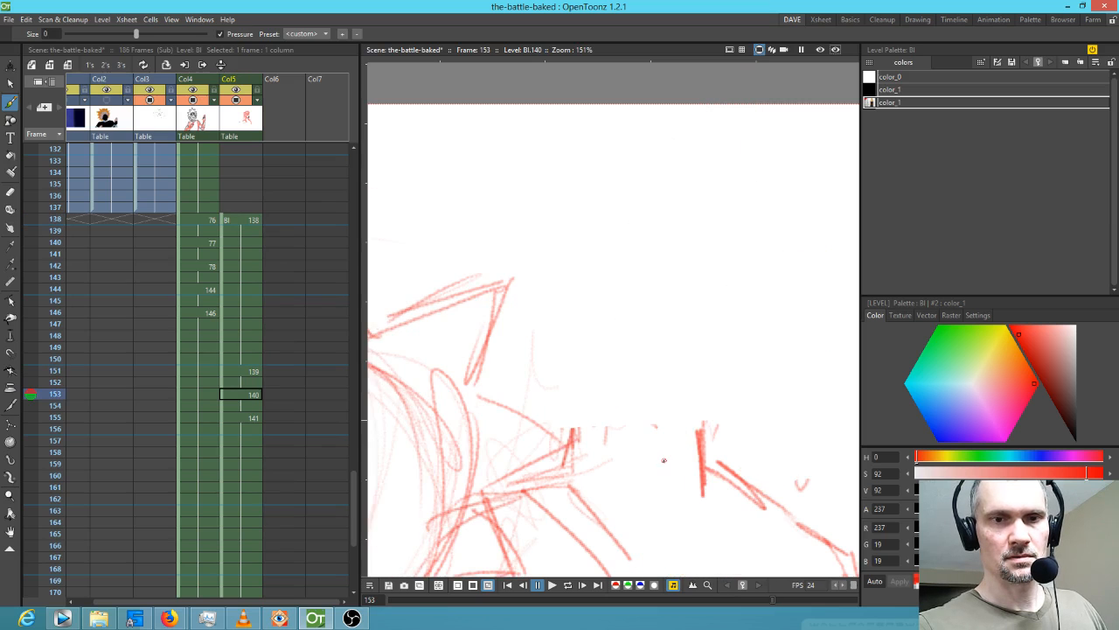
# Mark the chin position on the in-between drawings at frames 153 and 151.
pyautogui.press(',')
pyautogui.press('.')
pyautogui.press('.')
pyautogui.press(',')
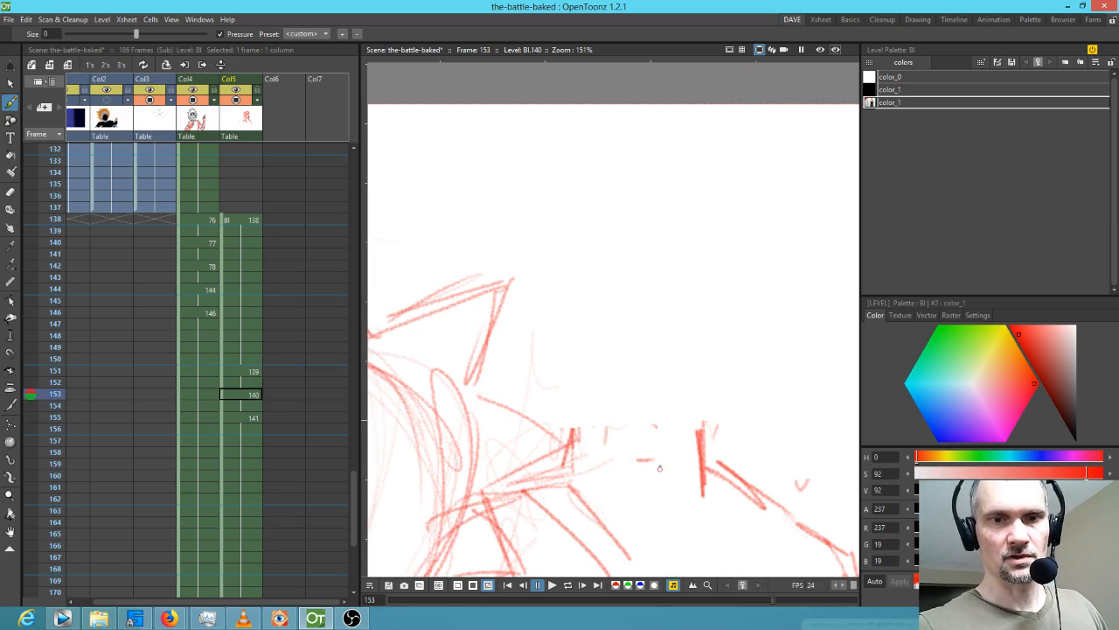
pyautogui.press('.')
pyautogui.press(',')
pyautogui.press(',')
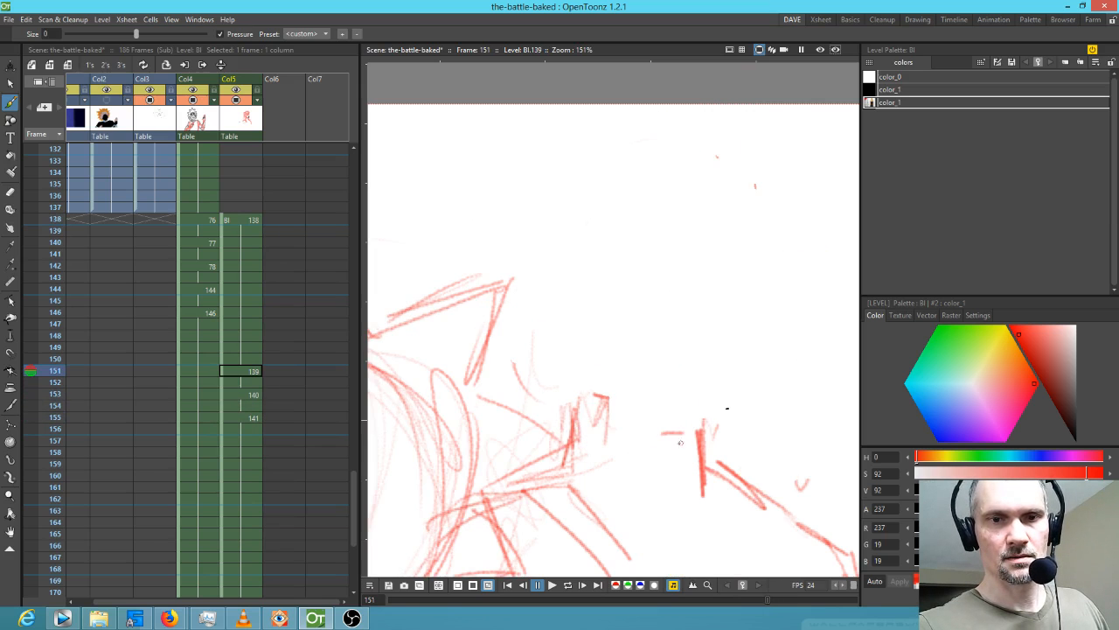
# Sketch the right-side jawline on the in-between at frame 151, flipping to frame 138 for reference.
pyautogui.press(',')
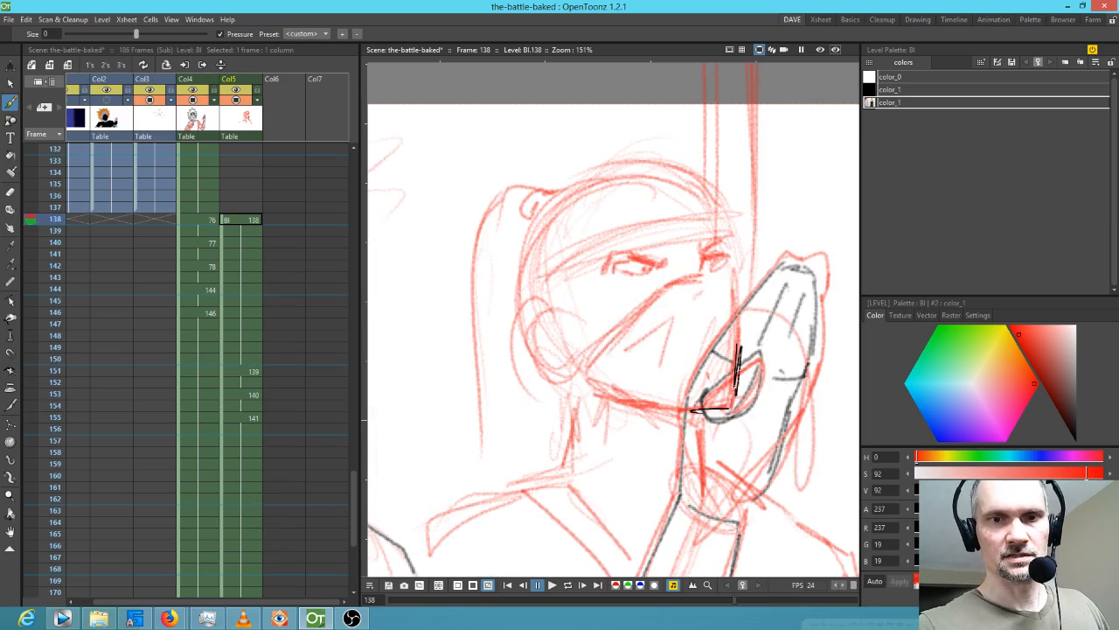
pyautogui.press('.')
pyautogui.press(',')
pyautogui.press('.')
pyautogui.press(',')
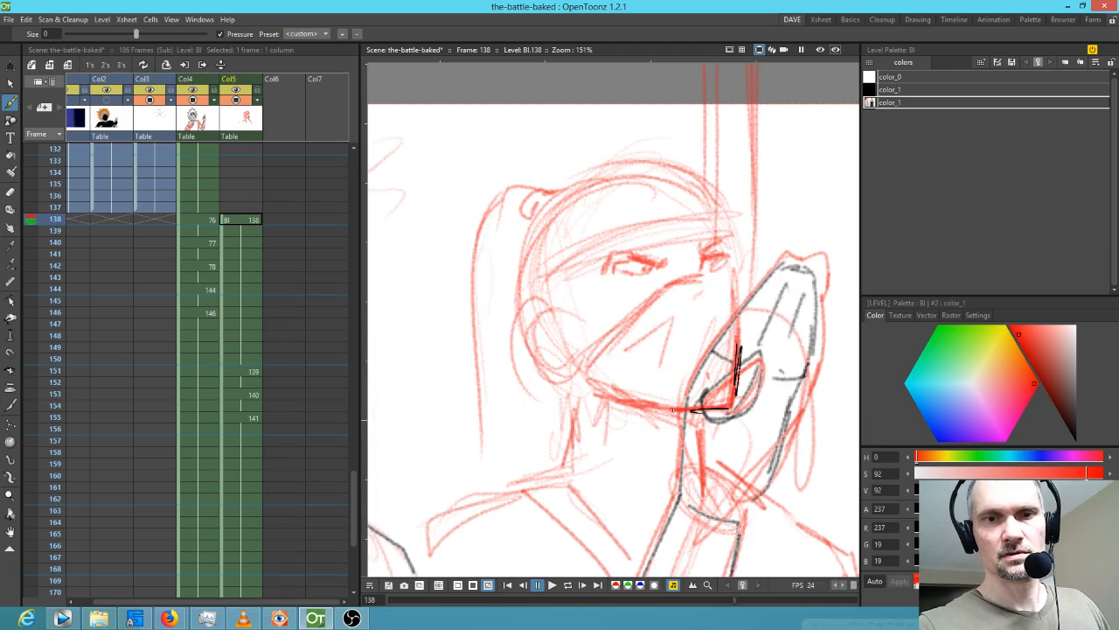
pyautogui.press('.')
pyautogui.moveTo(745, 353); pyautogui.dragTo(704, 427)
# Sketch the matching jawline rising from the chin on the in-between at frame 153, comparing it with adjacent drawings.
pyautogui.press('.')
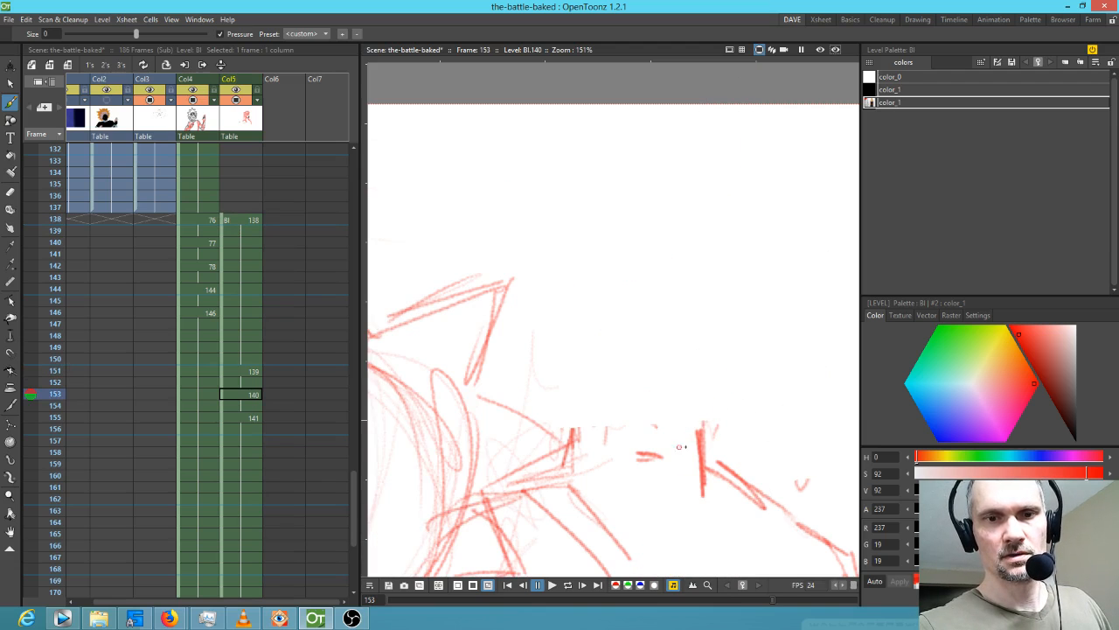
pyautogui.press('.')
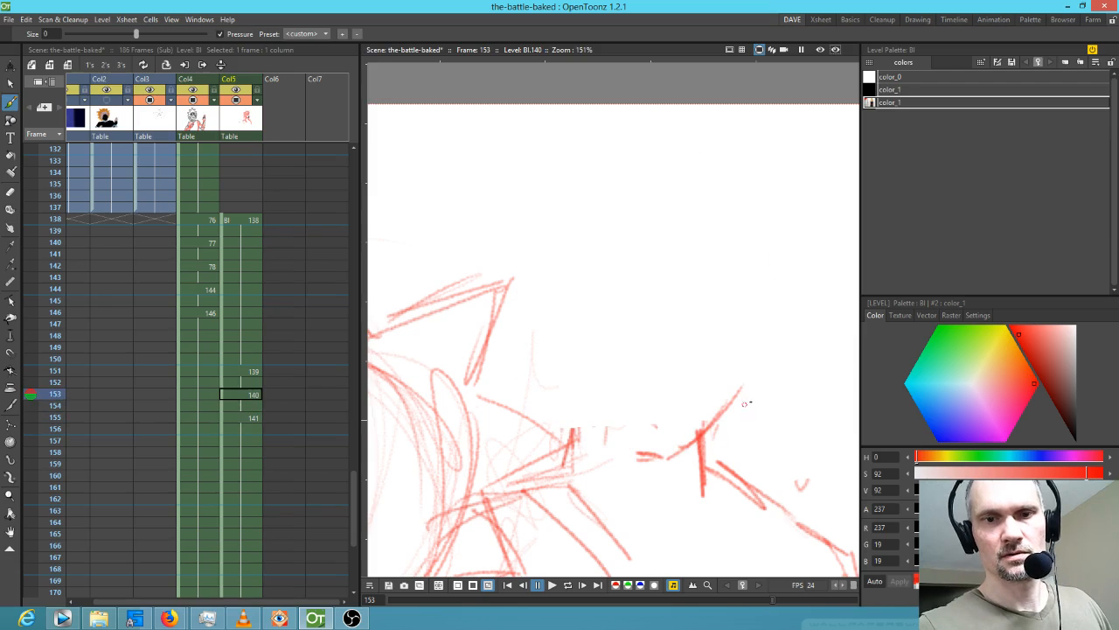
pyautogui.press(',')
pyautogui.press('.')
pyautogui.press(',')
pyautogui.press('.')
pyautogui.press(',')
pyautogui.moveTo(678, 453); pyautogui.dragTo(736, 376)
pyautogui.press(',')
pyautogui.press('.')
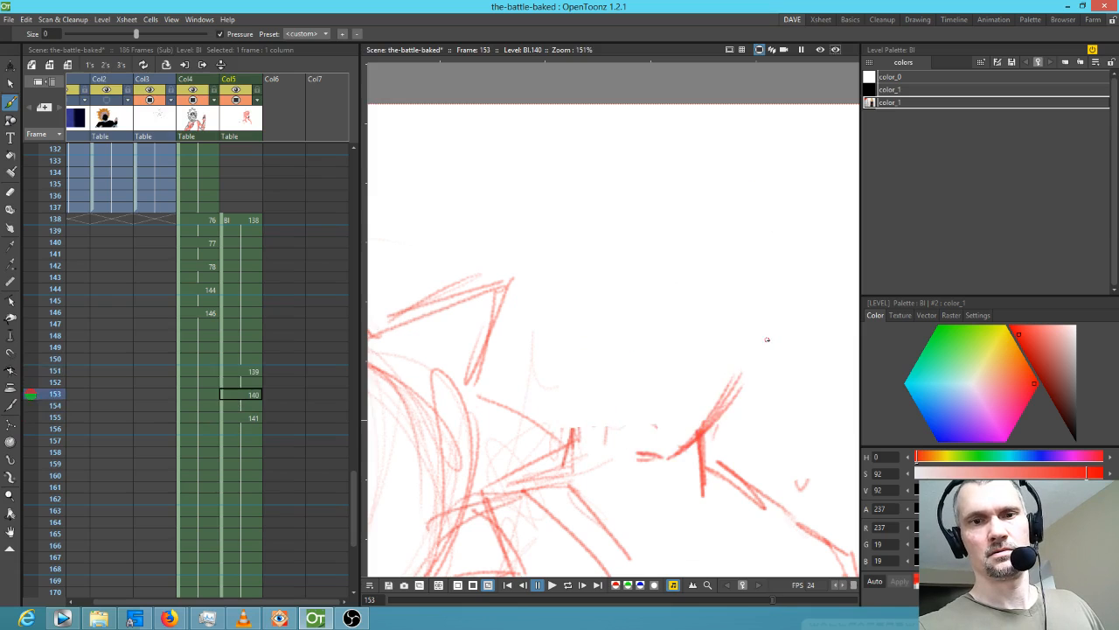
# Compare the jawlines across the in-betweens and start the right cheek contour on frame 153.
pyautogui.press(',')
pyautogui.press(',')
pyautogui.press('.')
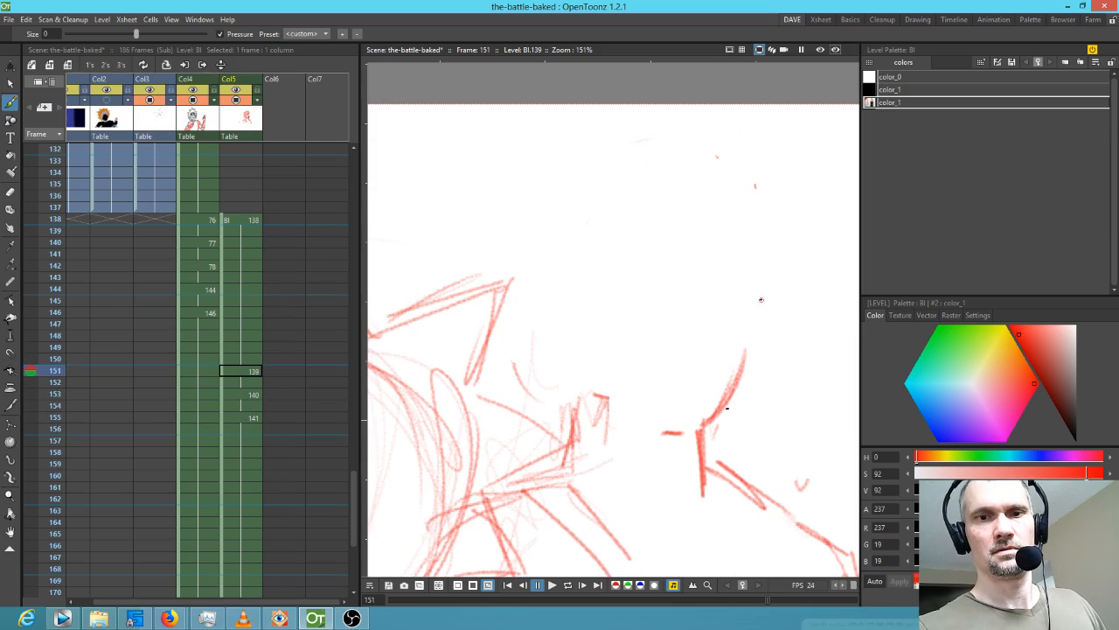
pyautogui.press(',')
pyautogui.press('.')
pyautogui.press('.')
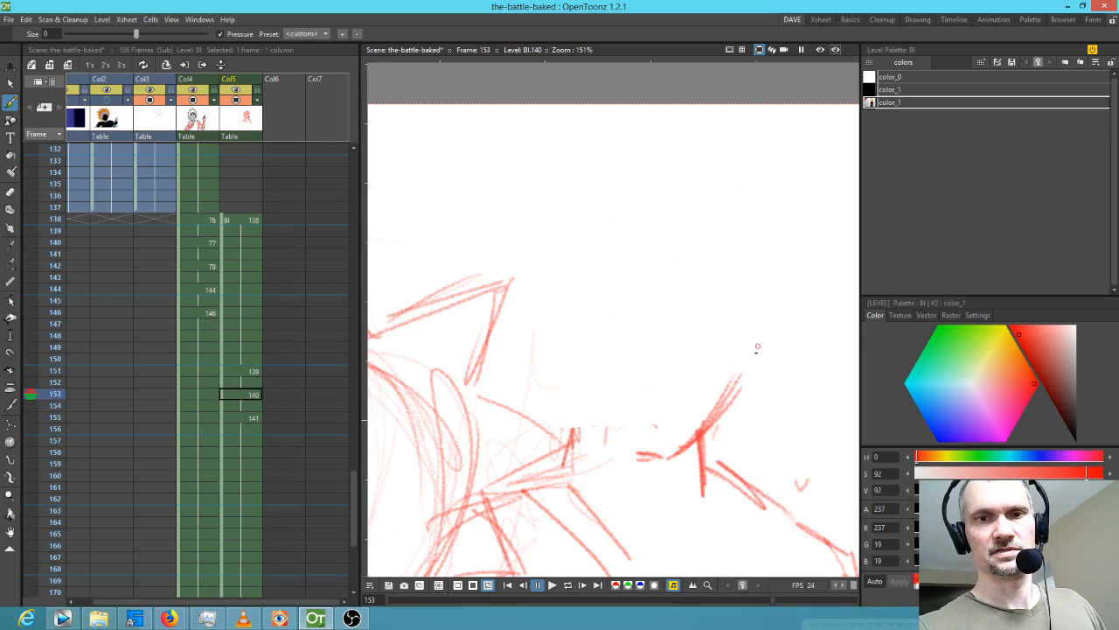
pyautogui.press('.')
pyautogui.press(',')
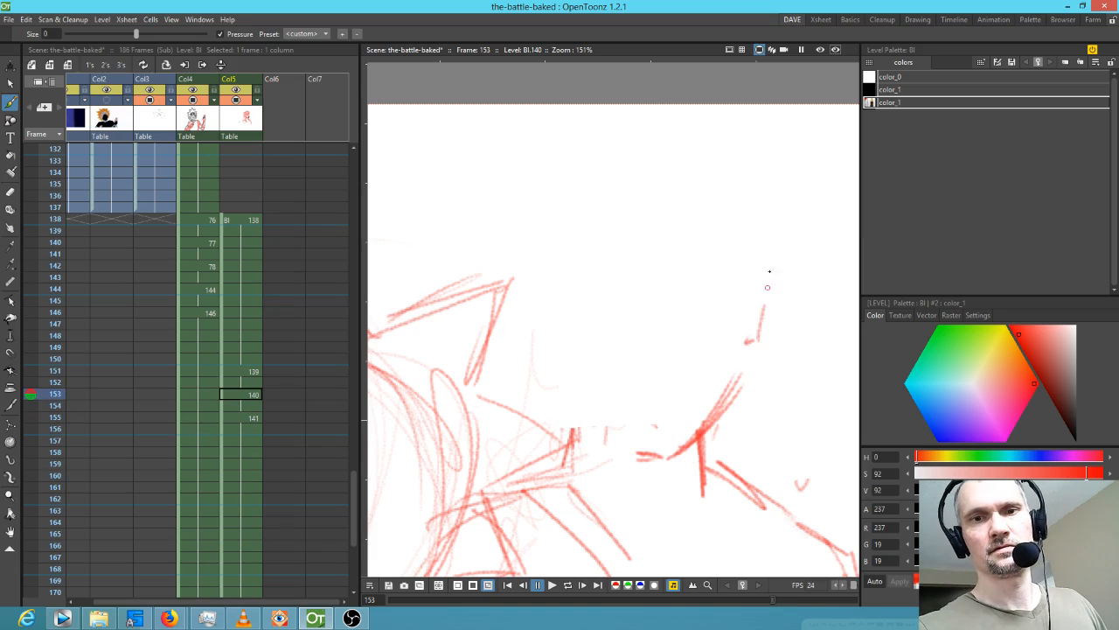
# Draw the right side contour of the face above the jaw on the frame 151 in-between.
pyautogui.press(',')
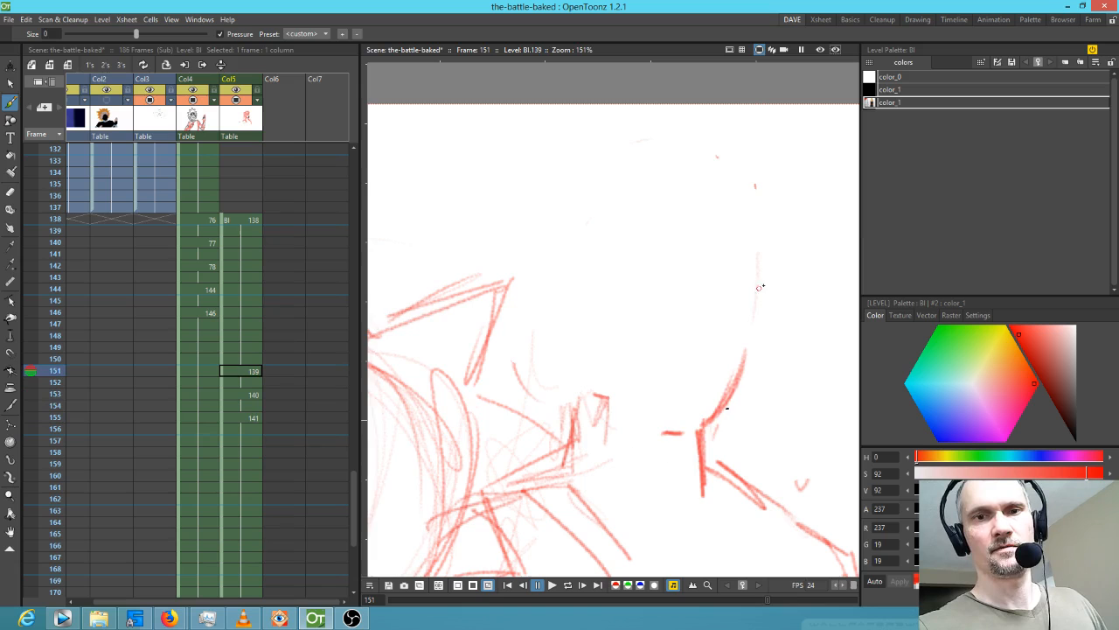
pyautogui.press(',')
pyautogui.press('.')
pyautogui.moveTo(756, 268); pyautogui.dragTo(751, 321)
pyautogui.moveTo(756, 275); pyautogui.dragTo(748, 334)
pyautogui.press(',')
# Extend the right cheek contour up to the brow on the frame 153 in-between.
pyautogui.press('.')
pyautogui.press('.')
pyautogui.press('.')
pyautogui.moveTo(757, 292)
pyautogui.mouseDown()
pyautogui.moveTo(748, 288)
pyautogui.moveTo(764, 285)
pyautogui.mouseUp()
pyautogui.press(',')
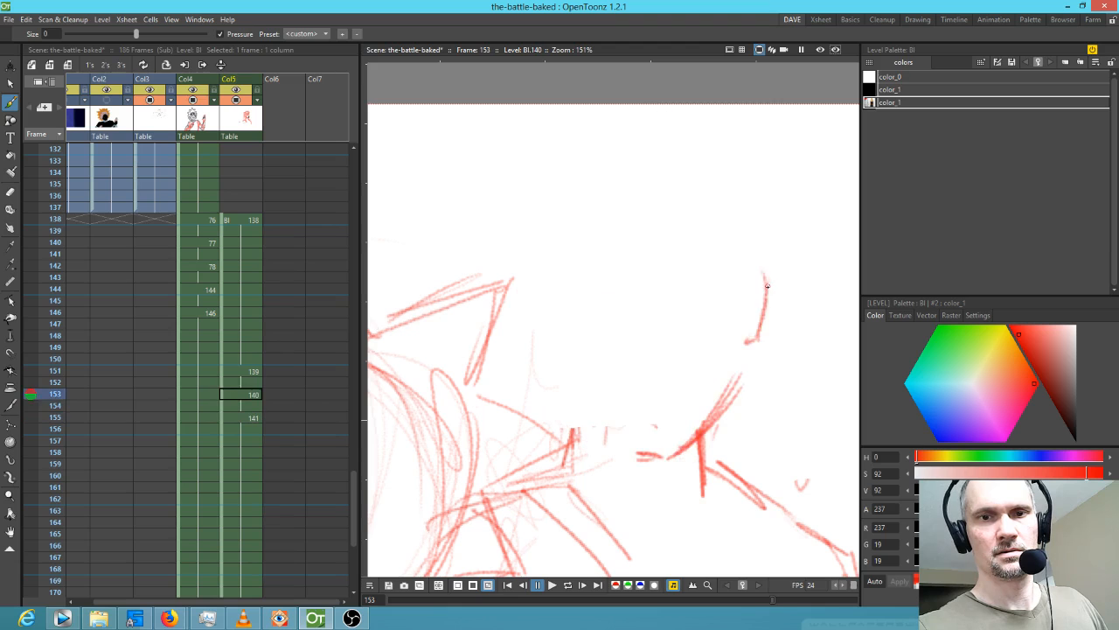
pyautogui.press(',')
pyautogui.press('.')
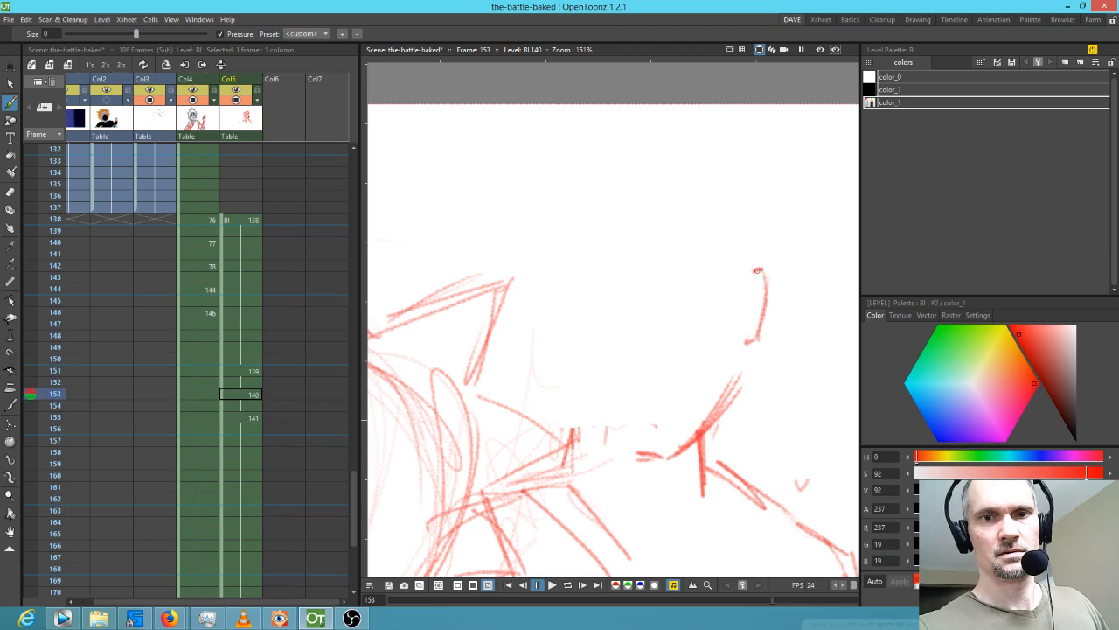
# Strengthen the upper edge of the face mask on the key drawings at frames 138 and 155.
pyautogui.press('.')
pyautogui.press('.')
pyautogui.press(',')
pyautogui.press(',')
pyautogui.press(',')
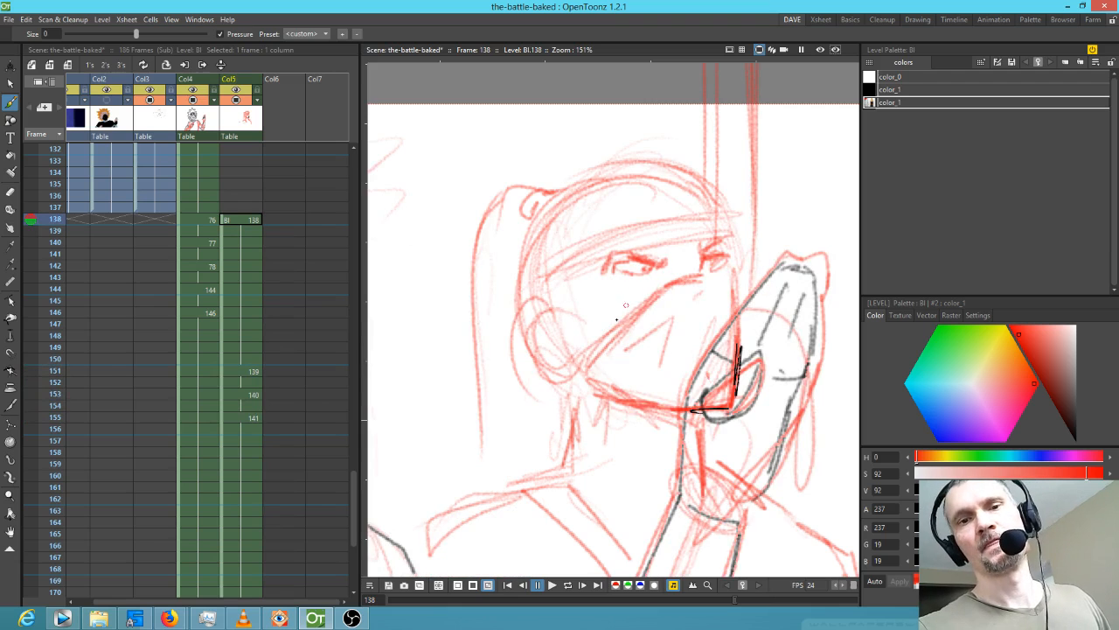
pyautogui.moveTo(590, 357); pyautogui.dragTo(663, 290)
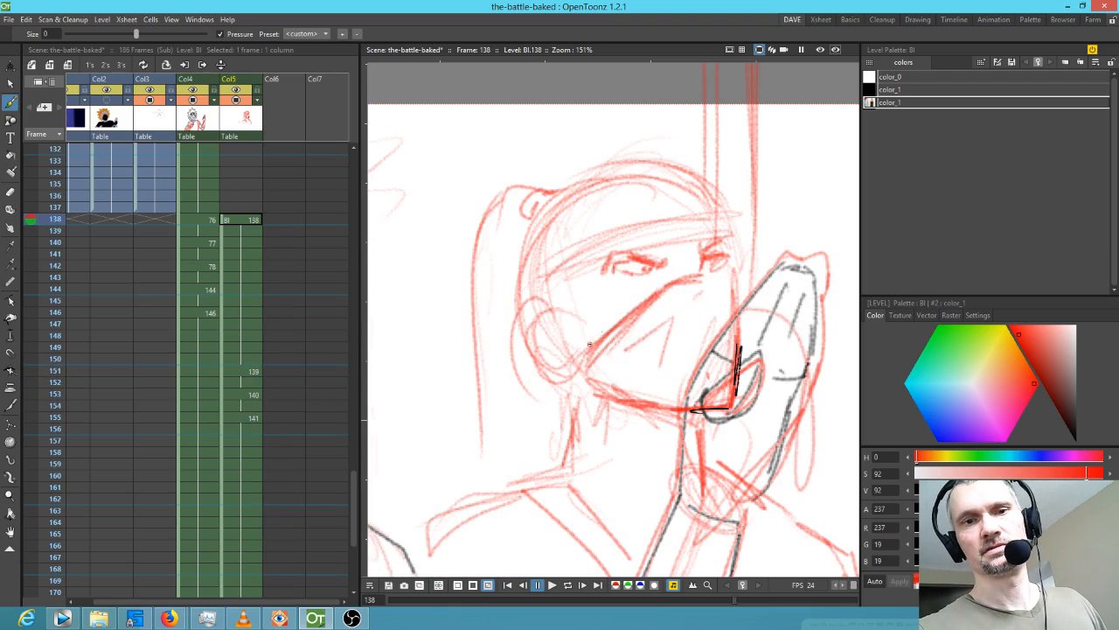
pyautogui.press('.')
pyautogui.press('.')
pyautogui.press('.')
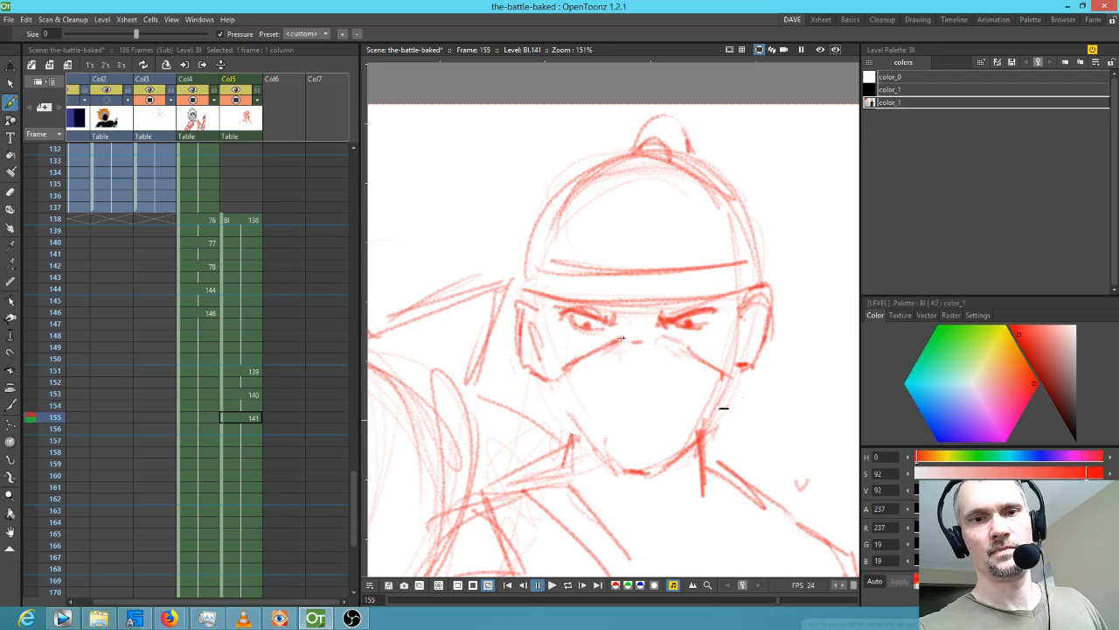
pyautogui.press(',')
pyautogui.press(',')
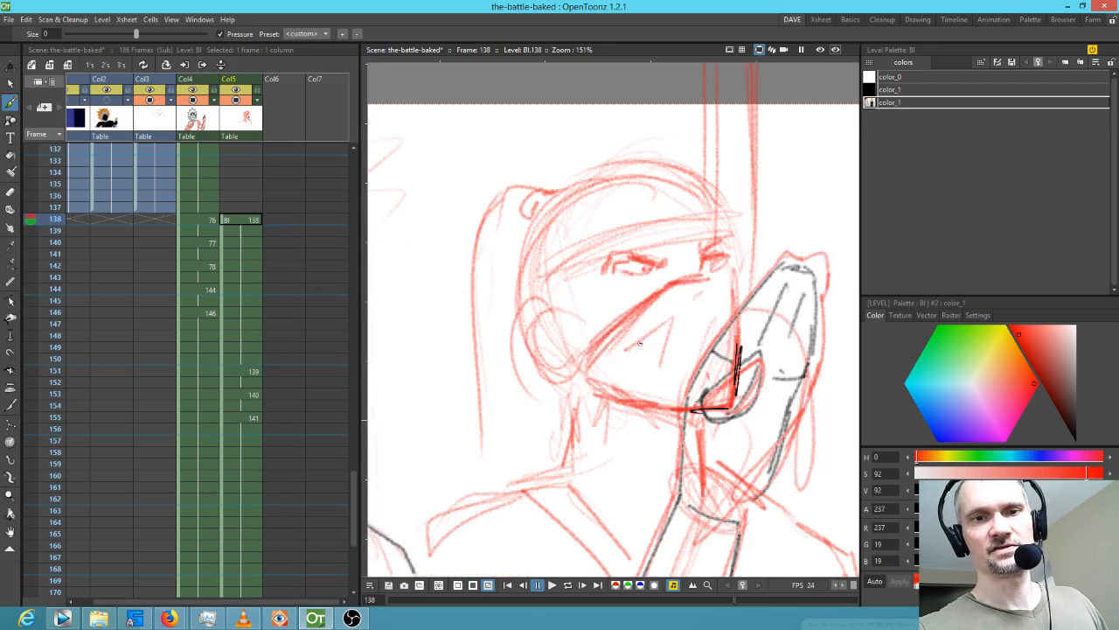
# Sketch the left part of the mask's upper edge on the in-betweens at frames 151 and 153.
pyautogui.press('.')
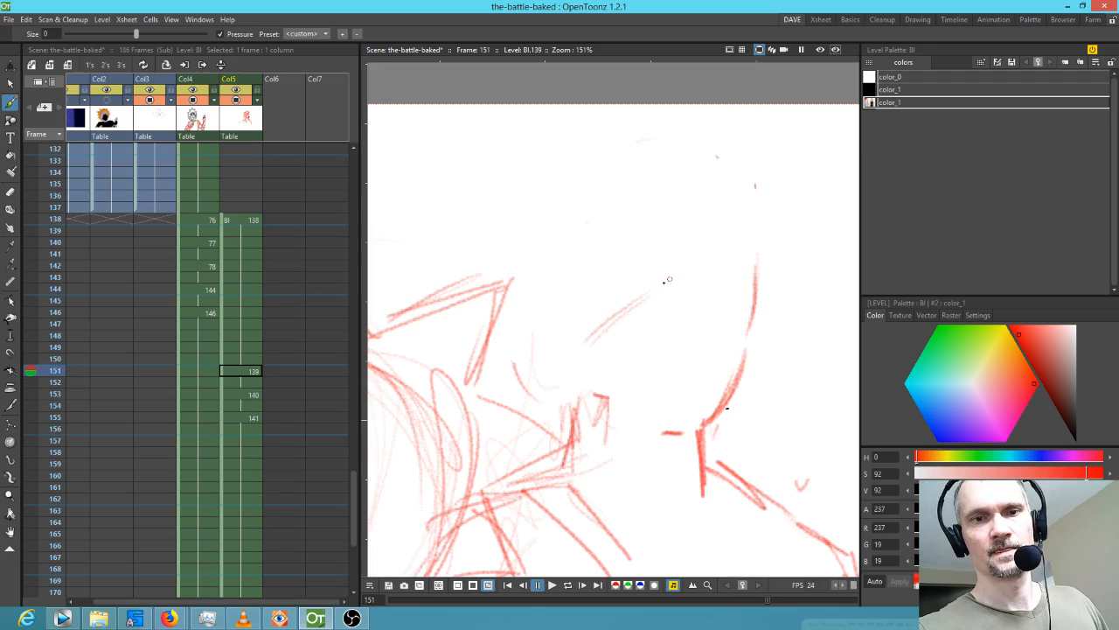
pyautogui.press('.')
pyautogui.press('.')
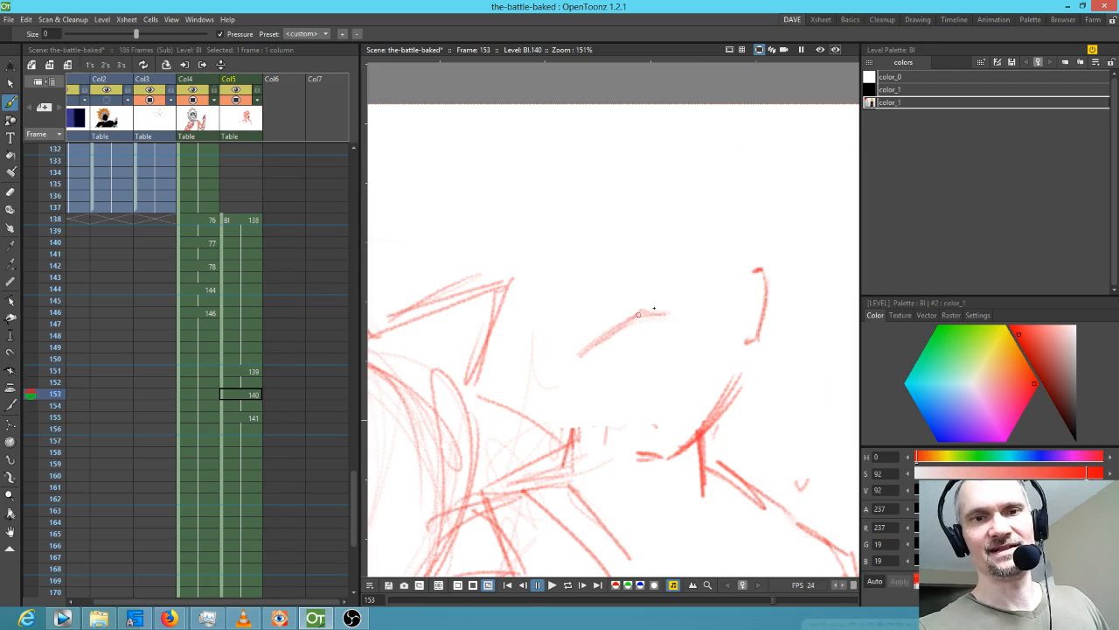
pyautogui.press('.')
pyautogui.press(',')
pyautogui.press(',')
pyautogui.press(',')
# Complete the mask's upper edge across the nose on frame 155, checking it against the in-betweens.
pyautogui.press('.')
pyautogui.press('.')
pyautogui.press('.')
pyautogui.press(',')
pyautogui.press('.')
pyautogui.press(',')
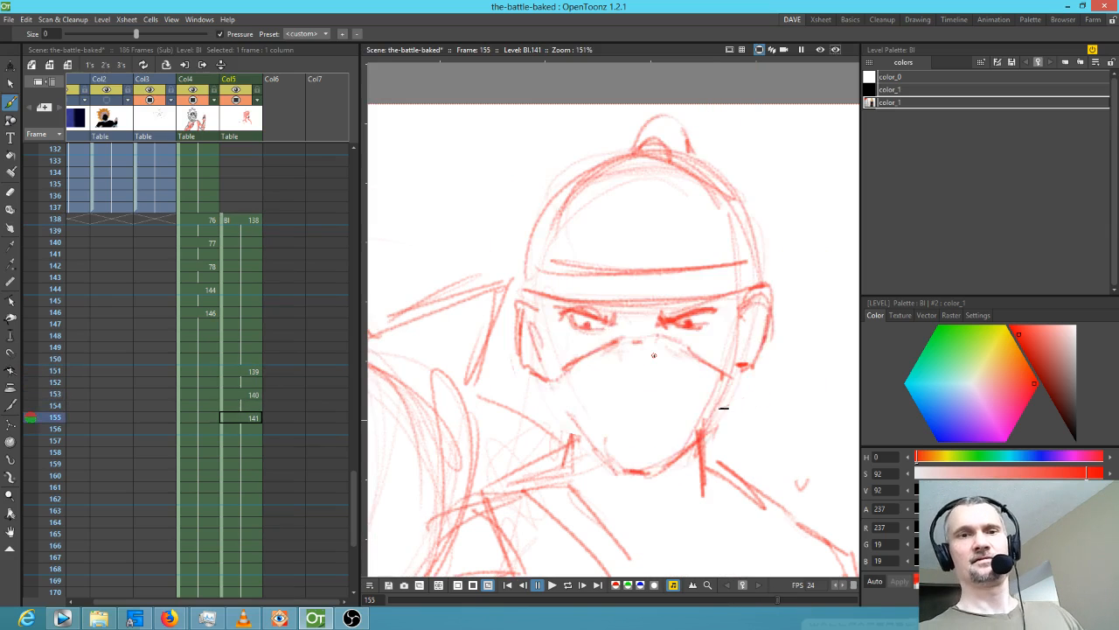
pyautogui.press('.')
pyautogui.press(',')
pyautogui.press(',')
pyautogui.press('.')
pyautogui.press('.')
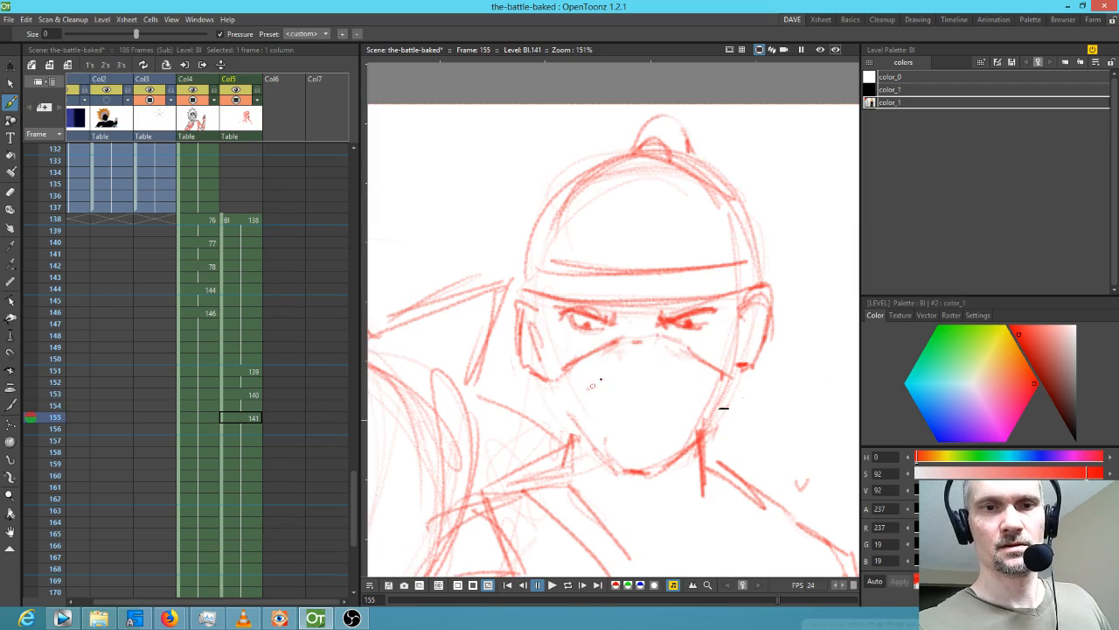
# Draw the mask's fold lines beneath its upper edge on frames 153, 151 and 155.
pyautogui.press(',')
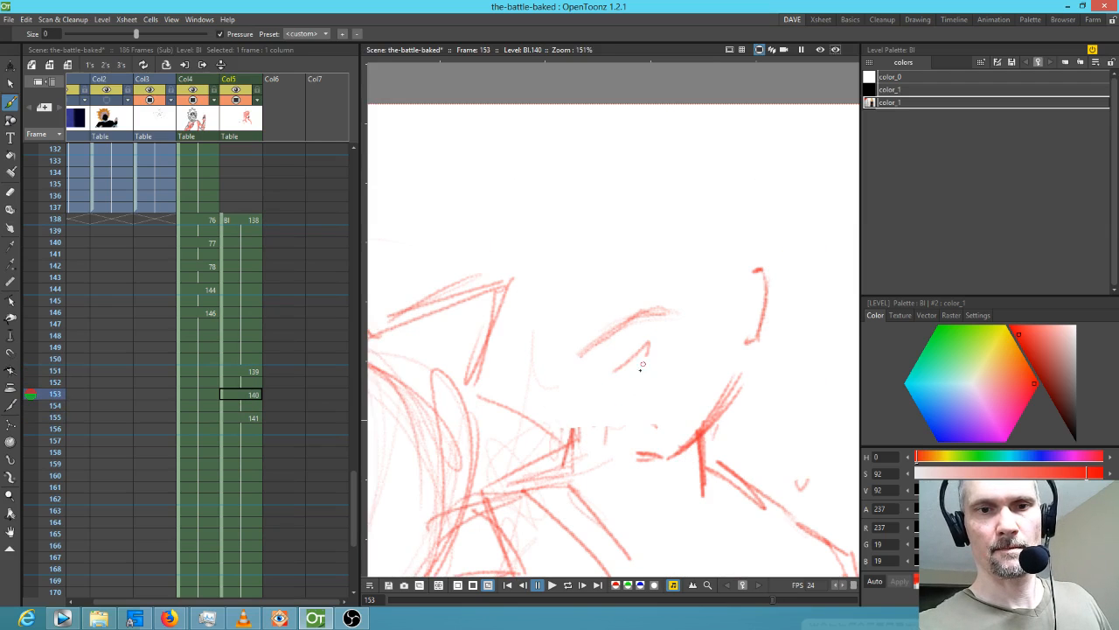
pyautogui.press(',')
pyautogui.press(',')
pyautogui.moveTo(630, 346)
pyautogui.mouseDown()
pyautogui.moveTo(664, 308)
pyautogui.moveTo(670, 352)
pyautogui.mouseUp()
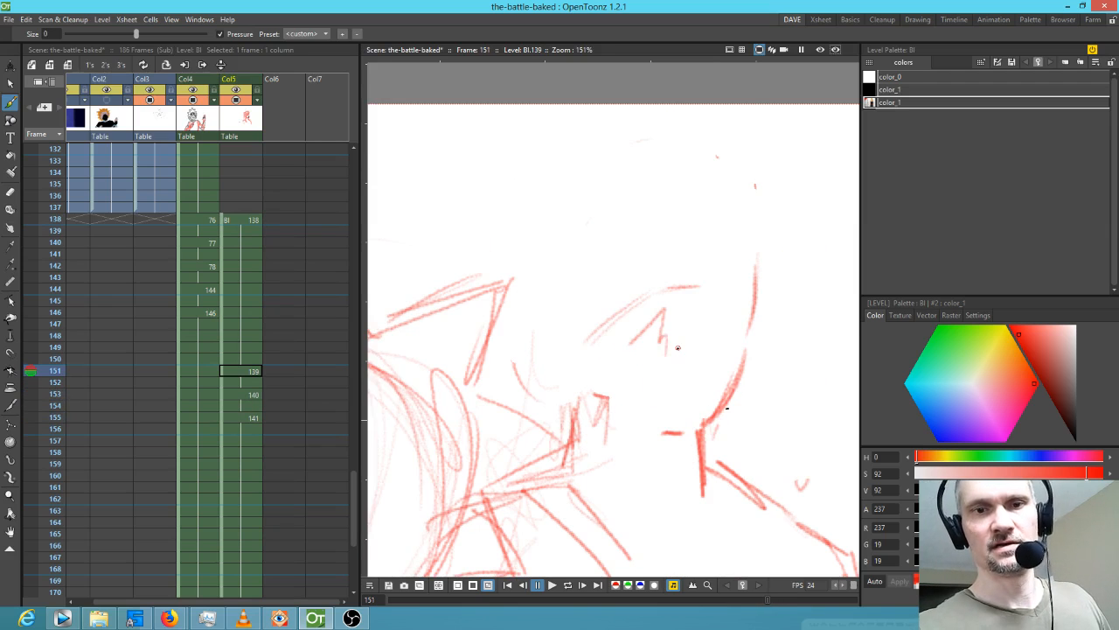
pyautogui.press('.')
pyautogui.press('.')
pyautogui.press(',')
pyautogui.press(',')
pyautogui.press('.')
pyautogui.press('.')
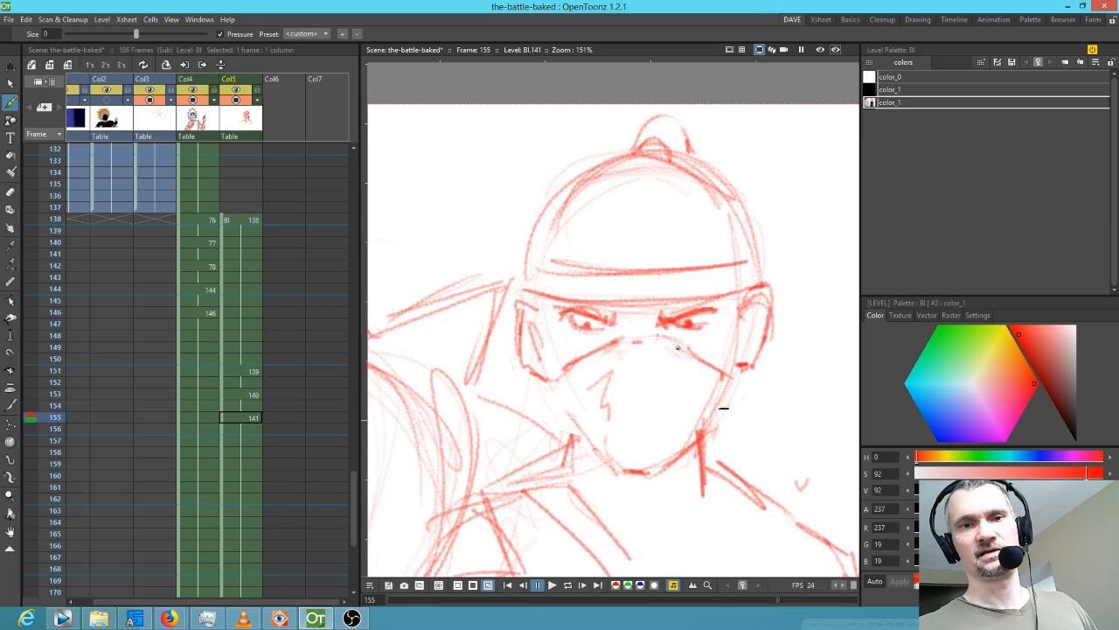
# Sketch the right-side slope of the mask's upper edge on the in-betweens at frames 151 and 153.
pyautogui.press(',')
pyautogui.press(',')
pyautogui.press(',')
pyautogui.moveTo(721, 283); pyautogui.dragTo(725, 285)
pyautogui.press('.')
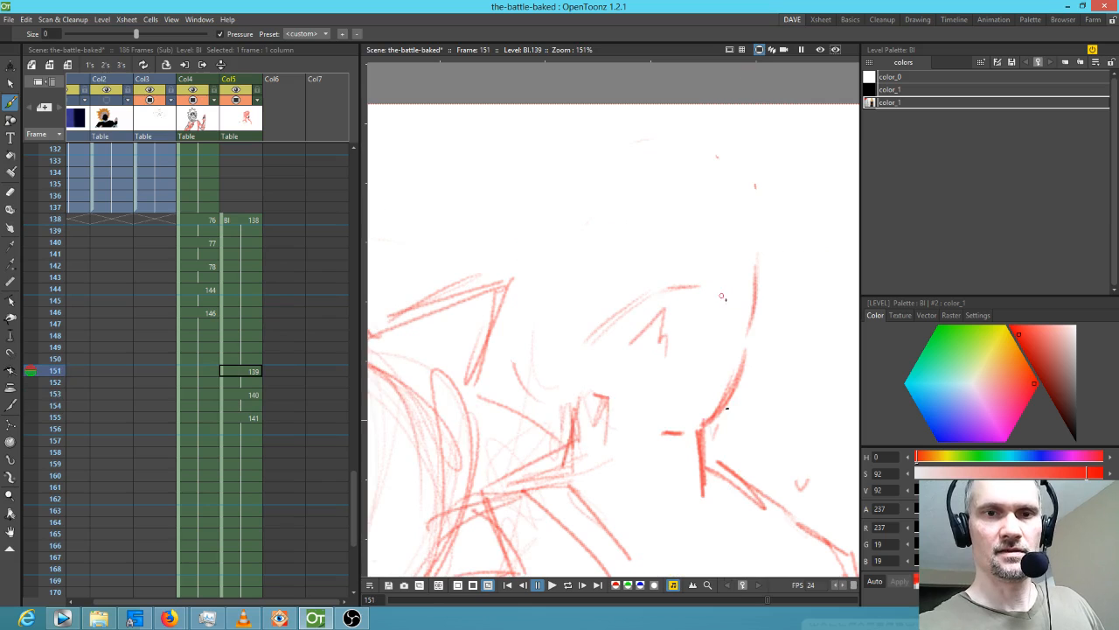
pyautogui.press('.')
pyautogui.moveTo(700, 317); pyautogui.dragTo(733, 353)
pyautogui.press('.')
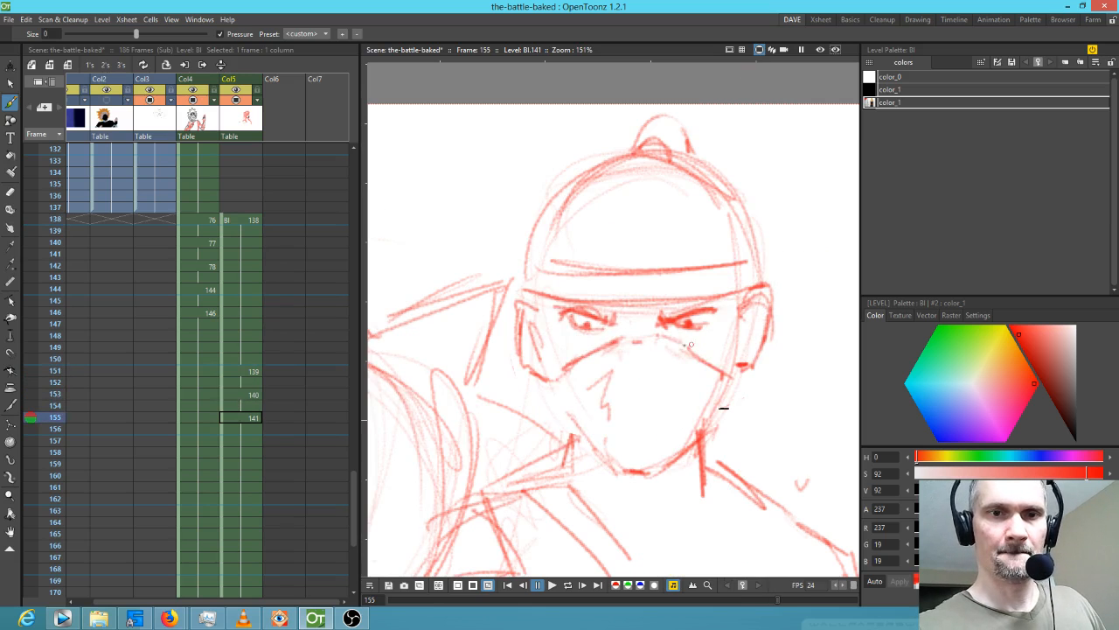
pyautogui.press(',')
pyautogui.press(',')
pyautogui.press(',')
pyautogui.press('.')
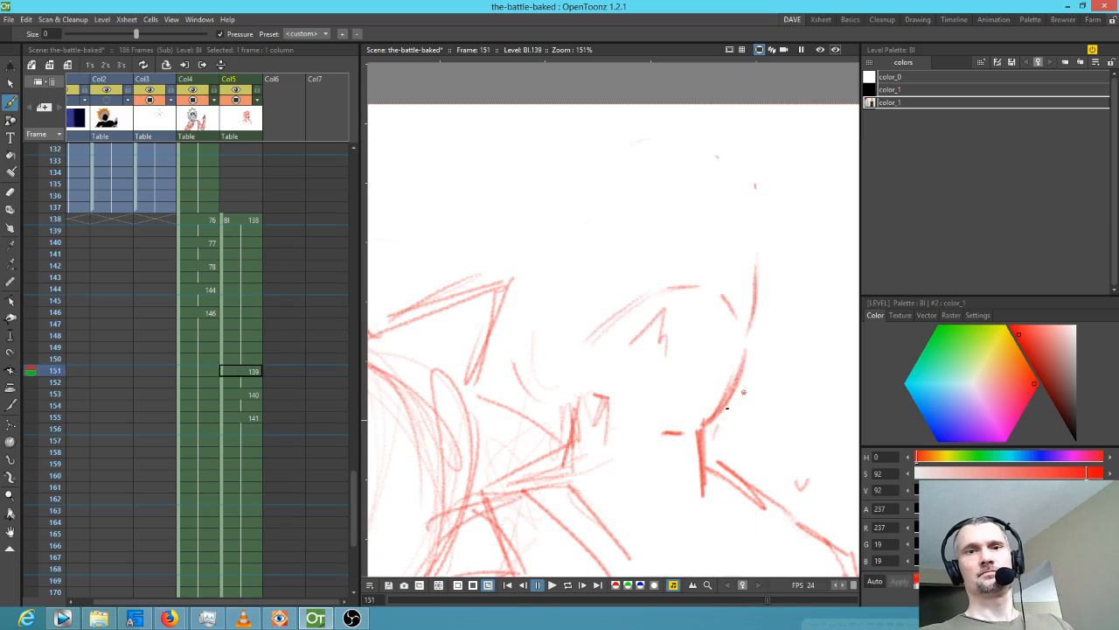
# Strengthen the top curve of the head on frame 138, checking it against the other poses.
pyautogui.press('.')
pyautogui.press('.')
pyautogui.press(',')
pyautogui.press(',')
pyautogui.press(',')
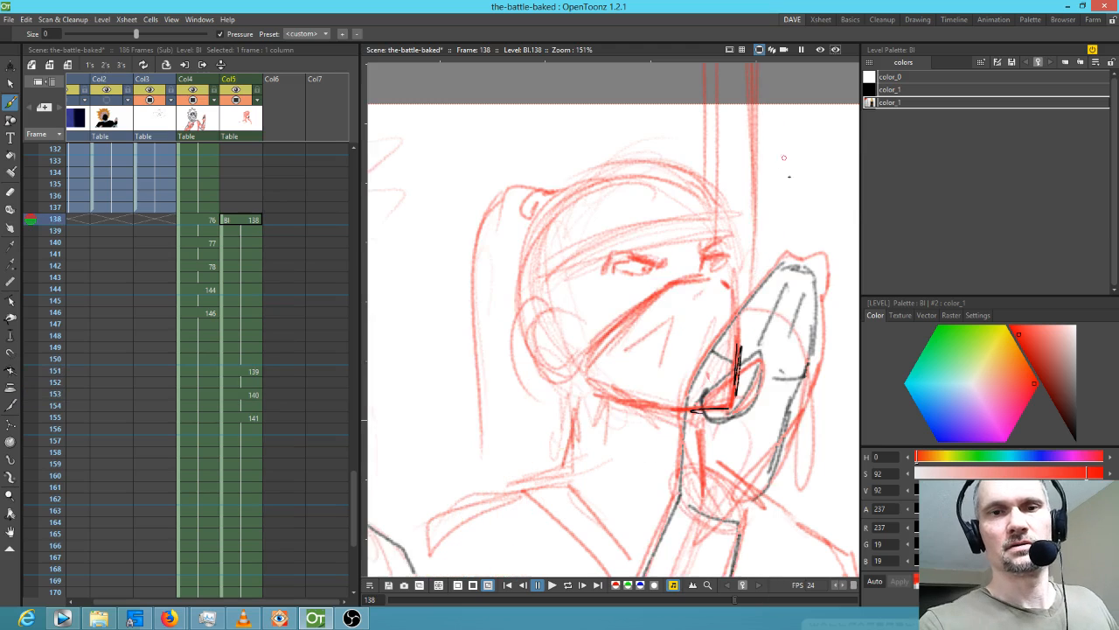
pyautogui.moveTo(590, 178); pyautogui.dragTo(693, 175)
pyautogui.moveTo(573, 193)
pyautogui.mouseDown()
pyautogui.moveTo(603, 171)
pyautogui.moveTo(732, 207)
pyautogui.mouseUp()
pyautogui.moveTo(603, 171); pyautogui.dragTo(705, 202)
pyautogui.press('.')
pyautogui.press('.')
pyautogui.press('.')
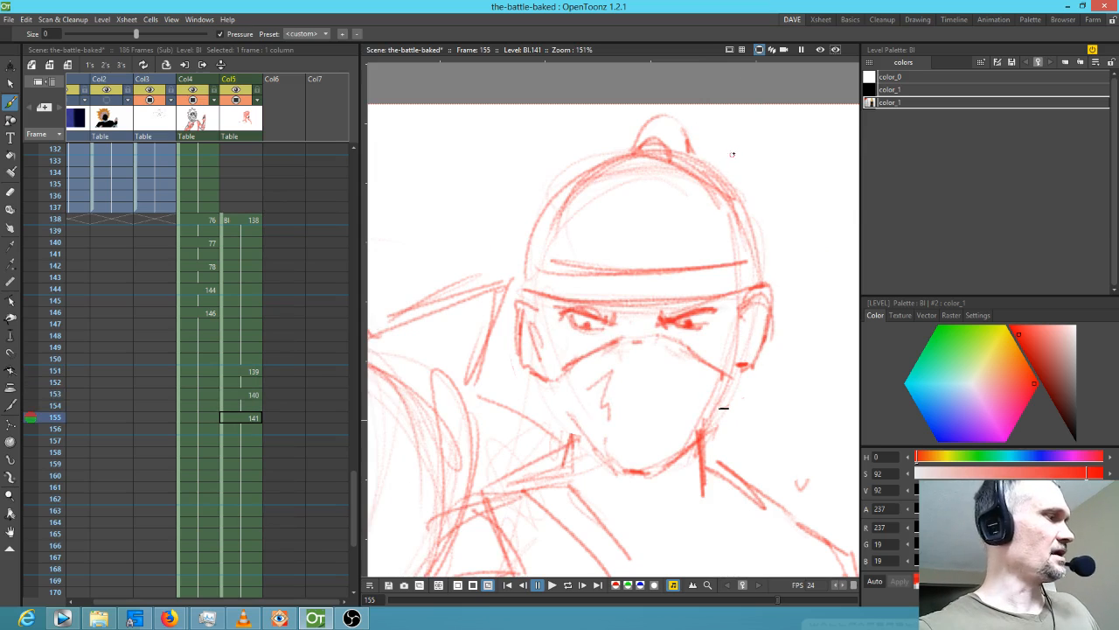
# Copy the upper-right section of the skull outline from frame 155 and paste it onto the in-between at frame 151.
pyautogui.press('s')
pyautogui.moveTo(730, 155)
pyautogui.mouseDown()
pyautogui.moveTo(698, 161)
pyautogui.moveTo(730, 257)
pyautogui.moveTo(742, 172)
pyautogui.mouseUp()
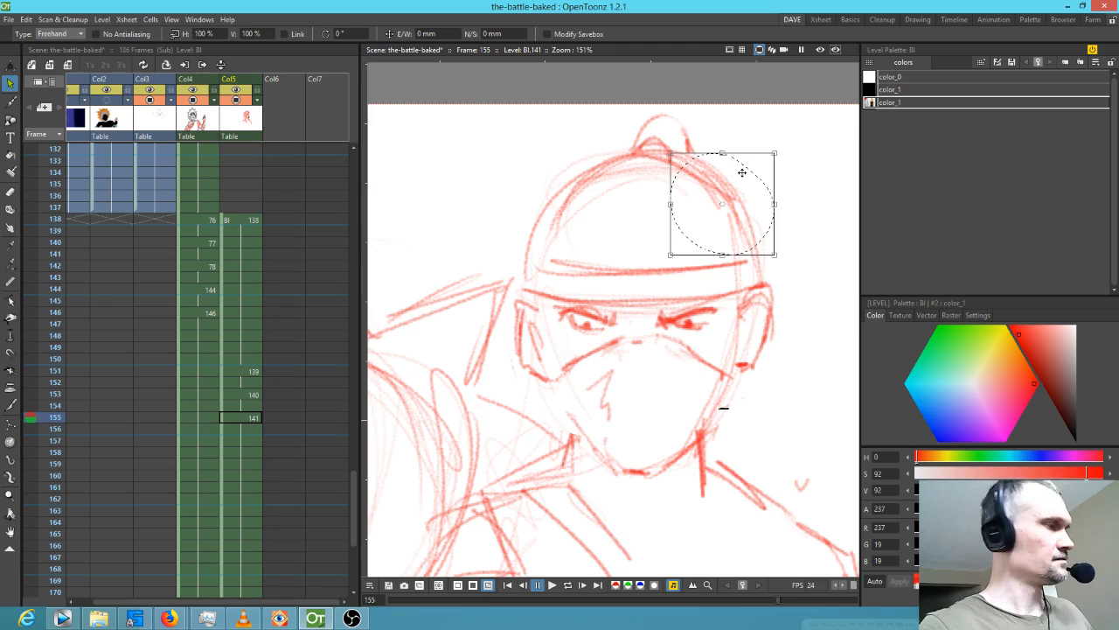
pyautogui.press(',')
pyautogui.press(',')
pyautogui.press(',')
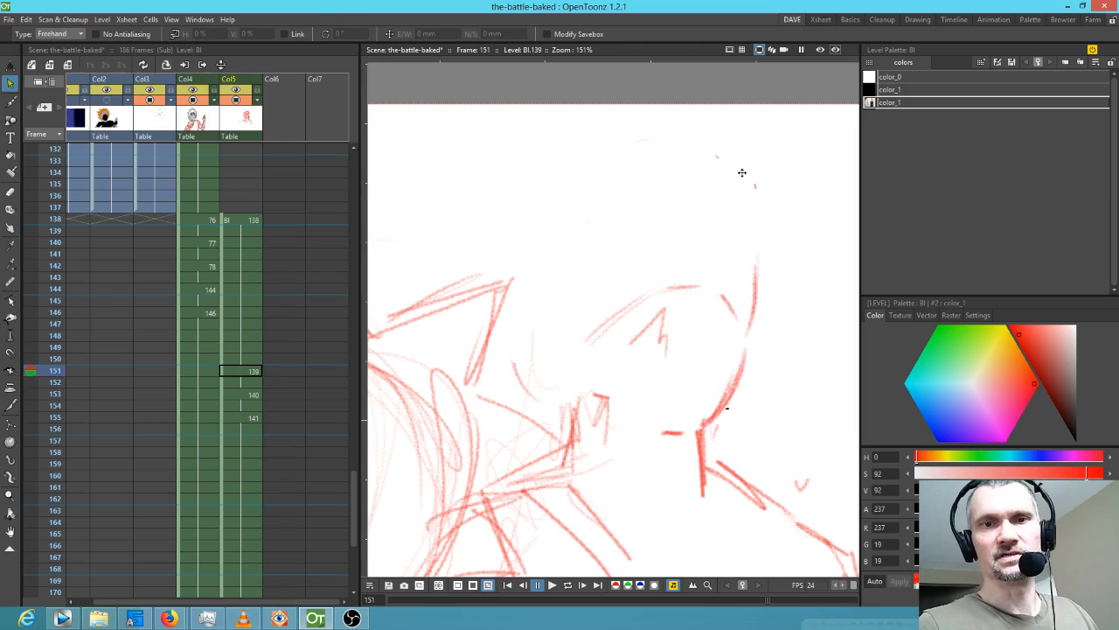
pyautogui.press('.')
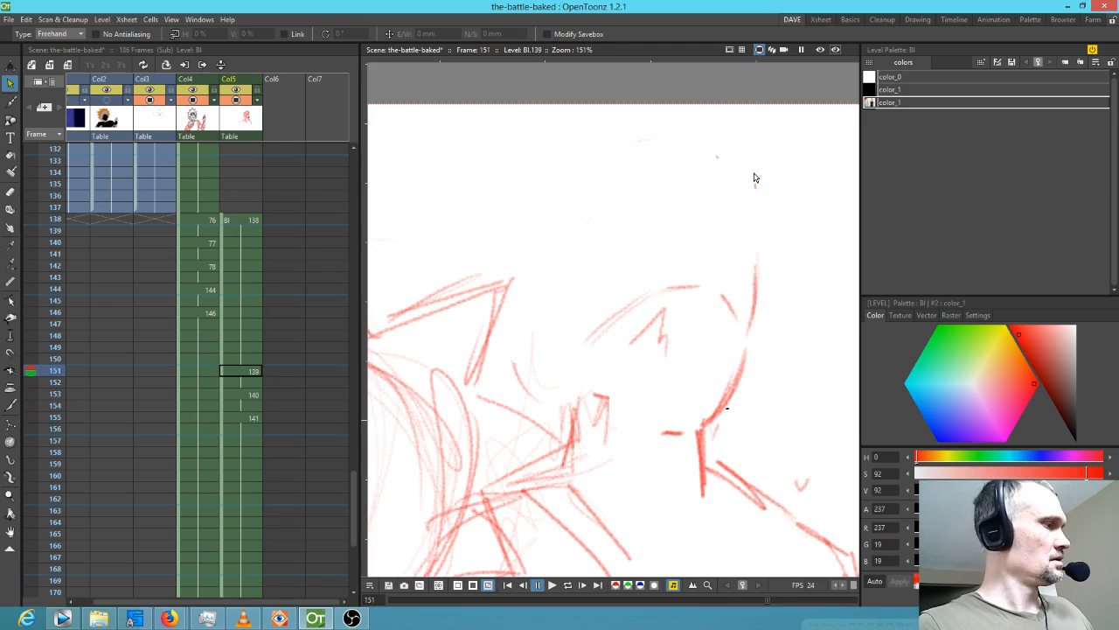
pyautogui.hotkey('ctrl', 'v')
pyautogui.moveTo(743, 216); pyautogui.dragTo(746, 217)
# Paste the copied skull section onto the in-between at frame 153 and check its placement against the neighbouring frames.
pyautogui.press('.')
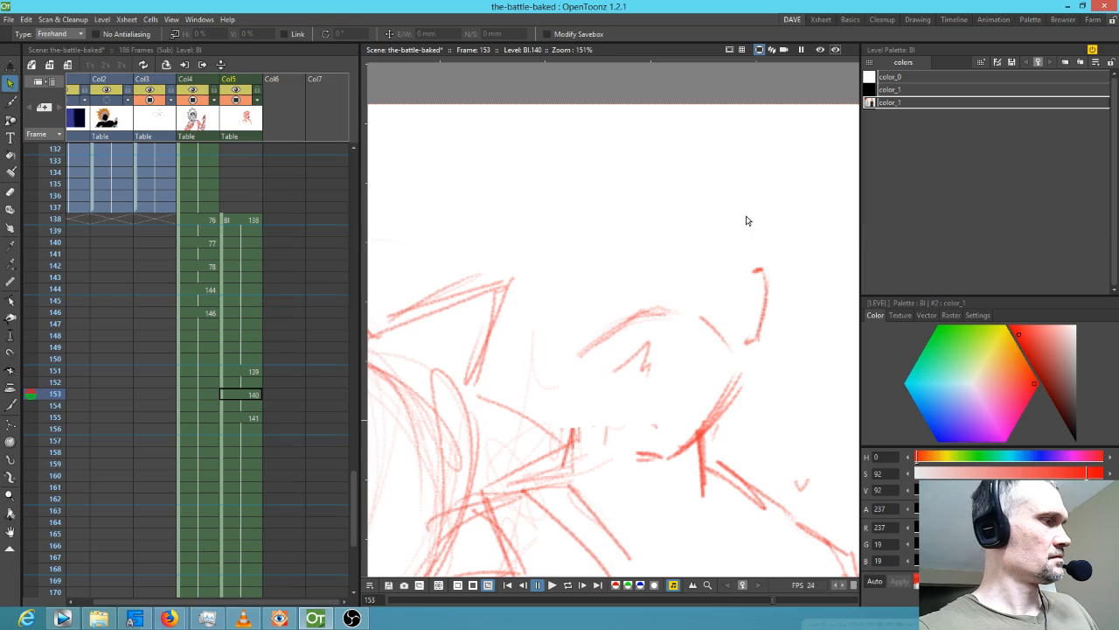
pyautogui.hotkey('ctrl', 'v')
pyautogui.moveTo(746, 213); pyautogui.dragTo(747, 211)
pyautogui.press('.')
pyautogui.press(',')
pyautogui.press(',')
pyautogui.press(',')
pyautogui.press('.')
pyautogui.press('.')
pyautogui.press('.')
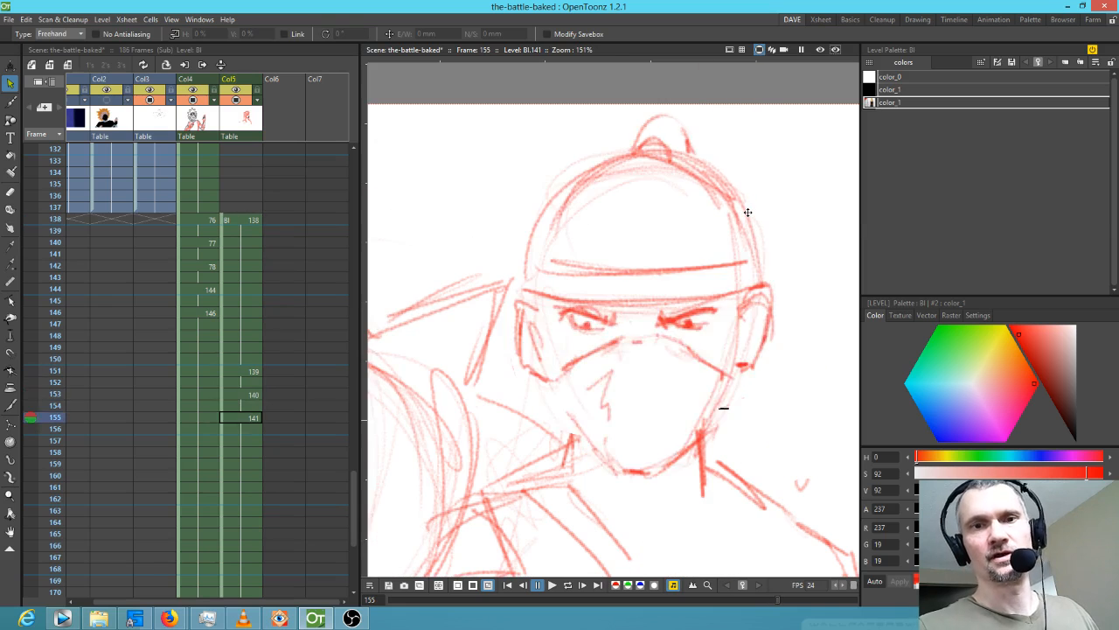
pyautogui.press(',')
pyautogui.press(',')
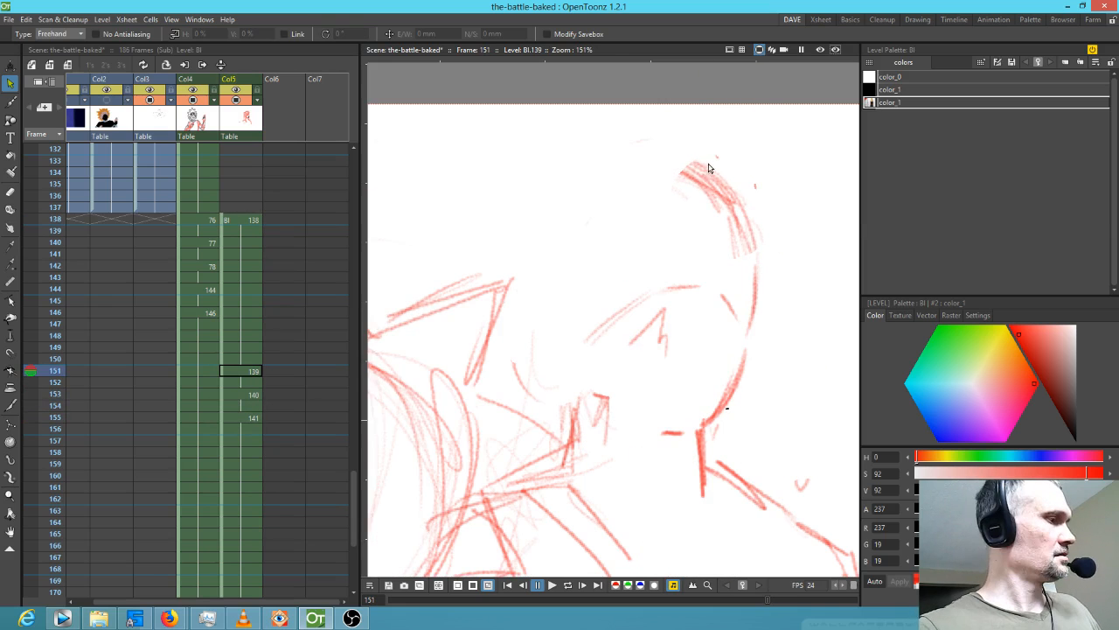
# Sketch the top of the skull on frame 151, extending the pasted section toward the upper left.
pyautogui.press('b')
pyautogui.press(',')
pyautogui.press('.')
pyautogui.press(',')
pyautogui.press('.')
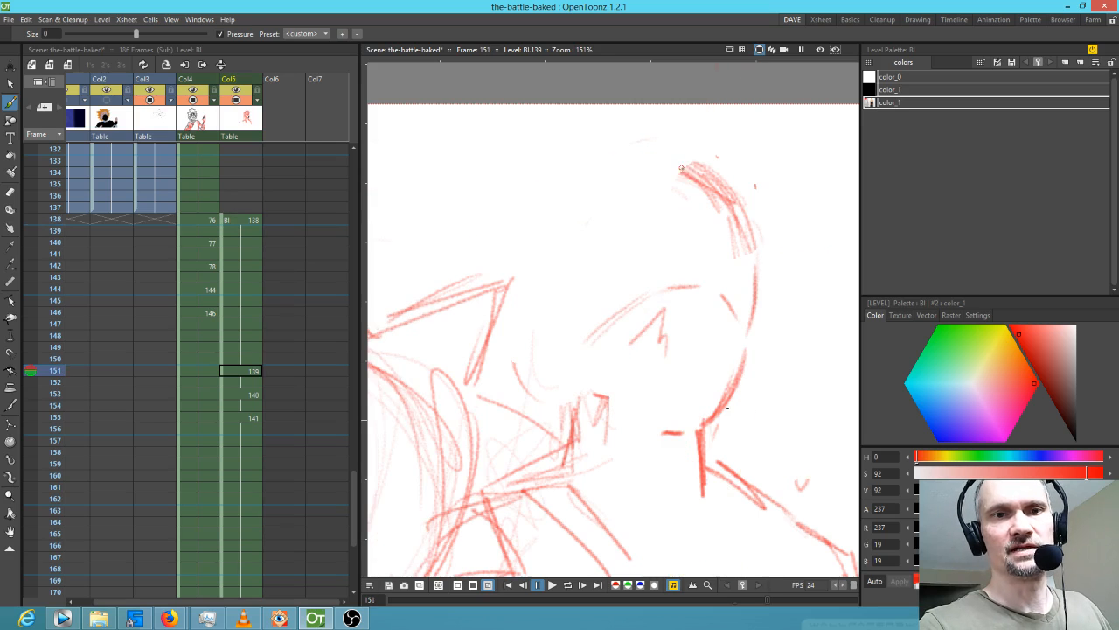
pyautogui.moveTo(682, 161)
pyautogui.mouseDown()
pyautogui.moveTo(608, 164)
pyautogui.moveTo(663, 168)
pyautogui.moveTo(563, 191)
pyautogui.mouseUp()
# Sketch the skull's top and left side on frame 153, comparing the curve with frames 151 and 155.
pyautogui.press('.')
pyautogui.press(',')
pyautogui.press('.')
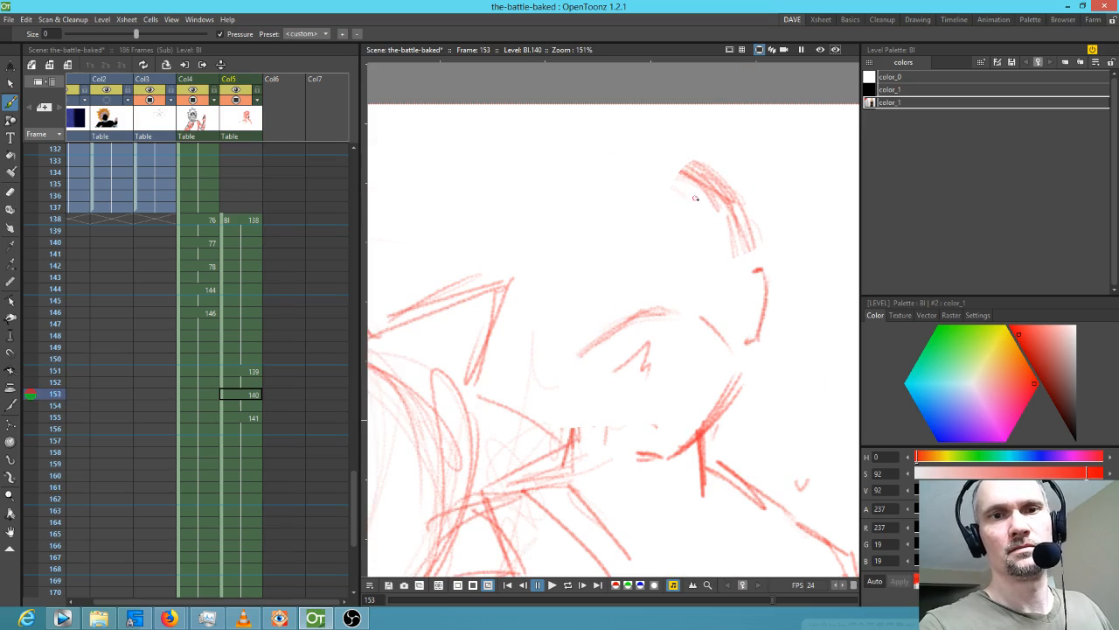
pyautogui.moveTo(688, 163)
pyautogui.mouseDown()
pyautogui.moveTo(532, 225)
pyautogui.moveTo(665, 178)
pyautogui.moveTo(534, 255)
pyautogui.mouseUp()
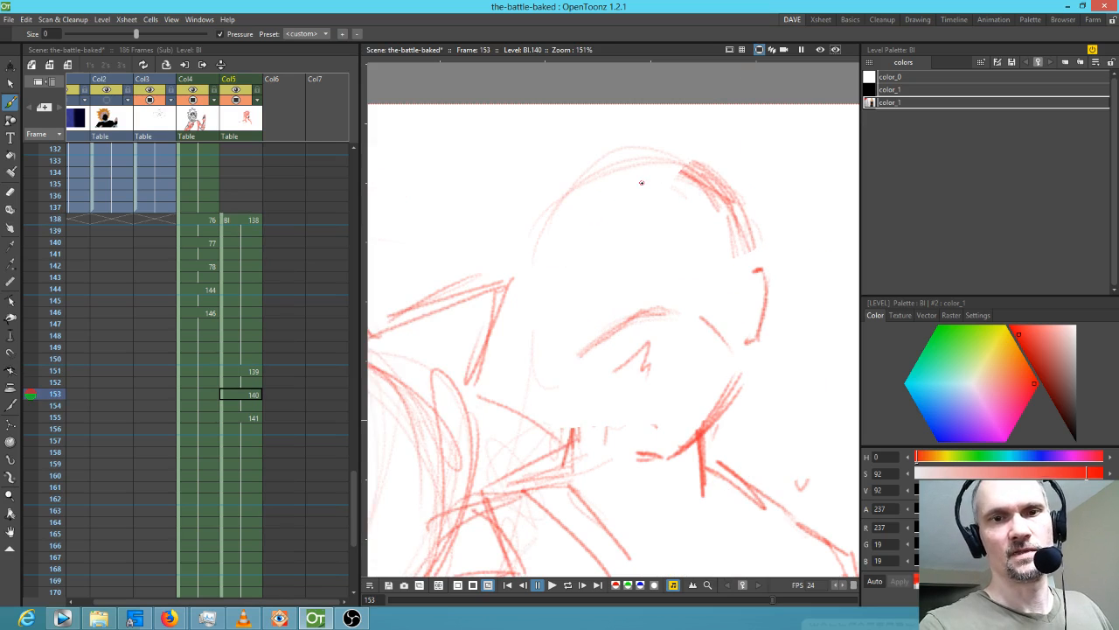
pyautogui.press('.')
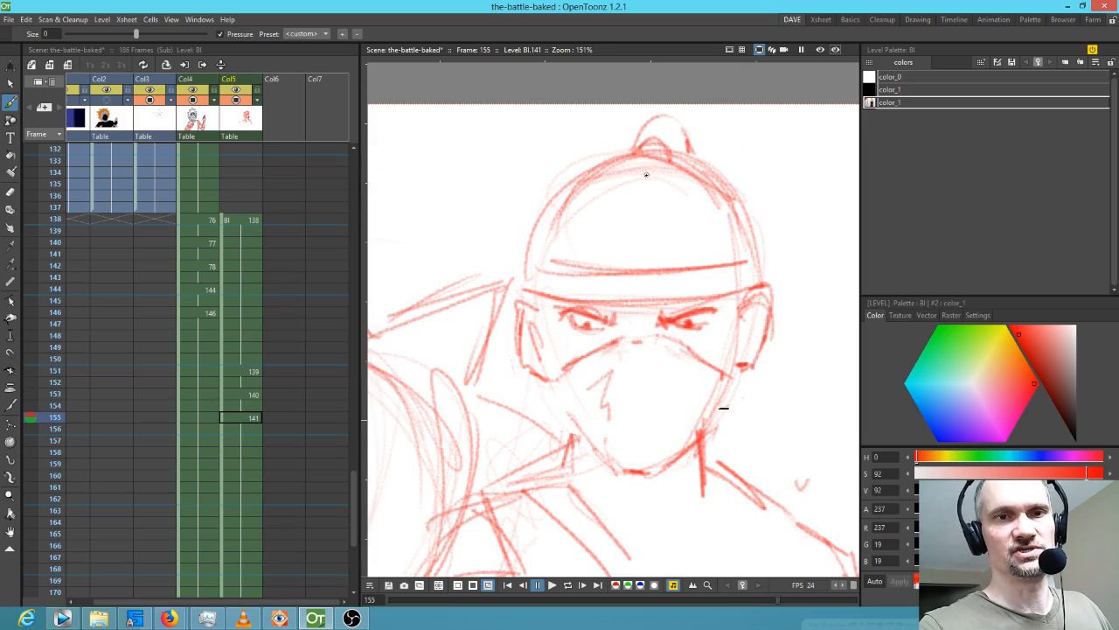
pyautogui.press(',')
pyautogui.press(',')
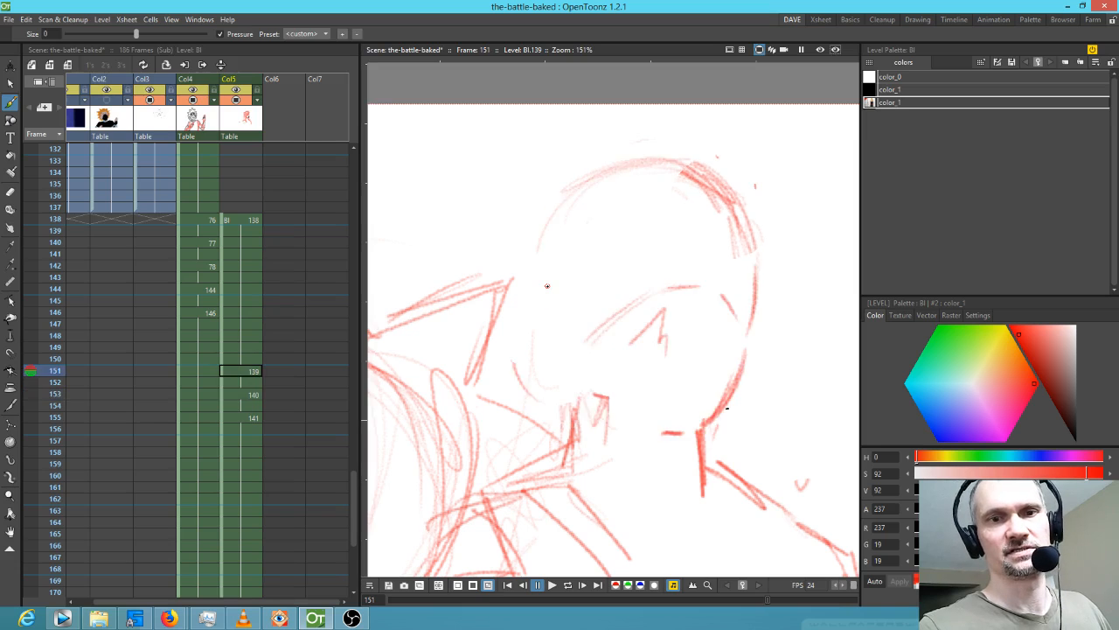
pyautogui.press('.')
pyautogui.press('.')
pyautogui.press(',')
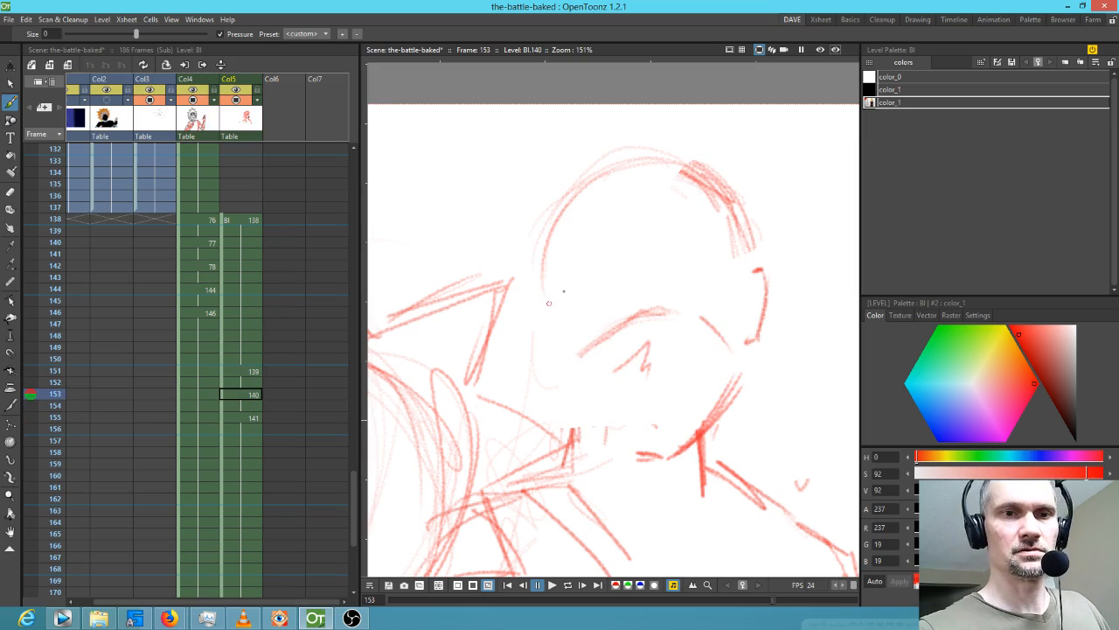
# Sketch the left ear on the in-between at frame 153, using the ear on frame 155 as reference.
pyautogui.press(',')
pyautogui.press('.')
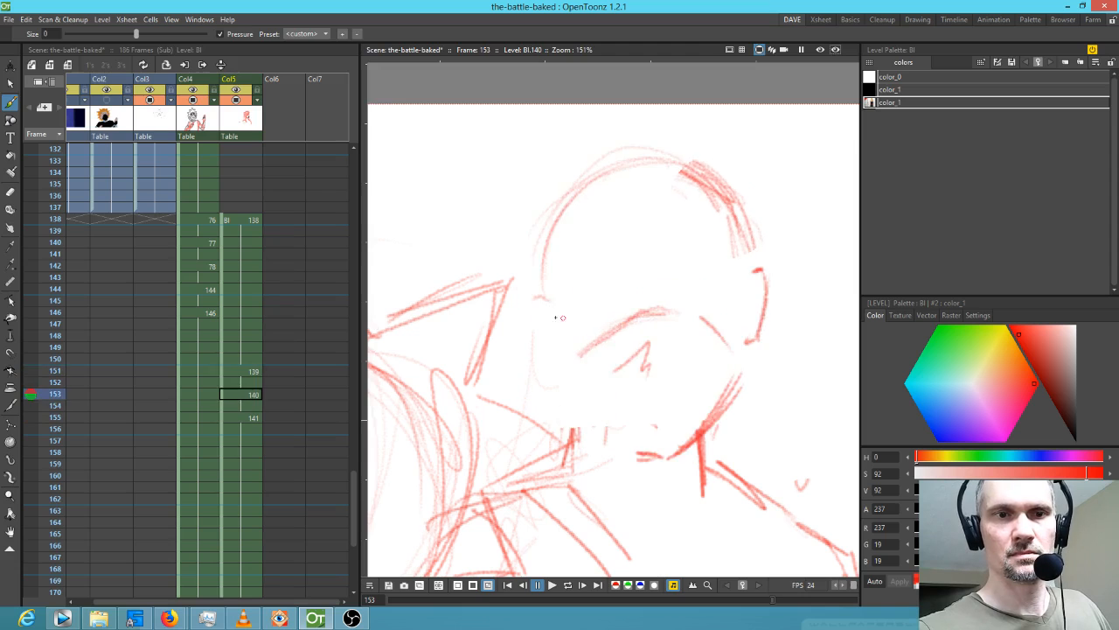
pyautogui.press(',')
pyautogui.press('.')
pyautogui.press('.')
pyautogui.moveTo(530, 313)
pyautogui.mouseDown()
pyautogui.moveTo(521, 372)
pyautogui.moveTo(541, 367)
pyautogui.mouseUp()
pyautogui.moveTo(522, 302); pyautogui.dragTo(529, 364)
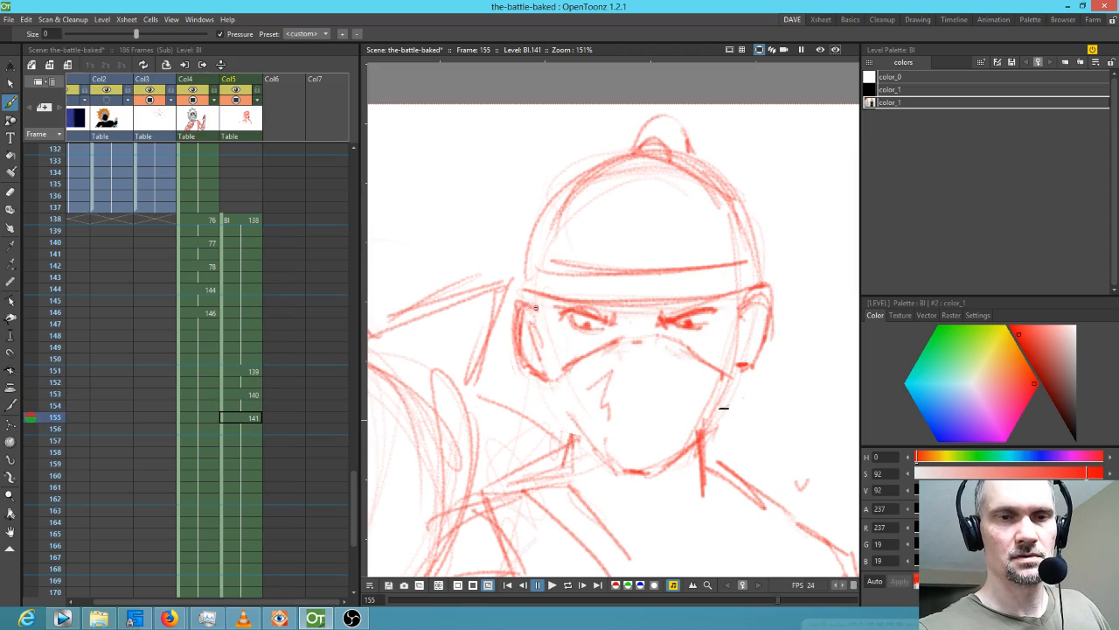
pyautogui.press(',')
pyautogui.press(',')
pyautogui.moveTo(536, 289); pyautogui.dragTo(553, 358)
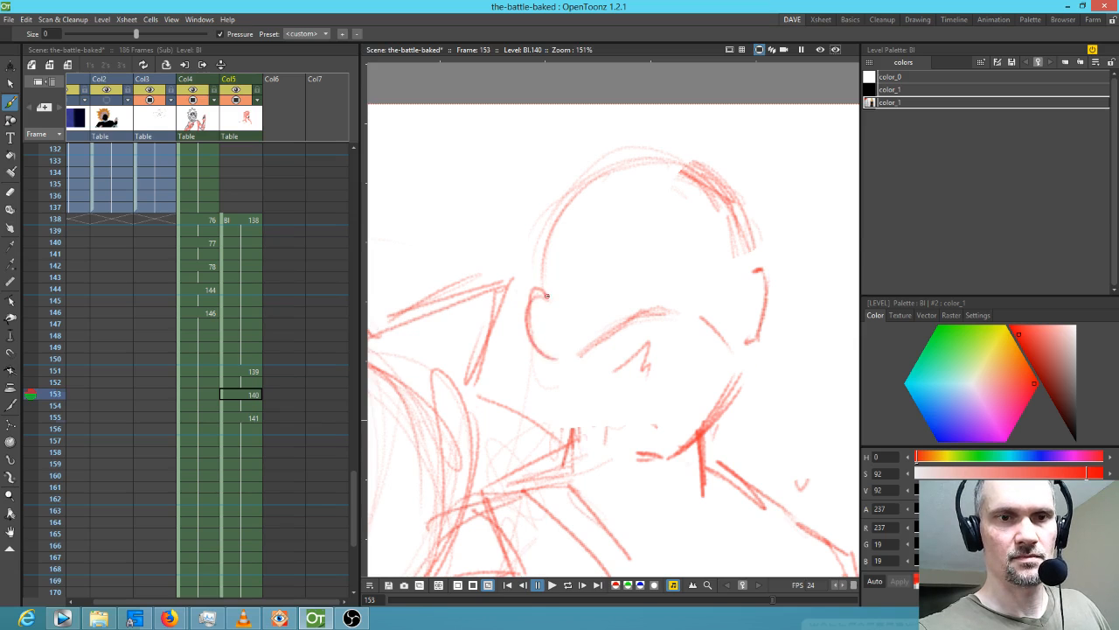
# Sketch the left ear on frame 151 and compare its position with the ears on the neighbouring poses.
pyautogui.press('.')
pyautogui.press(',')
pyautogui.press(',')
pyautogui.moveTo(549, 288)
pyautogui.mouseDown()
pyautogui.moveTo(520, 302)
pyautogui.moveTo(529, 289)
pyautogui.moveTo(530, 340)
pyautogui.moveTo(539, 275)
pyautogui.moveTo(553, 285)
pyautogui.moveTo(537, 326)
pyautogui.moveTo(522, 291)
pyautogui.moveTo(561, 342)
pyautogui.mouseUp()
pyautogui.hotkey('shift', ',')
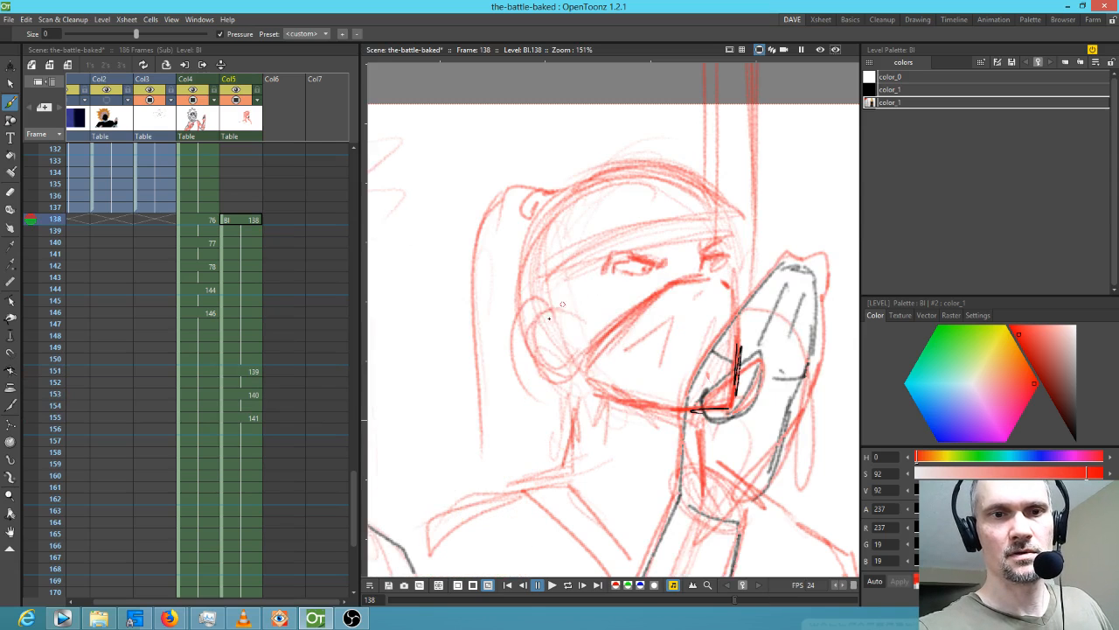
pyautogui.hotkey('shift', '.')
pyautogui.hotkey('shift', '.')
pyautogui.hotkey('shift', '.')
pyautogui.hotkey('shift', ',')
pyautogui.hotkey('shift', ',')
pyautogui.hotkey('shift', ',')
pyautogui.hotkey('shift', '.')
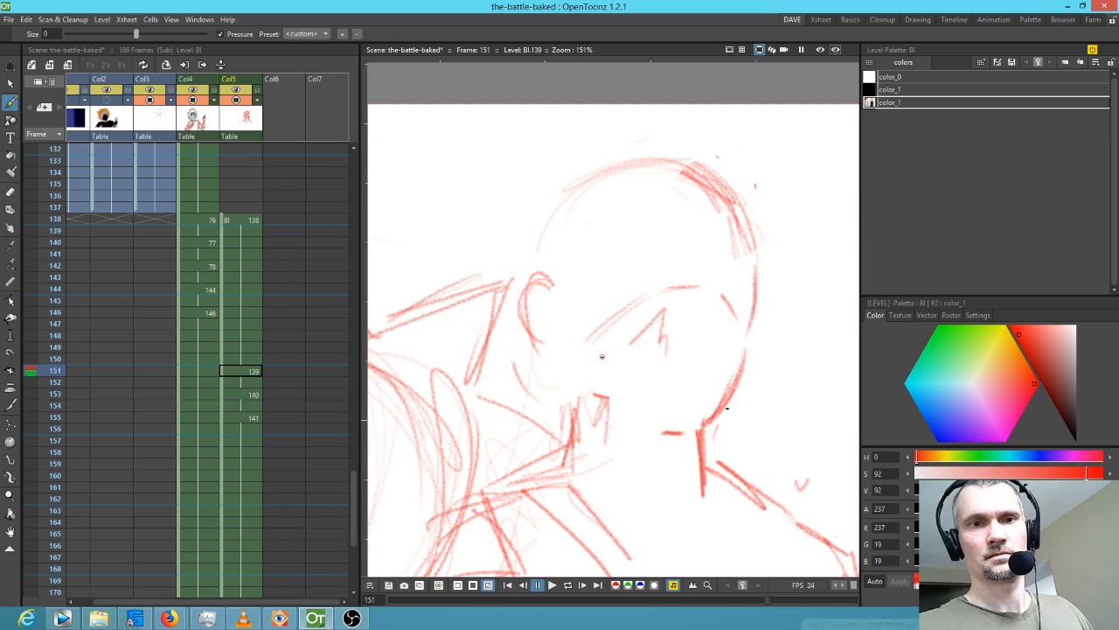
pyautogui.hotkey('shift', ',')
pyautogui.hotkey('shift', '.')
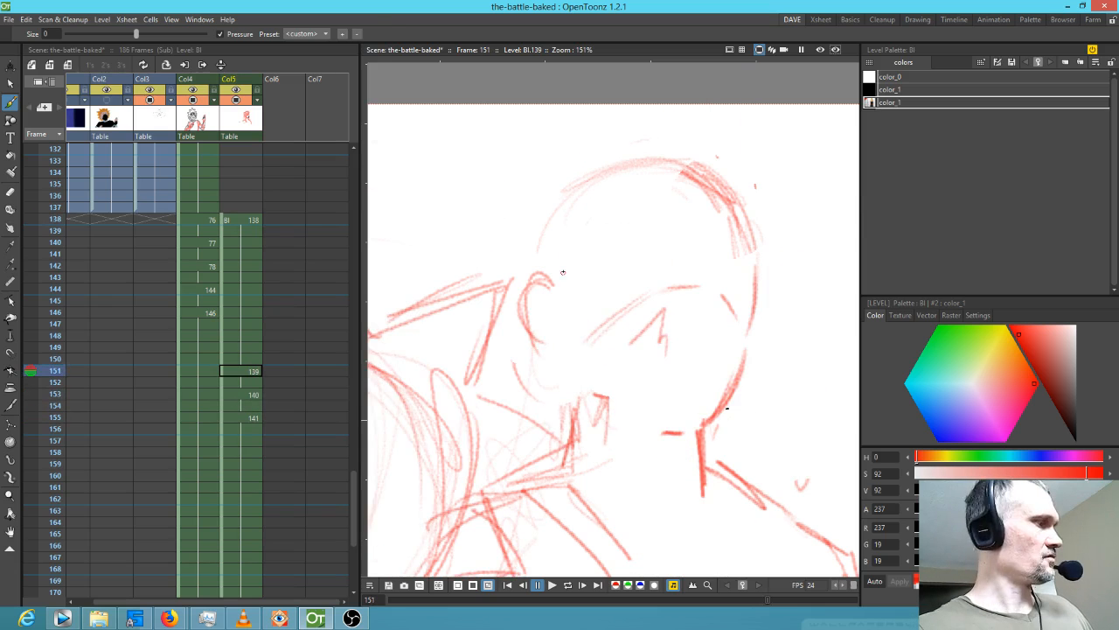
# Select the ear on frame 151, shift it slightly right and down, and check the movement across the frames.
pyautogui.press('s')
pyautogui.moveTo(559, 270); pyautogui.dragTo(552, 267)
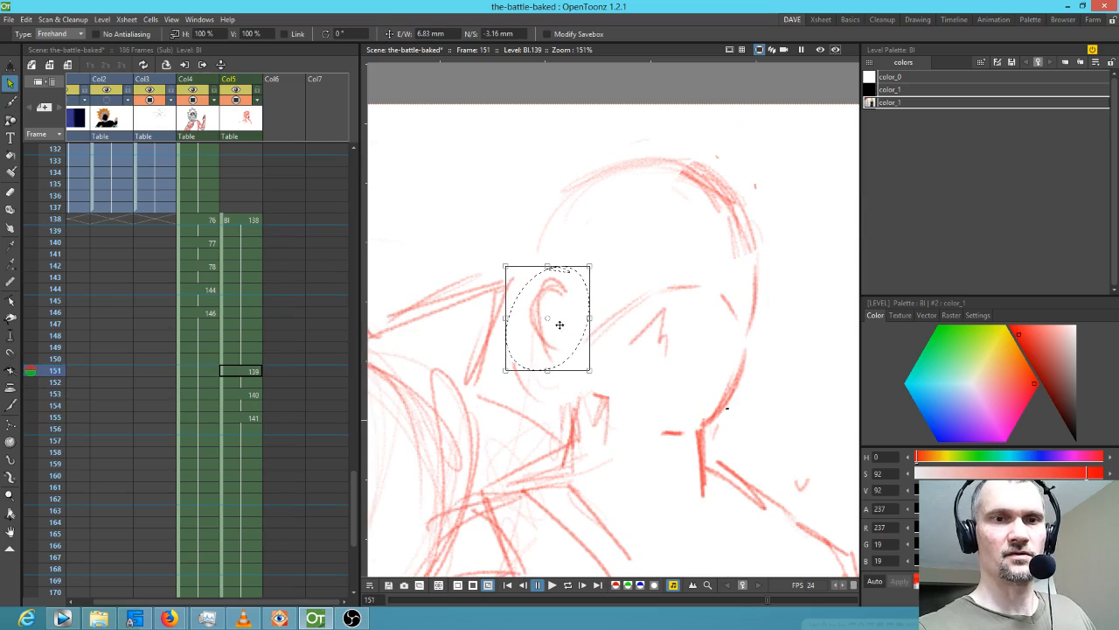
pyautogui.moveTo(595, 265)
pyautogui.mouseDown()
pyautogui.moveTo(580, 312)
pyautogui.moveTo(554, 327)
pyautogui.mouseUp()
pyautogui.hotkey('shift', '.')
pyautogui.press('.')
pyautogui.press(',')
pyautogui.press(',')
pyautogui.press(',')
pyautogui.press('.')
pyautogui.press('.')
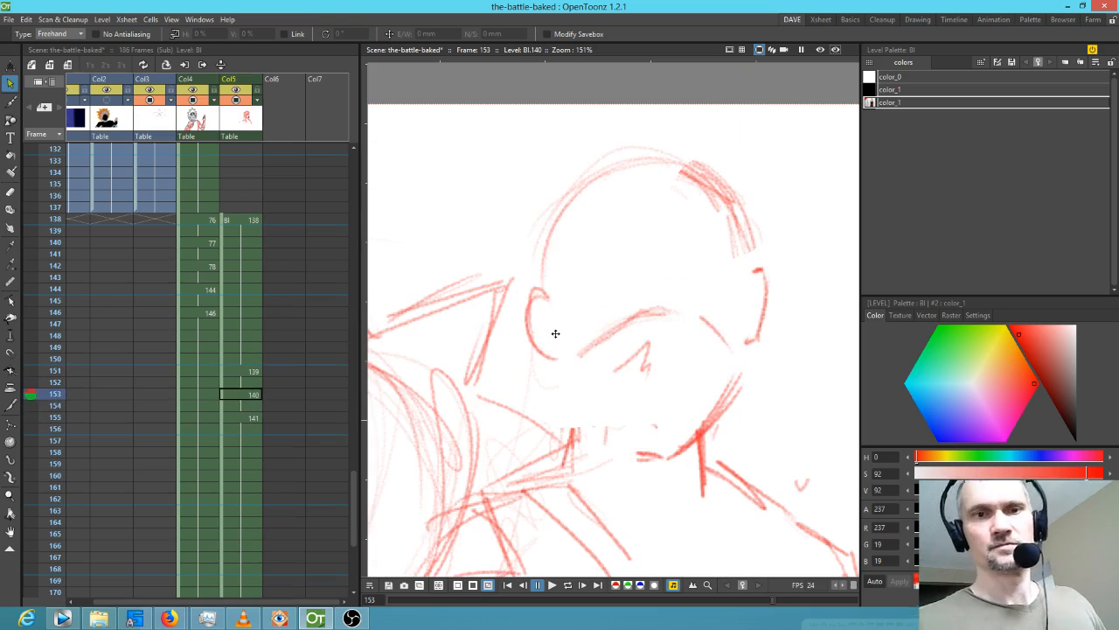
pyautogui.press('.')
# Redraw the headband's upper edge across the forehead with a firmer line on frame 138.
pyautogui.press('b')
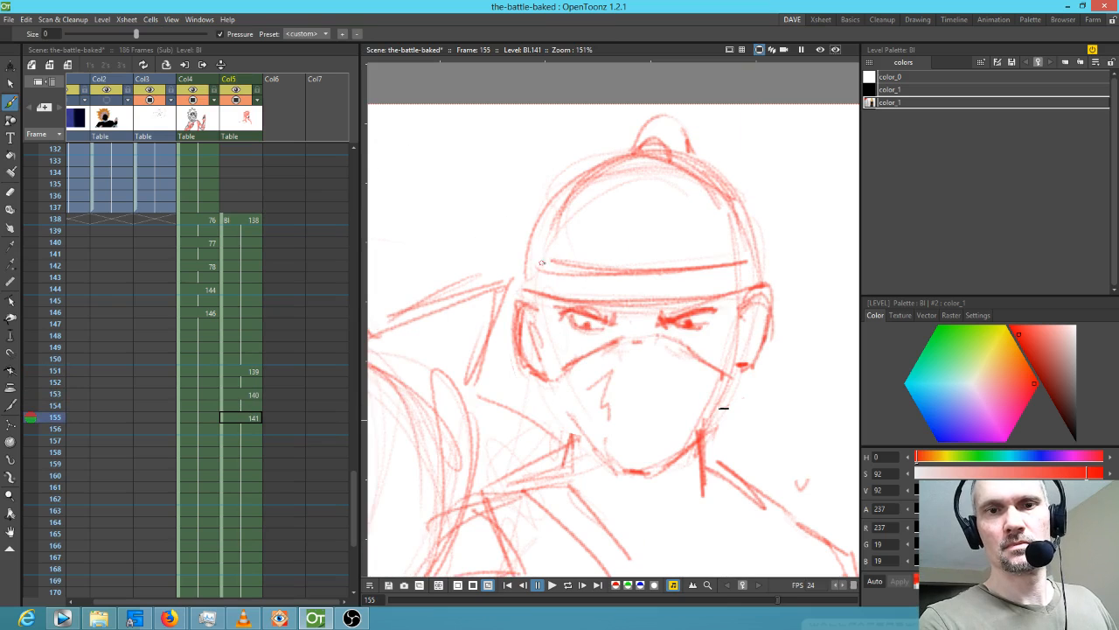
pyautogui.press(',')
pyautogui.press(',')
pyautogui.press(',')
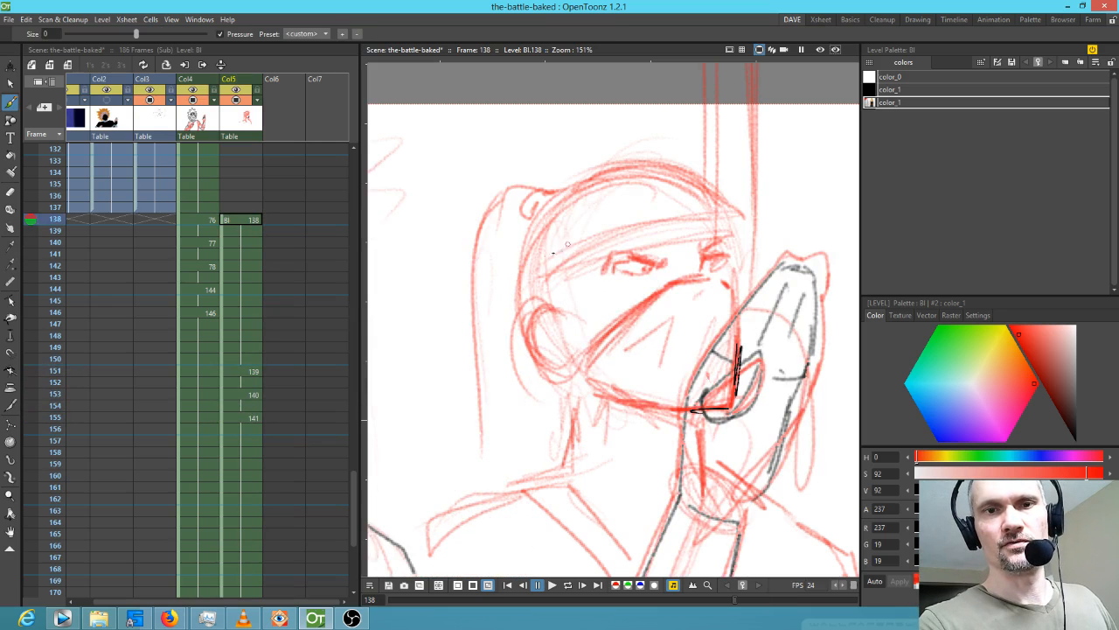
pyautogui.moveTo(725, 215)
pyautogui.mouseDown()
pyautogui.moveTo(563, 243)
pyautogui.moveTo(728, 219)
pyautogui.moveTo(548, 257)
pyautogui.moveTo(728, 216)
pyautogui.moveTo(541, 265)
pyautogui.moveTo(652, 212)
pyautogui.moveTo(546, 261)
pyautogui.mouseUp()
# Mark the middle of the headband's upper edge on frame 153, comparing it with the poses at frames 138 and 155.
pyautogui.press('p')
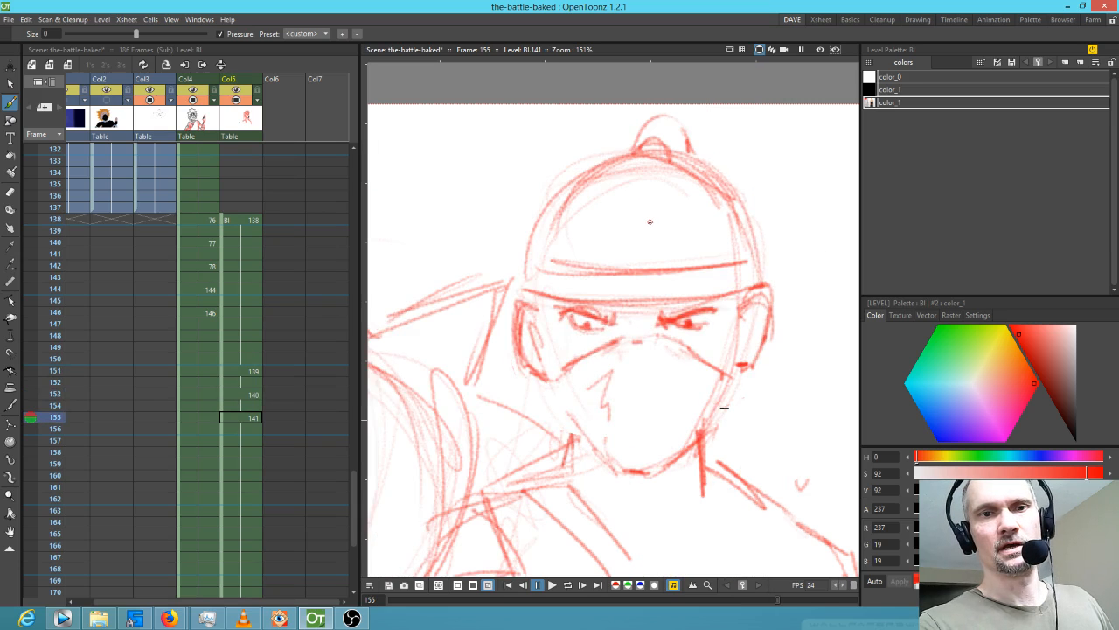
pyautogui.press(',')
pyautogui.press(',')
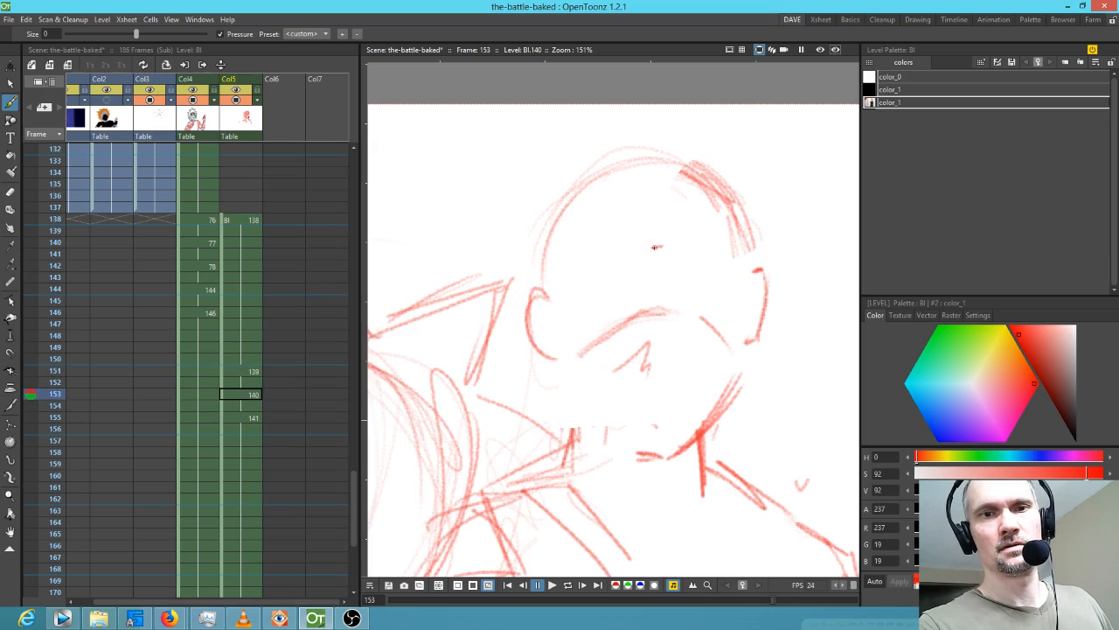
pyautogui.press(',')
pyautogui.press(',')
pyautogui.press(',')
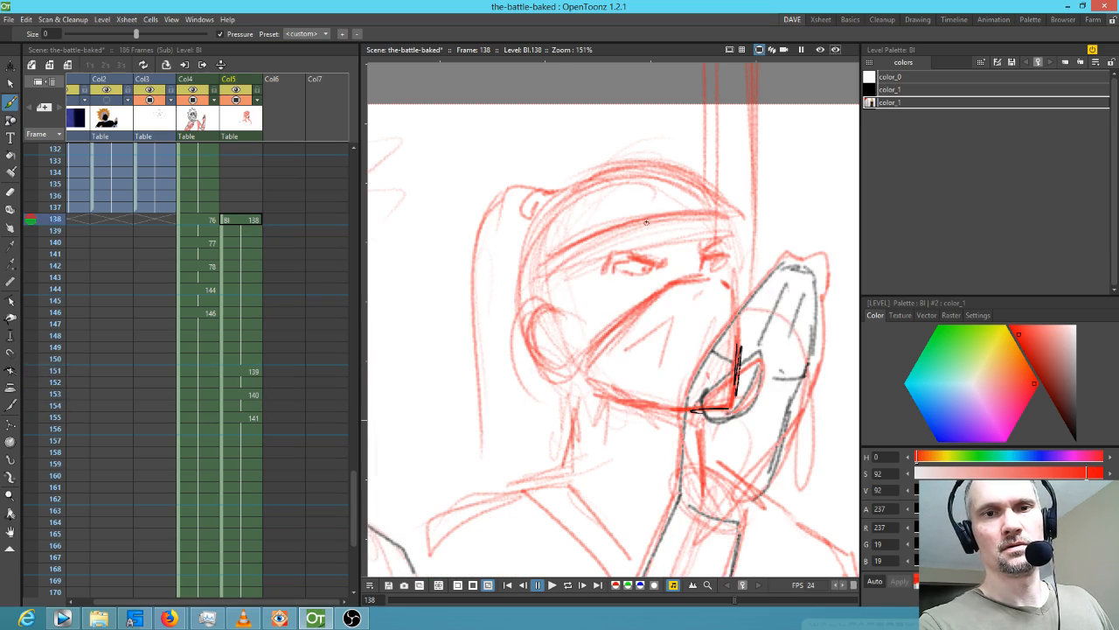
pyautogui.press('.')
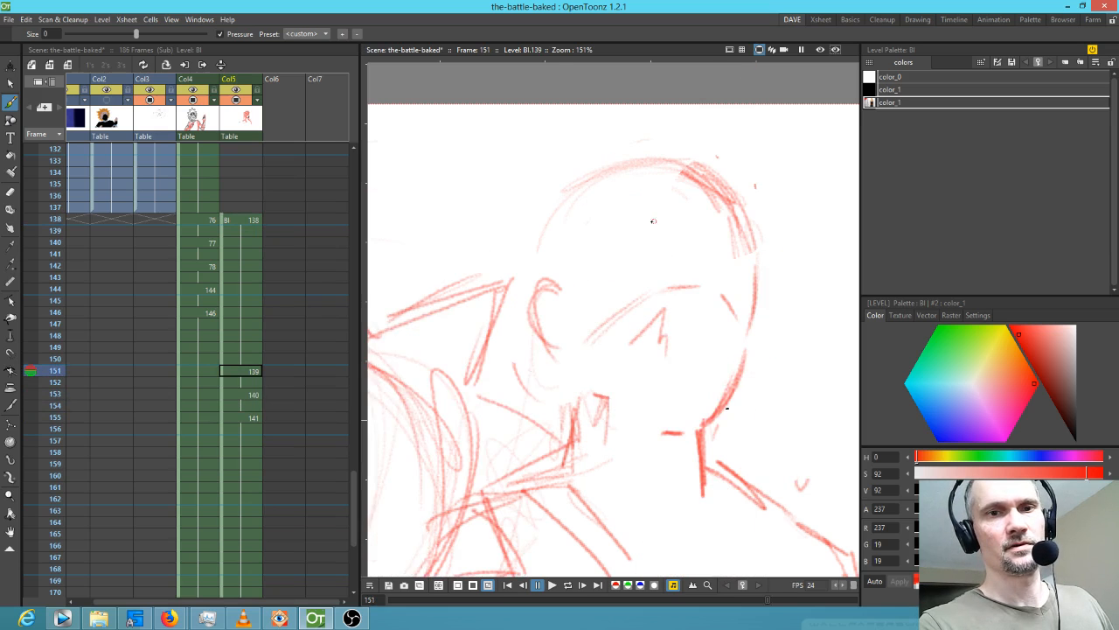
pyautogui.press('.')
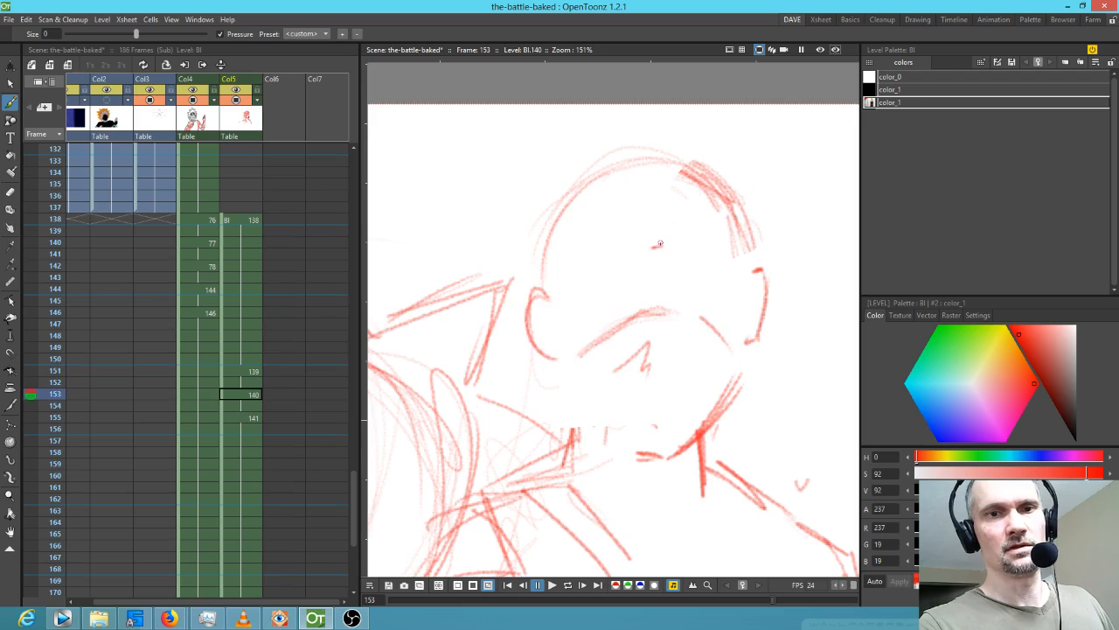
pyautogui.press('.')
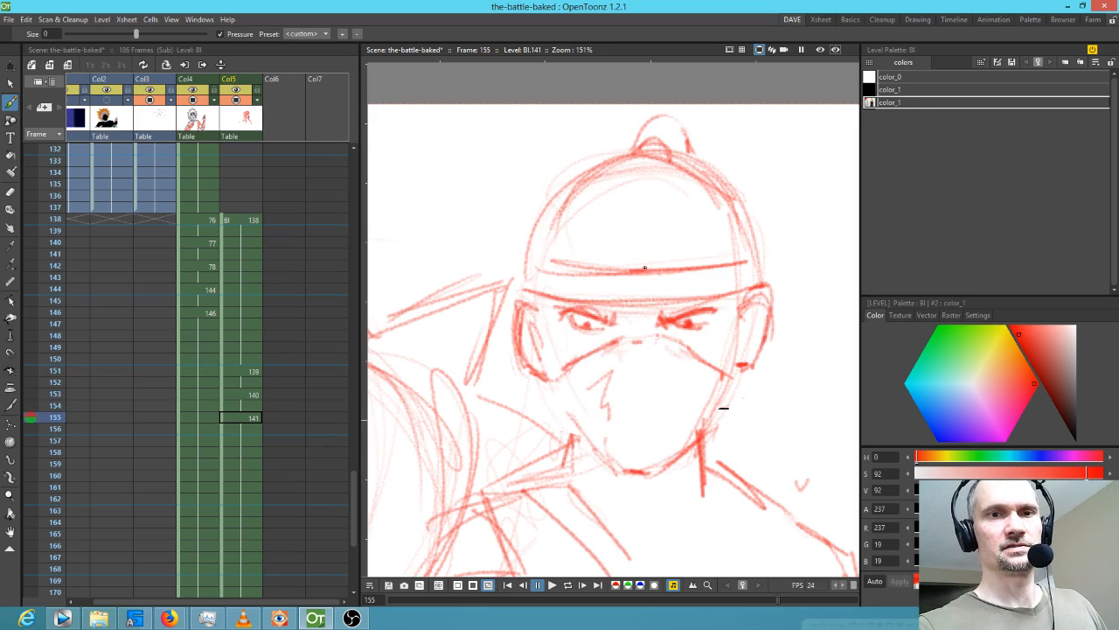
# Mark the middle of the headband's upper edge on frames 138 and 151.
pyautogui.press(',')
pyautogui.press(',')
pyautogui.press(',')
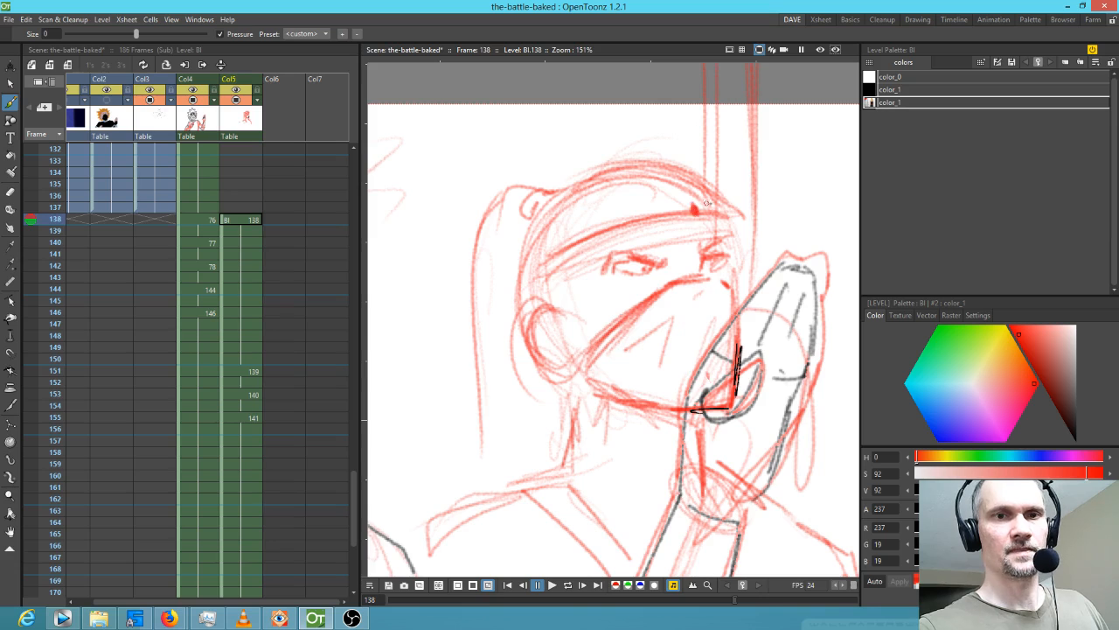
pyautogui.press('.')
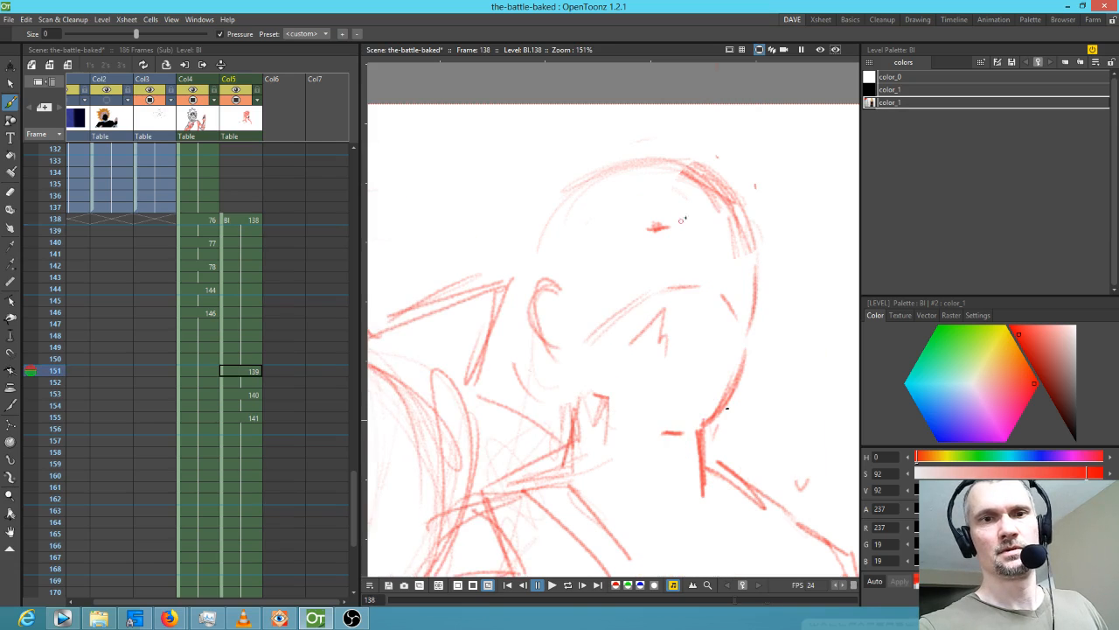
pyautogui.press(',')
pyautogui.press('.')
pyautogui.press('.')
pyautogui.press('.')
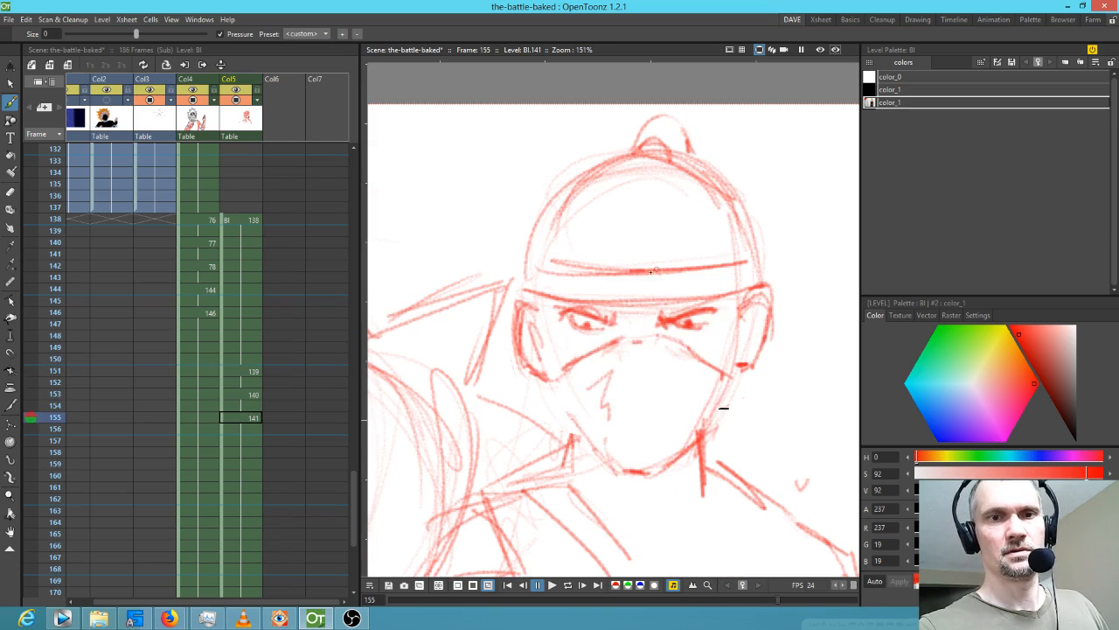
# Place a dot at the headband's middle on frame 155 and draw an arc from it toward the frame 138 midpoint.
pyautogui.press(',')
pyautogui.press(',')
pyautogui.press(',')
pyautogui.press('.')
pyautogui.press('.')
pyautogui.press('.')
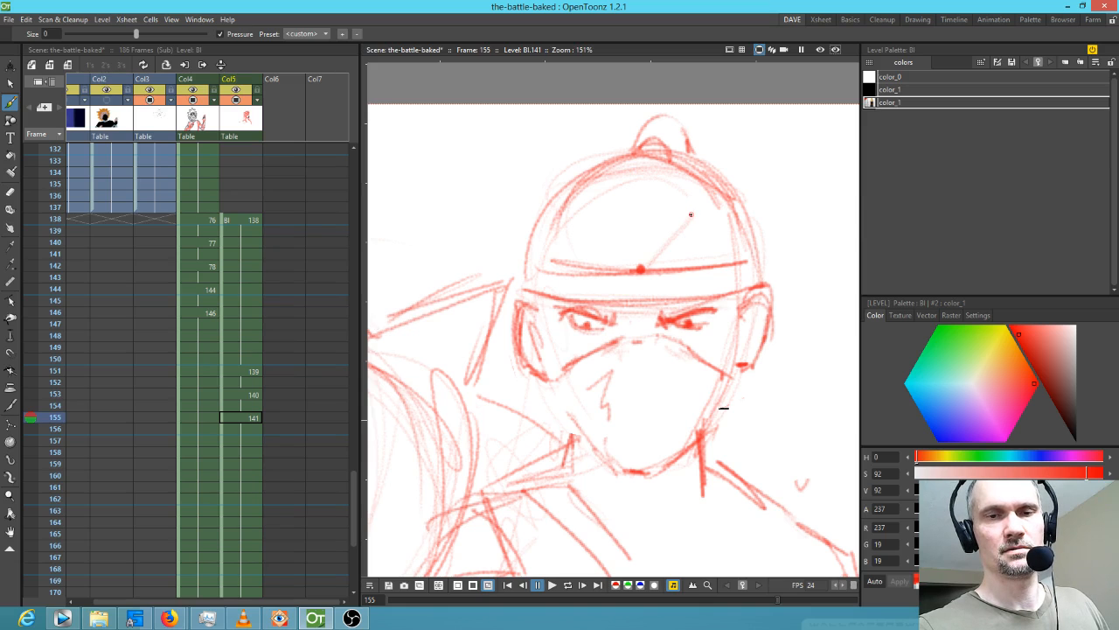
pyautogui.moveTo(649, 264); pyautogui.dragTo(689, 214)
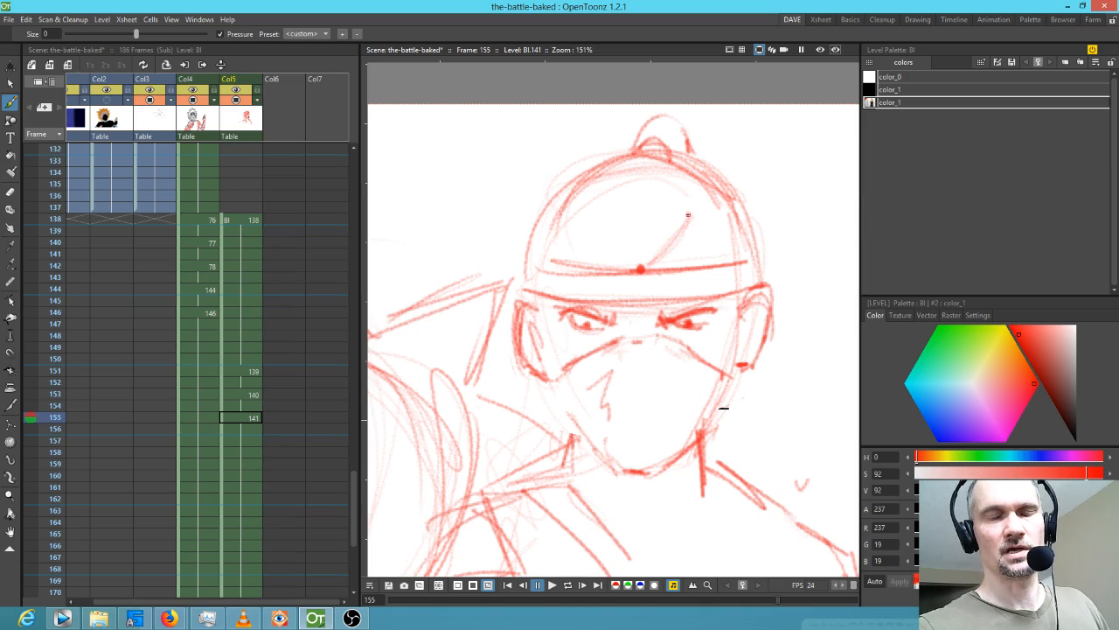
# Compare the headband midpoint marks and their arc across frames 138, 151, 153 and 155.
pyautogui.press(',')
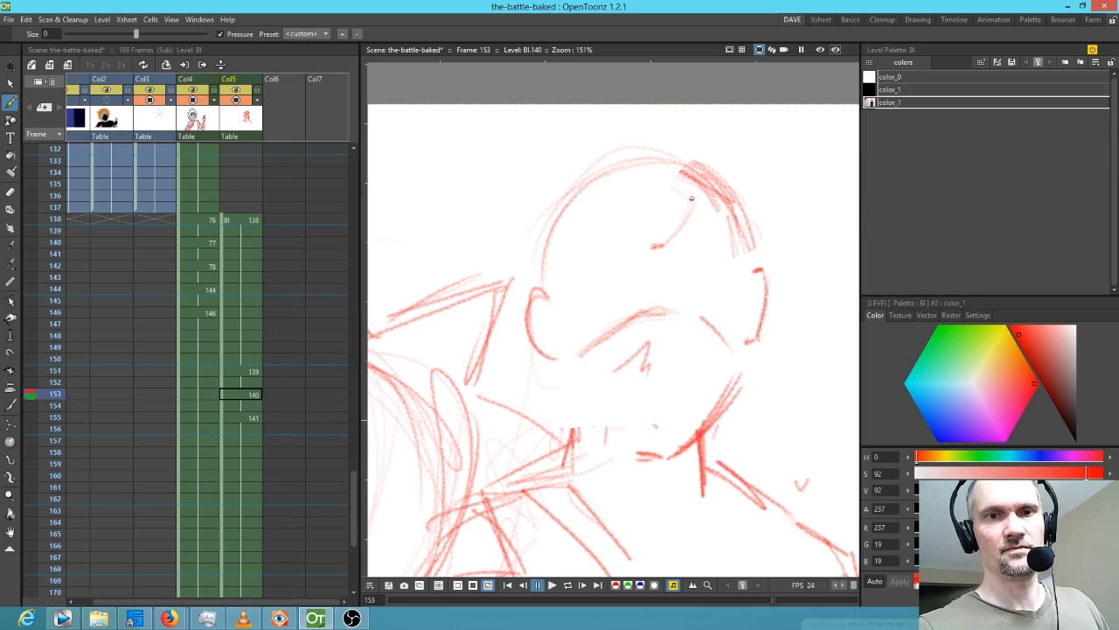
pyautogui.press(',')
pyautogui.press(',')
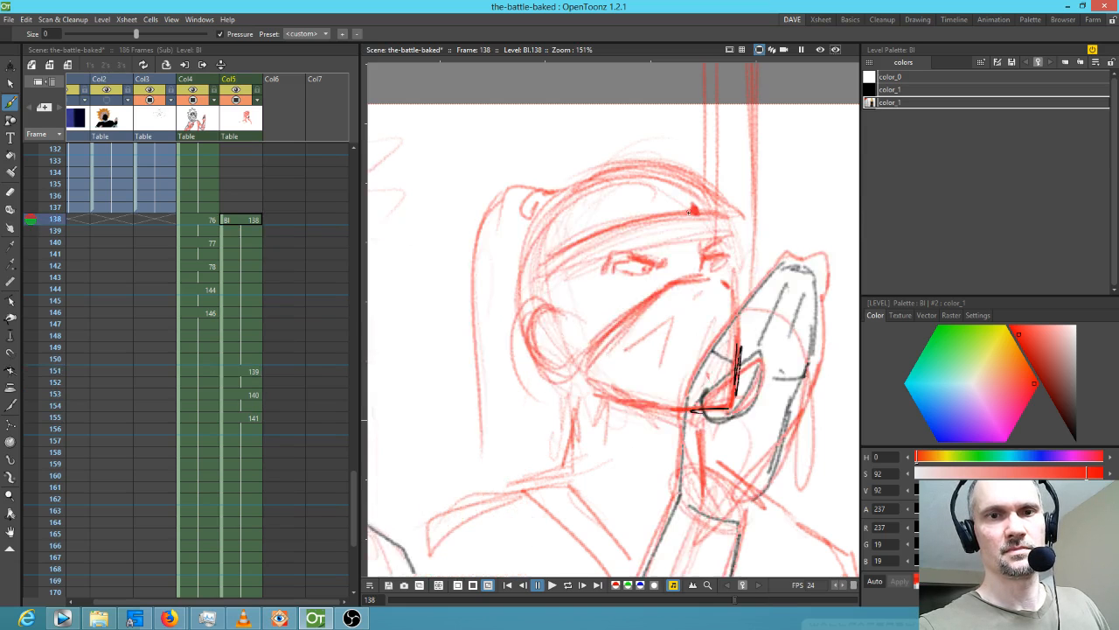
pyautogui.press('.')
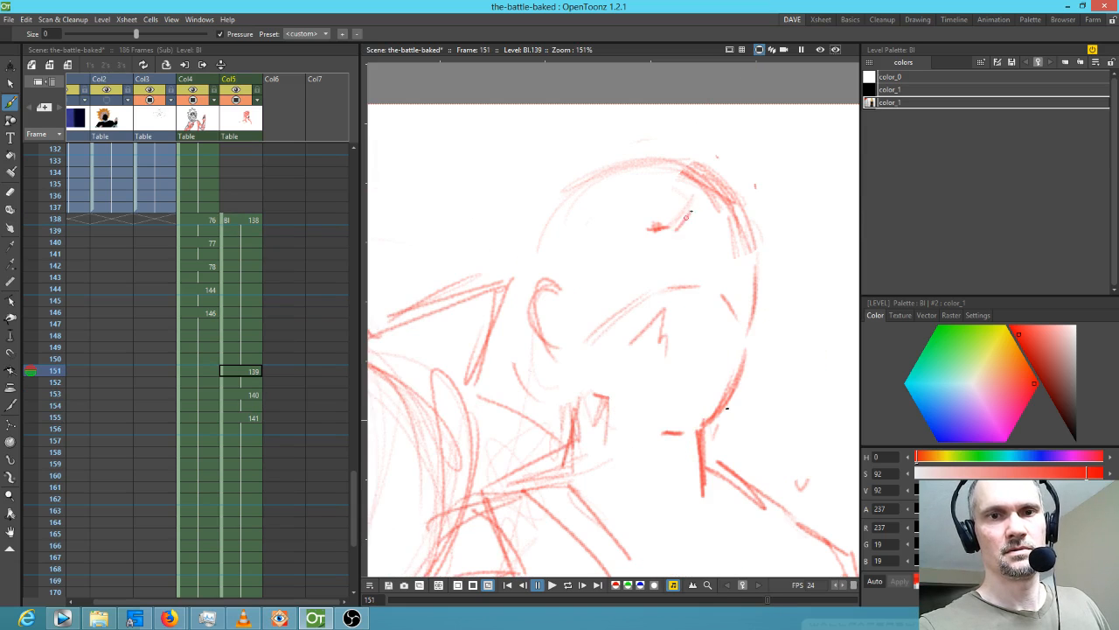
pyautogui.press('.')
pyautogui.press('.')
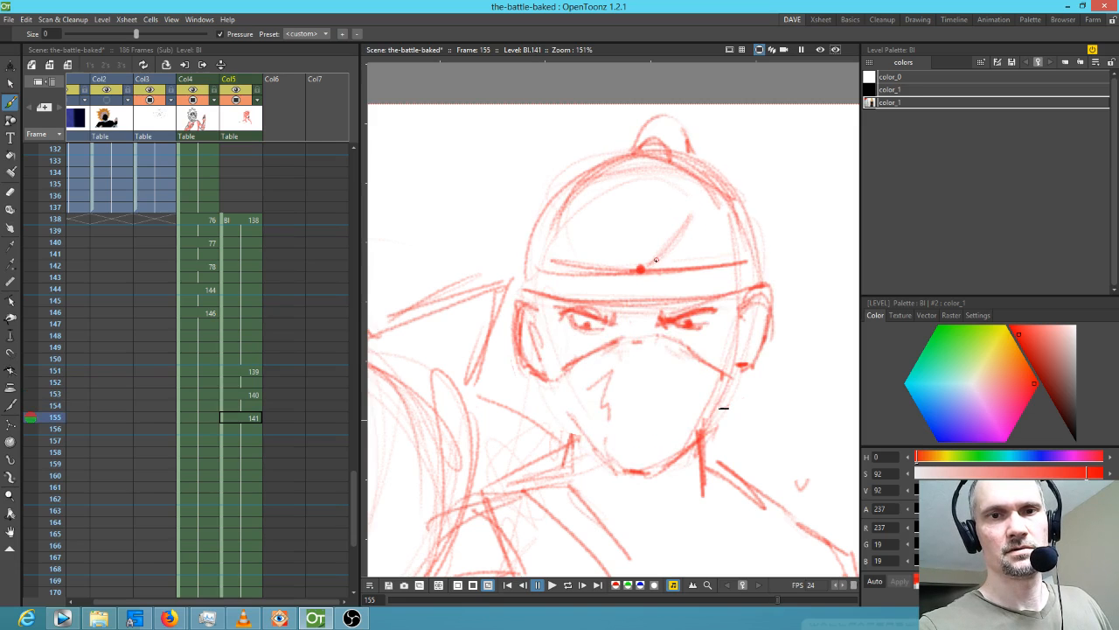
pyautogui.press(',')
pyautogui.press(',')
pyautogui.press(',')
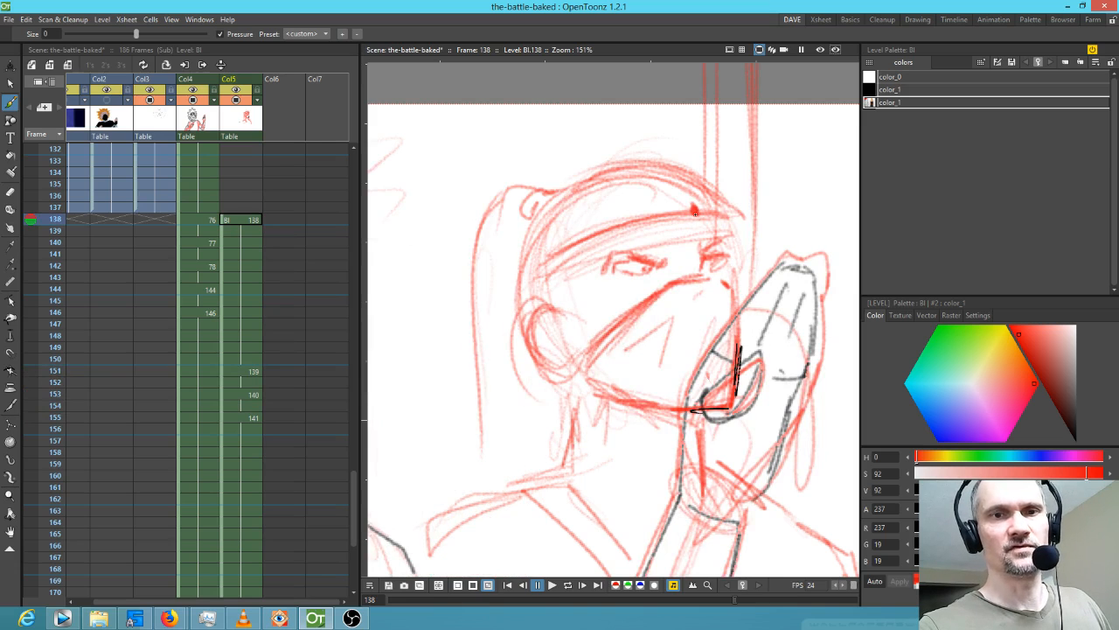
# Place a black dot on the frame 138 headband midpoint in Col6 and hold that drawing through frame 156.
pyautogui.click(280, 218)
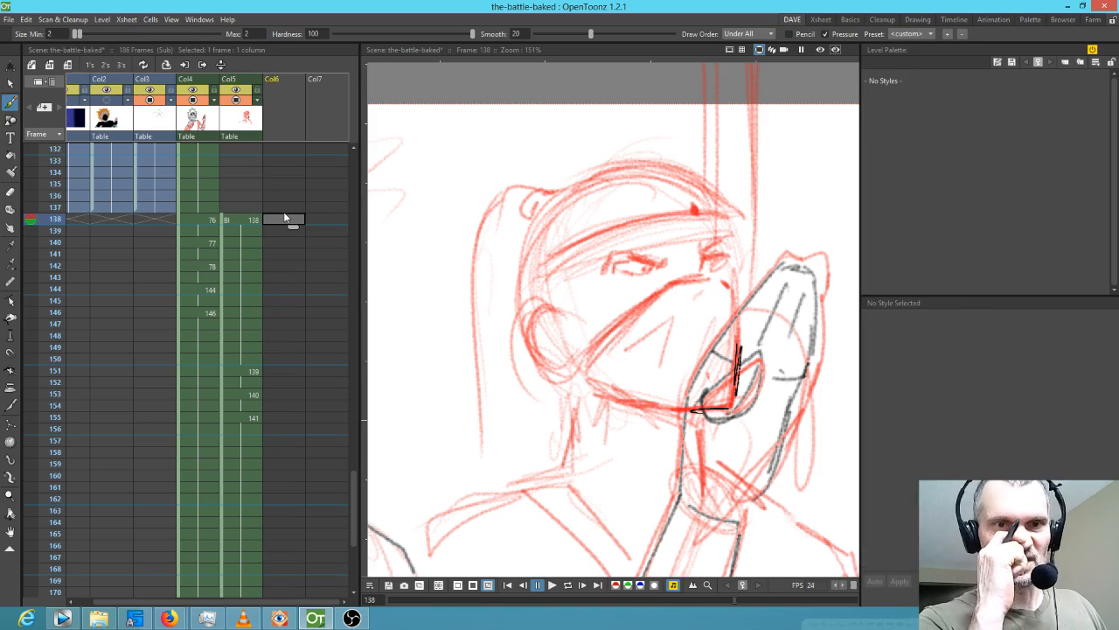
pyautogui.click(696, 206)
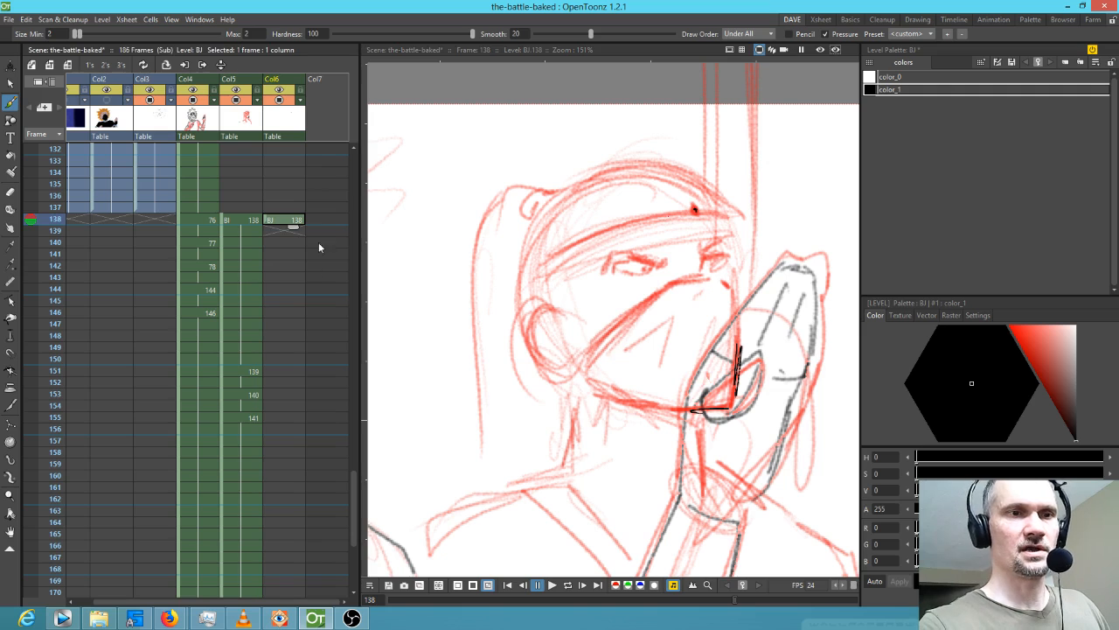
pyautogui.moveTo(293, 227); pyautogui.dragTo(281, 444)
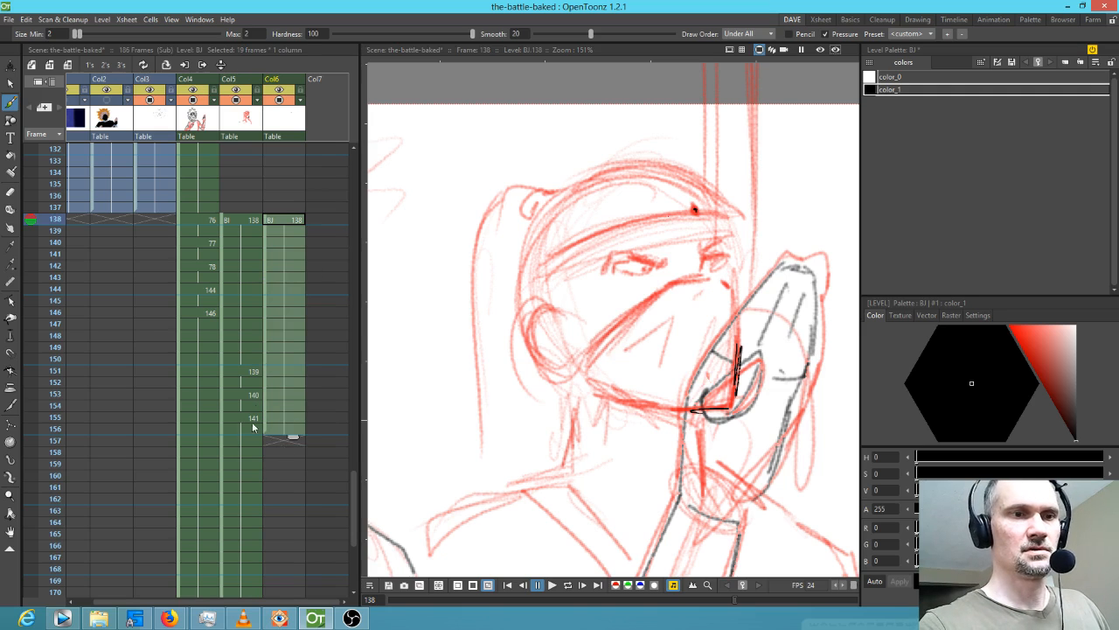
# Mark the frame 155 headband midpoint in Col6 and join it to the frame 138 midpoint with a straight black guide line.
pyautogui.click(254, 416)
pyautogui.click(288, 417)
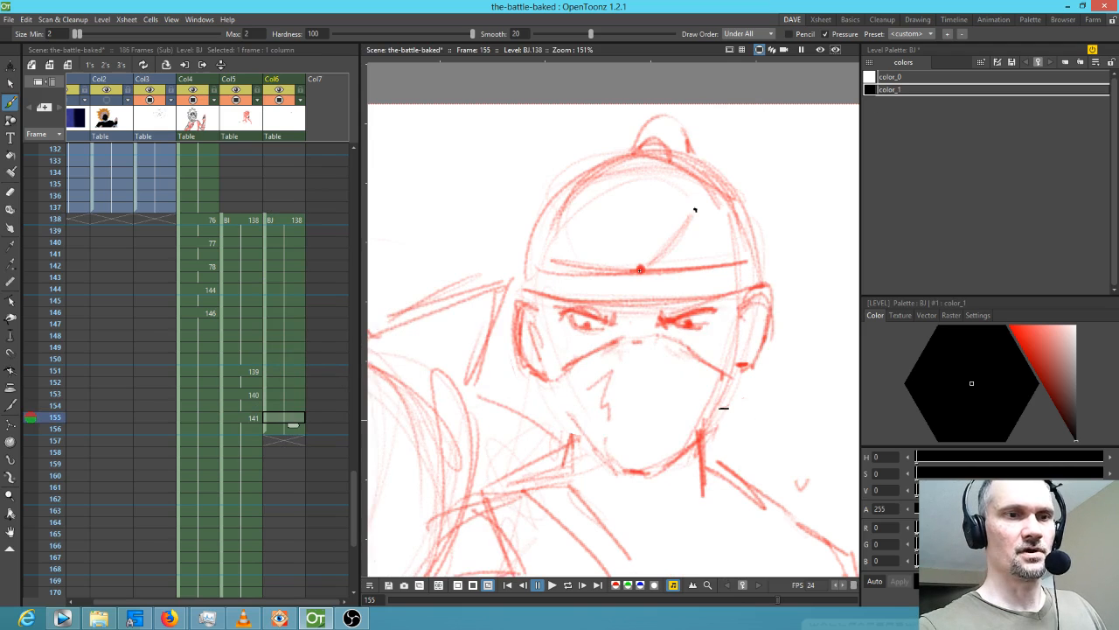
pyautogui.press('Up')
pyautogui.press('Up')
pyautogui.press('Up')
pyautogui.press('Up')
pyautogui.press('Up')
pyautogui.press('Up')
pyautogui.press('Up')
pyautogui.press('Up')
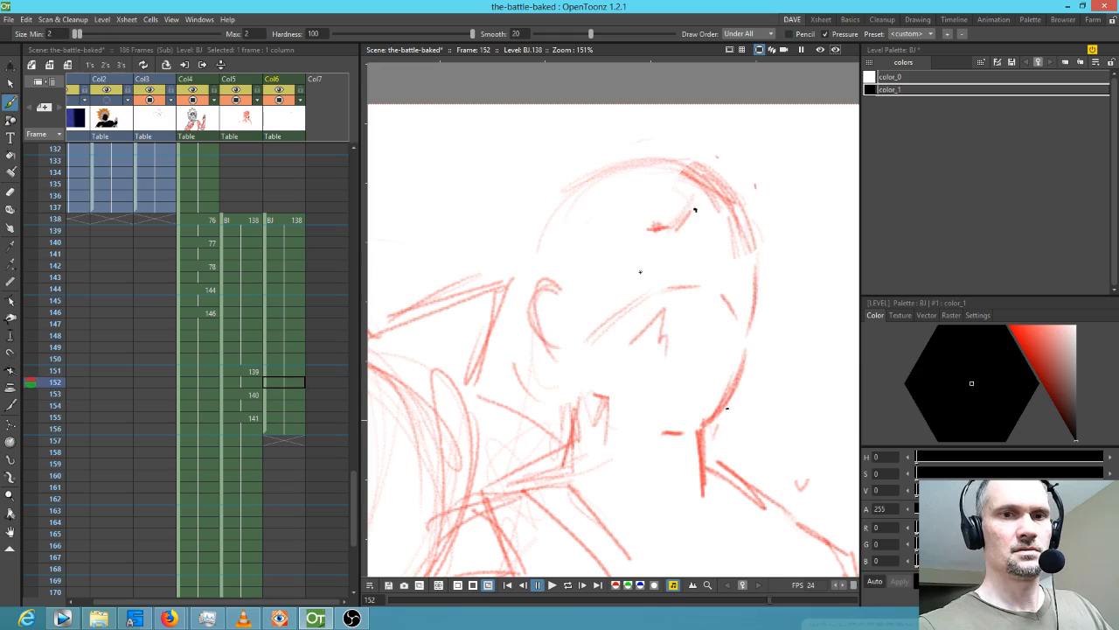
pyautogui.press('Up')
pyautogui.press('Up')
pyautogui.press('Up')
pyautogui.press('Up')
pyautogui.press('Up')
pyautogui.press('Up')
pyautogui.press('Up')
pyautogui.press('Up')
pyautogui.press('Up')
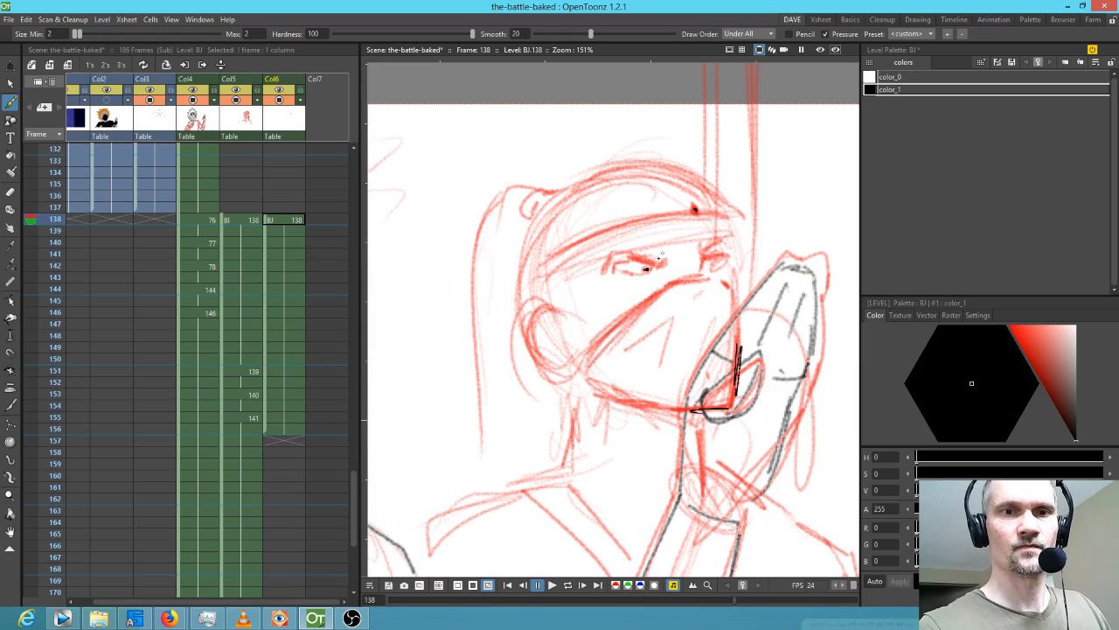
pyautogui.moveTo(691, 210); pyautogui.dragTo(646, 269)
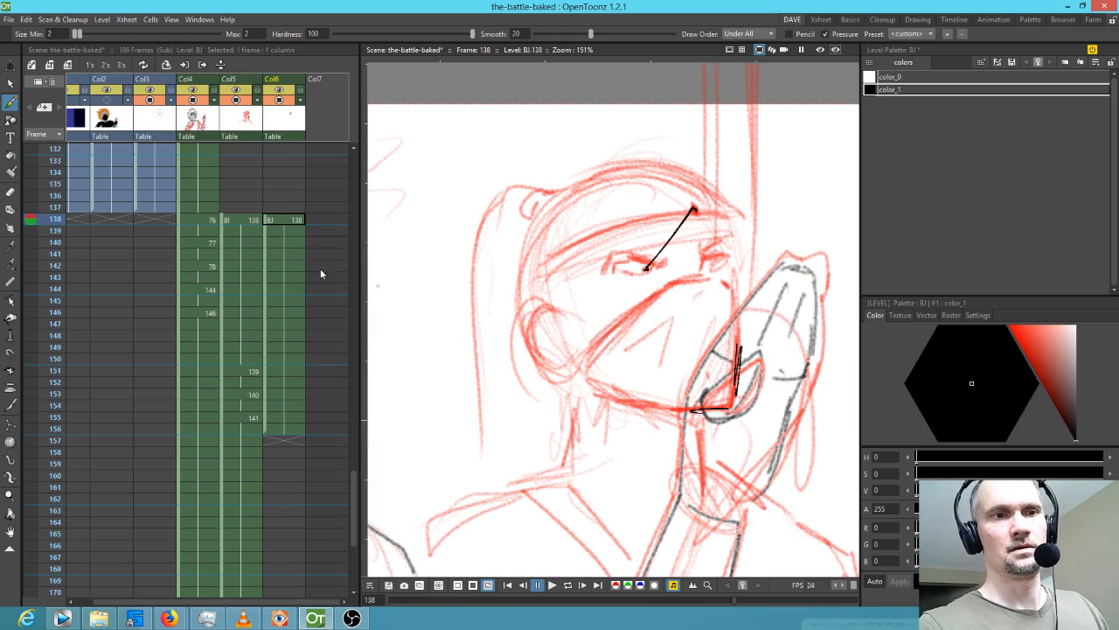
# Mark the headband's middle with red dots on the guide line at frames 151 and 153, checking frame 138 with the guide hidden.
pyautogui.click(252, 372)
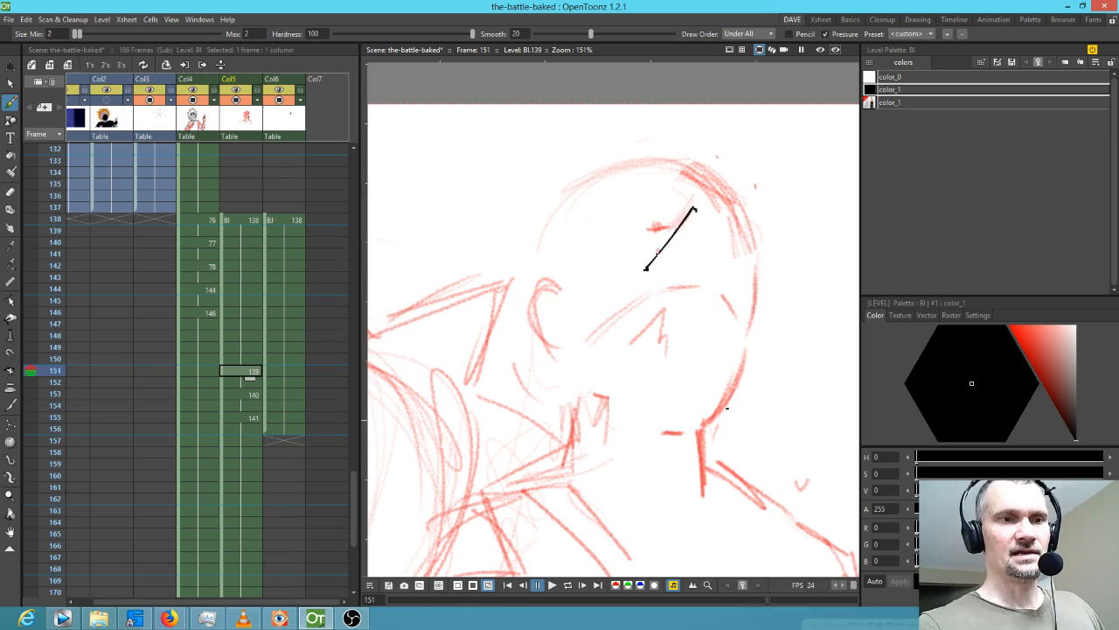
pyautogui.press('.')
pyautogui.press('.')
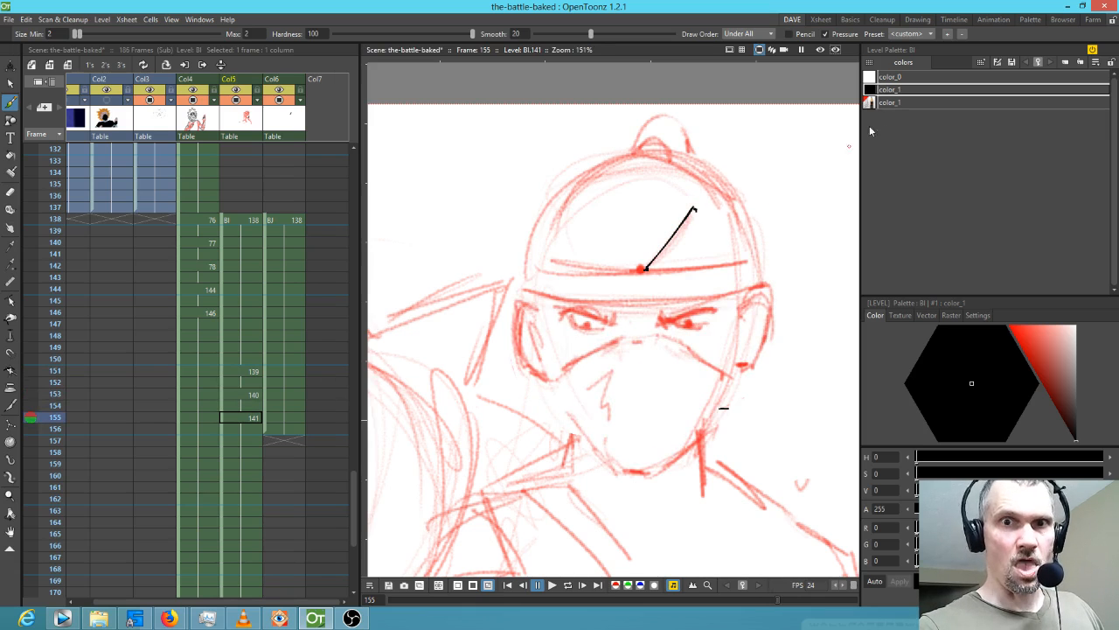
pyautogui.click(894, 102)
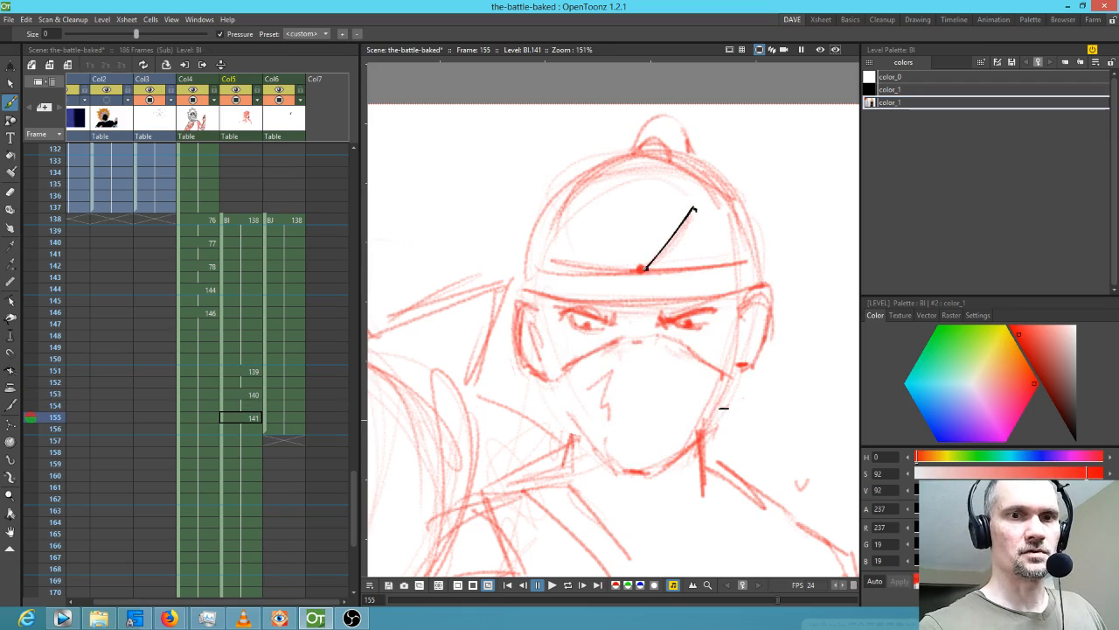
pyautogui.press(',')
pyautogui.press(',')
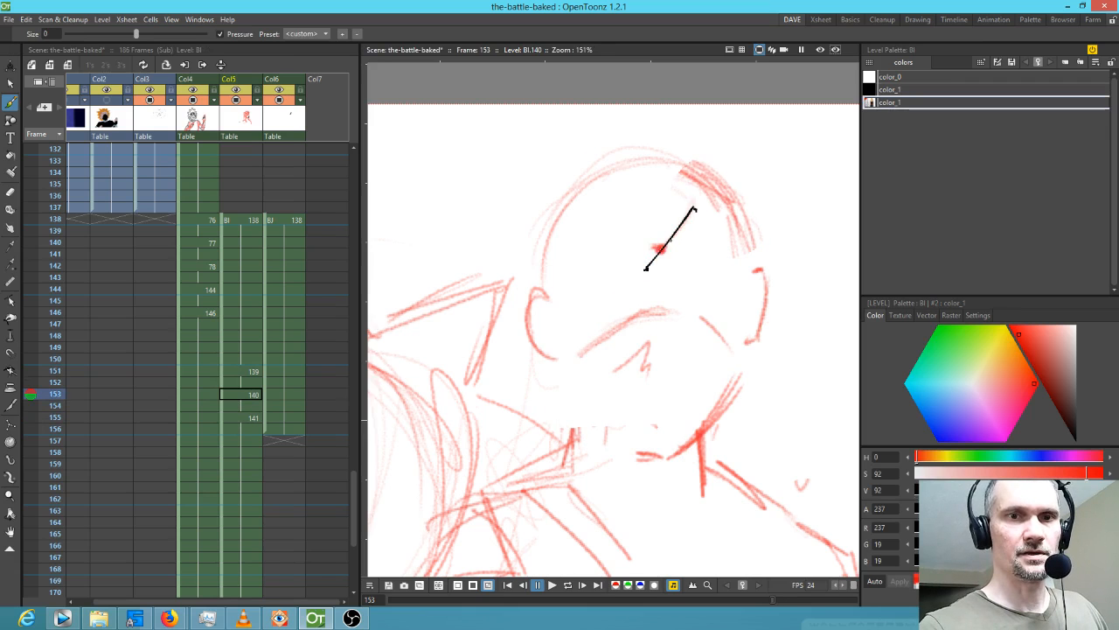
pyautogui.hotkey('shift', ',')
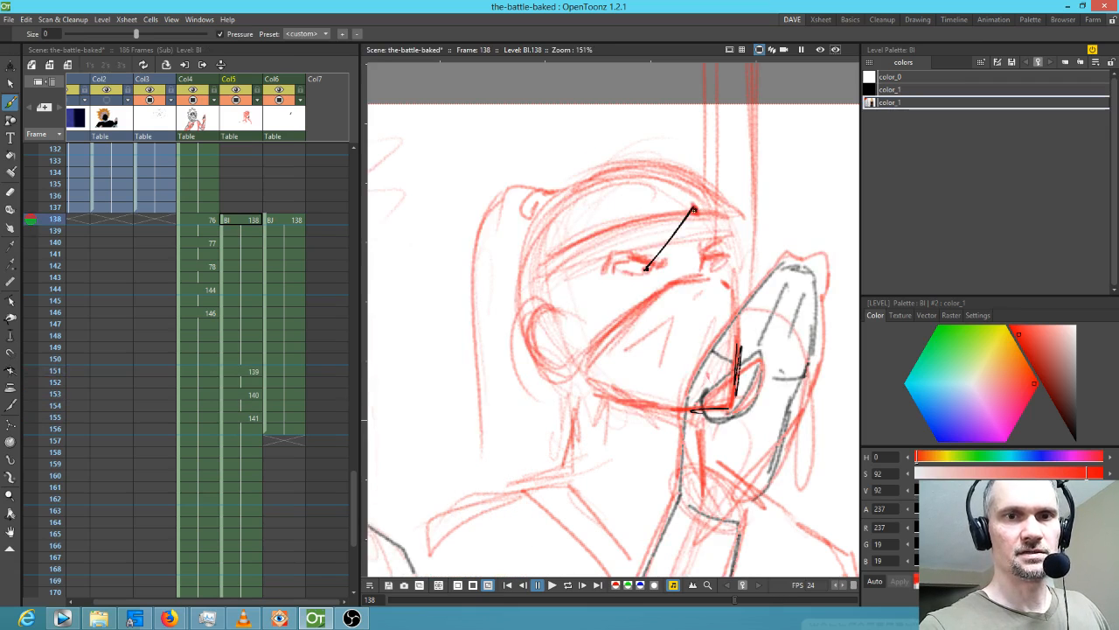
pyautogui.click(280, 103)
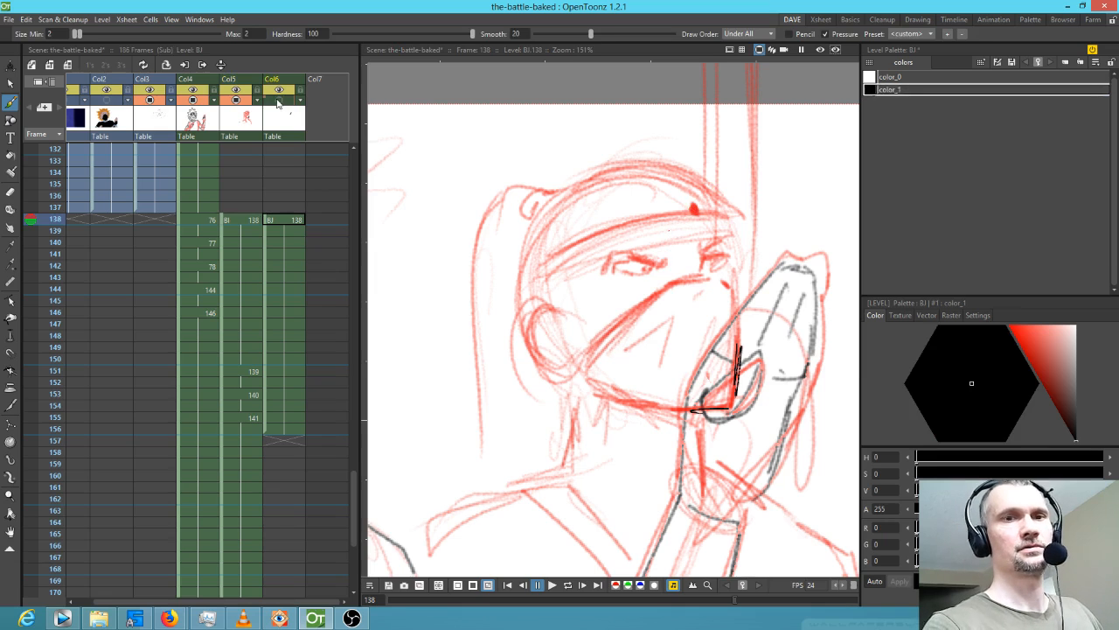
pyautogui.click(280, 102)
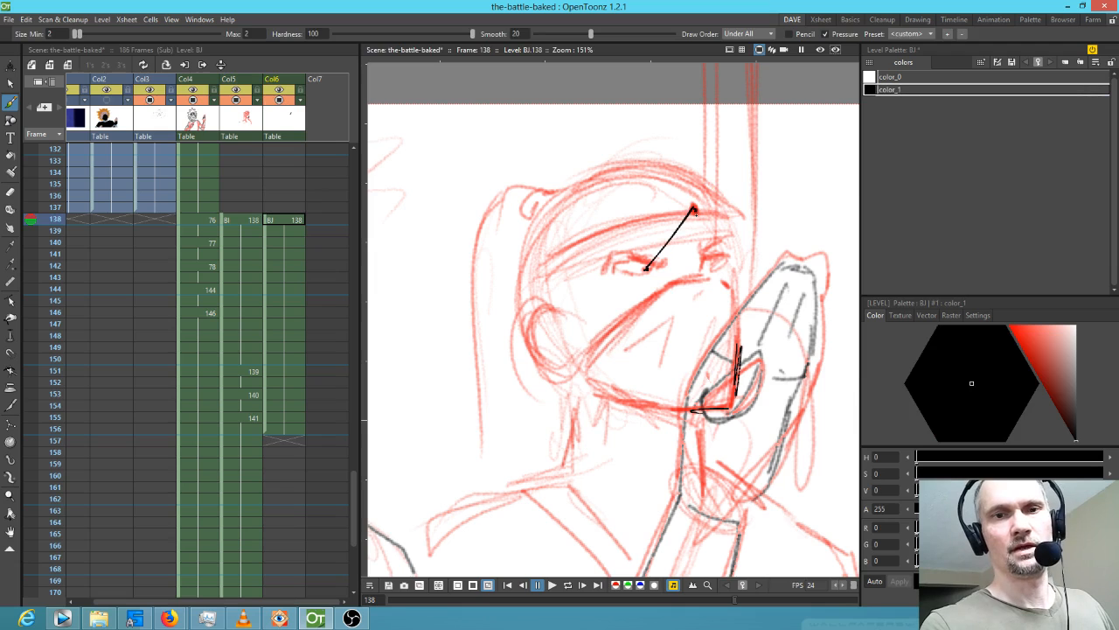
# Draw the headband's upper edge in red through the midpoint mark on frame 151, undoing the black stroke.
pyautogui.click(245, 371)
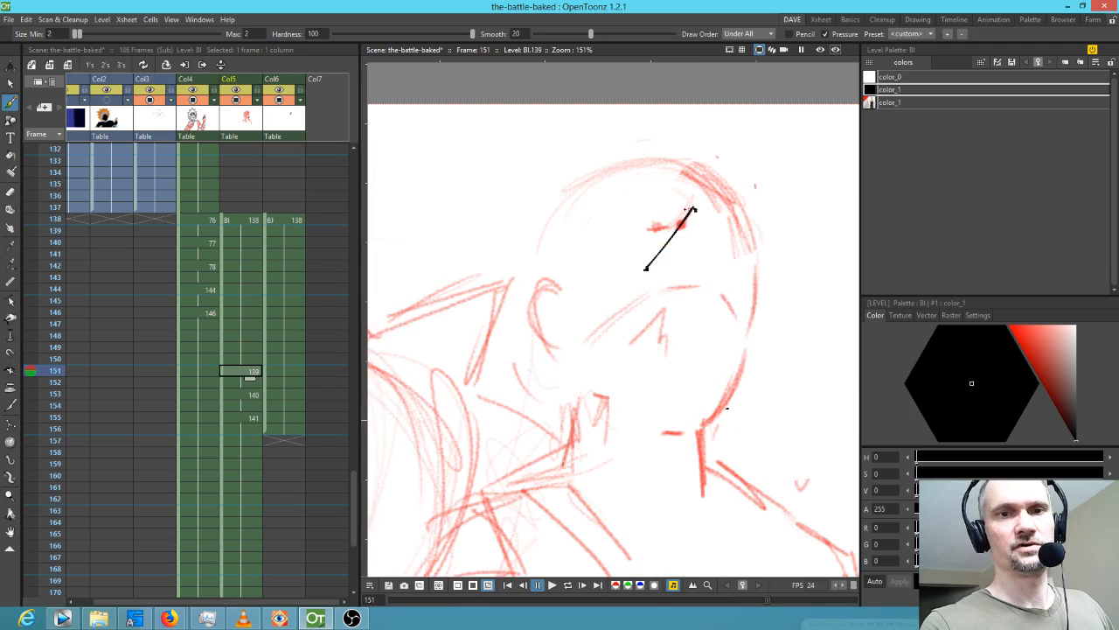
pyautogui.moveTo(615, 236); pyautogui.dragTo(694, 224)
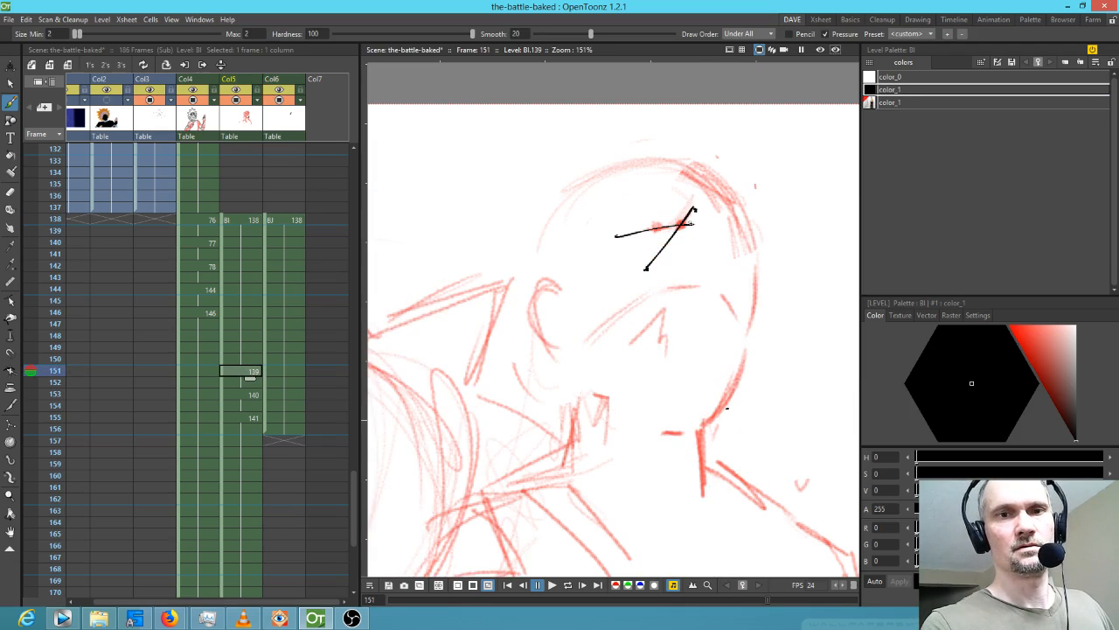
pyautogui.hotkey('ctrl', 'z')
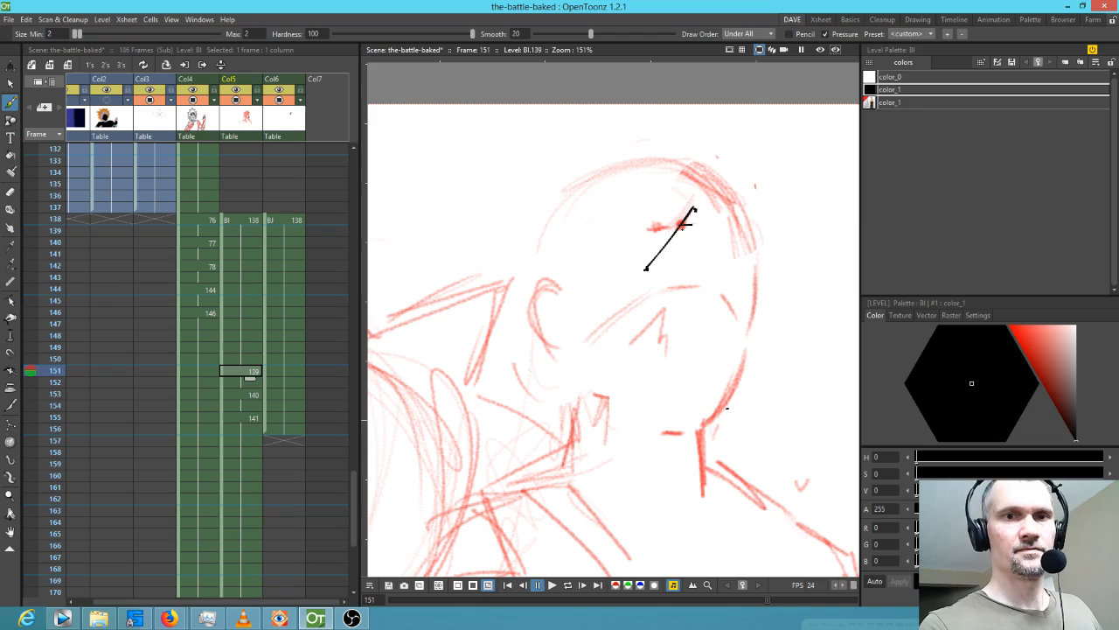
pyautogui.click(900, 102)
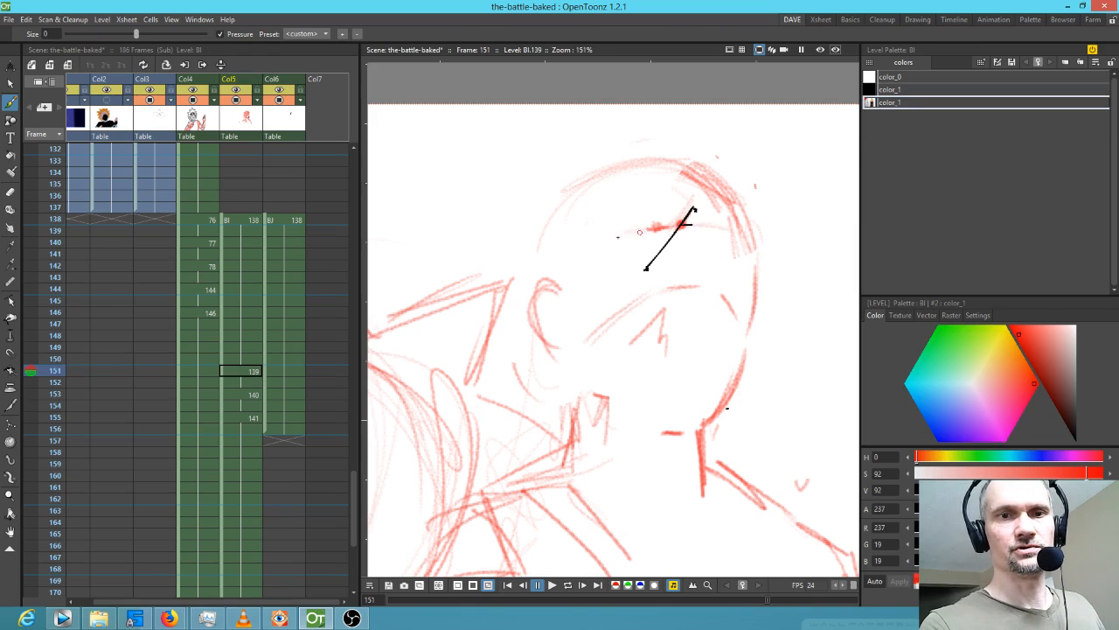
pyautogui.moveTo(587, 252)
pyautogui.mouseDown()
pyautogui.moveTo(740, 231)
pyautogui.moveTo(654, 228)
pyautogui.mouseUp()
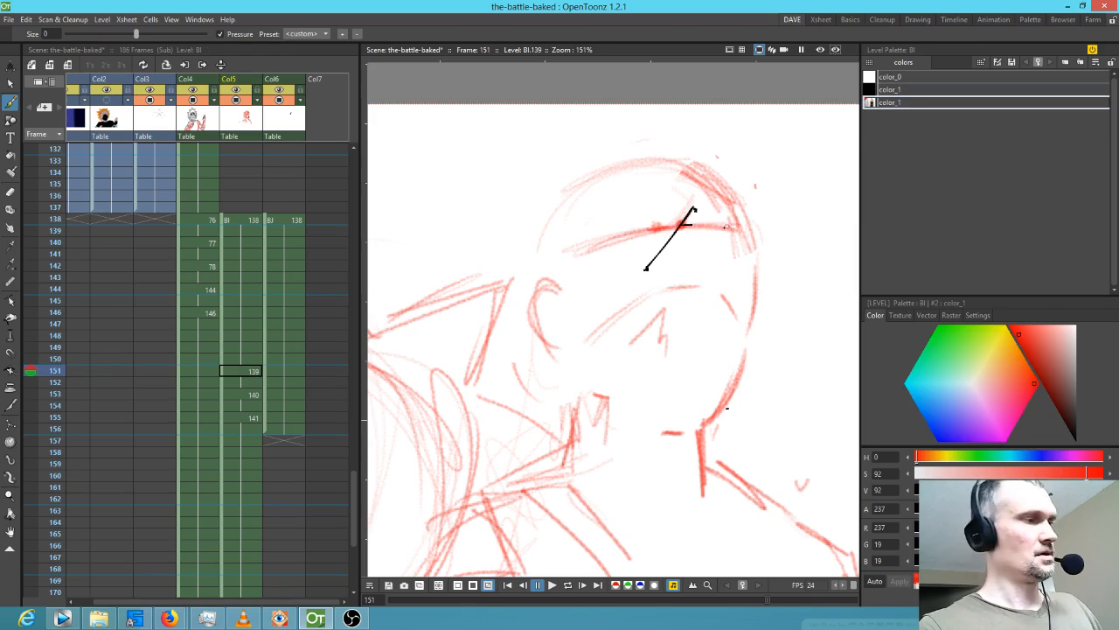
# Draw the headband's upper edge in red through the midpoint mark on frame 153.
pyautogui.press('.')
pyautogui.moveTo(577, 255)
pyautogui.mouseDown()
pyautogui.moveTo(731, 248)
pyautogui.moveTo(654, 255)
pyautogui.mouseUp()
pyautogui.press('.')
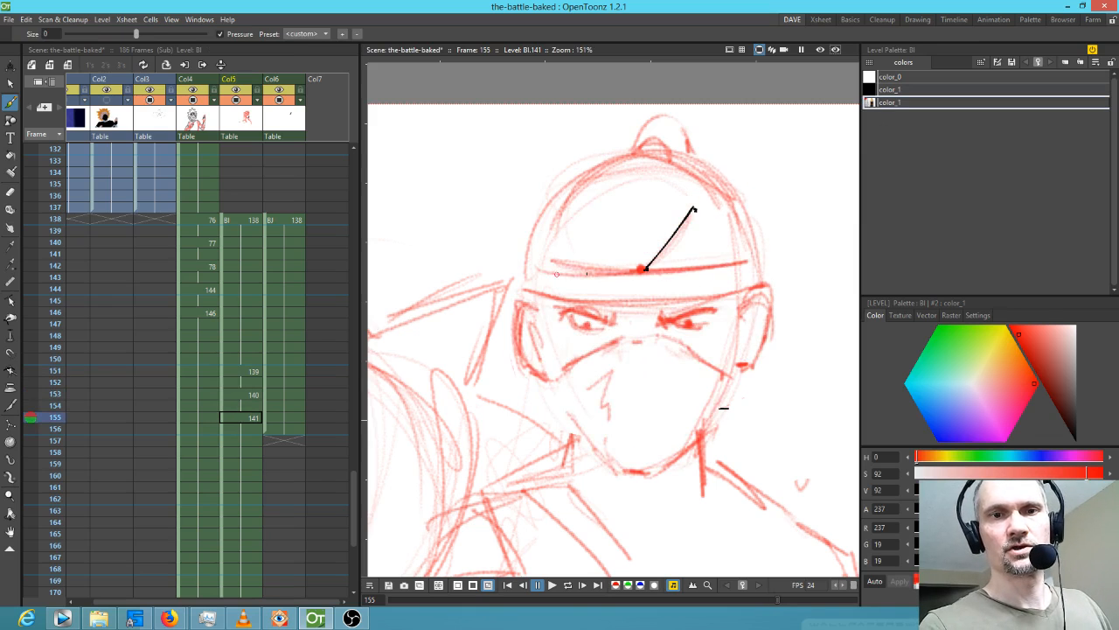
# Lightly sketch the headband's lower edge on frames 151 and 153, comparing it with the poses at frames 138 and 155.
pyautogui.press(',')
pyautogui.press(',')
pyautogui.press(',')
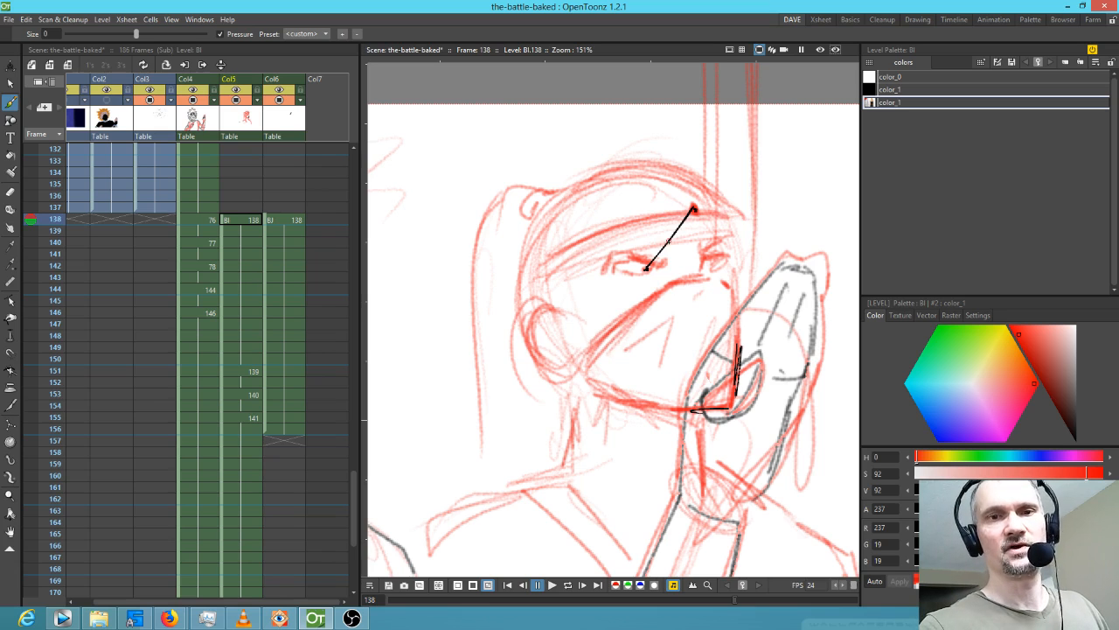
pyautogui.press('.')
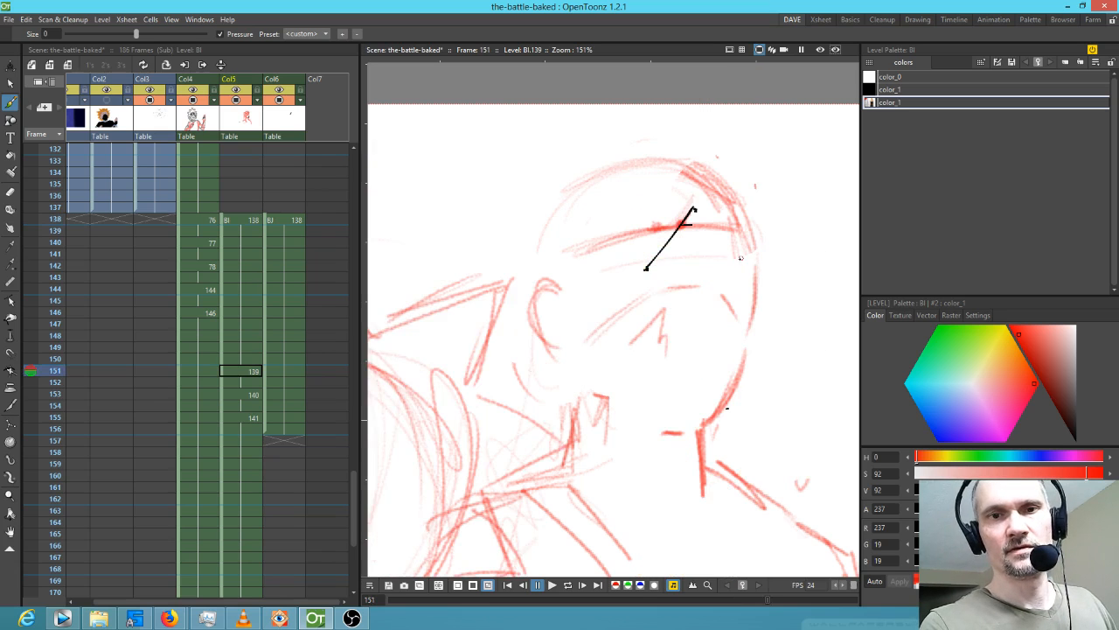
pyautogui.press('.')
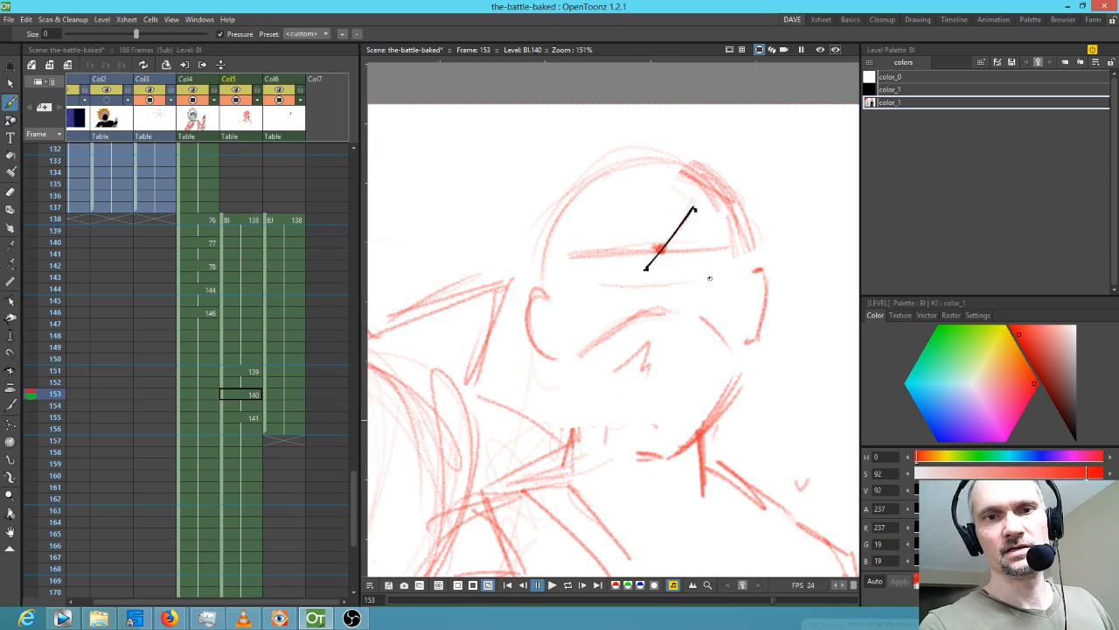
pyautogui.press('.')
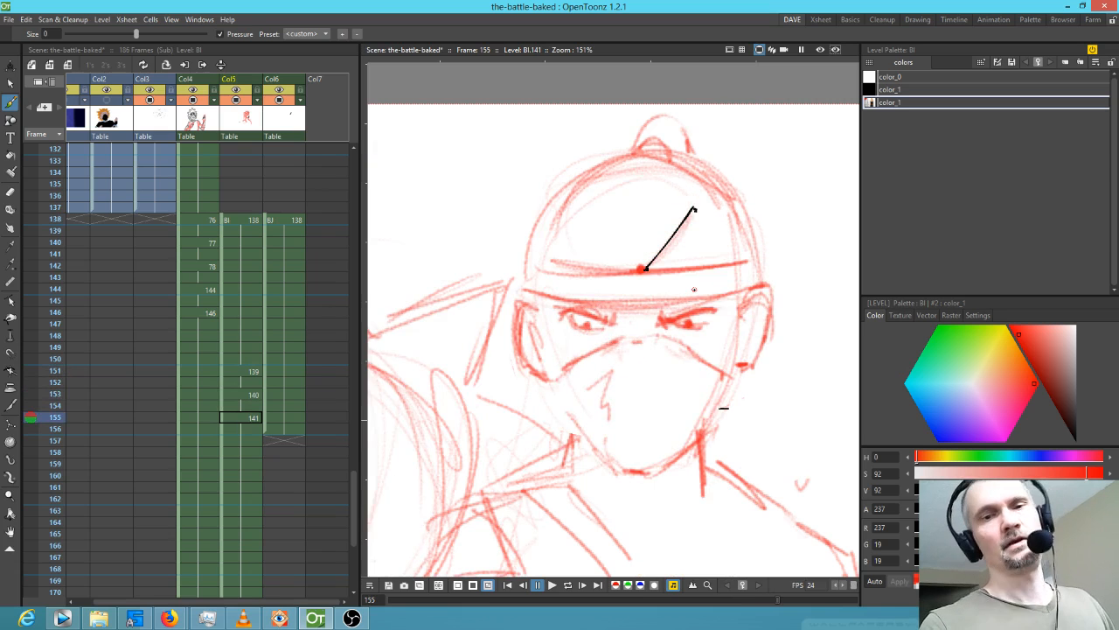
pyautogui.press(',')
pyautogui.press(',')
pyautogui.press('.')
pyautogui.press('.')
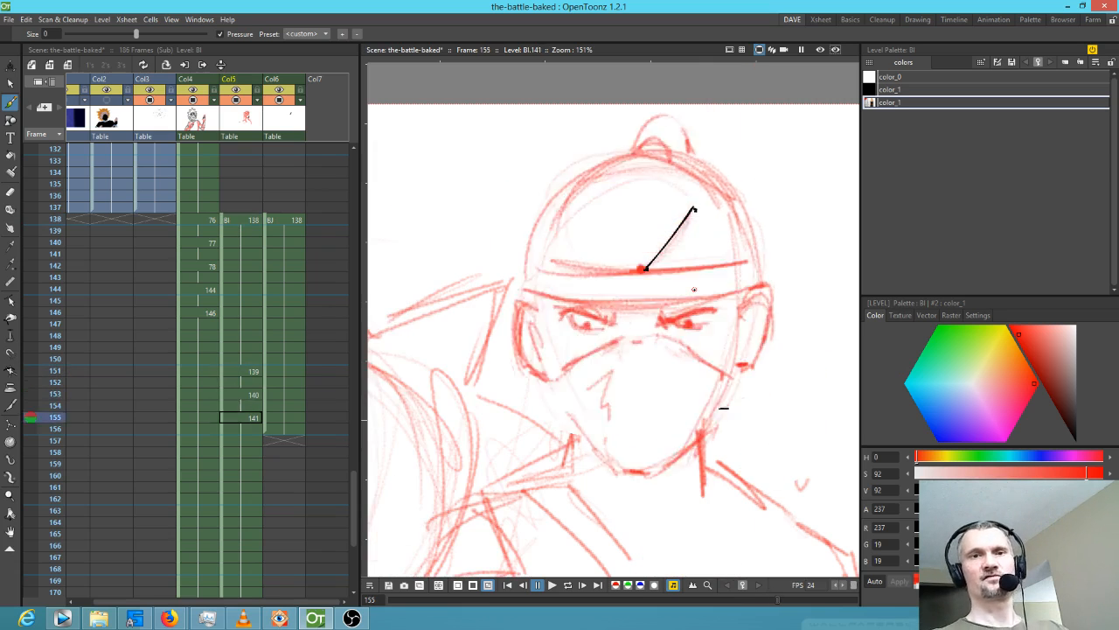
# Delete the Col6 column holding the black guide line.
pyautogui.click(290, 121)
pyautogui.press('Delete')
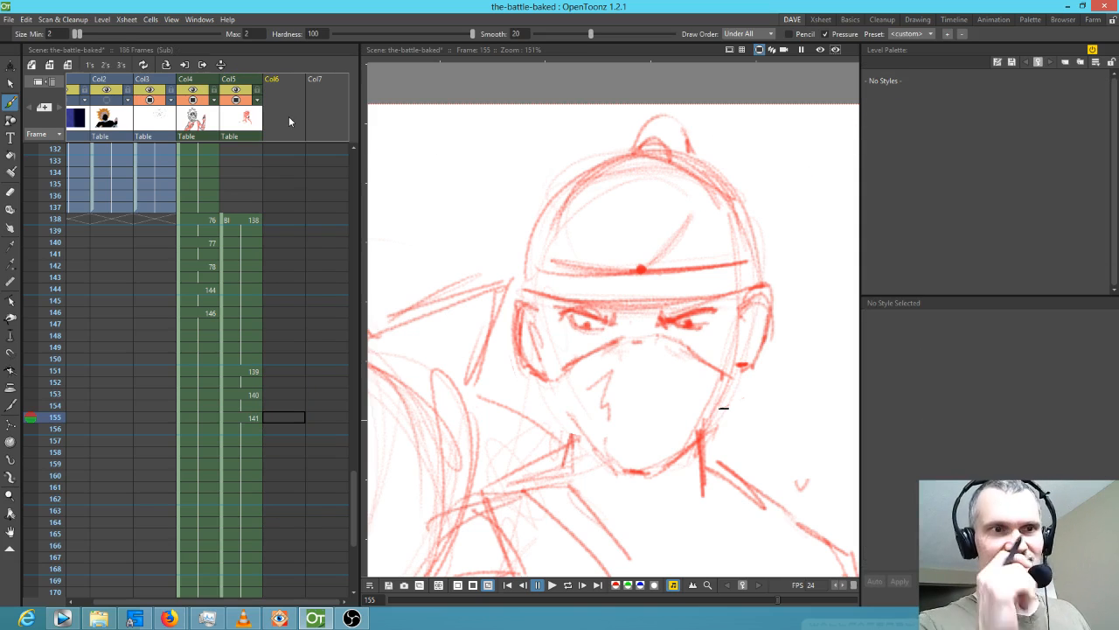
# Go to frame 138 in Col5, undo the black stroke drawn on the headband, and make the red color_1 style active.
pyautogui.click(242, 222)
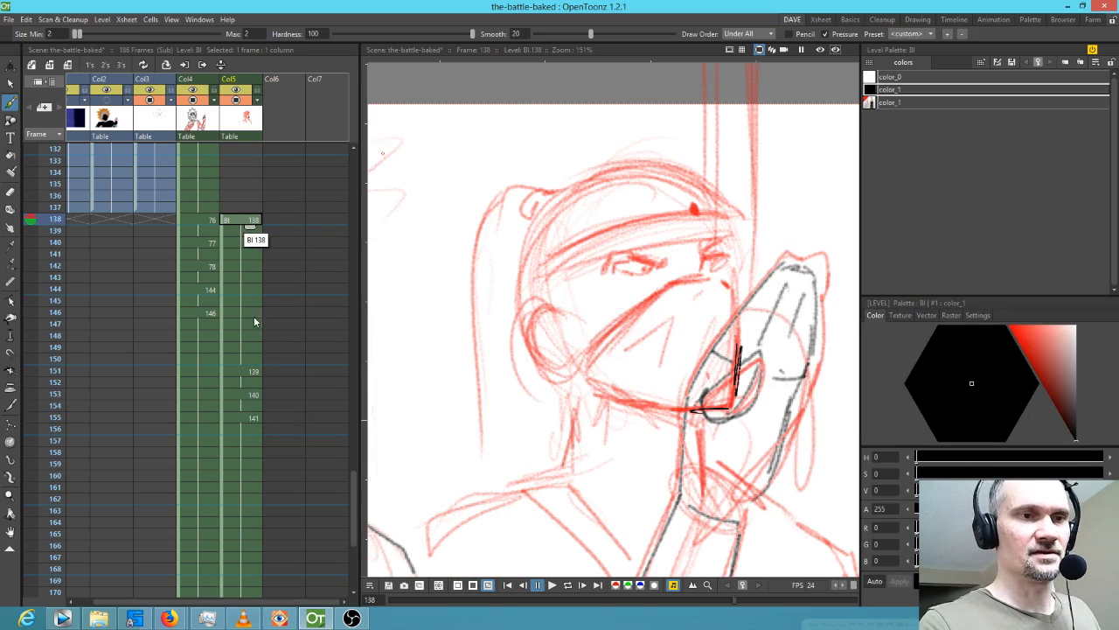
pyautogui.moveTo(552, 266); pyautogui.dragTo(570, 259)
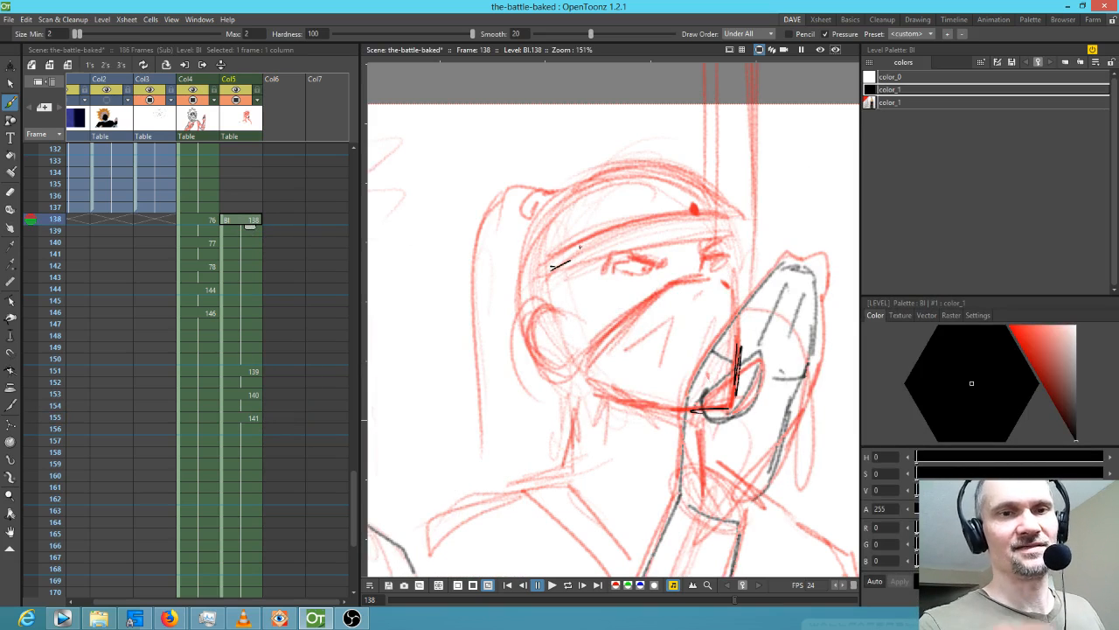
pyautogui.hotkey('ctrl', 'z')
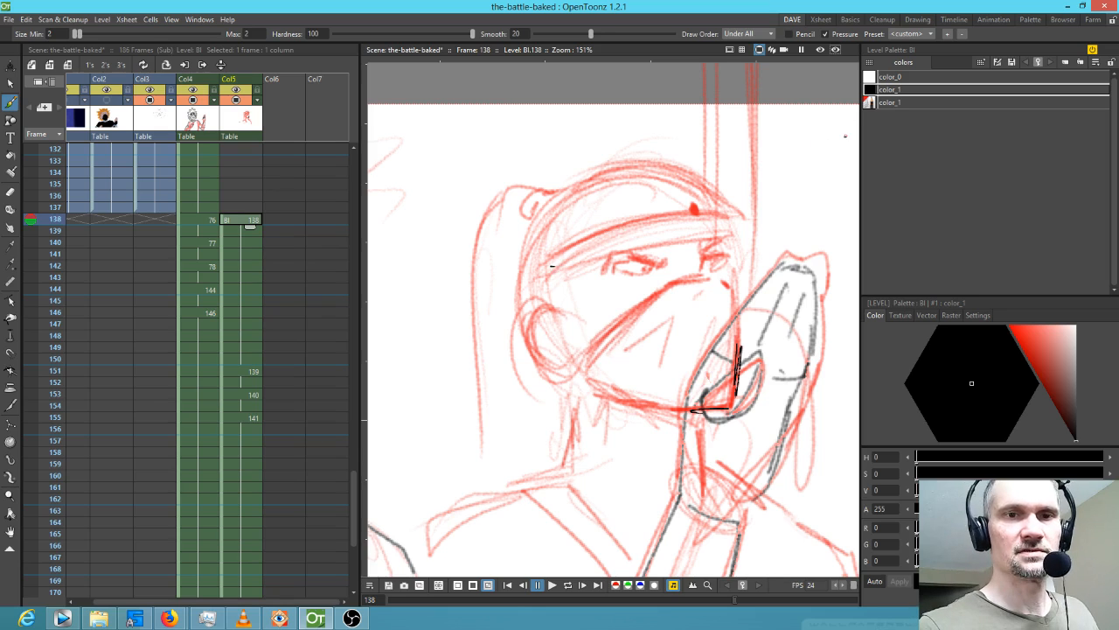
pyautogui.click(891, 103)
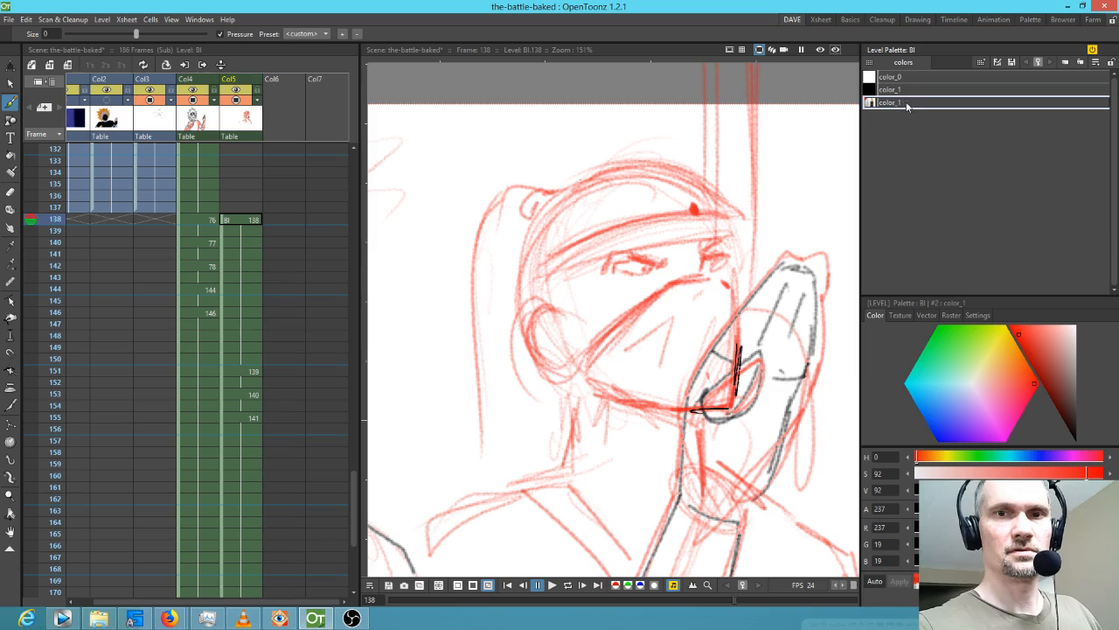
# Sketch the topknot's tie and rounded hair loop in red on frames 151 and 153, using frames 138 and 155 as reference.
pyautogui.press('.')
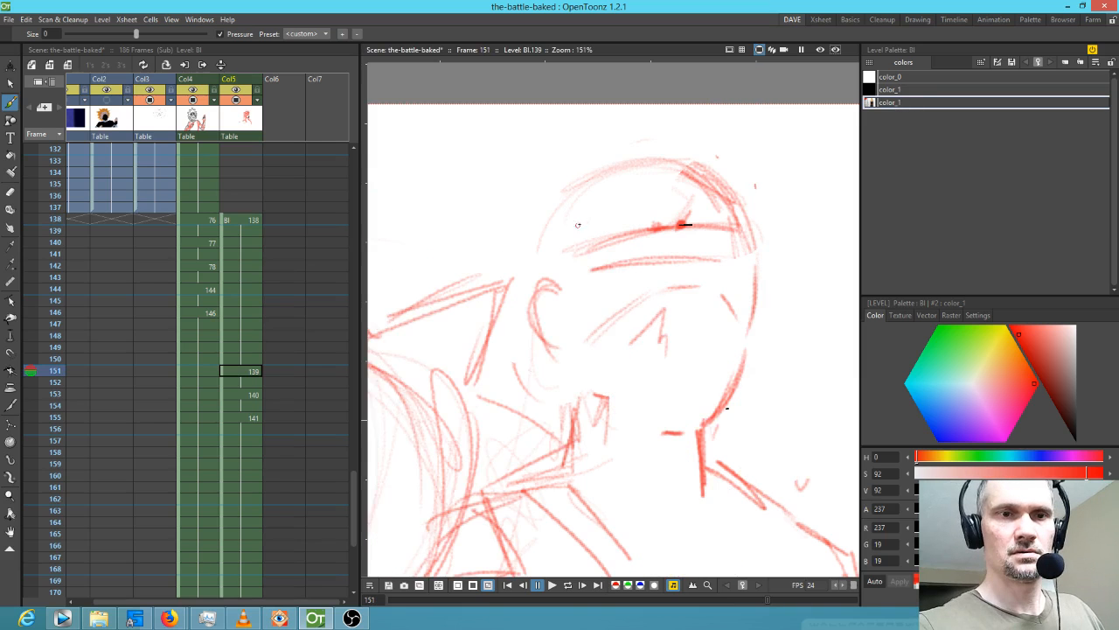
pyautogui.press(',')
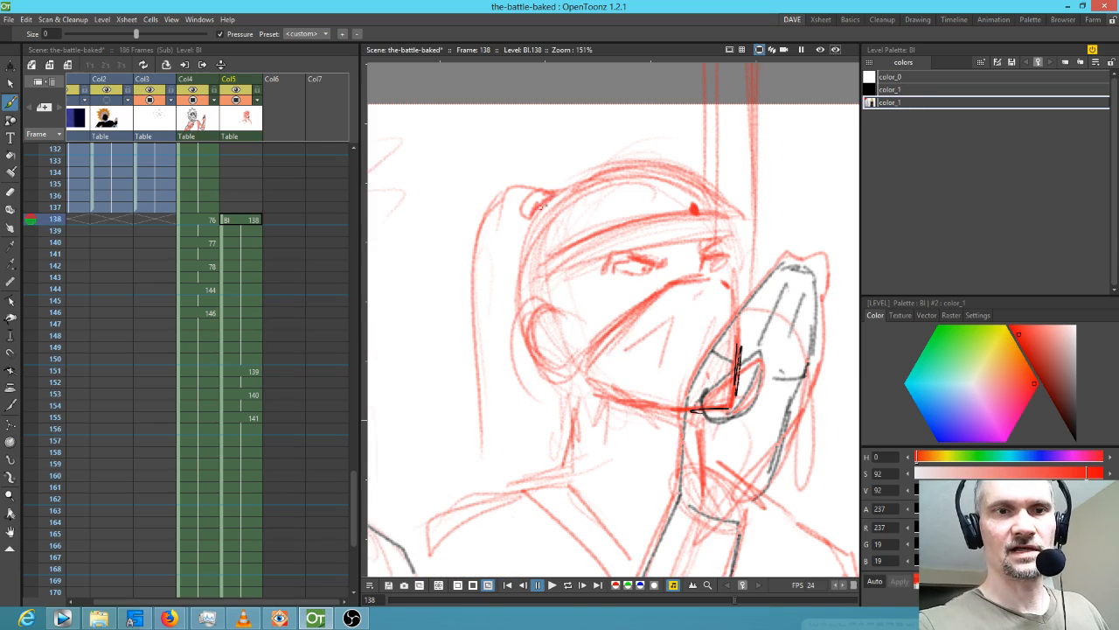
pyautogui.press('.')
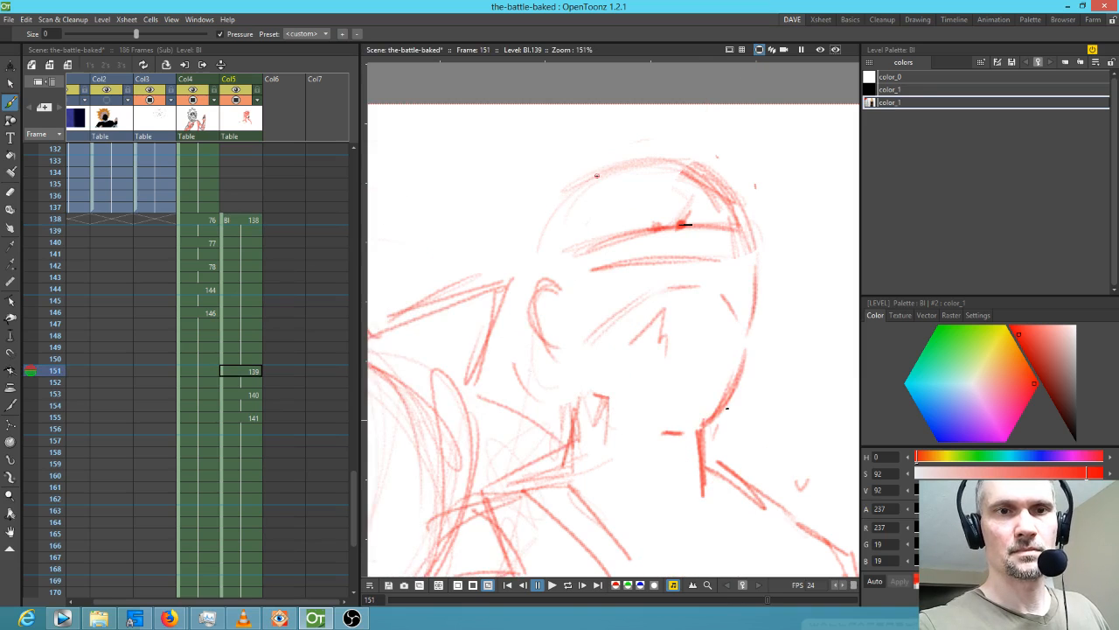
pyautogui.press('.')
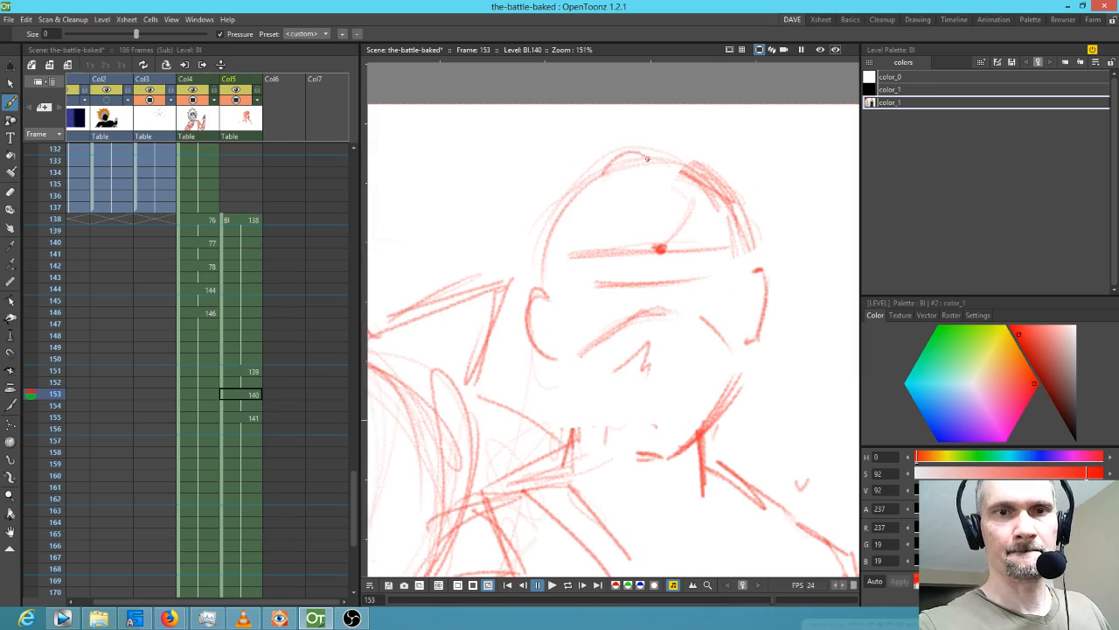
pyautogui.press('.')
pyautogui.moveTo(635, 150)
pyautogui.mouseDown()
pyautogui.moveTo(686, 133)
pyautogui.moveTo(677, 120)
pyautogui.mouseUp()
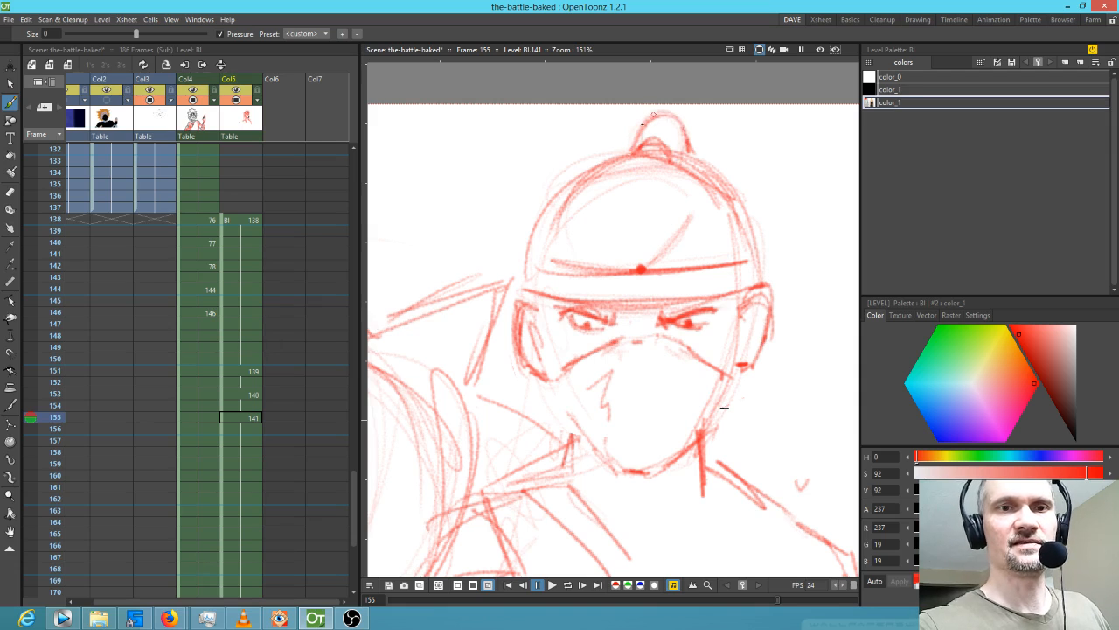
pyautogui.press(',')
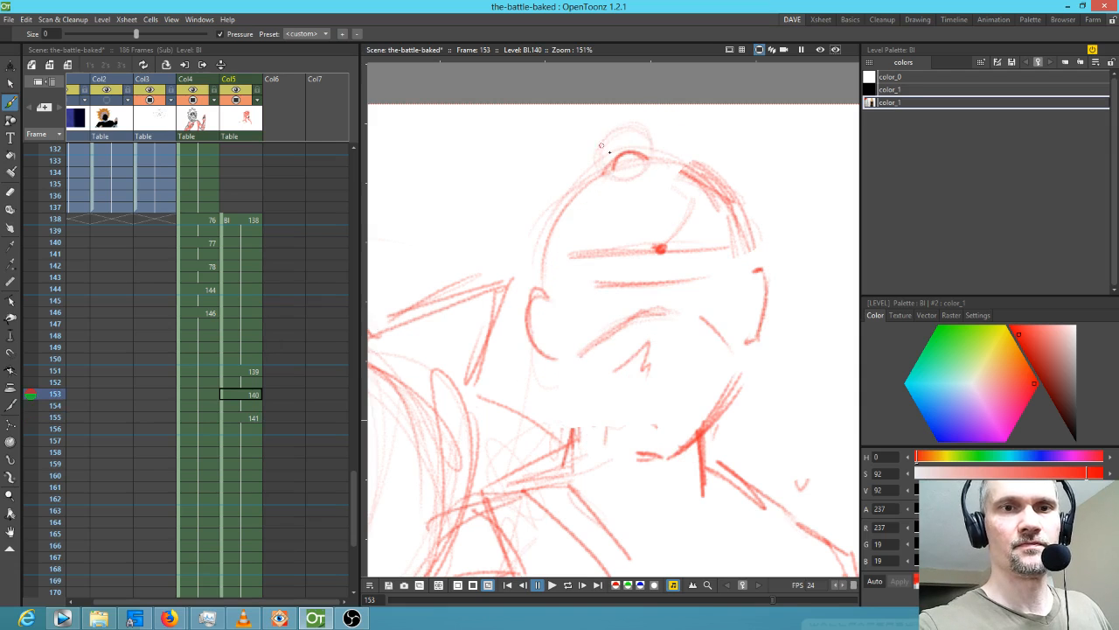
pyautogui.press(',')
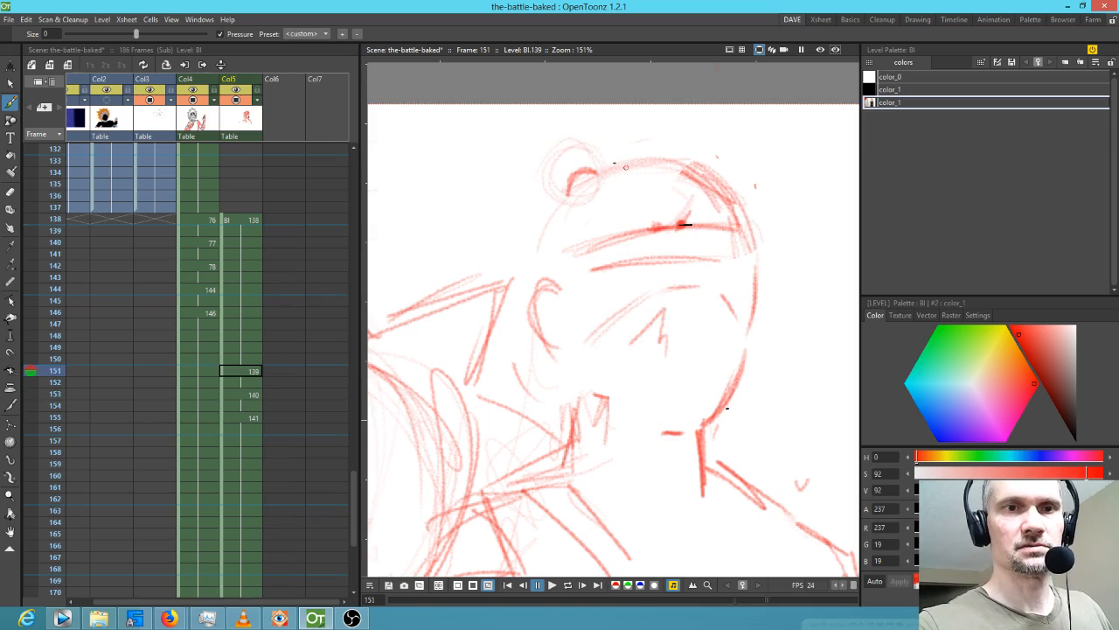
pyautogui.press(',')
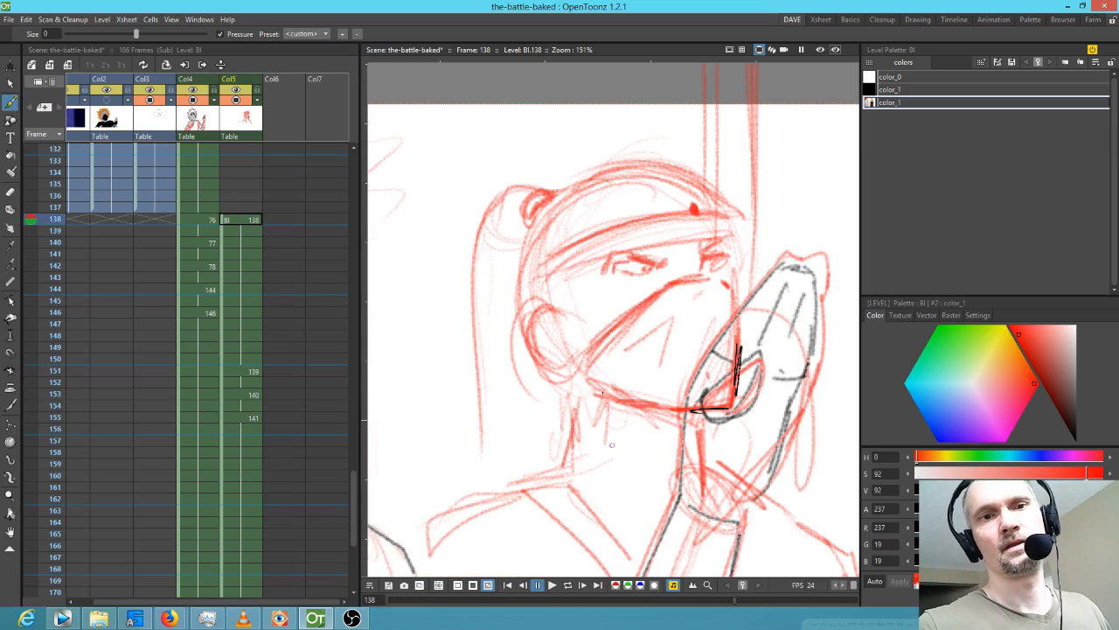
# Darken the ponytail's outer line on frame 138 and outline the hair loop in red on frames 151 and 153.
pyautogui.moveTo(534, 197)
pyautogui.mouseDown()
pyautogui.moveTo(487, 202)
pyautogui.moveTo(476, 234)
pyautogui.moveTo(484, 451)
pyautogui.mouseUp()
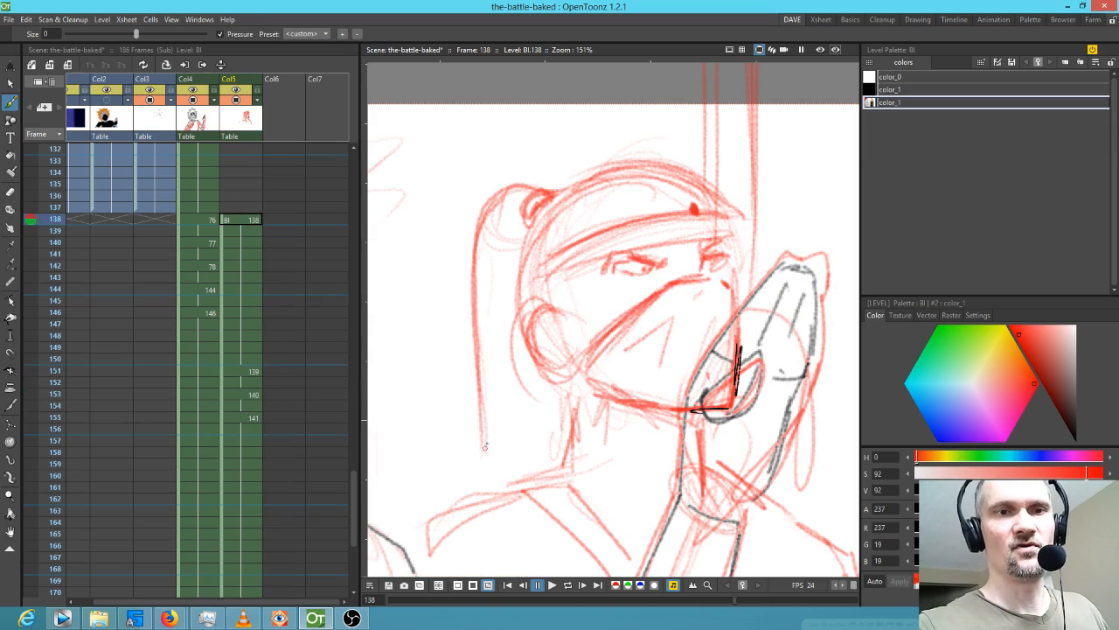
pyautogui.press('.')
pyautogui.moveTo(597, 168)
pyautogui.mouseDown()
pyautogui.moveTo(579, 145)
pyautogui.moveTo(556, 152)
pyautogui.moveTo(546, 239)
pyautogui.mouseUp()
pyautogui.press('.')
pyautogui.moveTo(654, 156)
pyautogui.mouseDown()
pyautogui.moveTo(636, 125)
pyautogui.moveTo(601, 170)
pyautogui.moveTo(695, 138)
pyautogui.moveTo(701, 166)
pyautogui.mouseUp()
pyautogui.press('.')
pyautogui.press(',')
pyautogui.press(',')
pyautogui.press(',')
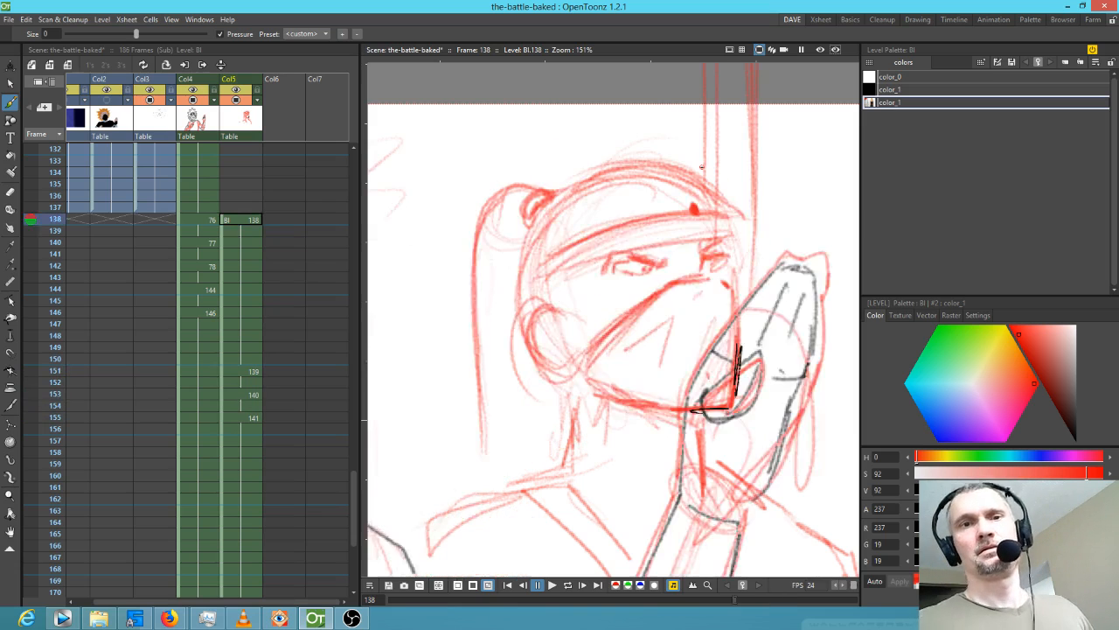
# Erase the tall hair loop on frame 151 and redraw it lower and wider, with the ponytail falling behind the head.
pyautogui.press('.')
pyautogui.press('.')
pyautogui.press('.')
pyautogui.press(',')
pyautogui.press(',')
pyautogui.press(',')
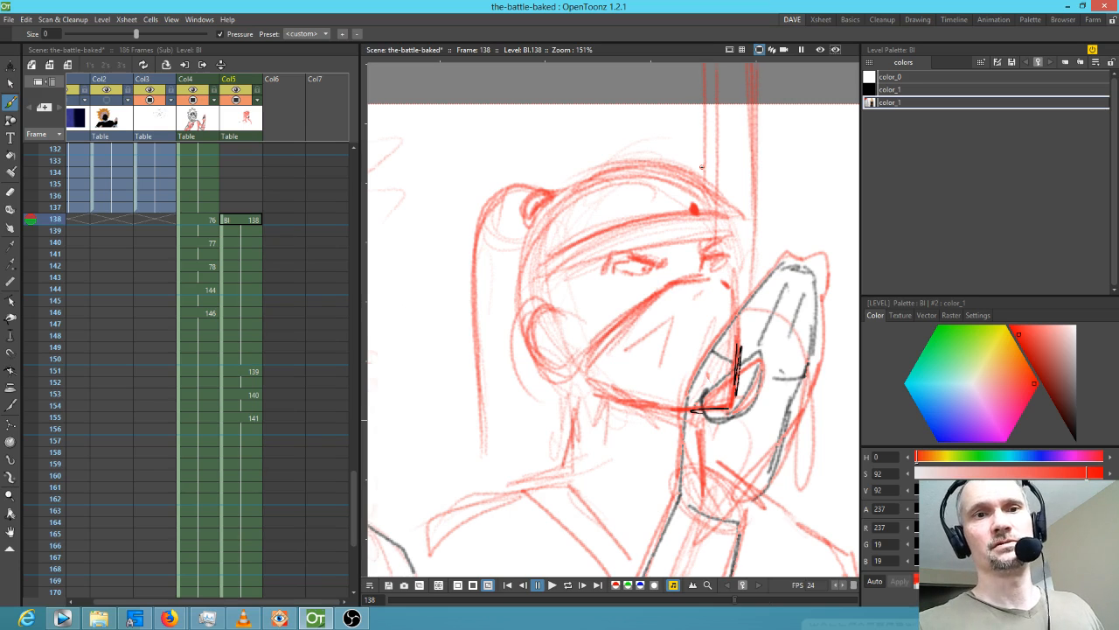
pyautogui.press('.')
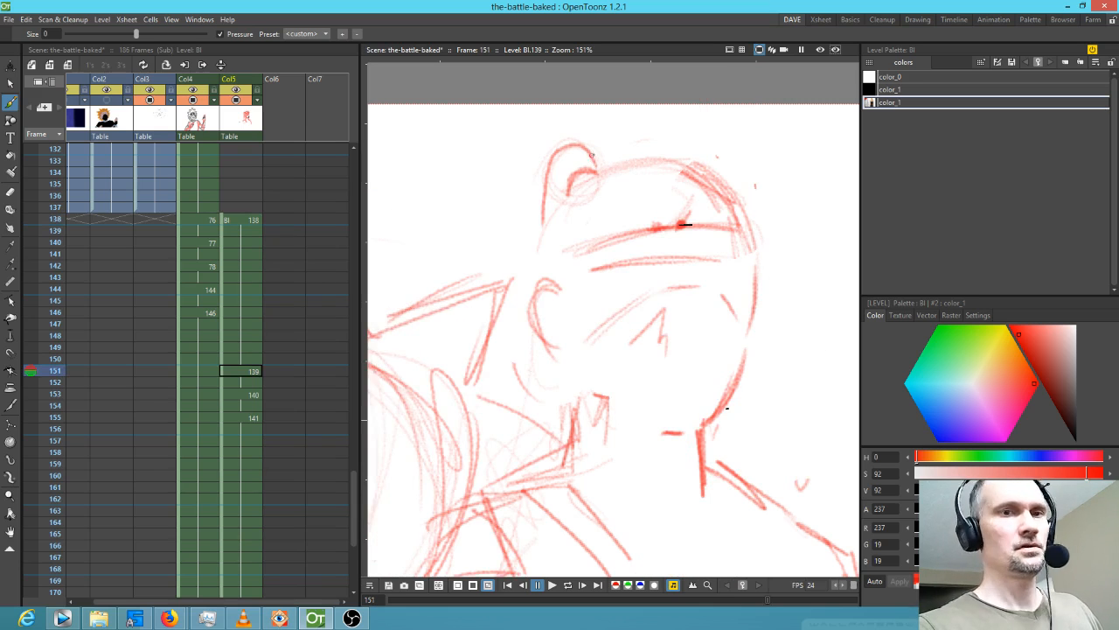
pyautogui.press('e')
pyautogui.moveTo(594, 145)
pyautogui.mouseDown()
pyautogui.moveTo(551, 143)
pyautogui.moveTo(594, 164)
pyautogui.mouseUp()
pyautogui.moveTo(568, 184)
pyautogui.mouseDown()
pyautogui.moveTo(601, 163)
pyautogui.moveTo(561, 187)
pyautogui.moveTo(592, 170)
pyautogui.moveTo(545, 166)
pyautogui.moveTo(589, 167)
pyautogui.moveTo(536, 182)
pyautogui.moveTo(534, 223)
pyautogui.mouseUp()
pyautogui.press(',')
pyautogui.press('.')
# Draw the ponytail sloping down from the topknot on frame 153 and compare it with the neighbouring poses.
pyautogui.press('.')
pyautogui.moveTo(644, 158)
pyautogui.mouseDown()
pyautogui.moveTo(623, 132)
pyautogui.moveTo(648, 149)
pyautogui.moveTo(578, 173)
pyautogui.mouseUp()
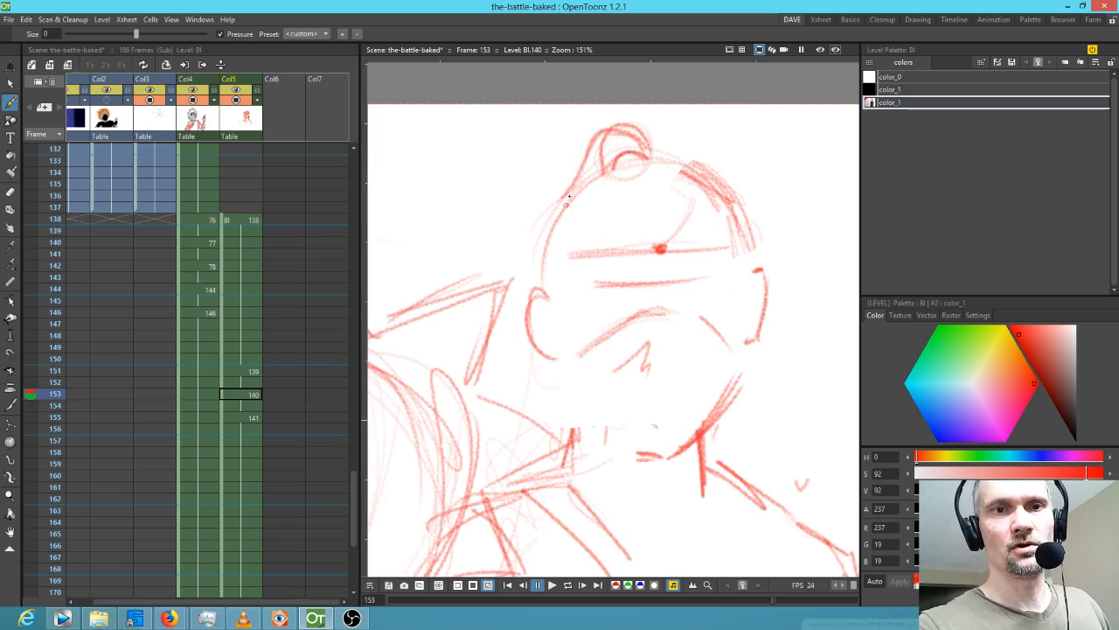
pyautogui.press('.')
pyautogui.press(',')
pyautogui.press(',')
pyautogui.press(',')
pyautogui.press('.')
pyautogui.press('.')
pyautogui.press('.')
# Draw the crown and back-of-head contour in red on frame 151, from below the topknot down toward the ear, checking against frame 138.
pyautogui.press(',')
pyautogui.press(',')
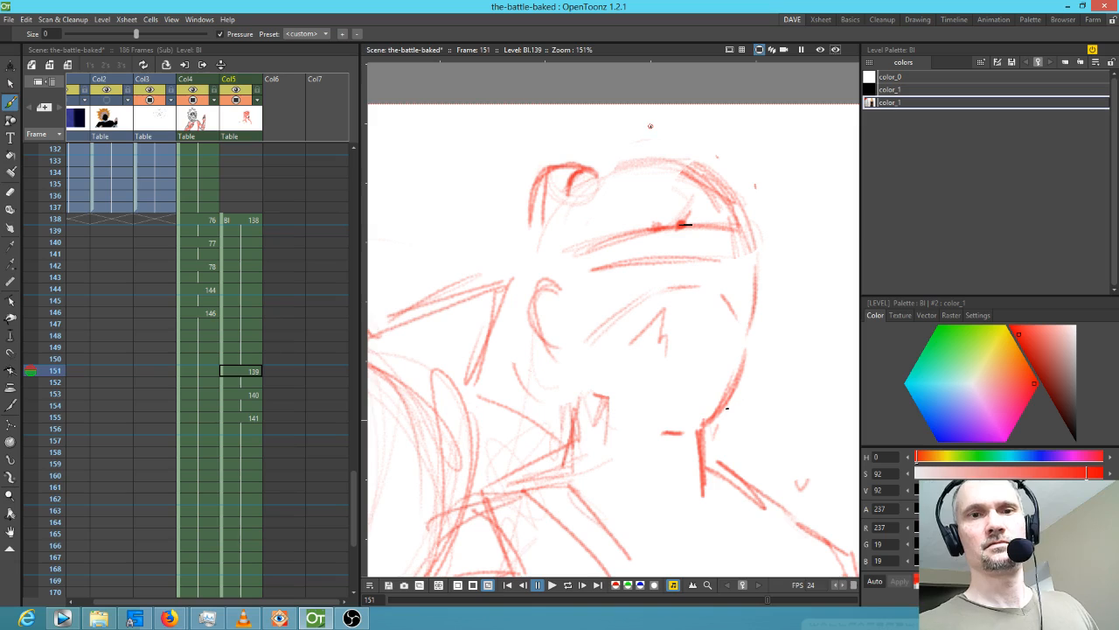
pyautogui.moveTo(549, 221); pyautogui.dragTo(626, 161)
pyautogui.press(',')
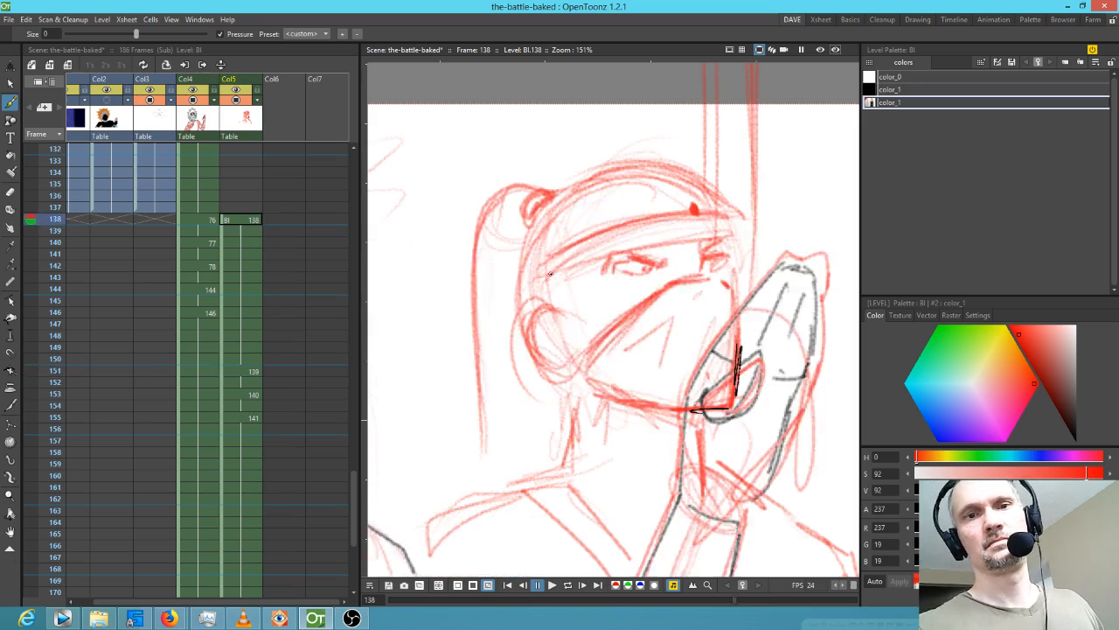
pyautogui.press('.')
pyautogui.press(',')
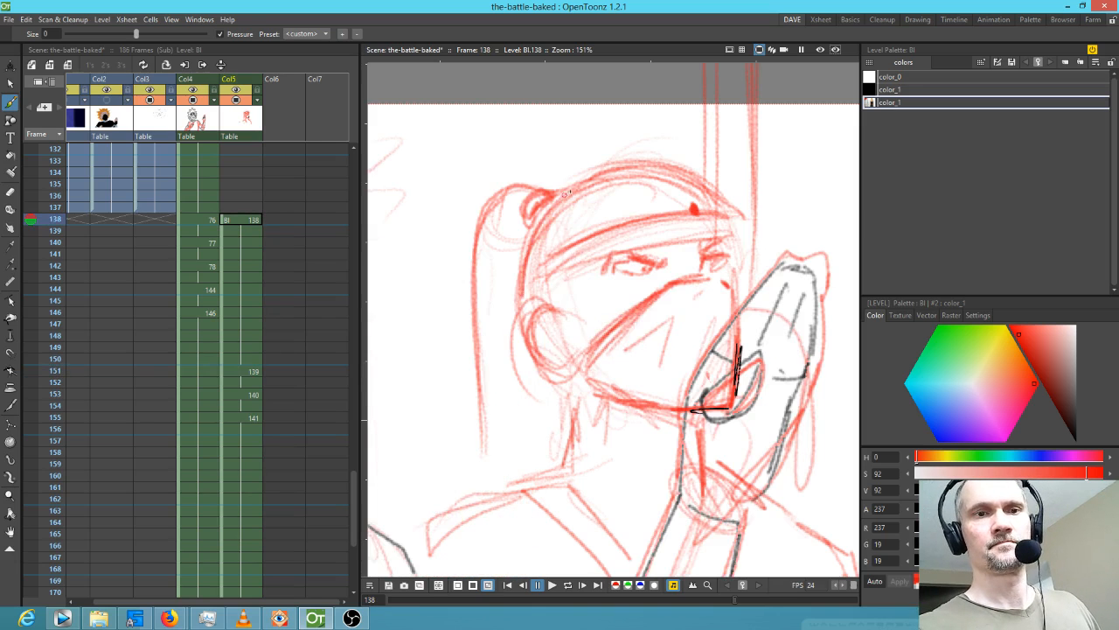
pyautogui.press('.')
pyautogui.moveTo(588, 180); pyautogui.dragTo(537, 271)
pyautogui.press('.')
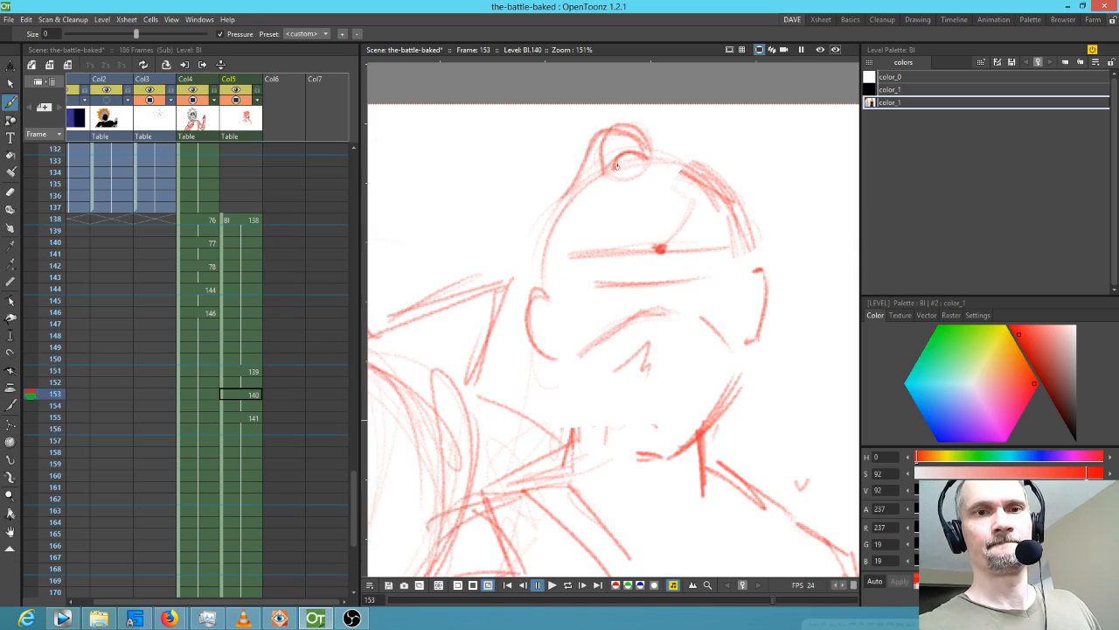
# Compare the eye across the poses and copy a freehand selection around the character's right eye on frame 155.
pyautogui.press('.')
pyautogui.press(',')
pyautogui.press(',')
pyautogui.press(',')
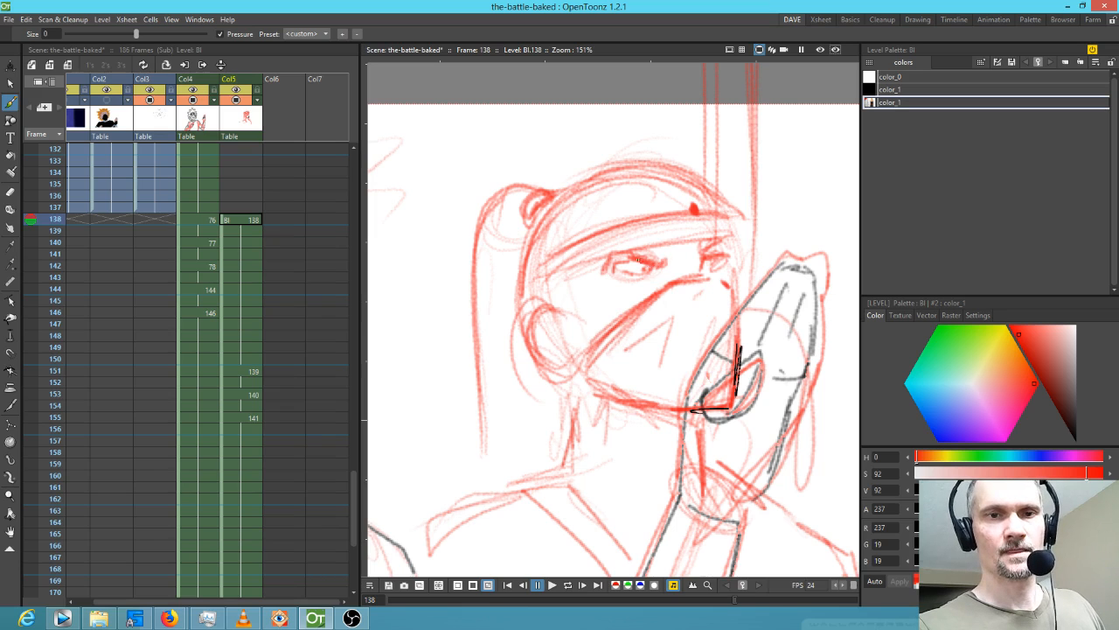
pyautogui.press('.')
pyautogui.press('.')
pyautogui.press('.')
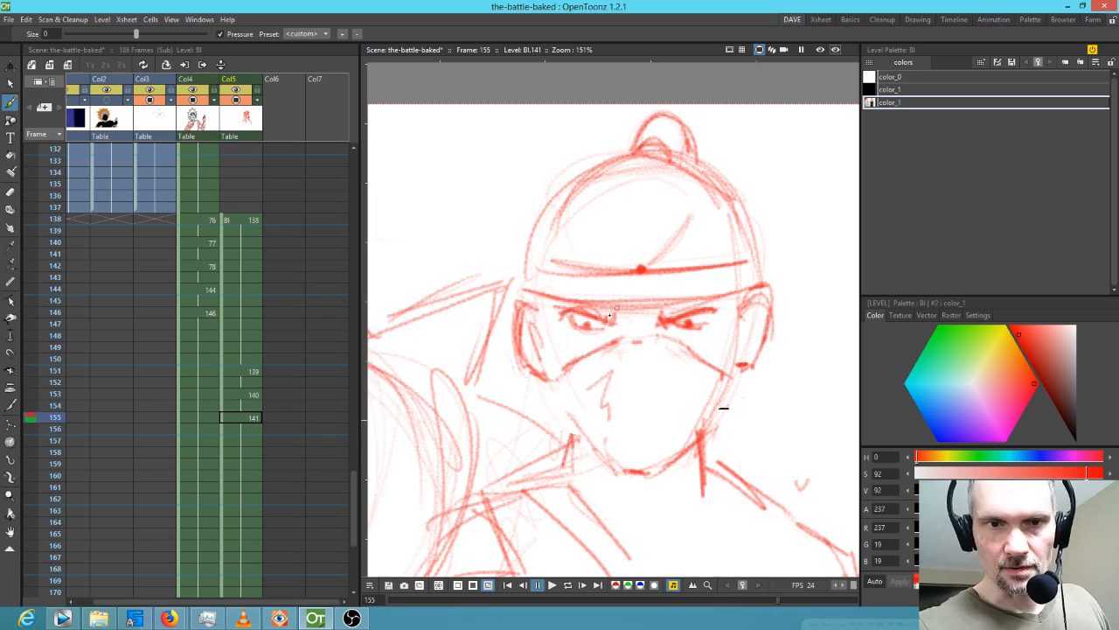
pyautogui.moveTo(573, 316); pyautogui.dragTo(602, 328)
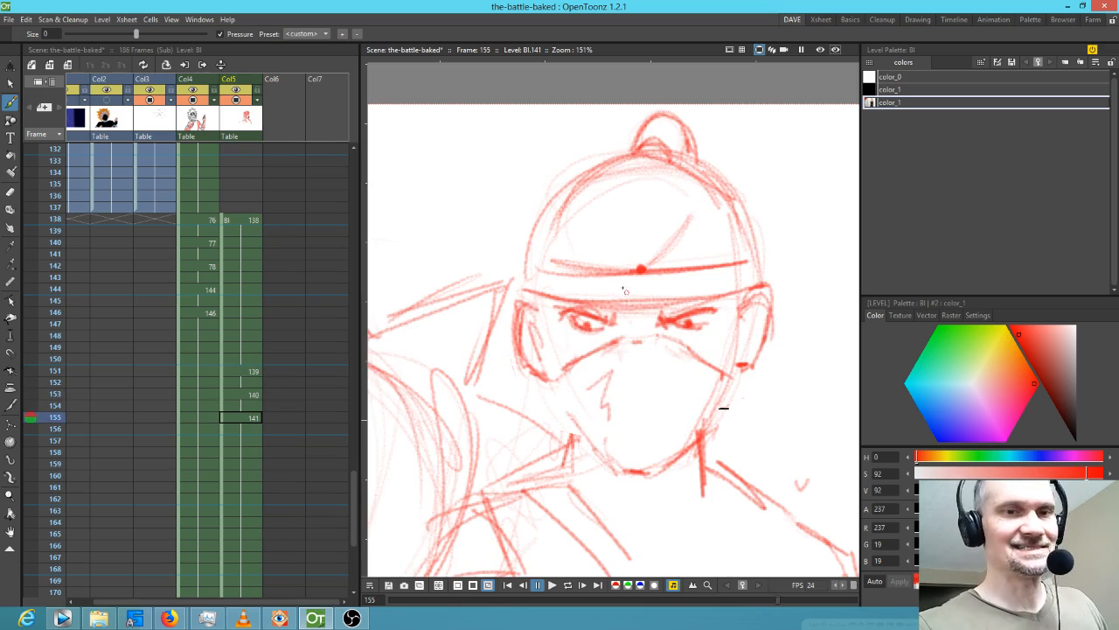
pyautogui.press('s')
pyautogui.moveTo(623, 316)
pyautogui.mouseDown()
pyautogui.moveTo(586, 308)
pyautogui.moveTo(603, 303)
pyautogui.mouseUp()
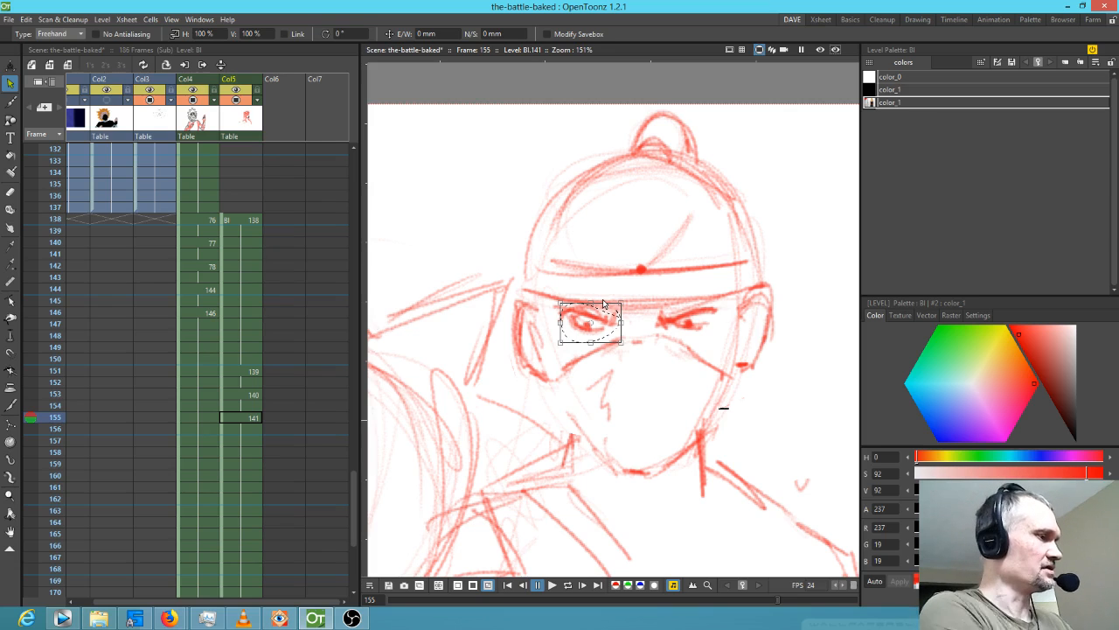
# Paste the eye onto frame 153, rotate it 7.84°, and move it 11.76 mm E/W and 11 mm N/S, under the headband.
pyautogui.press(',')
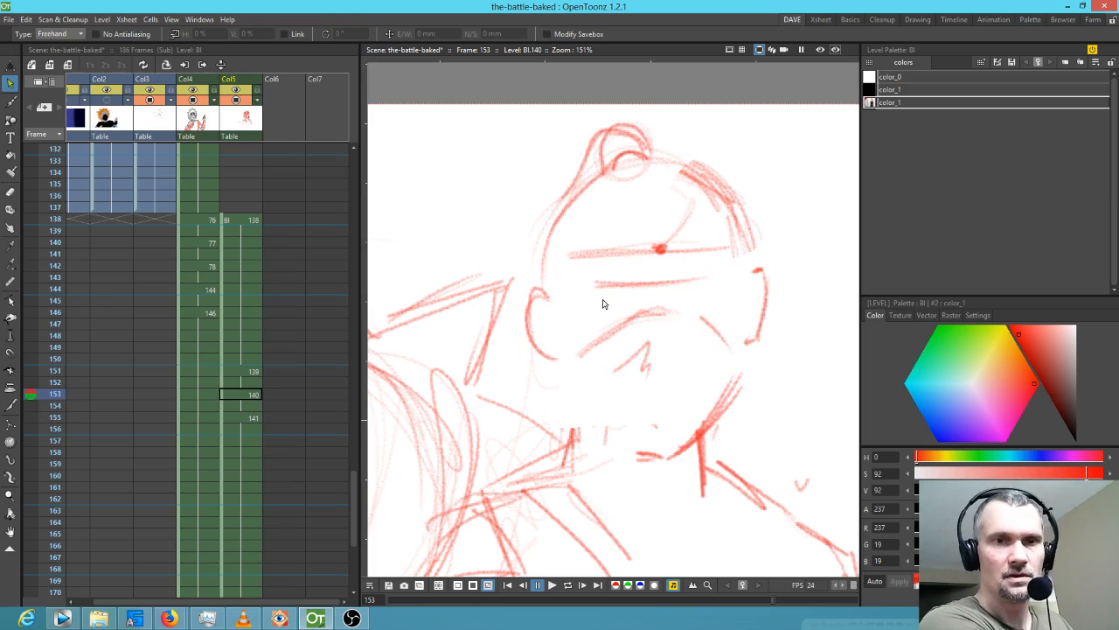
pyautogui.hotkey('ctrl', 'v')
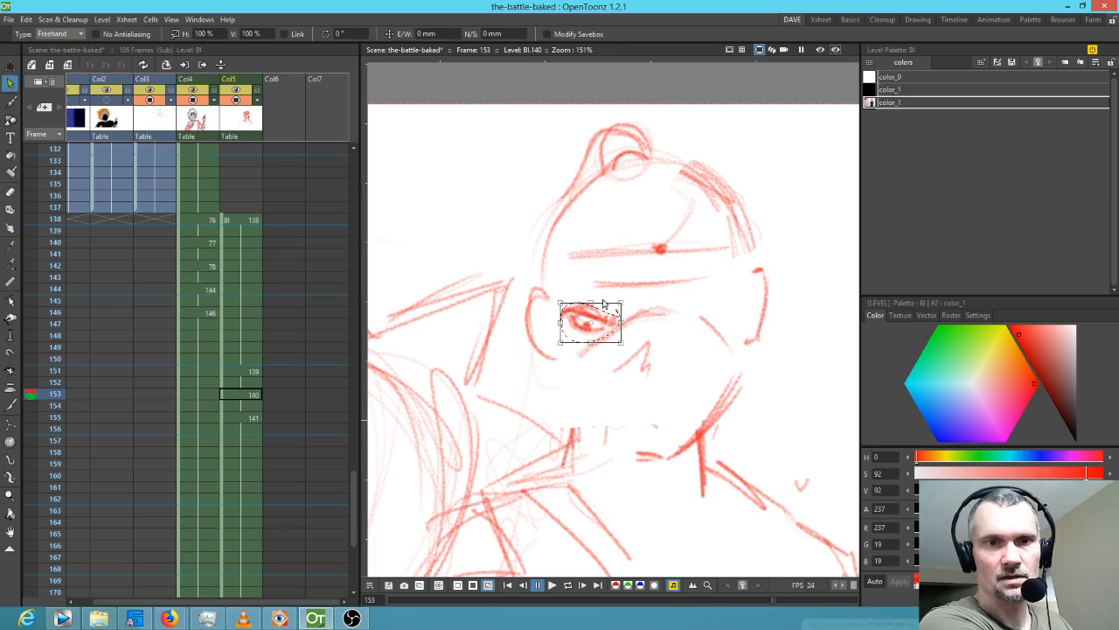
pyautogui.moveTo(604, 304); pyautogui.dragTo(628, 284)
pyautogui.moveTo(655, 325); pyautogui.dragTo(614, 305)
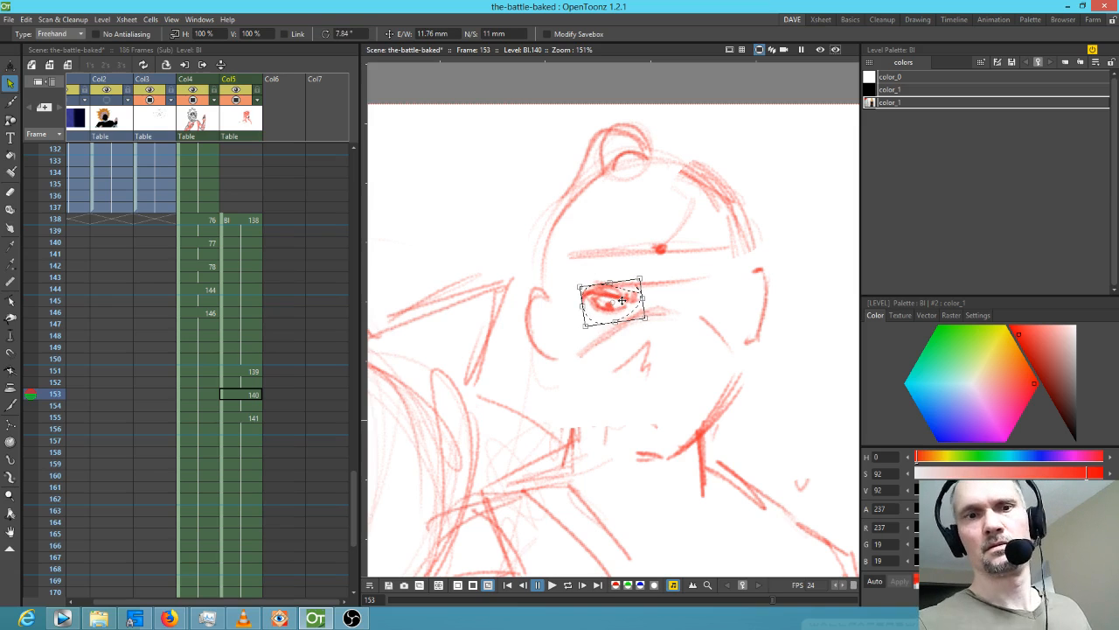
# Paste the eye onto frame 151, rotate it 10.08°, place it at 26.58 mm E/W and 26.2 mm N/S, and compare the poses.
pyautogui.press(',')
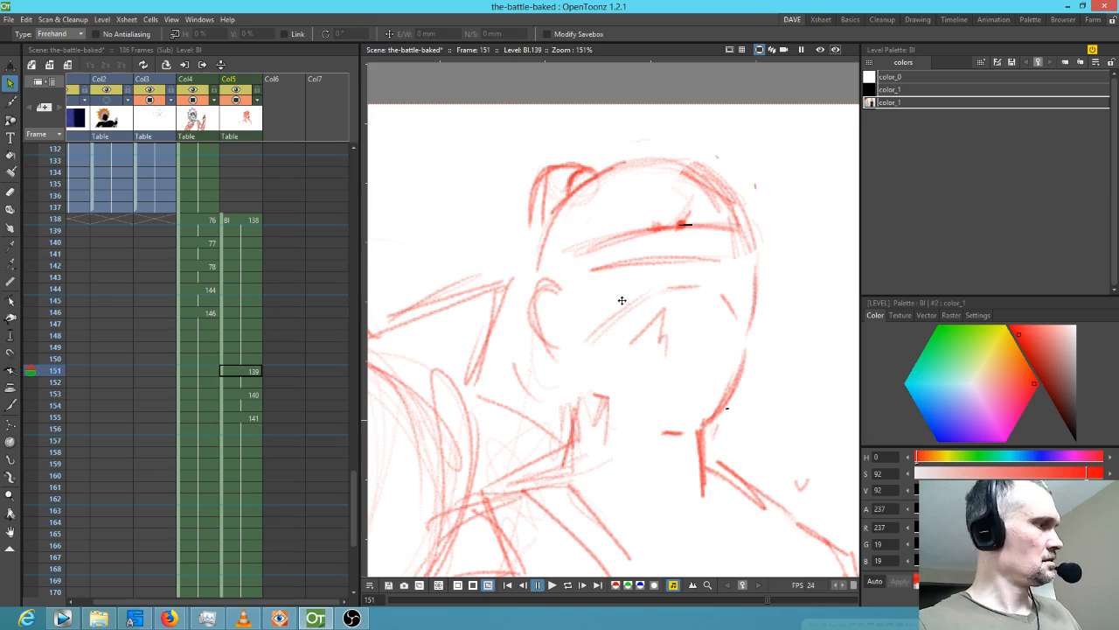
pyautogui.hotkey('ctrl', 'v')
pyautogui.moveTo(598, 321)
pyautogui.mouseDown()
pyautogui.moveTo(646, 280)
pyautogui.moveTo(674, 300)
pyautogui.moveTo(650, 281)
pyautogui.mouseUp()
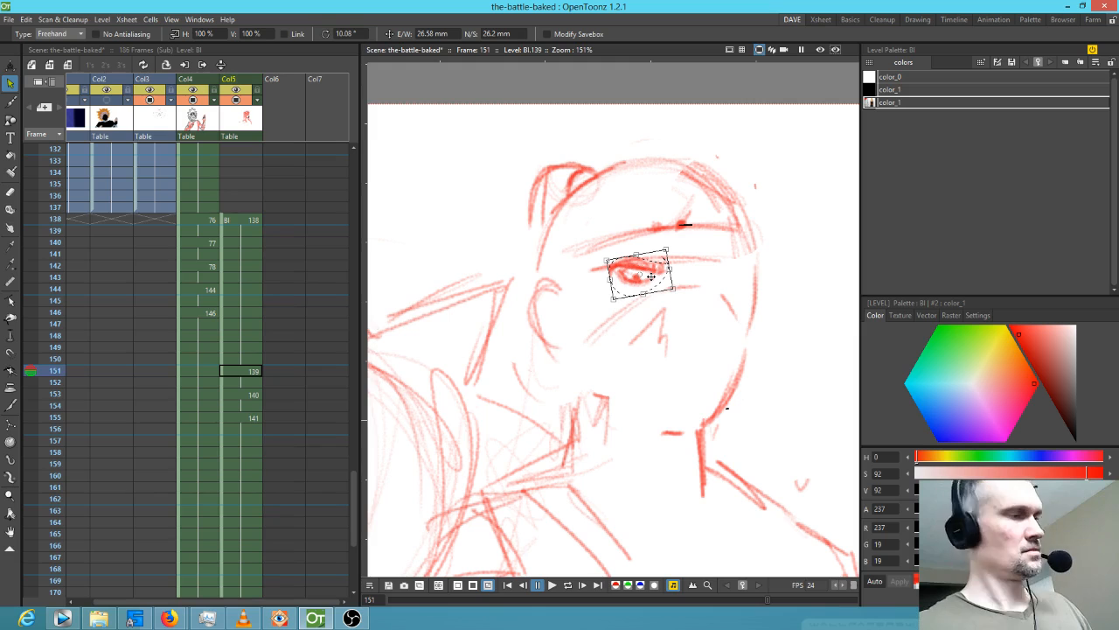
pyautogui.press(',')
pyautogui.press('.')
pyautogui.press('.')
pyautogui.press('.')
pyautogui.press(',')
pyautogui.press(',')
pyautogui.press(',')
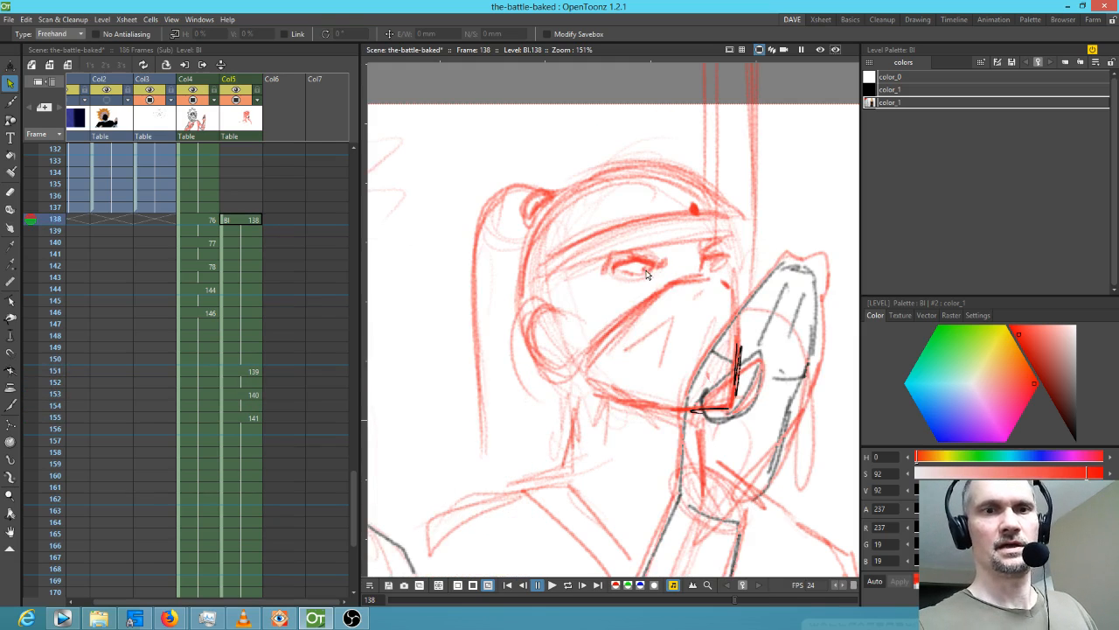
# Add a red pupil to the near eye on frame 138 with the brush and check it against the eyes on frames 151 to 155.
pyautogui.press('b')
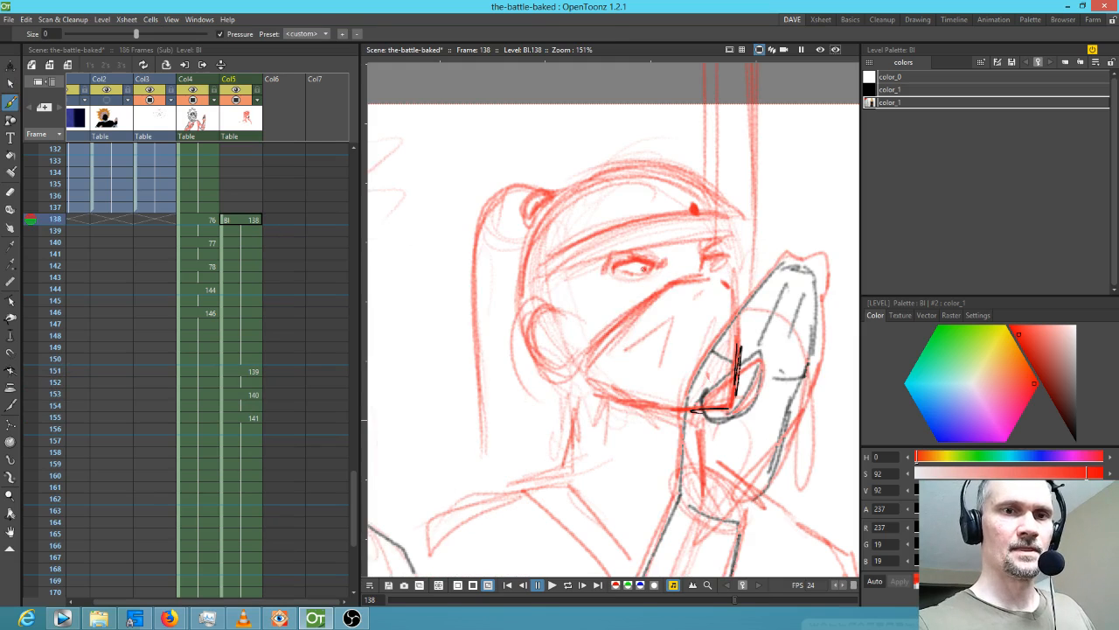
pyautogui.press('.')
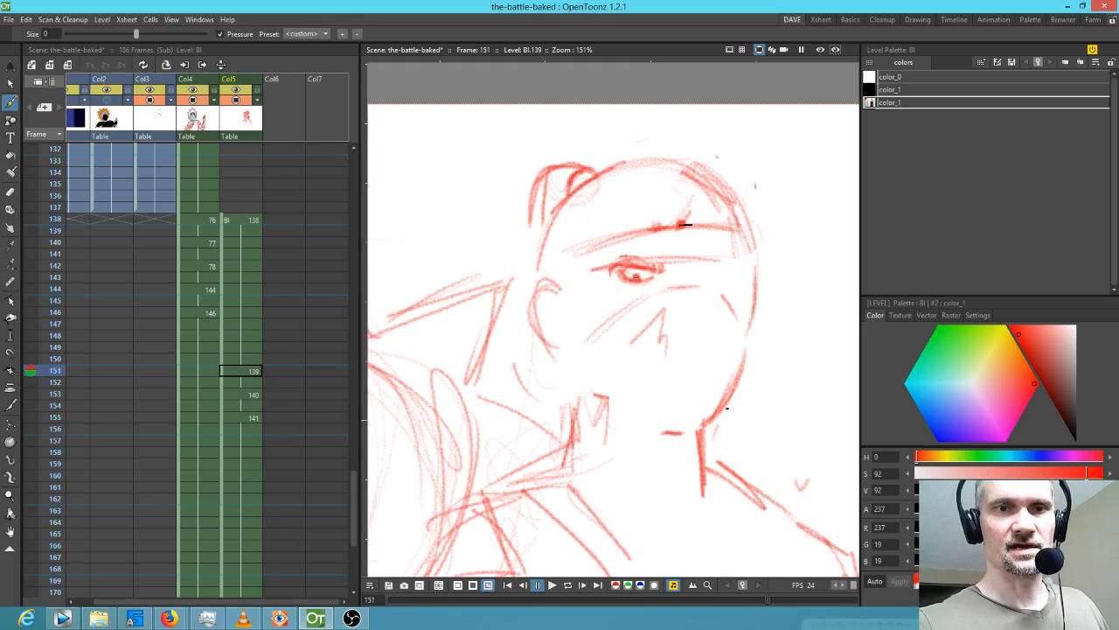
pyautogui.press('.')
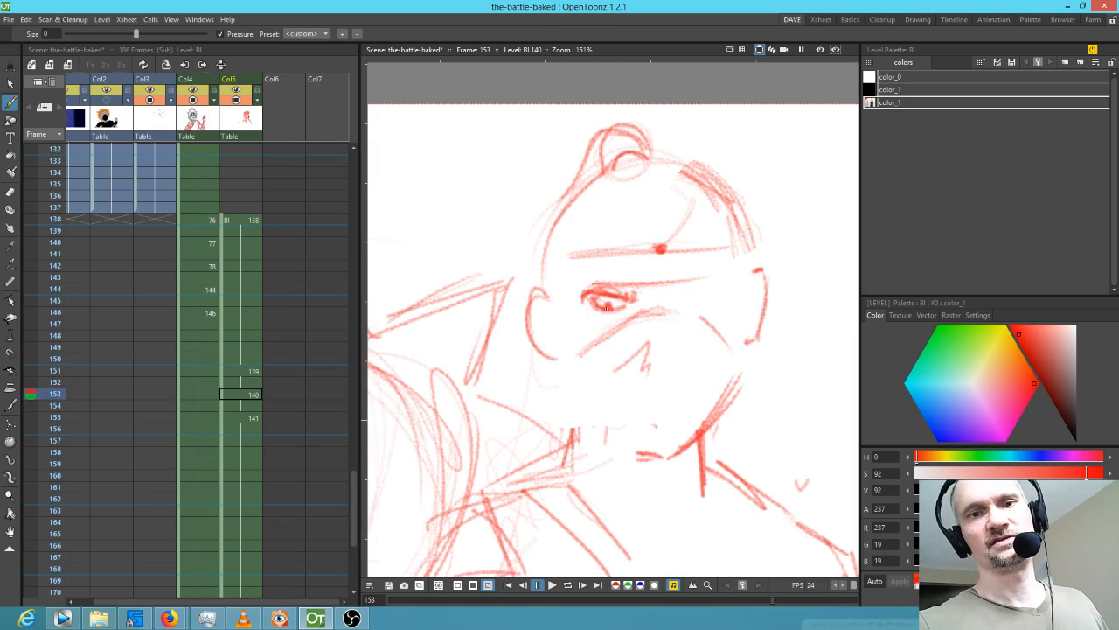
pyautogui.press('.')
pyautogui.press(',')
pyautogui.press(',')
pyautogui.press(',')
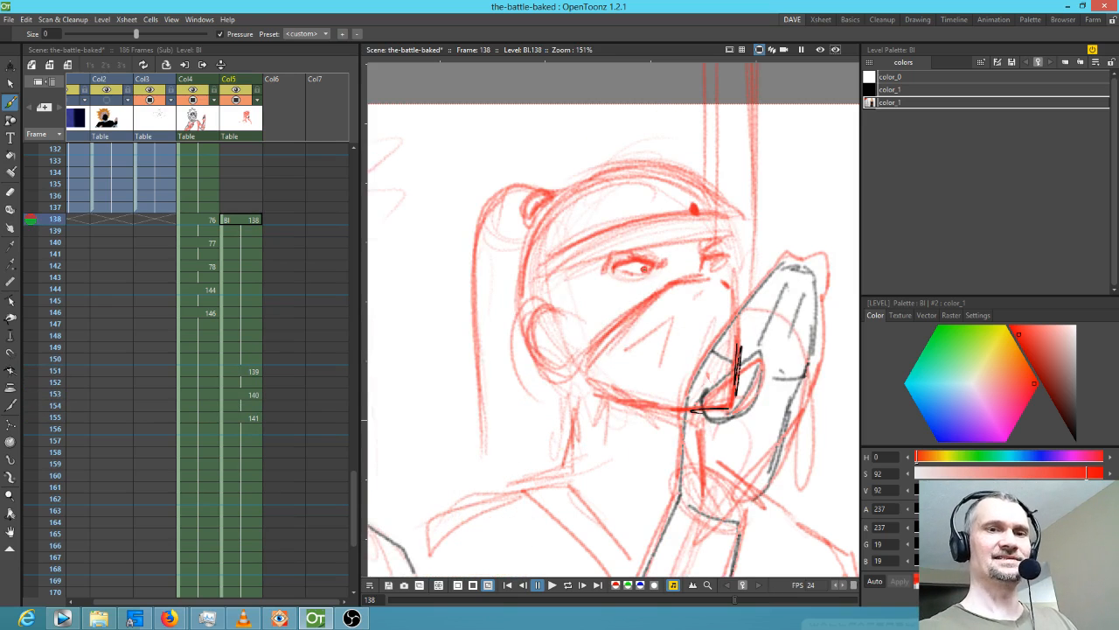
# Sketch the far eye's lid and outline in red on frame 151, checking it against frames 138 and 155.
pyautogui.press('.')
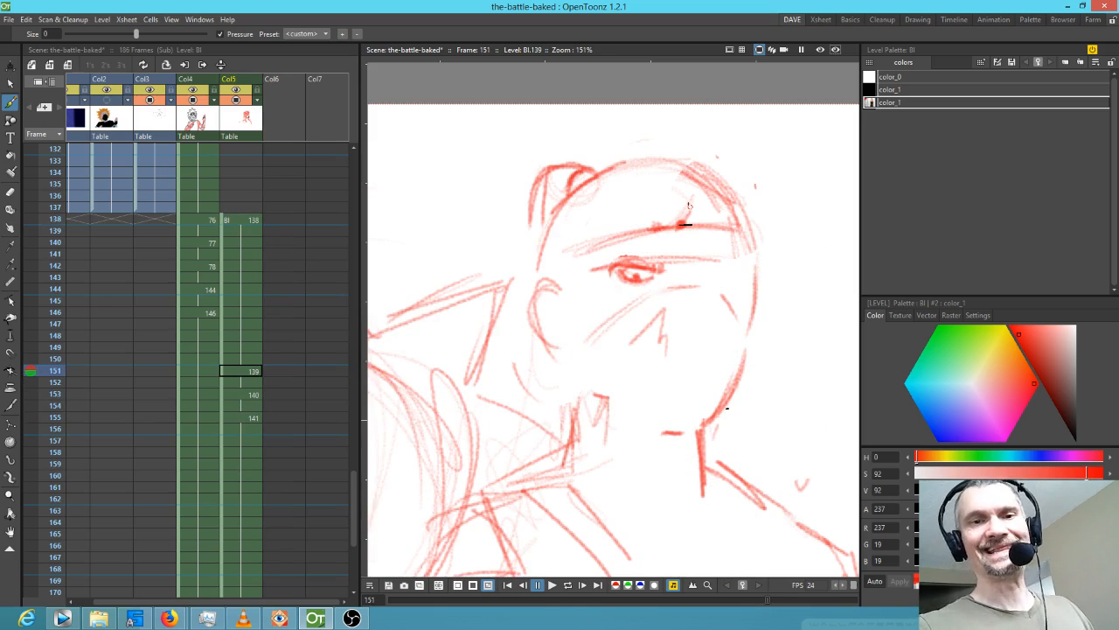
pyautogui.press(',')
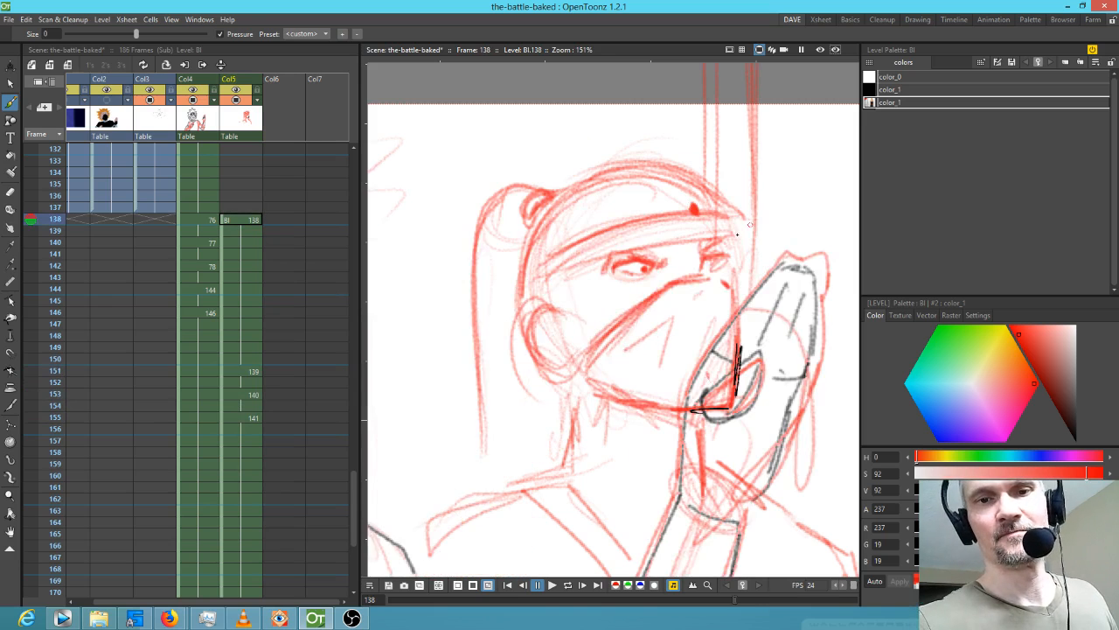
pyautogui.press('.')
pyautogui.moveTo(717, 272)
pyautogui.mouseDown()
pyautogui.moveTo(739, 269)
pyautogui.moveTo(687, 297)
pyautogui.mouseUp()
pyautogui.press('.')
pyautogui.press('.')
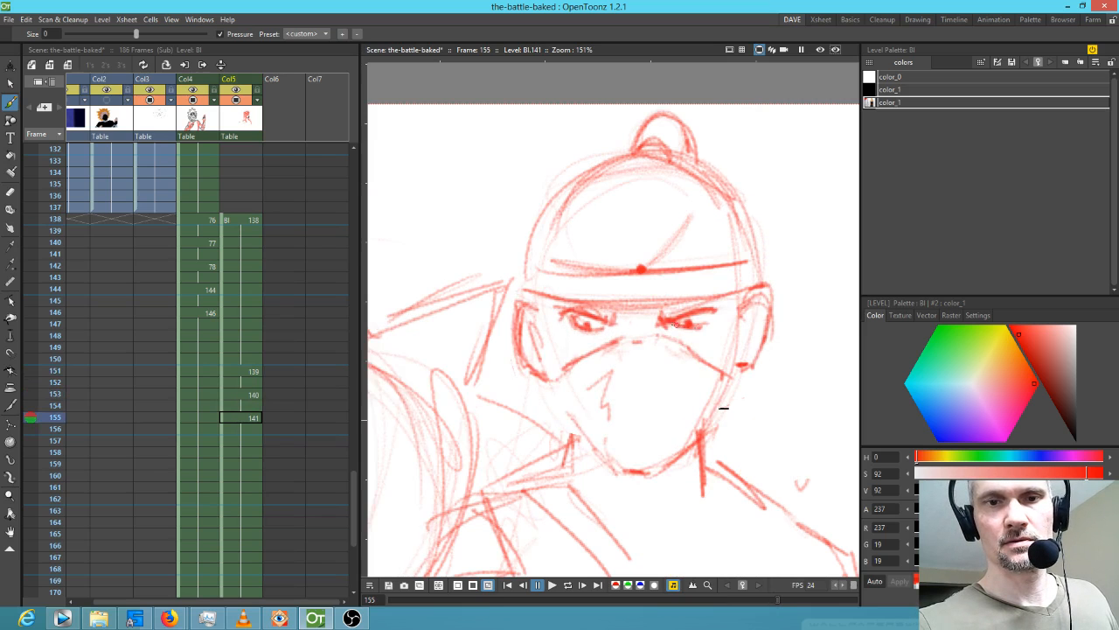
# Sketch the far eye on frame 153 and darken the brow and pupil of the far eye on frame 138.
pyautogui.press(',')
pyautogui.moveTo(686, 293)
pyautogui.mouseDown()
pyautogui.moveTo(727, 289)
pyautogui.moveTo(691, 306)
pyautogui.moveTo(725, 294)
pyautogui.mouseUp()
pyautogui.hotkey('shift', ',')
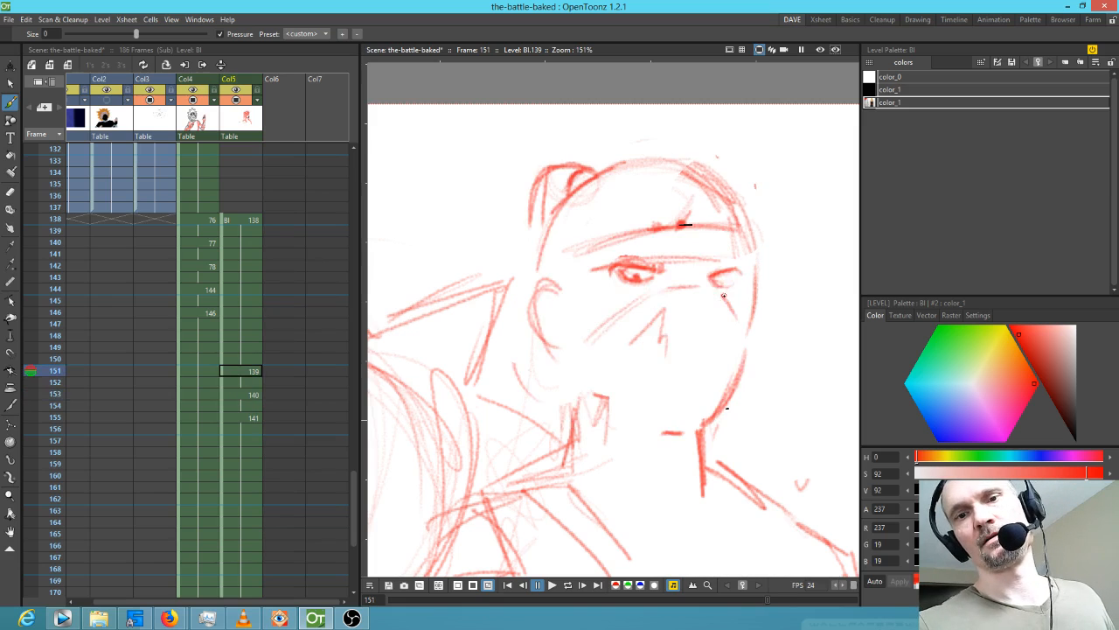
pyautogui.hotkey('shift', ',')
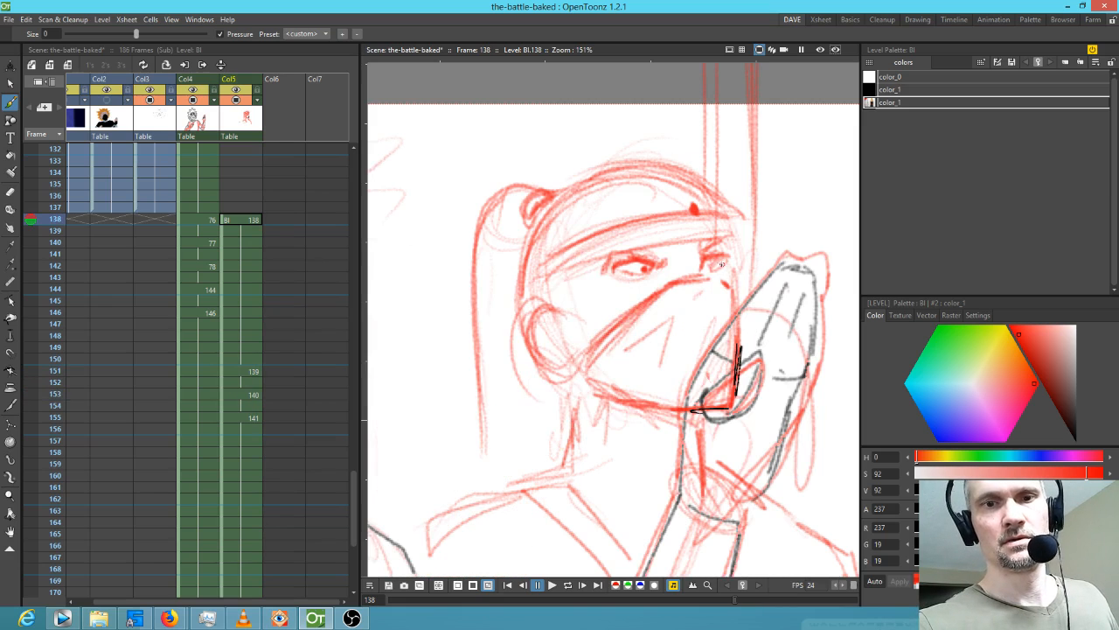
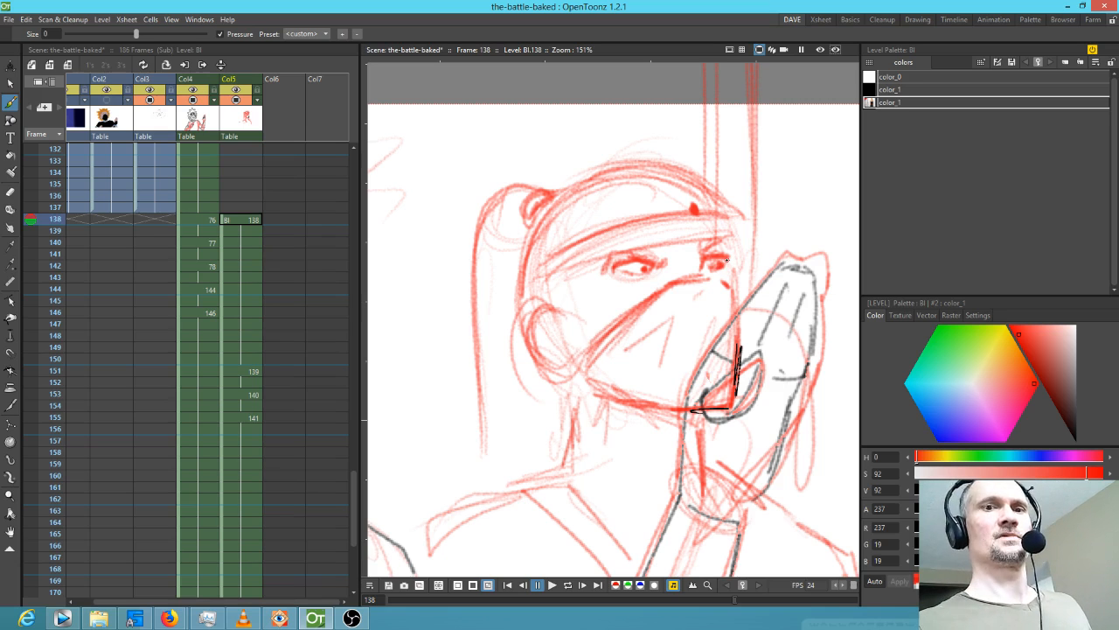
# Darken the far eye's brow and pupil on frame 151 and touch up the eyes on frames 153 and 155.
pyautogui.hotkey('shift', '.')
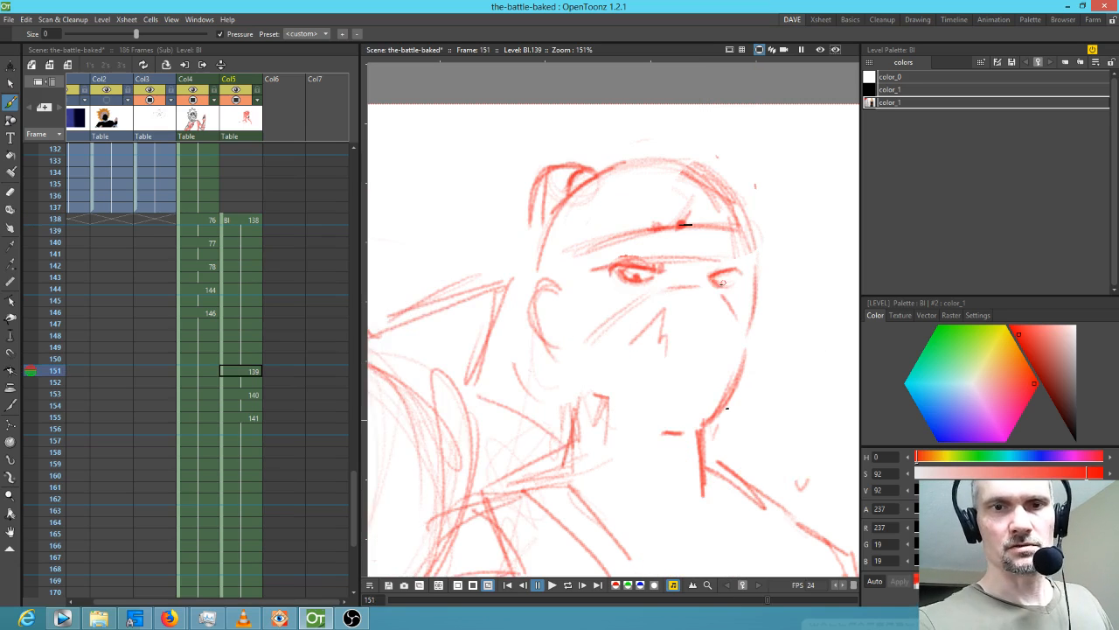
pyautogui.moveTo(711, 276); pyautogui.dragTo(743, 270)
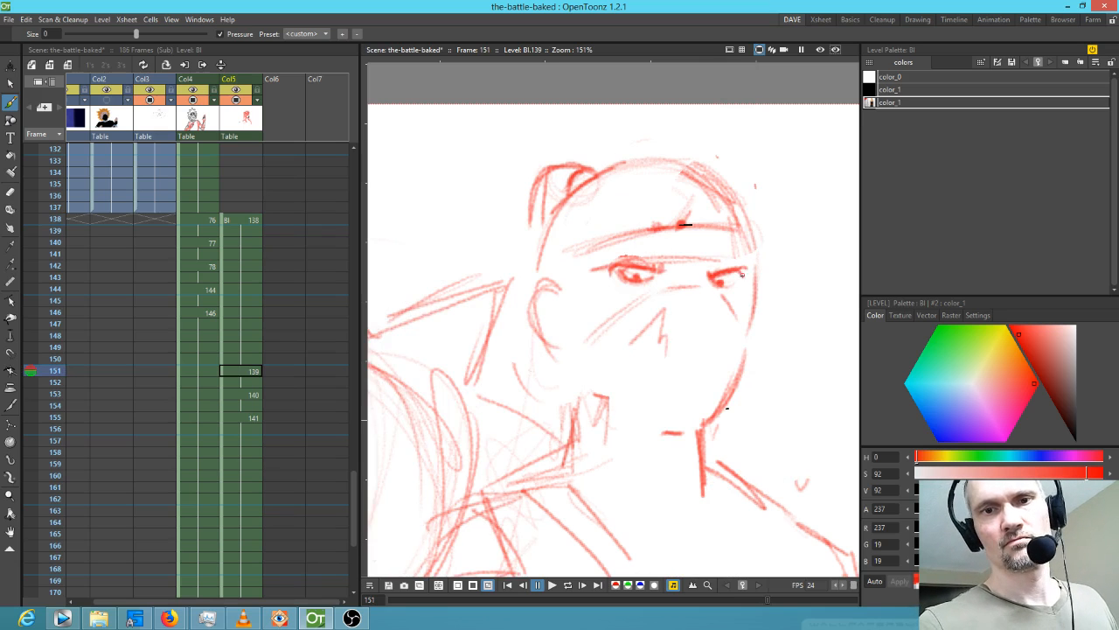
pyautogui.hotkey('shift', '.')
pyautogui.moveTo(702, 302); pyautogui.dragTo(722, 287)
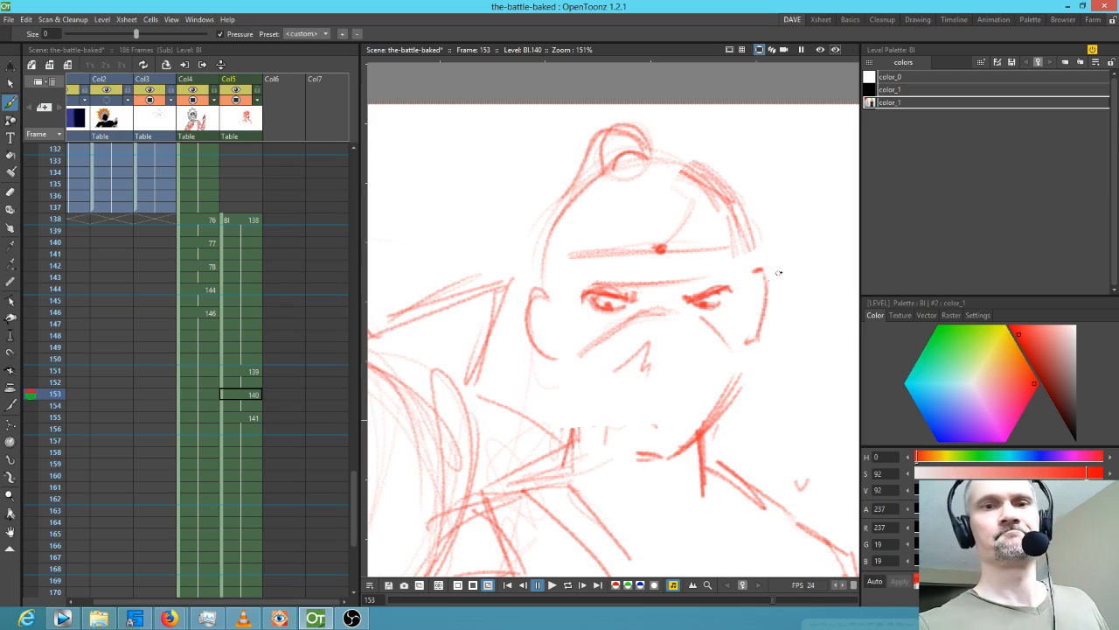
pyautogui.moveTo(631, 300); pyautogui.dragTo(603, 292)
pyautogui.hotkey('shift', '.')
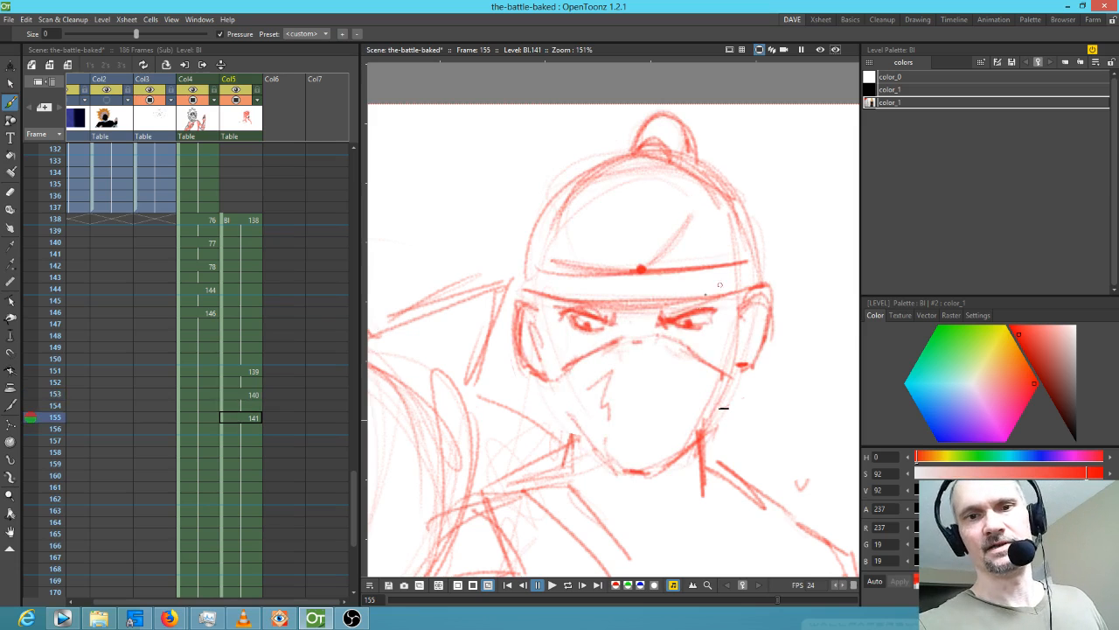
pyautogui.moveTo(682, 319); pyautogui.dragTo(713, 306)
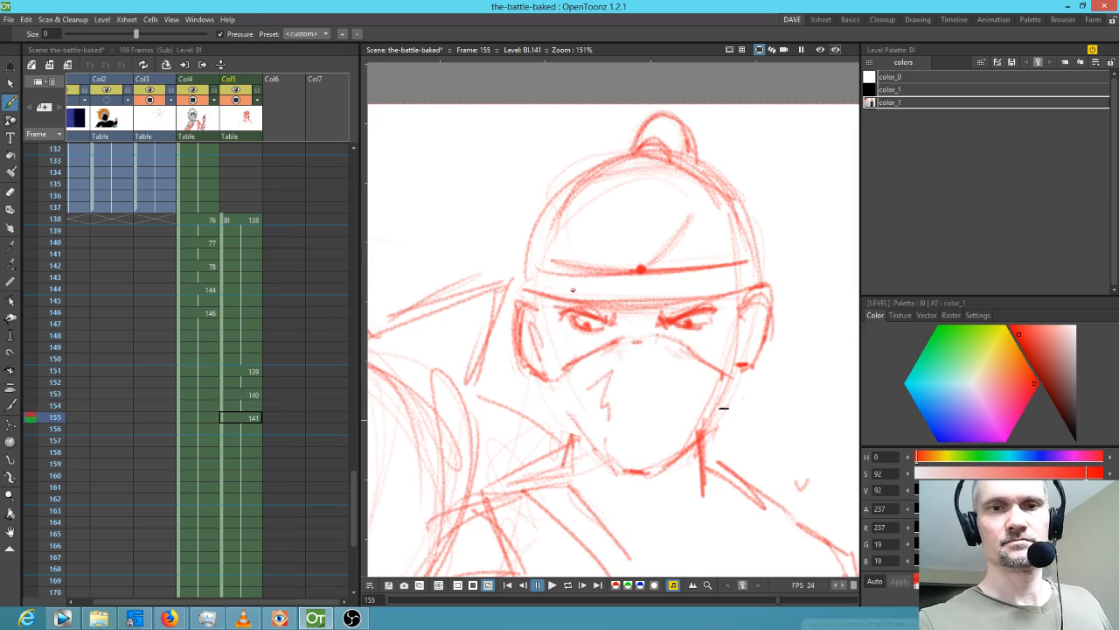
# Compare the jaw and mask outline across frames 138, 151, 153 and 155.
pyautogui.hotkey('shift', ',')
pyautogui.hotkey('shift', ',')
pyautogui.hotkey('shift', ',')
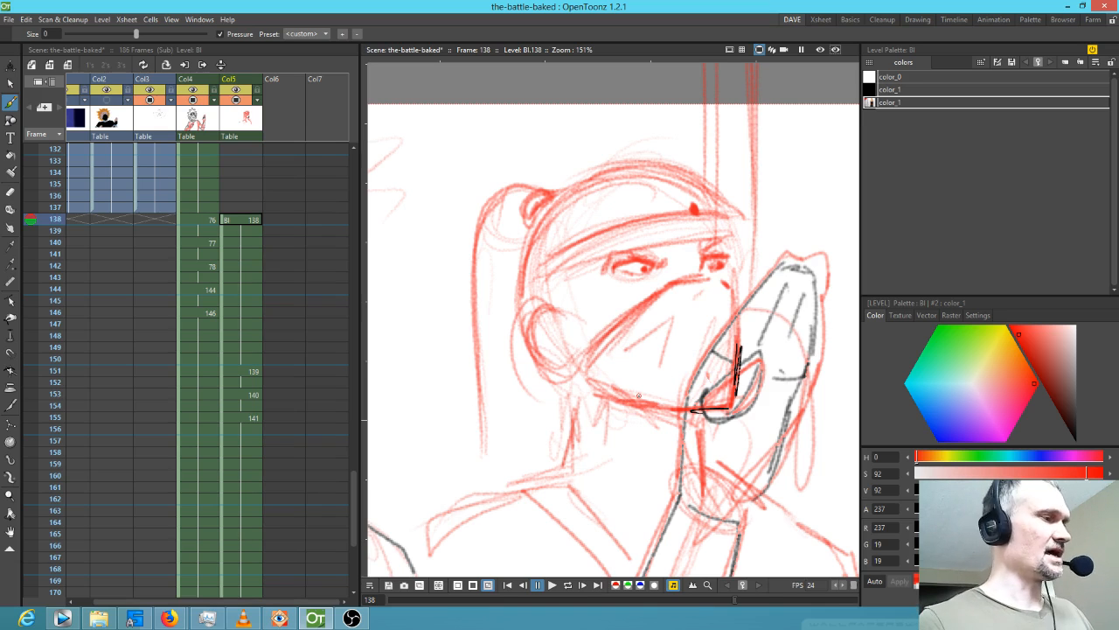
pyautogui.hotkey('shift', '.')
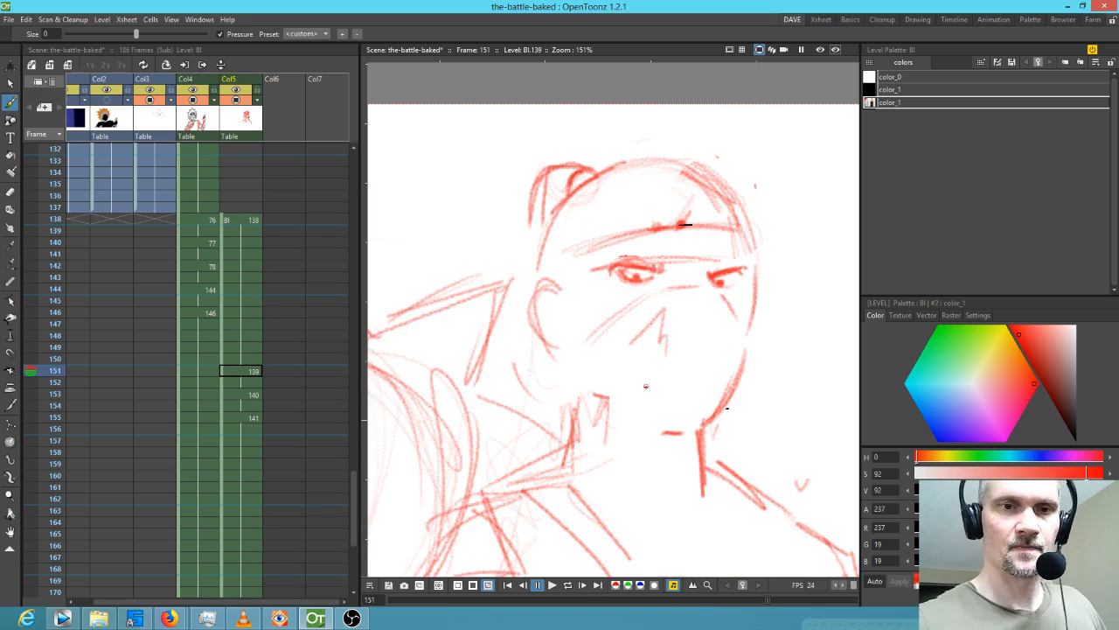
pyautogui.hotkey('shift', '.')
pyautogui.hotkey('shift', ',')
pyautogui.hotkey('shift', '.')
pyautogui.hotkey('shift', '.')
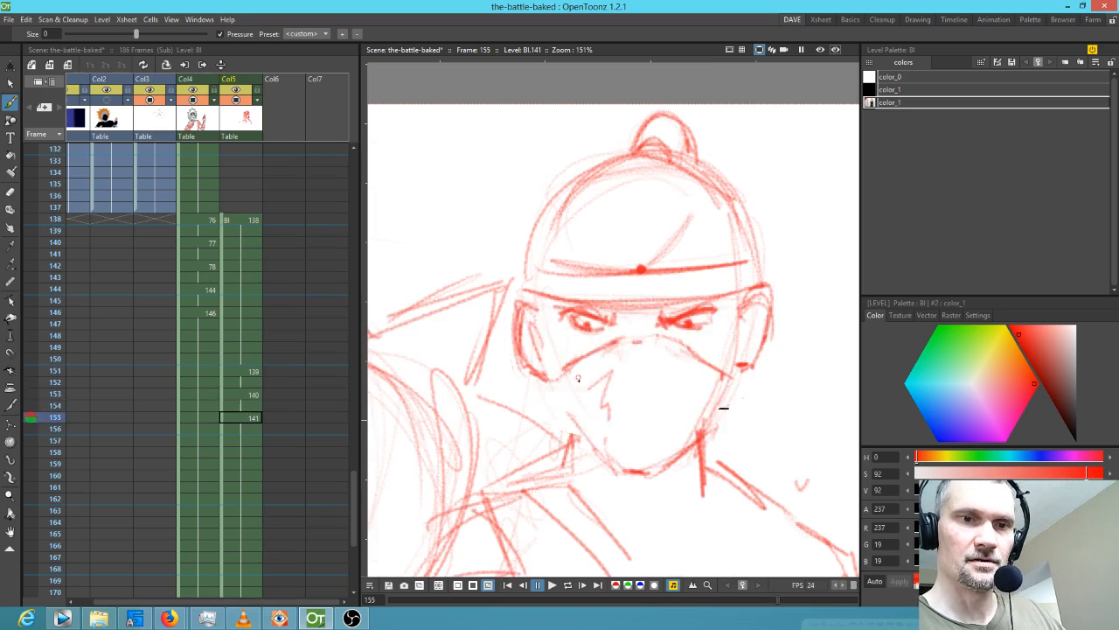
# Rough in the jawline on the character's right side on frame 155 and check it against frames 153, 151 and 138.
pyautogui.moveTo(574, 418); pyautogui.dragTo(606, 454)
pyautogui.moveTo(557, 386)
pyautogui.mouseDown()
pyautogui.moveTo(610, 464)
pyautogui.moveTo(603, 457)
pyautogui.mouseUp()
pyautogui.hotkey('shift', ',')
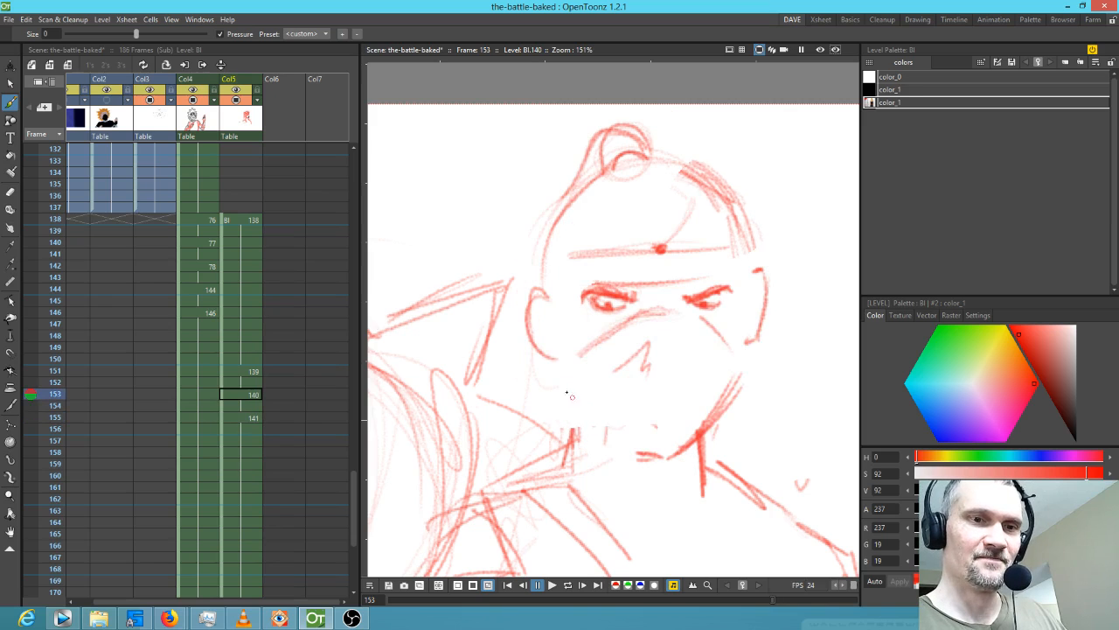
pyautogui.hotkey('shift', ',')
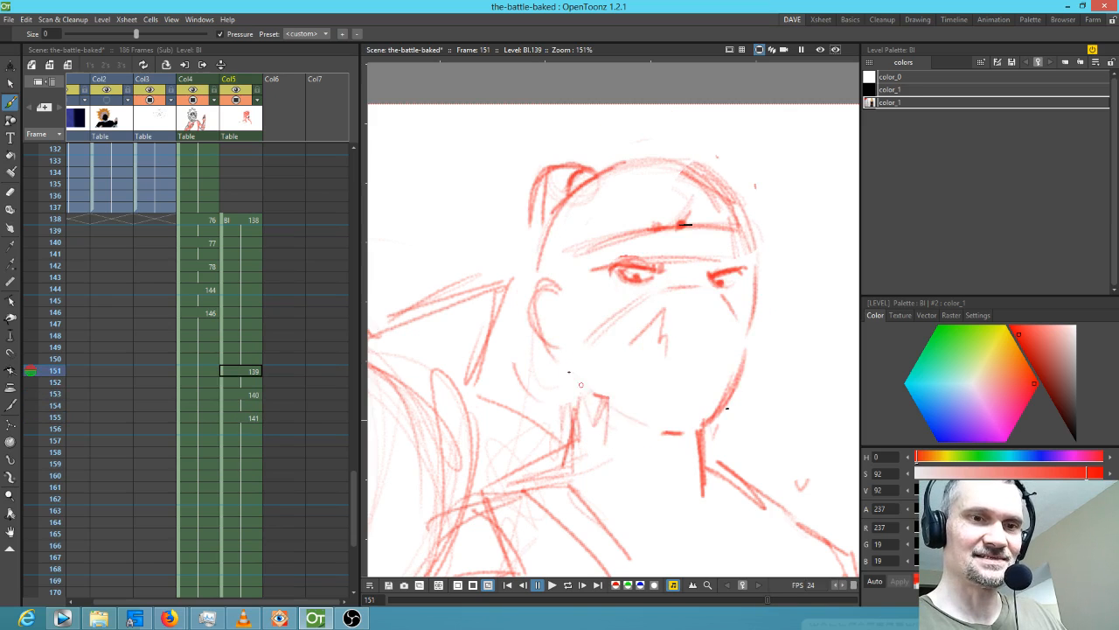
pyautogui.hotkey('shift', ',')
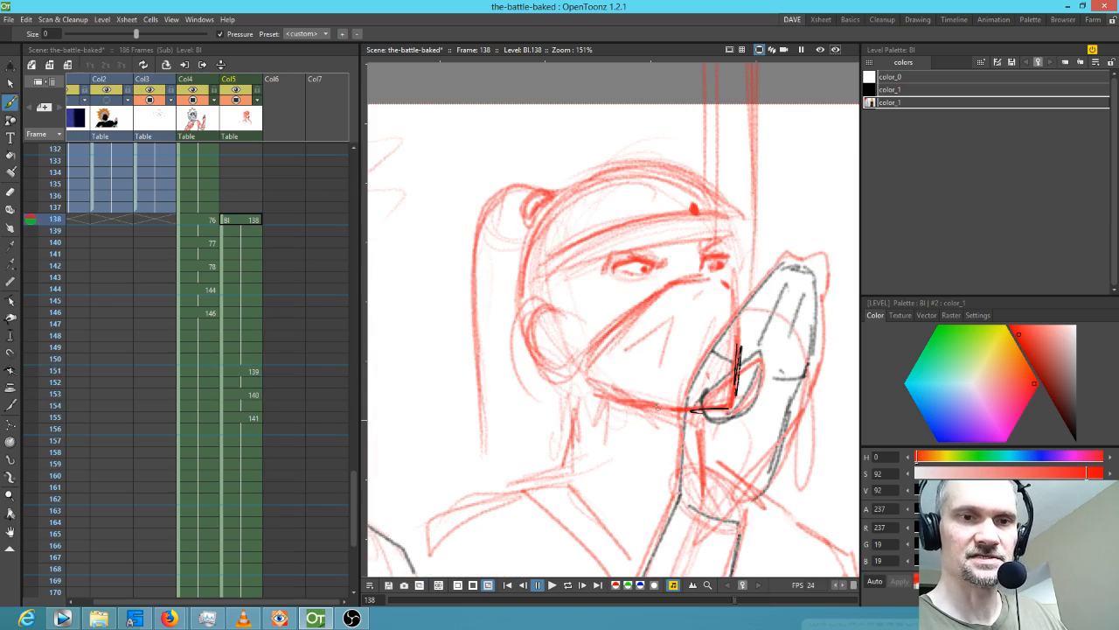
# Draw a firm red jawline from the right ear to the chin on frames 151, 153 and 155.
pyautogui.hotkey('shift', '.')
pyautogui.moveTo(572, 367); pyautogui.dragTo(652, 427)
pyautogui.hotkey('shift', '.')
pyautogui.moveTo(570, 376)
pyautogui.mouseDown()
pyautogui.moveTo(640, 456)
pyautogui.moveTo(599, 420)
pyautogui.mouseUp()
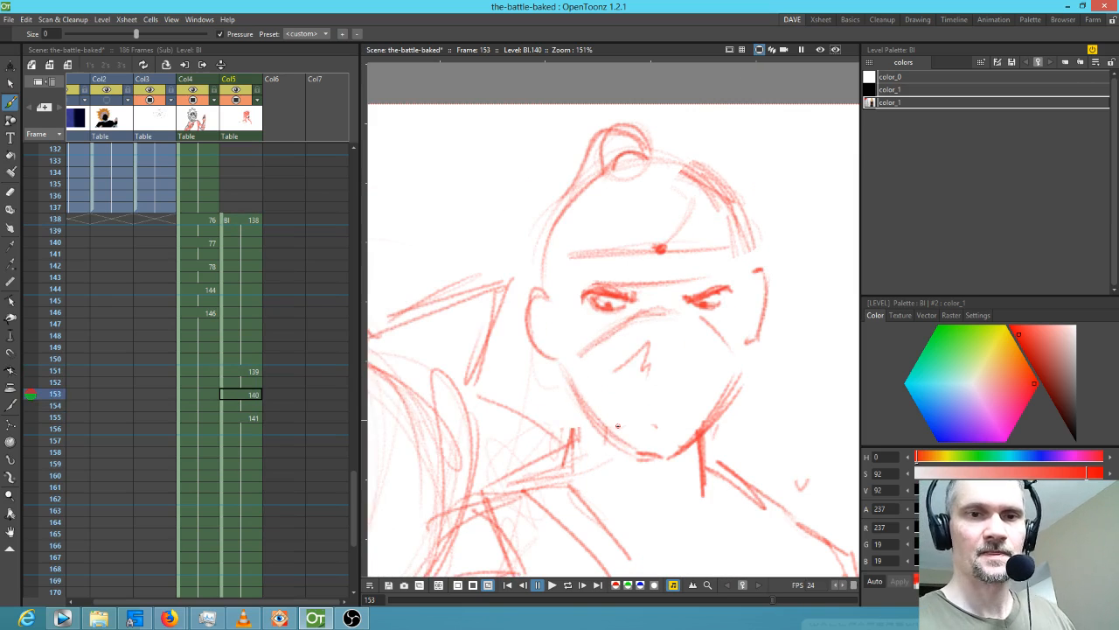
pyautogui.hotkey('shift', '.')
pyautogui.moveTo(555, 385); pyautogui.dragTo(587, 434)
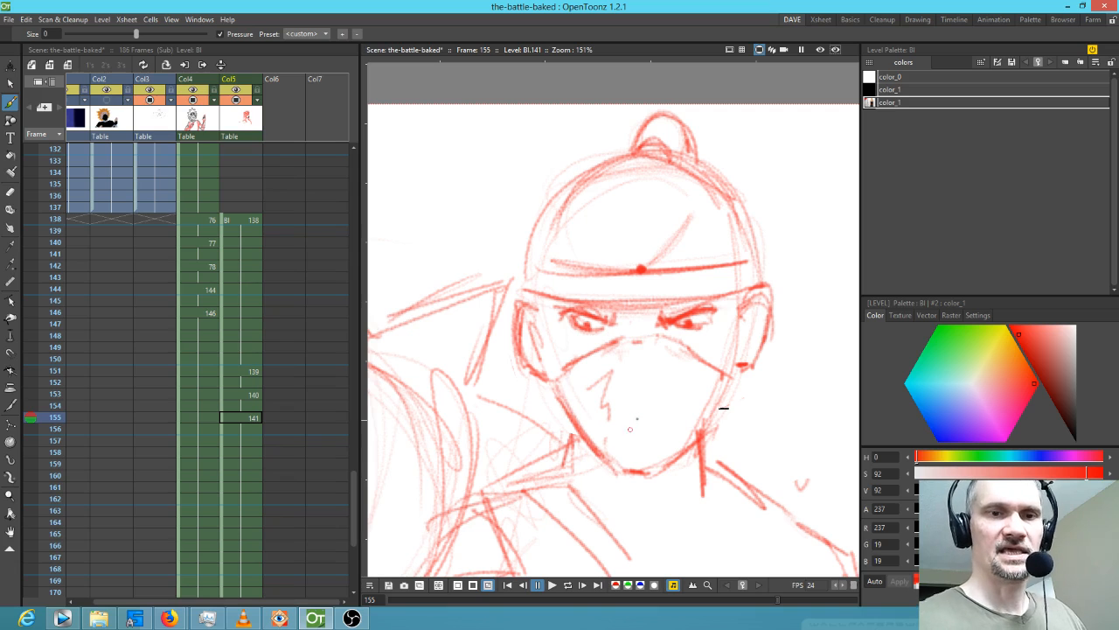
# Reinforce the mask's upper edge on frame 155, and add inner-ear lines to both ears there and the left ear on frame 153.
pyautogui.moveTo(574, 365); pyautogui.dragTo(673, 334)
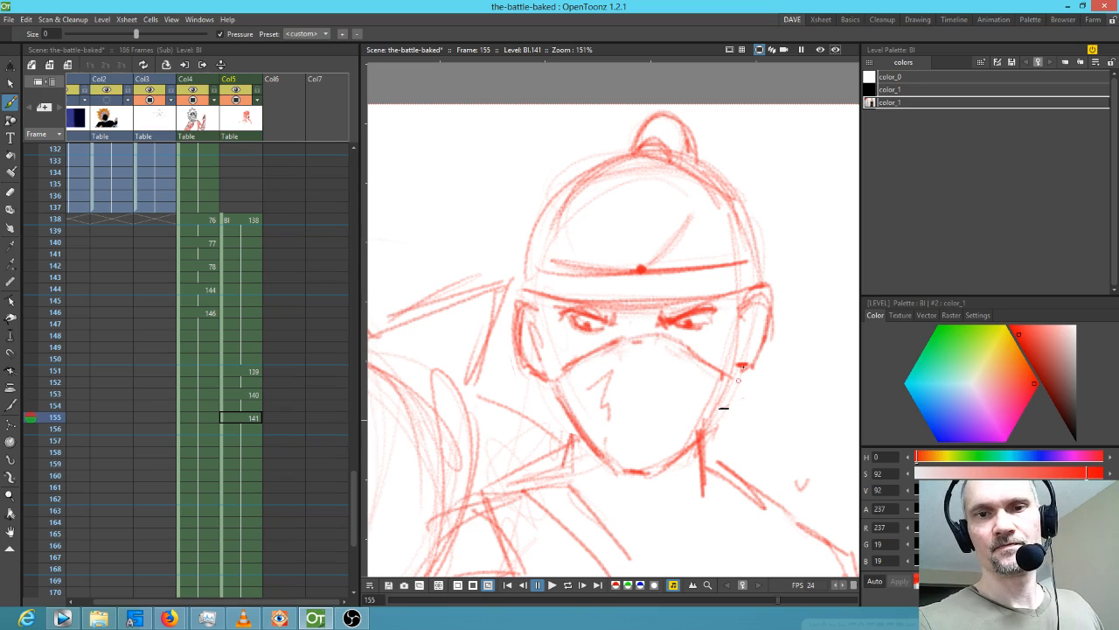
pyautogui.moveTo(763, 308); pyautogui.dragTo(745, 340)
pyautogui.moveTo(529, 318); pyautogui.dragTo(540, 341)
pyautogui.moveTo(759, 308); pyautogui.dragTo(747, 329)
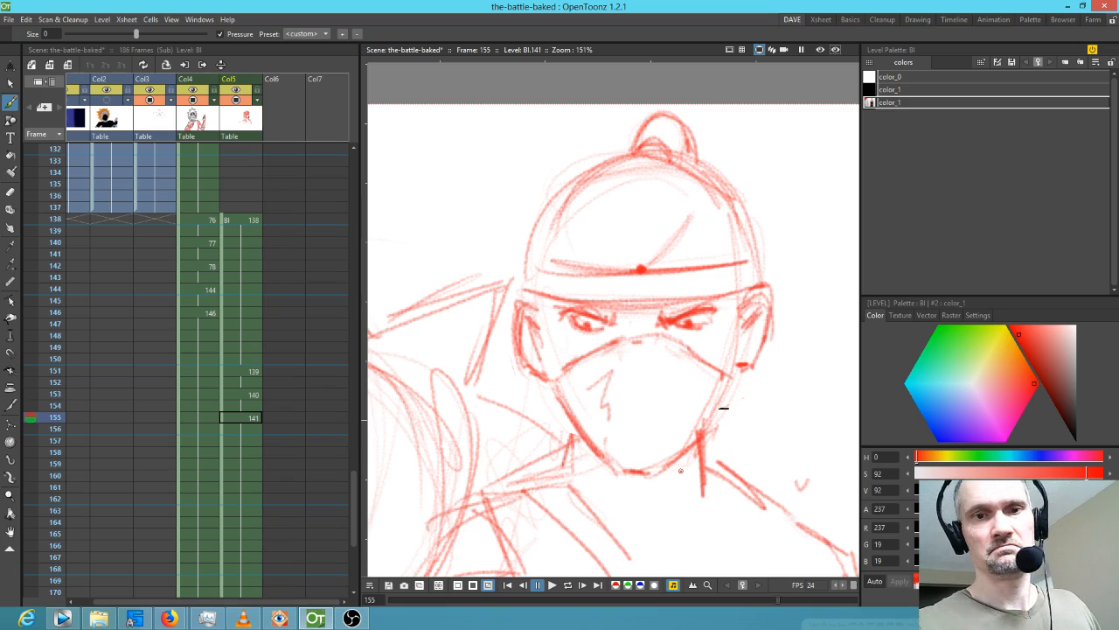
pyautogui.press(',')
pyautogui.press(',')
pyautogui.moveTo(761, 285); pyautogui.dragTo(746, 310)
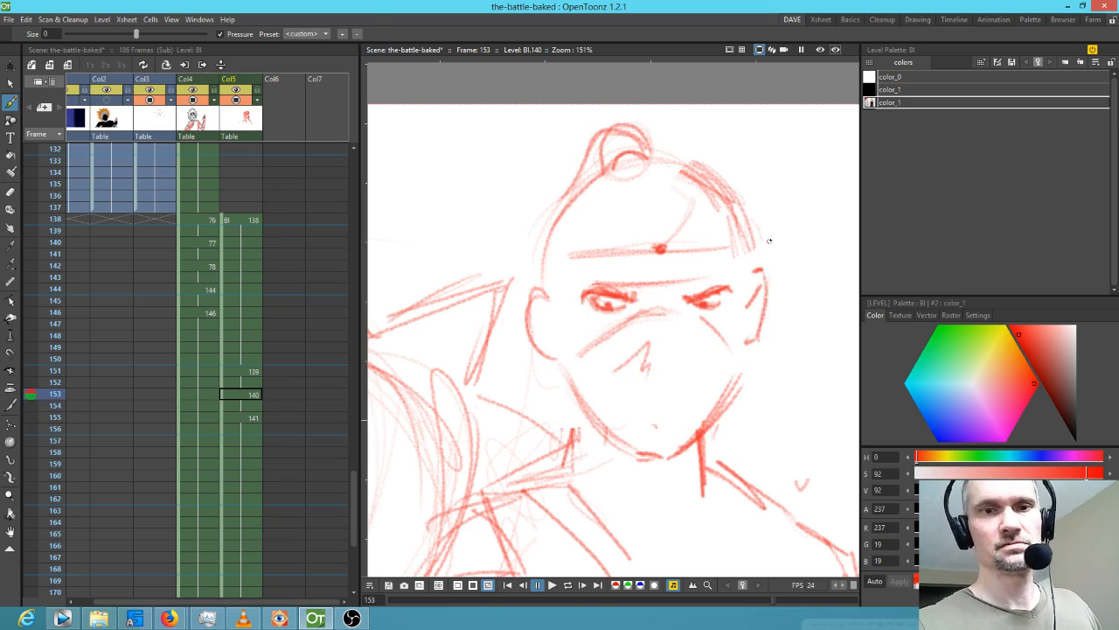
# Select the character's left ear freehand on frame 153, rotate it -2°, move it 2.38 mm E/W and -4.77 mm N/S, and compare poses.
pyautogui.press('s')
pyautogui.moveTo(766, 259)
pyautogui.mouseDown()
pyautogui.moveTo(741, 324)
pyautogui.moveTo(768, 259)
pyautogui.mouseUp()
pyautogui.moveTo(774, 315); pyautogui.dragTo(779, 325)
pyautogui.moveTo(807, 270); pyautogui.dragTo(802, 269)
pyautogui.moveTo(769, 318); pyautogui.dragTo(769, 315)
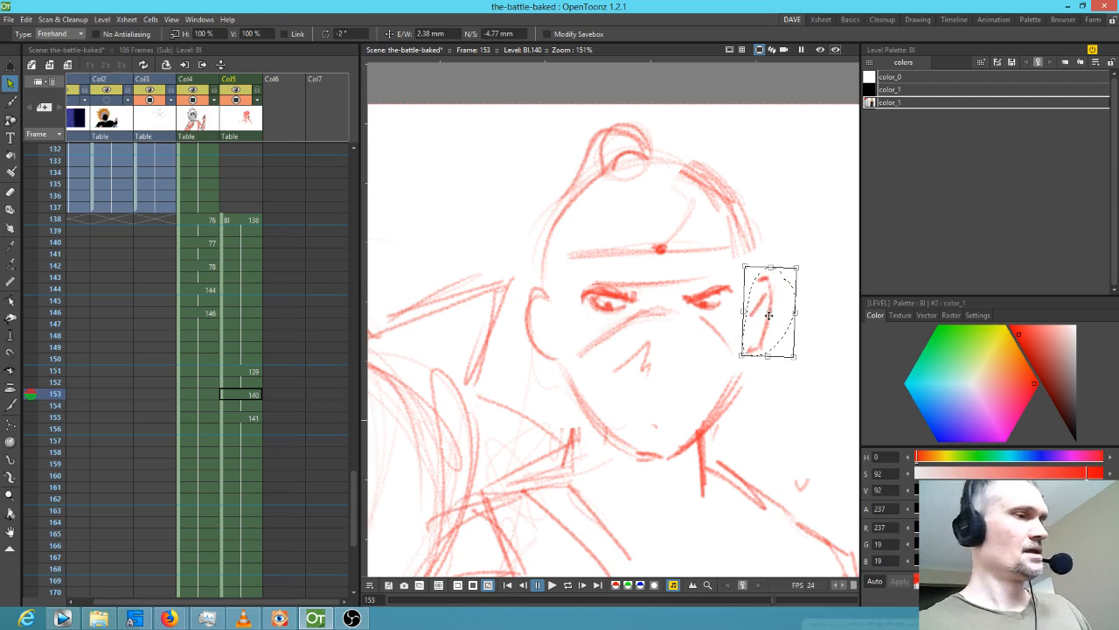
pyautogui.press('.')
pyautogui.press(',')
pyautogui.press(',')
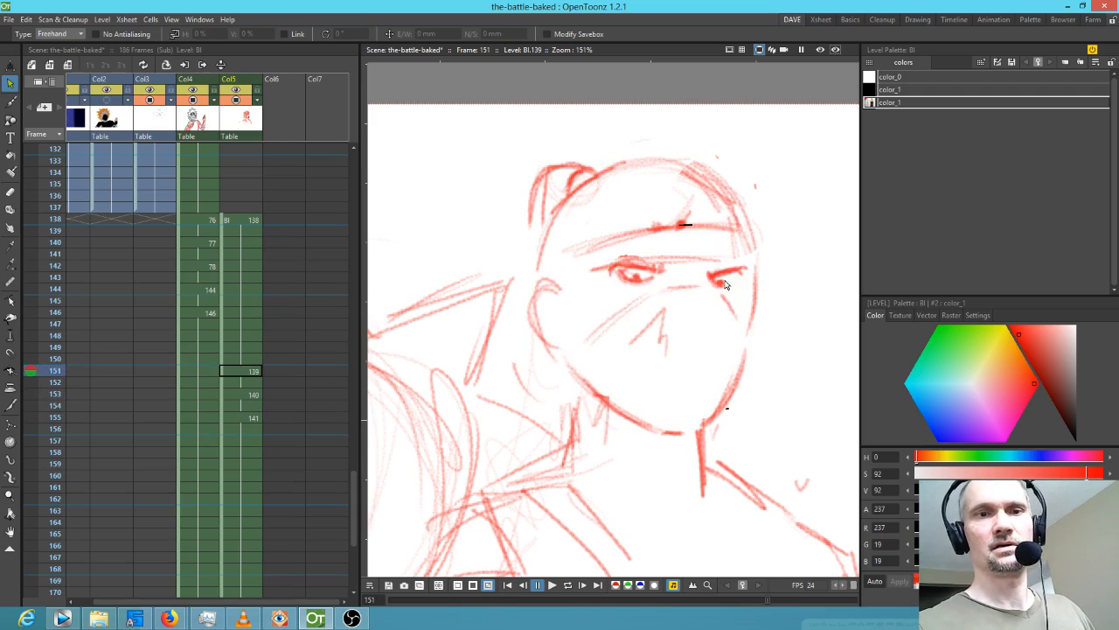
# Brush the headband's lower edge out to the back of the head on frames 138, 151 and 153, and extend its upper edge on 155.
pyautogui.hotkey('shift', ',')
pyautogui.press('b')
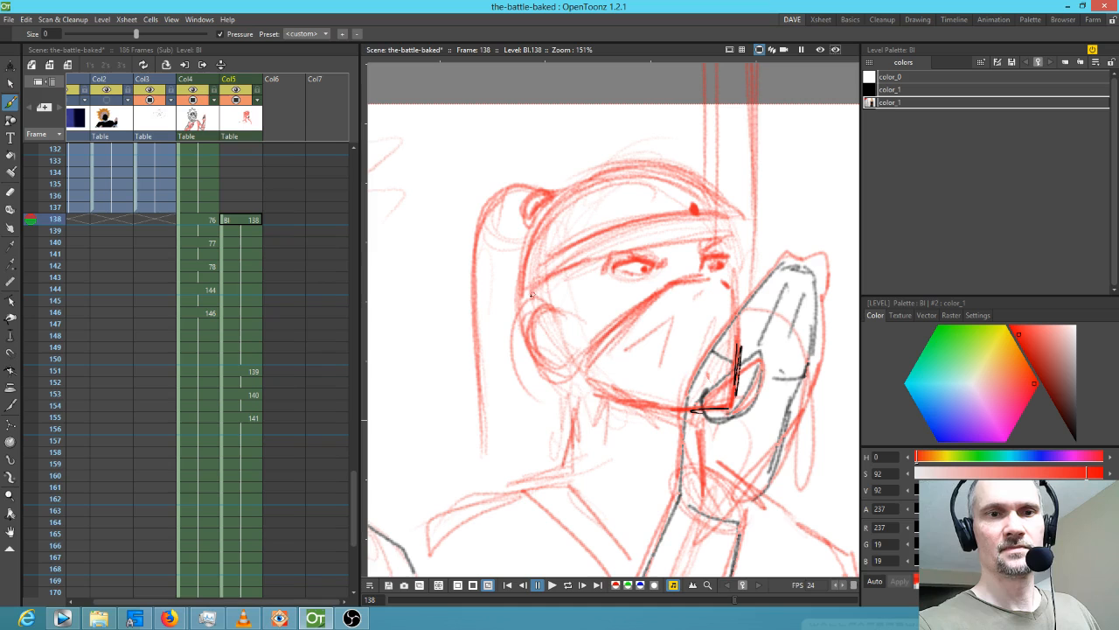
pyautogui.hotkey('shift', '.')
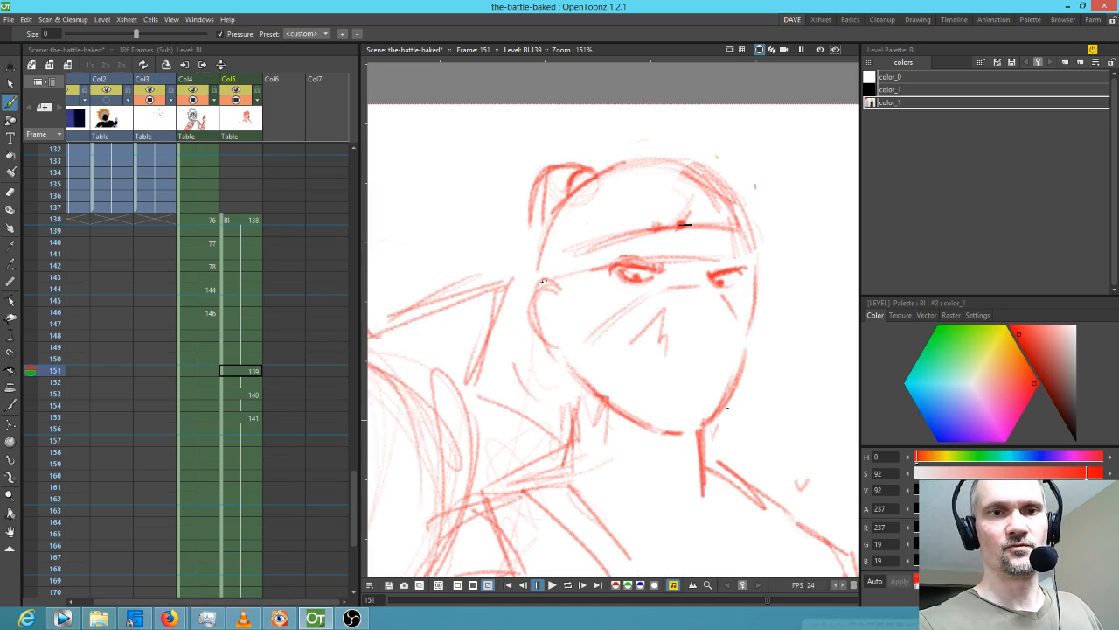
pyautogui.hotkey('shift', '.')
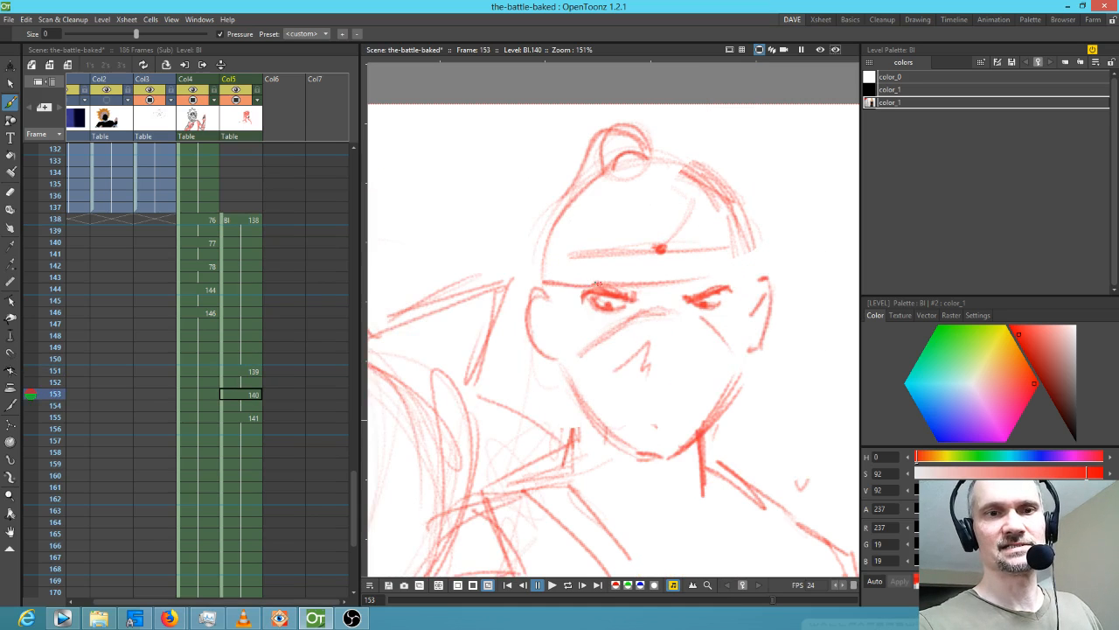
pyautogui.hotkey('shift', '.')
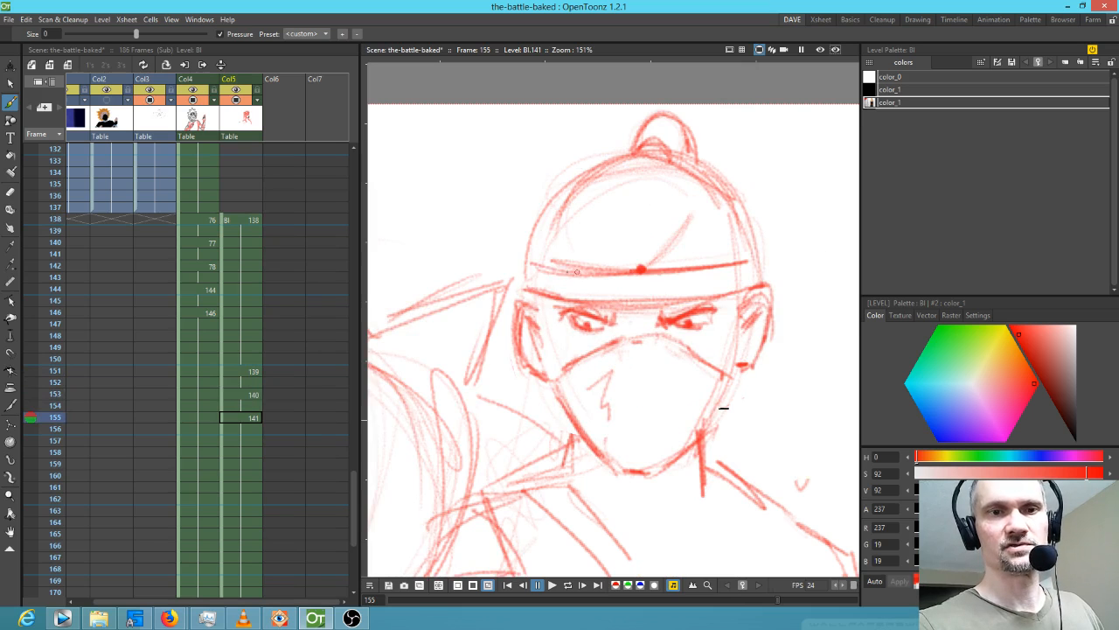
# Extend the headband's upper edge on frame 153 and draw both headband edges across the forehead on frame 151.
pyautogui.hotkey('shift', ',')
pyautogui.moveTo(548, 259); pyautogui.dragTo(616, 251)
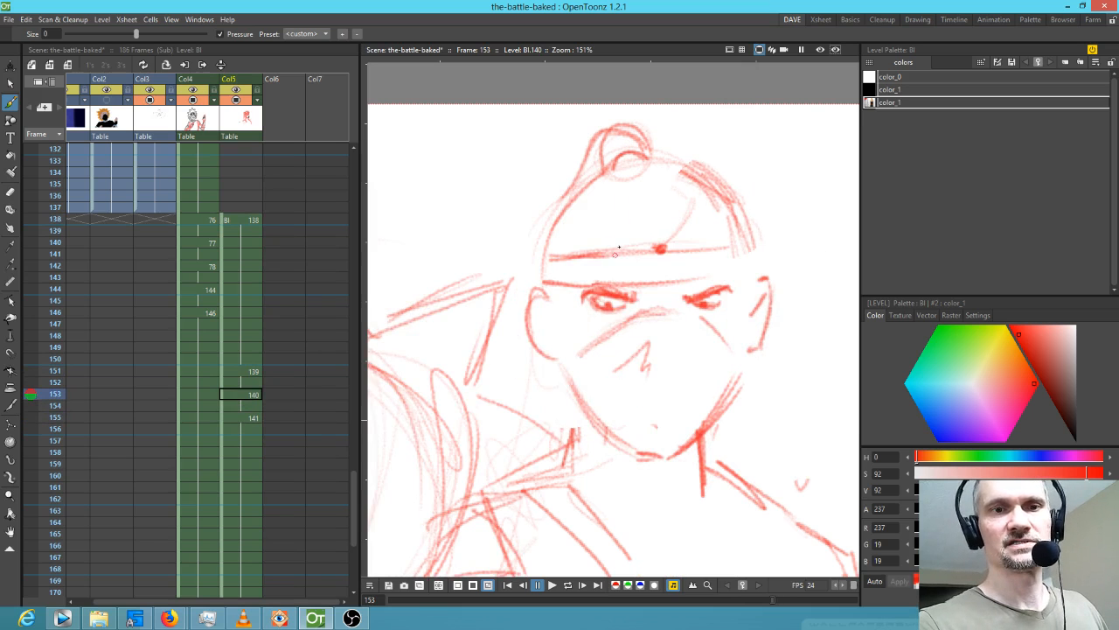
pyautogui.hotkey('shift', ',')
pyautogui.moveTo(541, 257)
pyautogui.mouseDown()
pyautogui.moveTo(653, 221)
pyautogui.moveTo(764, 205)
pyautogui.moveTo(730, 239)
pyautogui.moveTo(638, 242)
pyautogui.moveTo(695, 231)
pyautogui.moveTo(756, 243)
pyautogui.mouseUp()
pyautogui.moveTo(633, 262)
pyautogui.mouseDown()
pyautogui.moveTo(779, 256)
pyautogui.moveTo(763, 218)
pyautogui.moveTo(707, 278)
pyautogui.moveTo(750, 267)
pyautogui.moveTo(704, 277)
pyautogui.moveTo(758, 261)
pyautogui.moveTo(713, 254)
pyautogui.moveTo(758, 242)
pyautogui.moveTo(761, 274)
pyautogui.mouseUp()
# Strengthen both sides of the head contour beside the headband on frame 153 and redraw the headband's upper edge.
pyautogui.hotkey('shift', '.')
pyautogui.moveTo(749, 219); pyautogui.dragTo(757, 268)
pyautogui.moveTo(554, 225); pyautogui.dragTo(541, 280)
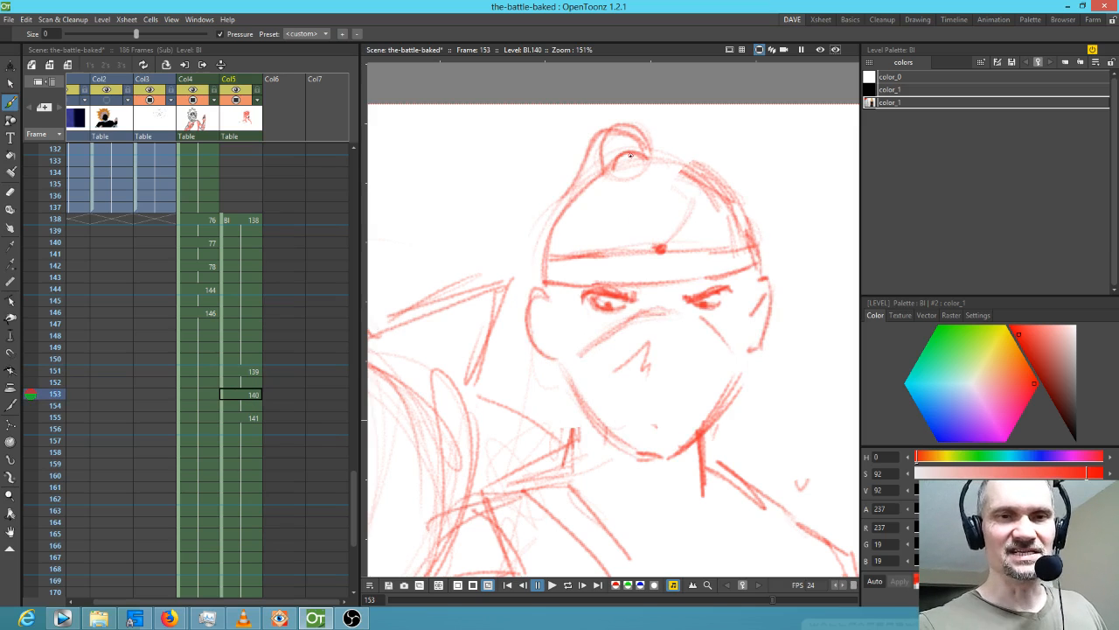
pyautogui.moveTo(617, 258); pyautogui.dragTo(743, 245)
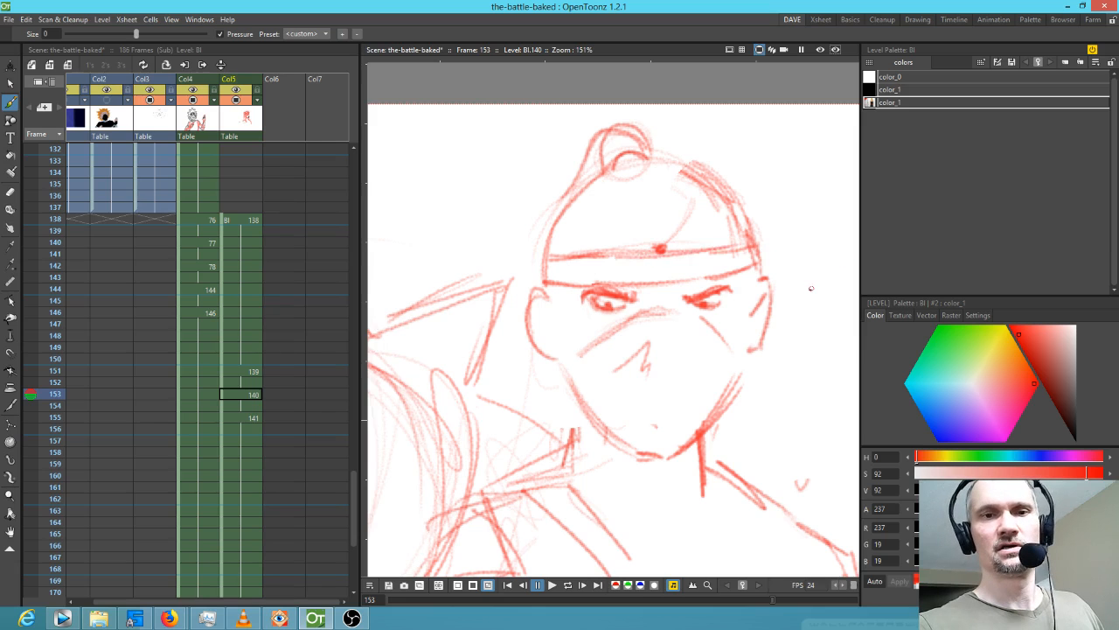
# Add inner-ear lines to the character's right ear on frames 153, 138, 151 and 155.
pyautogui.press(',')
pyautogui.press('.')
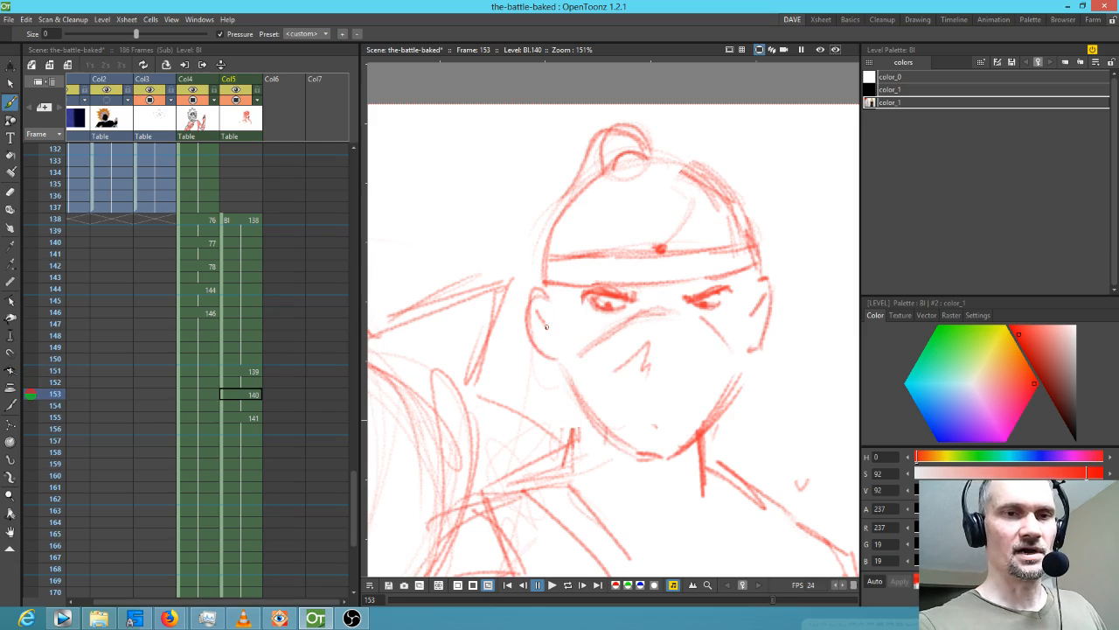
pyautogui.press(',')
pyautogui.press(',')
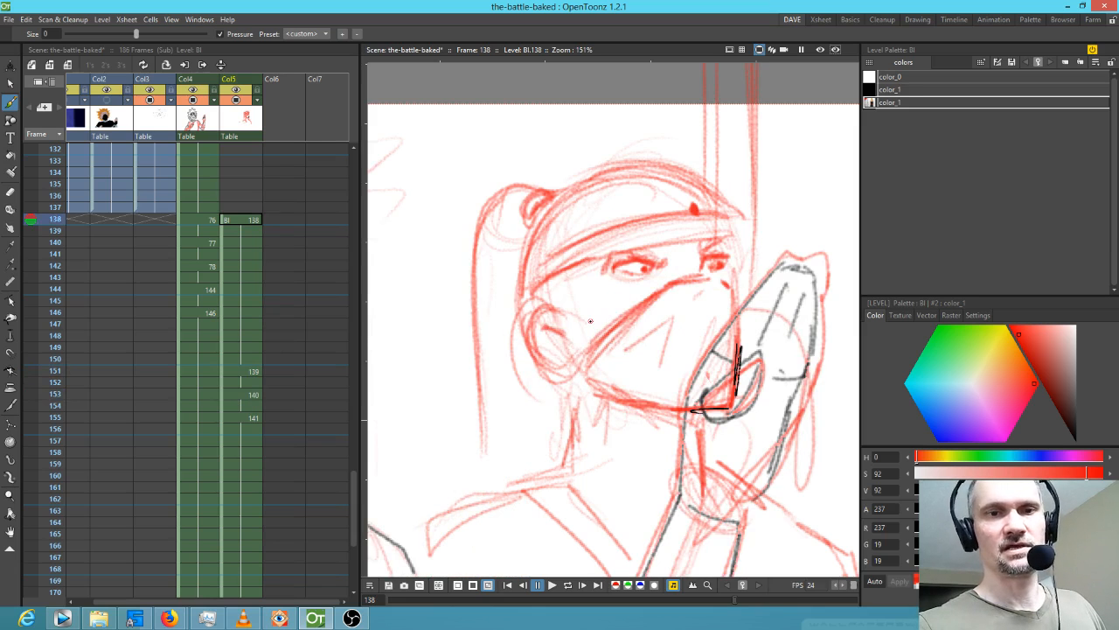
pyautogui.press('.')
pyautogui.moveTo(556, 286)
pyautogui.mouseDown()
pyautogui.moveTo(539, 338)
pyautogui.moveTo(530, 312)
pyautogui.moveTo(551, 348)
pyautogui.mouseUp()
pyautogui.press('.')
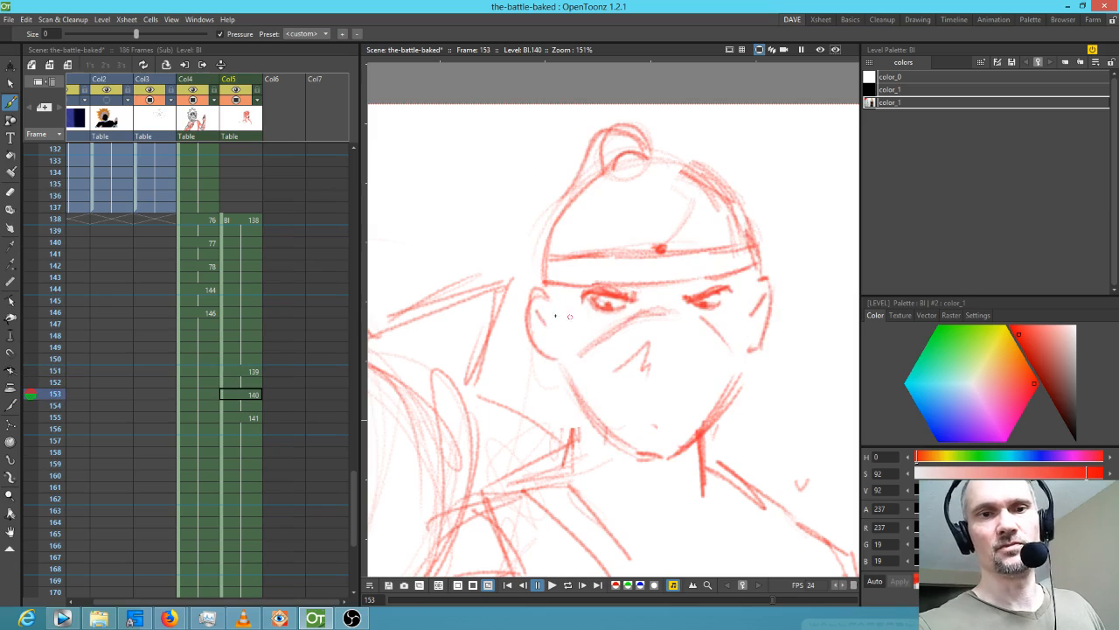
pyautogui.press('.')
pyautogui.moveTo(535, 324); pyautogui.dragTo(543, 353)
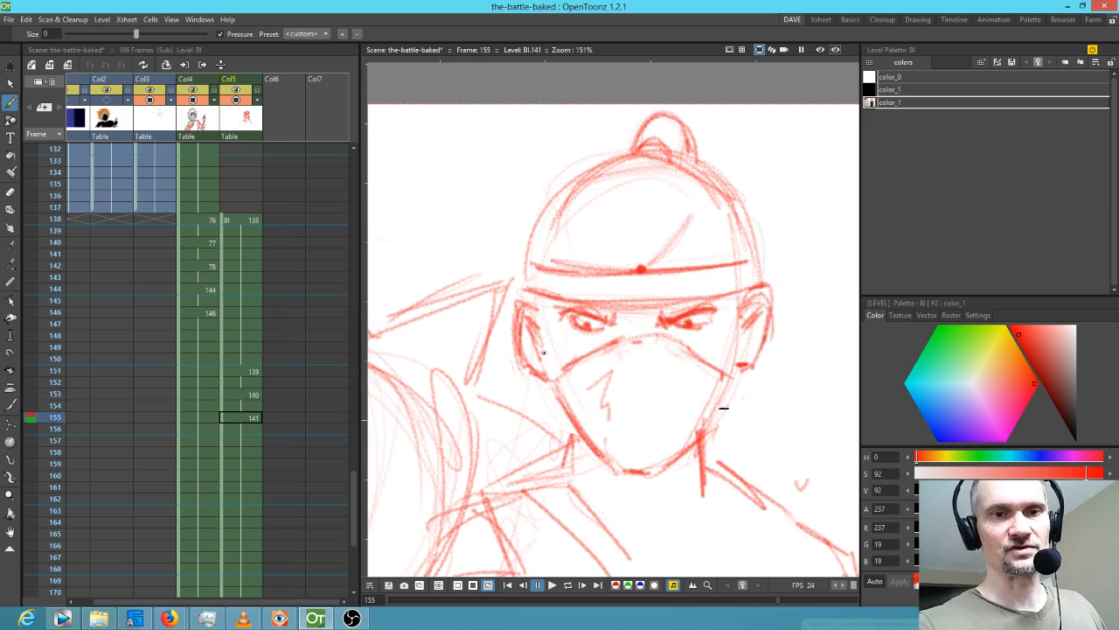
# Draw the mask's upper edge across the cheek and nose on frame 151.
pyautogui.moveTo(530, 256)
pyautogui.mouseDown()
pyautogui.moveTo(551, 200)
pyautogui.moveTo(594, 187)
pyautogui.mouseUp()
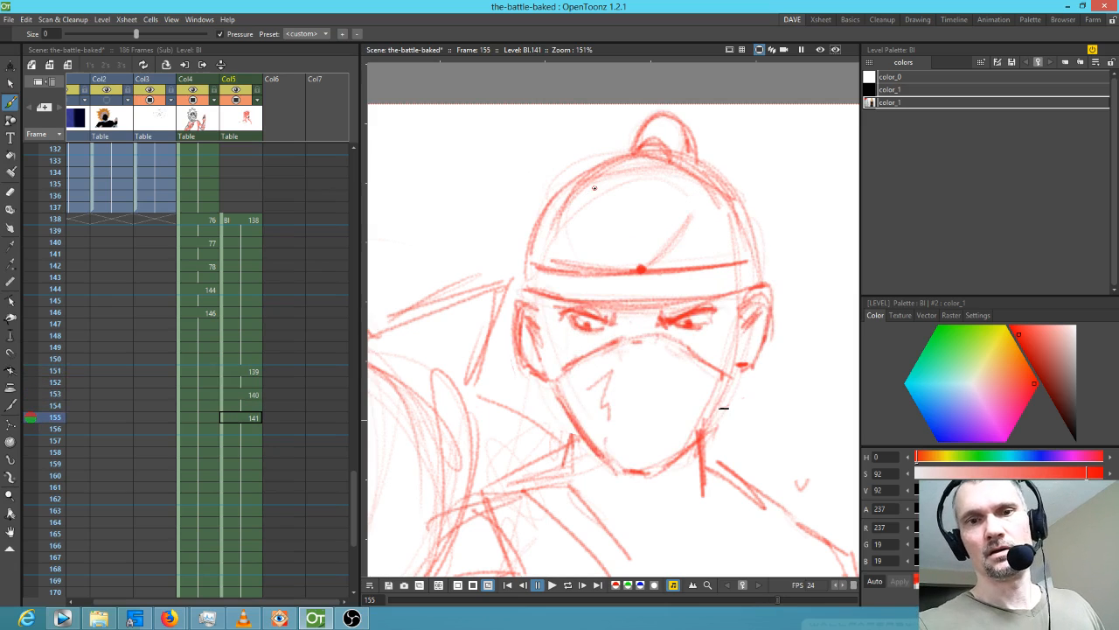
pyautogui.hotkey('shift', ',')
pyautogui.hotkey('shift', ',')
pyautogui.hotkey('shift', ',')
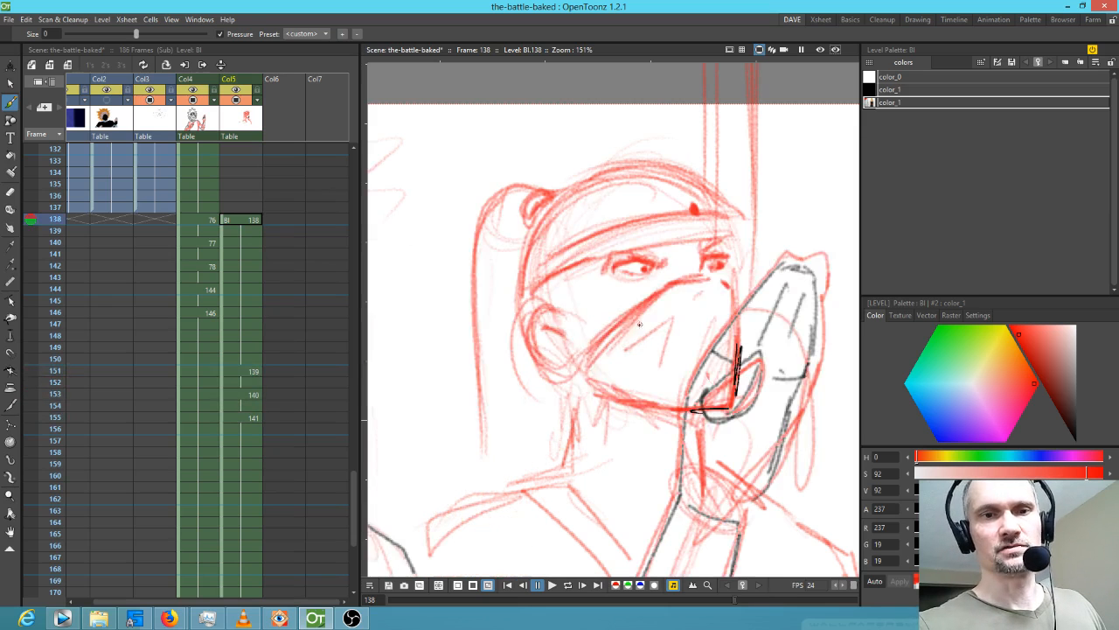
pyautogui.hotkey('shift', '.')
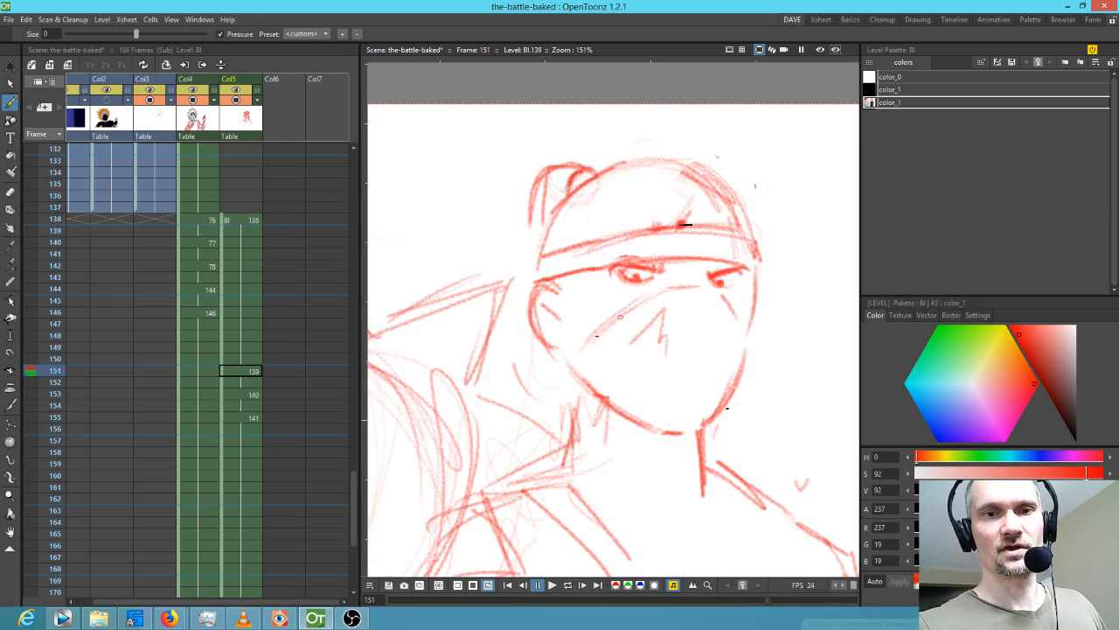
pyautogui.moveTo(659, 297); pyautogui.dragTo(719, 299)
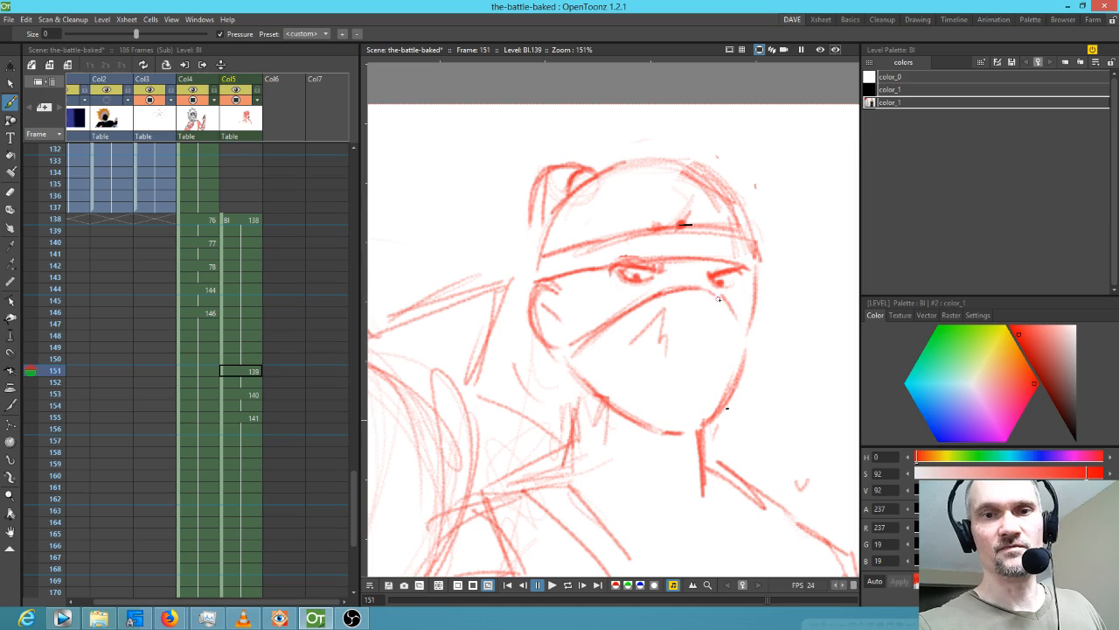
# Draw the mask's upper edge over the nose and down both cheeks on frame 153, and strengthen the jaw contour beside it.
pyautogui.press('.')
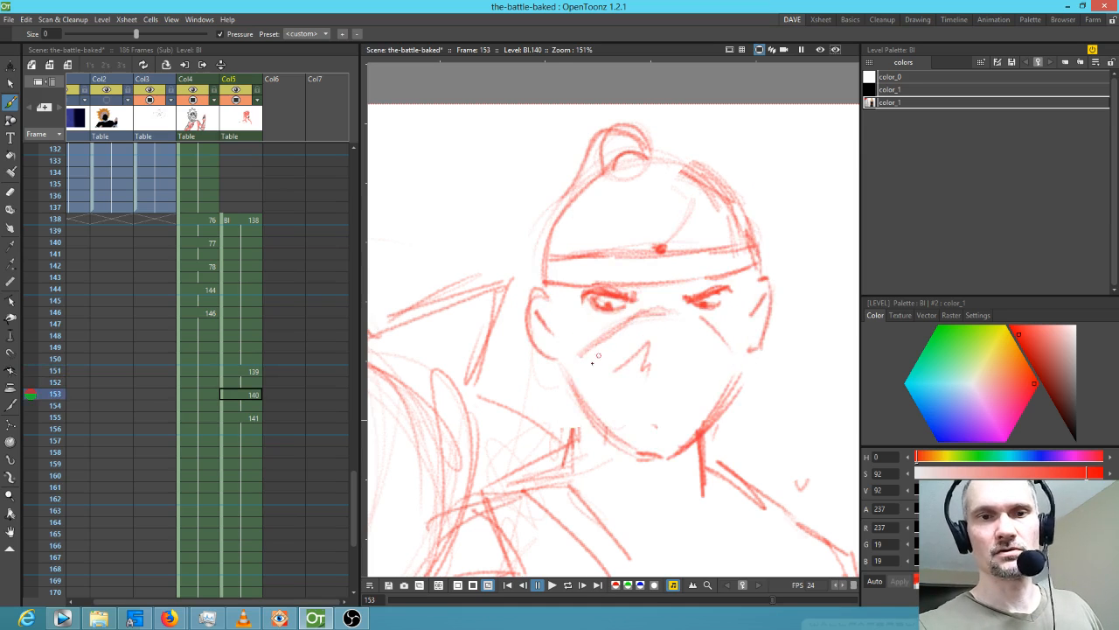
pyautogui.moveTo(590, 346)
pyautogui.mouseDown()
pyautogui.moveTo(667, 311)
pyautogui.moveTo(689, 316)
pyautogui.mouseUp()
pyautogui.moveTo(663, 313); pyautogui.dragTo(567, 363)
pyautogui.moveTo(566, 366); pyautogui.dragTo(586, 406)
pyautogui.moveTo(698, 319); pyautogui.dragTo(742, 368)
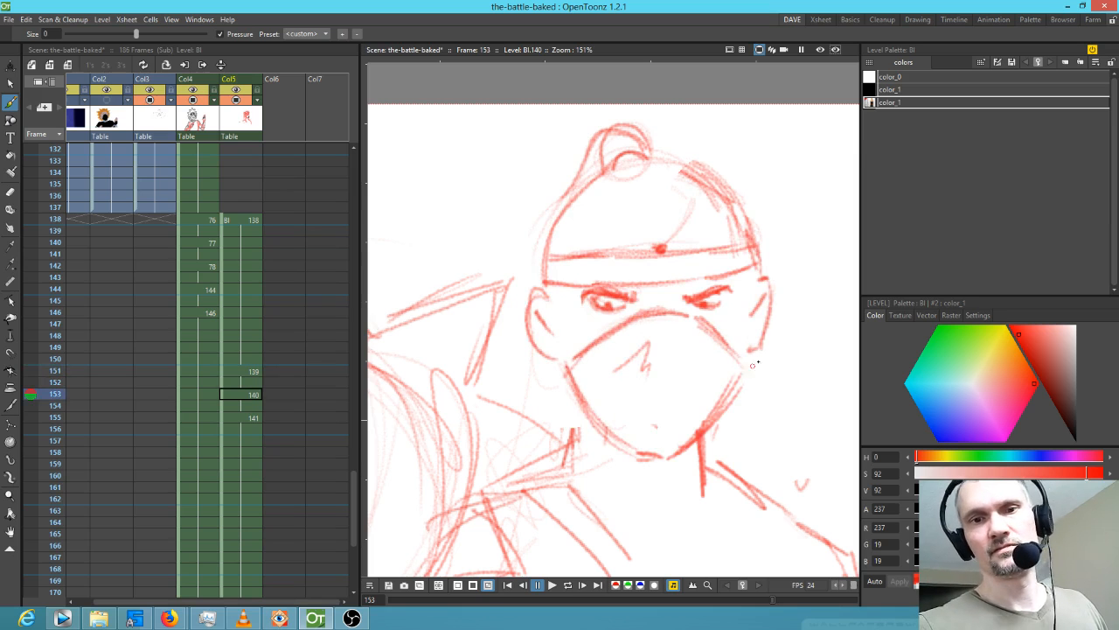
pyautogui.press(',')
pyautogui.press('.')
pyautogui.press('.')
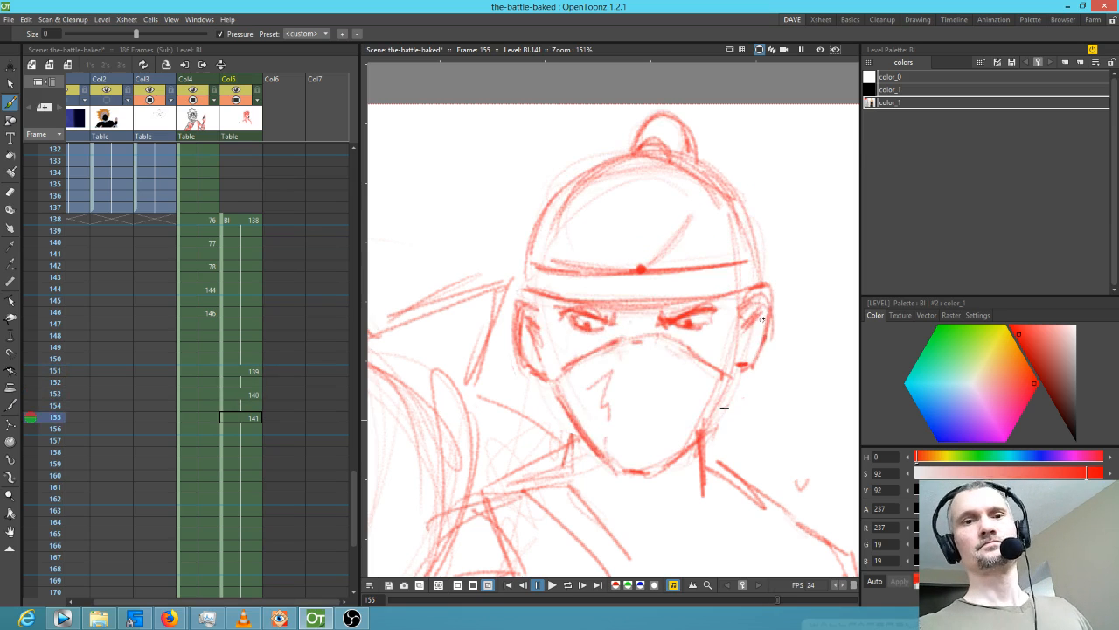
# Sketch the shirt's curved neckline below the neck on frames 138, 151 and 153.
pyautogui.press(',')
pyautogui.press(',')
pyautogui.press(',')
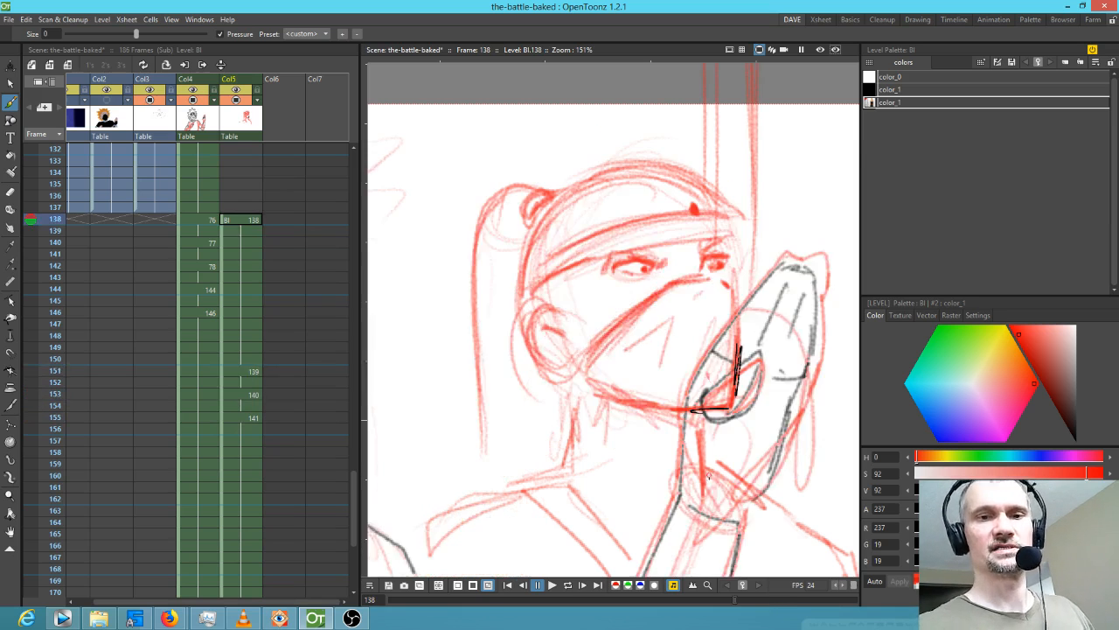
pyautogui.press('.')
pyautogui.press(',')
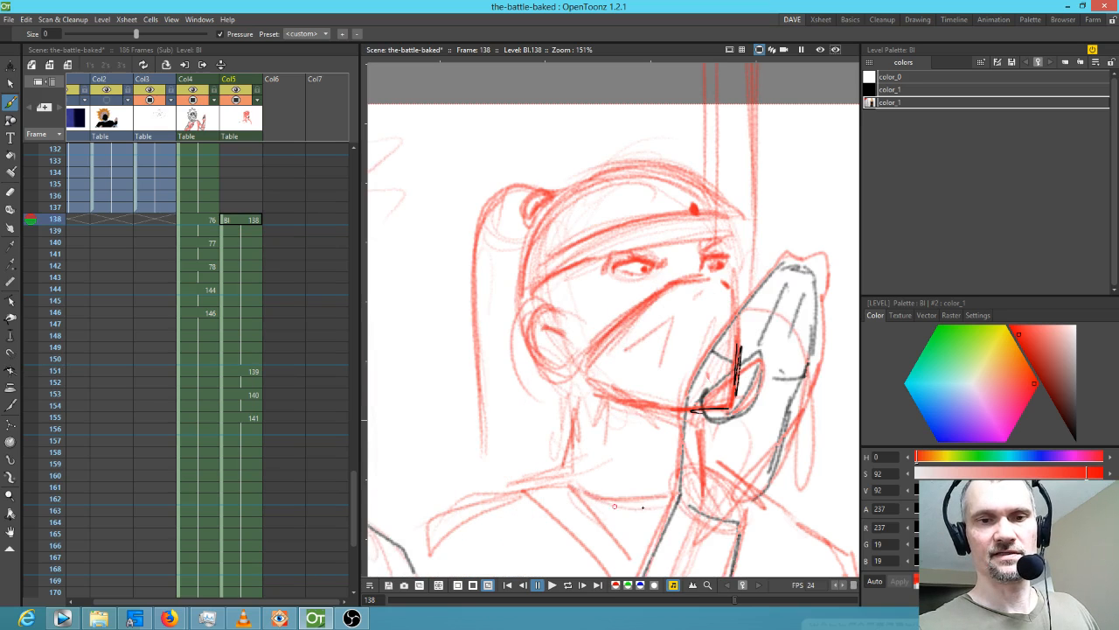
pyautogui.press('.')
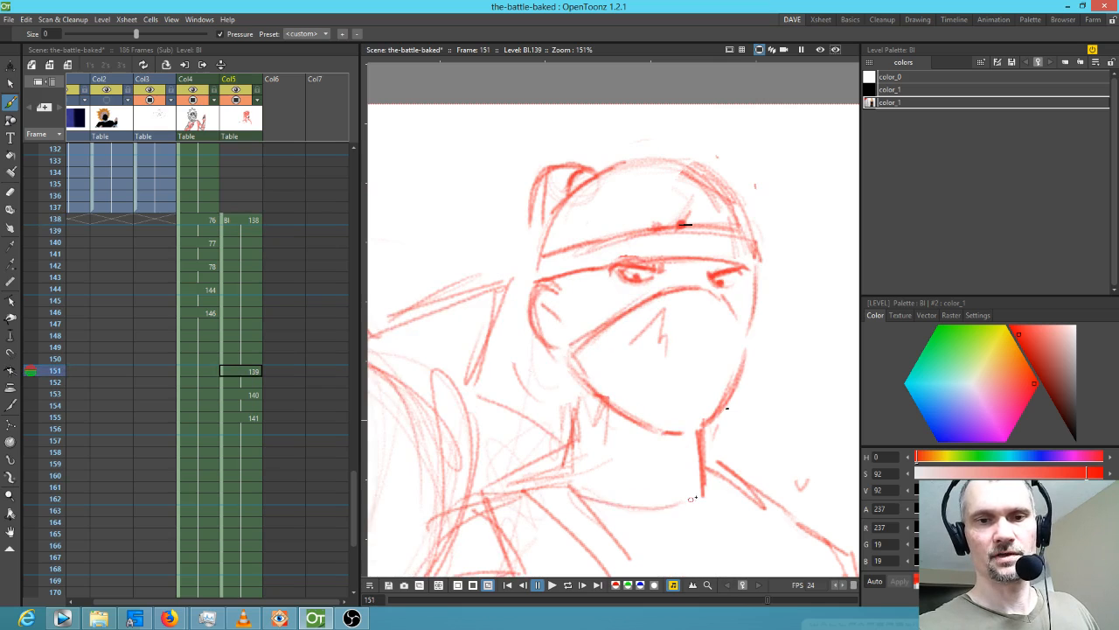
pyautogui.press('.')
pyautogui.press(',')
pyautogui.press('.')
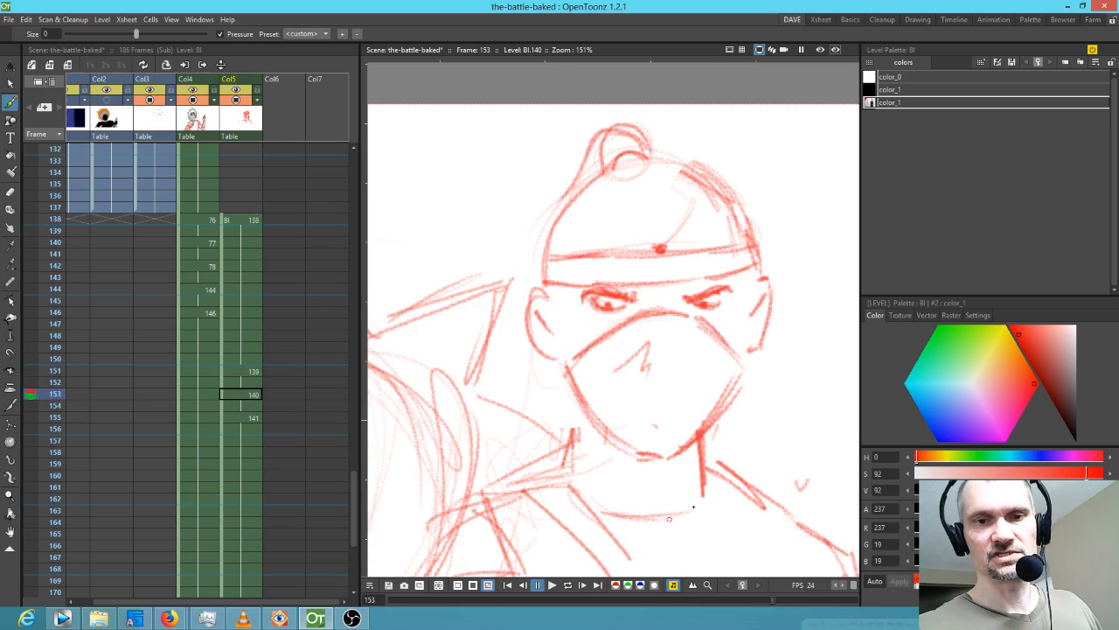
# Brush the curved neckline below the neck on frame 155 with several overlapping strokes.
pyautogui.press('.')
pyautogui.moveTo(594, 512); pyautogui.dragTo(666, 523)
pyautogui.moveTo(598, 509); pyautogui.dragTo(674, 524)
pyautogui.moveTo(600, 511)
pyautogui.mouseDown()
pyautogui.moveTo(700, 514)
pyautogui.moveTo(681, 520)
pyautogui.mouseUp()
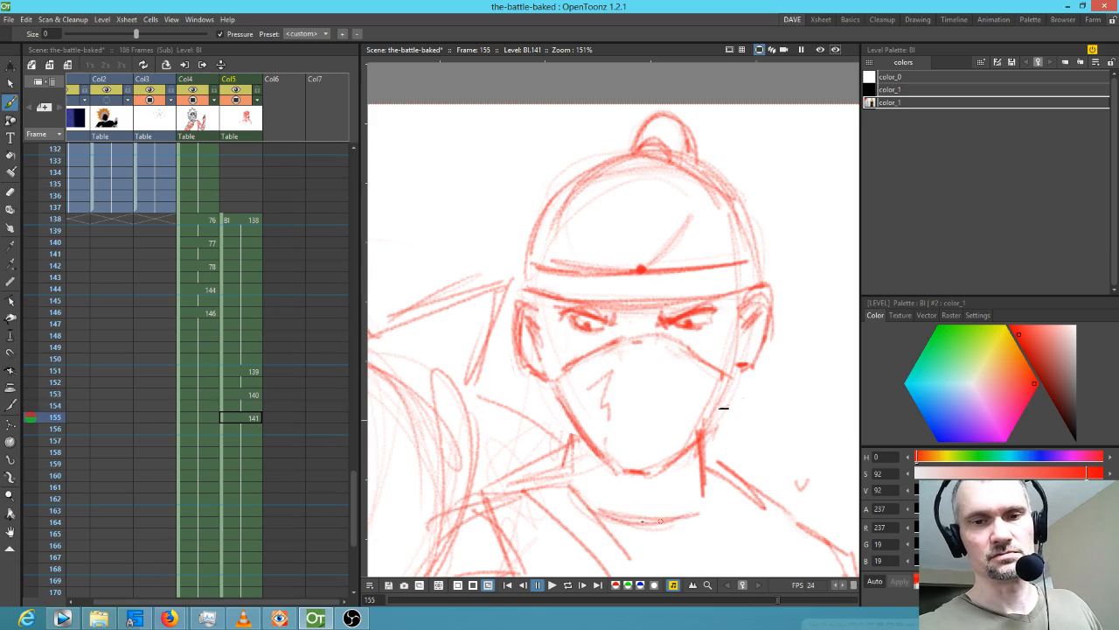
# Strengthen the neckline on frames 138 and 151, and draw the hanging ponytail's line behind the neck on frame 151.
pyautogui.press(',')
pyautogui.press(',')
pyautogui.press(',')
pyautogui.press('.')
pyautogui.press(',')
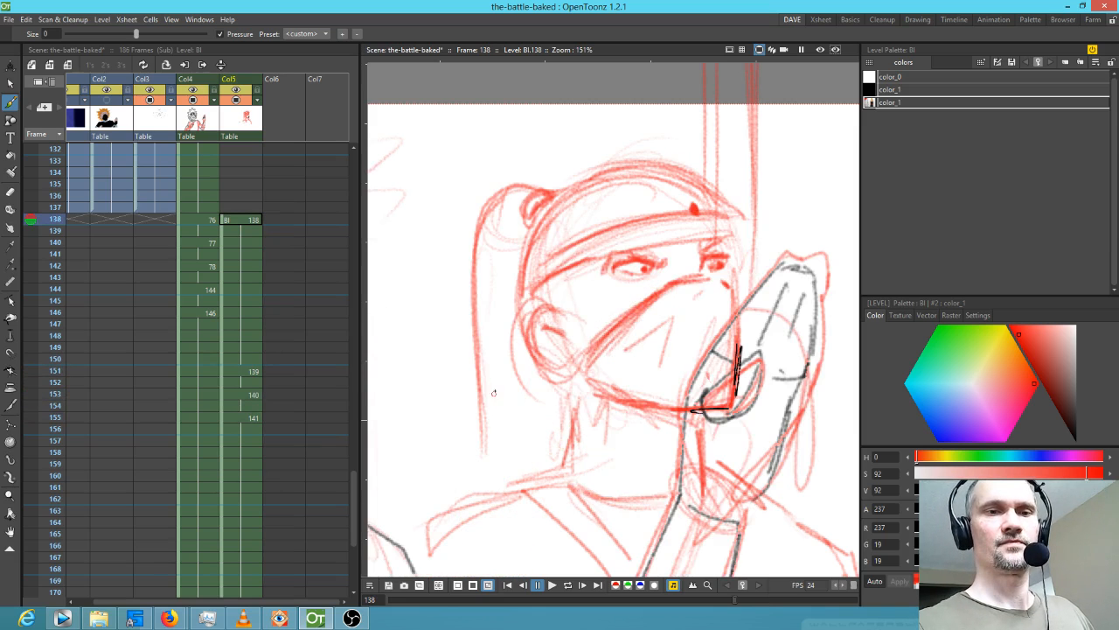
pyautogui.press('.')
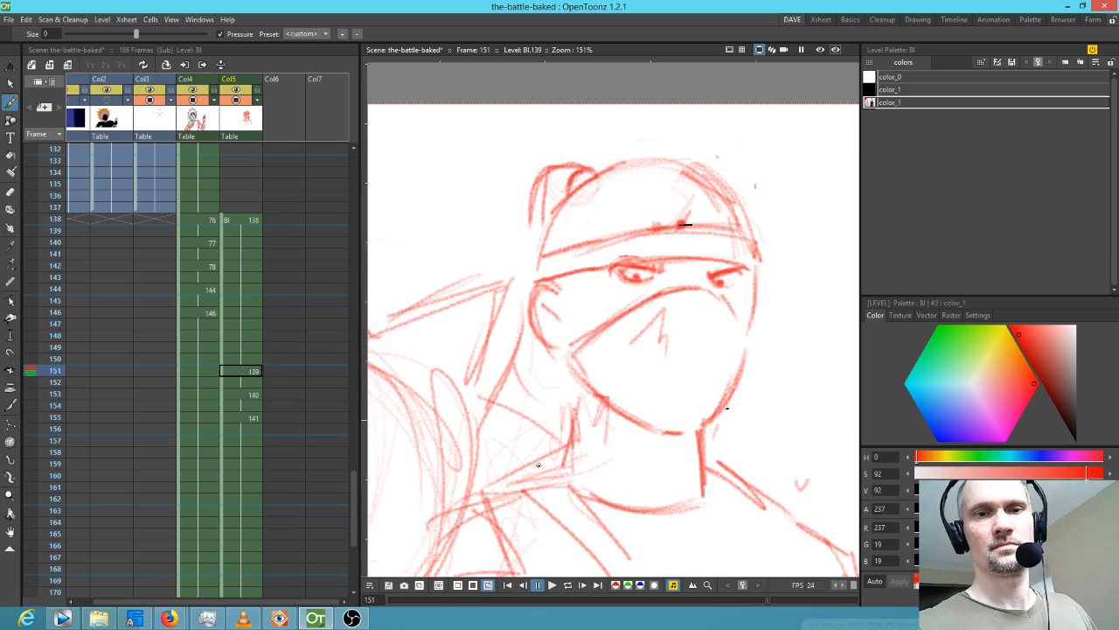
# Draw the hanging ponytail's line from behind the ear down to the shoulder on frame 153.
pyautogui.press('.')
pyautogui.press(',')
pyautogui.press('.')
pyautogui.moveTo(539, 360)
pyautogui.mouseDown()
pyautogui.moveTo(501, 435)
pyautogui.moveTo(533, 391)
pyautogui.moveTo(492, 465)
pyautogui.mouseUp()
pyautogui.press('.')
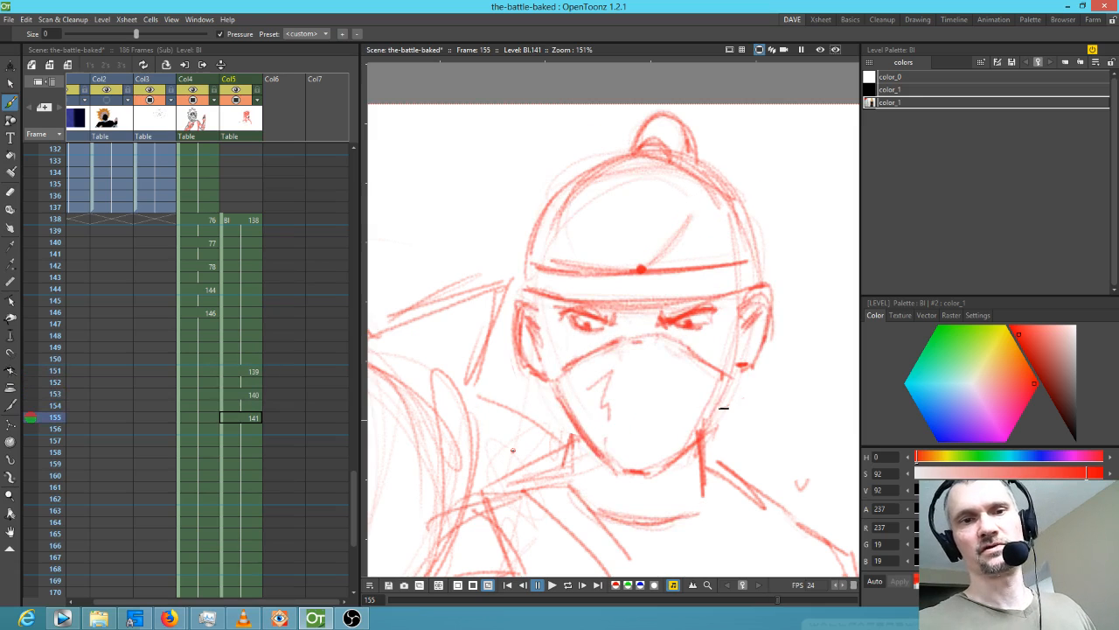
# Flip back and forth between the drawings on frames 151, 153 and 155 to check the head turn.
pyautogui.press(',')
pyautogui.press(',')
pyautogui.press('.')
pyautogui.press('.')
pyautogui.press(',')
pyautogui.press(',')
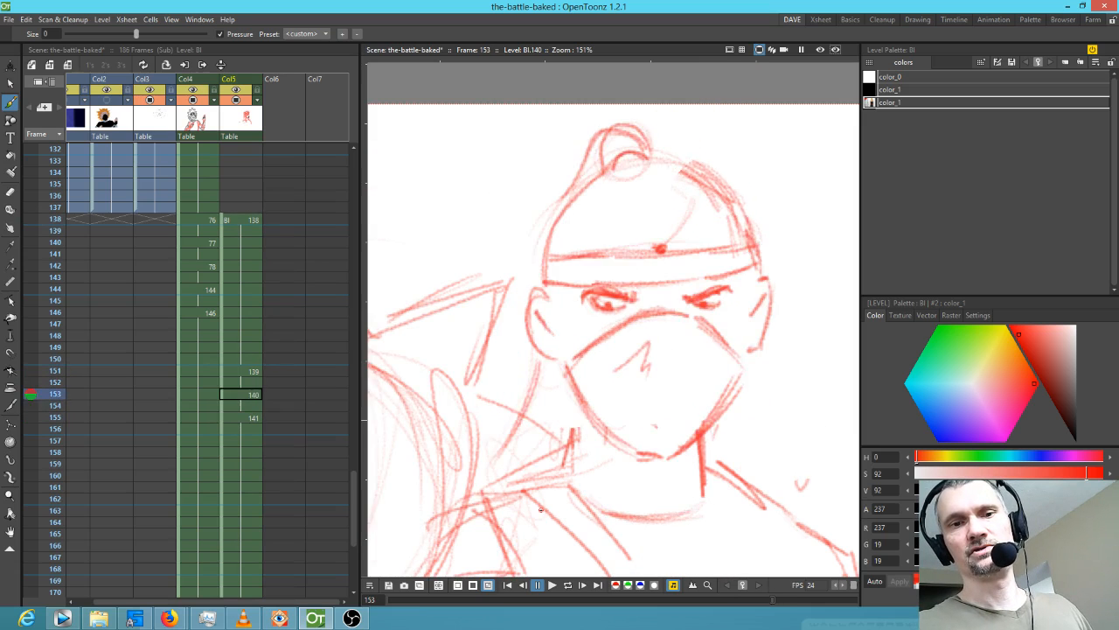
pyautogui.press('.')
pyautogui.press('.')
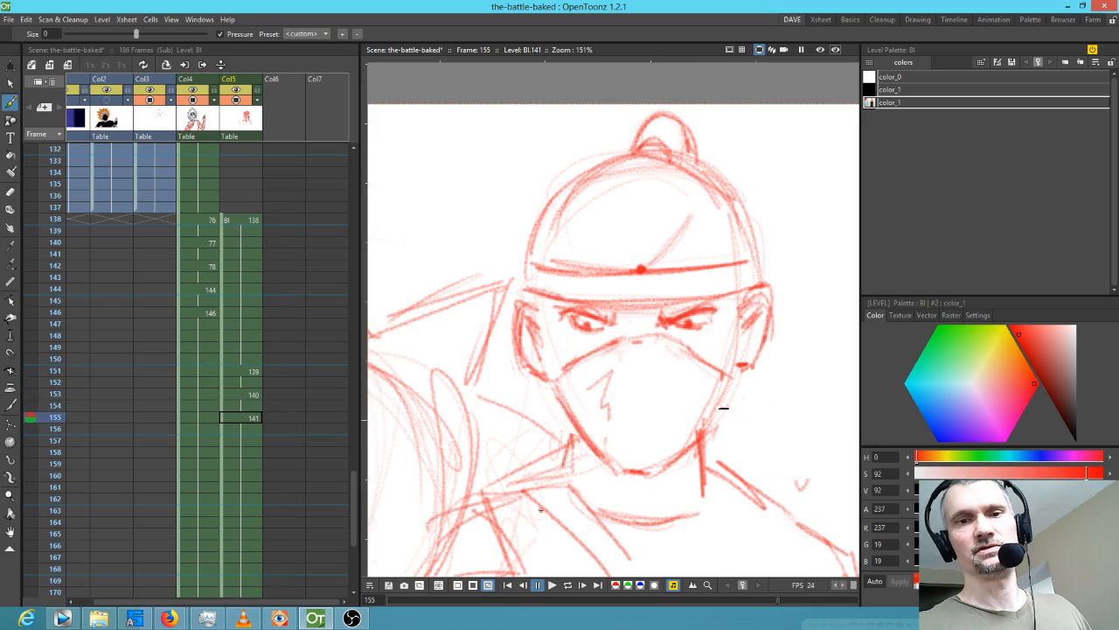
pyautogui.press(',')
pyautogui.press('.')
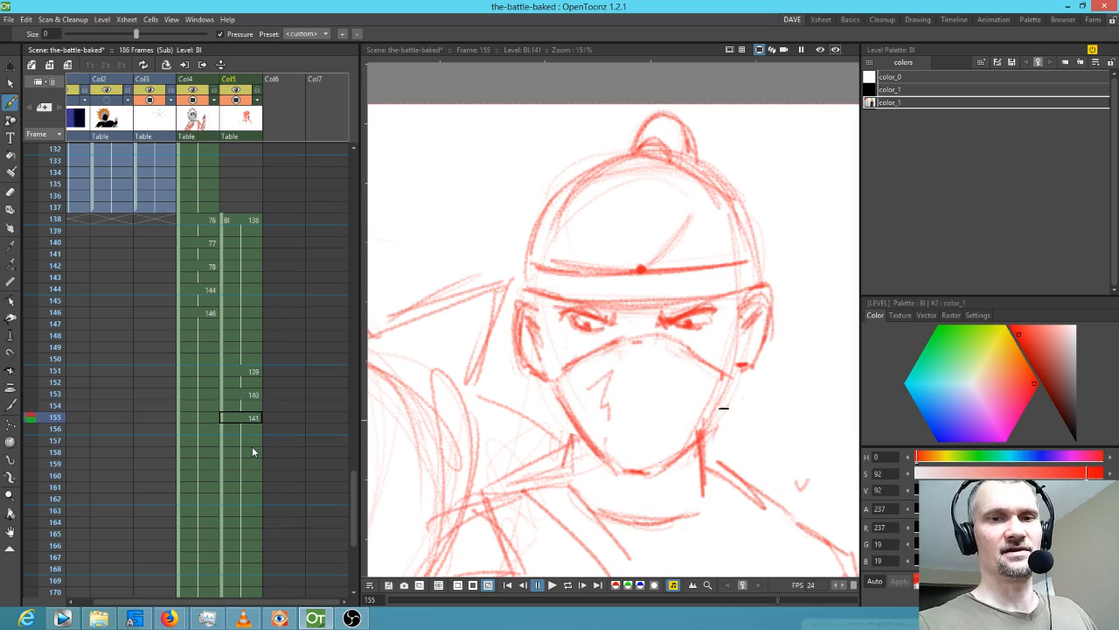
# Play the shot from frame 122 with the whole camera frame in view to review the head turn's timing.
pyautogui.scroll(-2, 561, 360)
pyautogui.scroll(-2, 561, 360)
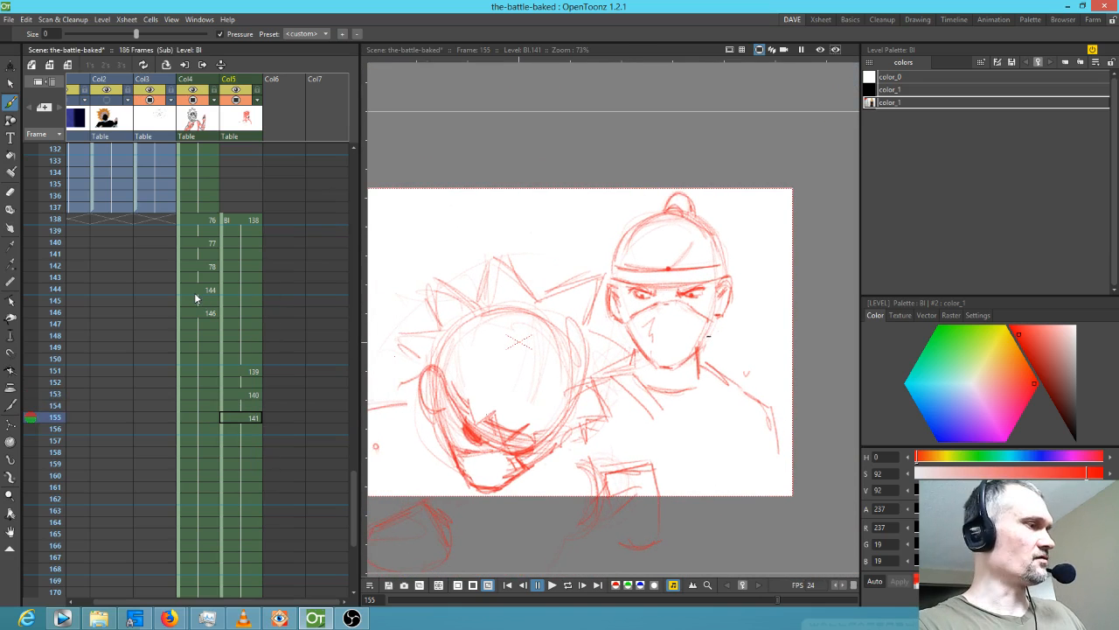
pyautogui.hotkey('alt', ',')
pyautogui.scroll(-2, 671, 382)
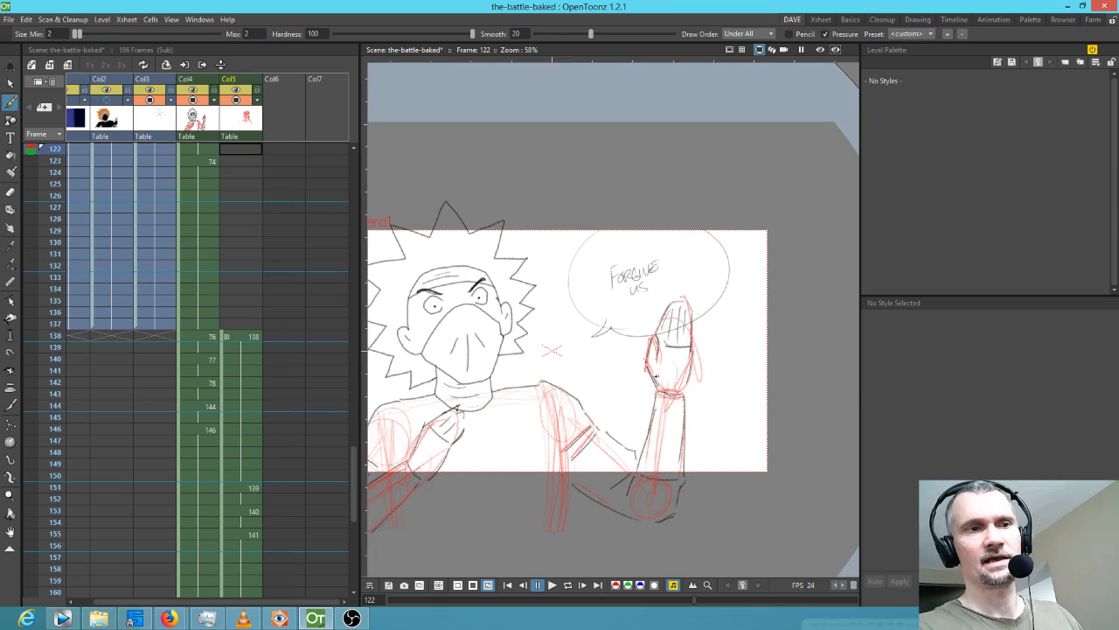
pyautogui.press('l')
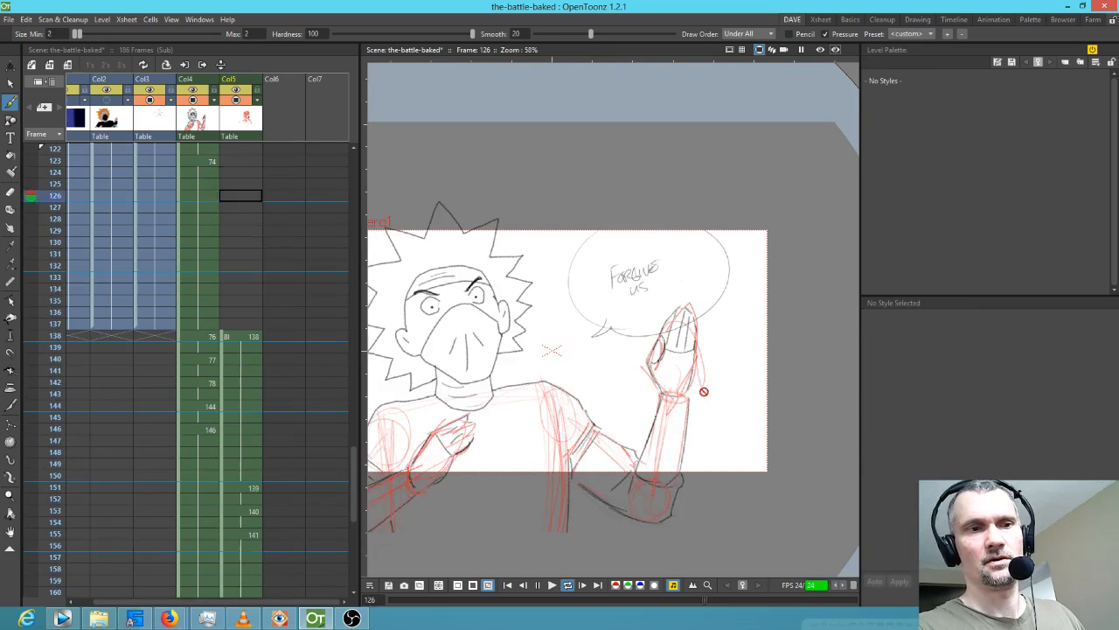
pyautogui.press('l')
pyautogui.scroll(-3, 676, 374)
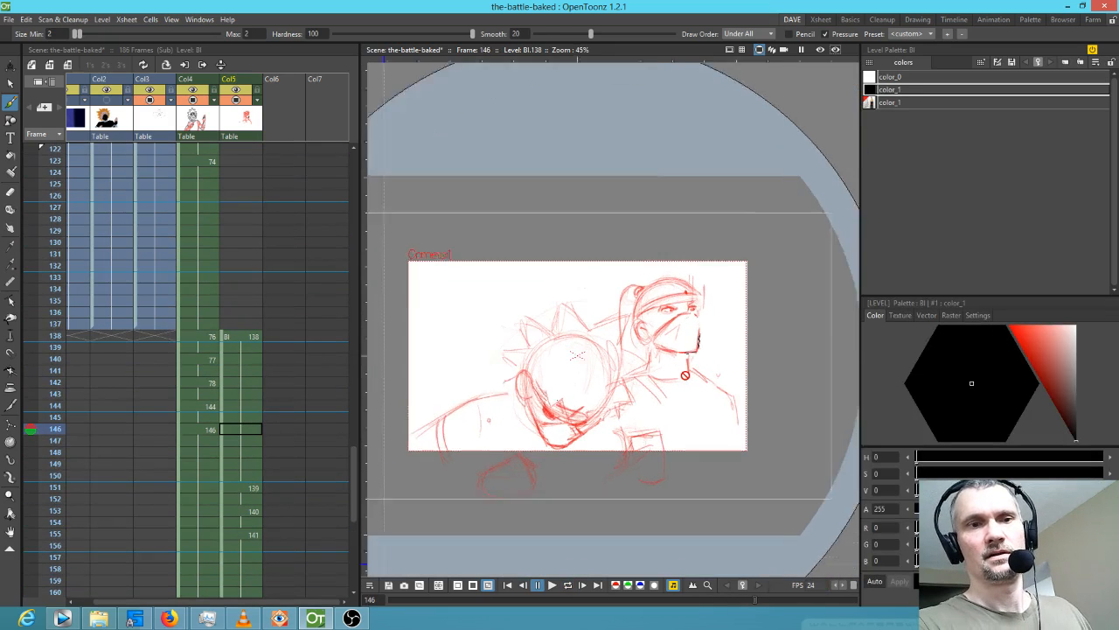
pyautogui.scroll(3, 684, 375)
pyautogui.scroll(-3, 331, 425)
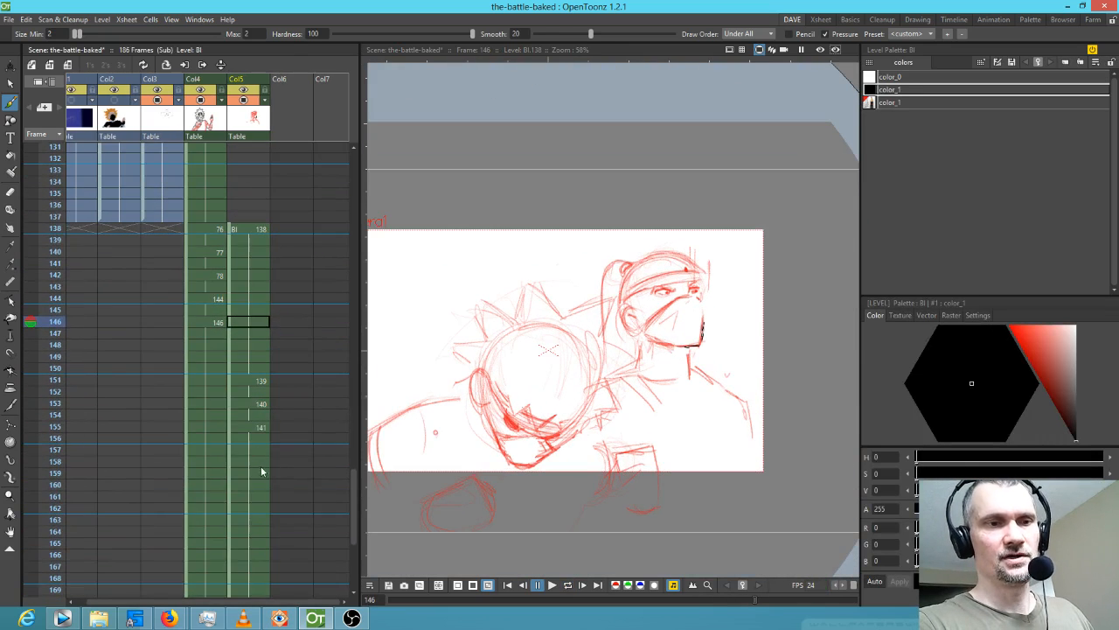
# Review the Col5 drawings at frames 151, 153, 155 and 163 to find where the head should turn back.
pyautogui.click(259, 449)
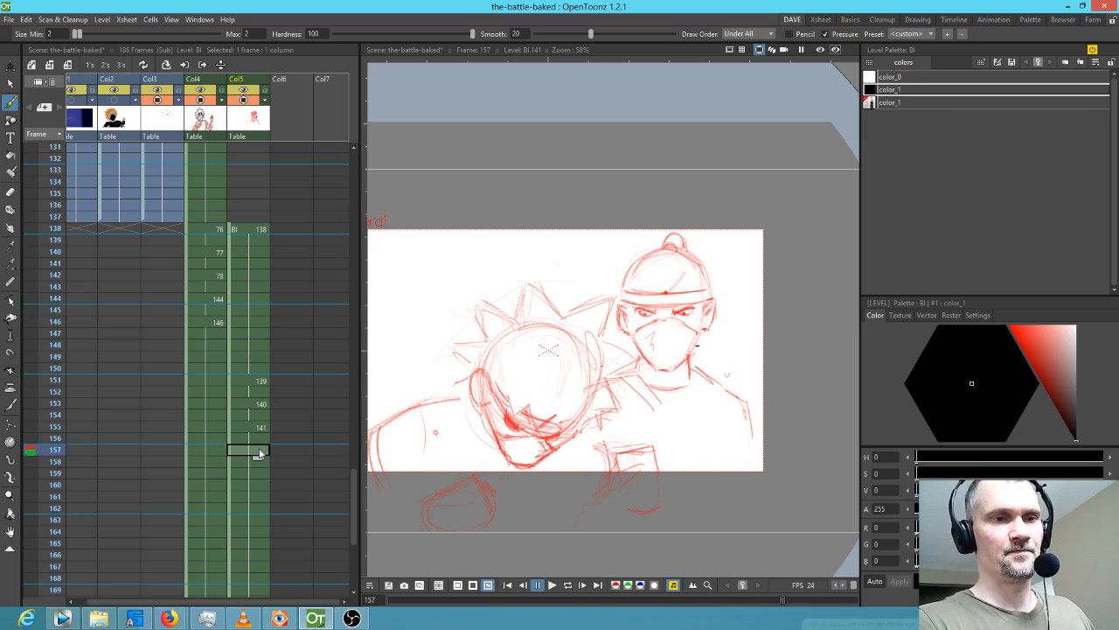
pyautogui.click(256, 521)
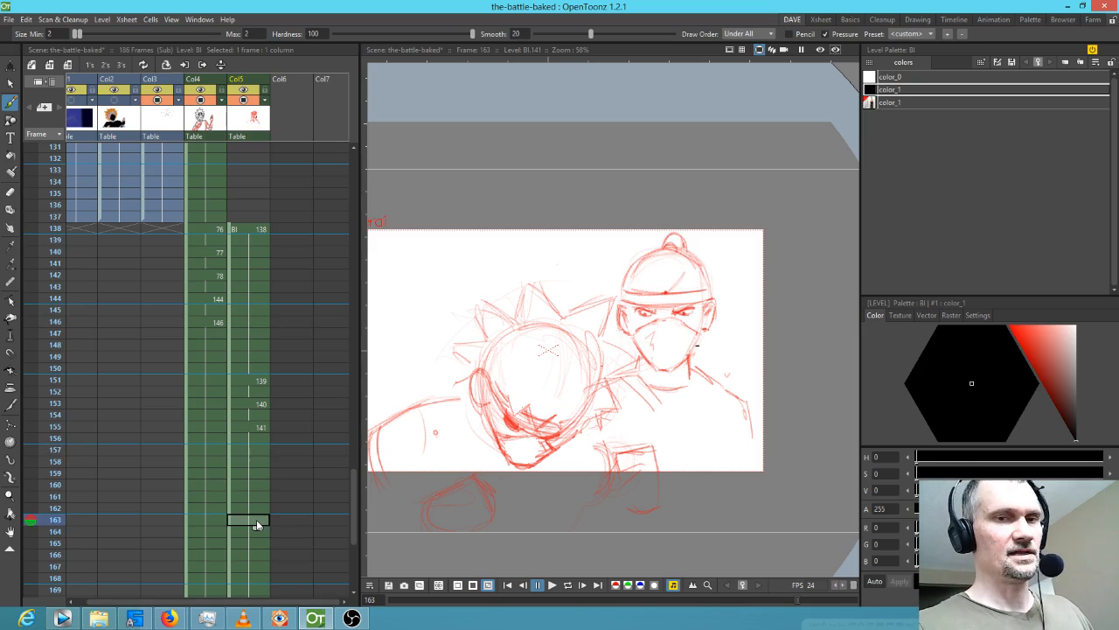
pyautogui.click(267, 394)
pyautogui.click(266, 379)
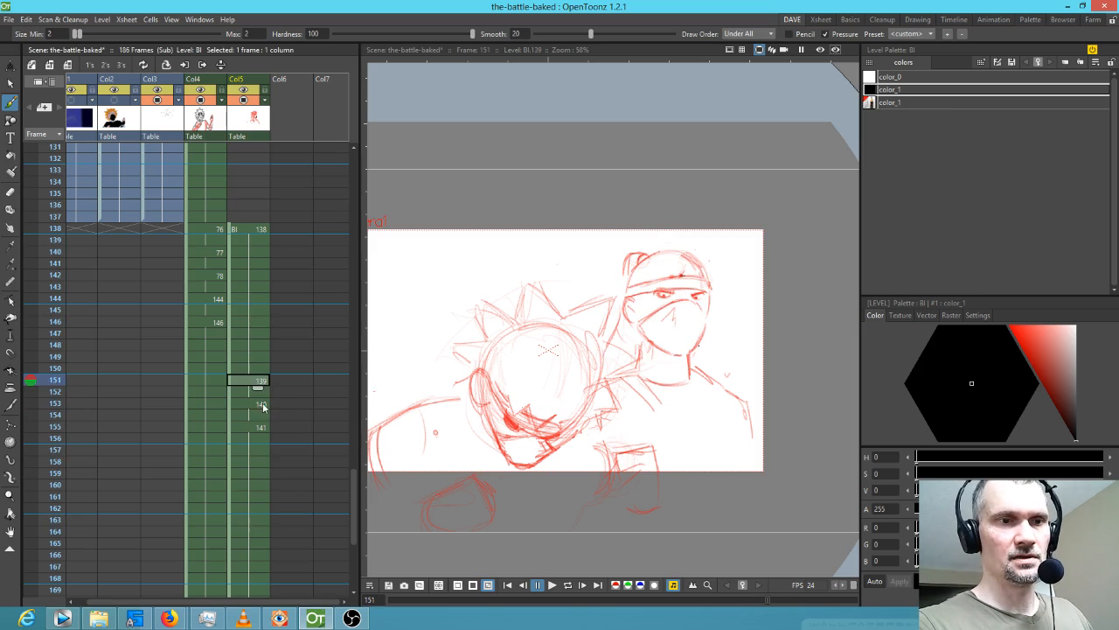
pyautogui.click(265, 404)
pyautogui.click(264, 427)
pyautogui.click(263, 521)
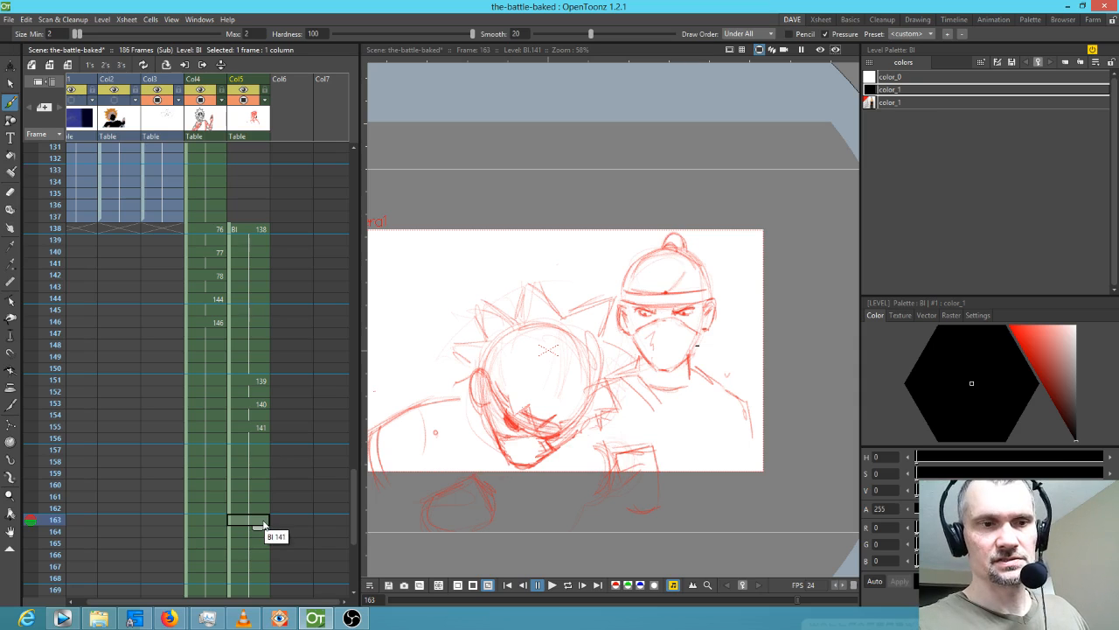
# Place drawing 140 at frame 163 of Col5 and hold it for two frames.
pyautogui.write('138')
pyautogui.press('Return')
pyautogui.press('w')
pyautogui.press('w')
pyautogui.press('w')
pyautogui.press('q')
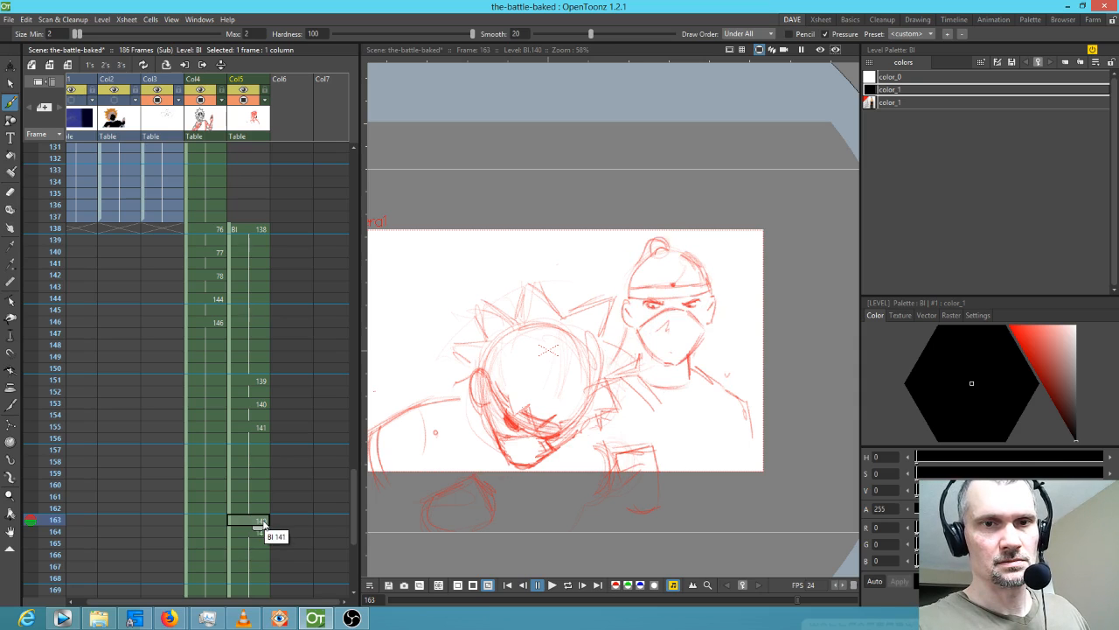
pyautogui.press('q')
pyautogui.press('w')
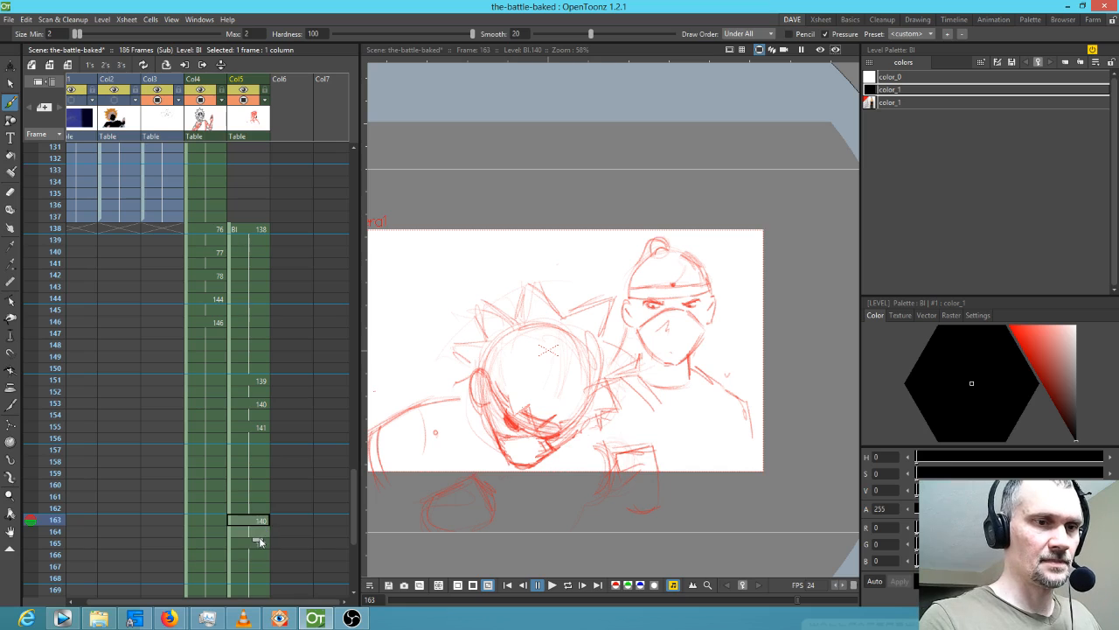
# Clear the Col5 cells from frame 165 through 187 and select the emptied cell at frame 165.
pyautogui.moveTo(259, 540); pyautogui.dragTo(256, 544)
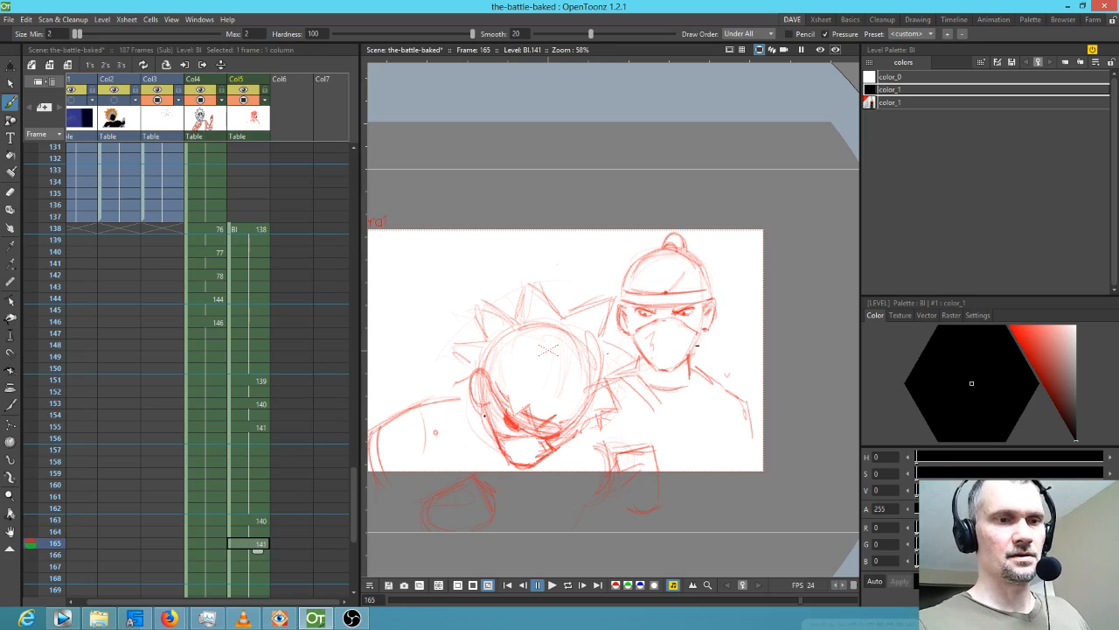
pyautogui.scroll(-4, 278, 500)
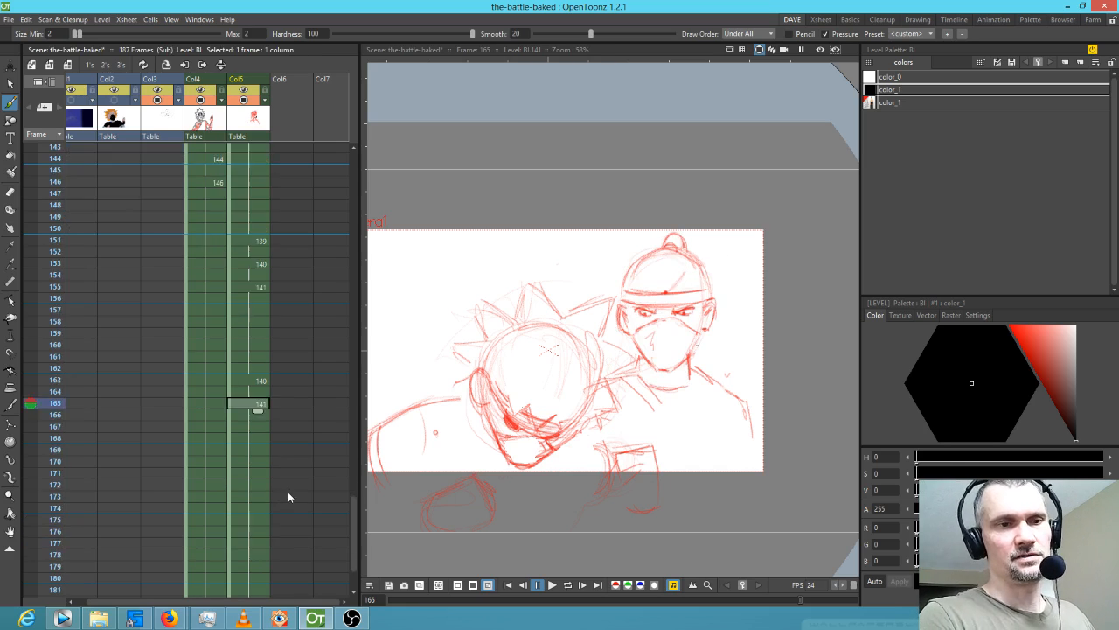
pyautogui.scroll(-8, 266, 477)
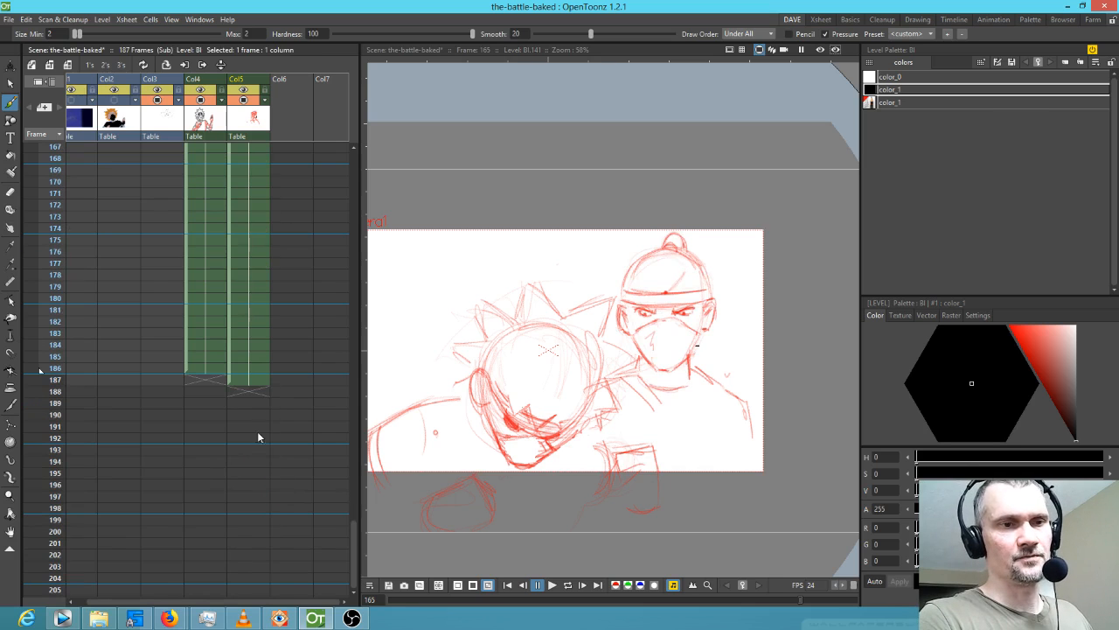
pyautogui.keyDown('shift'); pyautogui.click(244, 383); pyautogui.keyUp('shift')
pyautogui.press('Delete')
pyautogui.scroll(8, 267, 384)
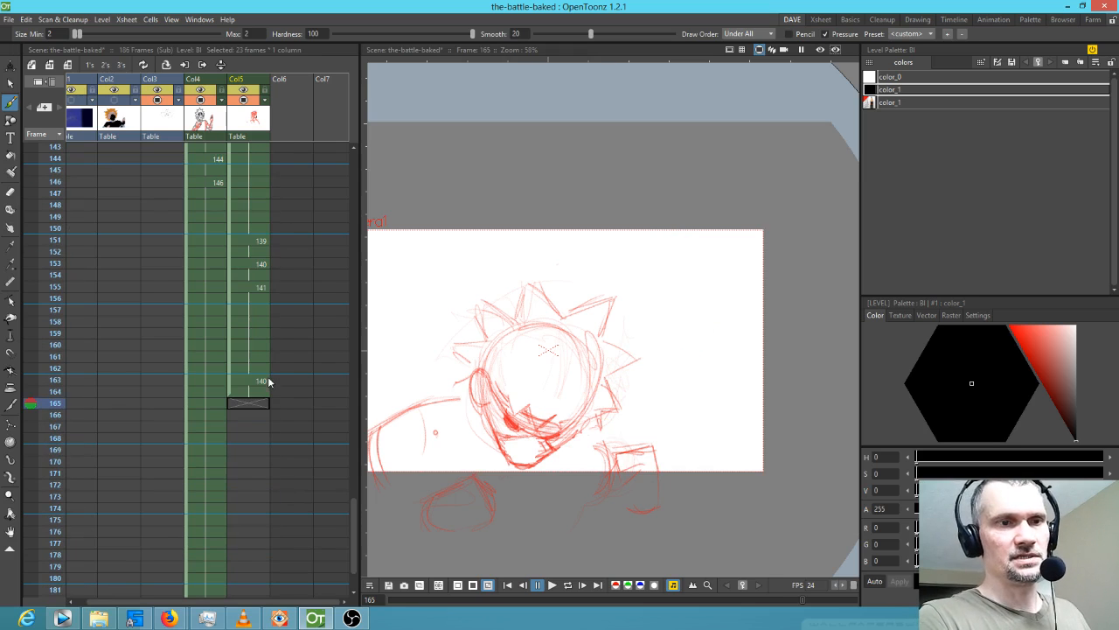
pyautogui.click(261, 382)
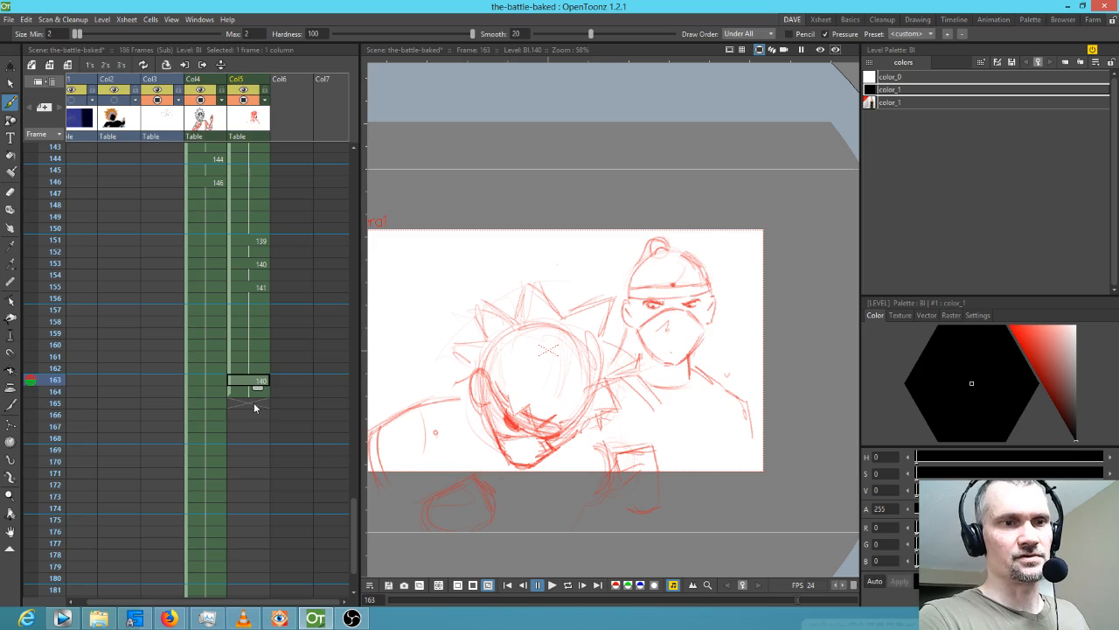
pyautogui.click(255, 405)
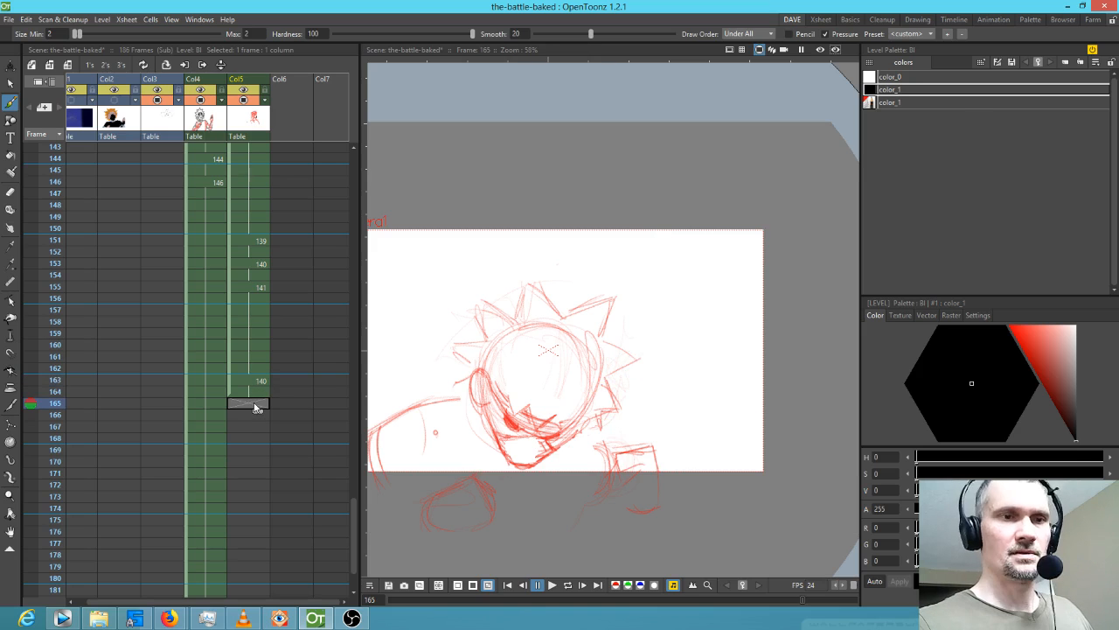
# Duplicate the masked character's drawing at frame 165 of Col5 and hold it through frame 186.
pyautogui.press('d')
pyautogui.moveTo(258, 410)
pyautogui.mouseDown()
pyautogui.moveTo(259, 595)
pyautogui.moveTo(260, 545)
pyautogui.mouseUp()
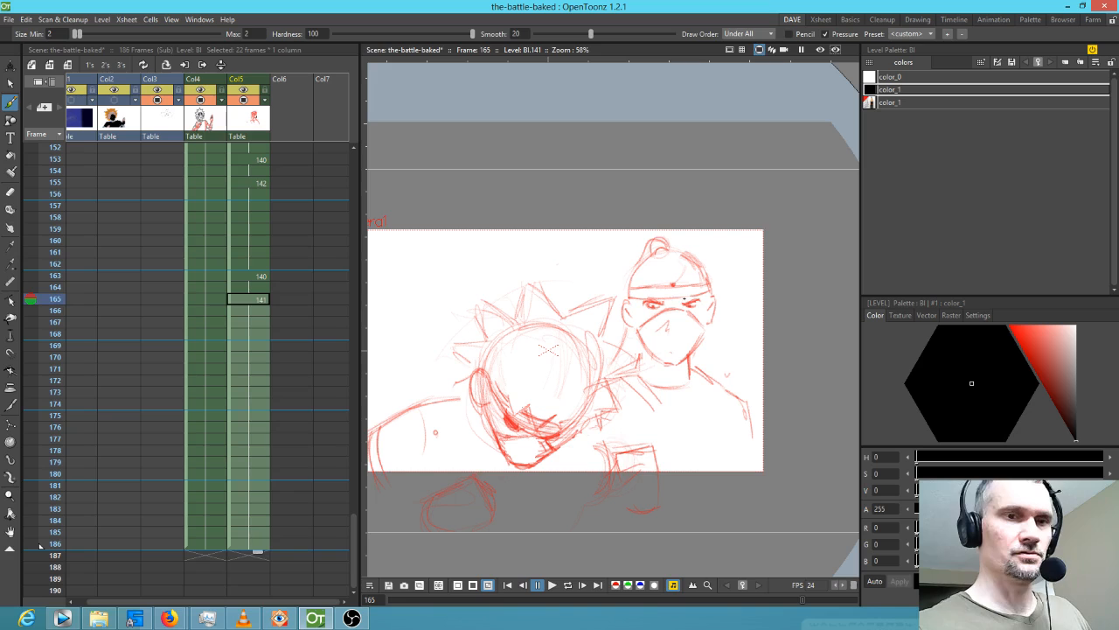
pyautogui.click(255, 304)
# Duplicate the held drawing at frame 167 of Col5 and erase the masked character's head from the copy.
pyautogui.click(256, 322)
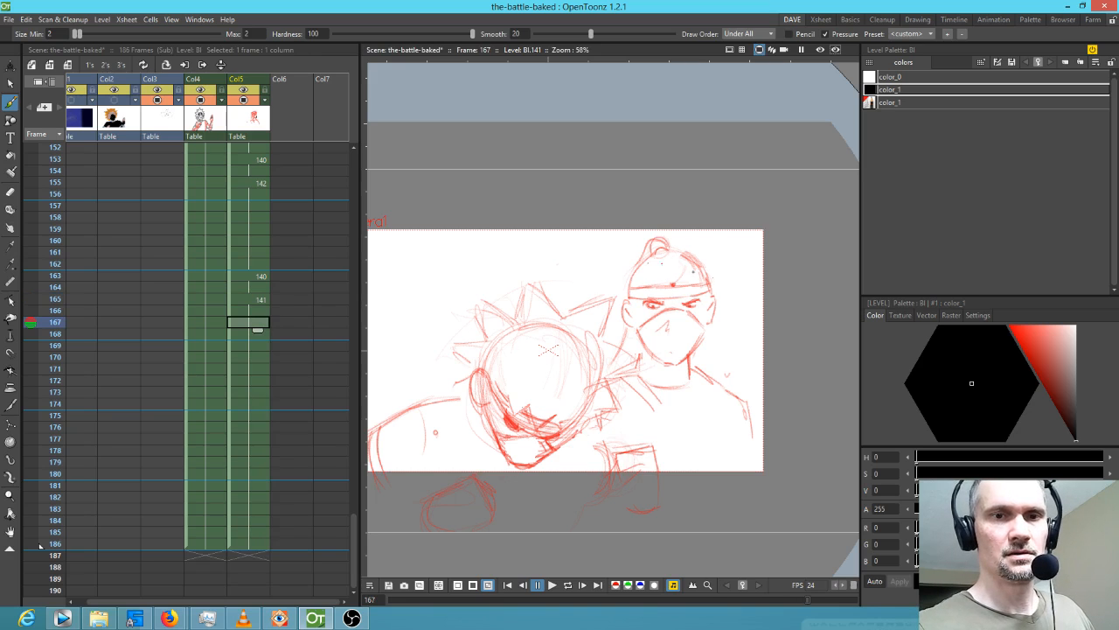
pyautogui.click(264, 277)
pyautogui.click(264, 301)
pyautogui.click(257, 322)
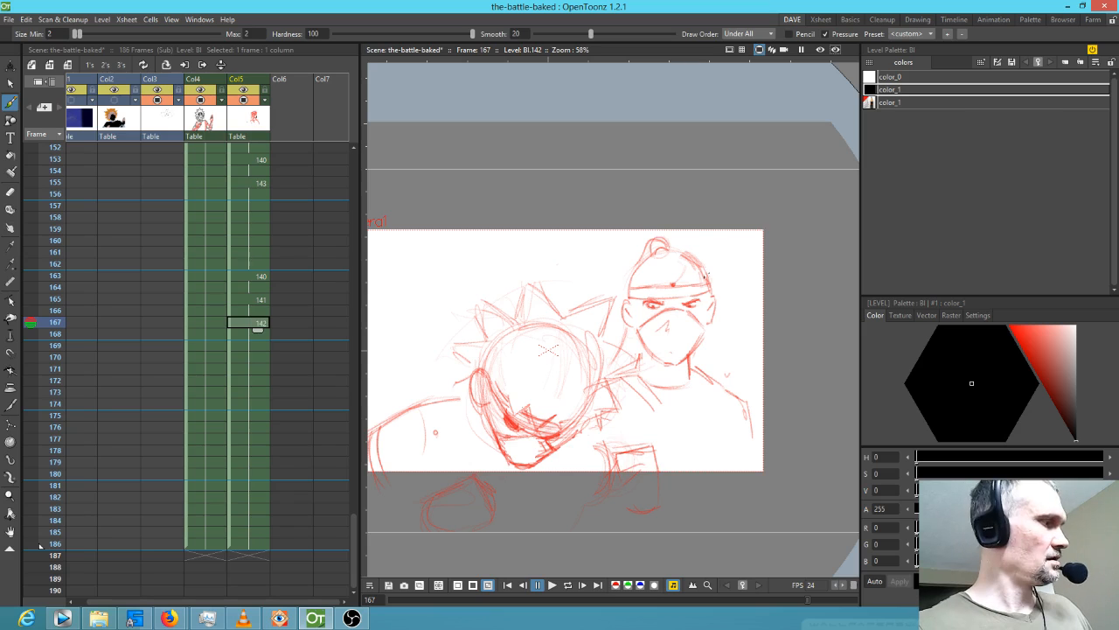
pyautogui.press('a')
pyautogui.moveTo(720, 268)
pyautogui.mouseDown()
pyautogui.moveTo(666, 250)
pyautogui.moveTo(645, 258)
pyautogui.moveTo(638, 303)
pyautogui.moveTo(723, 297)
pyautogui.moveTo(658, 334)
pyautogui.moveTo(641, 321)
pyautogui.moveTo(685, 358)
pyautogui.mouseUp()
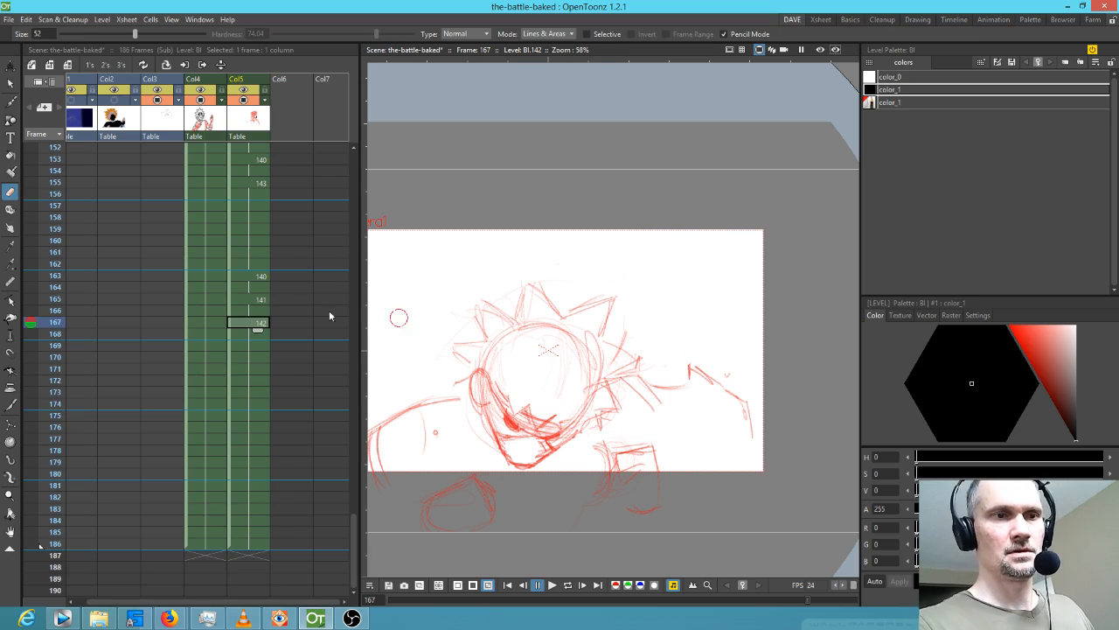
# Flip between the Col5 drawings around frames 163 and 165 to compare the head's position.
pyautogui.click(258, 277)
pyautogui.click(254, 301)
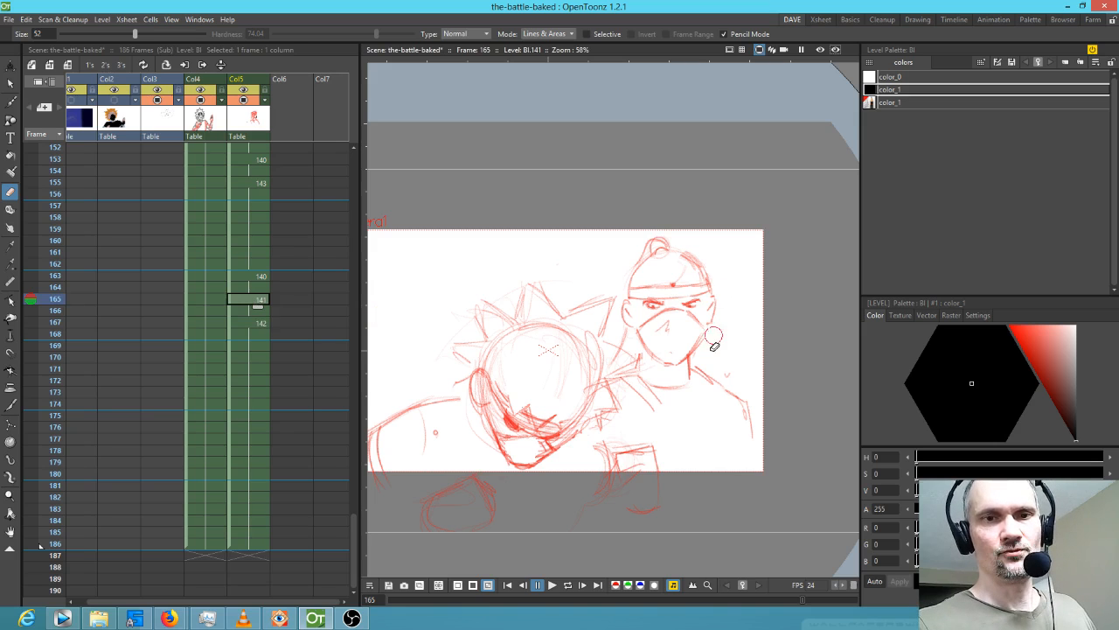
pyautogui.click(253, 277)
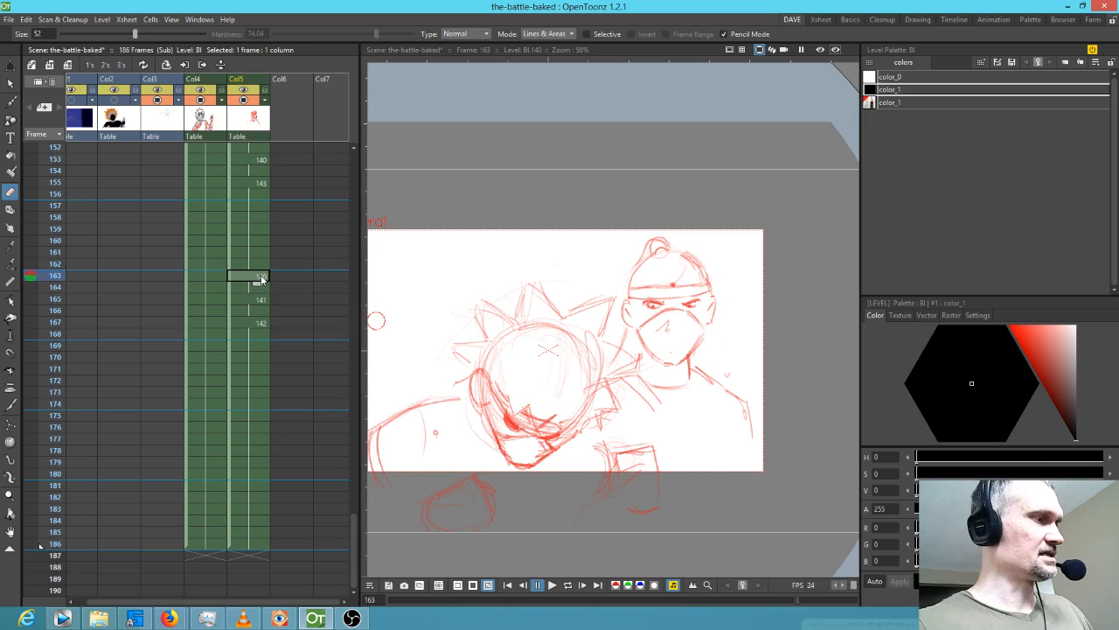
pyautogui.press('Down')
pyautogui.press('Down')
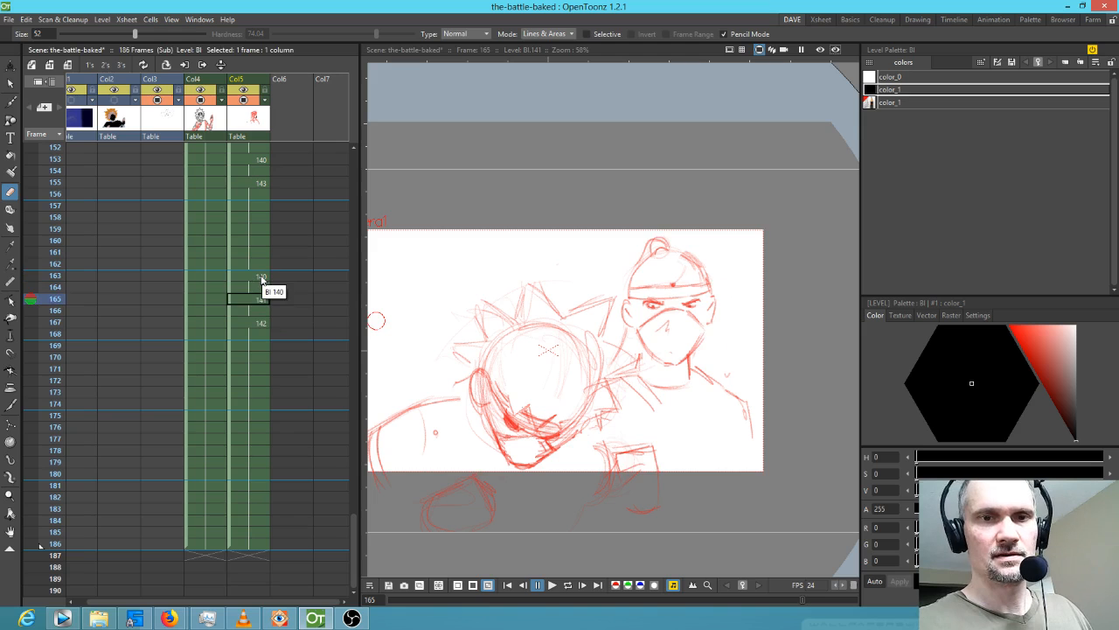
pyautogui.press('.')
pyautogui.press(',')
pyautogui.press(',')
pyautogui.press(',')
pyautogui.press('.')
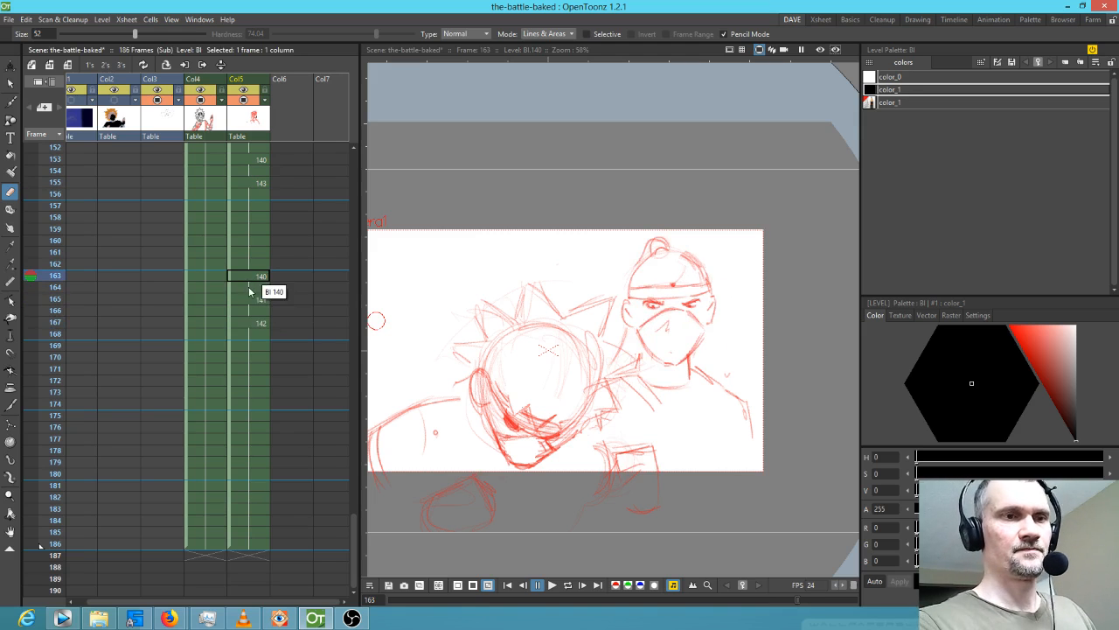
# Duplicate the held head drawings at frames 164 and 166 of Col5 as separate drawings.
pyautogui.click(253, 289)
pyautogui.press('s')
pyautogui.click(256, 309)
pyautogui.click(257, 290)
pyautogui.press('d')
pyautogui.click(257, 311)
pyautogui.press('d')
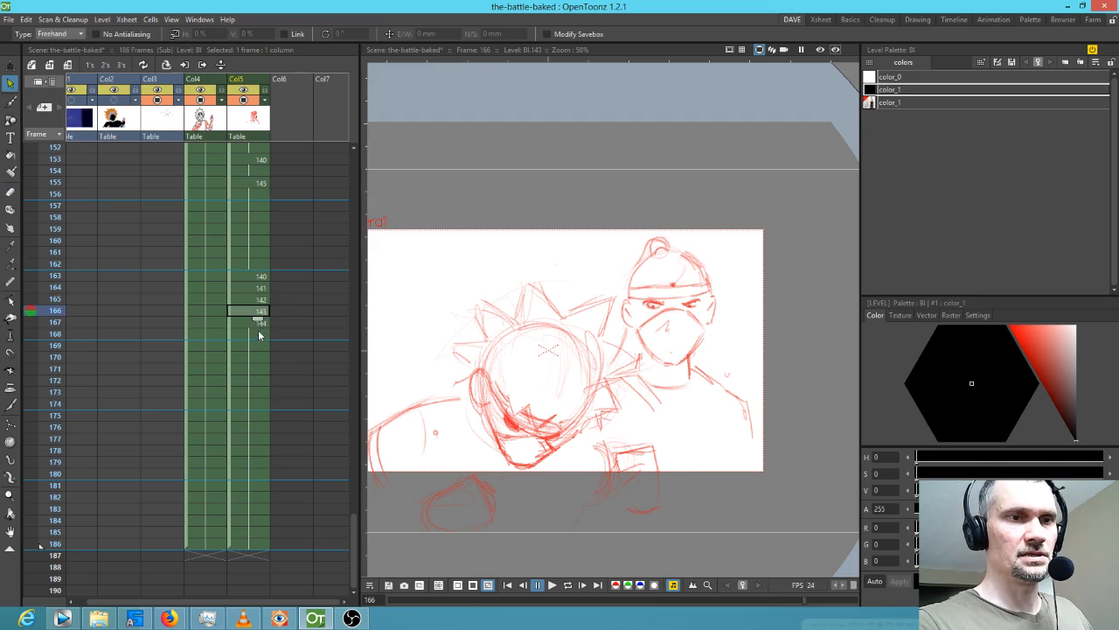
# Clear the Col5 cells from frame 160 through 163.
pyautogui.click(259, 278)
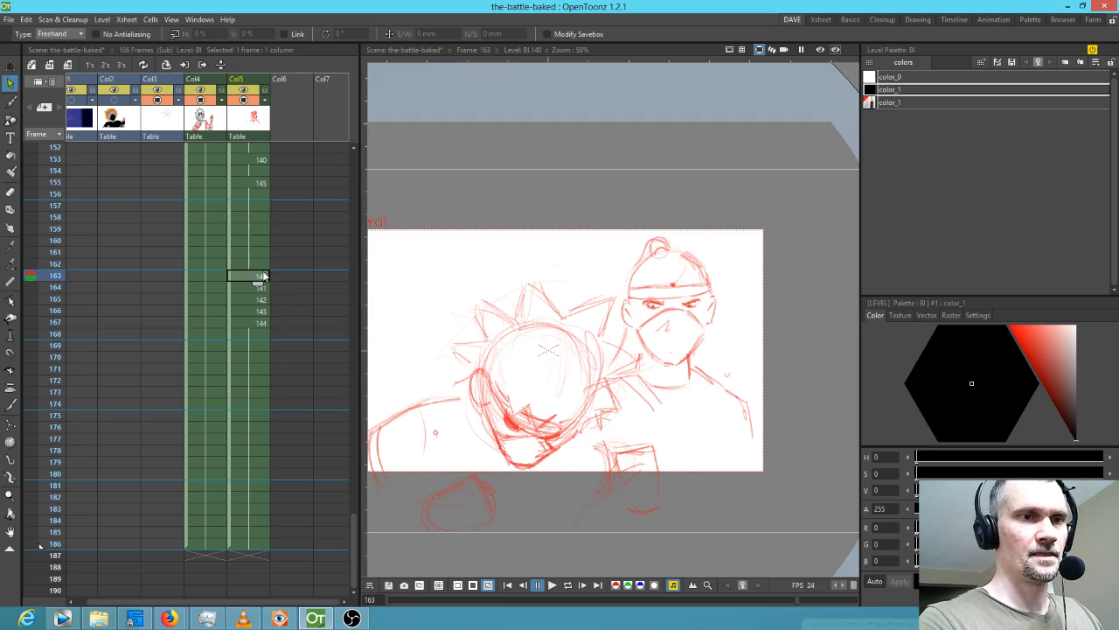
pyautogui.click(261, 244)
pyautogui.moveTo(262, 244); pyautogui.dragTo(262, 266)
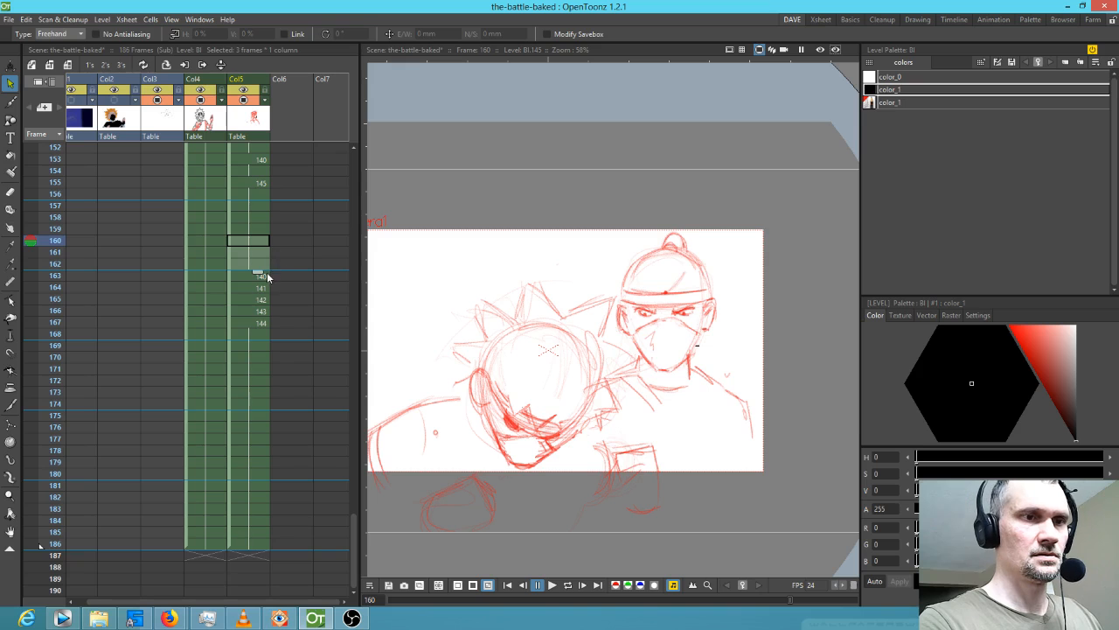
pyautogui.press('Delete')
pyautogui.click(262, 276)
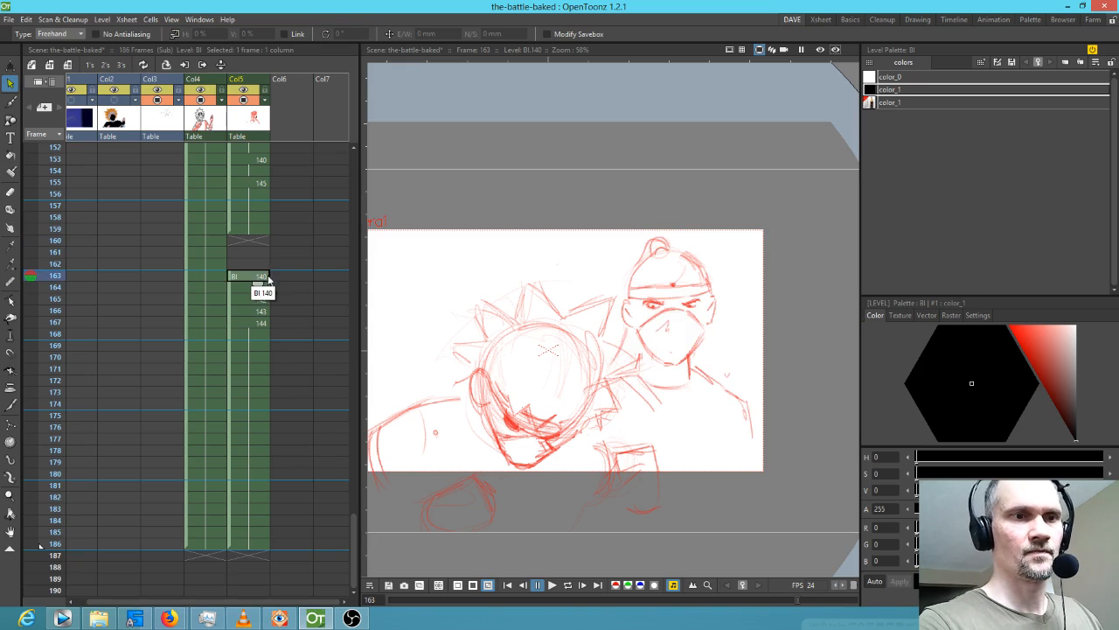
pyautogui.press('Delete')
# Move drawings 141 and 143 from Col5 to frames 163 and 166 of Col6, and clear drawing 142 from Col5.
pyautogui.click(262, 288)
pyautogui.moveTo(234, 284); pyautogui.dragTo(282, 278)
pyautogui.click(259, 315)
pyautogui.moveTo(245, 314); pyautogui.dragTo(285, 311)
pyautogui.click(260, 299)
pyautogui.press('Delete')
pyautogui.click(255, 326)
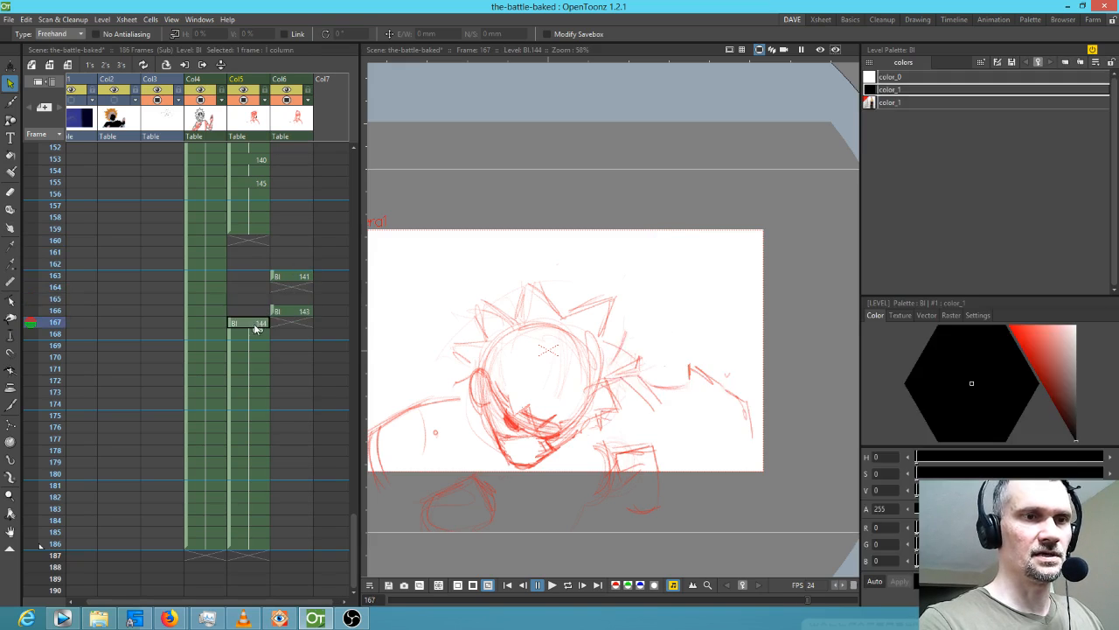
# Extend the hold of drawing 145 in Col5 through frame 162 and move the drawing 144 block up to frame 168.
pyautogui.click(262, 232)
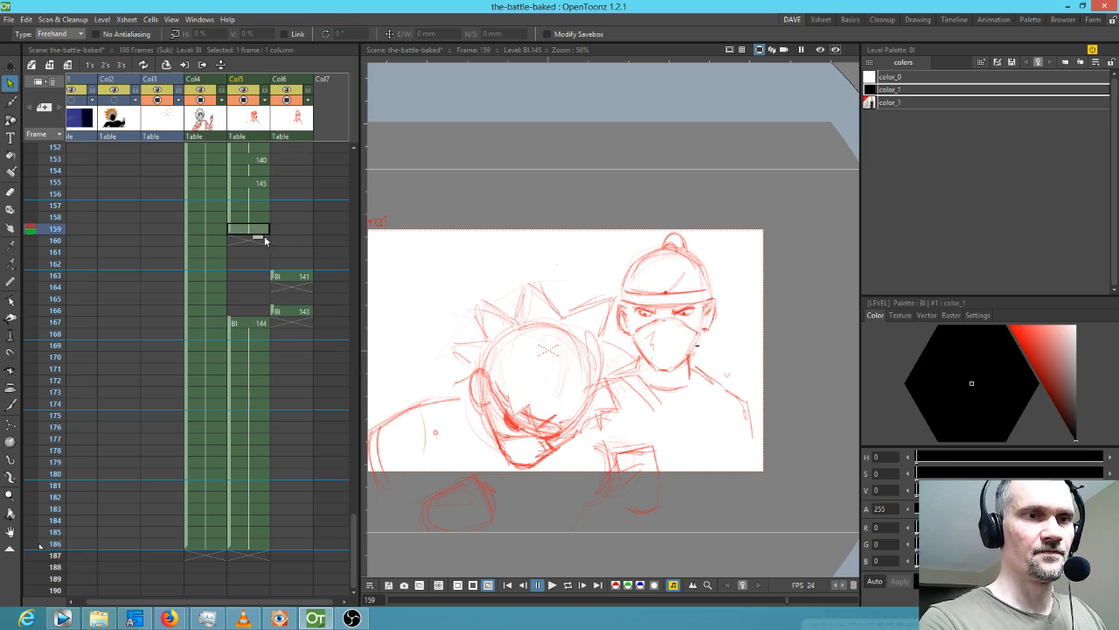
pyautogui.moveTo(258, 239); pyautogui.dragTo(257, 270)
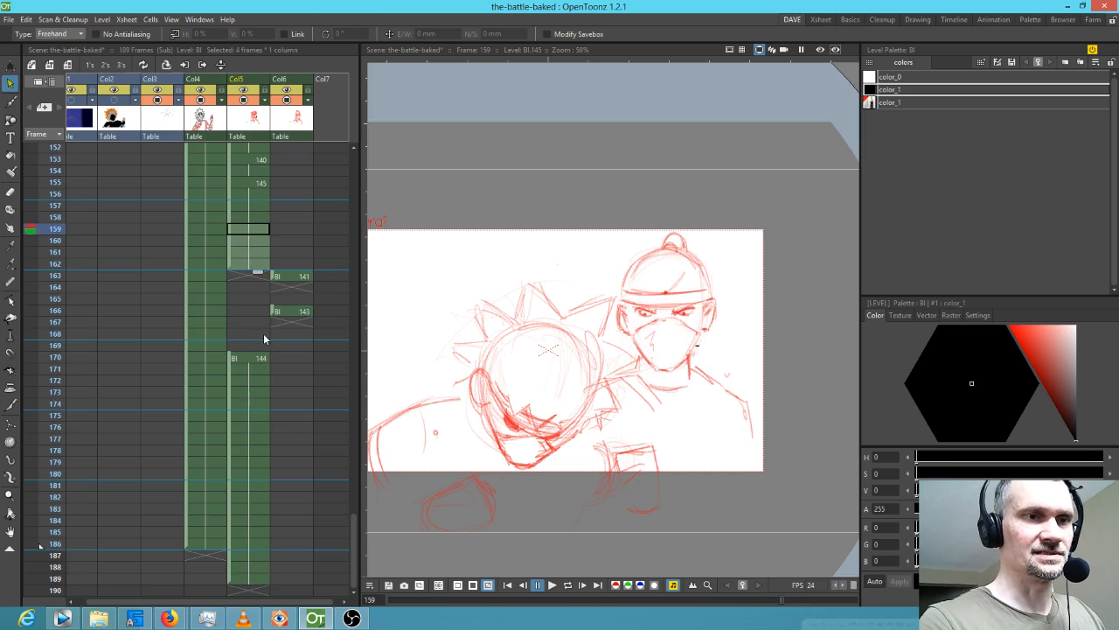
pyautogui.click(229, 391)
pyautogui.moveTo(229, 391); pyautogui.dragTo(231, 369)
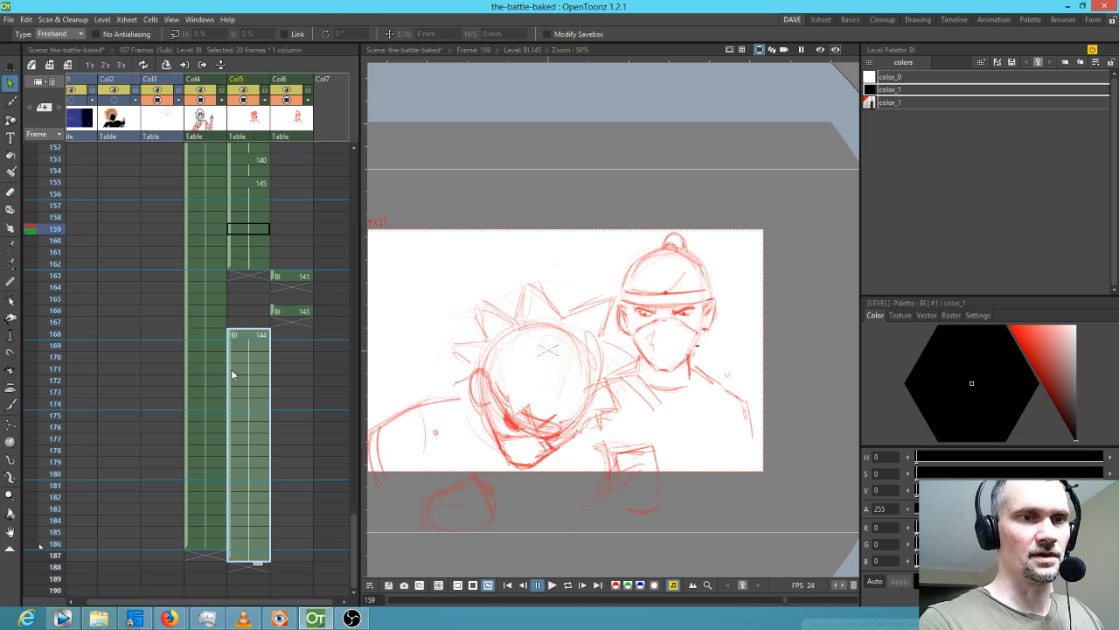
# Move drawings 141 and 143 back into Col5 at frames 163 and 165, each held two frames, with drawing 144 starting at frame 167.
pyautogui.click(272, 278)
pyautogui.moveTo(272, 278); pyautogui.dragTo(258, 319)
pyautogui.click(273, 311)
pyautogui.moveTo(232, 382); pyautogui.dragTo(236, 343)
pyautogui.click(254, 276)
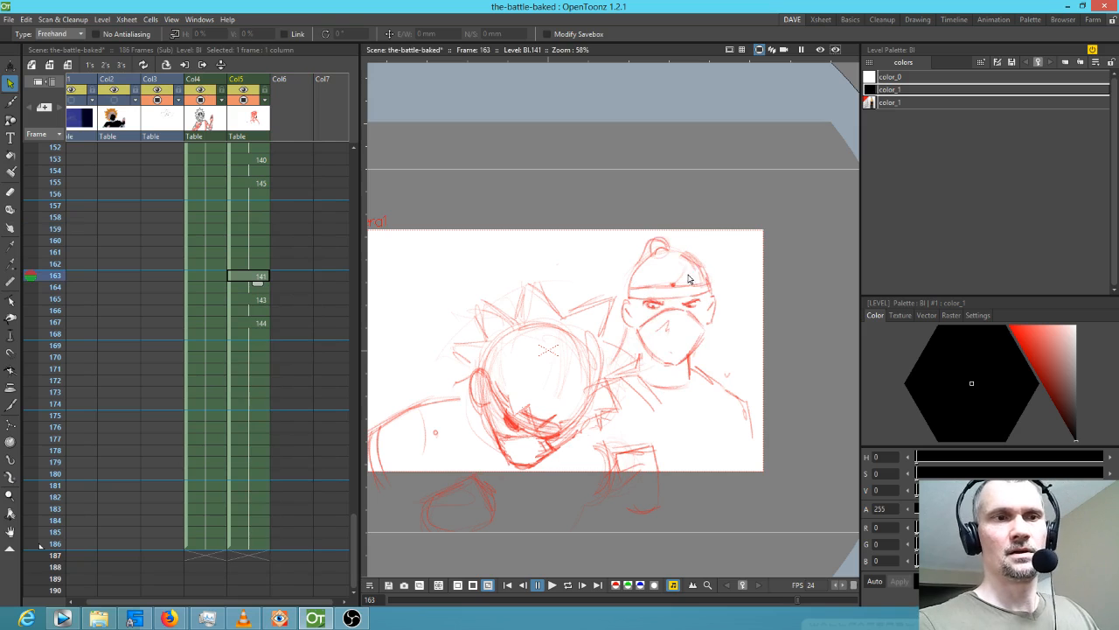
# Compare the heads at frames 155 and 163, and erase both pupils from the drawing at frame 163.
pyautogui.click(256, 184)
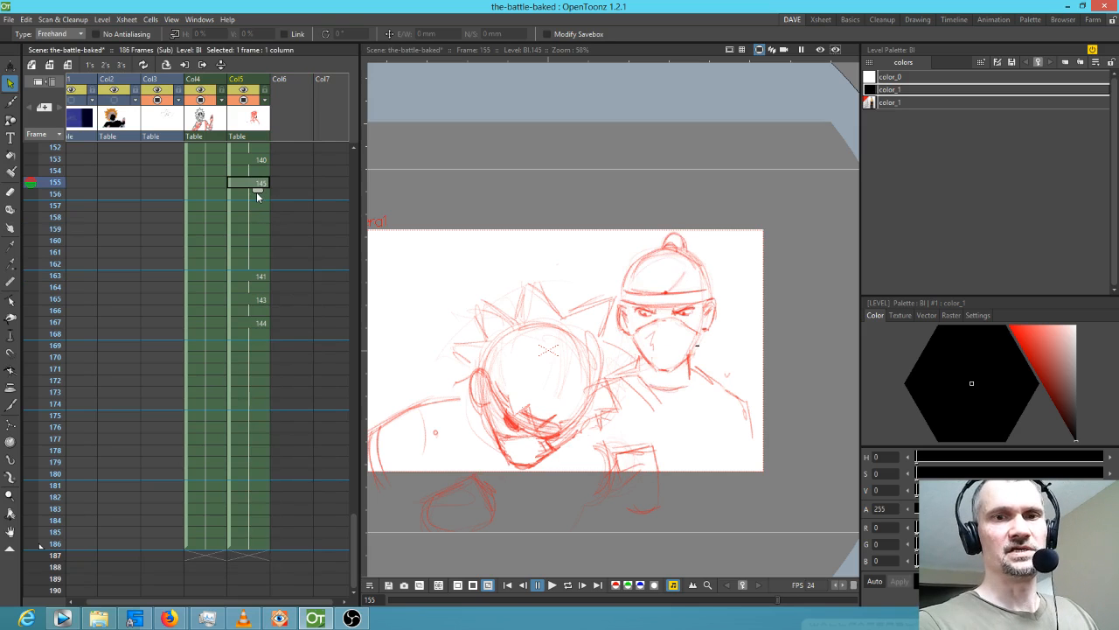
pyautogui.click(260, 276)
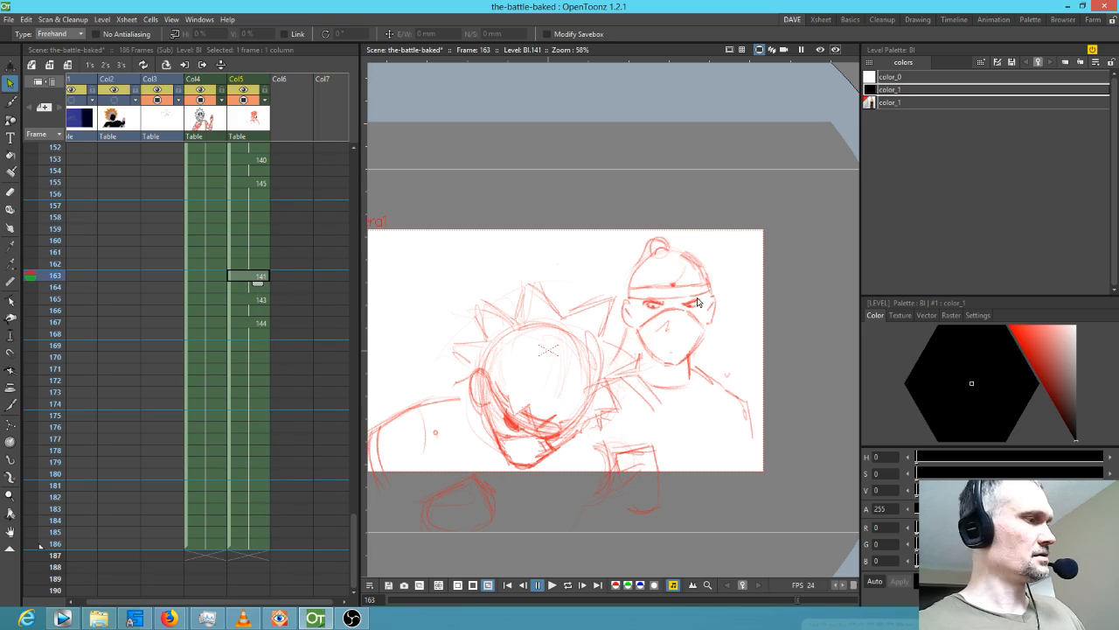
pyautogui.hotkey('shift', 'space')
pyautogui.moveTo(702, 327)
pyautogui.mouseDown()
pyautogui.moveTo(747, 255)
pyautogui.moveTo(675, 351)
pyautogui.mouseUp()
pyautogui.press('space')
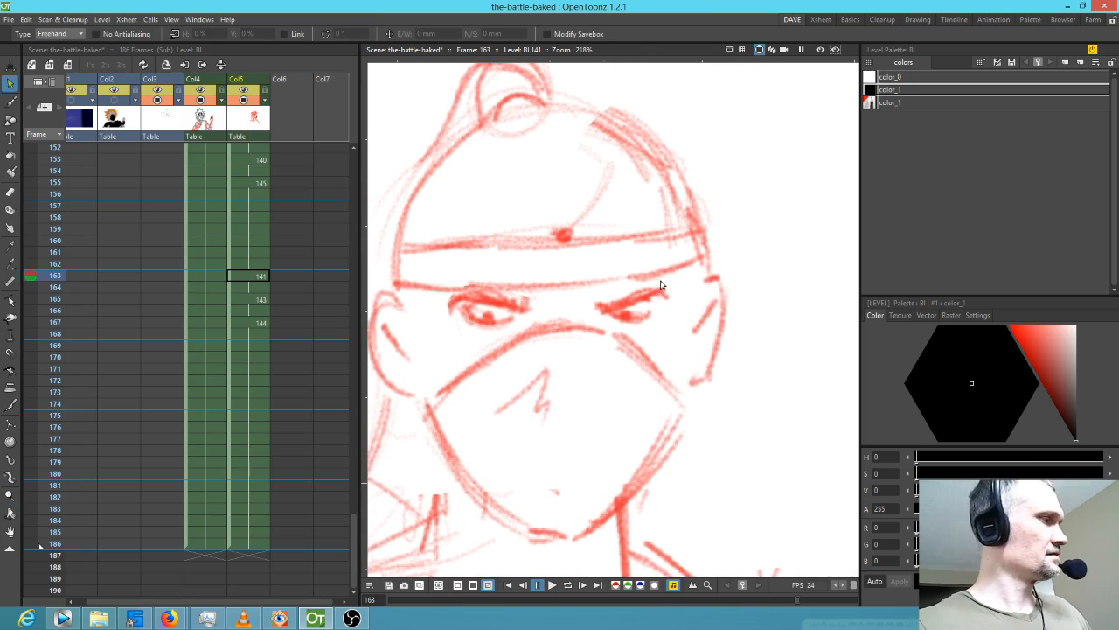
pyautogui.press('a')
pyautogui.hotkey('ctrl', 'alt')
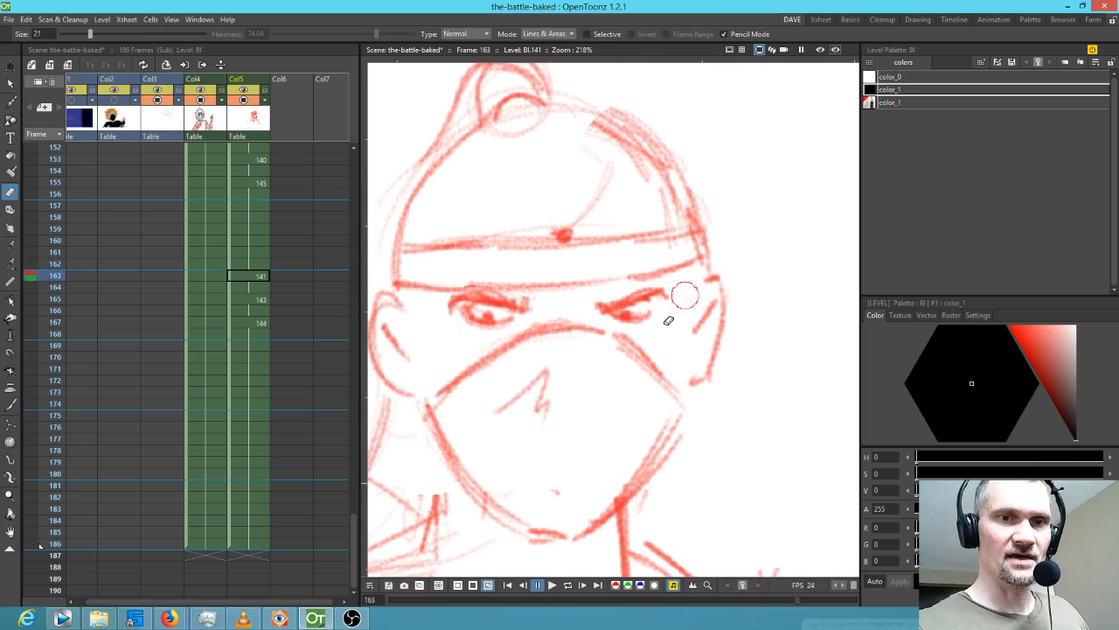
pyautogui.moveTo(631, 316); pyautogui.dragTo(648, 313)
pyautogui.moveTo(491, 314); pyautogui.dragTo(486, 316)
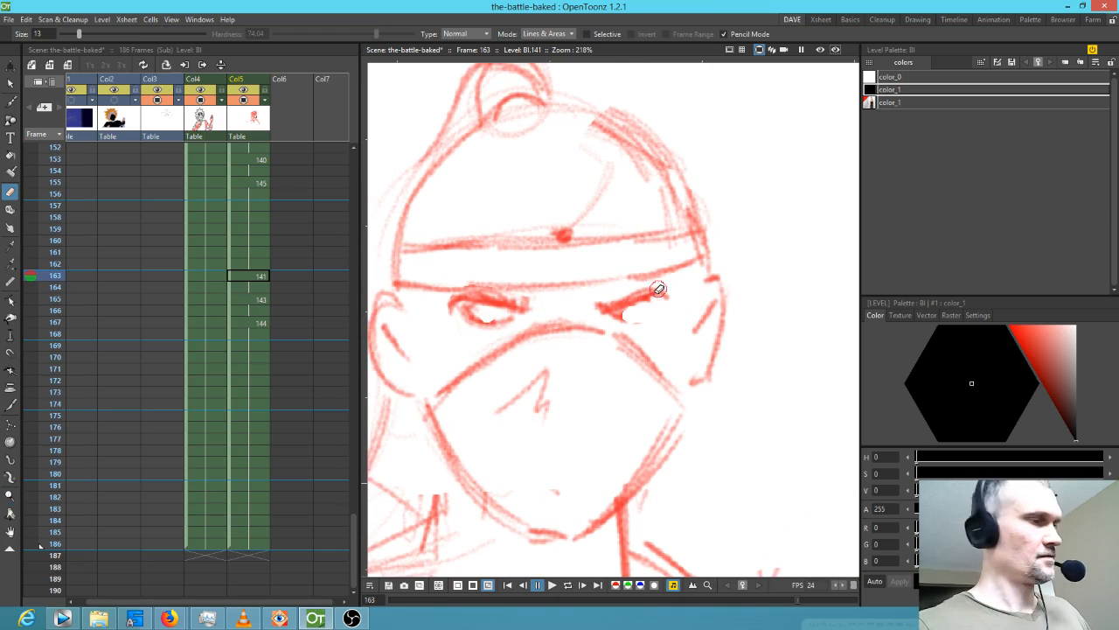
# Redraw both pupils at frame 163 with the red color_1 brush, shifted to the right within the eyes.
pyautogui.press('b')
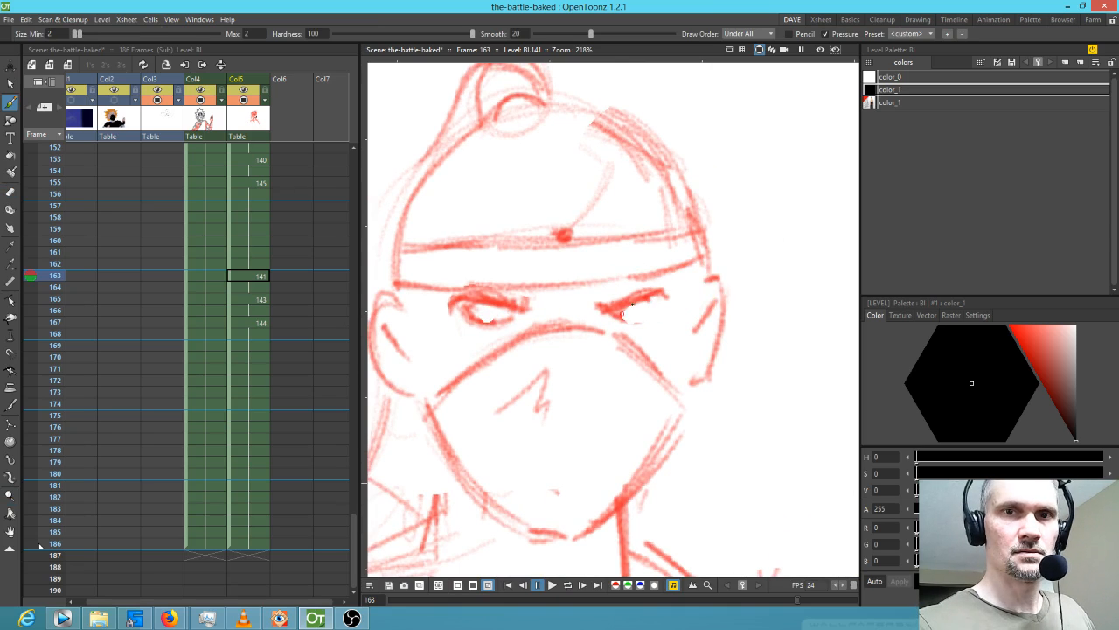
pyautogui.click(896, 103)
pyautogui.moveTo(623, 319)
pyautogui.mouseDown()
pyautogui.moveTo(665, 303)
pyautogui.moveTo(648, 311)
pyautogui.mouseUp()
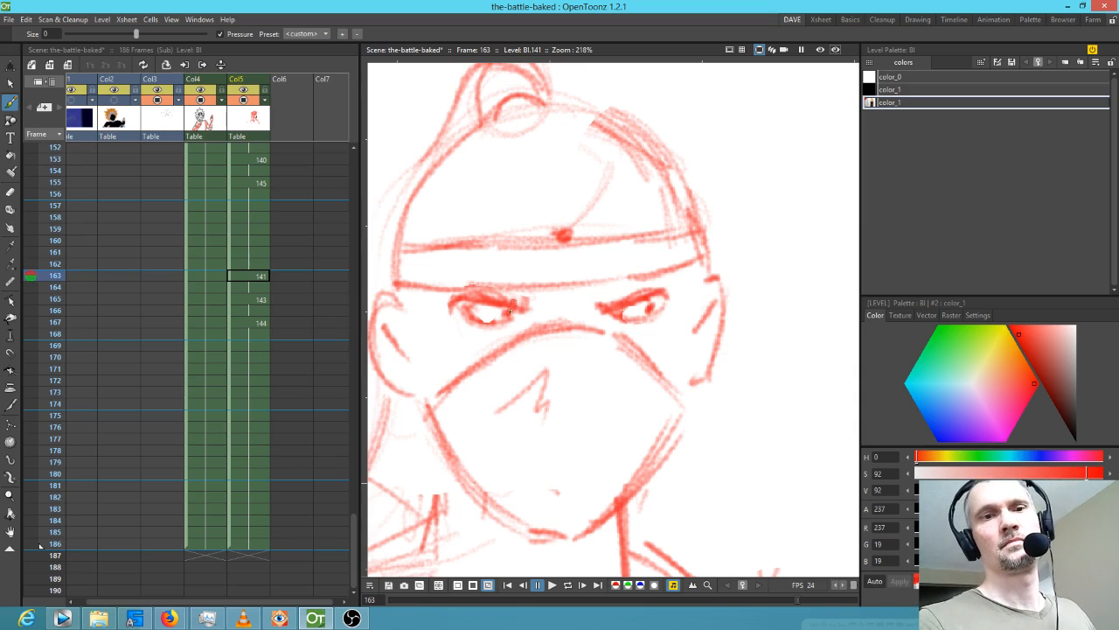
# At frame 165, select the left eye's pupil freehand and shift it about 6 mm to the right.
pyautogui.click(266, 301)
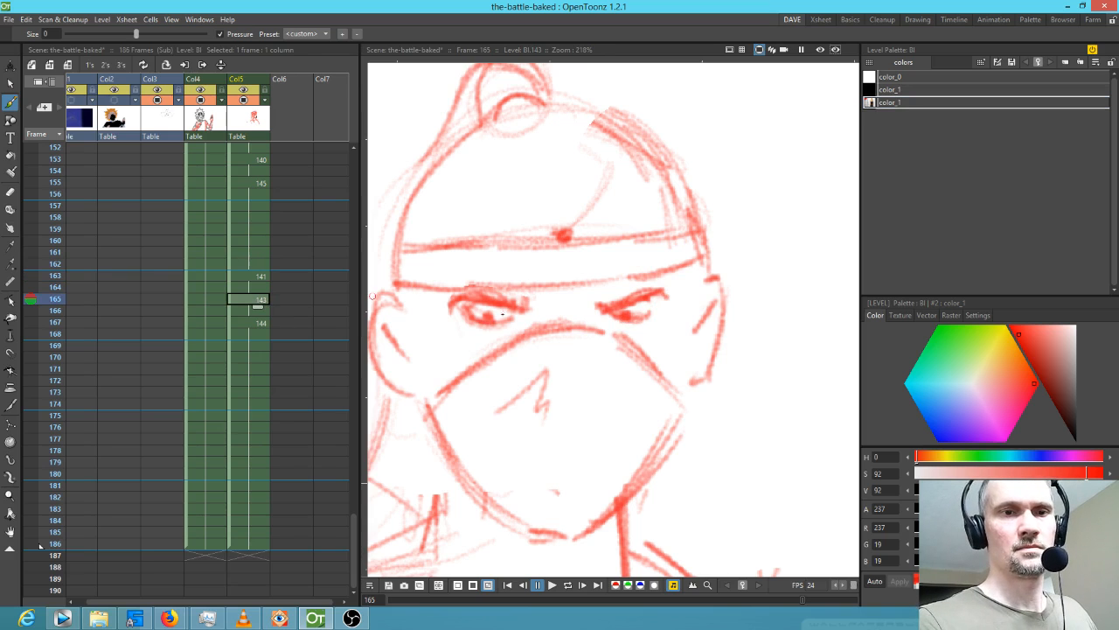
pyautogui.press('s')
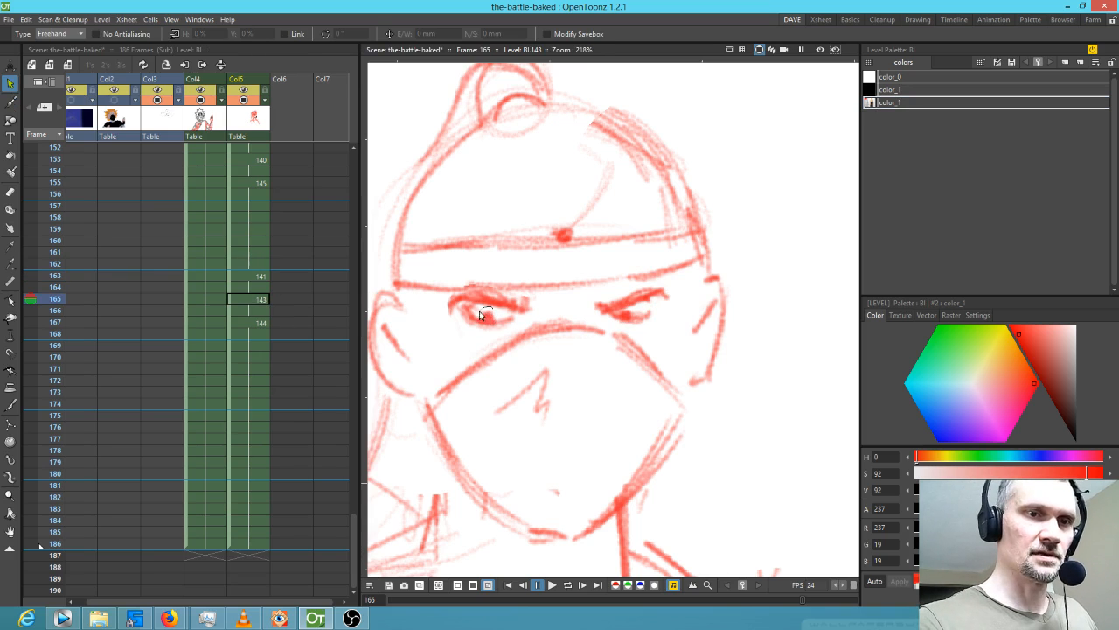
pyautogui.moveTo(488, 315); pyautogui.dragTo(506, 311)
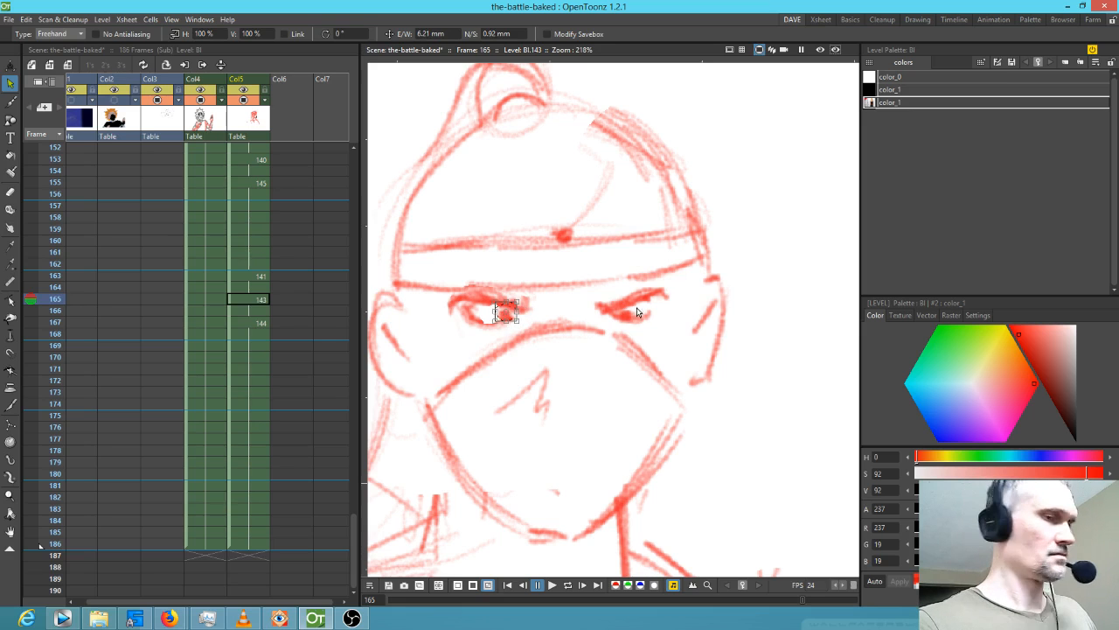
pyautogui.press('Delete')
# Undo a trial shift of the right eye's pupil at frame 165, then erase that pupil and redraw it farther right.
pyautogui.moveTo(640, 323)
pyautogui.mouseDown()
pyautogui.moveTo(624, 302)
pyautogui.moveTo(647, 298)
pyautogui.moveTo(645, 315)
pyautogui.mouseUp()
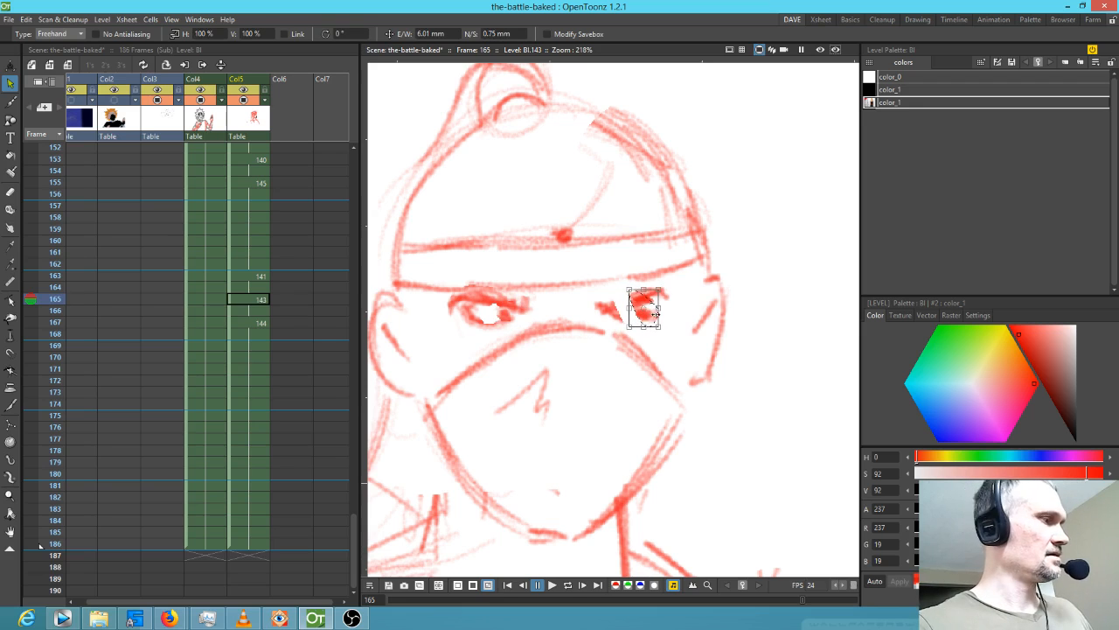
pyautogui.hotkey('ctrl', 'z')
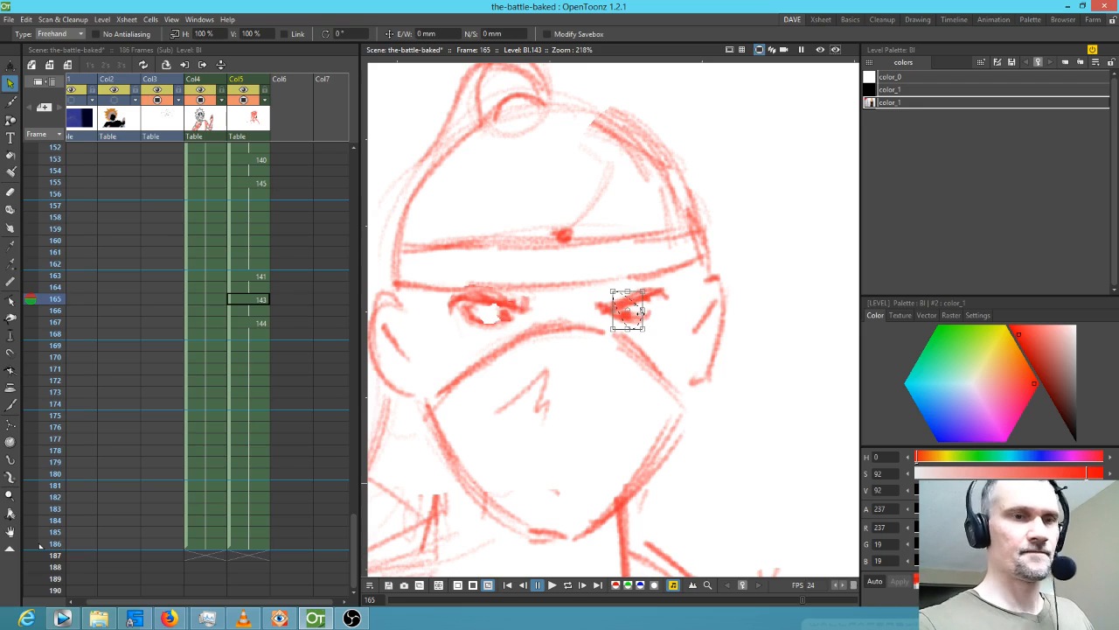
pyautogui.press('a')
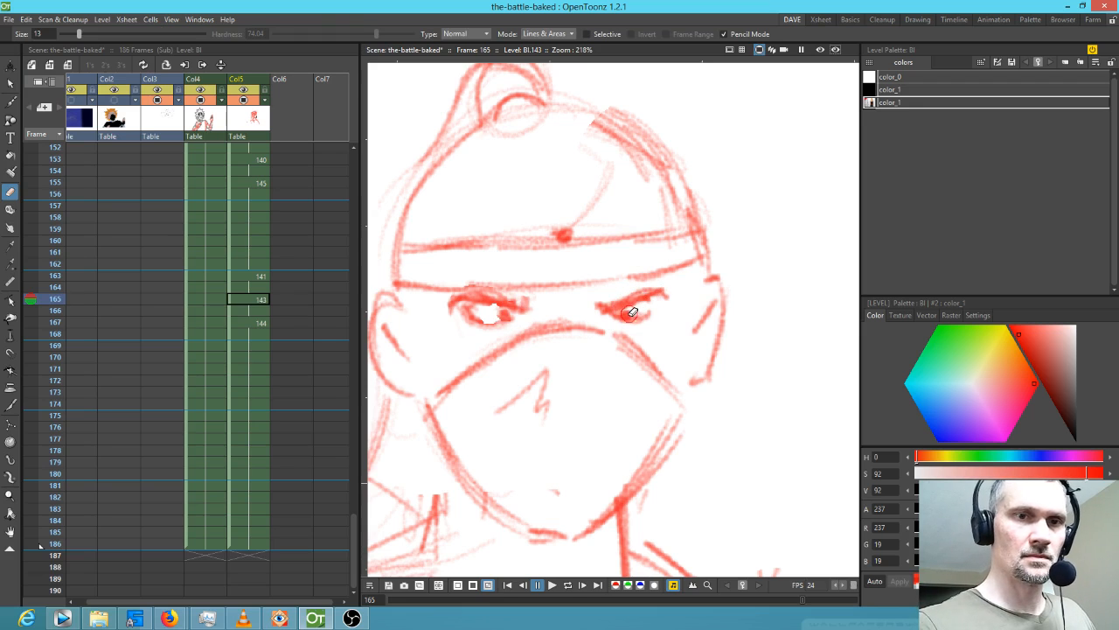
pyautogui.press('b')
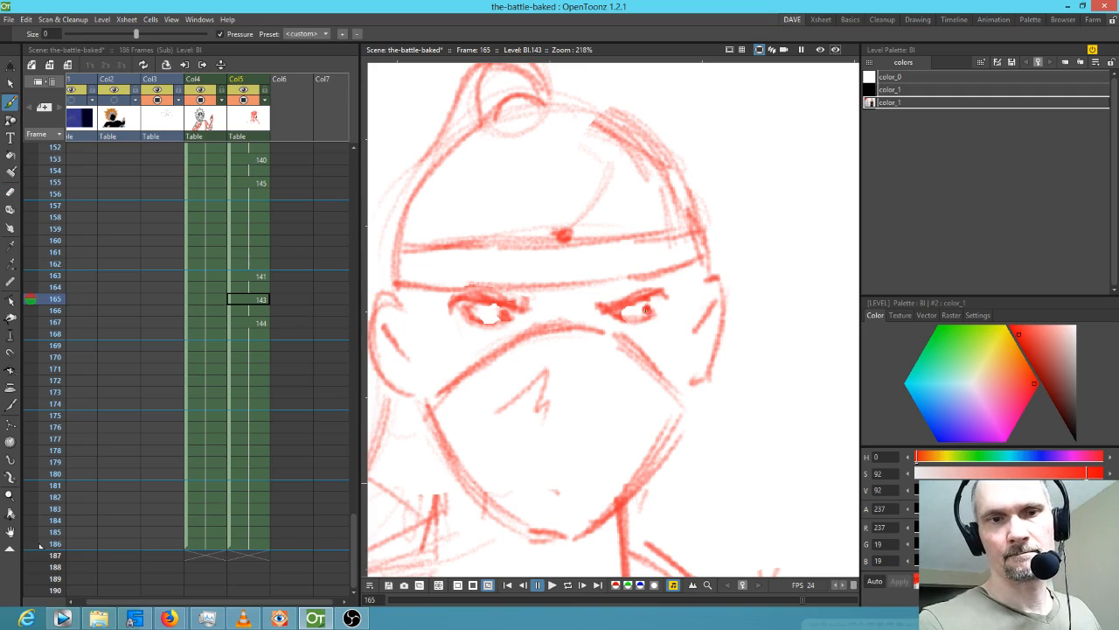
# Flip through the Col5 drawings between frames 151 and 167 to review the head turn and the changed gaze.
pyautogui.click(255, 322)
pyautogui.scroll(-3, 644, 341)
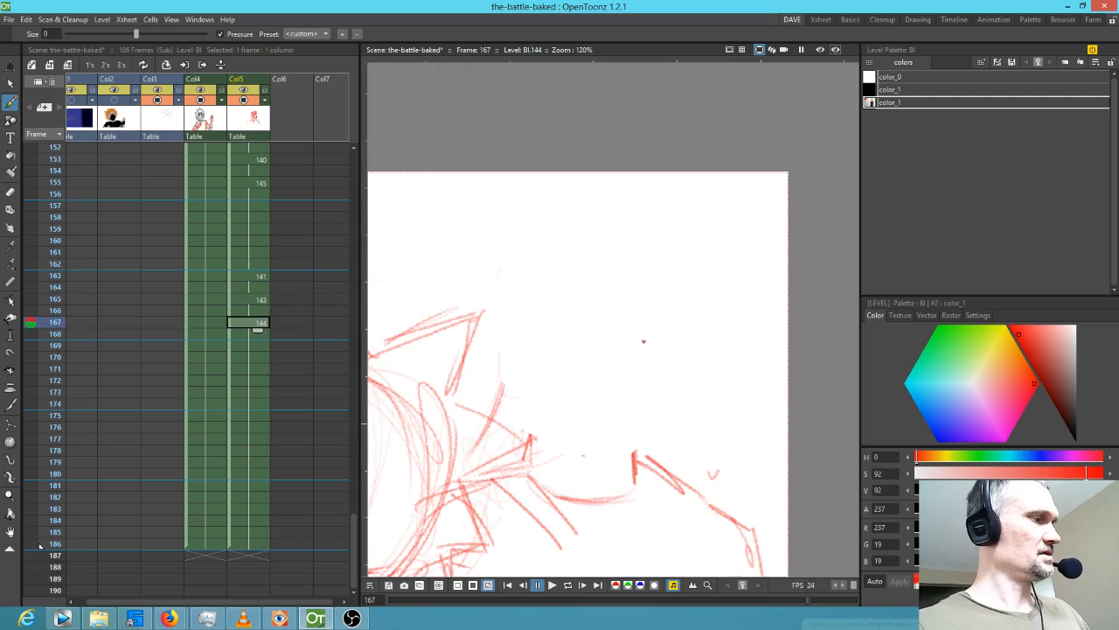
pyautogui.press(',')
pyautogui.press(',')
pyautogui.press(',')
pyautogui.press(',')
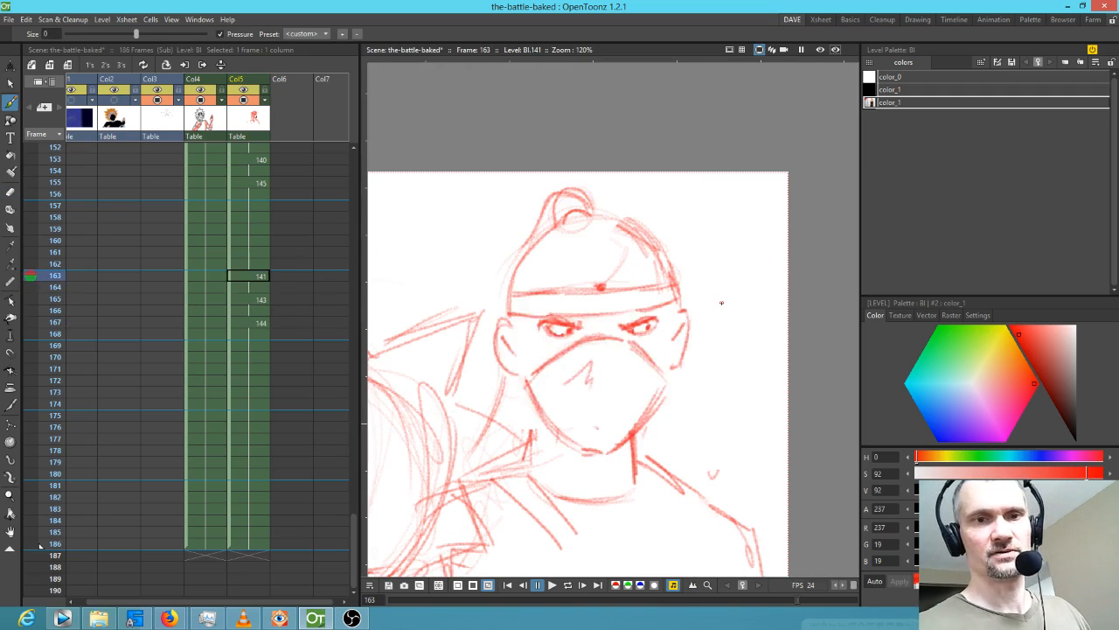
pyautogui.press(',')
pyautogui.press(',')
pyautogui.press('.')
pyautogui.press('.')
pyautogui.press('.')
pyautogui.press('.')
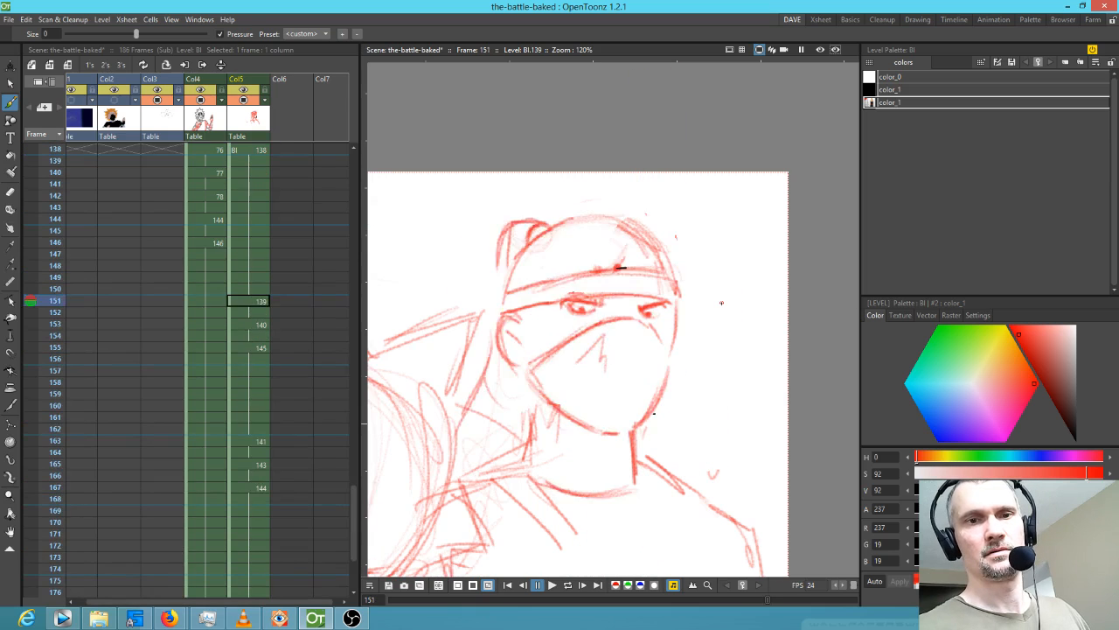
pyautogui.press('.')
pyautogui.press('.')
pyautogui.press(',')
pyautogui.press(',')
pyautogui.press('.')
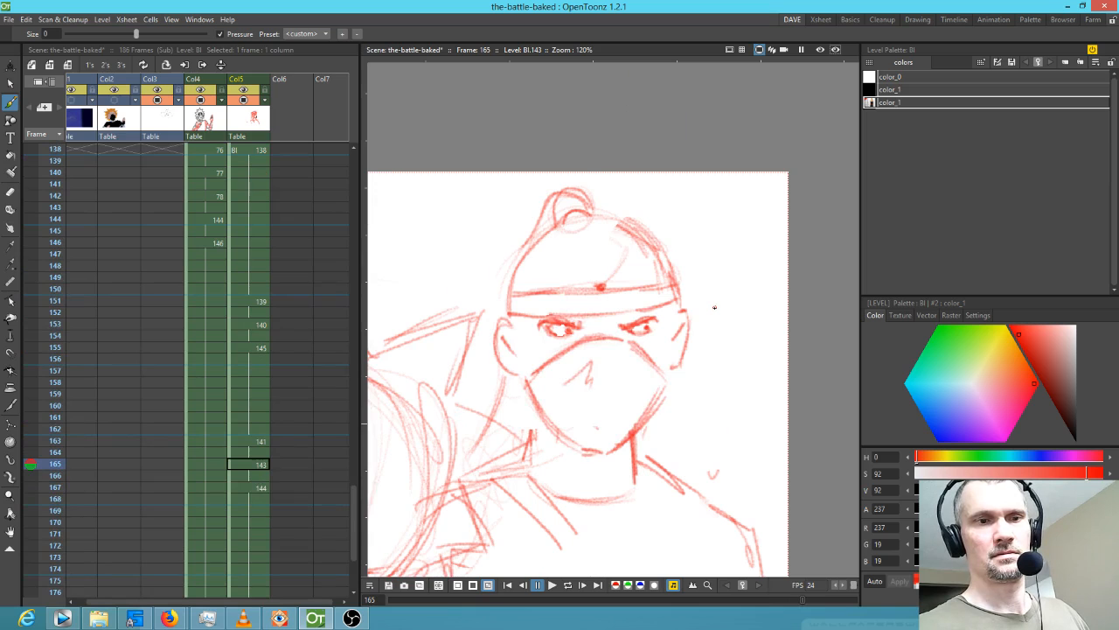
# Clear the Col5 cells from frame 167 to the end of the column.
pyautogui.press('.')
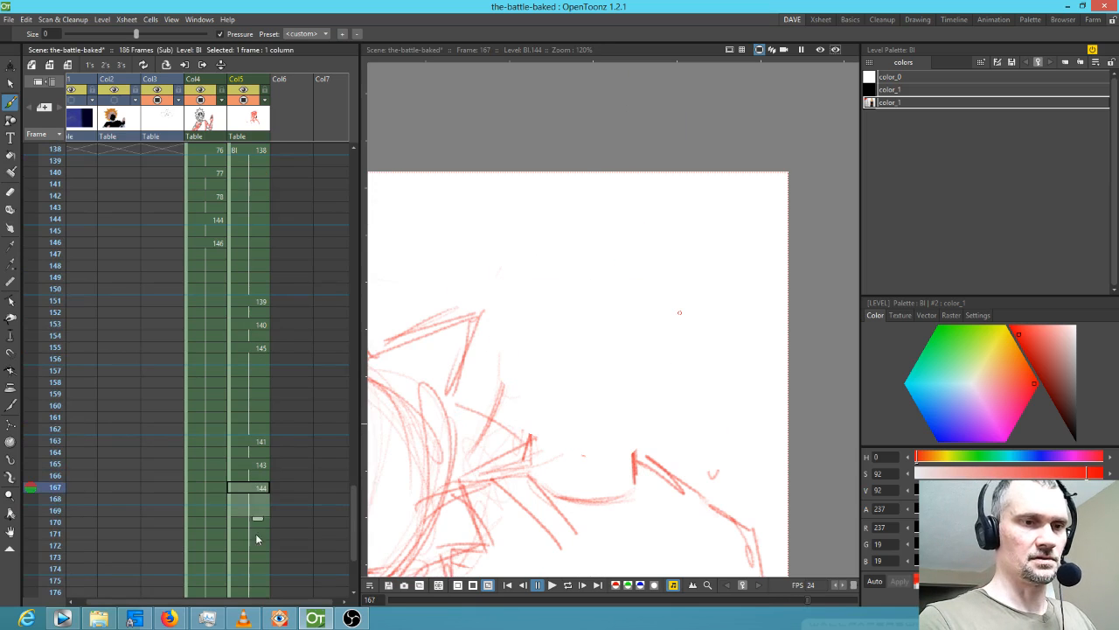
pyautogui.scroll(-3, 255, 524)
pyautogui.keyDown('shift'); pyautogui.click(254, 544); pyautogui.keyUp('shift')
pyautogui.press('Delete')
pyautogui.click(253, 259)
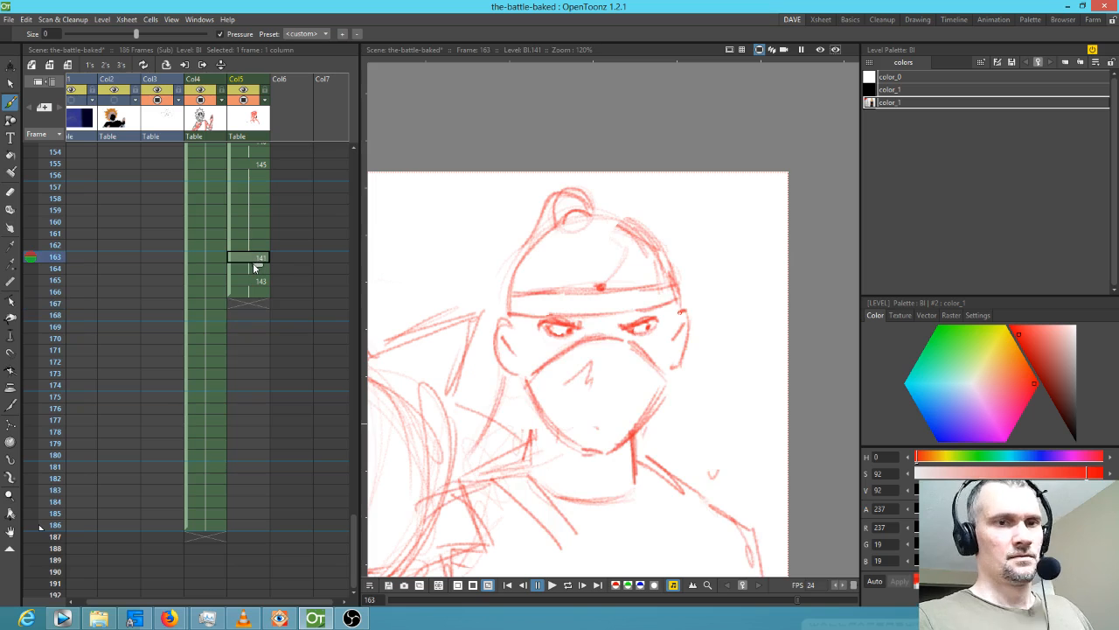
# At frame 165, select the character's whole head freehand and delete it from the drawing.
pyautogui.press(',')
pyautogui.press('.')
pyautogui.press('.')
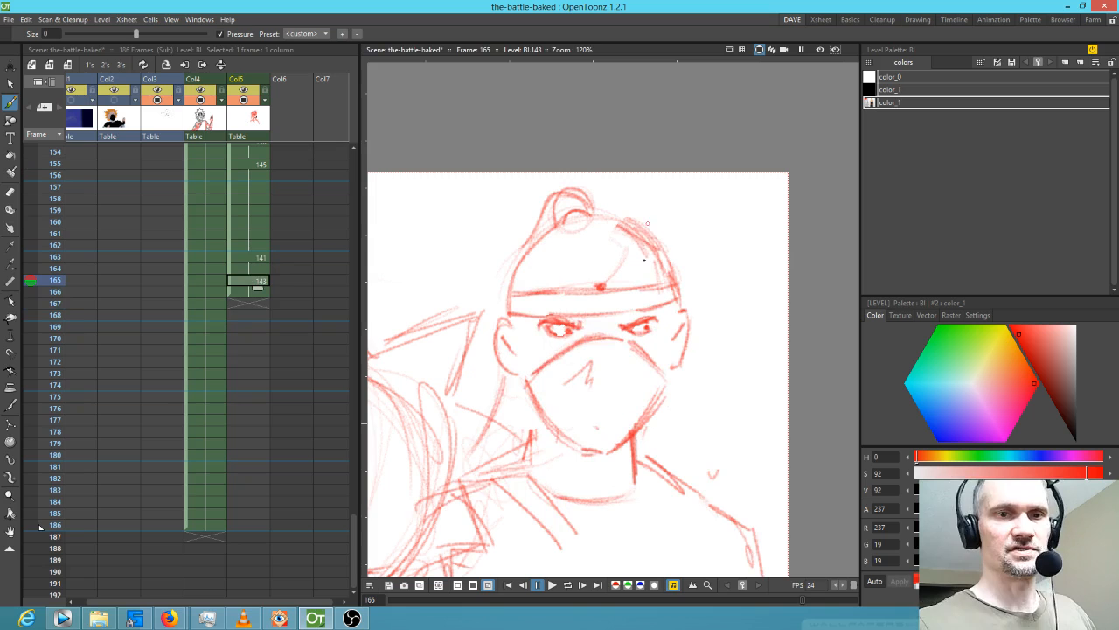
pyautogui.press('s')
pyautogui.moveTo(679, 217)
pyautogui.mouseDown()
pyautogui.moveTo(654, 196)
pyautogui.moveTo(543, 184)
pyautogui.moveTo(479, 278)
pyautogui.moveTo(489, 361)
pyautogui.moveTo(523, 428)
pyautogui.moveTo(583, 468)
pyautogui.moveTo(661, 428)
pyautogui.moveTo(732, 297)
pyautogui.moveTo(643, 177)
pyautogui.mouseUp()
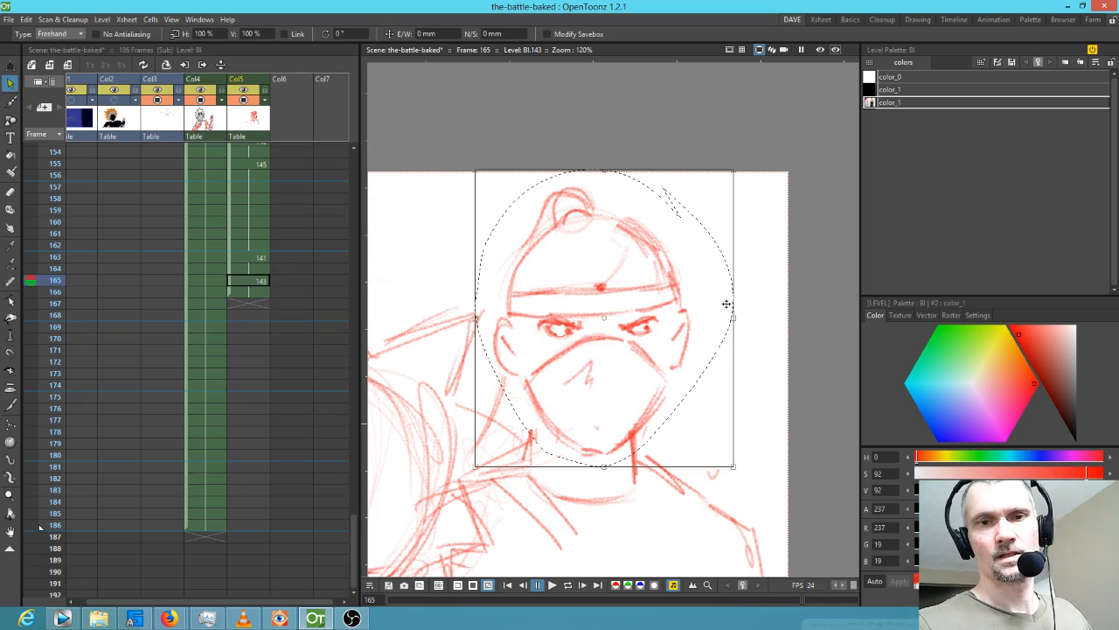
pyautogui.press('Delete')
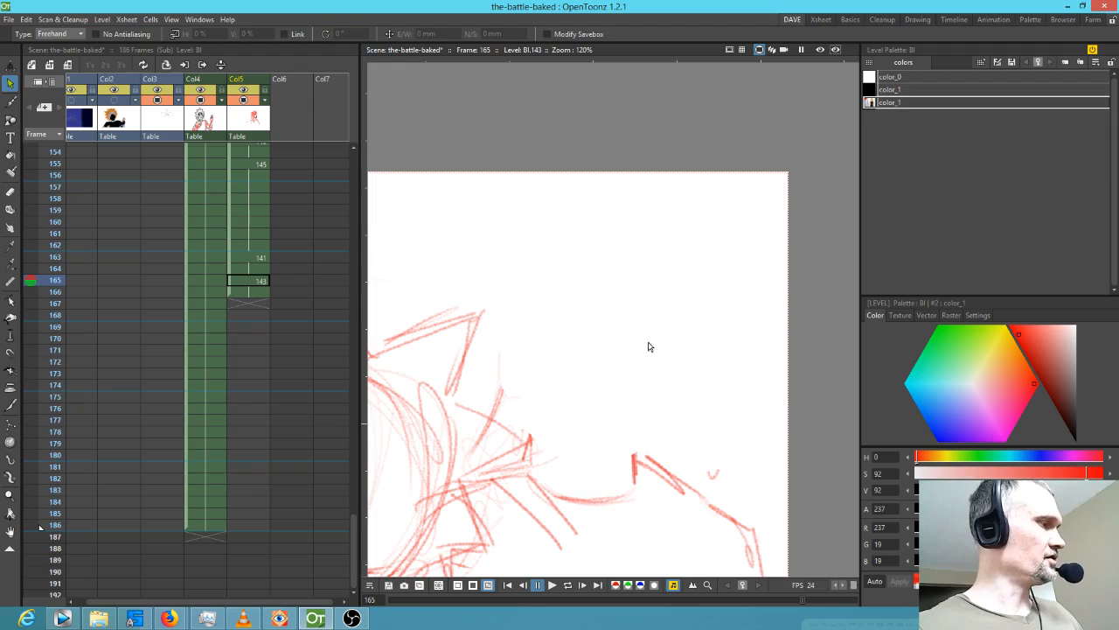
# Sketch a new, more turned head outline with the red brush at frame 165, comparing it with the preceding drawings.
pyautogui.press('b')
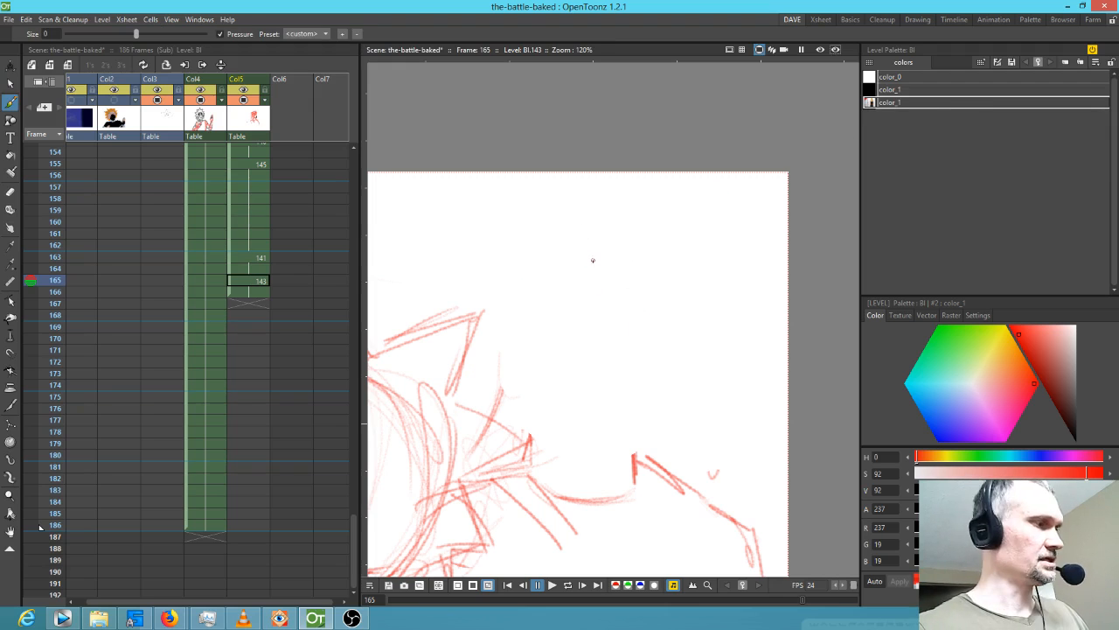
pyautogui.press(',')
pyautogui.press('.')
pyautogui.press(',')
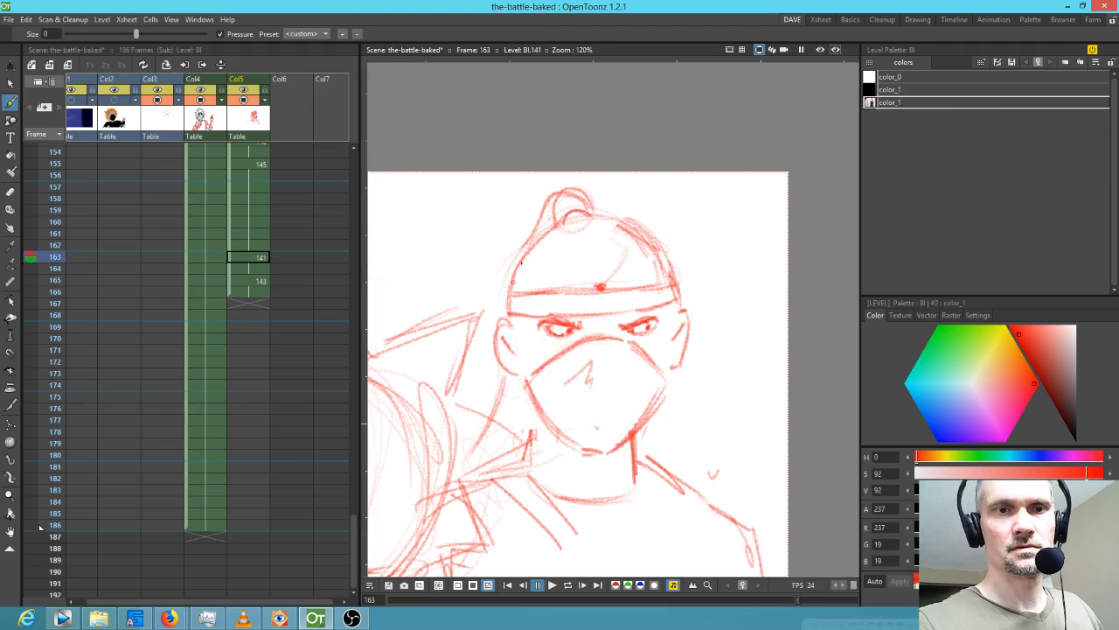
pyautogui.press('.')
pyautogui.moveTo(540, 248); pyautogui.dragTo(641, 230)
pyautogui.moveTo(499, 303)
pyautogui.mouseDown()
pyautogui.moveTo(614, 222)
pyautogui.moveTo(662, 266)
pyautogui.mouseUp()
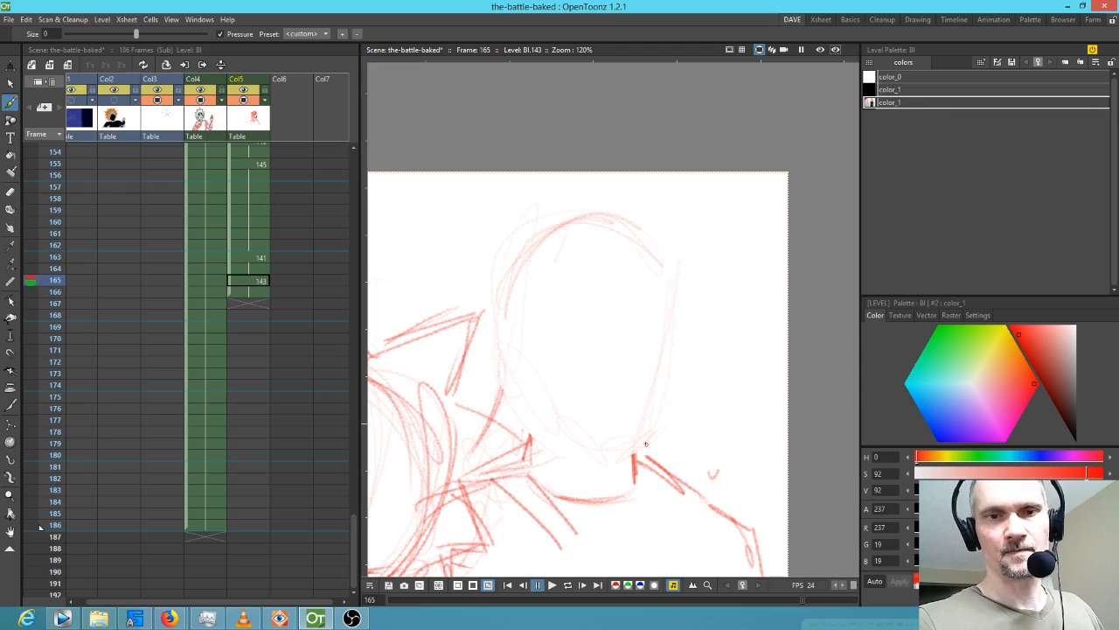
pyautogui.moveTo(663, 276)
pyautogui.mouseDown()
pyautogui.moveTo(673, 350)
pyautogui.moveTo(624, 440)
pyautogui.moveTo(584, 454)
pyautogui.moveTo(492, 352)
pyautogui.mouseUp()
pyautogui.press(',')
pyautogui.press(',')
pyautogui.press('.')
pyautogui.press('.')
pyautogui.press(',')
pyautogui.press(',')
pyautogui.press('.')
pyautogui.press('.')
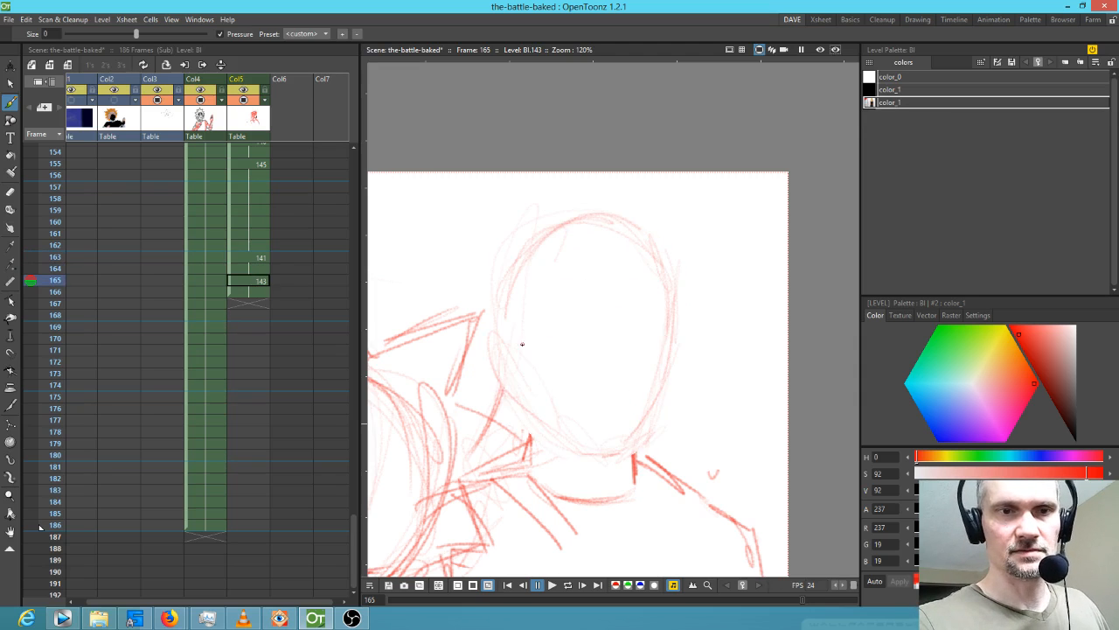
# Draw the ear on the left side of the head at frame 165, checking its placement against frames 155 and 163.
pyautogui.press(',')
pyautogui.press(',')
pyautogui.press('.')
pyautogui.press('.')
pyautogui.press(',')
pyautogui.press(',')
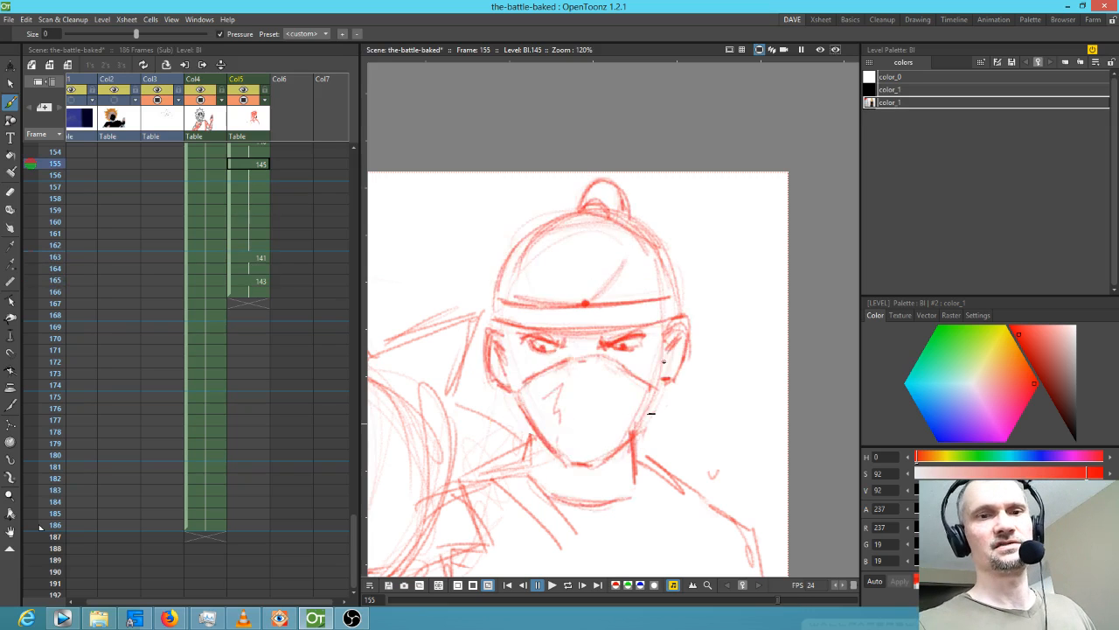
pyautogui.press(',')
pyautogui.press('.')
pyautogui.press('.')
pyautogui.press('.')
pyautogui.moveTo(526, 339)
pyautogui.mouseDown()
pyautogui.moveTo(495, 352)
pyautogui.moveTo(521, 382)
pyautogui.mouseUp()
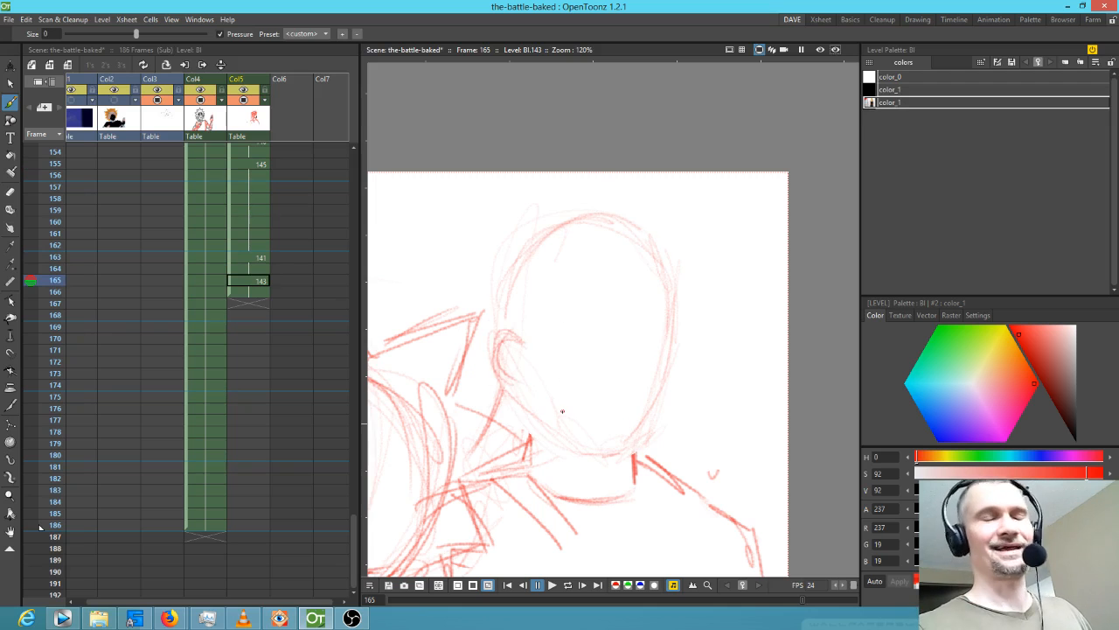
pyautogui.press(',')
pyautogui.press(',')
pyautogui.press('.')
pyautogui.press('.')
pyautogui.moveTo(521, 329)
pyautogui.mouseDown()
pyautogui.moveTo(506, 322)
pyautogui.moveTo(520, 324)
pyautogui.moveTo(494, 352)
pyautogui.moveTo(513, 382)
pyautogui.mouseUp()
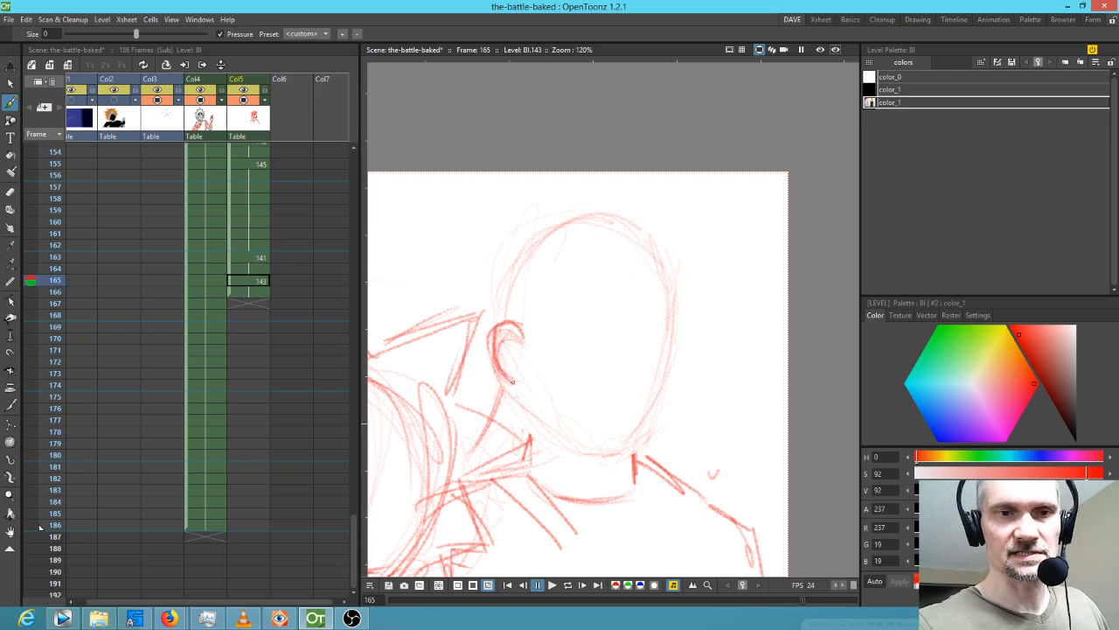
# Darken the jawline and chin at frame 165 and start the topknot above the head, using frame 163 as reference.
pyautogui.press(',')
pyautogui.press('.')
pyautogui.press(',')
pyautogui.press('.')
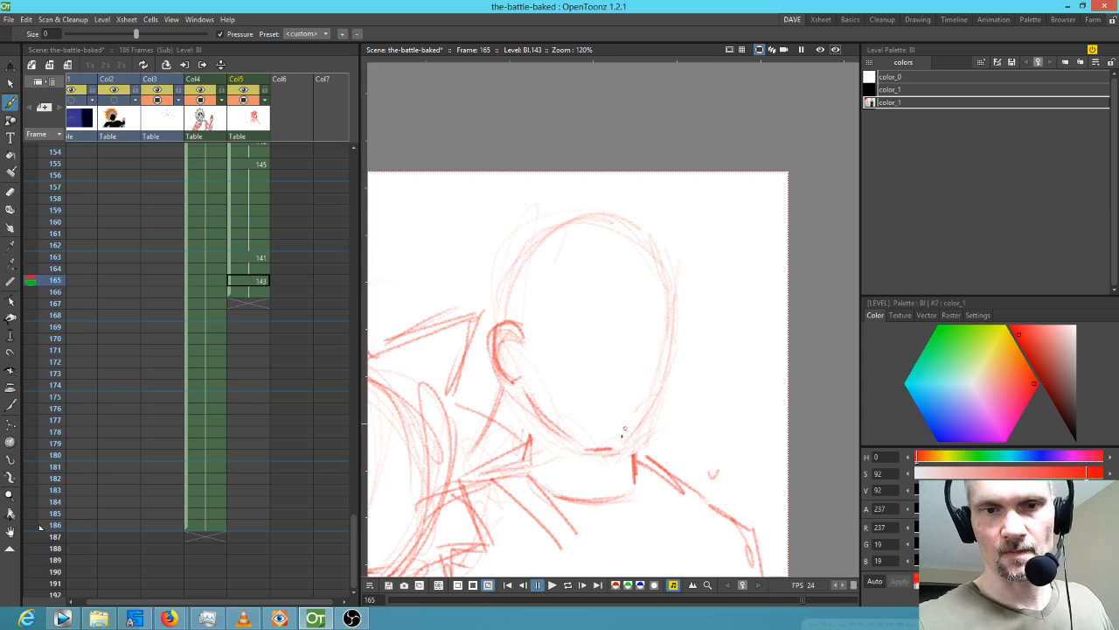
pyautogui.press(',')
pyautogui.press('.')
pyautogui.moveTo(561, 210)
pyautogui.mouseDown()
pyautogui.moveTo(535, 226)
pyautogui.moveTo(530, 199)
pyautogui.mouseUp()
pyautogui.press(',')
pyautogui.press('.')
# Draw the headband's upper and lower edges across the forehead at frame 165.
pyautogui.moveTo(603, 298); pyautogui.dragTo(670, 300)
pyautogui.moveTo(502, 289); pyautogui.dragTo(672, 308)
pyautogui.moveTo(597, 302); pyautogui.dragTo(664, 300)
pyautogui.press(',')
pyautogui.press('.')
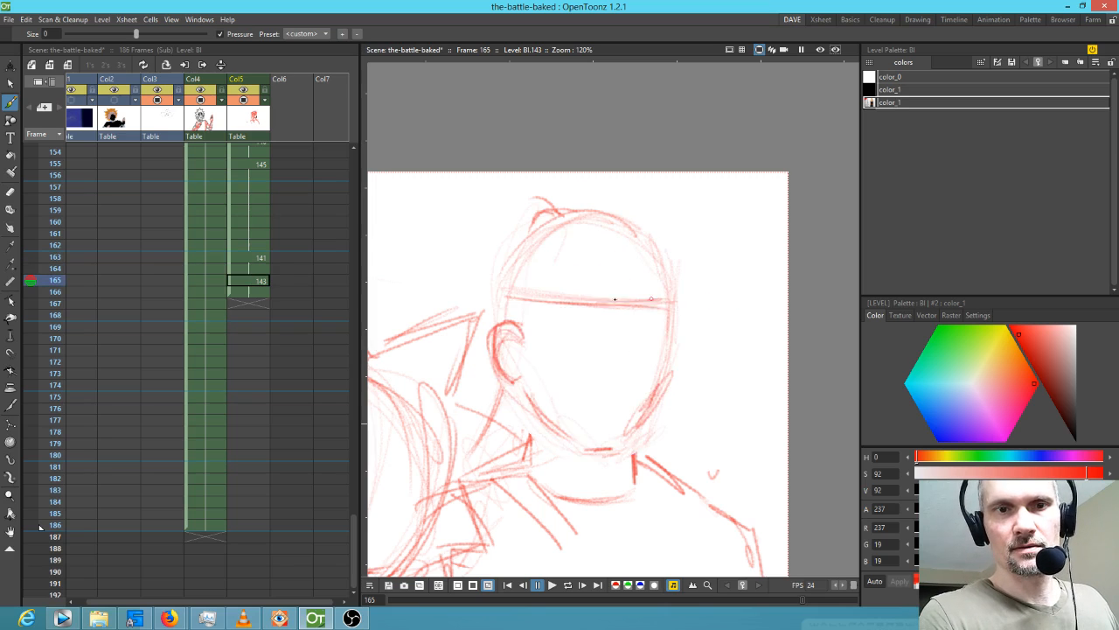
pyautogui.moveTo(554, 327); pyautogui.dragTo(612, 325)
pyautogui.moveTo(507, 324); pyautogui.dragTo(684, 320)
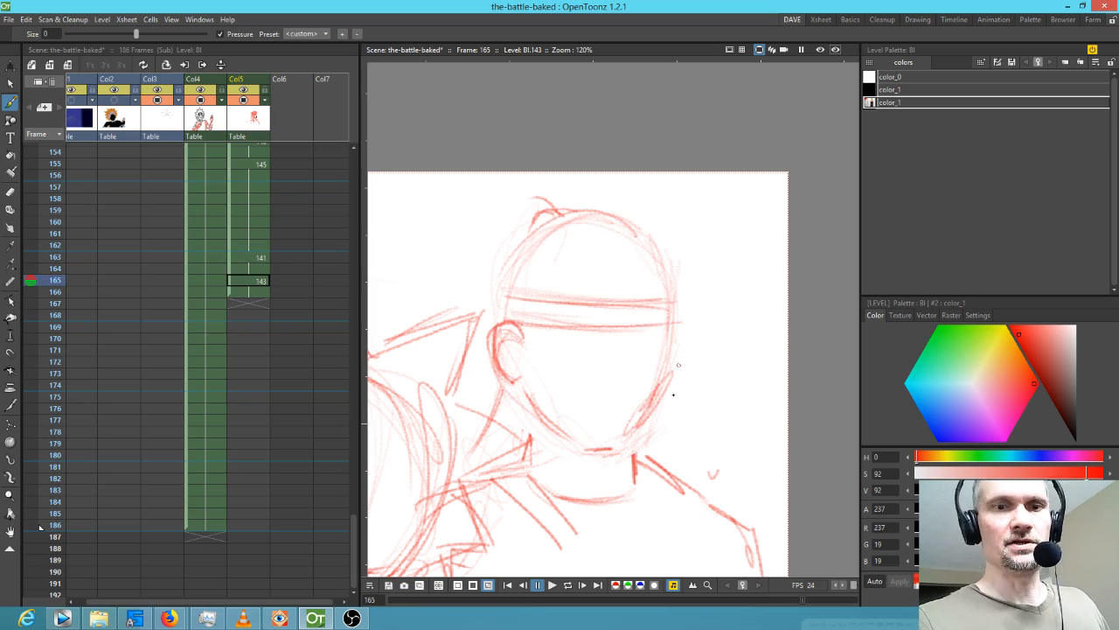
# Draw both angry eyes with their pupils beneath the headband at frame 165, comparing with frame 163.
pyautogui.scroll(4, 633, 401)
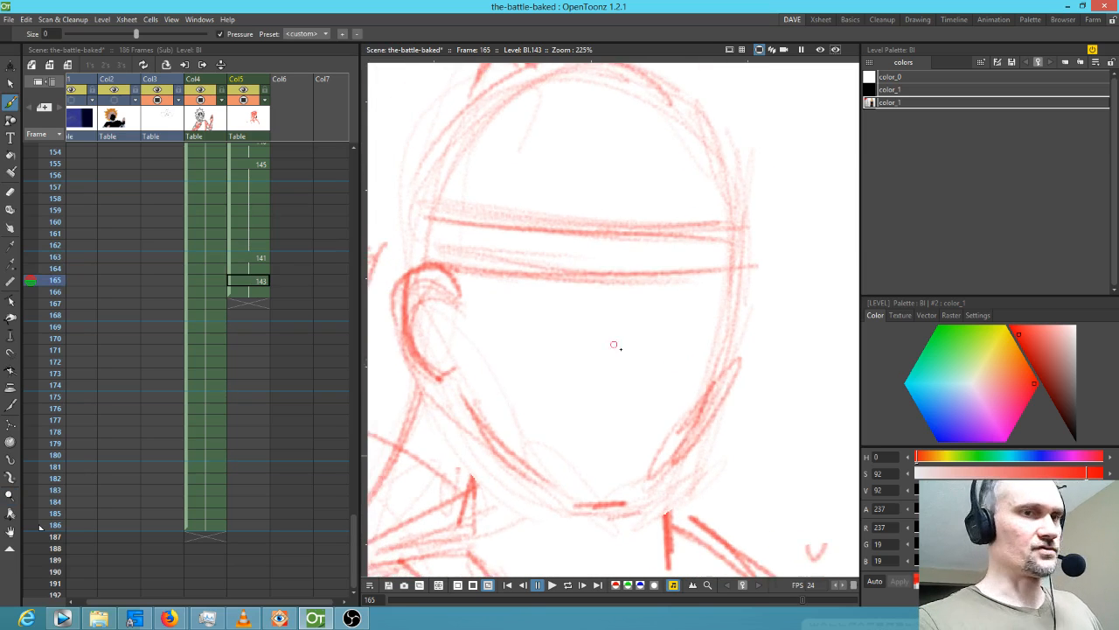
pyautogui.press(',')
pyautogui.press('.')
pyautogui.moveTo(599, 295)
pyautogui.mouseDown()
pyautogui.moveTo(536, 281)
pyautogui.moveTo(583, 293)
pyautogui.moveTo(518, 297)
pyautogui.moveTo(533, 285)
pyautogui.moveTo(546, 306)
pyautogui.moveTo(606, 298)
pyautogui.mouseUp()
pyautogui.press(',')
pyautogui.press('.')
pyautogui.moveTo(681, 295); pyautogui.dragTo(745, 275)
pyautogui.moveTo(677, 295)
pyautogui.mouseDown()
pyautogui.moveTo(686, 303)
pyautogui.moveTo(733, 290)
pyautogui.moveTo(665, 289)
pyautogui.moveTo(730, 275)
pyautogui.mouseUp()
pyautogui.press(',')
pyautogui.press('.')
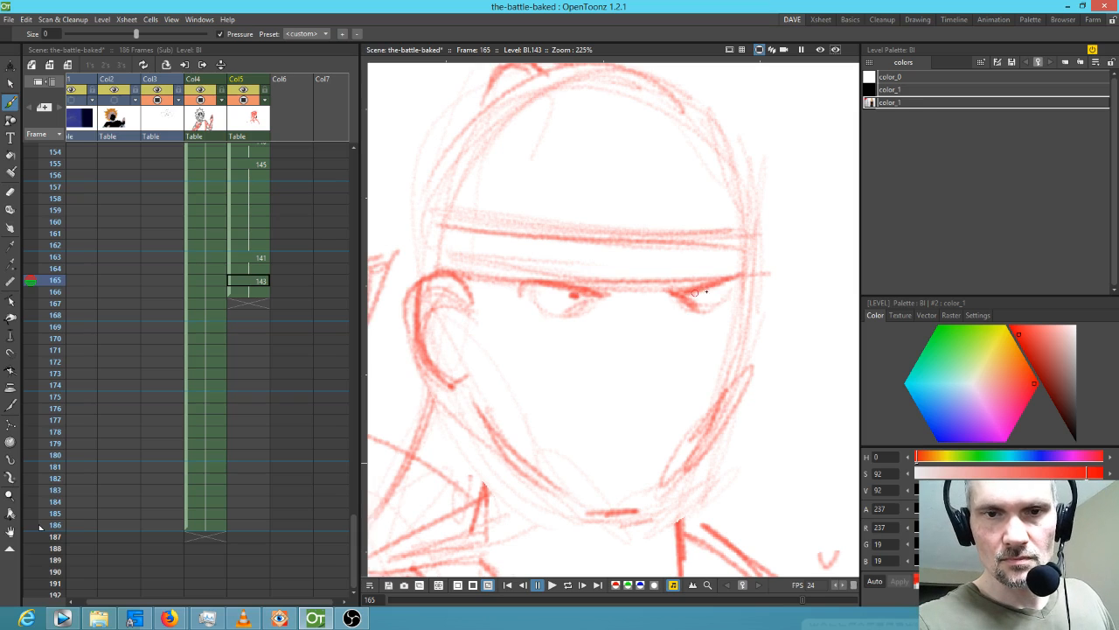
pyautogui.moveTo(713, 293)
pyautogui.mouseDown()
pyautogui.moveTo(695, 293)
pyautogui.moveTo(721, 286)
pyautogui.mouseUp()
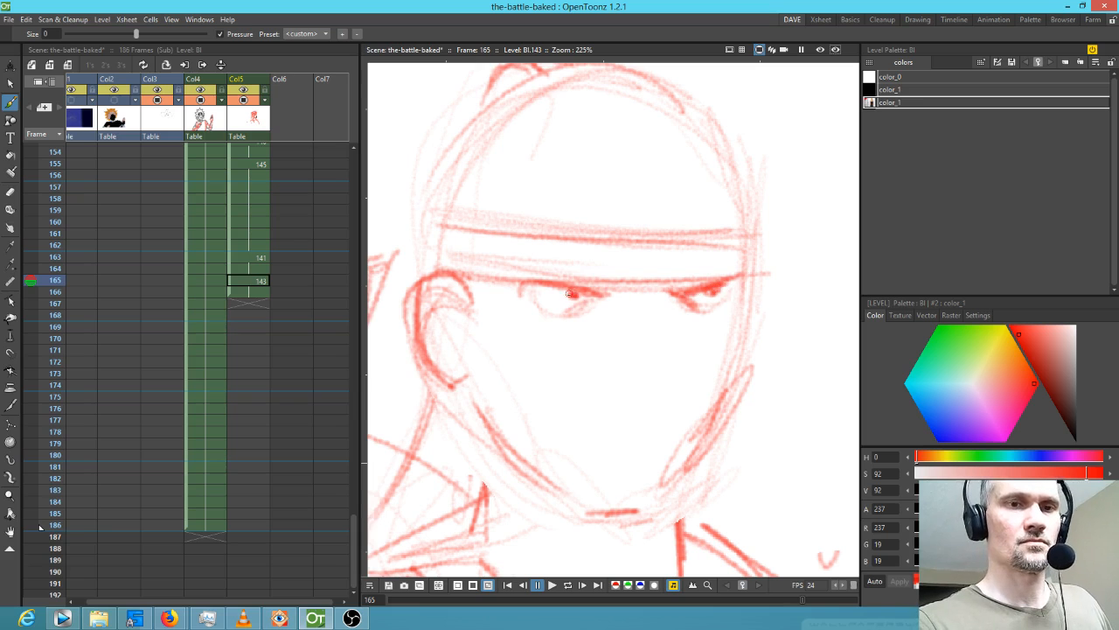
# Sketch the mask's upper edge over the nose and cheeks at frame 165 and add the angular nose fold.
pyautogui.moveTo(616, 319); pyautogui.dragTo(659, 314)
pyautogui.hotkey('shift', ',')
pyautogui.hotkey('shift', '.')
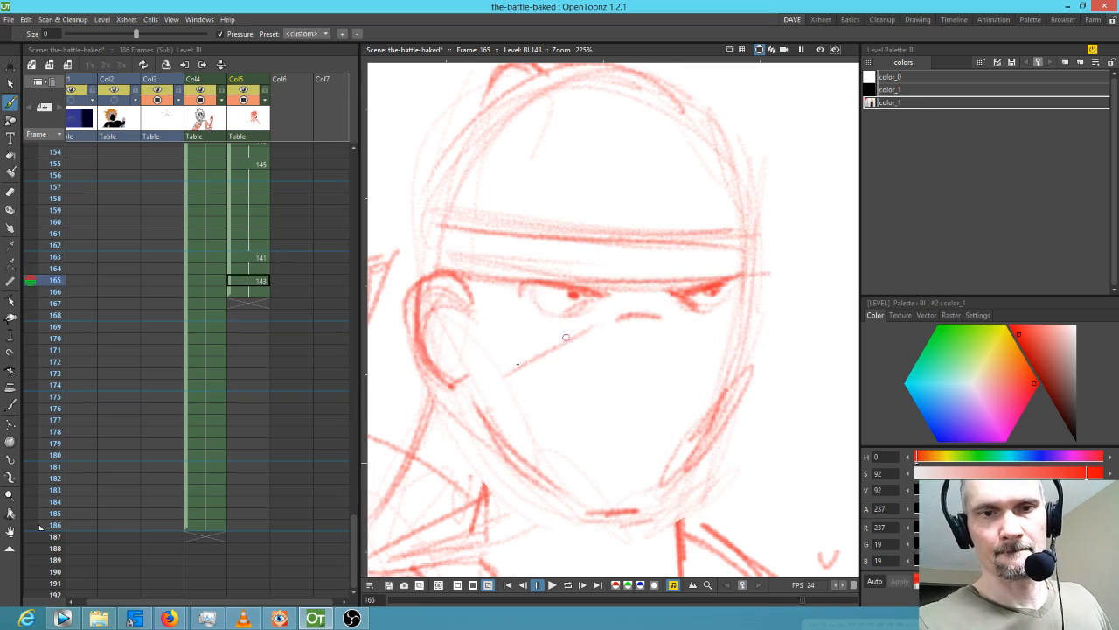
pyautogui.hotkey('shift', ',')
pyautogui.hotkey('shift', '.')
pyautogui.moveTo(689, 322); pyautogui.dragTo(730, 359)
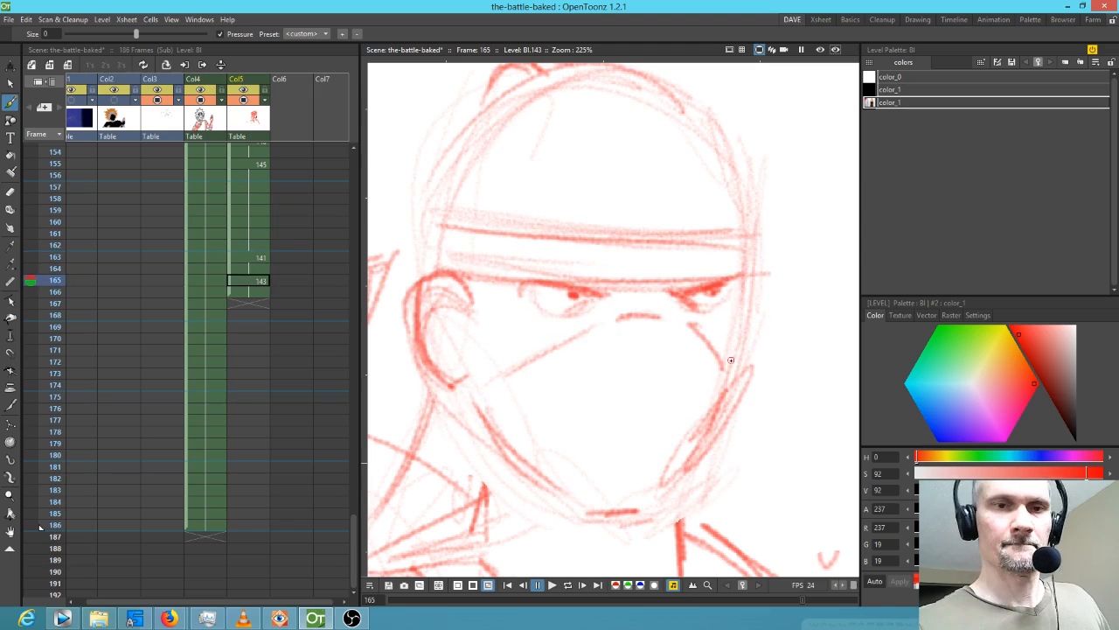
pyautogui.moveTo(528, 403); pyautogui.dragTo(579, 381)
pyautogui.moveTo(579, 382); pyautogui.dragTo(567, 411)
# Darken both eyes' lids and lower outlines and reinforce the headband's edges at frame 165.
pyautogui.moveTo(535, 302); pyautogui.dragTo(581, 302)
pyautogui.moveTo(687, 302); pyautogui.dragTo(740, 294)
pyautogui.moveTo(598, 296)
pyautogui.mouseDown()
pyautogui.moveTo(524, 286)
pyautogui.moveTo(596, 286)
pyautogui.moveTo(585, 300)
pyautogui.moveTo(529, 286)
pyautogui.mouseUp()
pyautogui.moveTo(722, 290)
pyautogui.mouseDown()
pyautogui.moveTo(692, 293)
pyautogui.moveTo(740, 273)
pyautogui.mouseUp()
pyautogui.moveTo(435, 255); pyautogui.dragTo(548, 274)
pyautogui.moveTo(457, 229); pyautogui.dragTo(732, 238)
pyautogui.moveTo(586, 285); pyautogui.dragTo(699, 278)
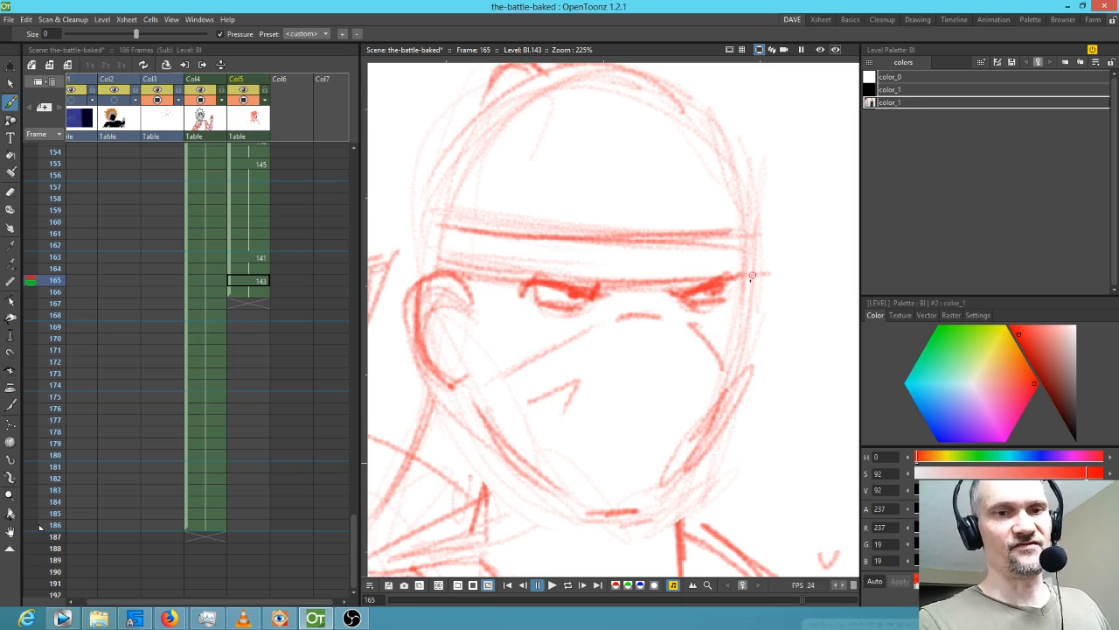
# Strengthen the mask's edge running from the ear to the nose and add a fold line on the mask.
pyautogui.moveTo(482, 385); pyautogui.dragTo(595, 320)
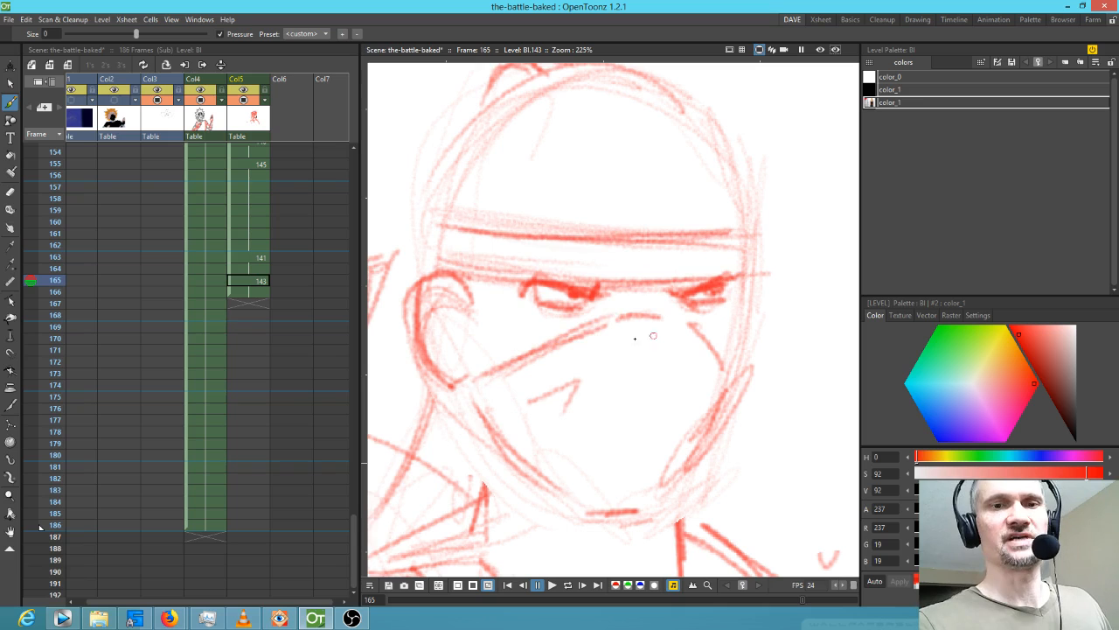
pyautogui.moveTo(521, 400)
pyautogui.mouseDown()
pyautogui.moveTo(606, 347)
pyautogui.moveTo(594, 395)
pyautogui.moveTo(584, 450)
pyautogui.mouseUp()
pyautogui.moveTo(651, 341); pyautogui.dragTo(754, 391)
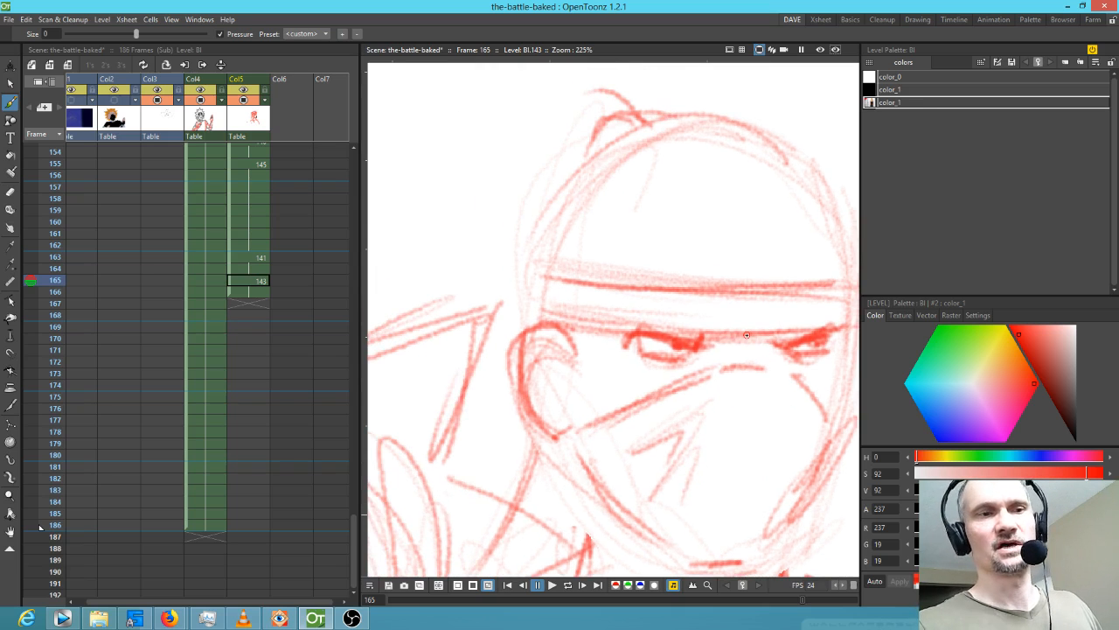
# Extend the frame 165 drawing in Col5 through frame 186.
pyautogui.click(256, 291)
pyautogui.moveTo(258, 301); pyautogui.dragTo(246, 534)
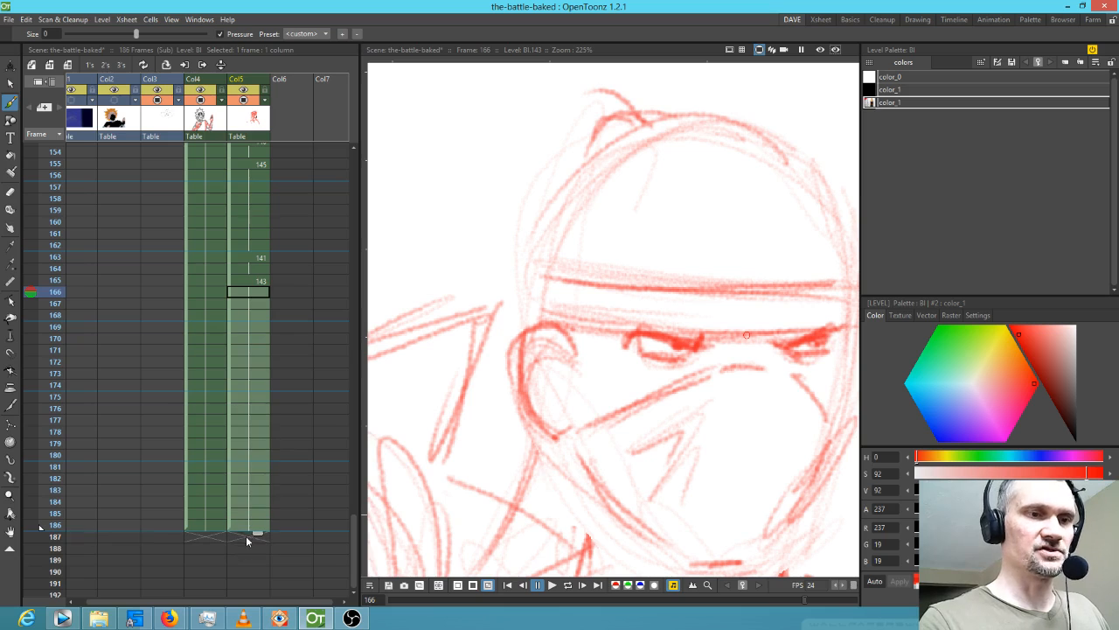
pyautogui.moveTo(610, 295); pyautogui.dragTo(566, 398)
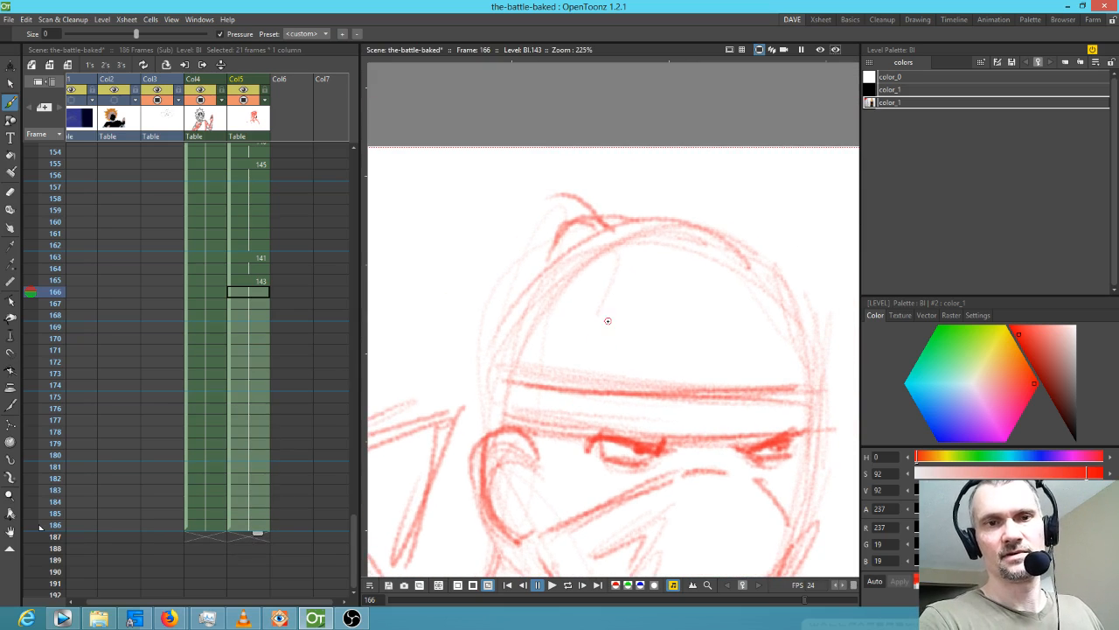
# Flip through the Col5 drawings around frames 155 to 165 to review the new head turn.
pyautogui.scroll(-5, 607, 324)
pyautogui.press(',')
pyautogui.press(',')
pyautogui.press(',')
pyautogui.press('.')
pyautogui.press(',')
pyautogui.press(',')
pyautogui.press('.')
pyautogui.press('.')
pyautogui.press(',')
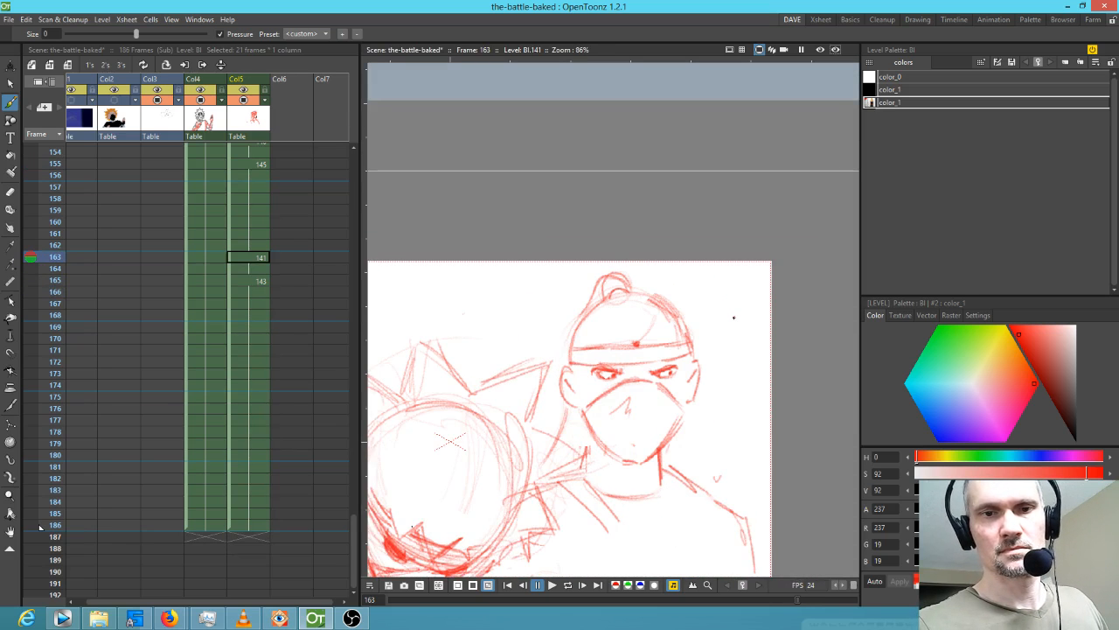
pyautogui.press(',')
pyautogui.press('.')
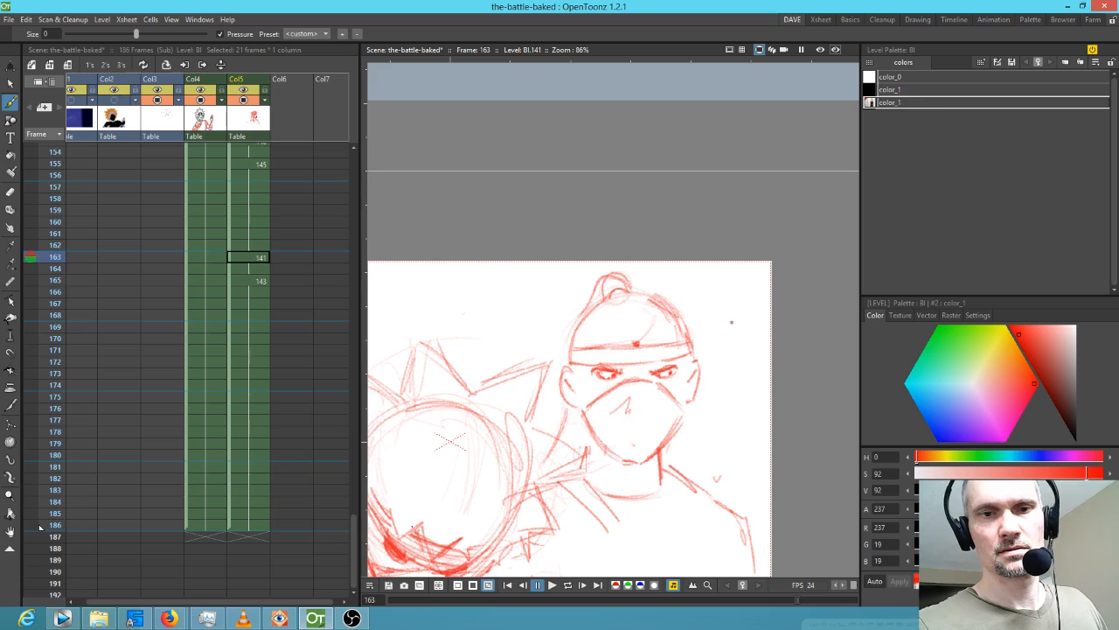
# Strengthen the skull and face contours at frame 165 and touch up the hair near the topknot.
pyautogui.press('.')
pyautogui.moveTo(654, 453)
pyautogui.mouseDown()
pyautogui.moveTo(685, 386)
pyautogui.moveTo(661, 302)
pyautogui.mouseUp()
pyautogui.moveTo(689, 353)
pyautogui.mouseDown()
pyautogui.moveTo(651, 296)
pyautogui.moveTo(667, 312)
pyautogui.moveTo(579, 354)
pyautogui.moveTo(581, 317)
pyautogui.mouseUp()
pyautogui.moveTo(617, 294); pyautogui.dragTo(582, 318)
pyautogui.press(',')
pyautogui.press('.')
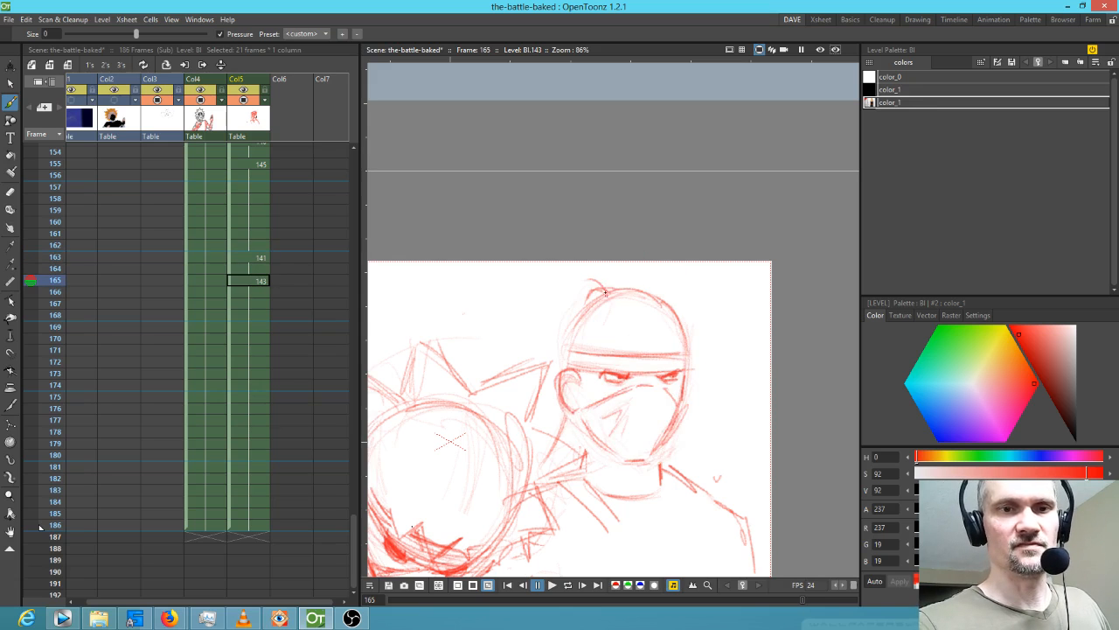
# At frame 163, select the head freehand, rotate it about -2.61° and move it about 2.99 mm E/W and -5.53 mm N/S.
pyautogui.press(',')
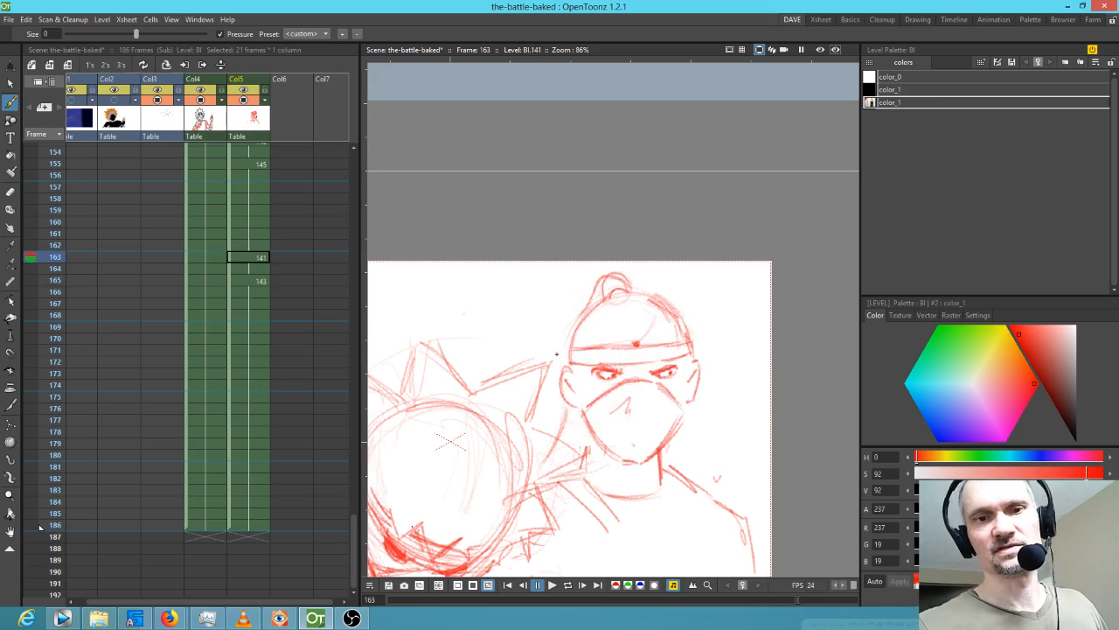
pyautogui.press(',')
pyautogui.press('.')
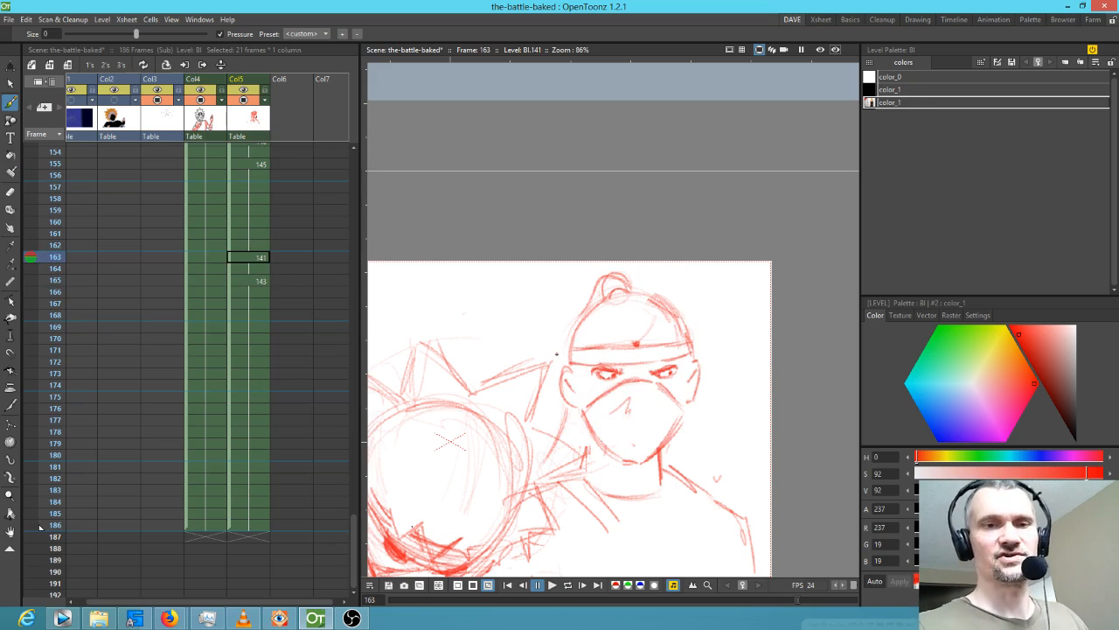
pyautogui.press('s')
pyautogui.moveTo(675, 289)
pyautogui.mouseDown()
pyautogui.moveTo(635, 255)
pyautogui.moveTo(565, 288)
pyautogui.moveTo(555, 402)
pyautogui.moveTo(618, 467)
pyautogui.moveTo(663, 454)
pyautogui.moveTo(688, 296)
pyautogui.mouseUp()
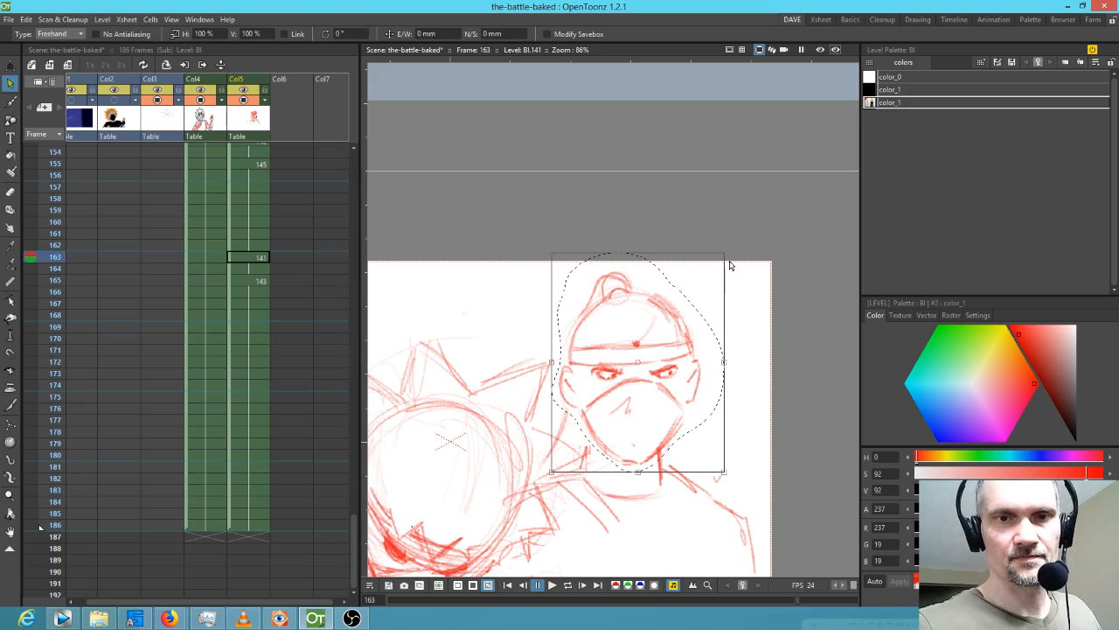
pyautogui.moveTo(729, 252); pyautogui.dragTo(720, 295)
pyautogui.moveTo(691, 388)
pyautogui.mouseDown()
pyautogui.moveTo(721, 372)
pyautogui.moveTo(681, 393)
pyautogui.mouseUp()
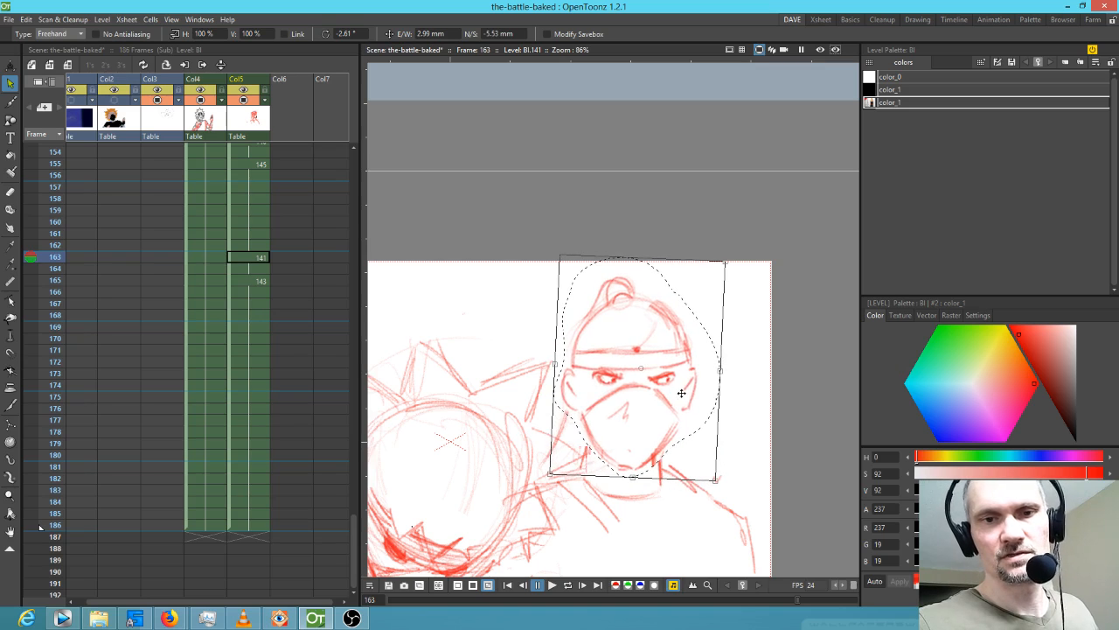
pyautogui.press('p')
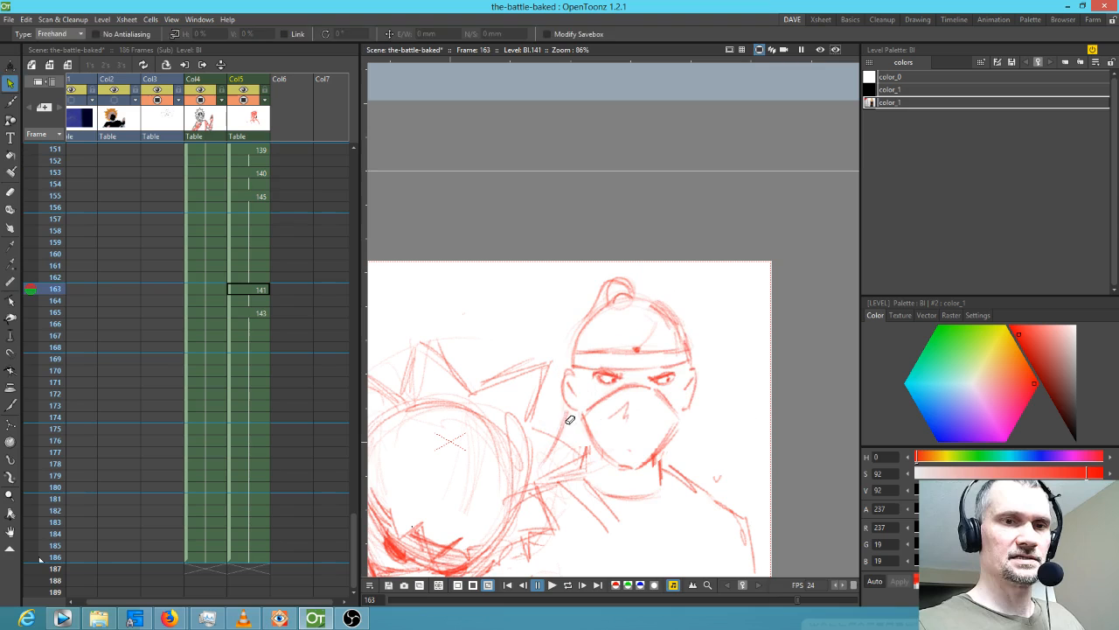
# Erase stray marks below the left ear at frame 163 and draw a neck line on the right with the brush.
pyautogui.press('a')
pyautogui.moveTo(568, 417); pyautogui.dragTo(565, 425)
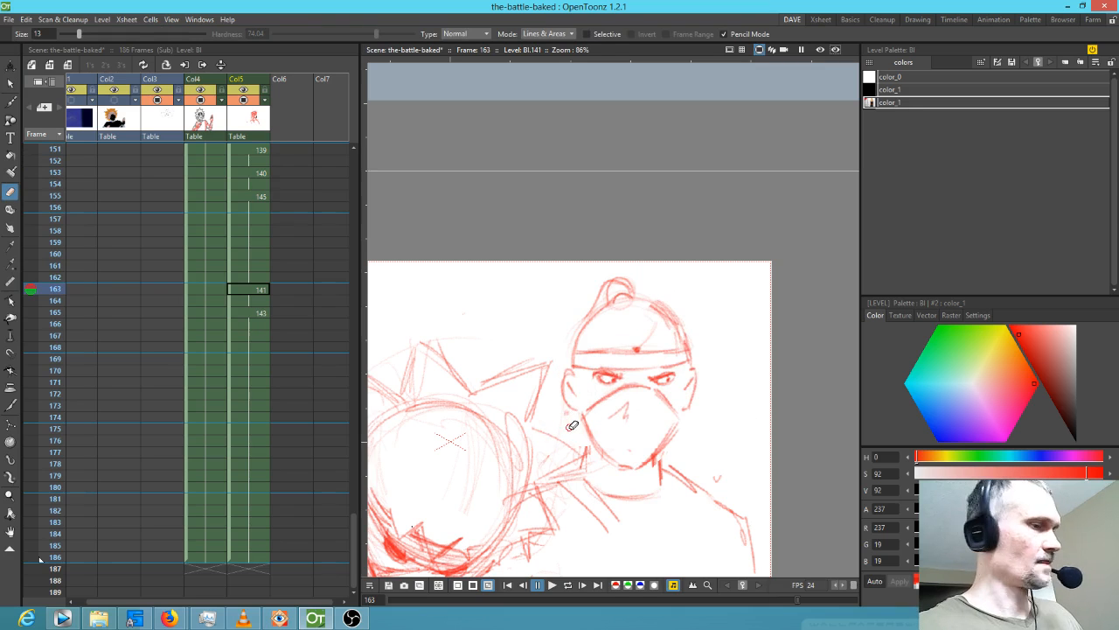
pyautogui.press('b')
pyautogui.moveTo(688, 478); pyautogui.dragTo(690, 481)
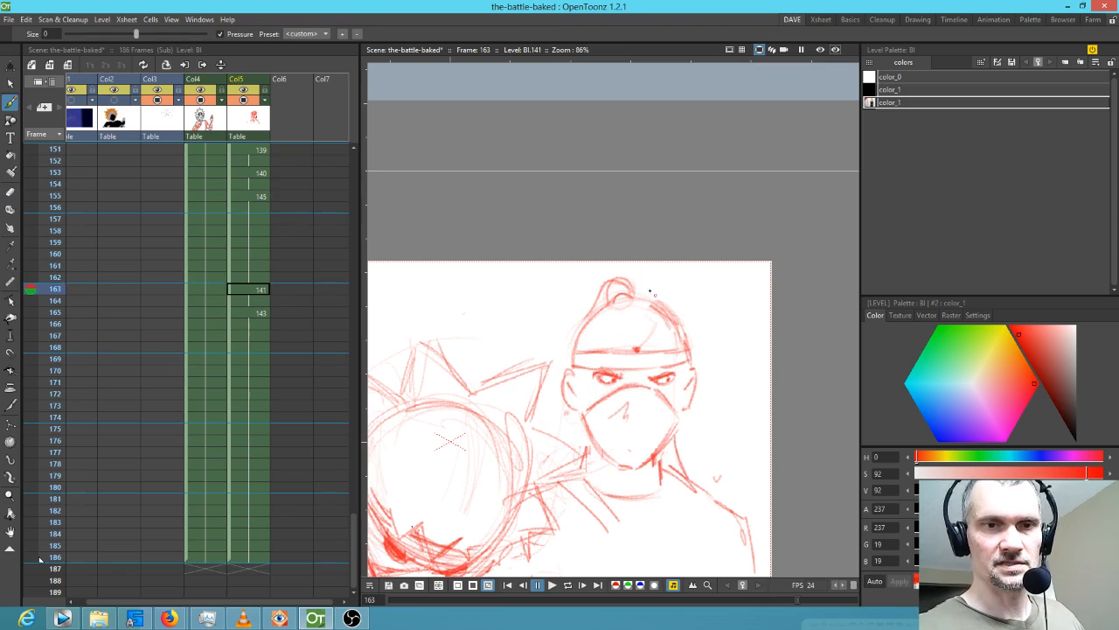
# Erase the old topknot at frame 163 and redraw it centred on the head, matching its placement to the frame 155 drawing.
pyautogui.press('a')
pyautogui.moveTo(614, 276)
pyautogui.mouseDown()
pyautogui.moveTo(587, 309)
pyautogui.moveTo(613, 271)
pyautogui.moveTo(623, 277)
pyautogui.moveTo(605, 295)
pyautogui.moveTo(646, 287)
pyautogui.moveTo(584, 309)
pyautogui.moveTo(607, 290)
pyautogui.mouseUp()
pyautogui.press('b')
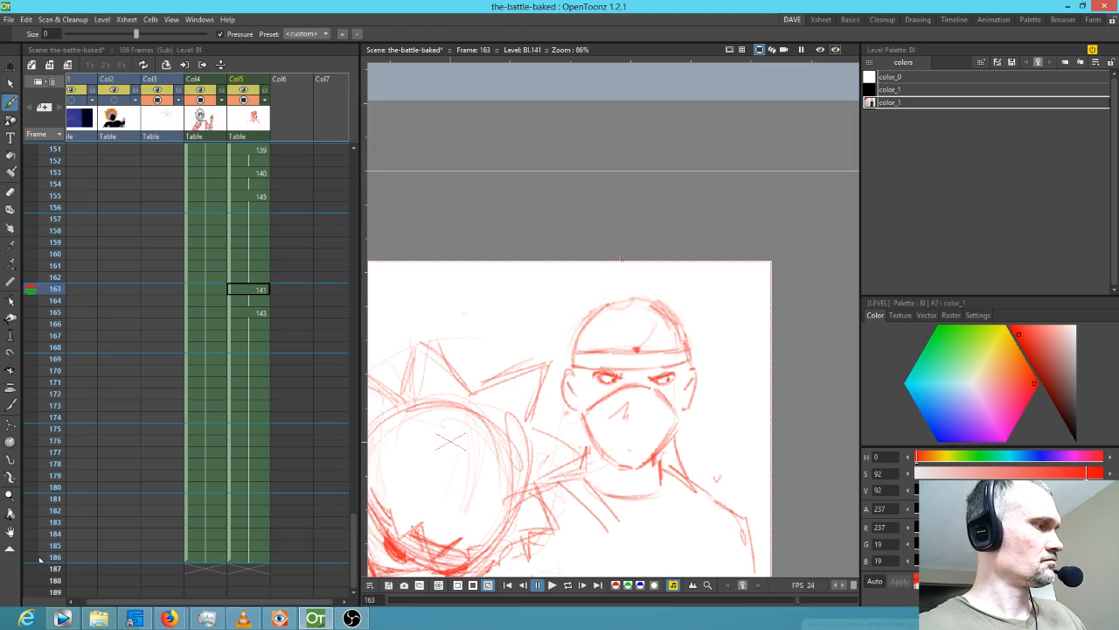
pyautogui.press(',')
pyautogui.press('.')
pyautogui.moveTo(635, 294)
pyautogui.mouseDown()
pyautogui.moveTo(624, 291)
pyautogui.moveTo(648, 280)
pyautogui.moveTo(623, 273)
pyautogui.moveTo(654, 281)
pyautogui.moveTo(549, 345)
pyautogui.moveTo(546, 402)
pyautogui.mouseUp()
pyautogui.press('.')
pyautogui.press(',')
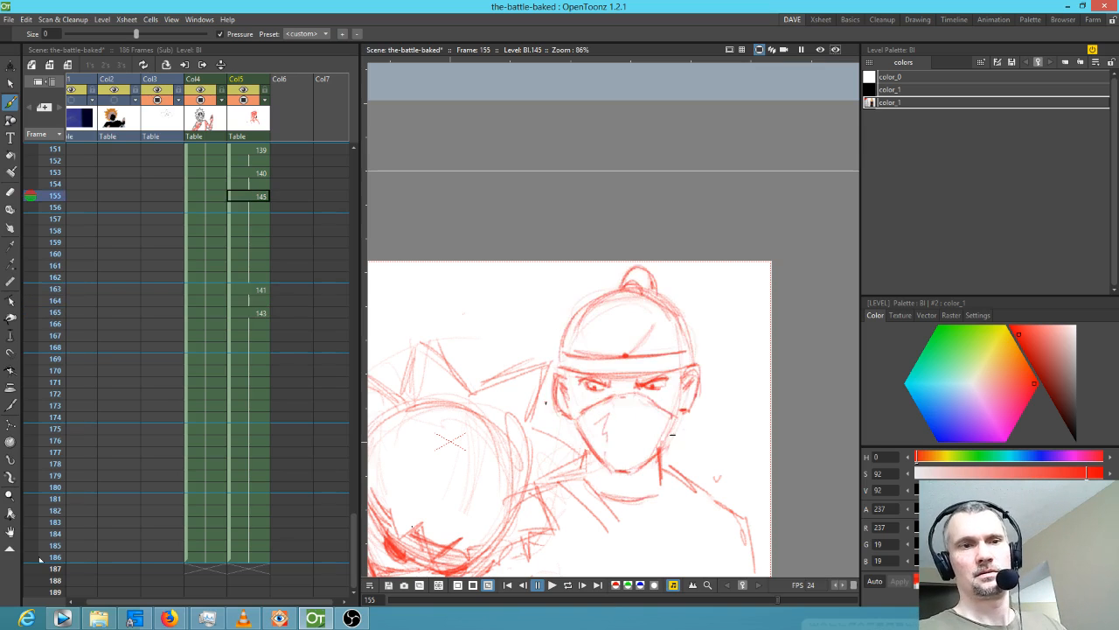
pyautogui.press('.')
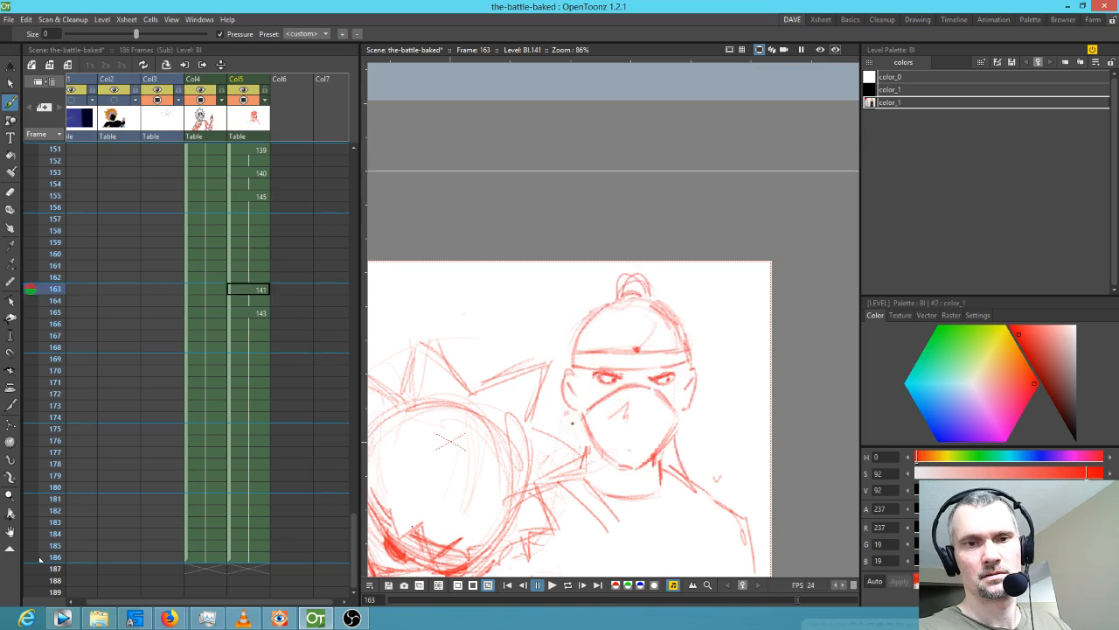
# Extend drawing 138 in Col5 backwards from frame 138 so that it starts at frame 74.
pyautogui.scroll(-1, 557, 405)
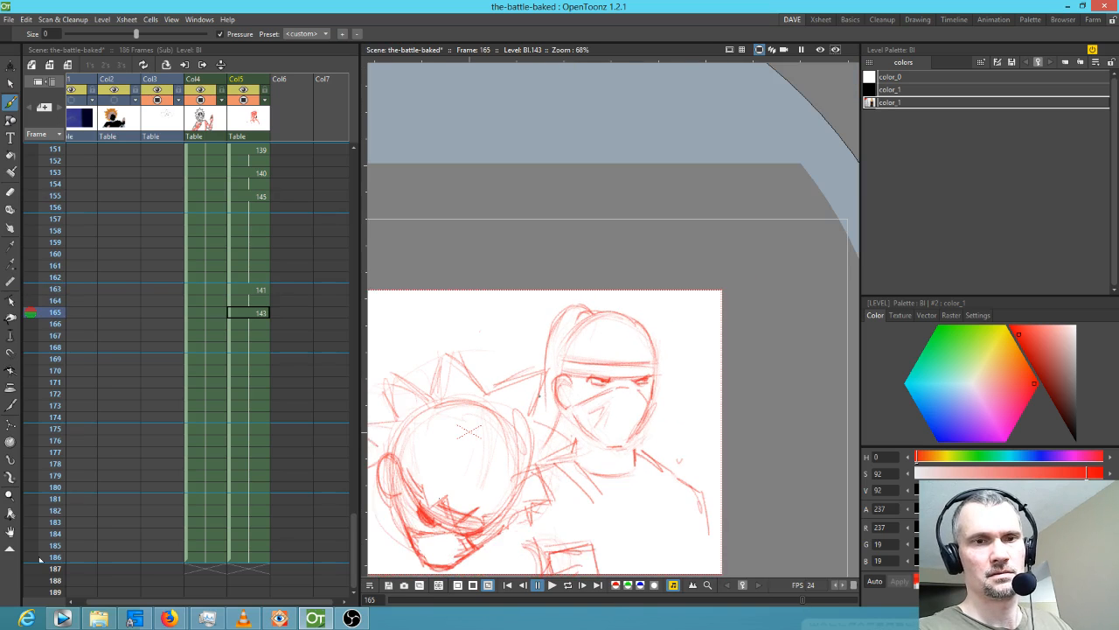
pyautogui.moveTo(550, 468); pyautogui.dragTo(659, 423)
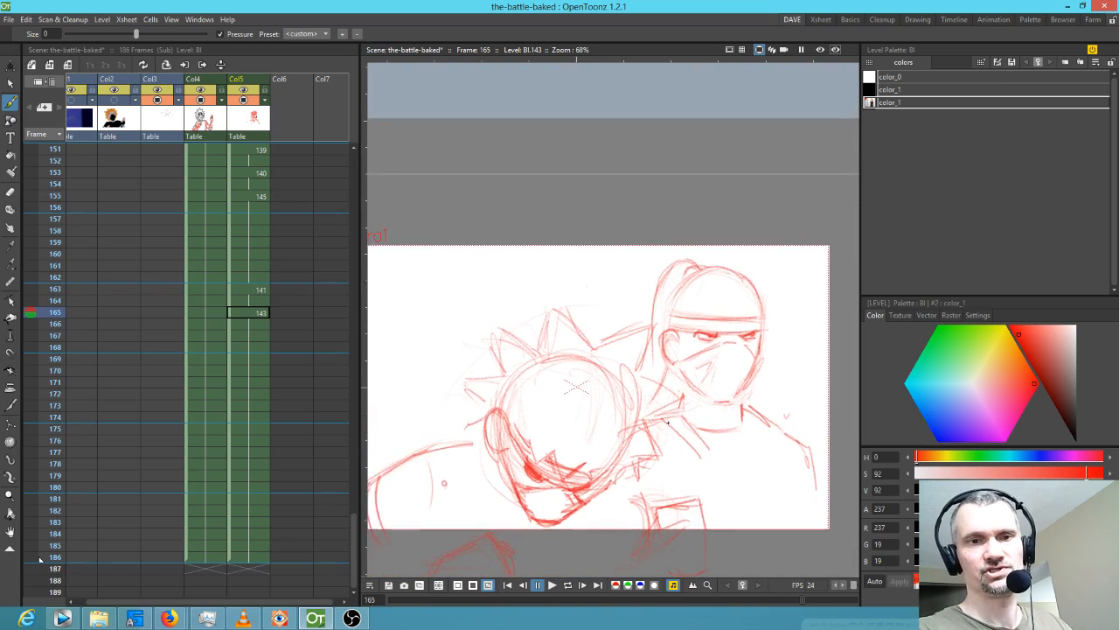
pyautogui.scroll(-1, 659, 424)
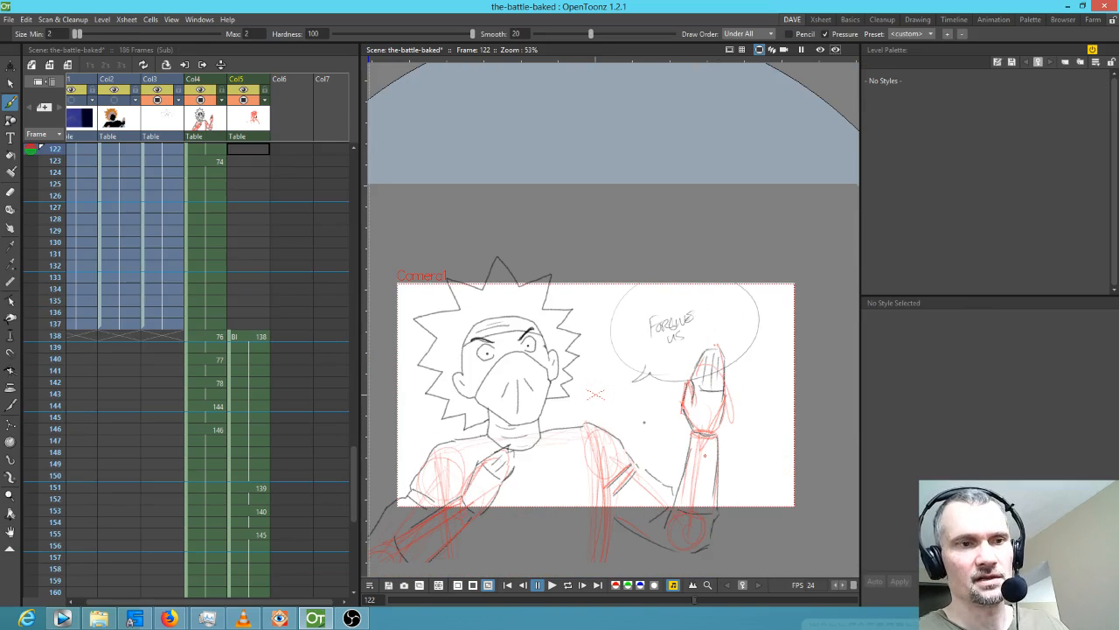
pyautogui.click(254, 337)
pyautogui.moveTo(240, 340)
pyautogui.mouseDown()
pyautogui.moveTo(276, 339)
pyautogui.moveTo(287, 120)
pyautogui.moveTo(289, 254)
pyautogui.moveTo(273, 266)
pyautogui.moveTo(304, 620)
pyautogui.moveTo(302, 509)
pyautogui.mouseUp()
pyautogui.moveTo(267, 282); pyautogui.dragTo(255, 283)
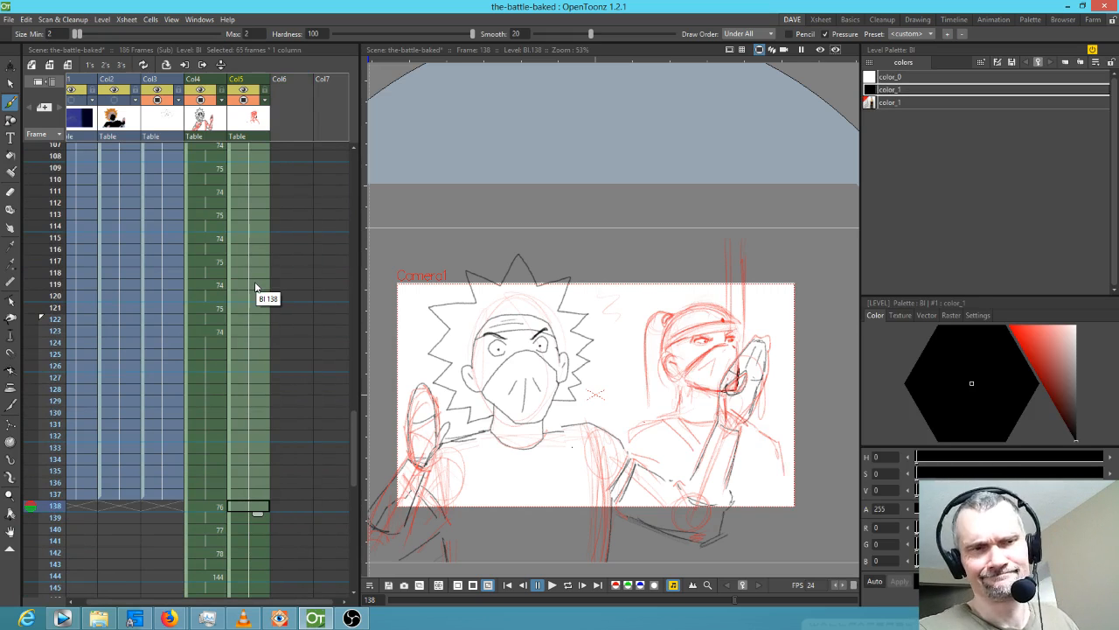
pyautogui.scroll(10, 120, 262)
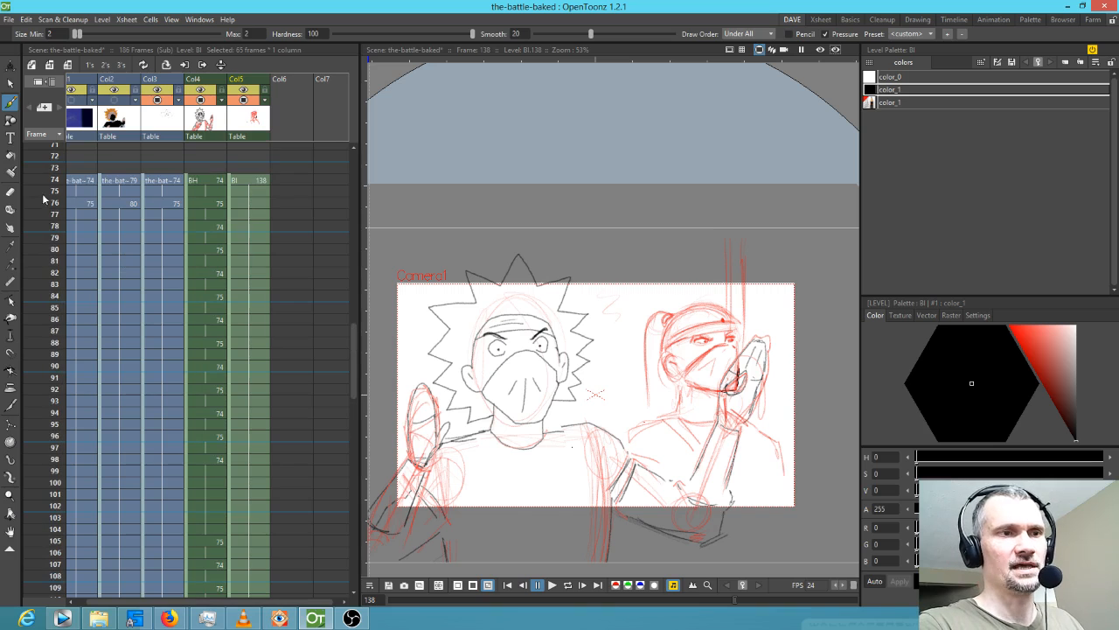
# Set the playback start marker at frame 74 and go to that frame.
pyautogui.rightClick(46, 183)
pyautogui.click(57, 190)
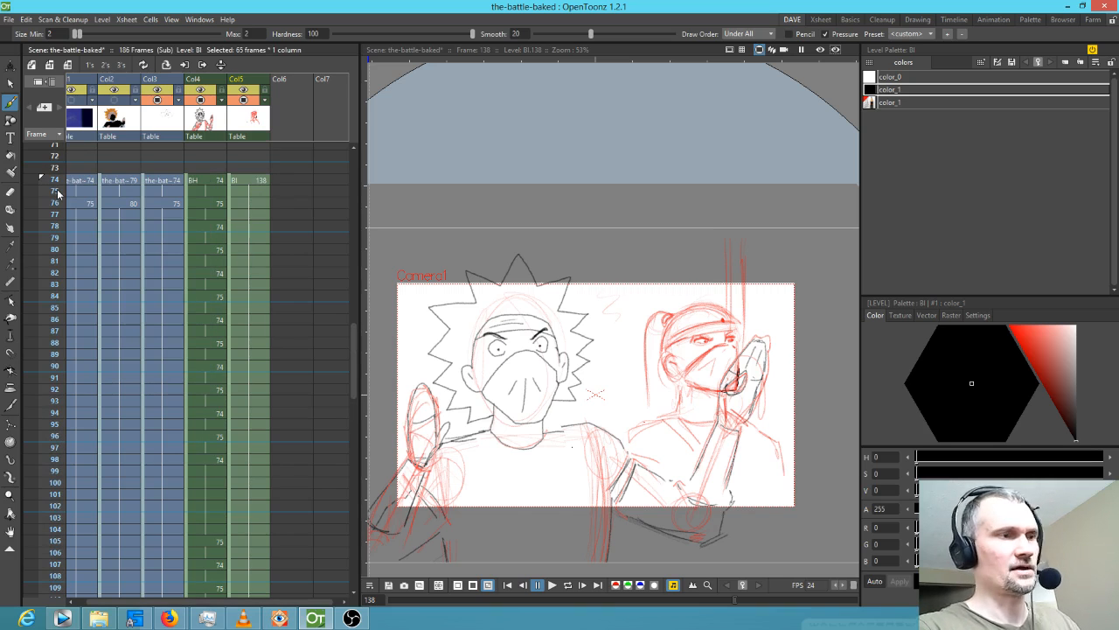
pyautogui.hotkey('alt', ',')
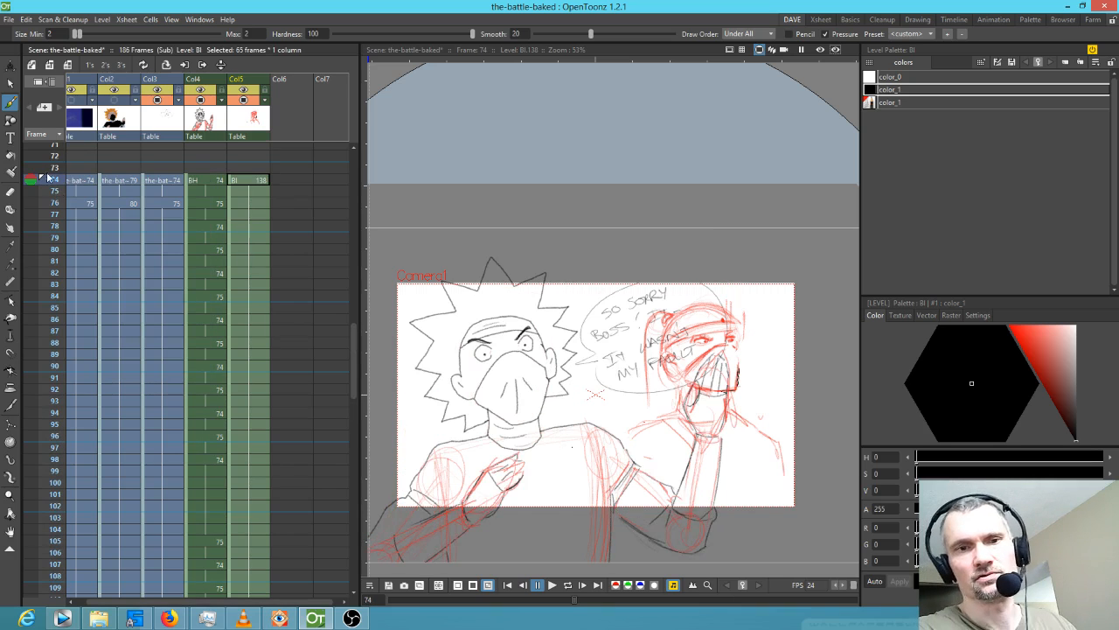
pyautogui.moveTo(631, 388); pyautogui.dragTo(644, 335)
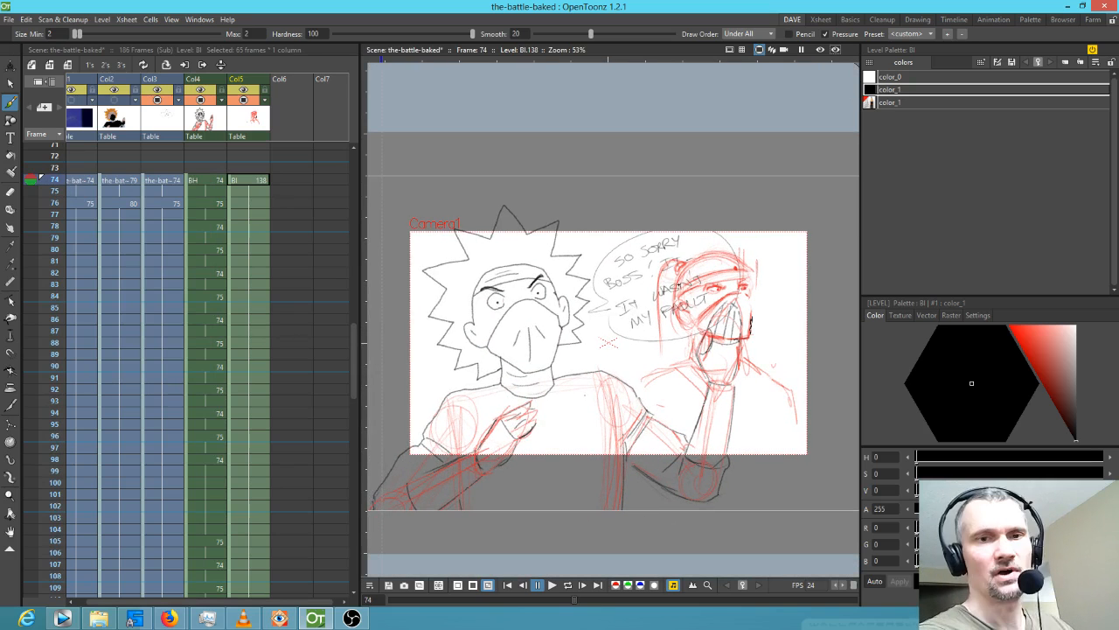
# Compare the Col4 drawings at frames 74, 76 and 105, and play the scene to review the timing.
pyautogui.press('.')
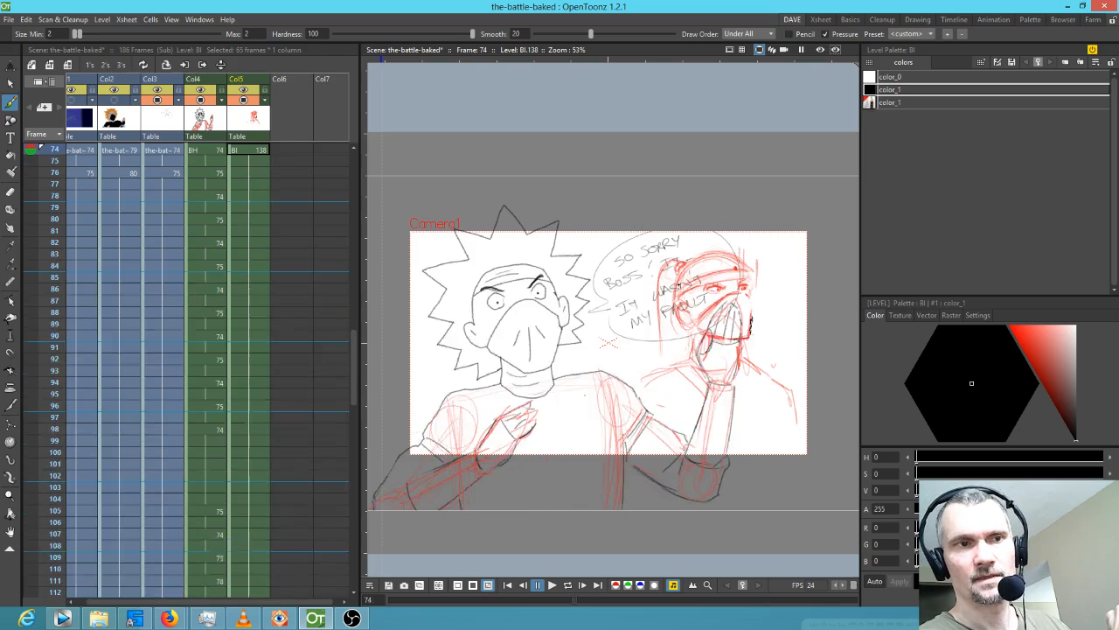
pyautogui.click(216, 151)
pyautogui.press('.')
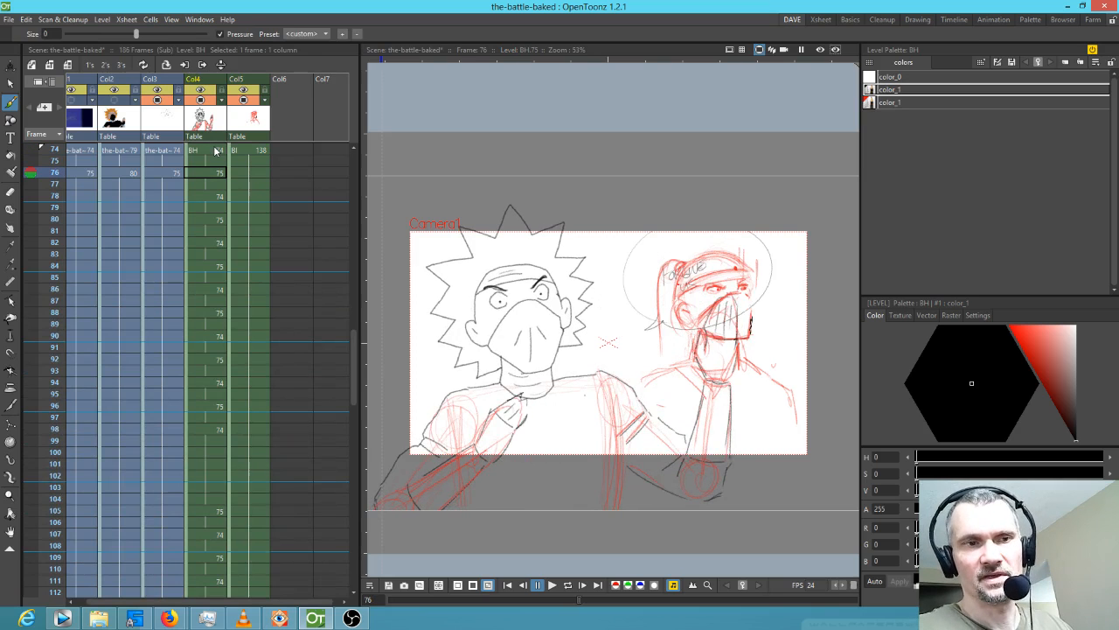
pyautogui.click(220, 513)
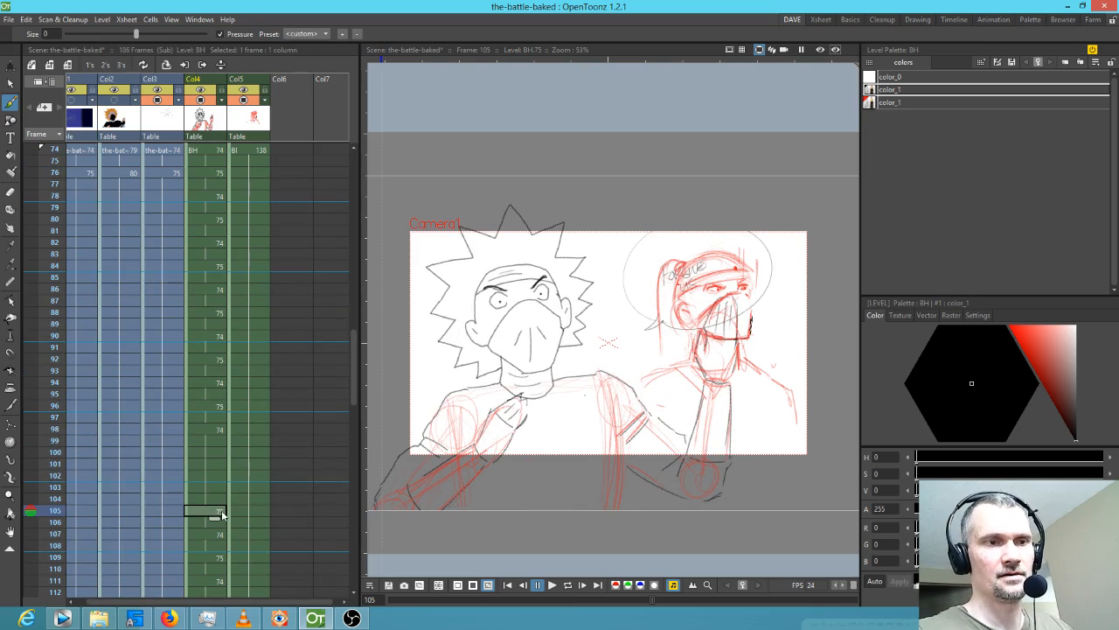
pyautogui.click(213, 153)
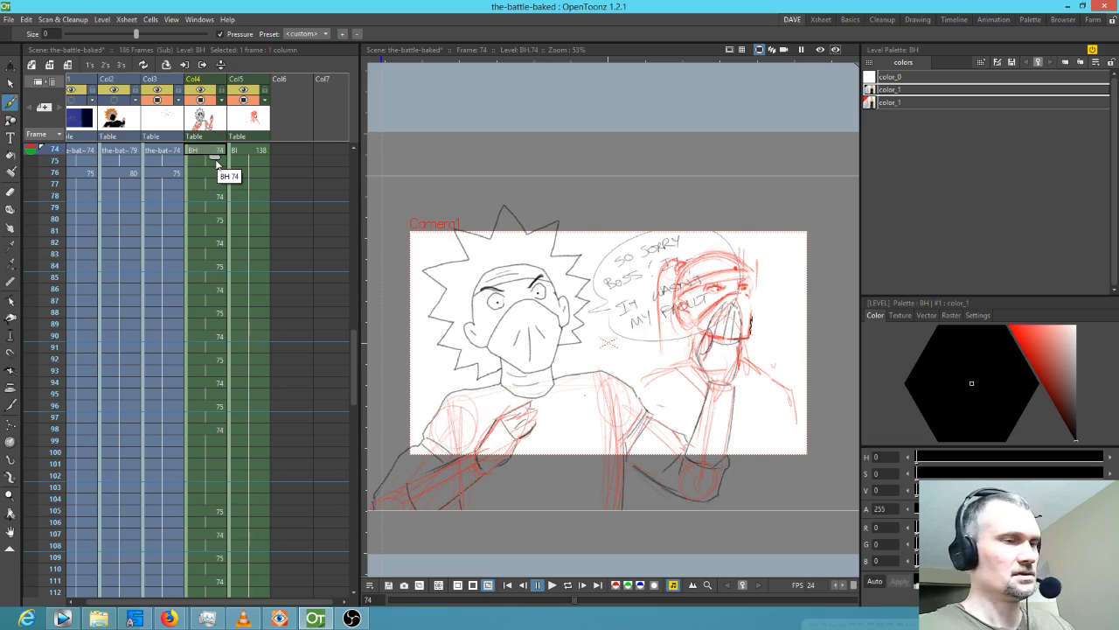
pyautogui.press('Down')
pyautogui.press('Down')
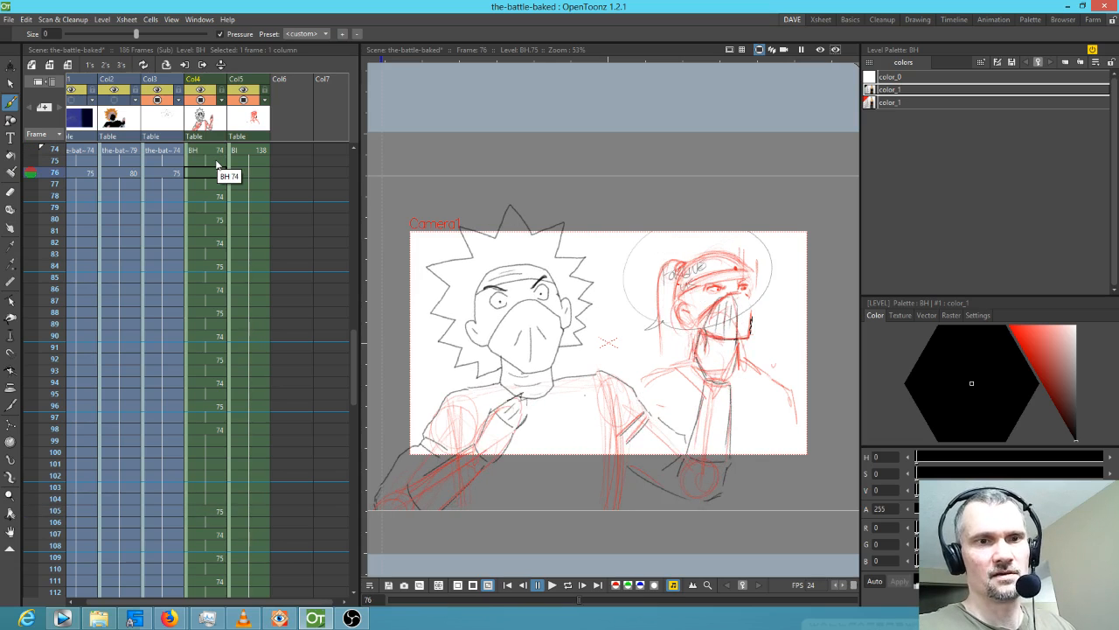
pyautogui.press('p')
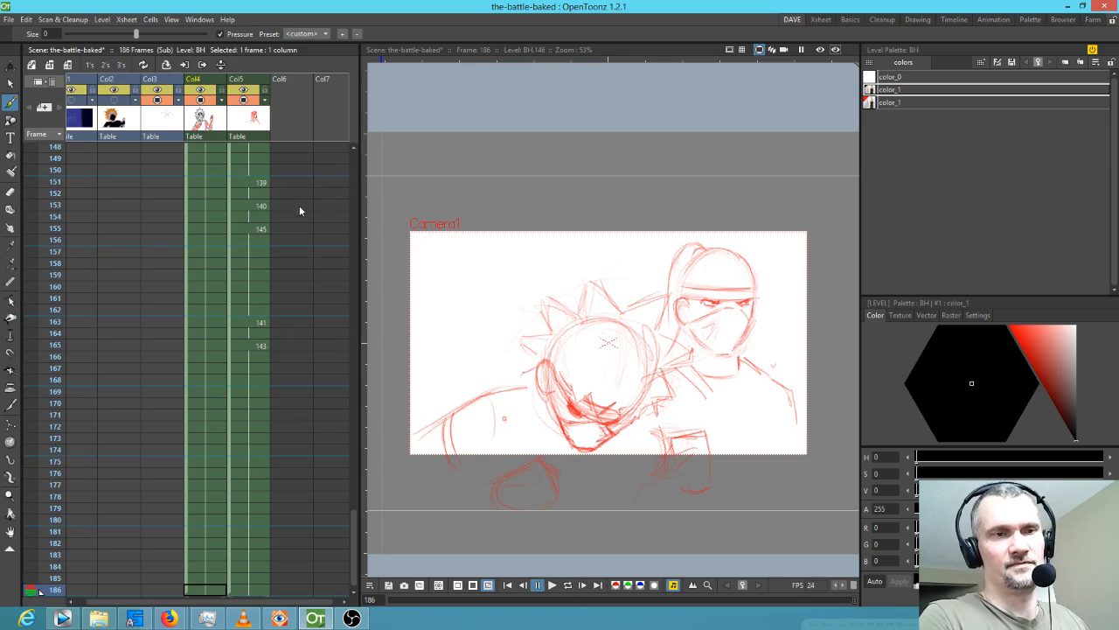
# Lengthen the hold of drawing 138 in Col5 by 12 frames to frame 162, and loop the playback to check the timing.
pyautogui.scroll(3, 299, 219)
pyautogui.click(249, 381)
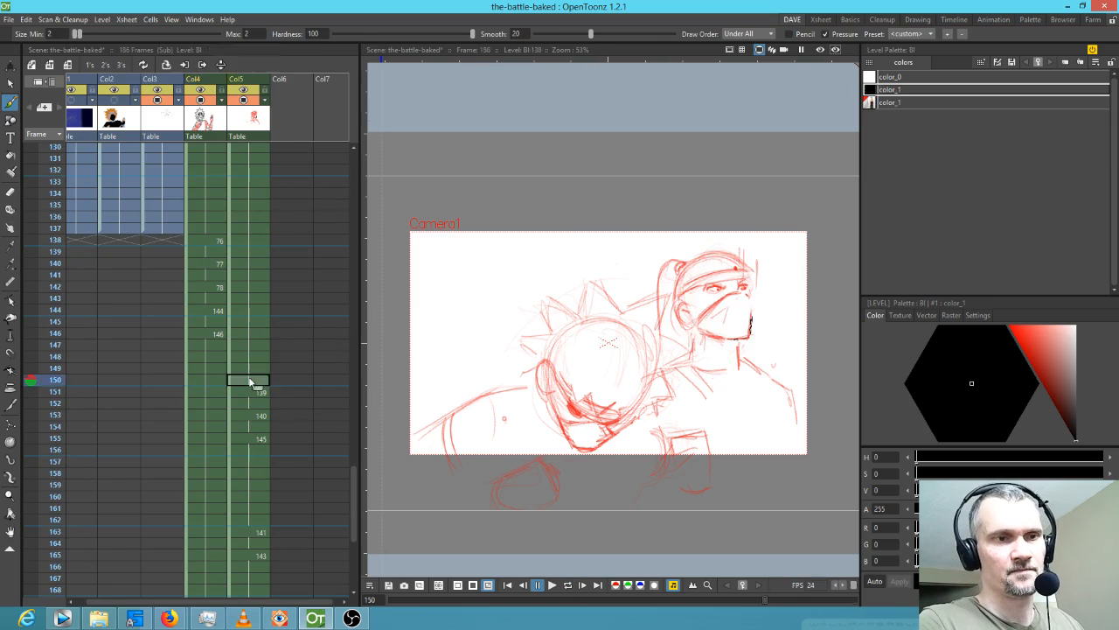
pyautogui.moveTo(260, 389); pyautogui.dragTo(242, 511)
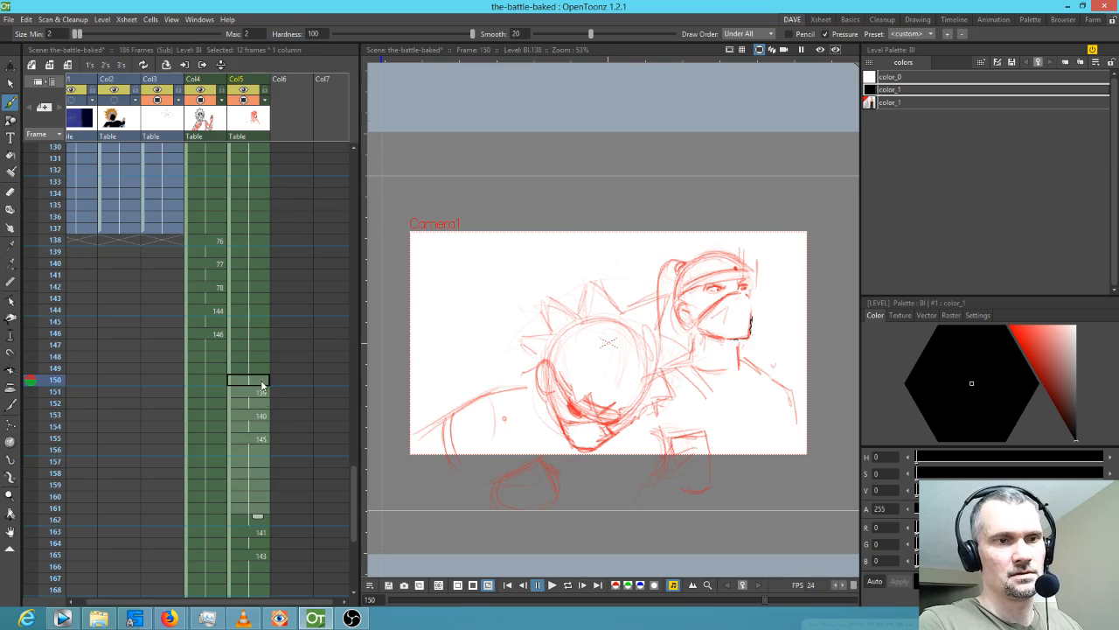
pyautogui.moveTo(260, 387); pyautogui.dragTo(250, 525)
pyautogui.click(200, 286)
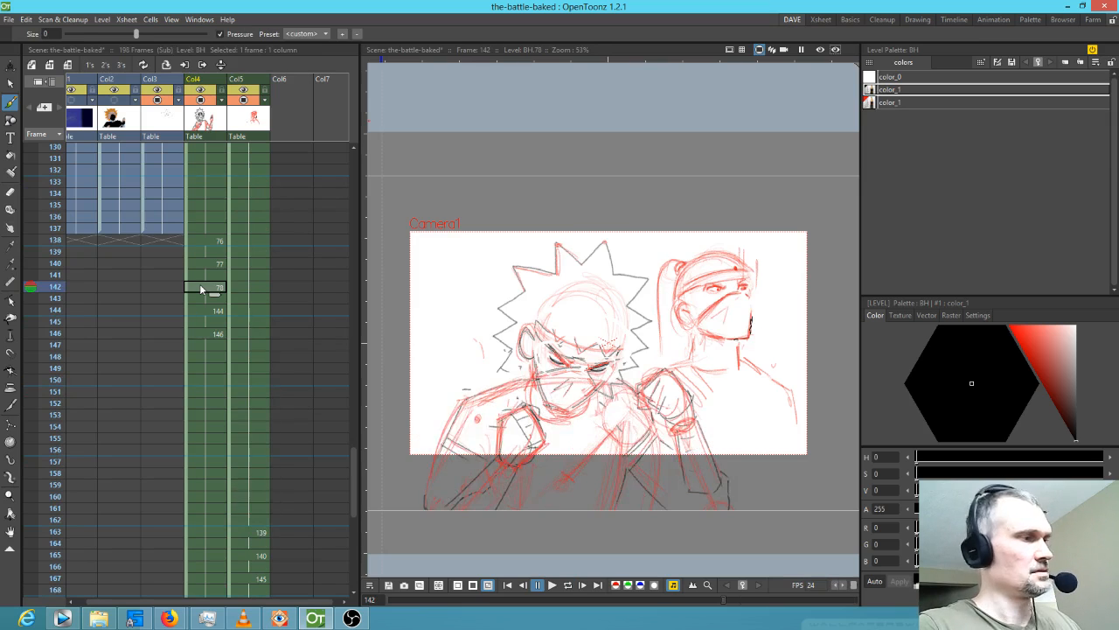
pyautogui.press('l')
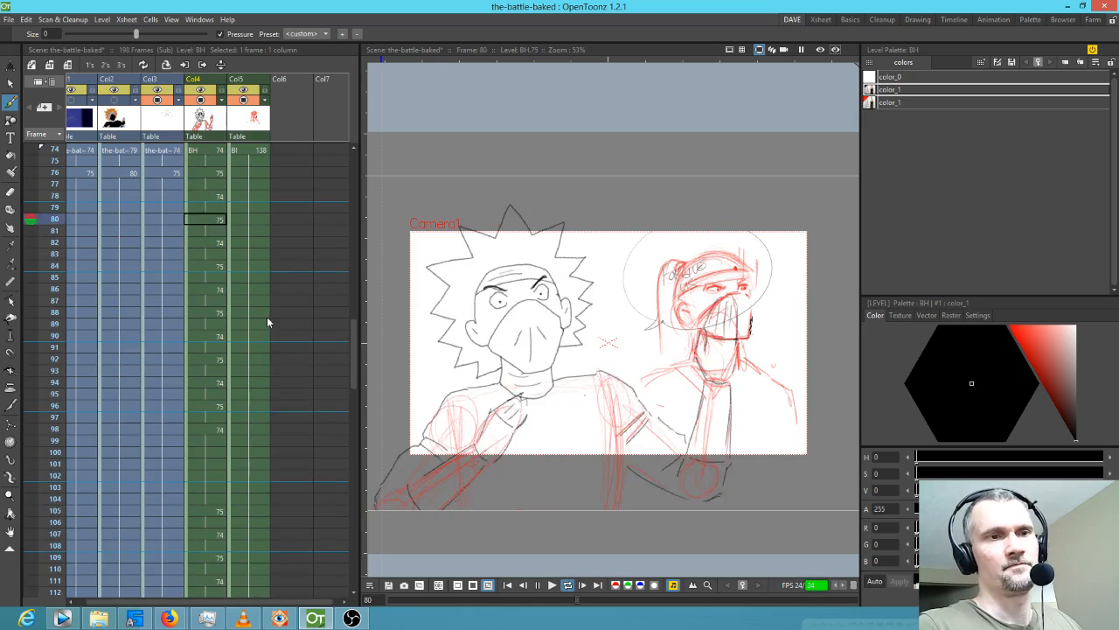
pyautogui.press('l')
# Extend the hold at frame 174 in both Col4 and Col5 through frame 192.
pyautogui.scroll(-5, 254, 367)
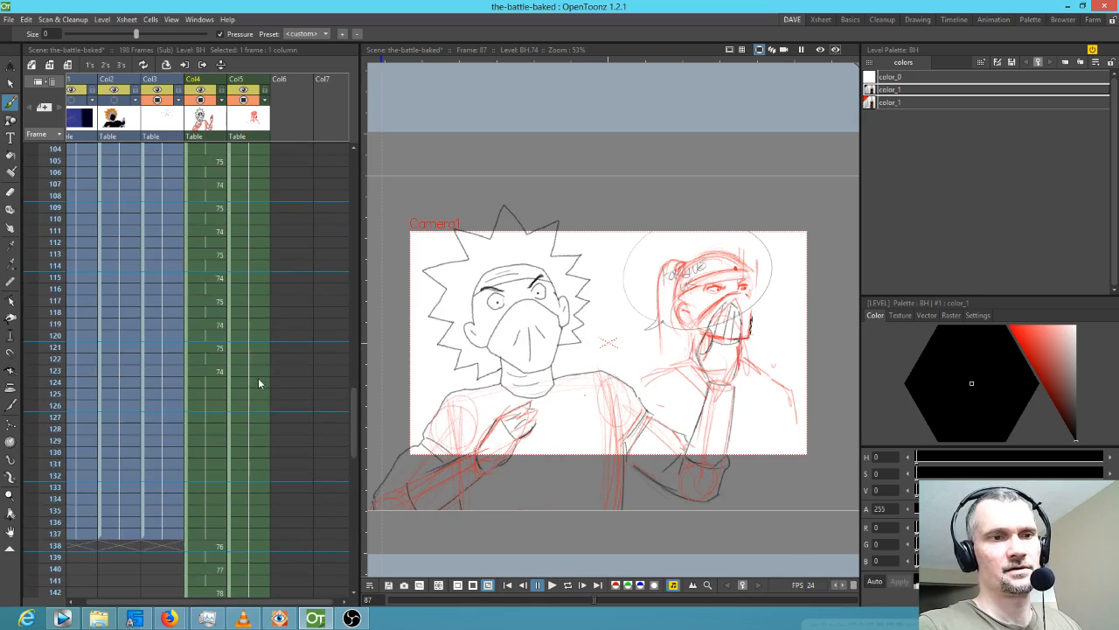
pyautogui.scroll(-8, 258, 393)
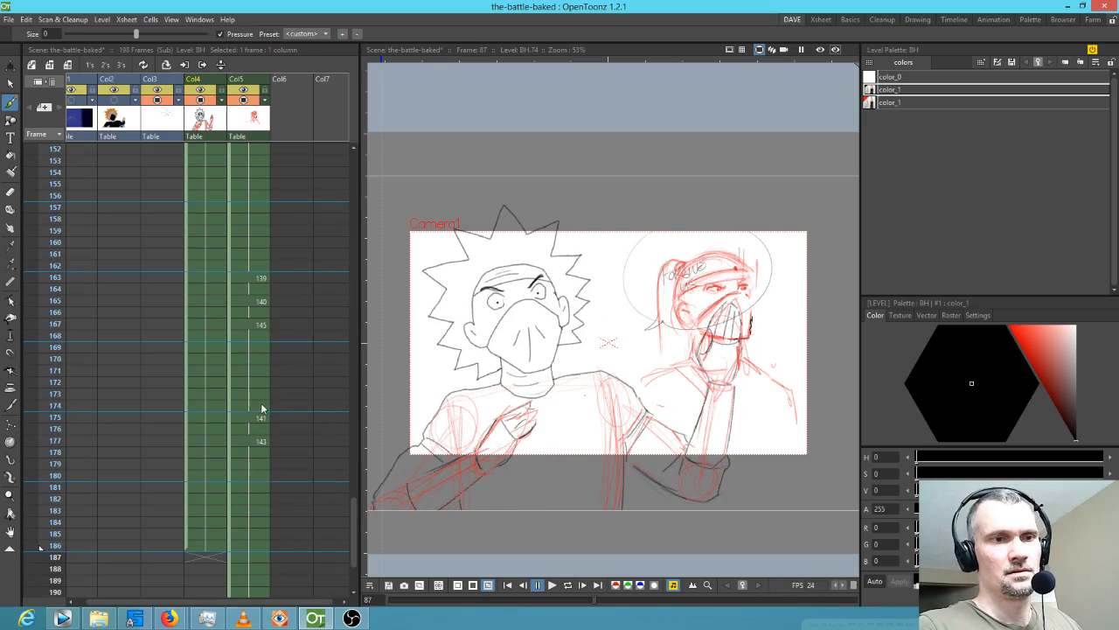
pyautogui.click(254, 406)
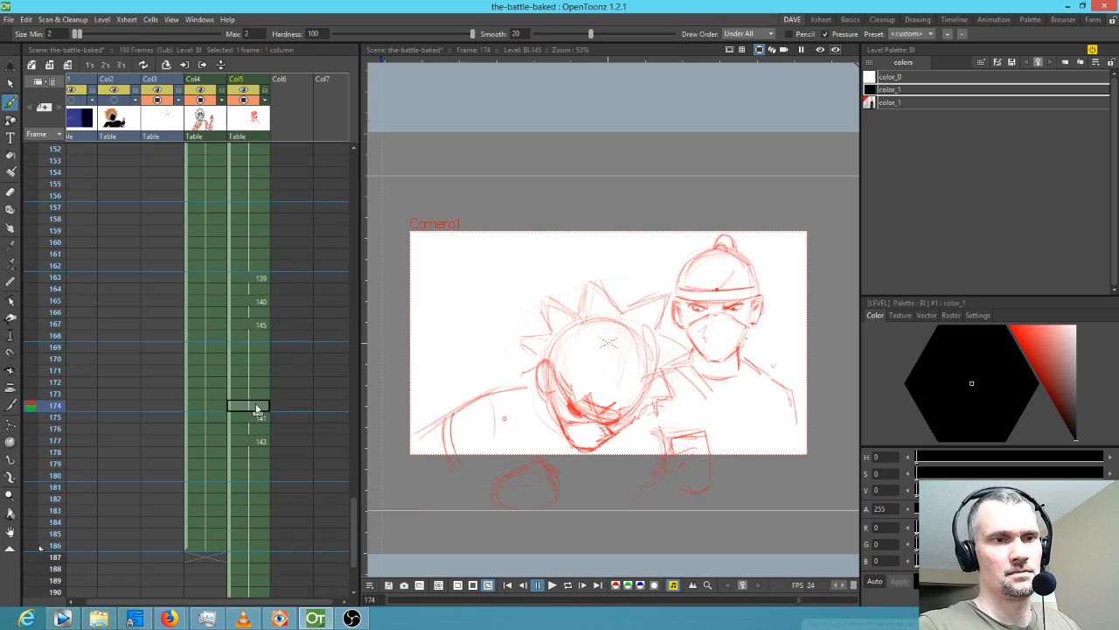
pyautogui.hotkey('shift', 'Left')
pyautogui.moveTo(255, 412); pyautogui.dragTo(259, 486)
pyautogui.scroll(-3, 253, 491)
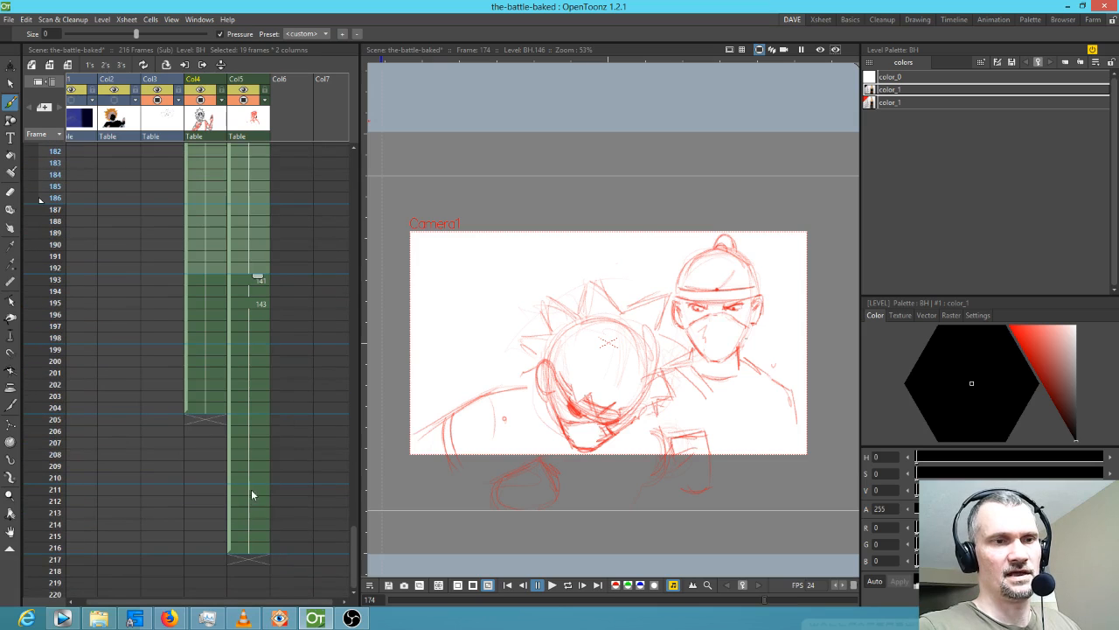
# Extend the last drawing in Col4 to frame 216 and play back the new timing.
pyautogui.click(206, 407)
pyautogui.moveTo(218, 416); pyautogui.dragTo(207, 542)
pyautogui.scroll(8, 259, 357)
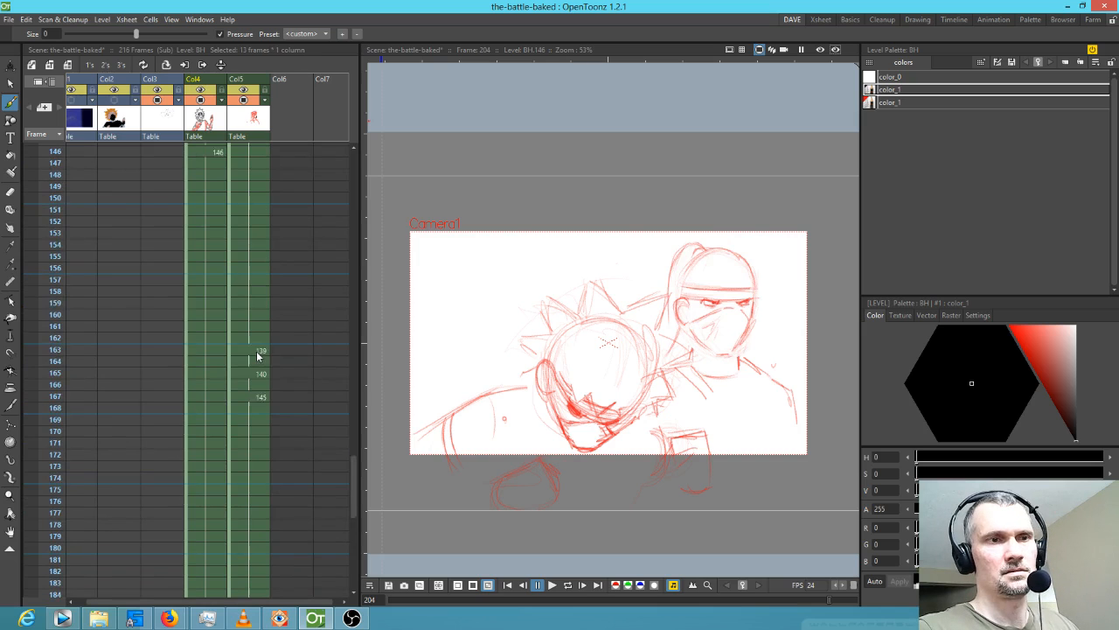
pyautogui.click(260, 200)
pyautogui.press('p')
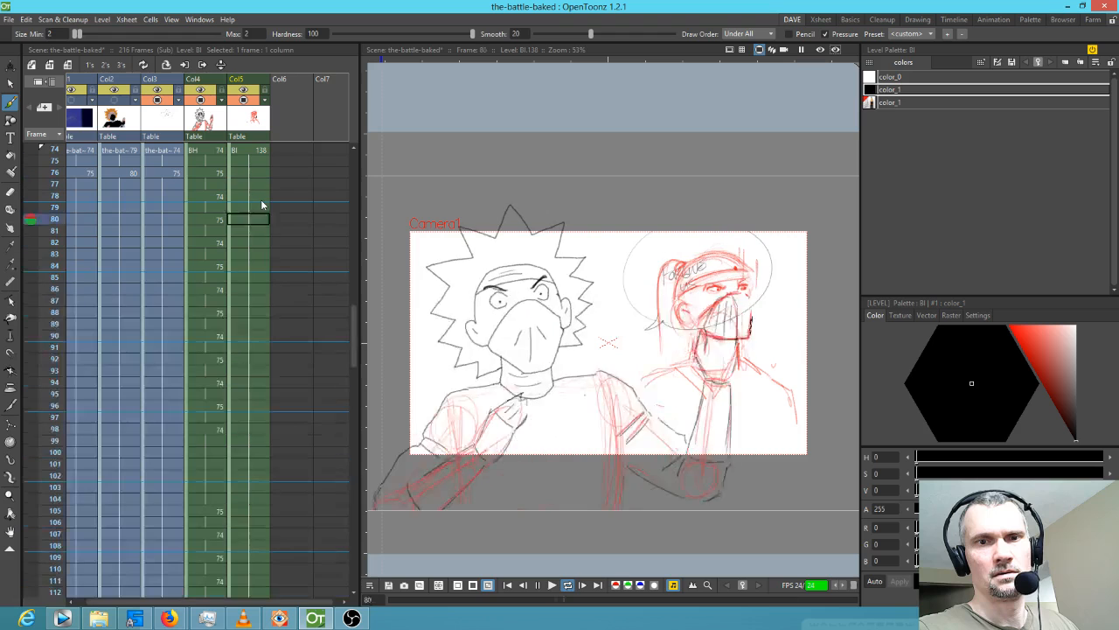
pyautogui.press('l')
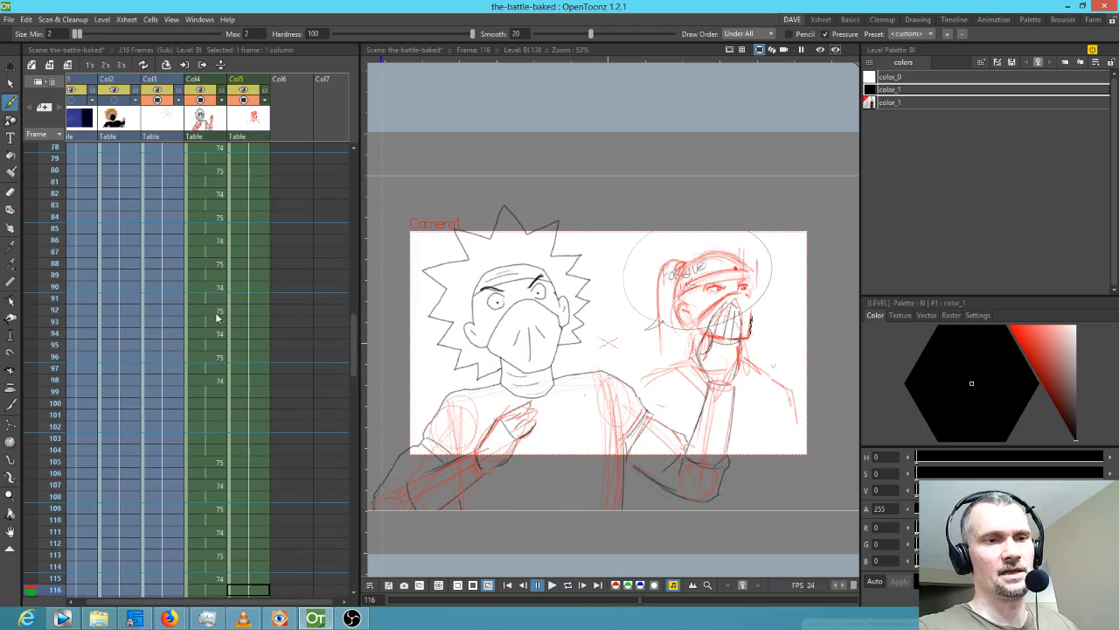
# Set the playback stop marker at frame 216 and play the full marked range.
pyautogui.scroll(-10, 219, 324)
pyautogui.scroll(-1, 223, 348)
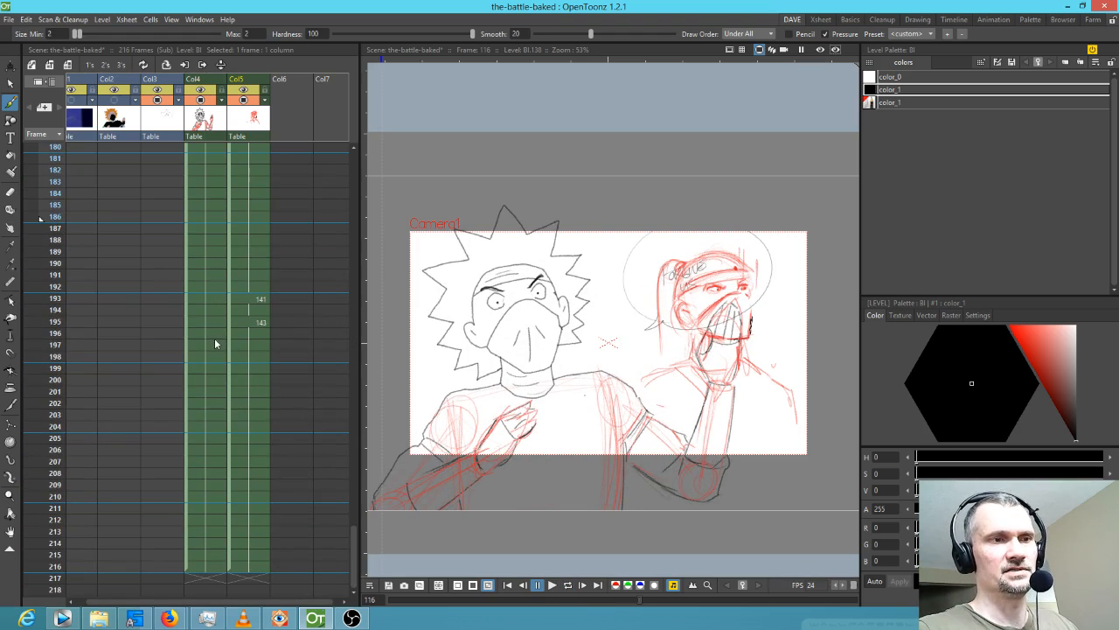
pyautogui.rightClick(48, 570)
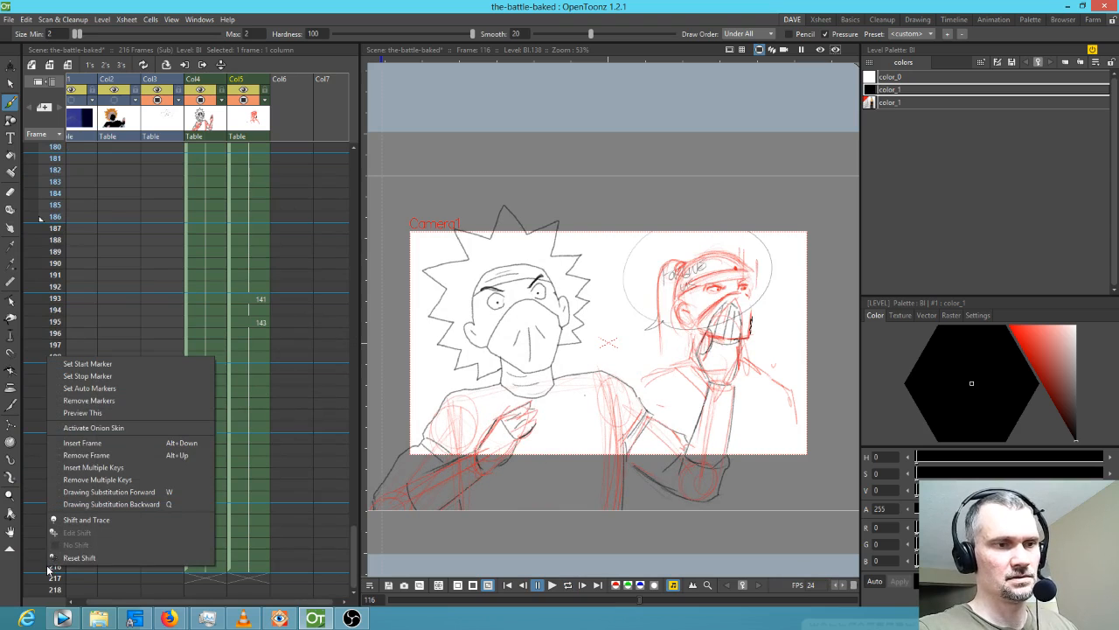
pyautogui.click(92, 375)
pyautogui.press('p')
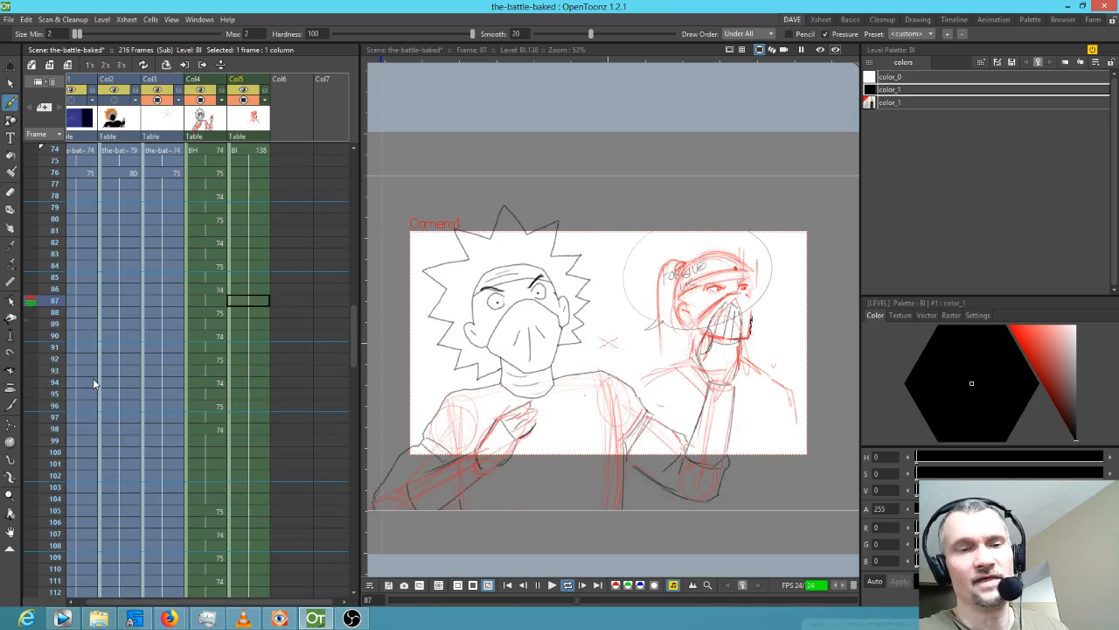
# Extend Col1, Col2 and Col3 from frame 137 to frame 216, and lengthen all five columns to frame 240.
pyautogui.scroll(-5, 255, 456)
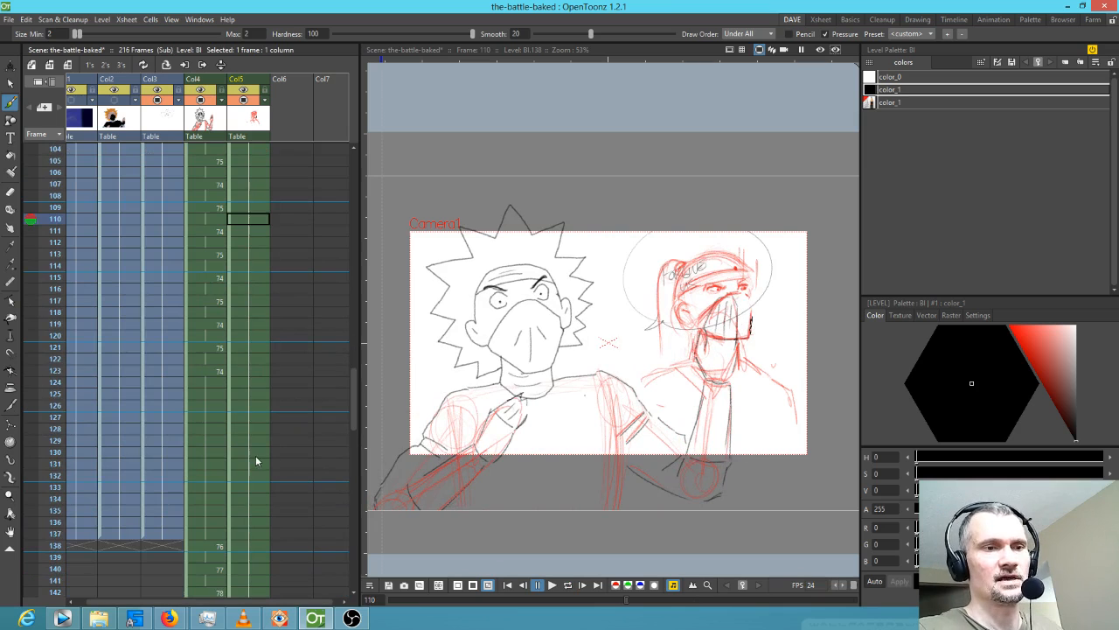
pyautogui.click(158, 535)
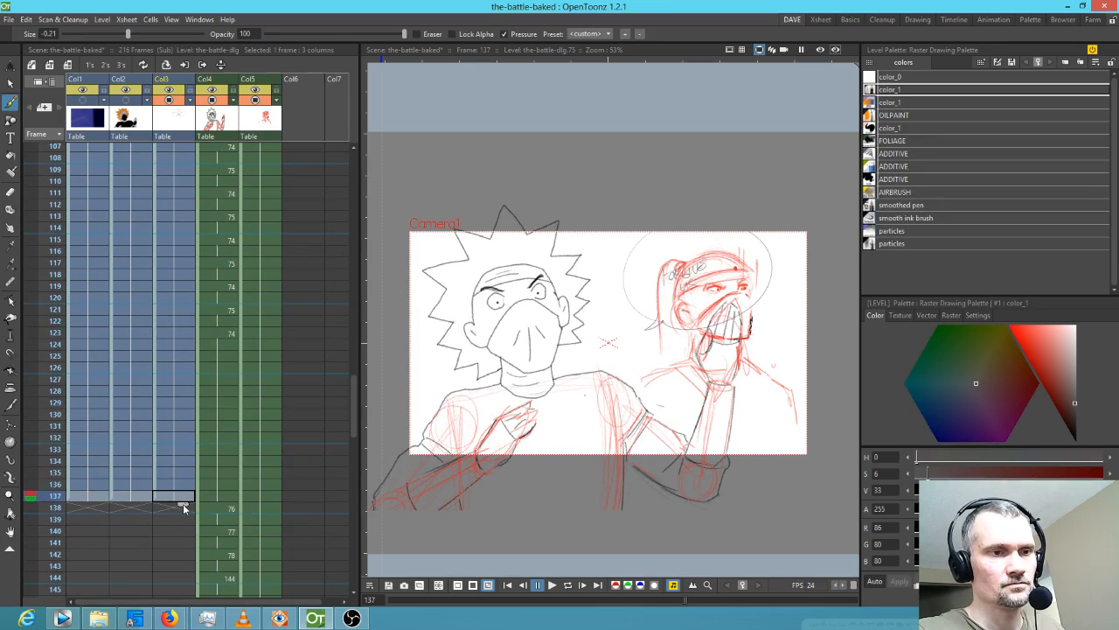
pyautogui.moveTo(183, 505); pyautogui.dragTo(40, 516)
pyautogui.moveTo(183, 604); pyautogui.dragTo(190, 508)
pyautogui.click(86, 495)
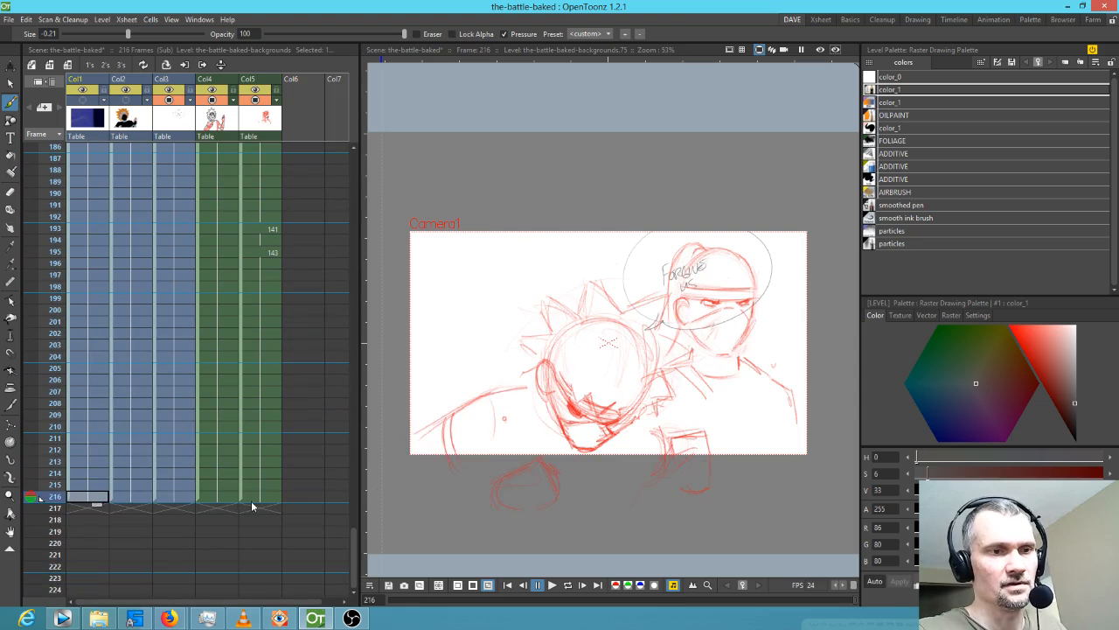
pyautogui.moveTo(268, 508)
pyautogui.mouseDown()
pyautogui.moveTo(269, 594)
pyautogui.moveTo(268, 524)
pyautogui.mouseUp()
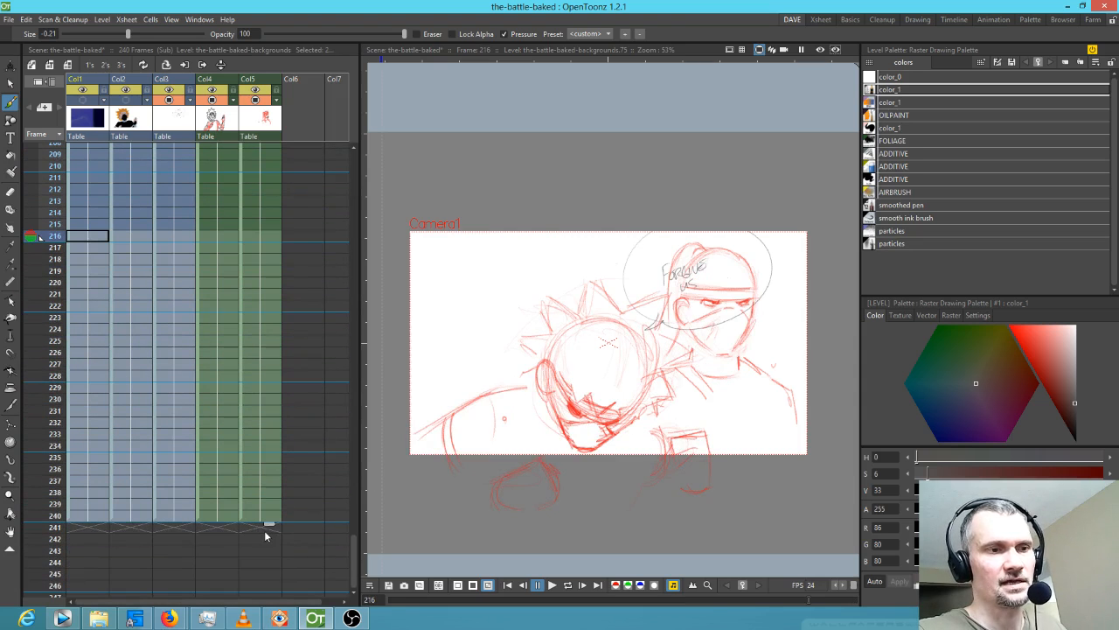
# Set the playback stop marker at frame 240 and play the marked range from frame 74.
pyautogui.rightClick(50, 516)
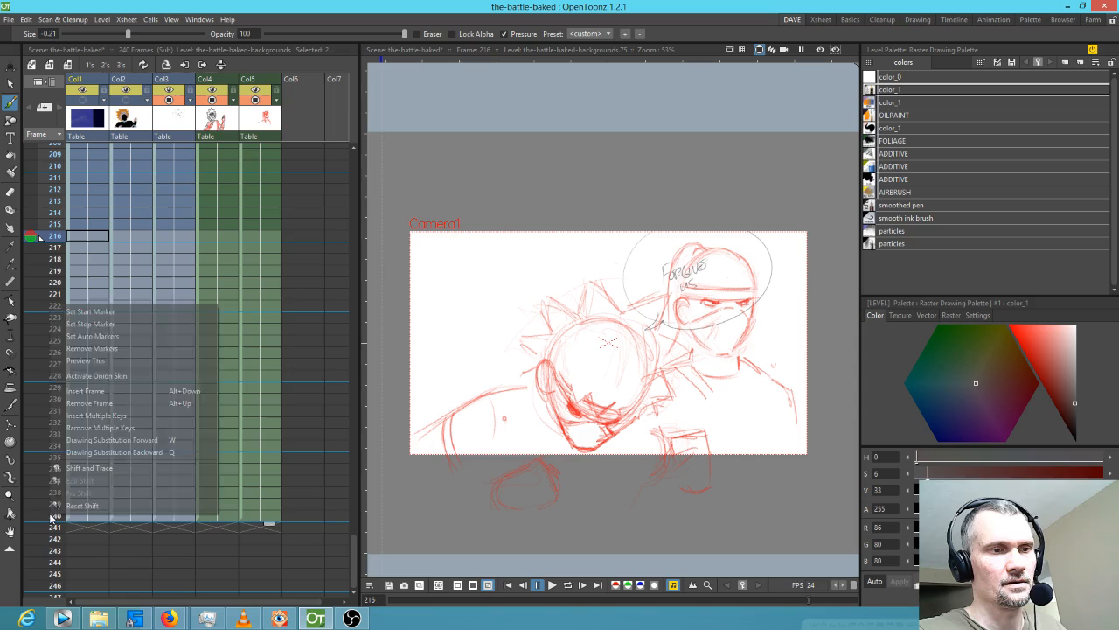
pyautogui.click(127, 329)
pyautogui.hotkey('alt', ',')
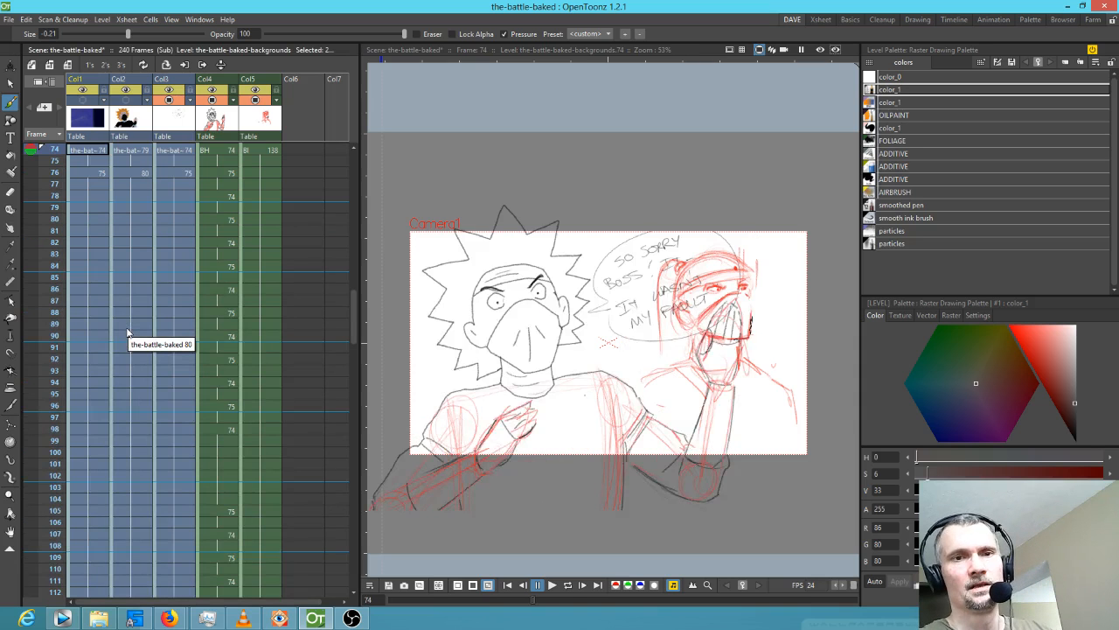
pyautogui.press('l')
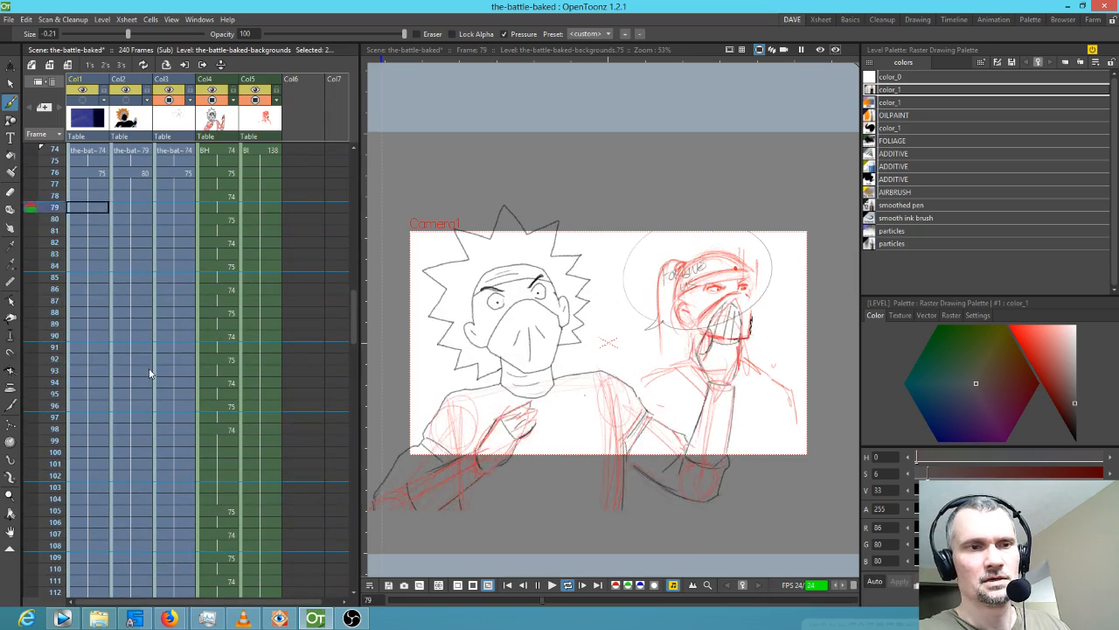
pyautogui.press('l')
# Extend the Col5 hold at frame 192 through frame 204 and play back the new timing.
pyautogui.scroll(-9, 125, 390)
pyautogui.scroll(-7, 188, 404)
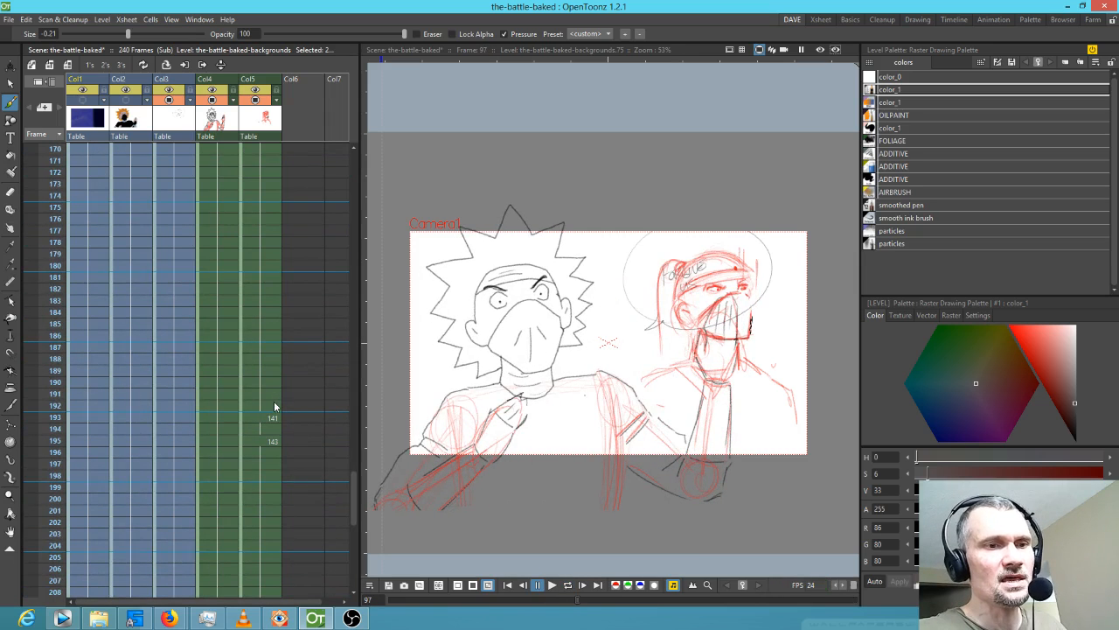
pyautogui.click(274, 401)
pyautogui.moveTo(269, 412); pyautogui.dragTo(272, 489)
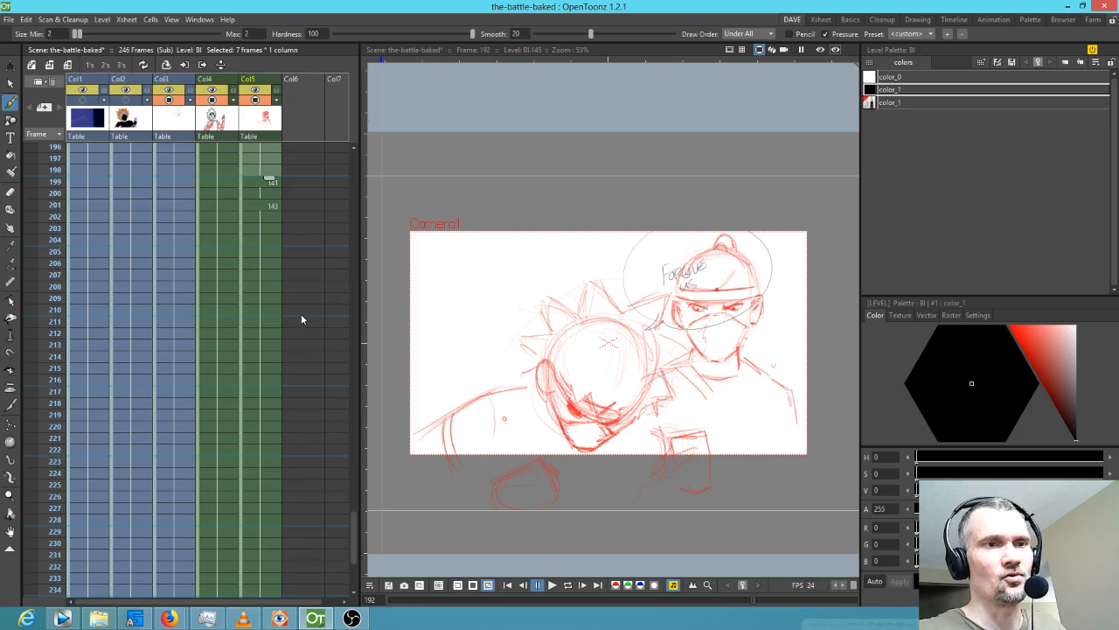
pyautogui.scroll(-5, 295, 367)
pyautogui.moveTo(262, 282); pyautogui.dragTo(257, 355)
pyautogui.press('l')
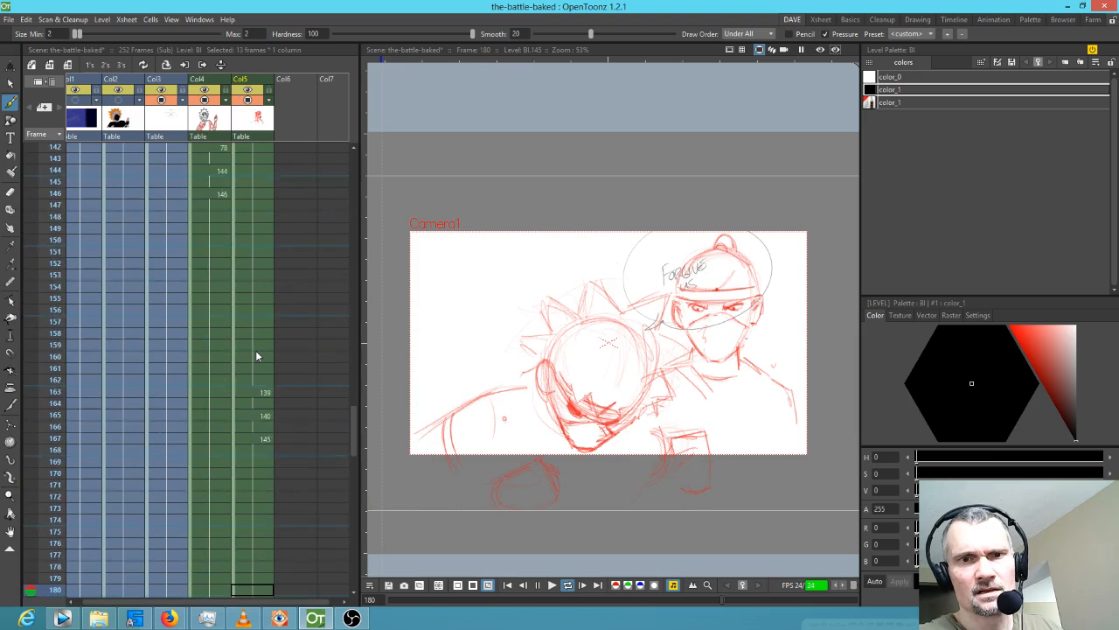
pyautogui.press('l')
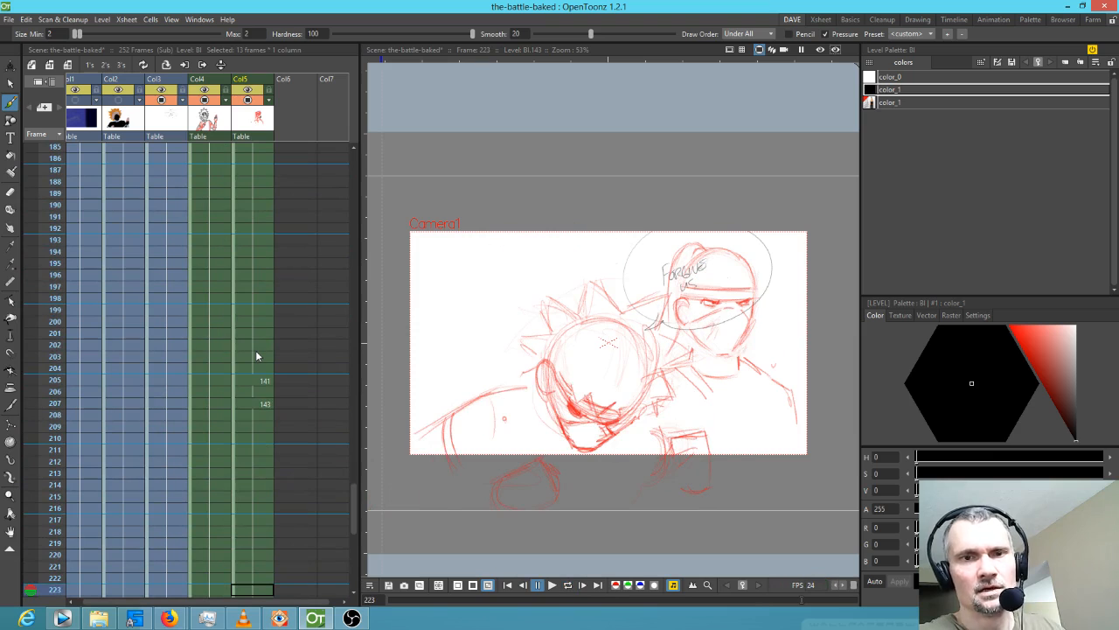
# Extend the Col5 hold at frame 162 through frame 174 and play back the change.
pyautogui.scroll(9, 238, 334)
pyautogui.click(256, 357)
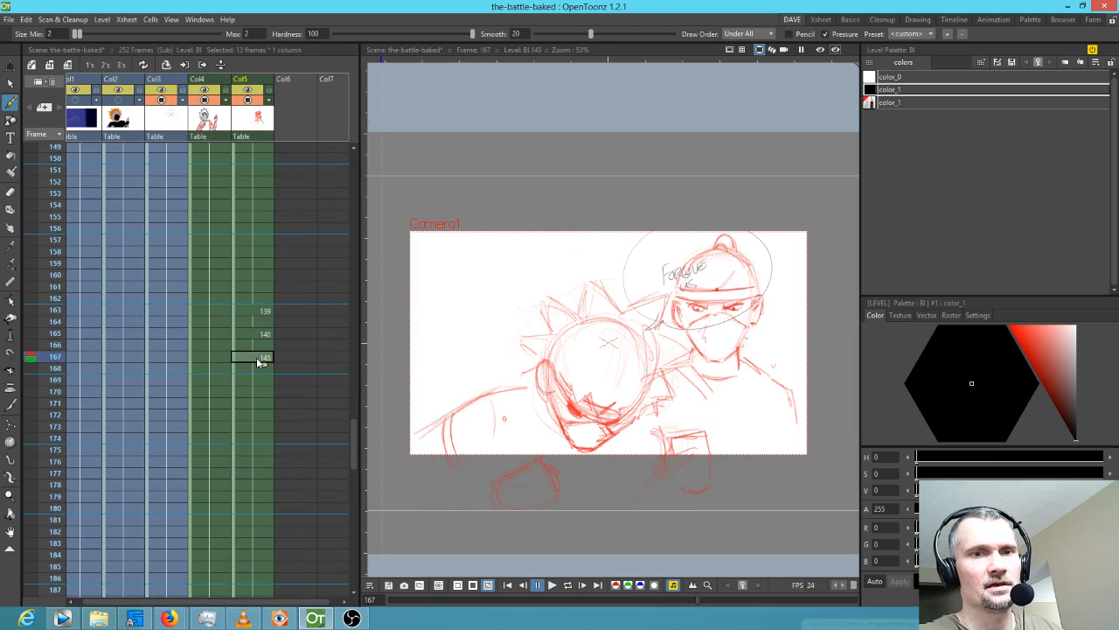
pyautogui.scroll(5, 254, 350)
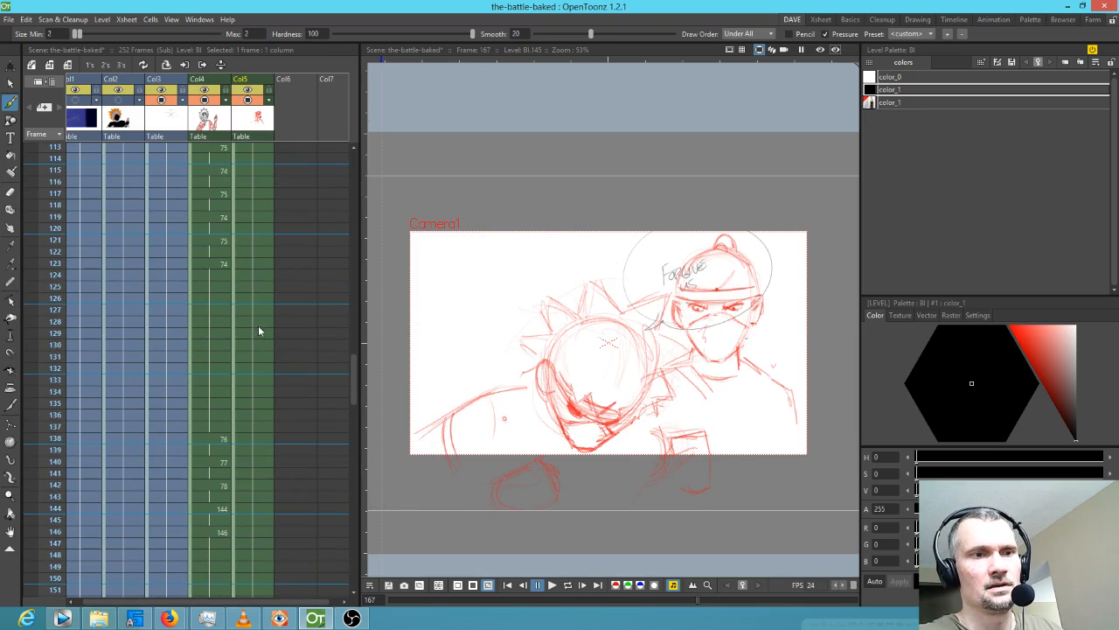
pyautogui.click(267, 508)
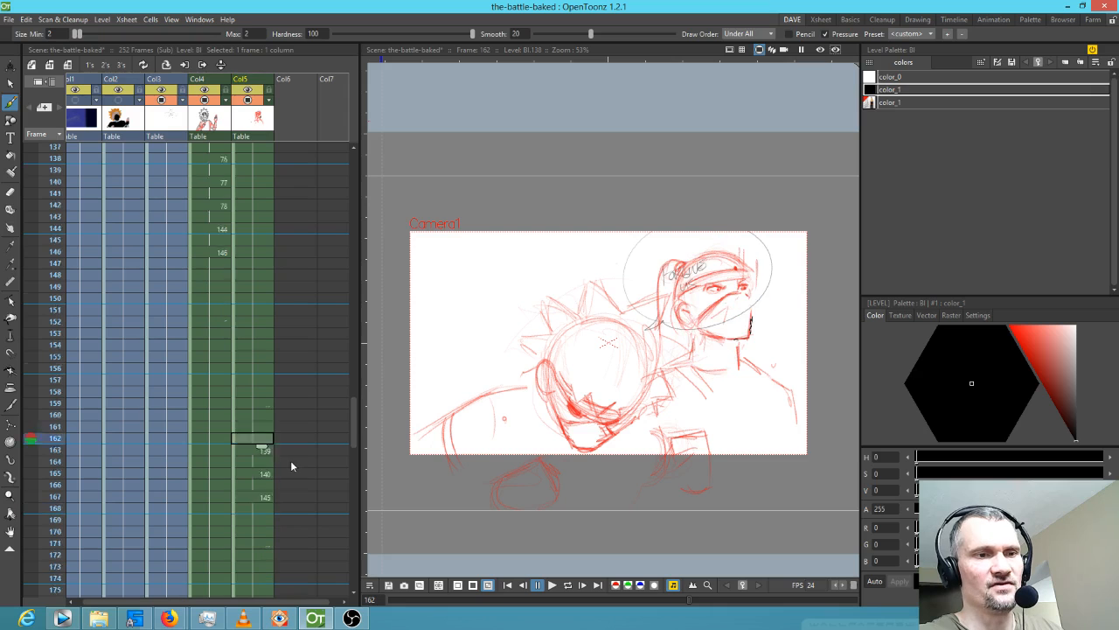
pyautogui.scroll(-5, 264, 330)
pyautogui.moveTo(263, 307); pyautogui.dragTo(261, 440)
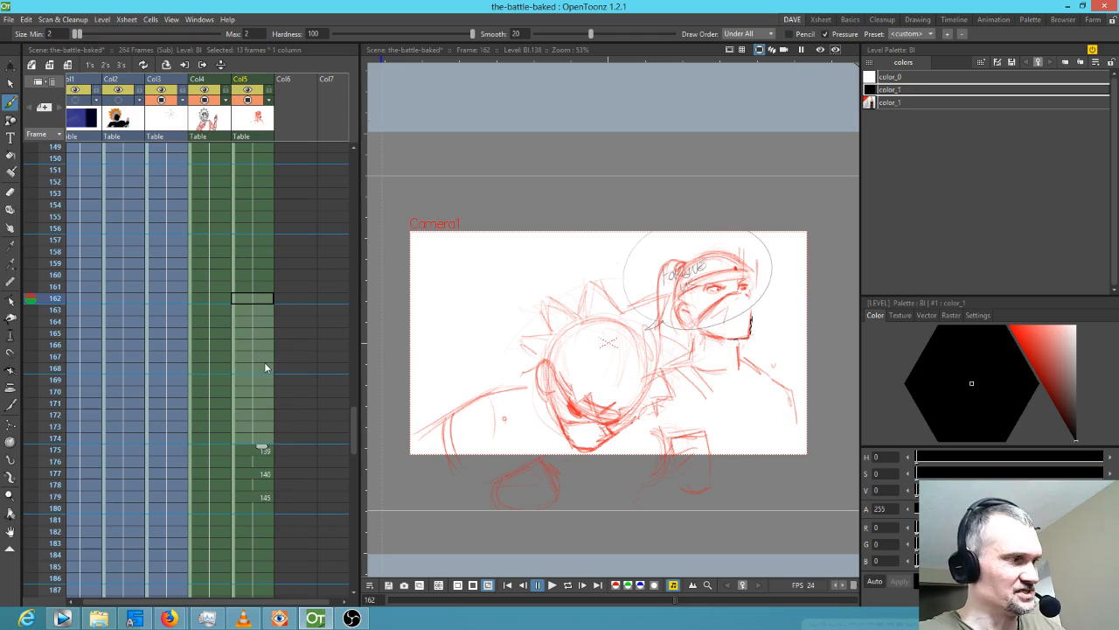
pyautogui.press('p')
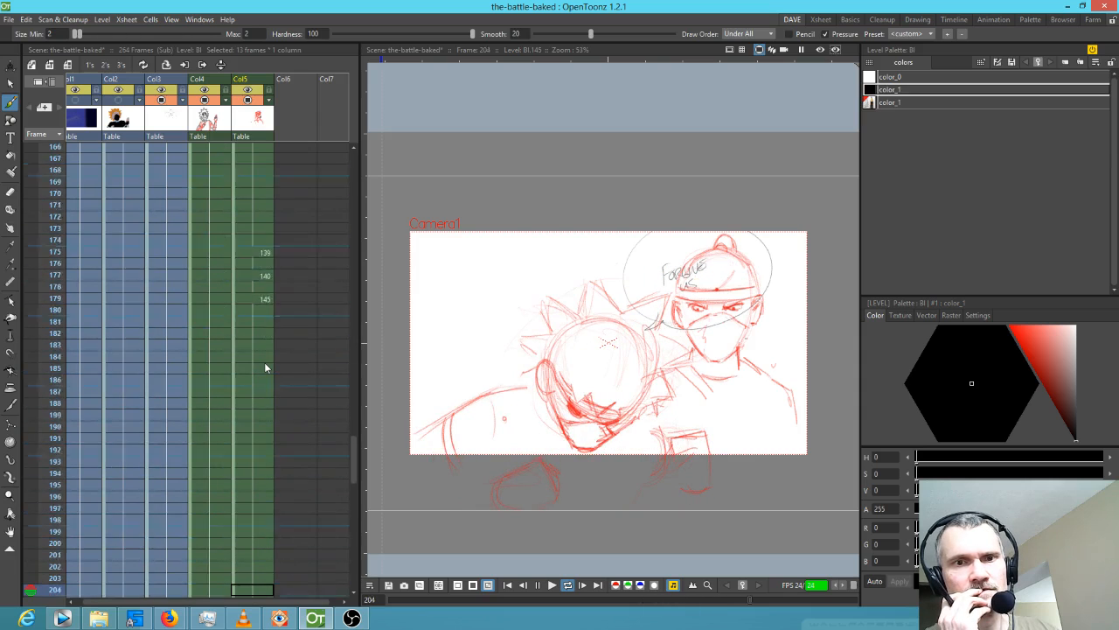
pyautogui.press('p')
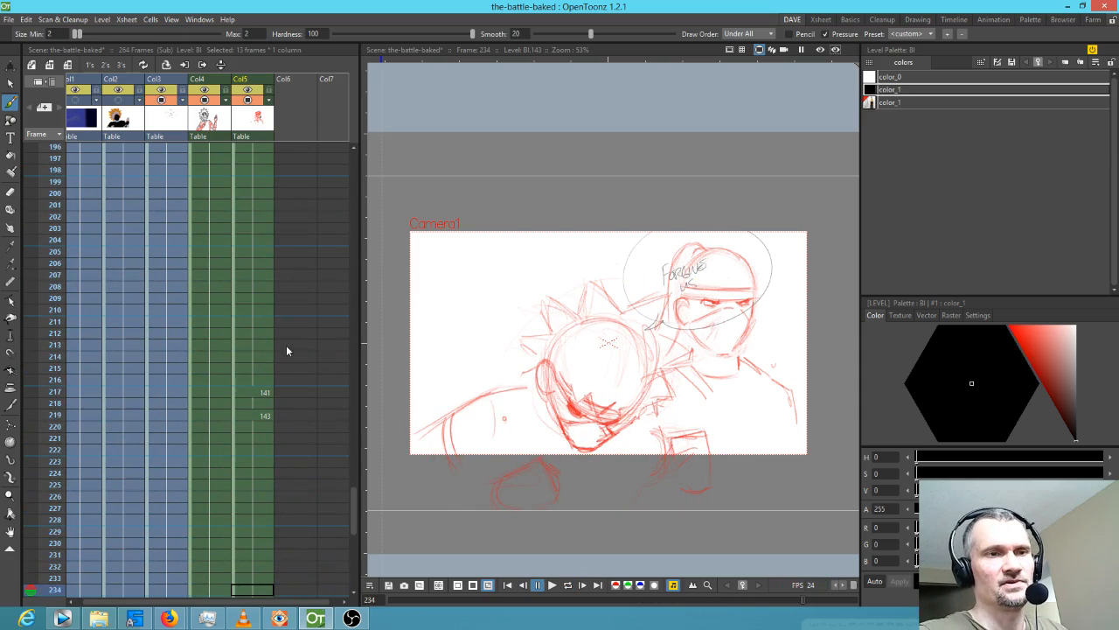
# Delete frames 211 to 216 in Col5, move the following drawings up to frame 211, and play back the scene.
pyautogui.hotkey('alt', ',')
pyautogui.scroll(-10, 302, 329)
pyautogui.scroll(-8, 295, 332)
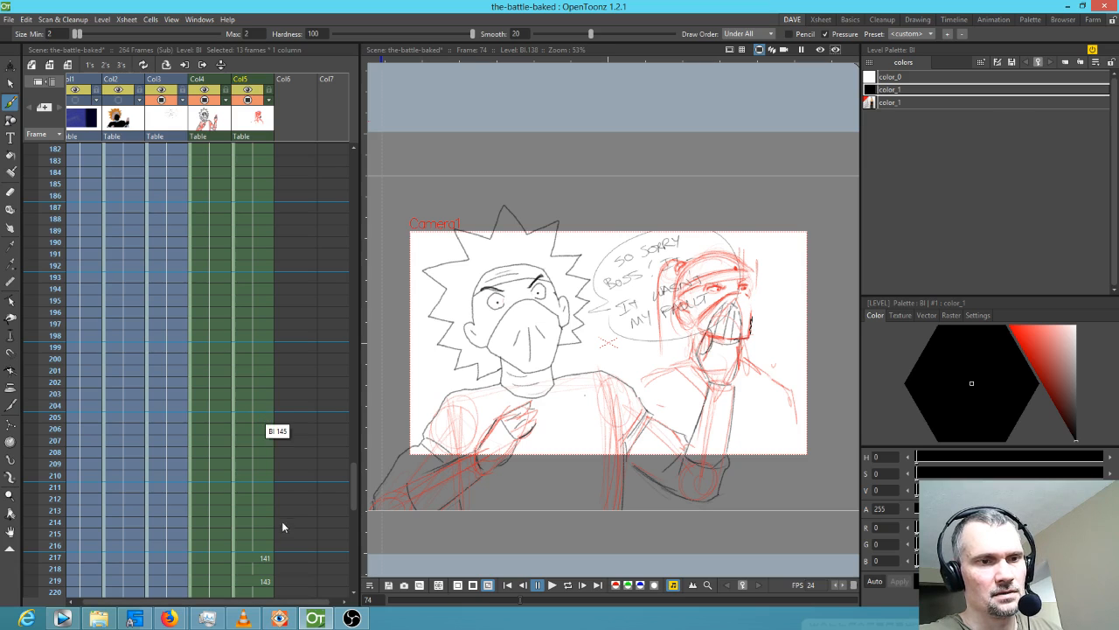
pyautogui.moveTo(265, 487); pyautogui.dragTo(264, 548)
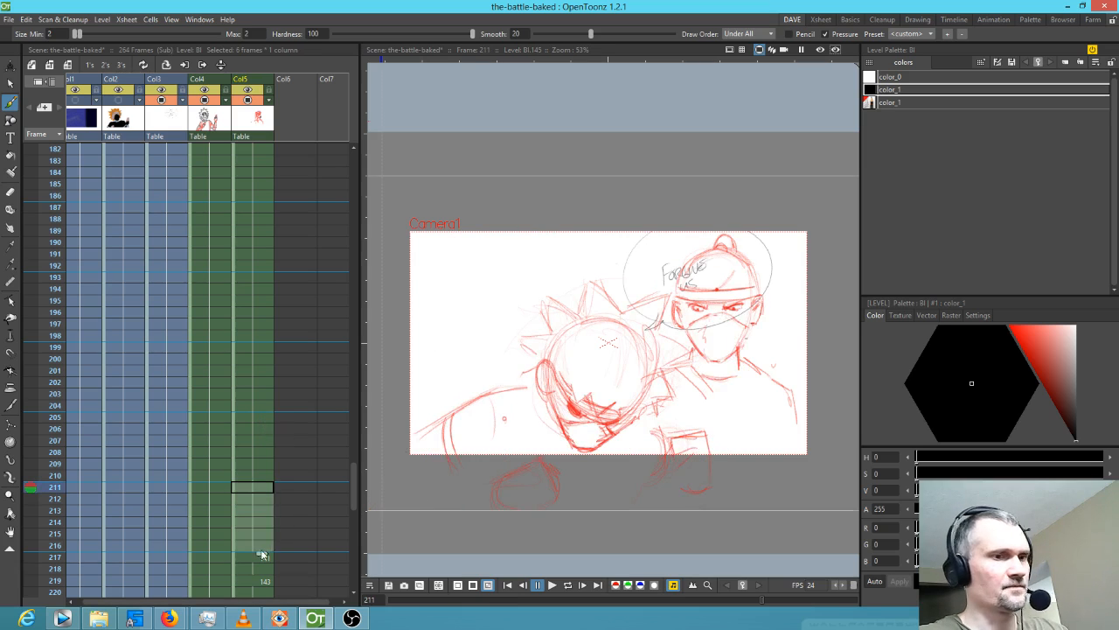
pyautogui.press('Delete')
pyautogui.moveTo(234, 579); pyautogui.dragTo(241, 511)
pyautogui.press('l')
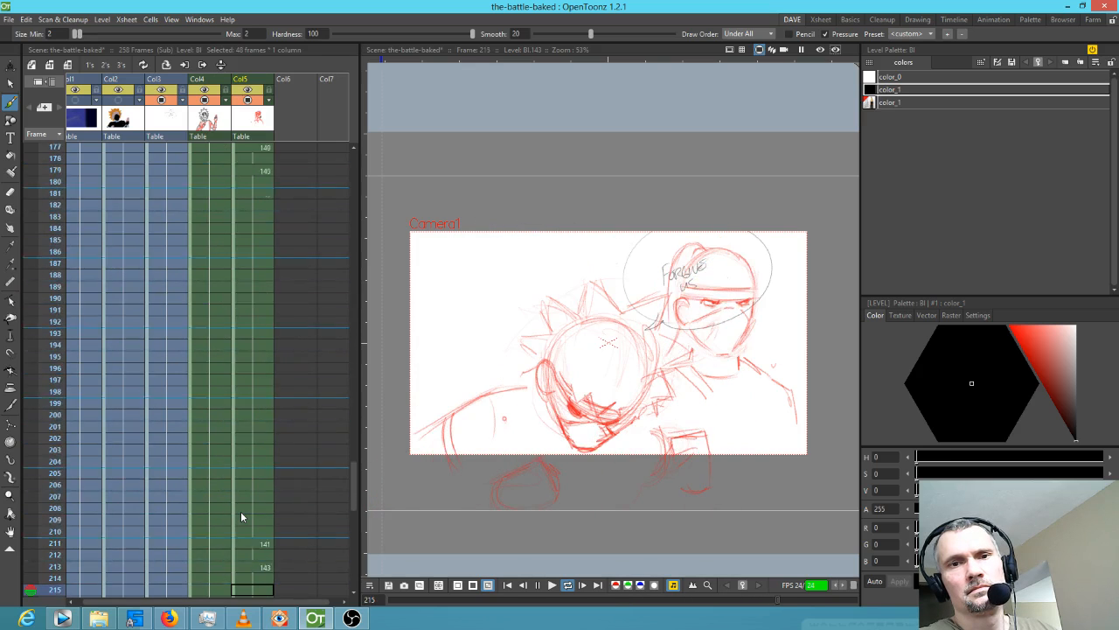
pyautogui.press('l')
# Review the playback and remove twelve frames from the Col5 hold at frame 163 so drawing 139 starts at frame 163.
pyautogui.scroll(-12, 275, 467)
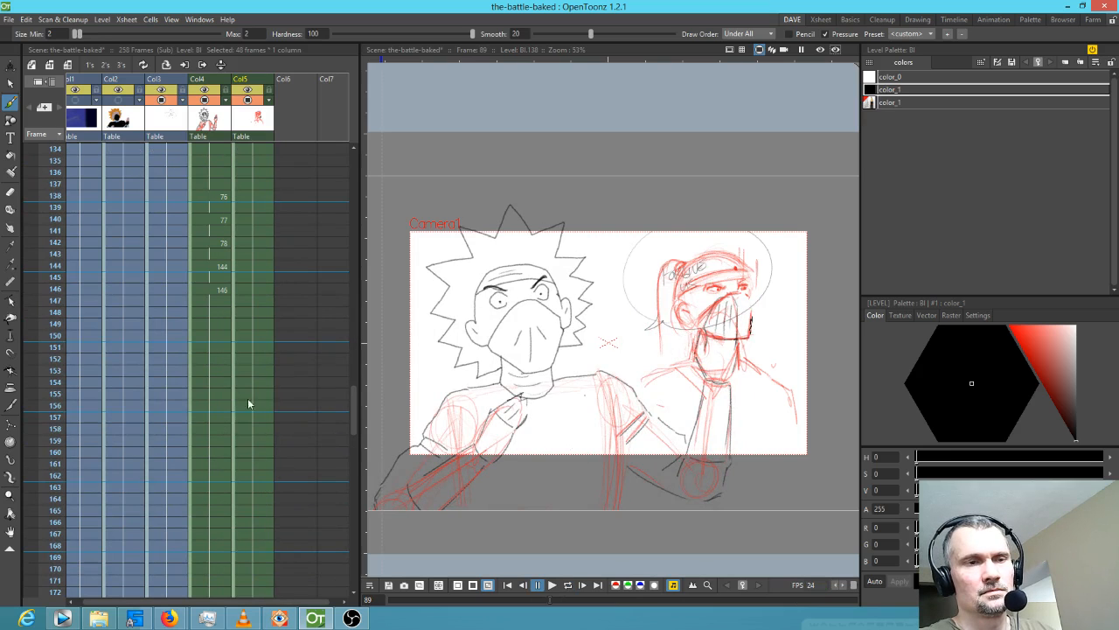
pyautogui.click(247, 294)
pyautogui.press('l')
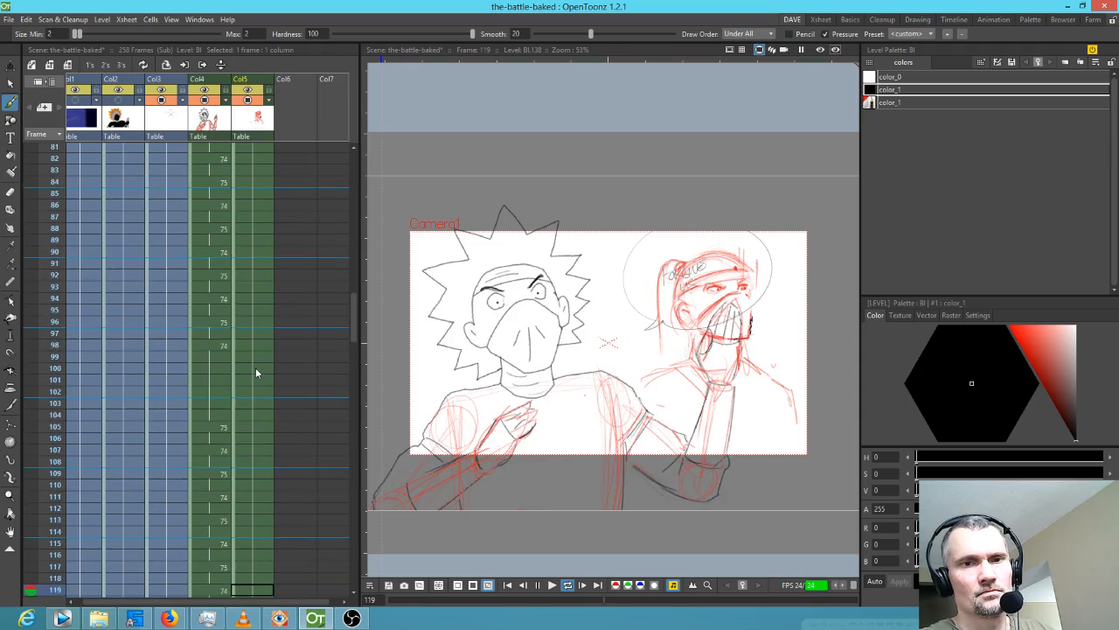
pyautogui.press('l')
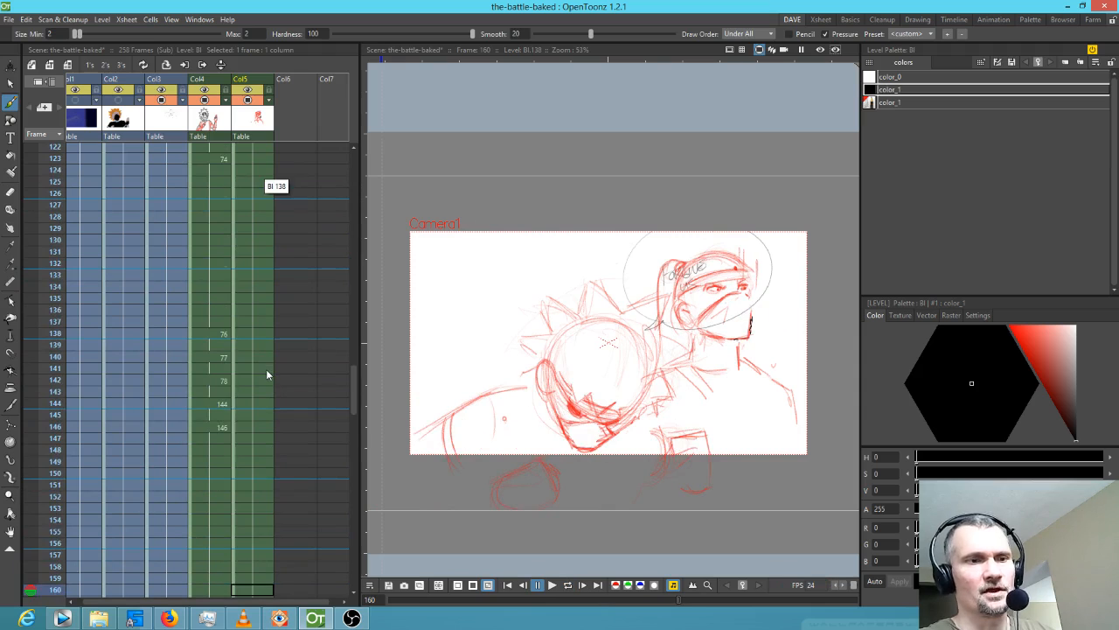
pyautogui.scroll(-4, 266, 368)
pyautogui.click(251, 347)
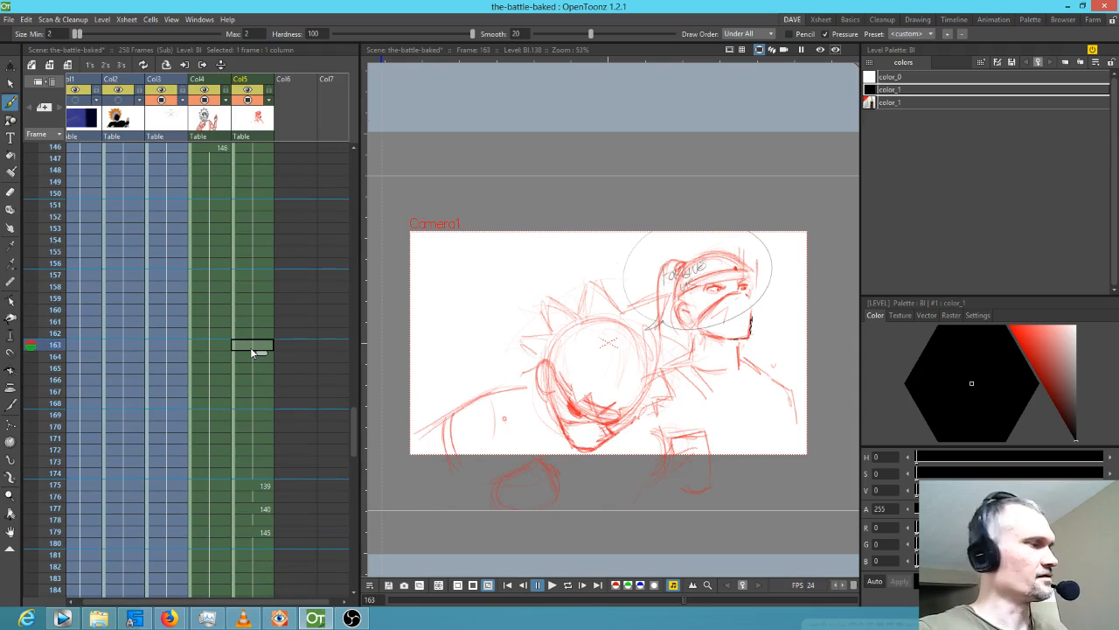
pyautogui.hotkey('ctrl', 'x')
pyautogui.hotkey('ctrl', 'x')
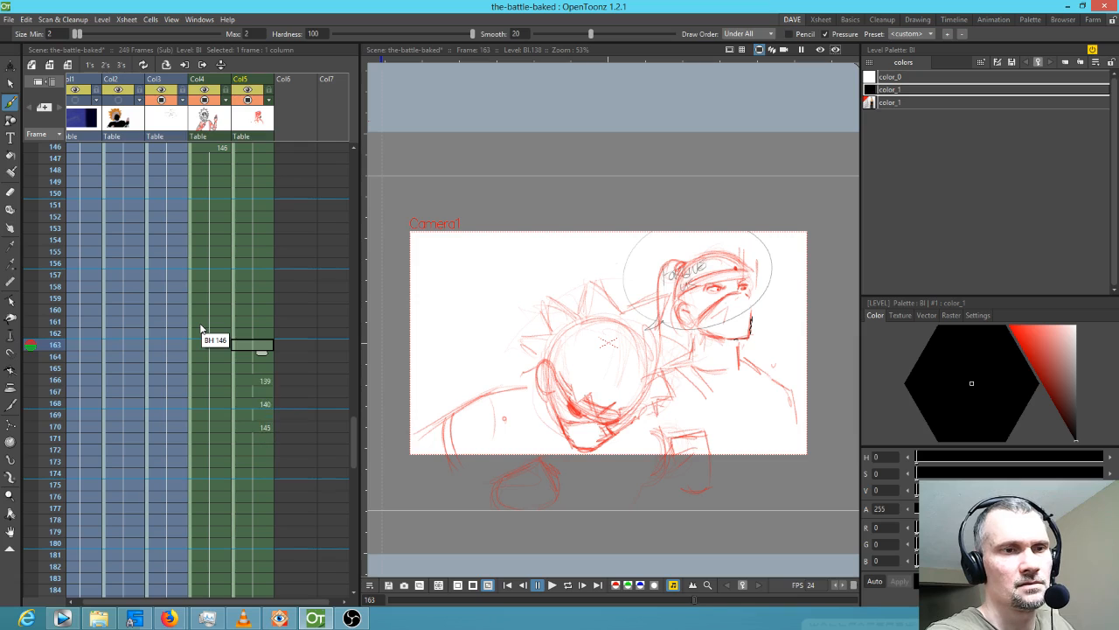
pyautogui.hotkey('ctrl', 'x')
# Remove twelve frames from the Col5 hold at frame 186 so drawing 141 starts at frame 187.
pyautogui.press('Down')
pyautogui.press('Down')
pyautogui.press('Down')
pyautogui.press('Down')
pyautogui.press('Down')
pyautogui.press('Down')
pyautogui.press('Down')
pyautogui.press('Down')
pyautogui.press('Down')
pyautogui.press('Down')
pyautogui.press('Down')
pyautogui.press('Down')
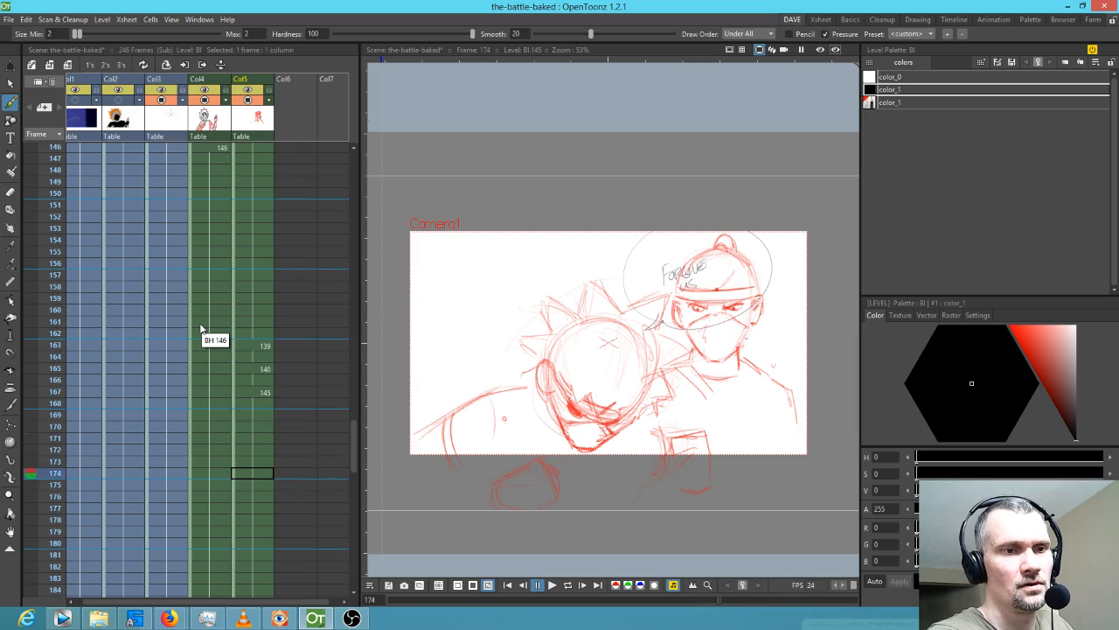
pyautogui.press('Down')
pyautogui.press('Down')
pyautogui.press('Down')
pyautogui.press('Down')
pyautogui.press('Down')
pyautogui.press('Down')
pyautogui.press('Down')
pyautogui.press('Down')
pyautogui.press('Down')
pyautogui.press('Down')
pyautogui.press('Down')
pyautogui.press('Down')
pyautogui.press('Down')
pyautogui.press('Down')
pyautogui.press('Down')
pyautogui.press('Down')
pyautogui.press('Down')
pyautogui.press('Down')
pyautogui.press('Down')
pyautogui.press('Down')
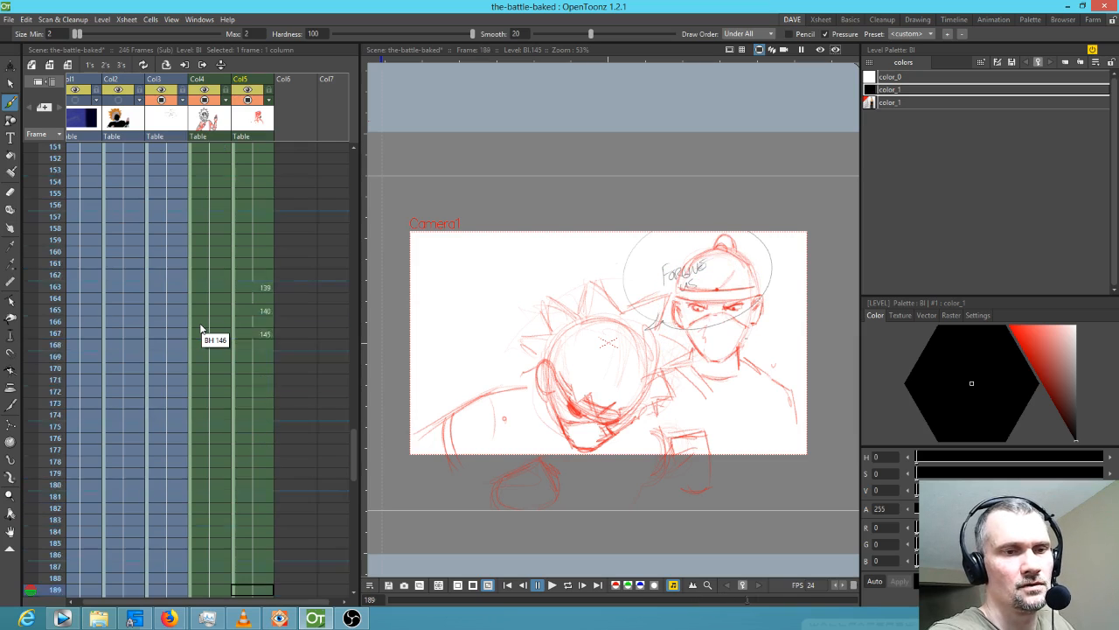
pyautogui.press('Up')
pyautogui.press('Up')
pyautogui.press('Up')
pyautogui.press('Up')
pyautogui.press('Up')
pyautogui.press('Up')
pyautogui.press('Up')
pyautogui.press('Up')
pyautogui.press('Up')
pyautogui.press('Up')
pyautogui.press('Up')
pyautogui.press('Up')
pyautogui.press('Up')
pyautogui.press('Up')
pyautogui.press('Up')
pyautogui.press('Up')
pyautogui.press('Up')
pyautogui.press('Up')
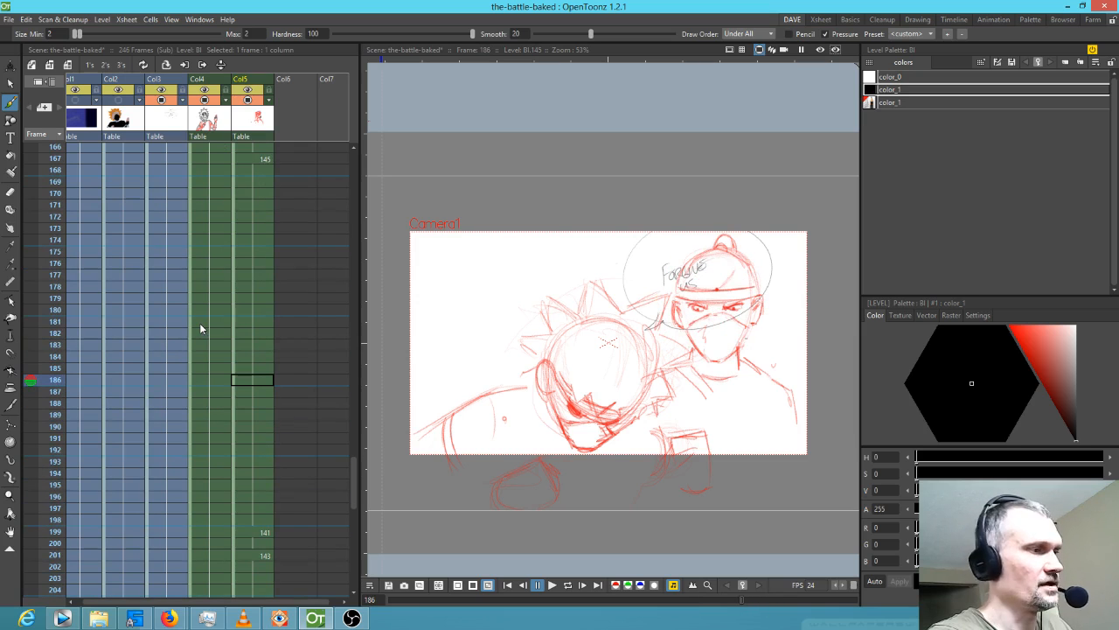
pyautogui.hotkey('ctrl', 'x')
pyautogui.hotkey('ctrl', 'x')
pyautogui.hotkey('ctrl', 'x')
pyautogui.hotkey('ctrl', 'x')
pyautogui.hotkey('ctrl', 'x')
pyautogui.hotkey('ctrl', 'x')
pyautogui.hotkey('ctrl', 'x')
pyautogui.hotkey('ctrl', 'x')
pyautogui.hotkey('ctrl', 'x')
pyautogui.hotkey('ctrl', 'x')
pyautogui.hotkey('ctrl', 'x')
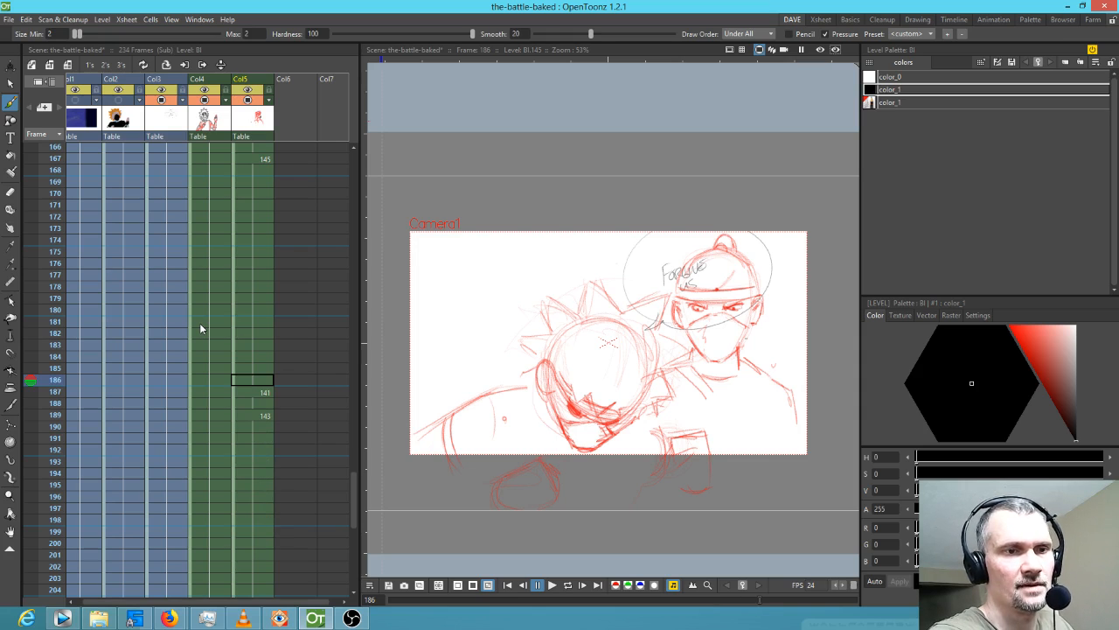
# Cut frames out of the last Col5 hold so the column ends at frame 216, and play back the scene.
pyautogui.scroll(-10, 273, 329)
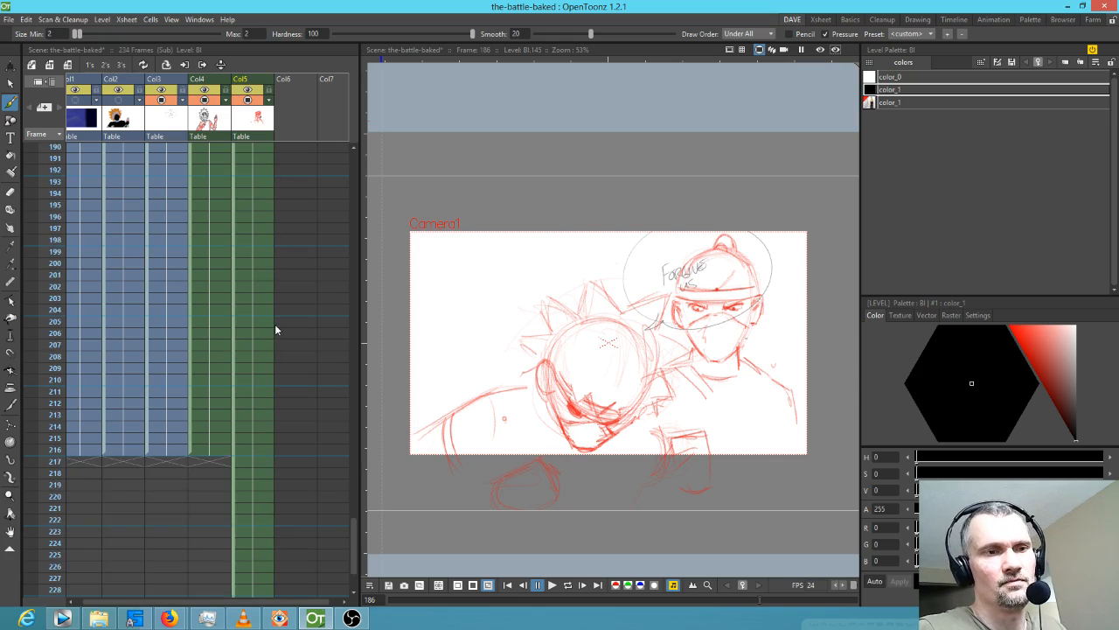
pyautogui.moveTo(252, 255); pyautogui.dragTo(246, 446)
pyautogui.hotkey('ctrl', 'x')
pyautogui.scroll(20, 244, 363)
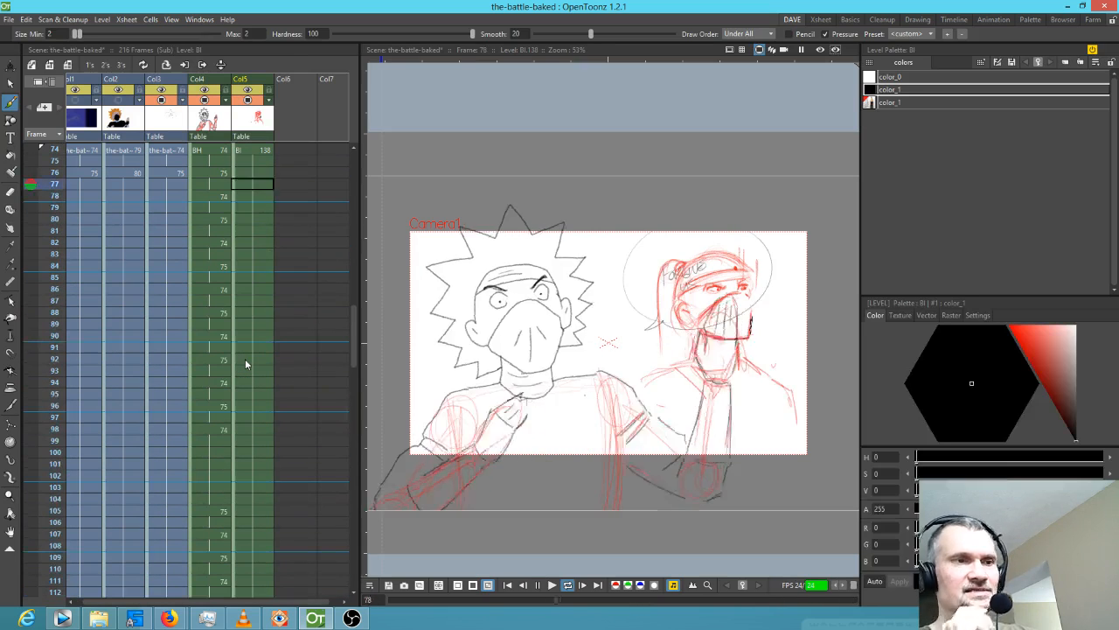
pyautogui.click(263, 367)
# Set the playback stop marker at frame 216 and play the marked range.
pyautogui.scroll(-10, 264, 366)
pyautogui.scroll(-4, 282, 382)
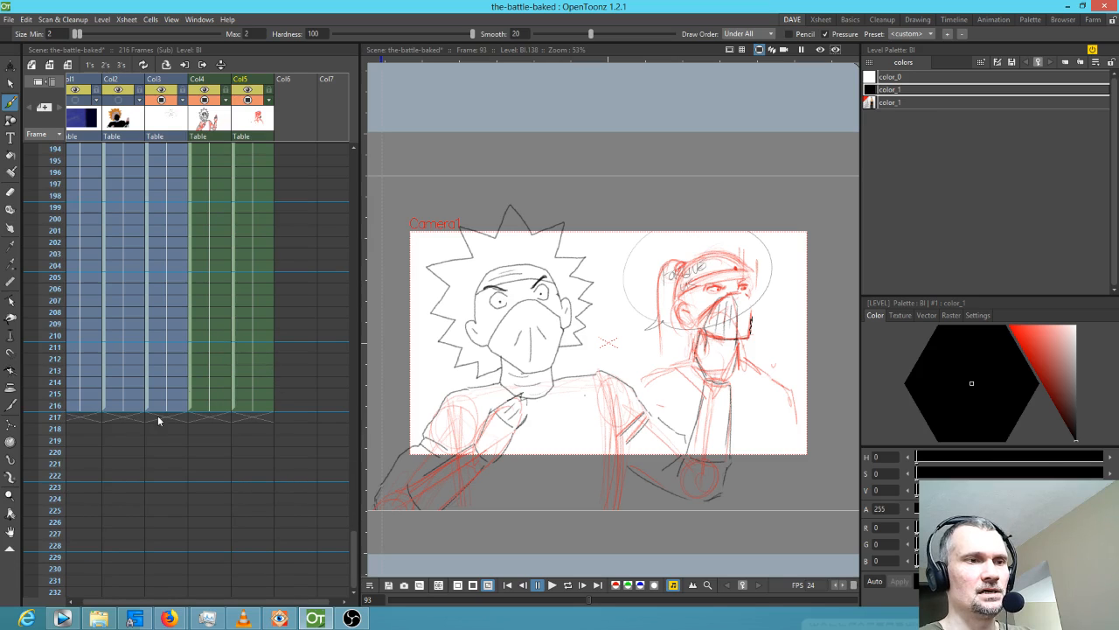
pyautogui.rightClick(55, 408)
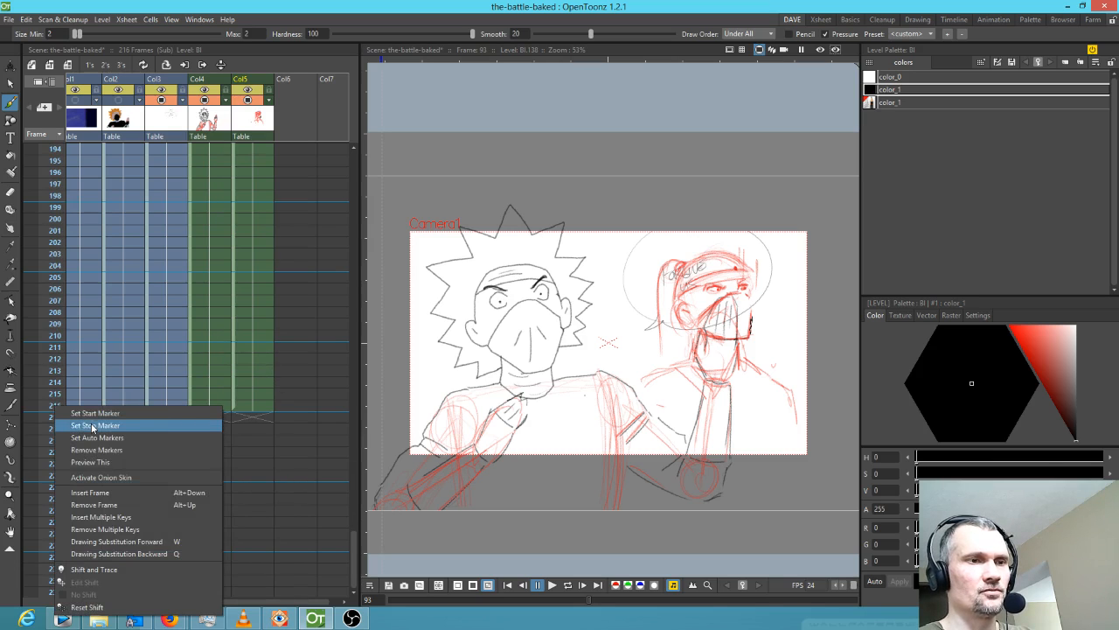
pyautogui.click(91, 425)
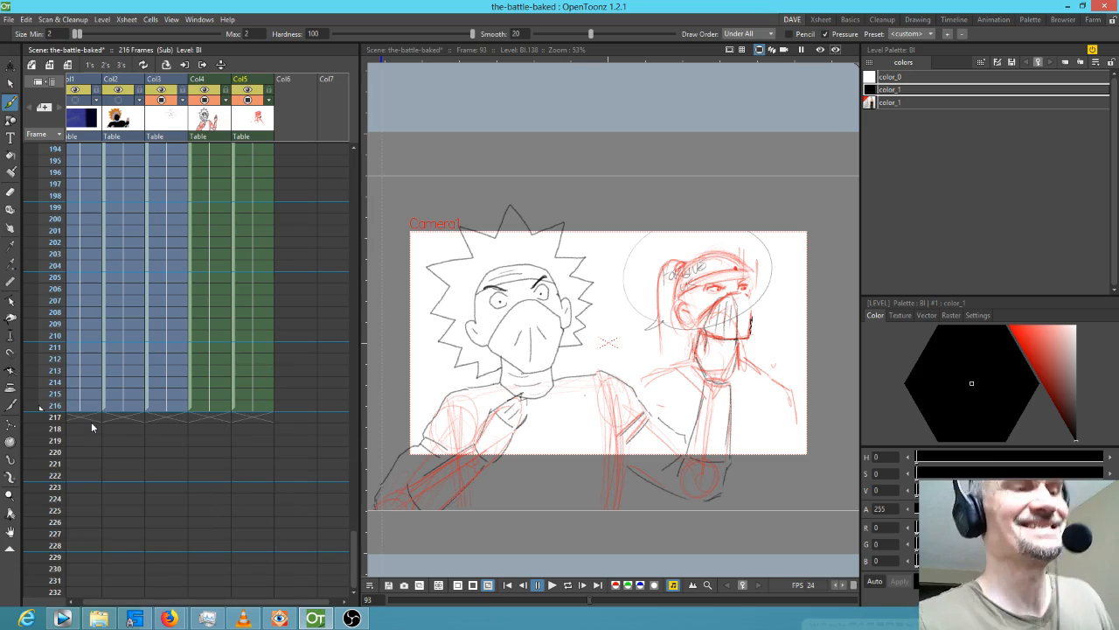
pyautogui.press('p')
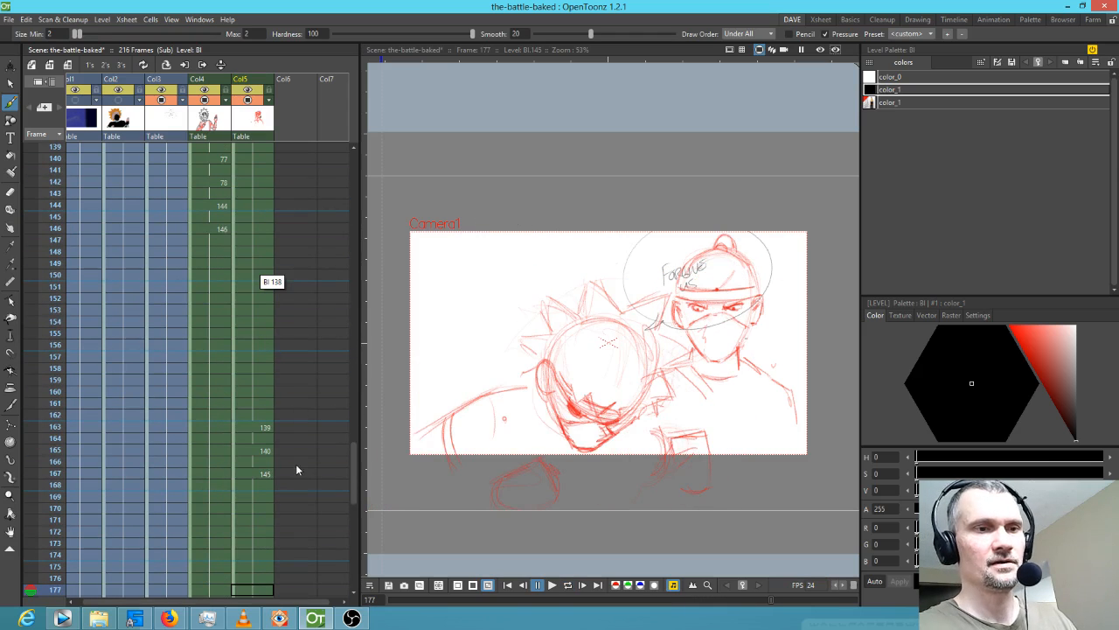
# Shorten drawings 139 and 140 in Col5 to one frame each, so drawing 145 starts at frame 165.
pyautogui.click(266, 442)
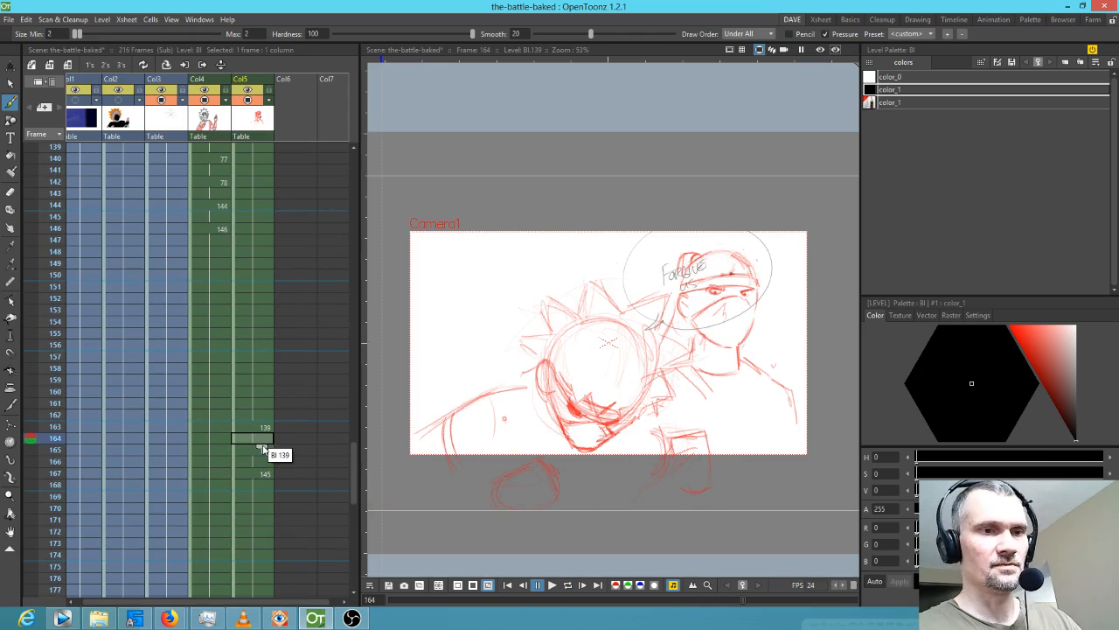
pyautogui.press('Delete')
pyautogui.moveTo(235, 459); pyautogui.dragTo(234, 458)
pyautogui.click(255, 450)
pyautogui.press('Delete')
# Trim the repeated drawing at the end of Col5, extend the last drawing to frame 216, and play back the range.
pyautogui.scroll(-5, 267, 472)
pyautogui.scroll(-5, 268, 471)
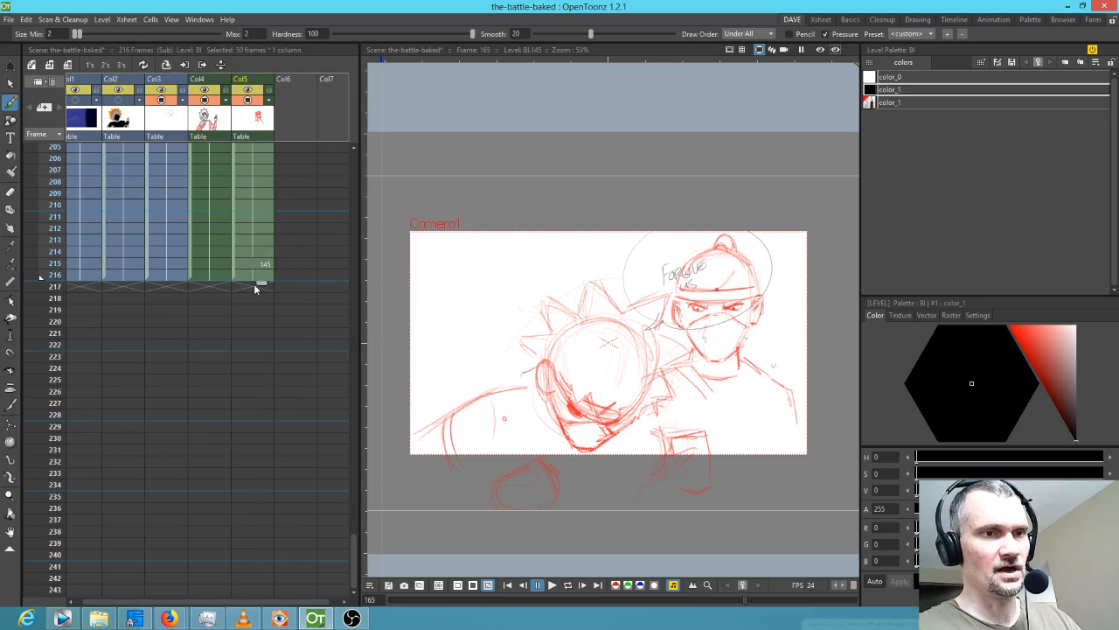
pyautogui.moveTo(257, 282); pyautogui.dragTo(257, 262)
pyautogui.click(263, 252)
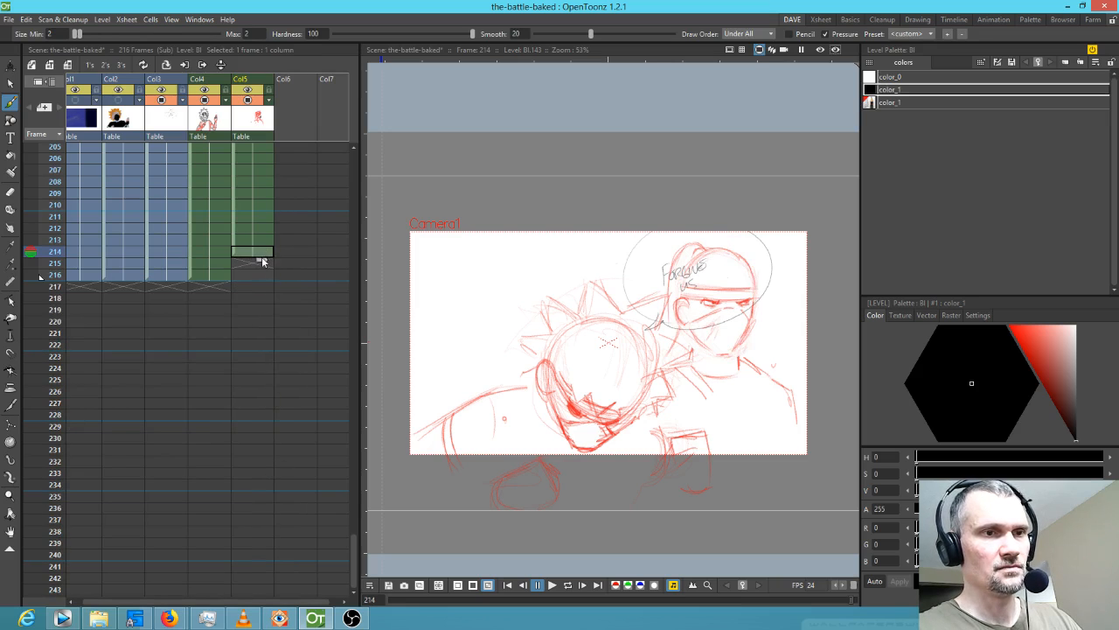
pyautogui.press('p')
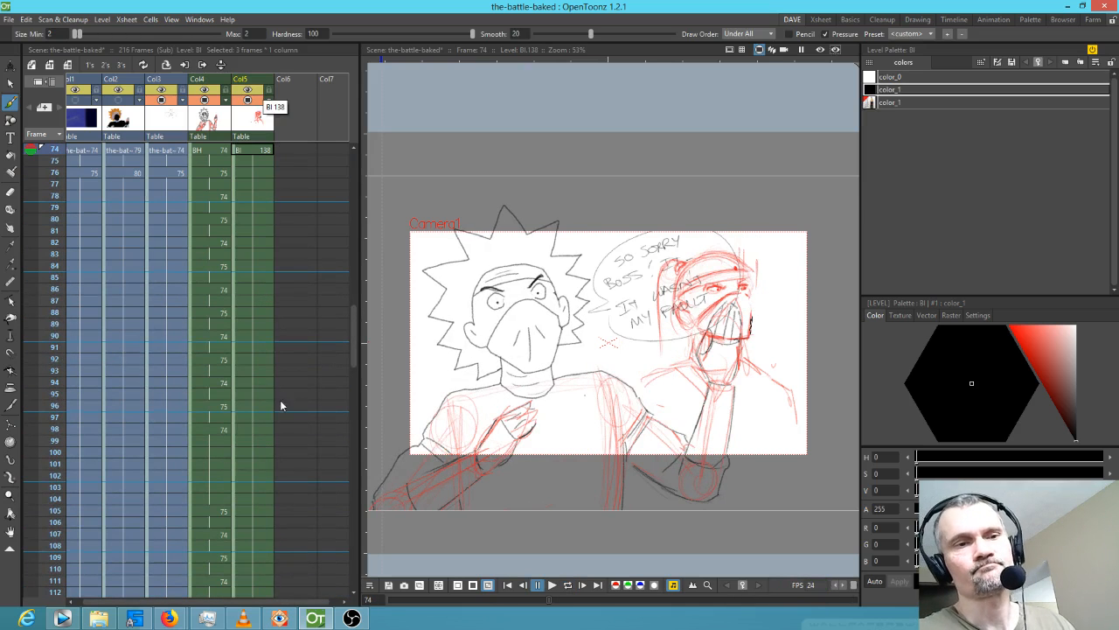
# Remove drawing 140 from frame 164 in Col5 and hold drawing 139 through that frame, keeping drawing 145 starting at frame 165.
pyautogui.click(259, 294)
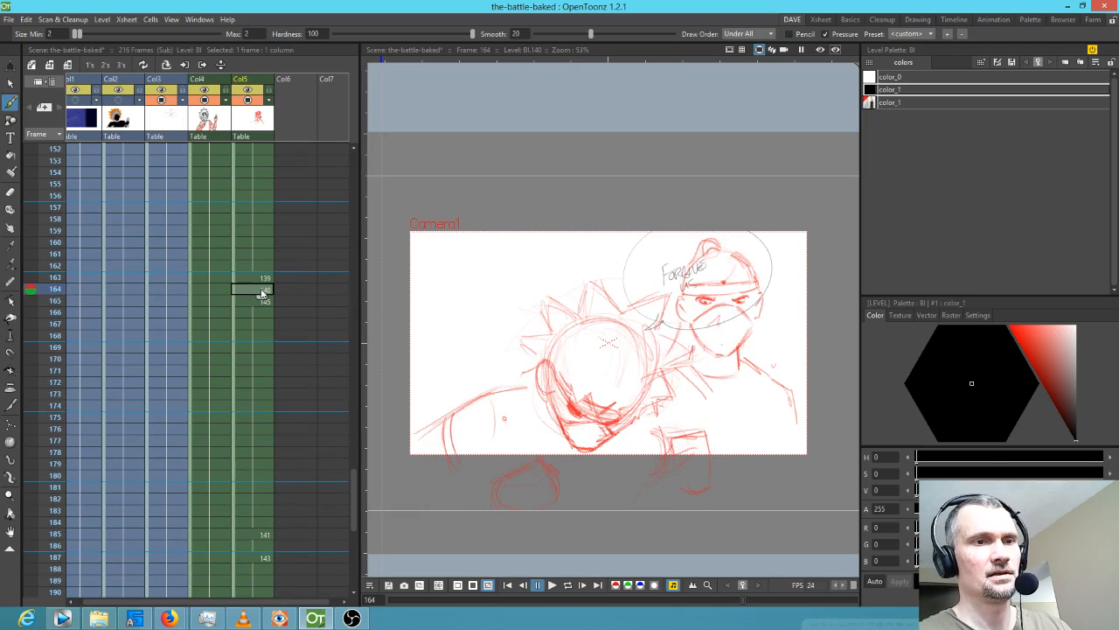
pyautogui.press('Delete')
pyautogui.click(232, 332)
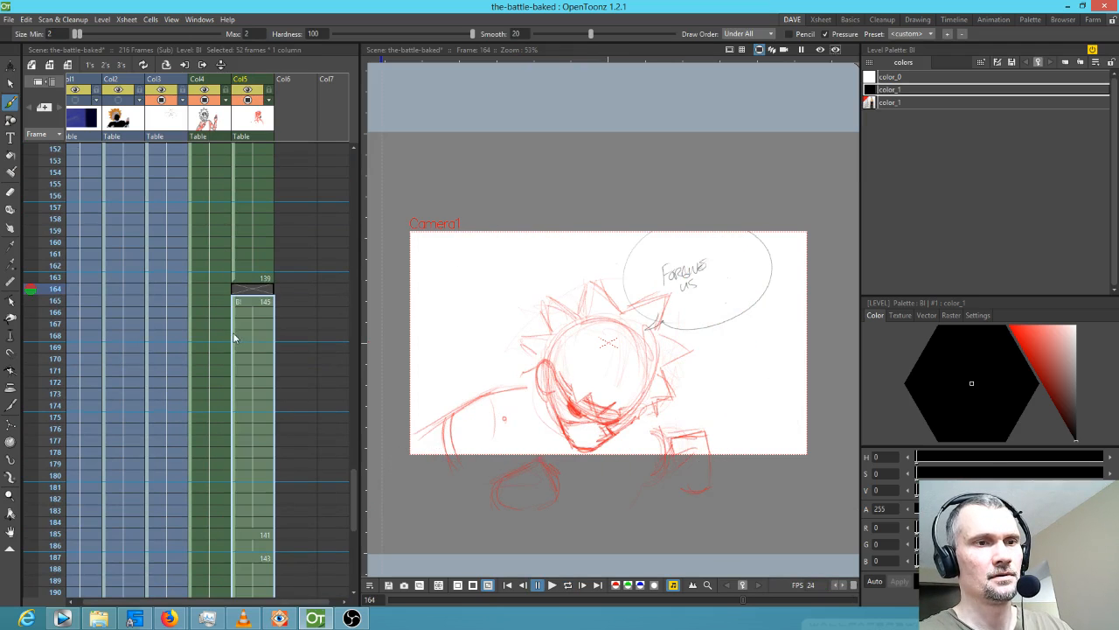
pyautogui.moveTo(264, 341); pyautogui.dragTo(277, 338)
pyautogui.click(267, 278)
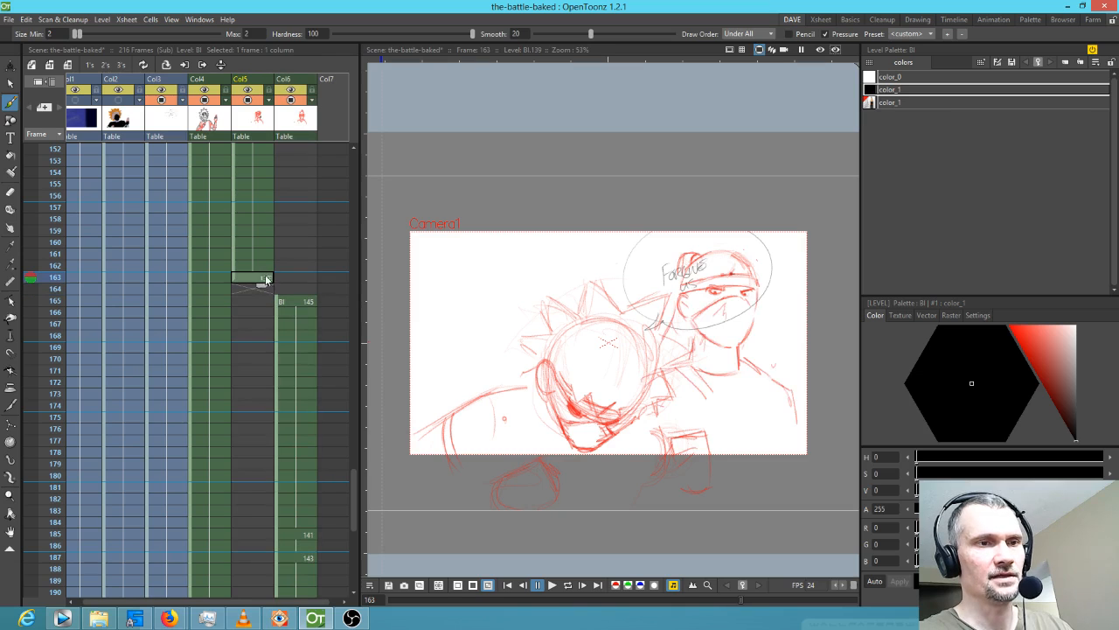
pyautogui.click(277, 323)
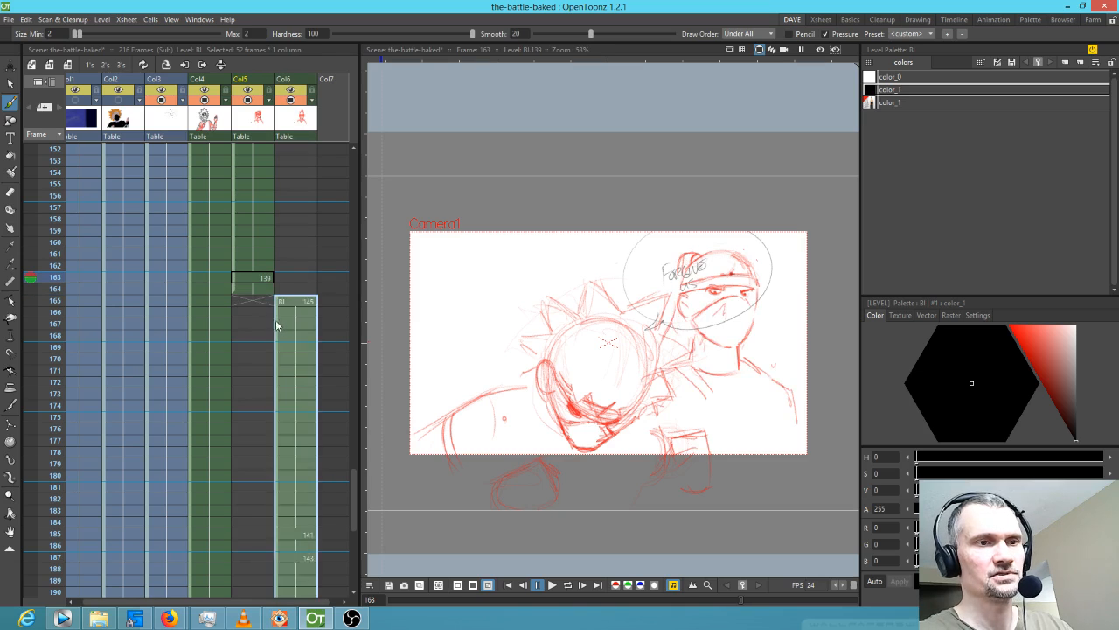
pyautogui.moveTo(277, 324); pyautogui.dragTo(258, 322)
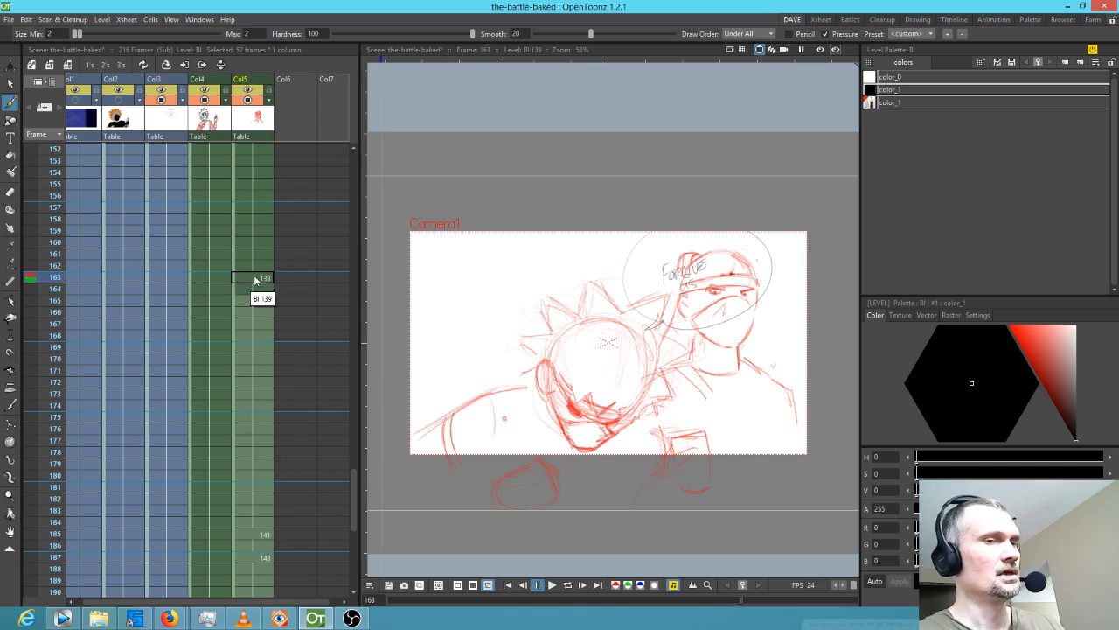
# Play back the marked range in a loop to check the head-turn timing, and stop the playback.
pyautogui.scroll(2, 254, 280)
pyautogui.press('l')
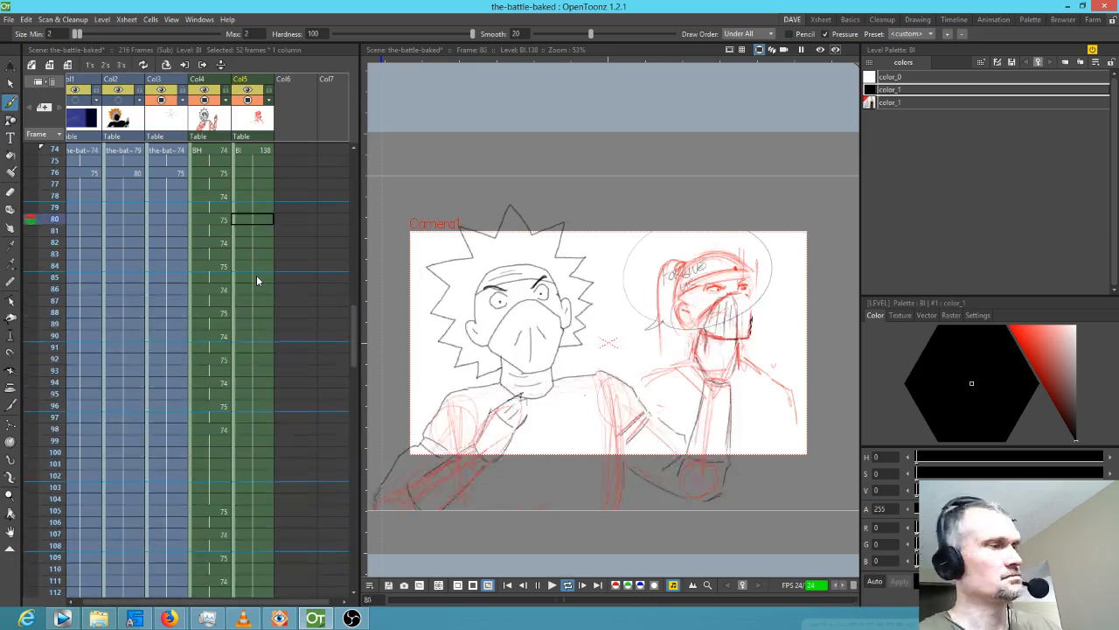
pyautogui.press('l')
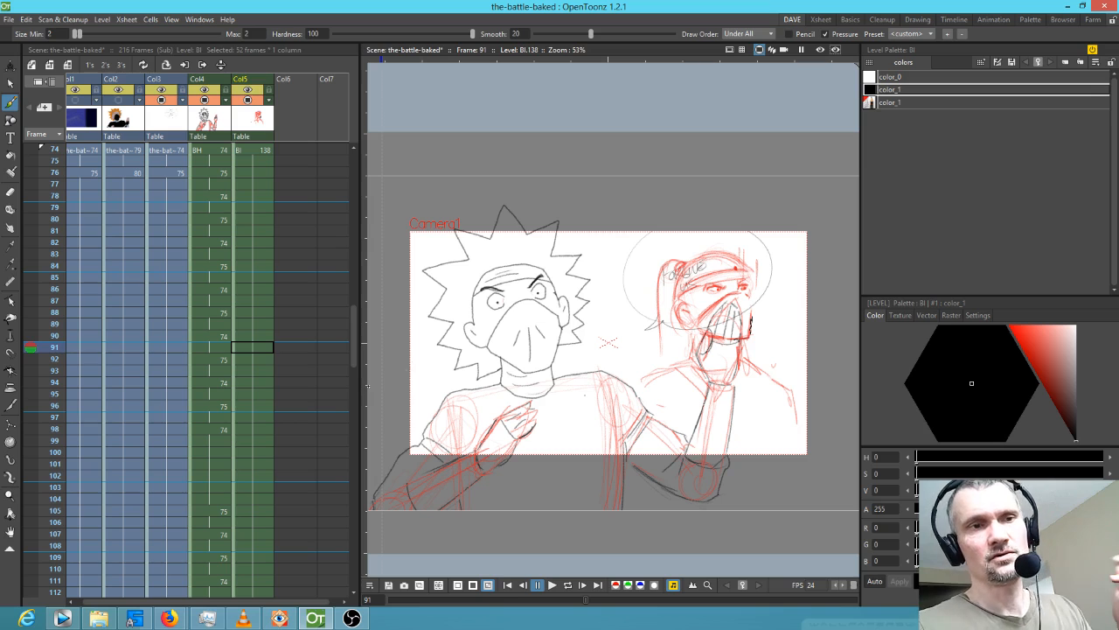
# Review the shot's action by scrubbing the timeline from its start at frame 74 through to frame 180.
pyautogui.scroll(4, 224, 349)
pyautogui.scroll(-2, 210, 344)
pyautogui.click(212, 291)
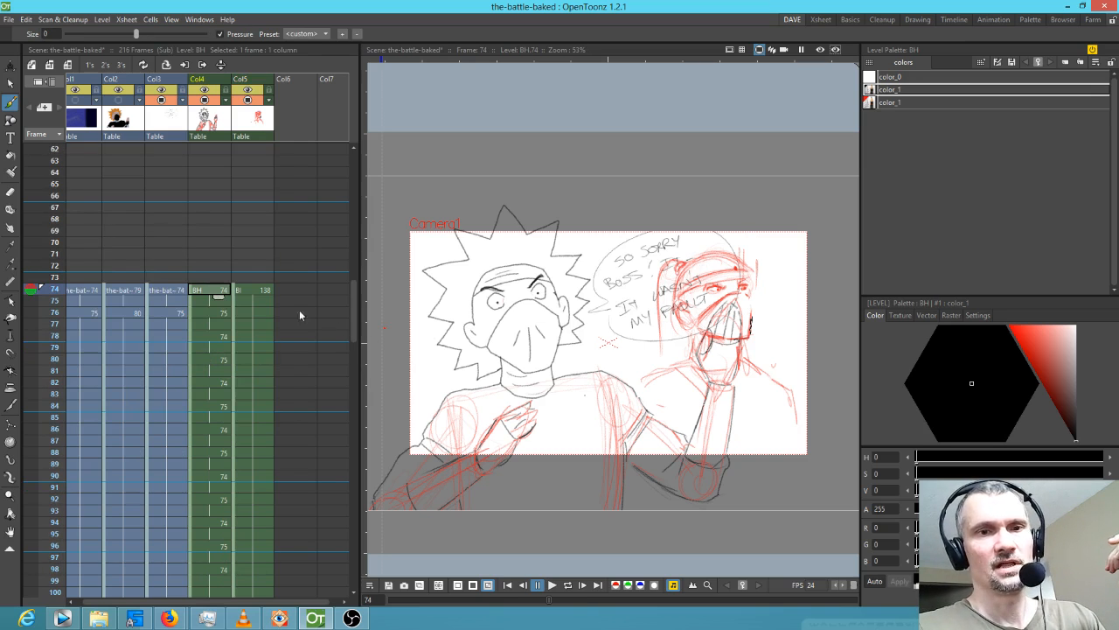
pyautogui.scroll(-5, 254, 397)
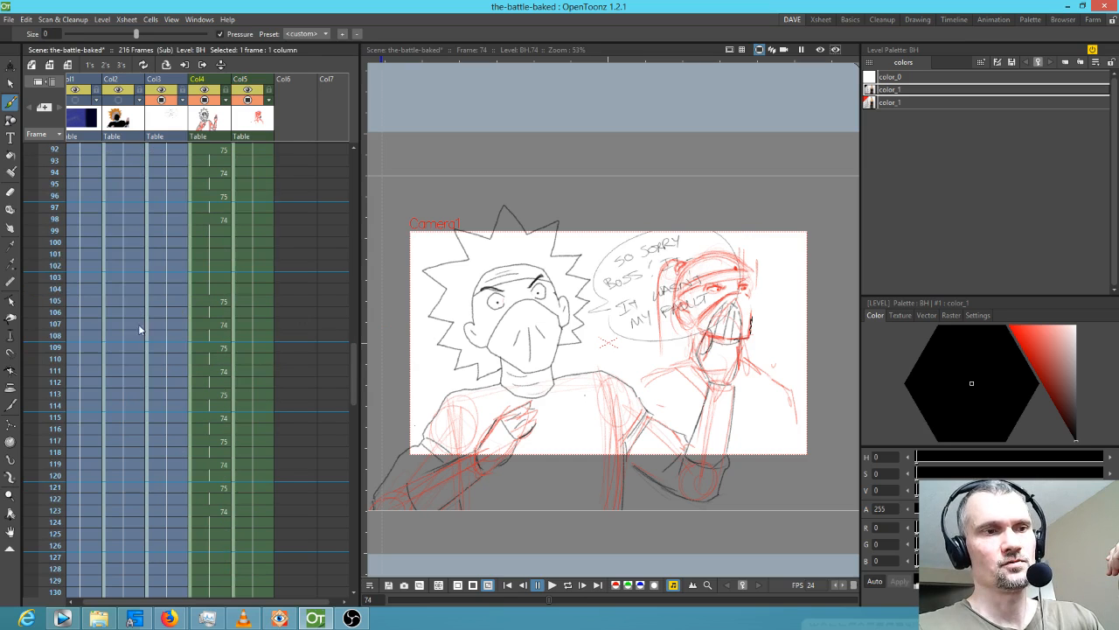
pyautogui.moveTo(48, 275)
pyautogui.mouseDown()
pyautogui.moveTo(39, 584)
pyautogui.moveTo(19, 580)
pyautogui.moveTo(84, 253)
pyautogui.moveTo(119, 211)
pyautogui.moveTo(132, 347)
pyautogui.moveTo(143, 212)
pyautogui.moveTo(137, 301)
pyautogui.mouseUp()
pyautogui.moveTo(147, 258); pyautogui.dragTo(138, 351)
pyautogui.scroll(-2, 245, 379)
pyautogui.moveTo(45, 224)
pyautogui.mouseDown()
pyautogui.moveTo(43, 399)
pyautogui.moveTo(53, 359)
pyautogui.mouseUp()
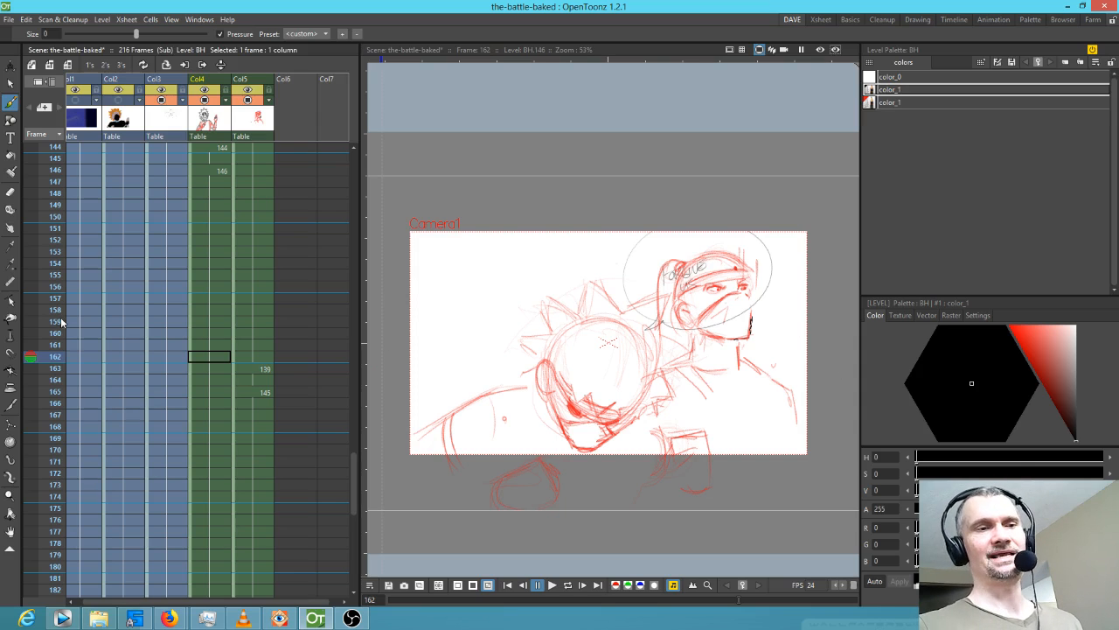
pyautogui.moveTo(32, 352)
pyautogui.mouseDown()
pyautogui.moveTo(3, 591)
pyautogui.moveTo(24, 404)
pyautogui.moveTo(24, 591)
pyautogui.moveTo(26, 507)
pyautogui.mouseUp()
pyautogui.moveTo(51, 441)
pyautogui.mouseDown()
pyautogui.moveTo(90, 261)
pyautogui.moveTo(95, 147)
pyautogui.mouseUp()
# Return to drawing 76 at frame 138 in Col4 and scrub to frame 147 to examine the movement.
pyautogui.scroll(10, 242, 279)
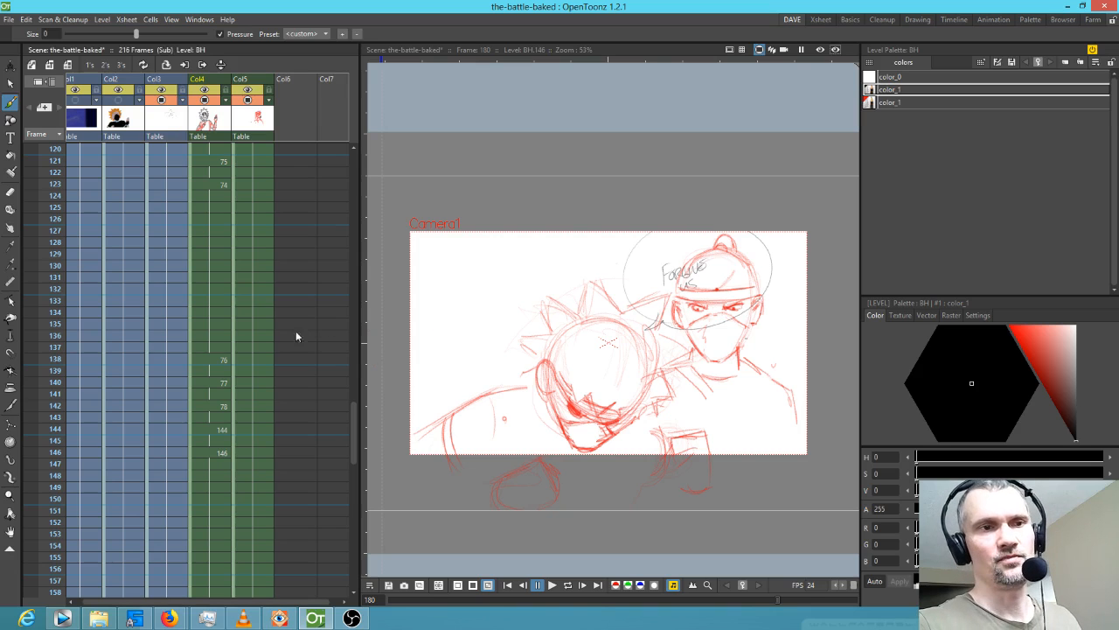
pyautogui.scroll(2, 586, 370)
pyautogui.scroll(-1, 584, 369)
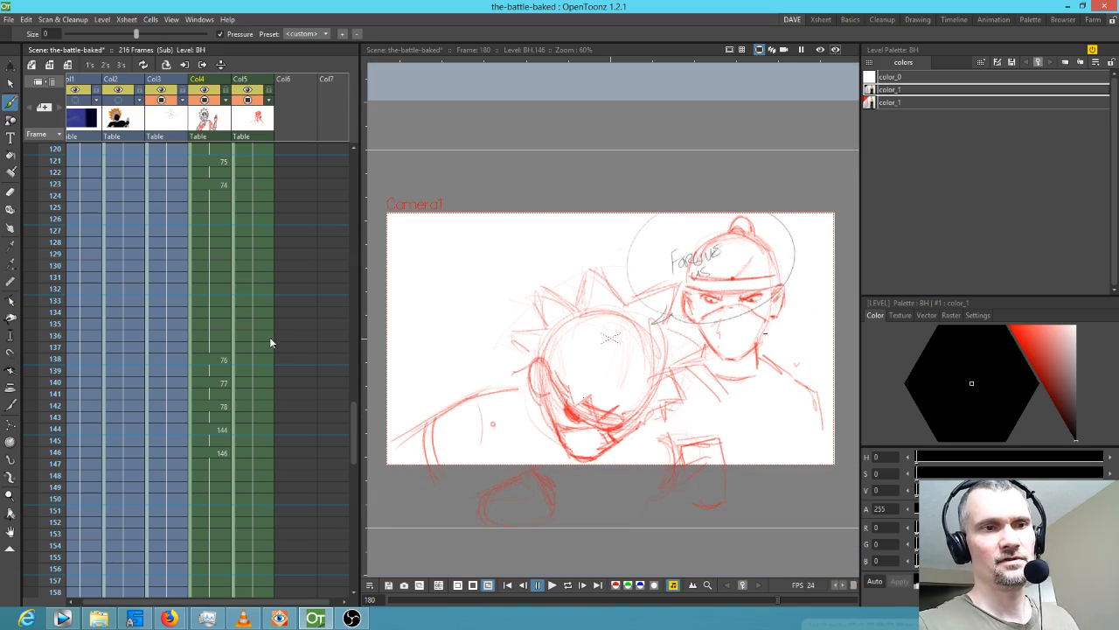
pyautogui.click(209, 360)
pyautogui.click(29, 360)
pyautogui.moveTo(29, 366)
pyautogui.mouseDown()
pyautogui.moveTo(28, 442)
pyautogui.moveTo(28, 383)
pyautogui.moveTo(3, 564)
pyautogui.moveTo(28, 404)
pyautogui.moveTo(21, 481)
pyautogui.moveTo(21, 440)
pyautogui.moveTo(21, 463)
pyautogui.mouseUp()
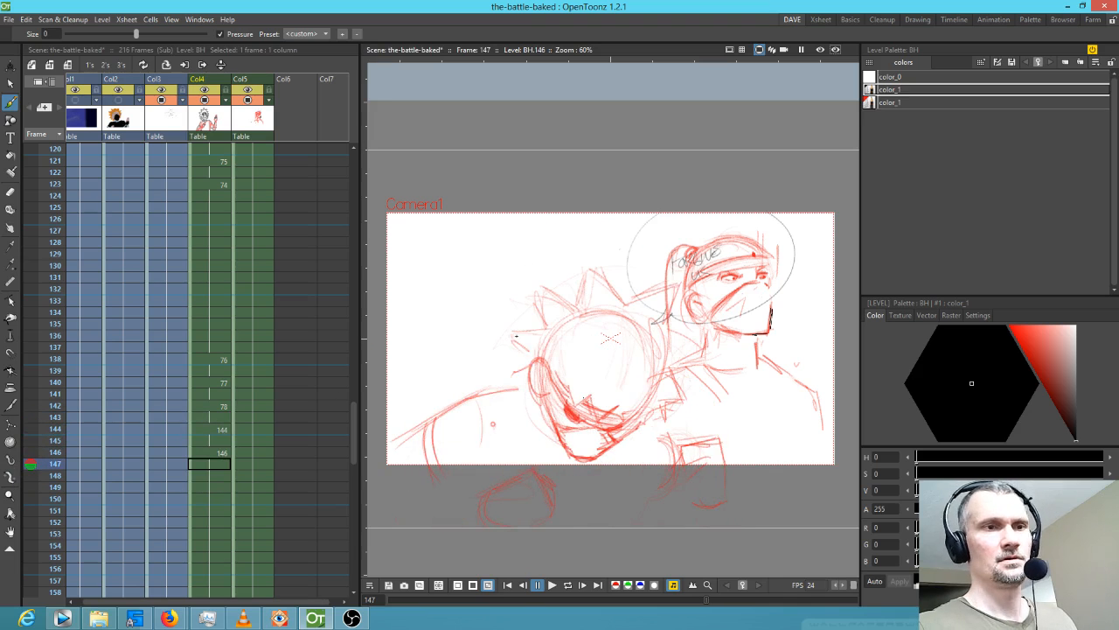